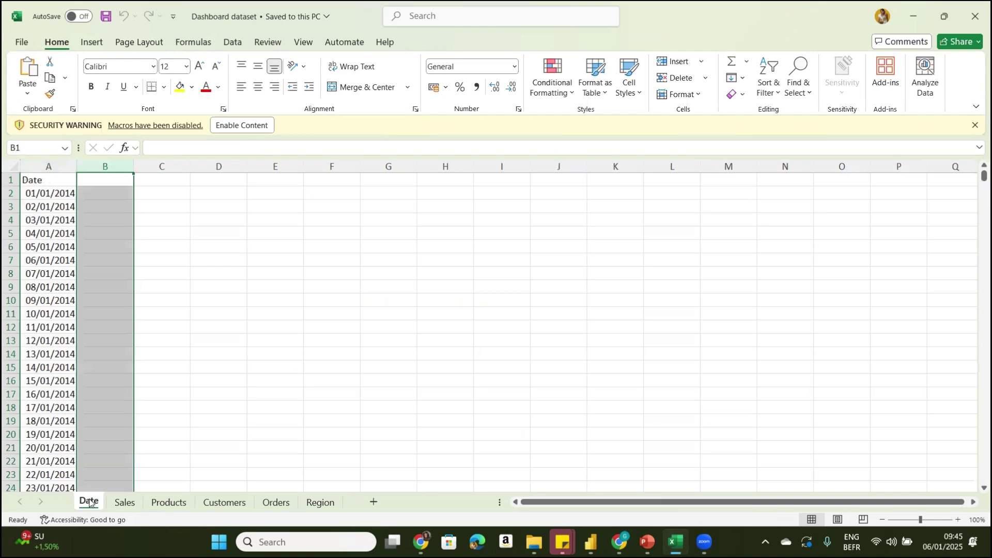
- Look through the workbook's Sales, Products, Customers, Orders and Region sheets
{"action": "left_click", "coordinate": [124, 502]}
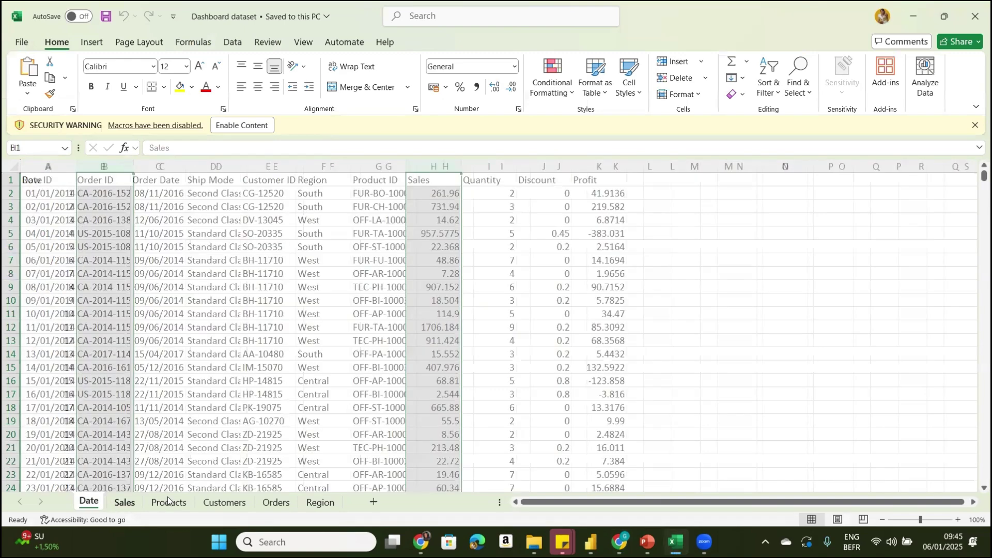
{"action": "left_click", "coordinate": [168, 501]}
{"action": "left_click", "coordinate": [214, 504]}
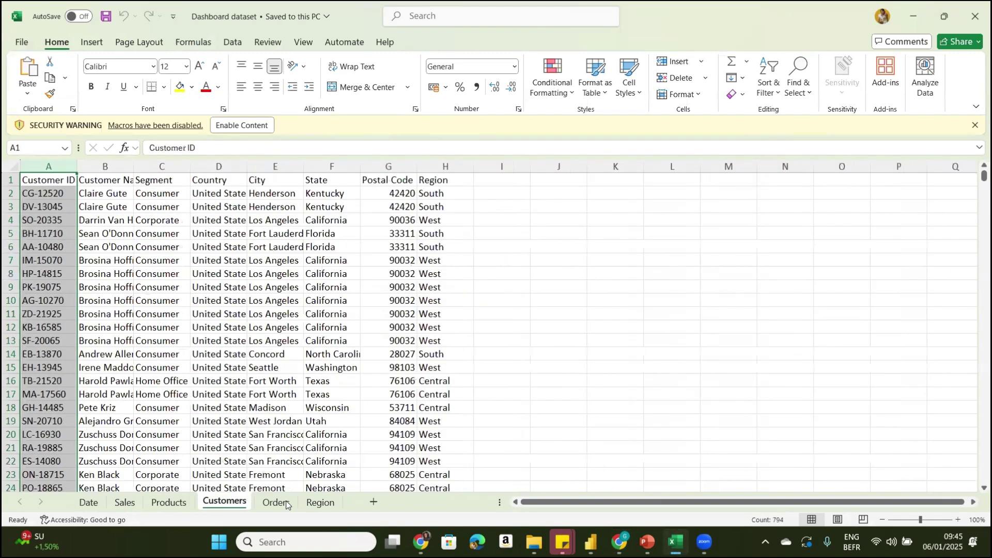
{"action": "left_click", "coordinate": [276, 503]}
{"action": "left_click", "coordinate": [325, 503]}
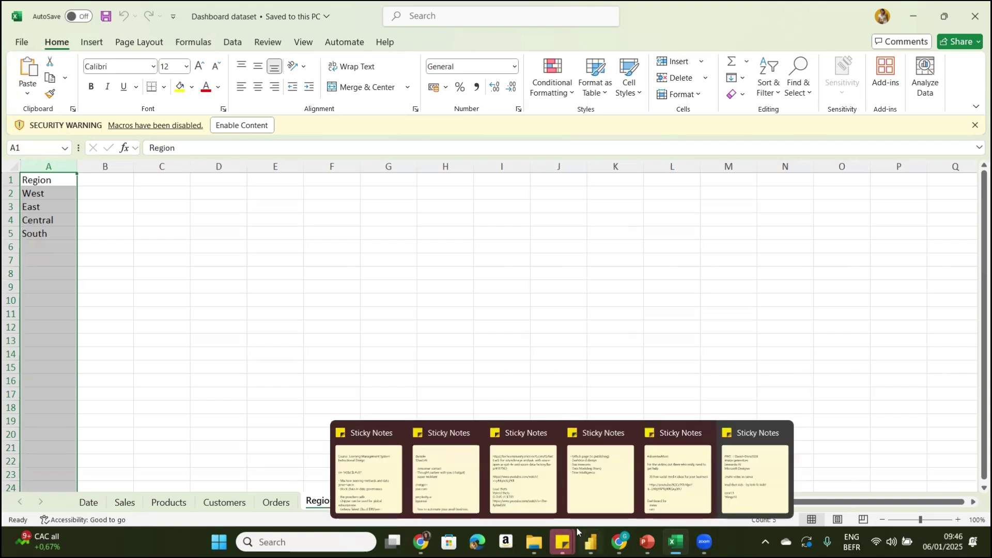
- Launch Power BI Desktop and start getting data for a new report
{"action": "left_click", "coordinate": [302, 541]}
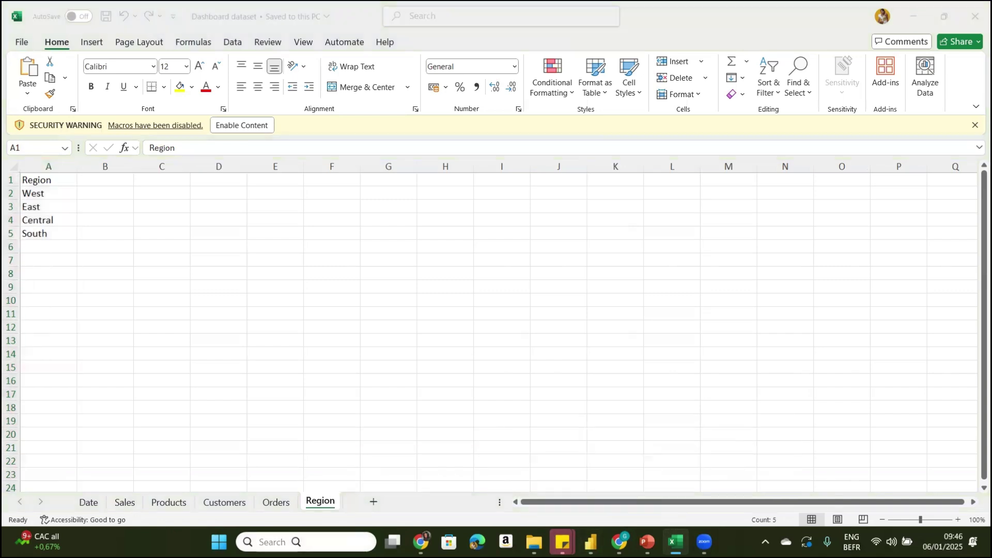
{"action": "type", "text": "power"}
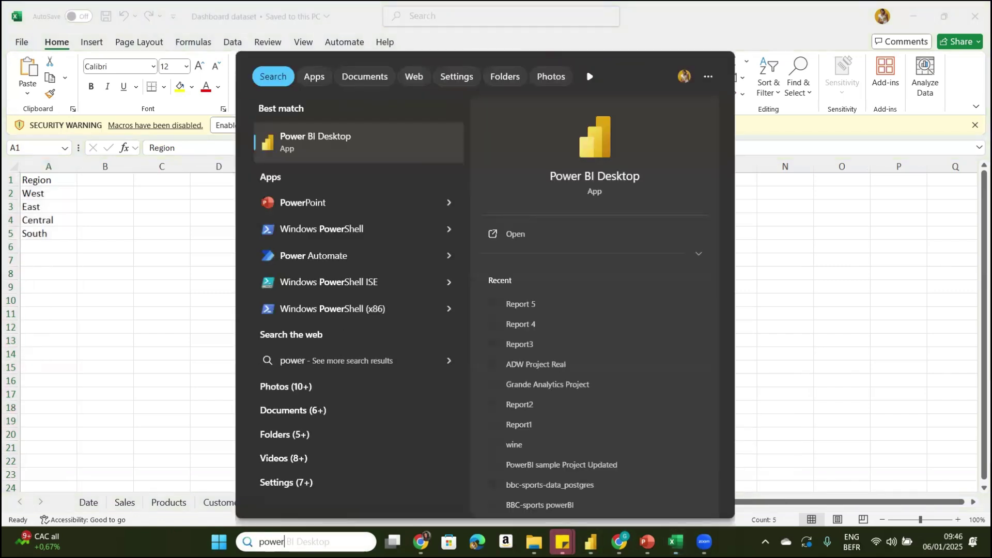
{"action": "left_click", "coordinate": [311, 148]}
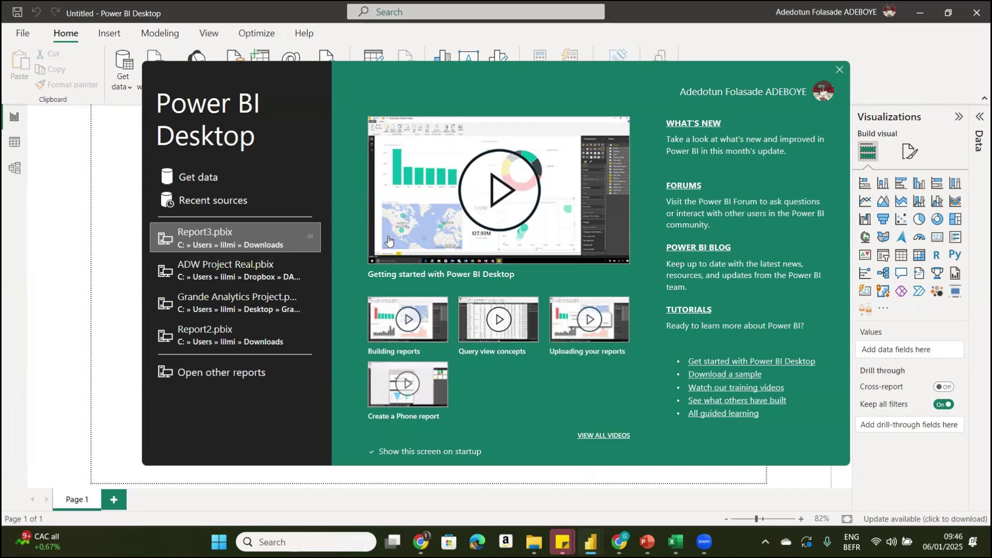
{"action": "left_click", "coordinate": [183, 178]}
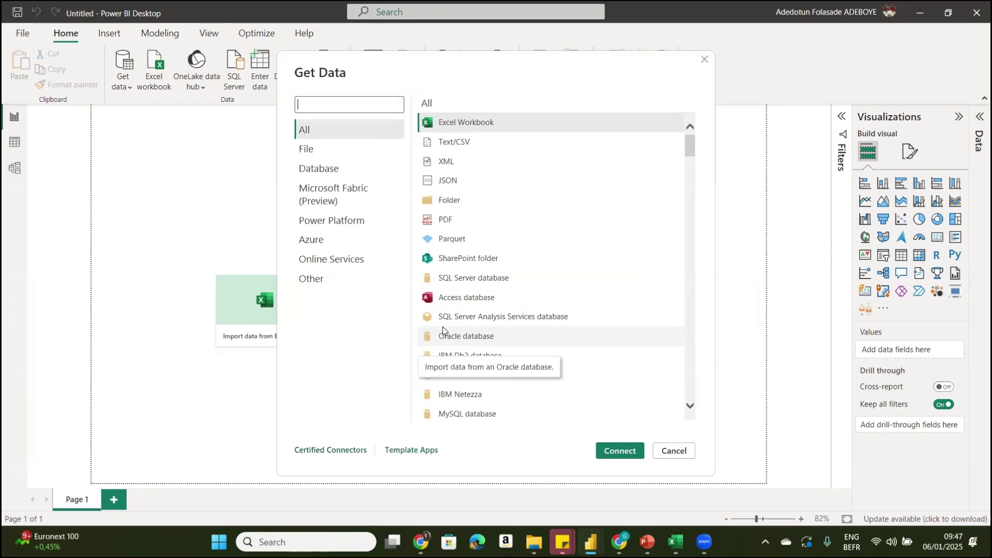
- Browse the available data connectors by category: File, Database, Microsoft Fabric, Power Platform, Azure, Online Services and Other
{"action": "left_click", "coordinate": [317, 148]}
{"action": "left_click", "coordinate": [321, 167]}
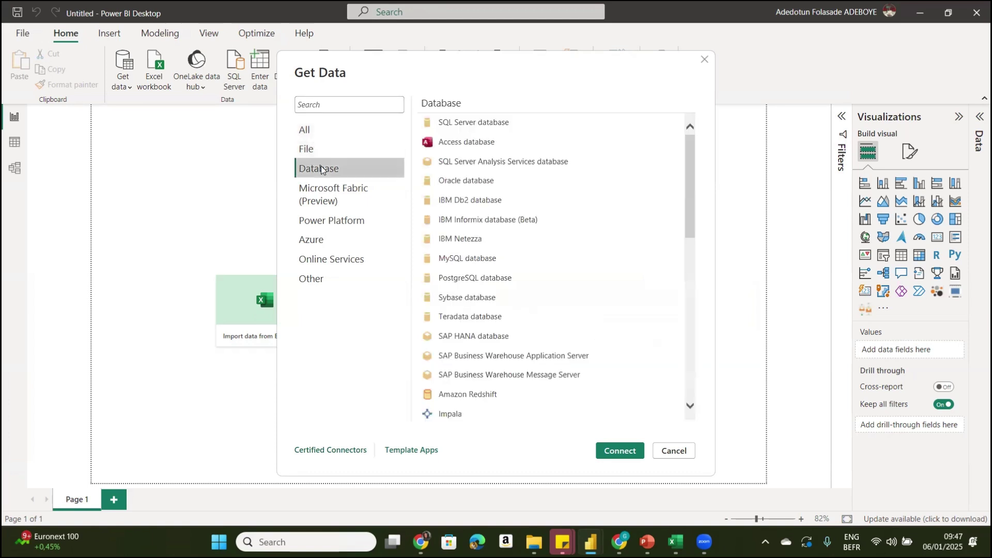
{"action": "left_click", "coordinate": [321, 189]}
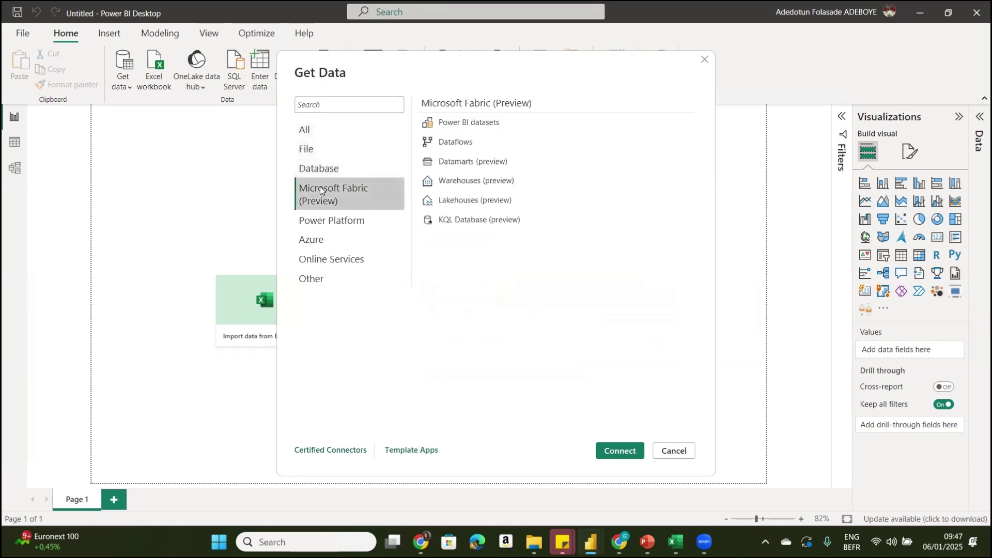
{"action": "left_click", "coordinate": [320, 220]}
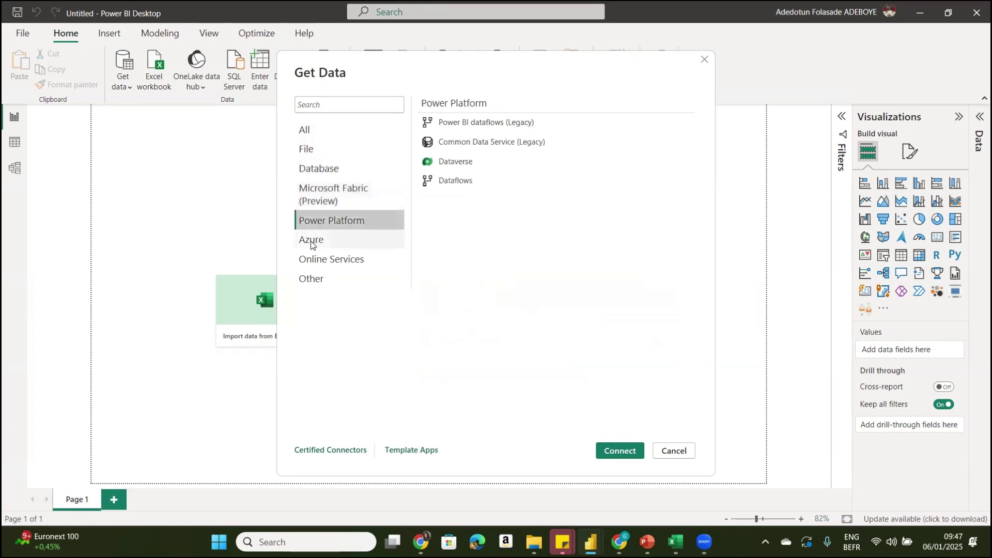
{"action": "left_click", "coordinate": [312, 241]}
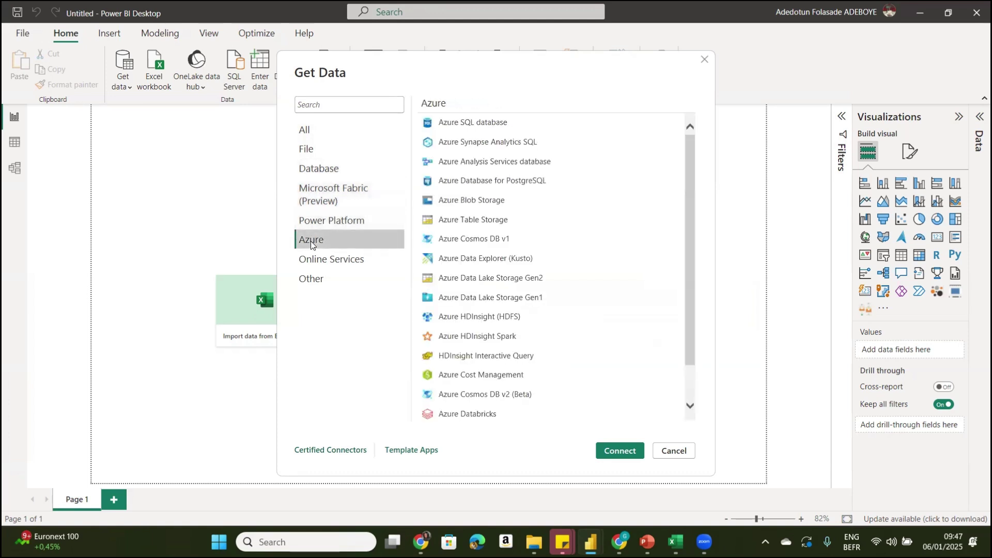
{"action": "left_click", "coordinate": [327, 264]}
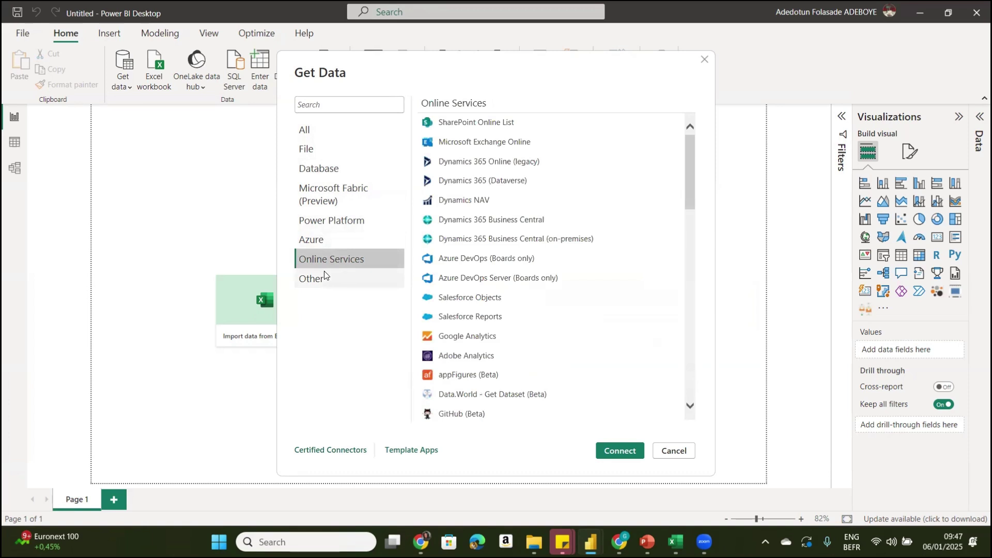
{"action": "left_click", "coordinate": [325, 279]}
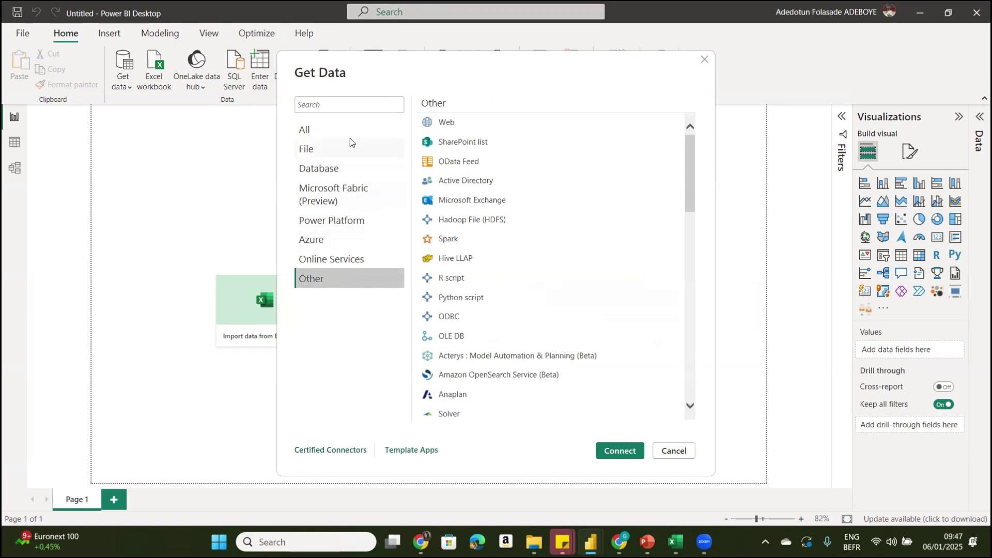
- Connect to the Excel workbook "Dashboard dataset" in the Grande Analytics folder as the data source
{"action": "left_click", "coordinate": [330, 149]}
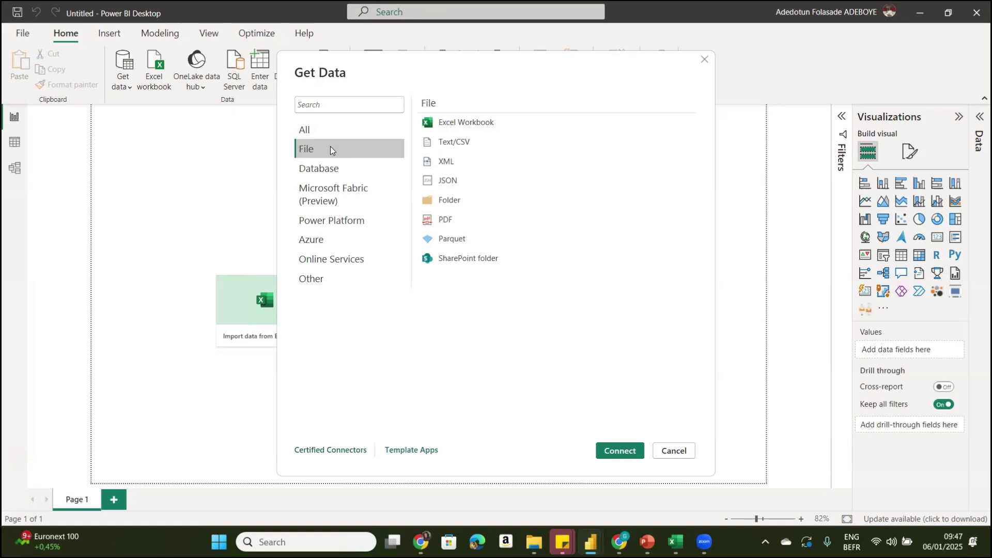
{"action": "left_click", "coordinate": [504, 119]}
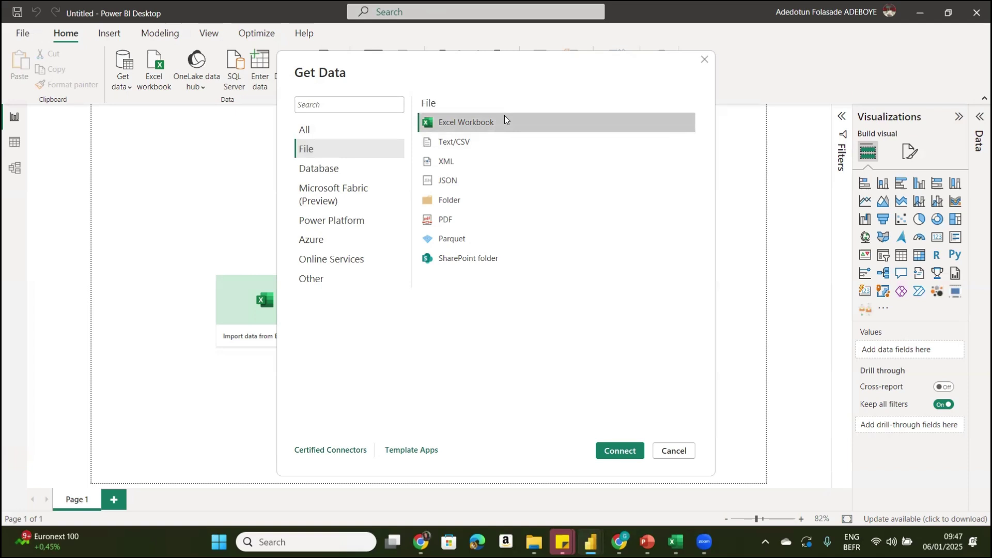
{"action": "left_click", "coordinate": [620, 452]}
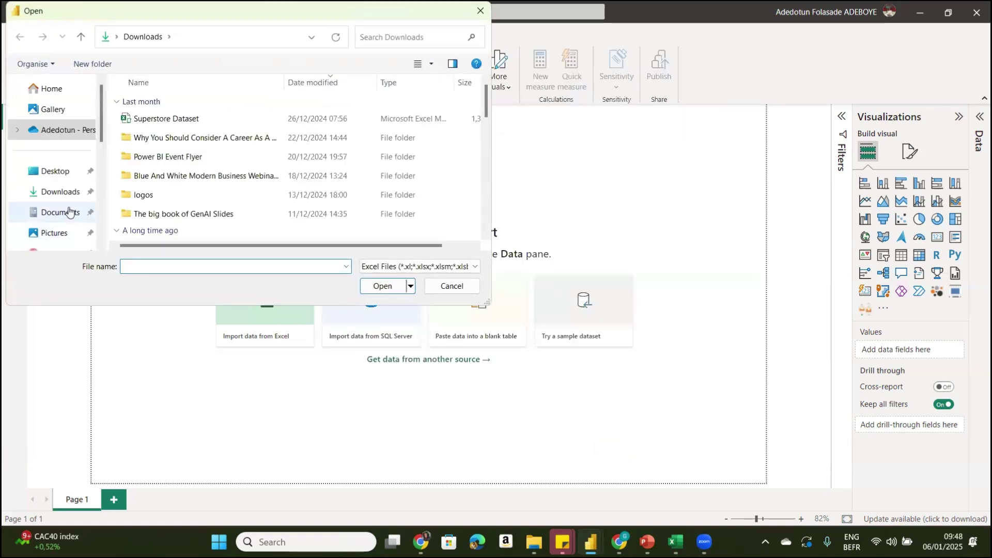
{"action": "left_click", "coordinate": [165, 104]}
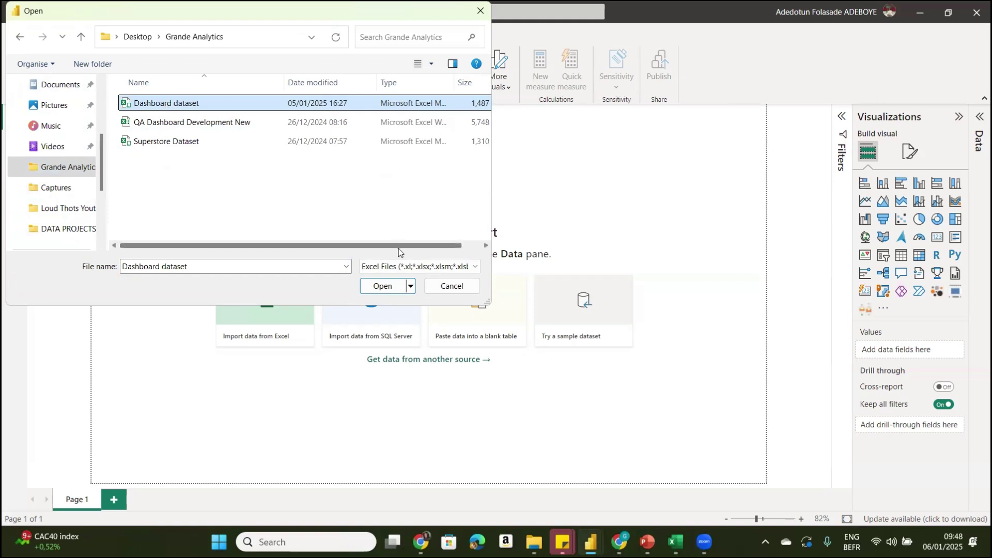
{"action": "left_click", "coordinate": [385, 285]}
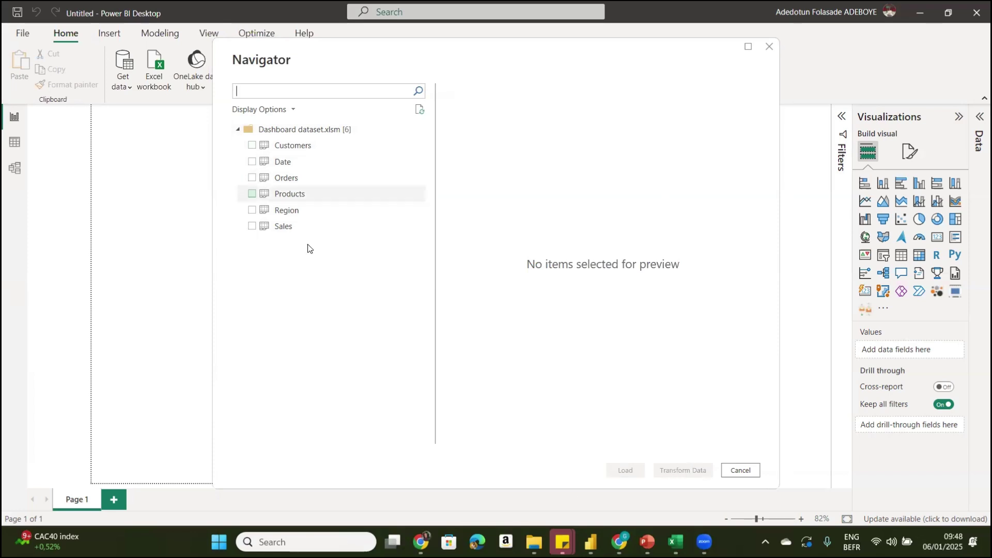
- Select the Customers, Date, Orders, Products, Region and Sales tables and bring them into Power Query for transformation
{"action": "left_click", "coordinate": [252, 146]}
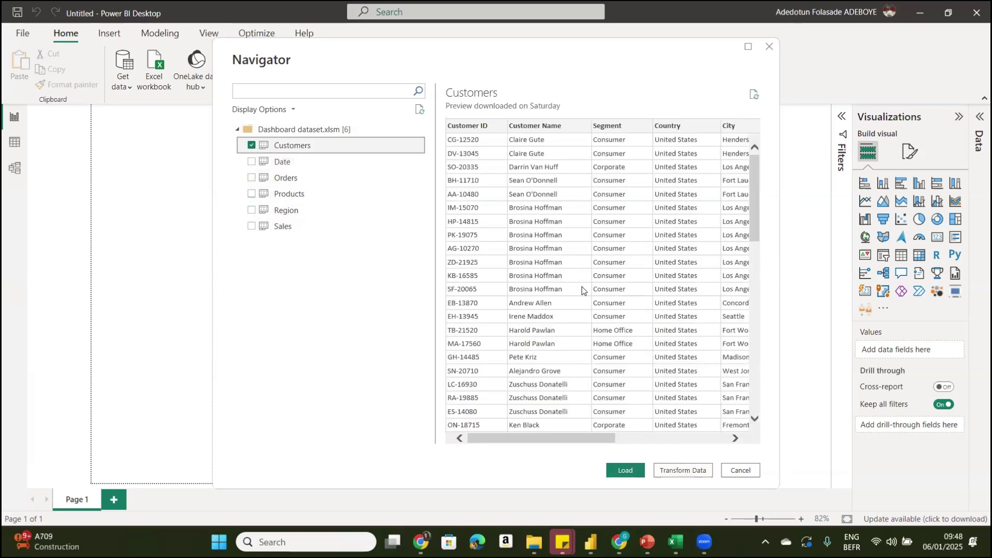
{"action": "left_click", "coordinate": [733, 439]}
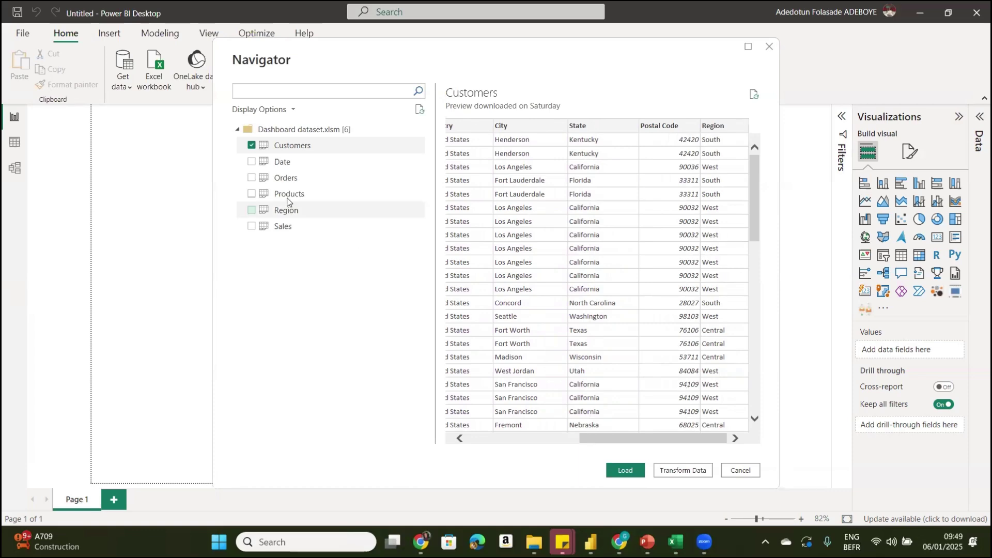
{"action": "left_click", "coordinate": [252, 163]}
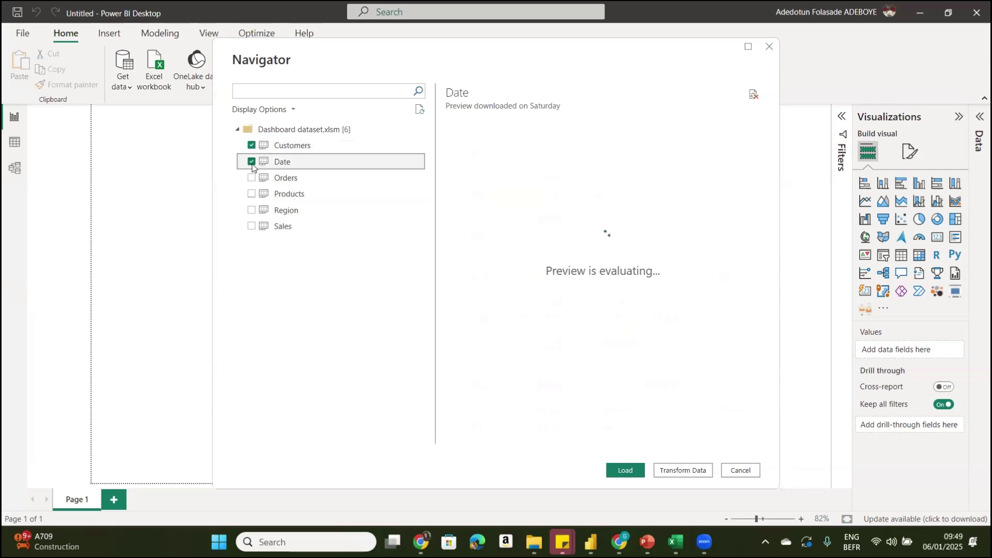
{"action": "left_click", "coordinate": [252, 178]}
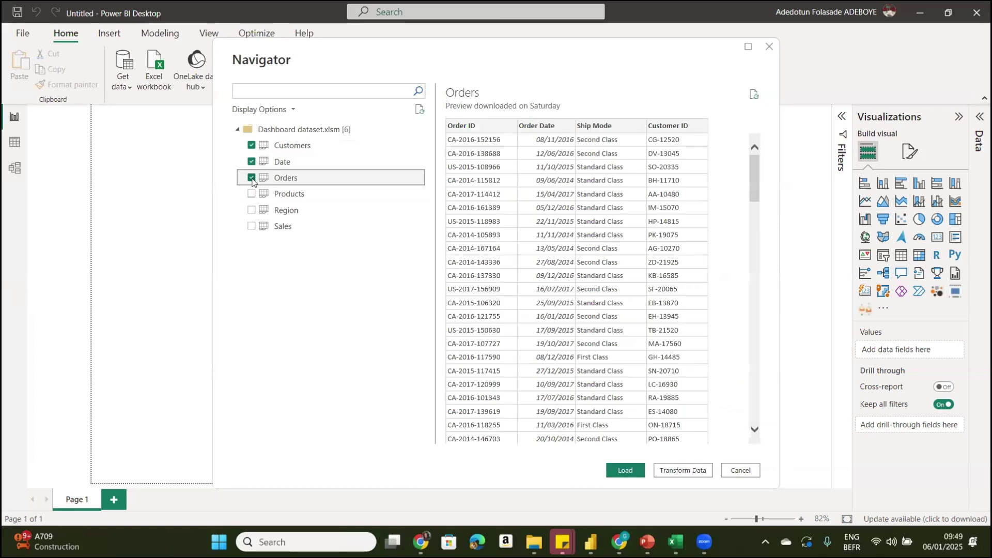
{"action": "left_click", "coordinate": [251, 194]}
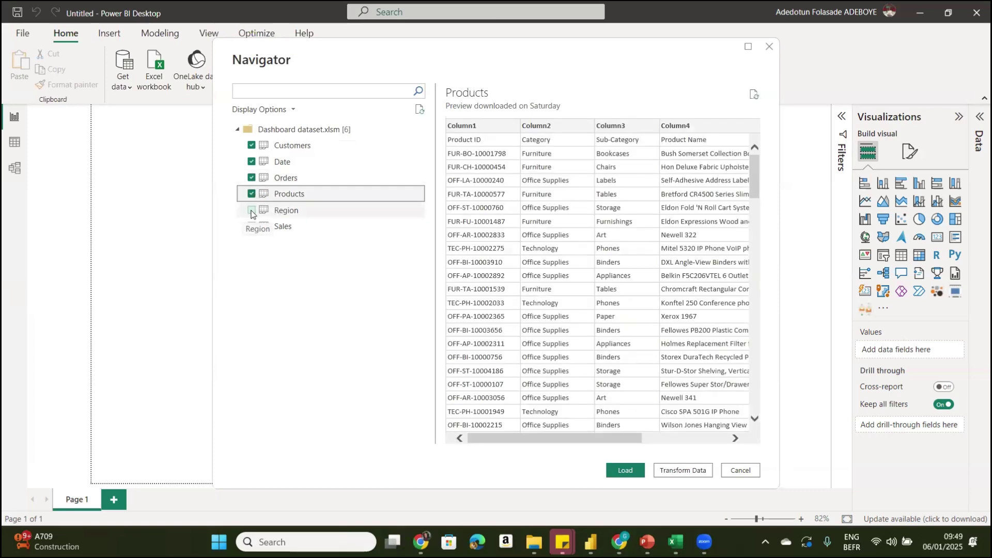
{"action": "left_click", "coordinate": [252, 211]}
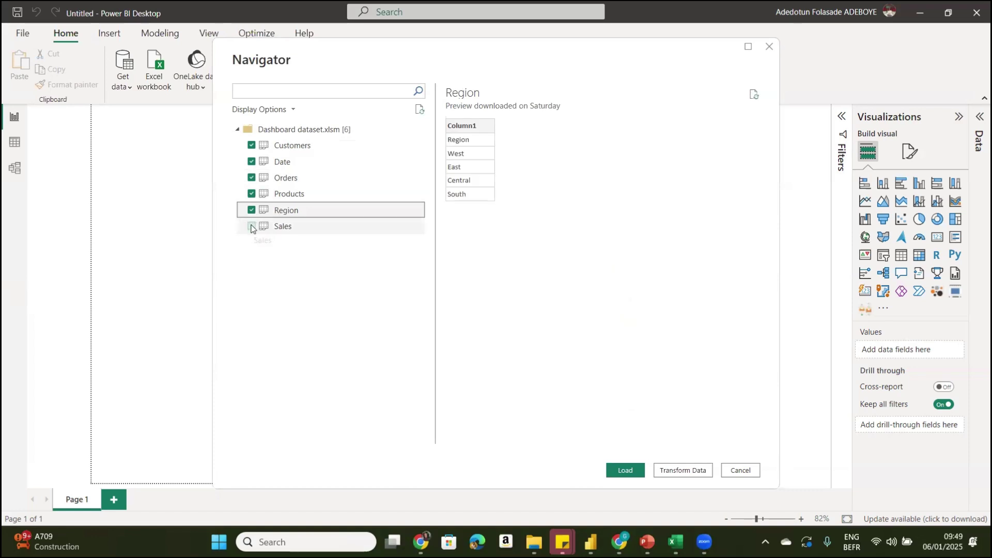
{"action": "left_click", "coordinate": [252, 227]}
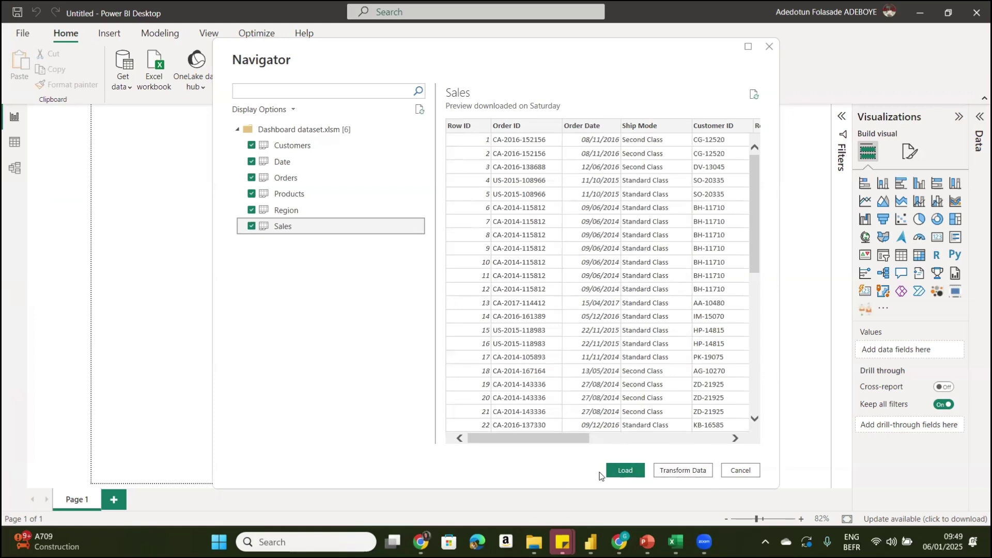
{"action": "left_click", "coordinate": [687, 471]}
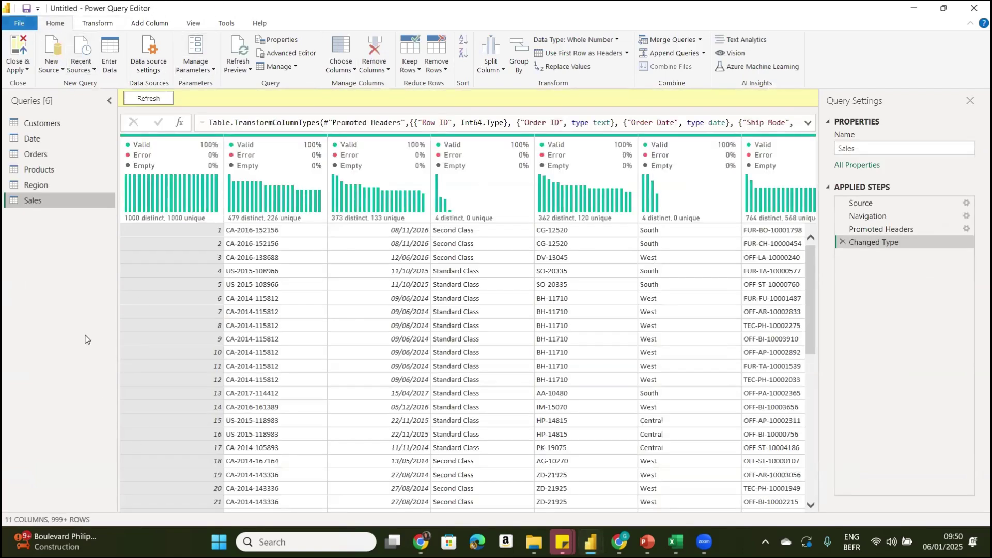
- Show the Customers query and turn off the column distribution display in the data preview
{"action": "left_click", "coordinate": [43, 123]}
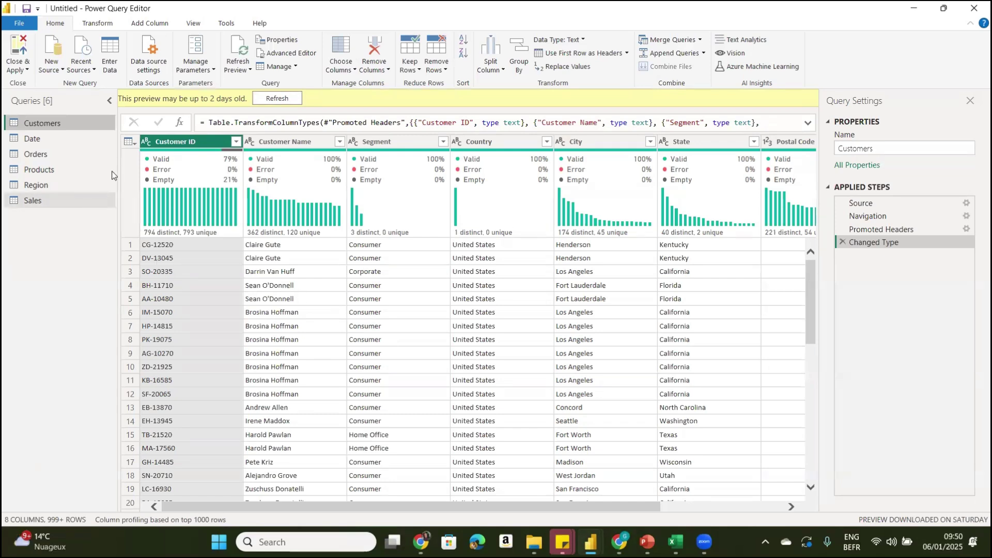
{"action": "left_click", "coordinate": [194, 23]}
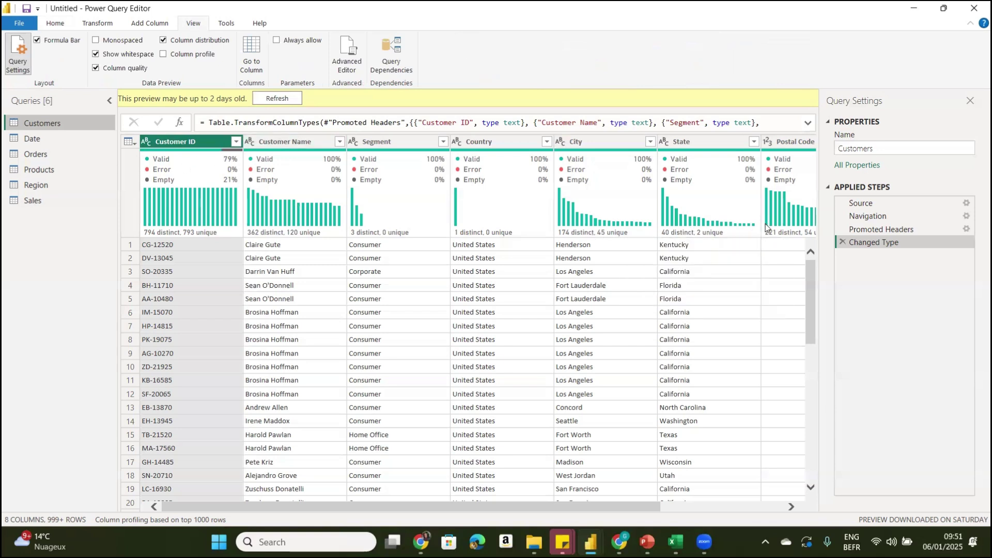
{"action": "mouse_move", "coordinate": [520, 213]}
{"action": "left_click", "coordinate": [163, 41]}
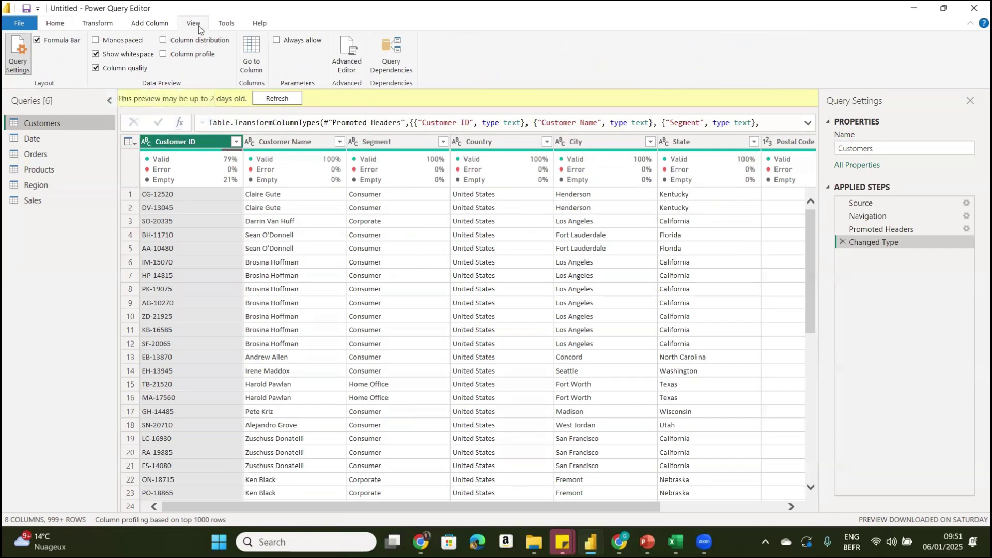
- Examine the column quality figures across all columns of the Customers table, from Customer ID to Region
{"action": "mouse_move", "coordinate": [202, 160]}
{"action": "mouse_move", "coordinate": [690, 164]}
{"action": "left_click", "coordinate": [791, 507]}
{"action": "left_click", "coordinate": [792, 509]}
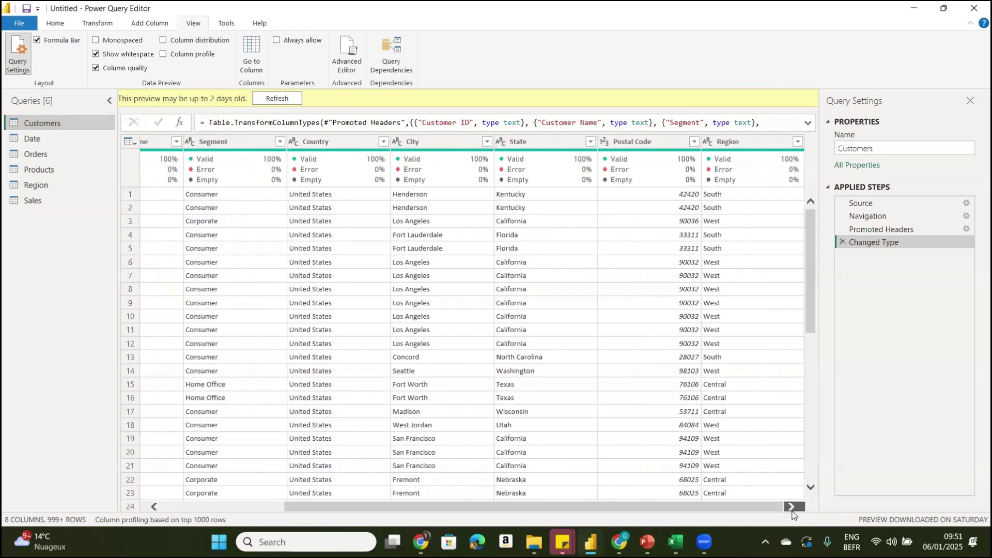
{"action": "left_click", "coordinate": [161, 504]}
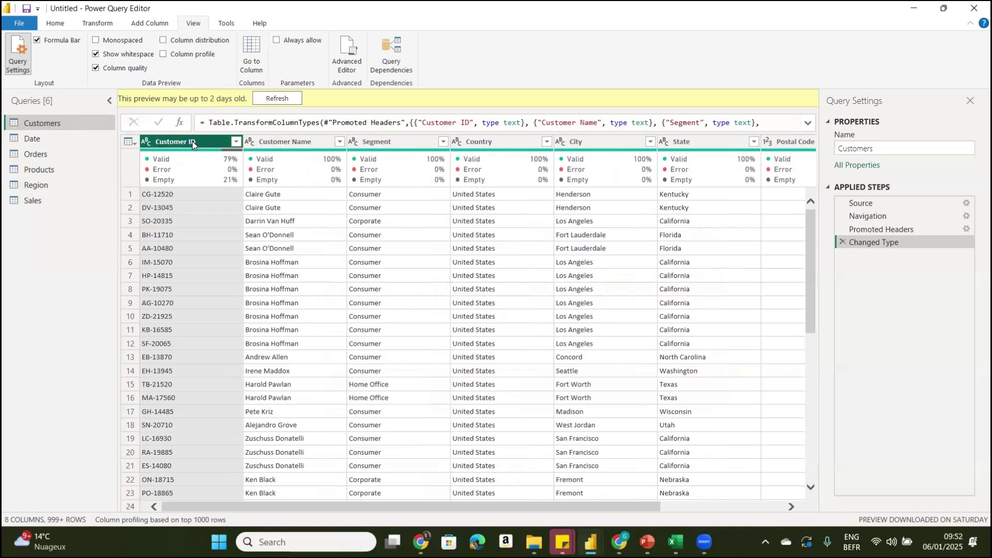
- Inspect the filter choices of the Customer ID column and its summary of valid, error and empty values
{"action": "left_click", "coordinate": [235, 143]}
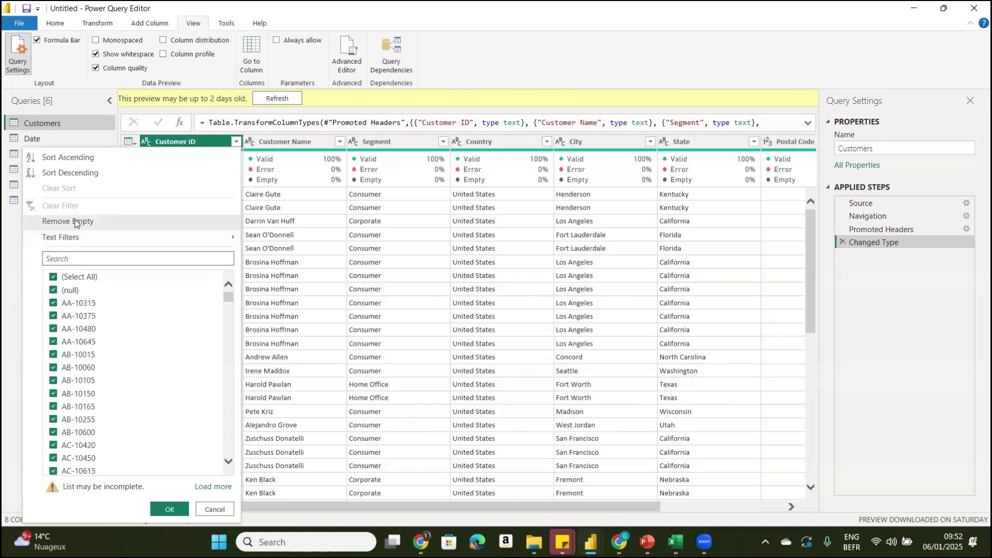
{"action": "left_click", "coordinate": [53, 291]}
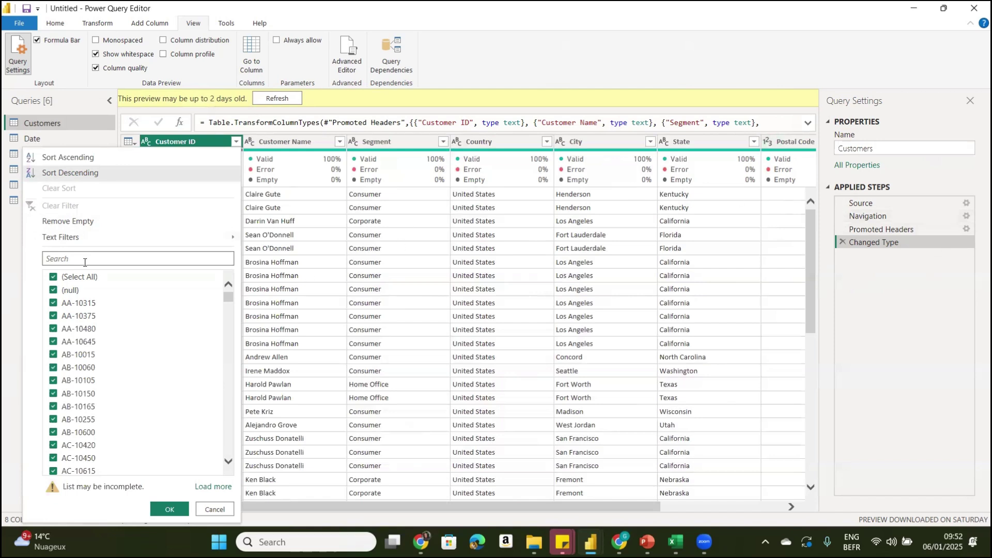
{"action": "left_click", "coordinate": [220, 148]}
{"action": "mouse_move", "coordinate": [160, 183]}
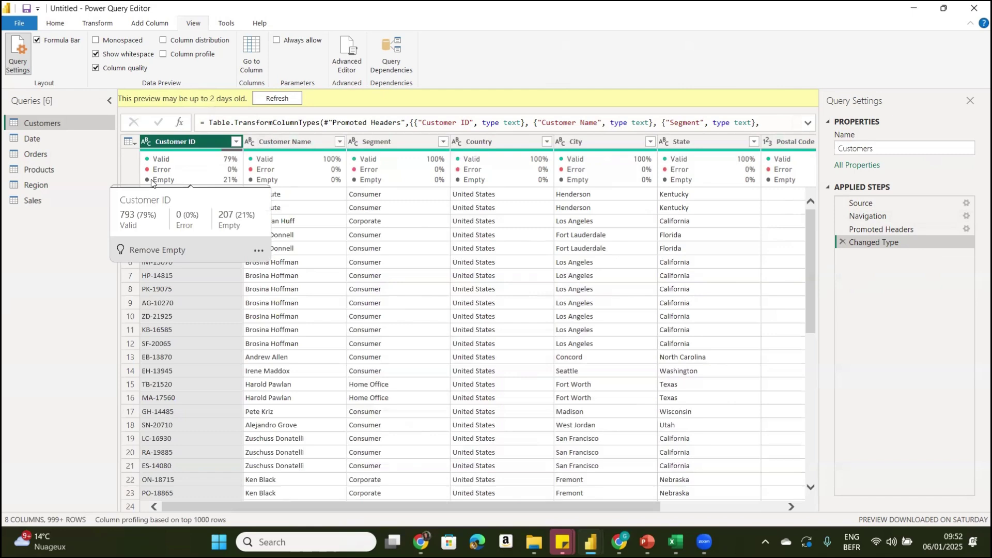
- Remove the rows with an empty Customer ID from the Customers table
{"action": "left_click", "coordinate": [236, 142]}
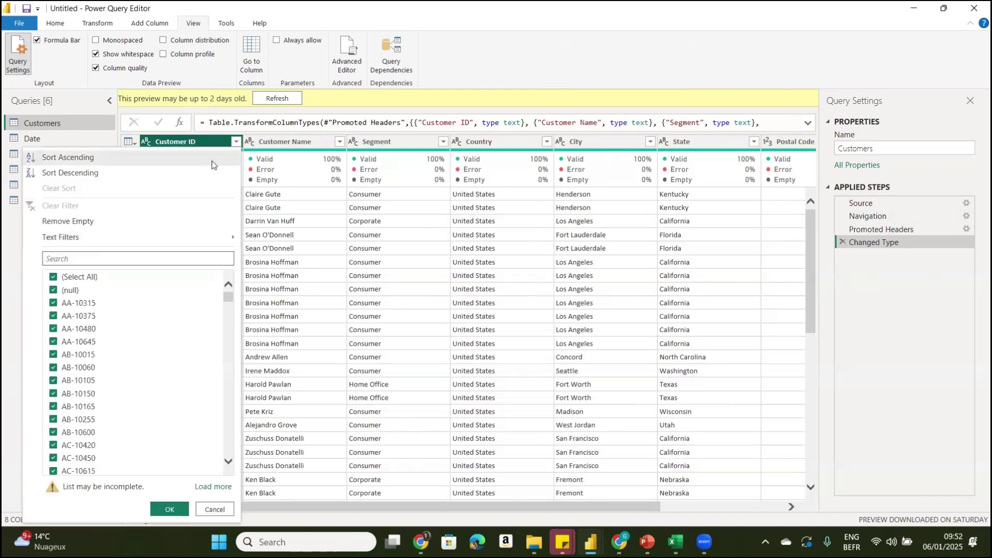
{"action": "left_click", "coordinate": [102, 225]}
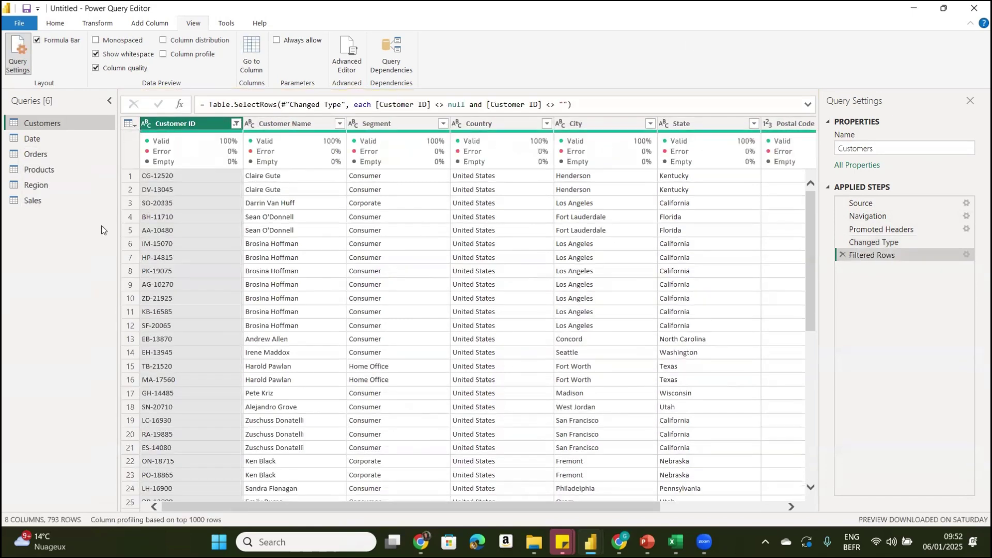
{"action": "mouse_move", "coordinate": [151, 151]}
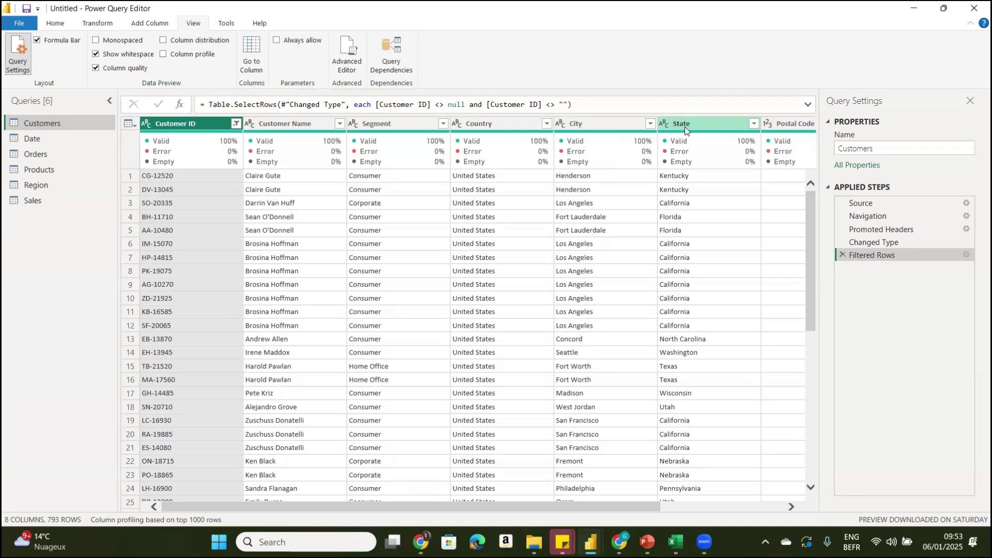
- Change the data type of the Postal Code column in the Customers table to Text
{"action": "left_click", "coordinate": [779, 508]}
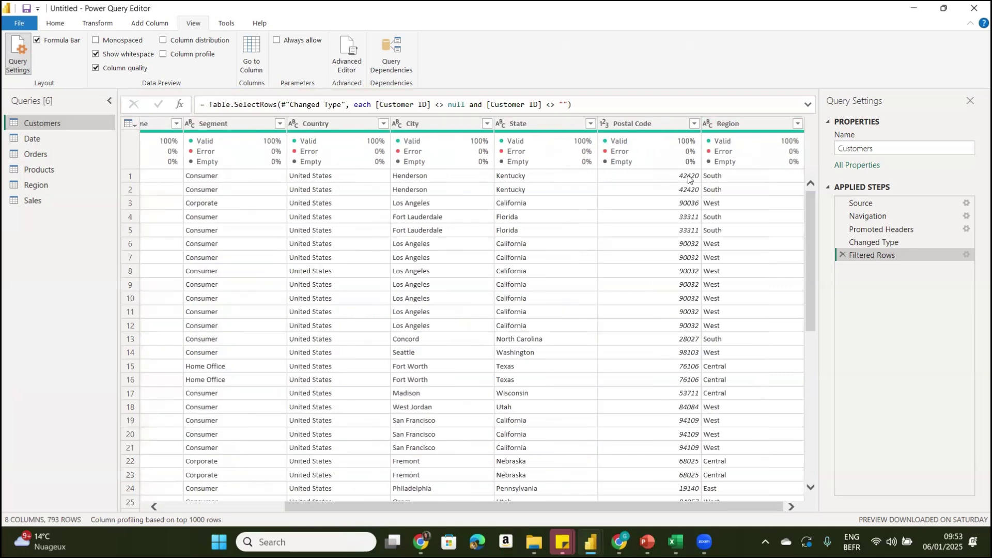
{"action": "left_click", "coordinate": [605, 125]}
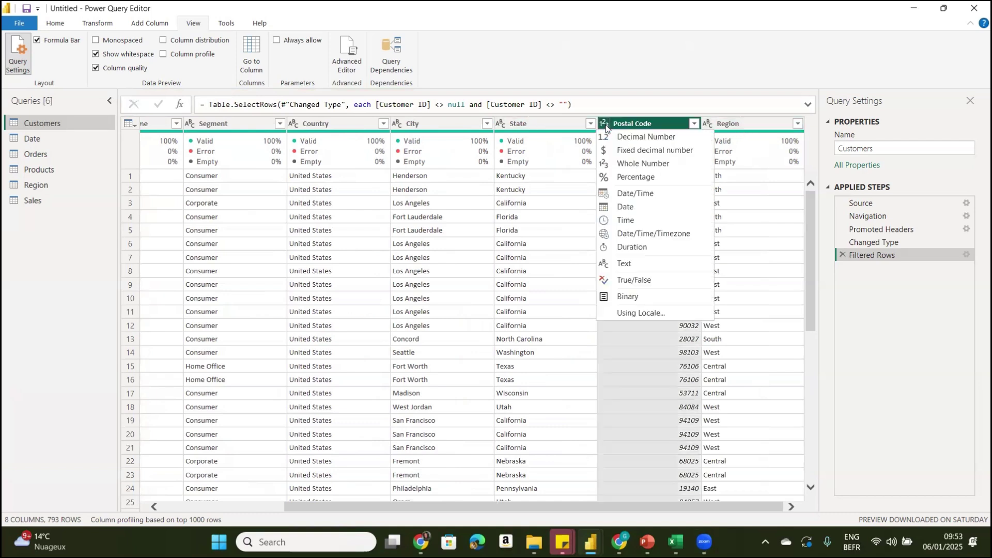
{"action": "left_click", "coordinate": [644, 128]}
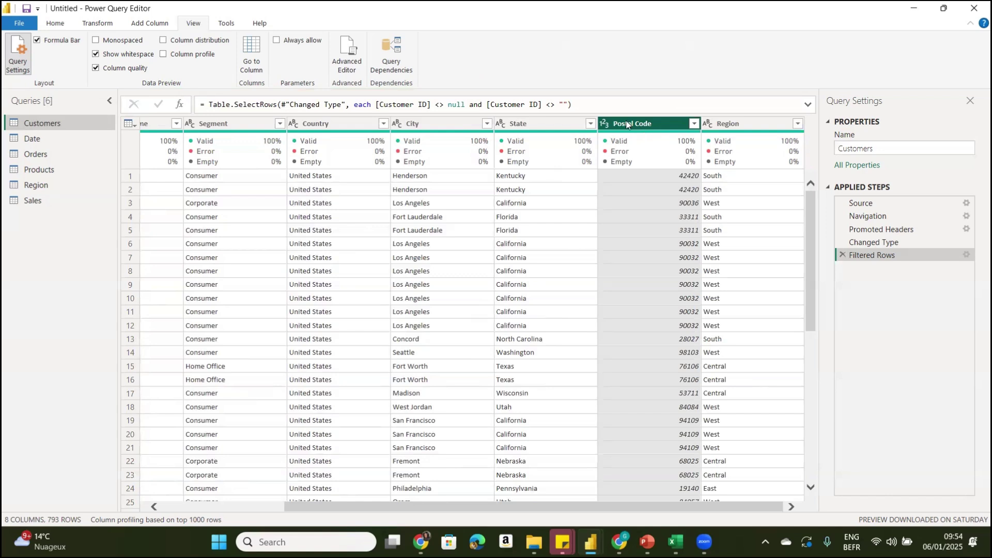
{"action": "left_click", "coordinate": [609, 127]}
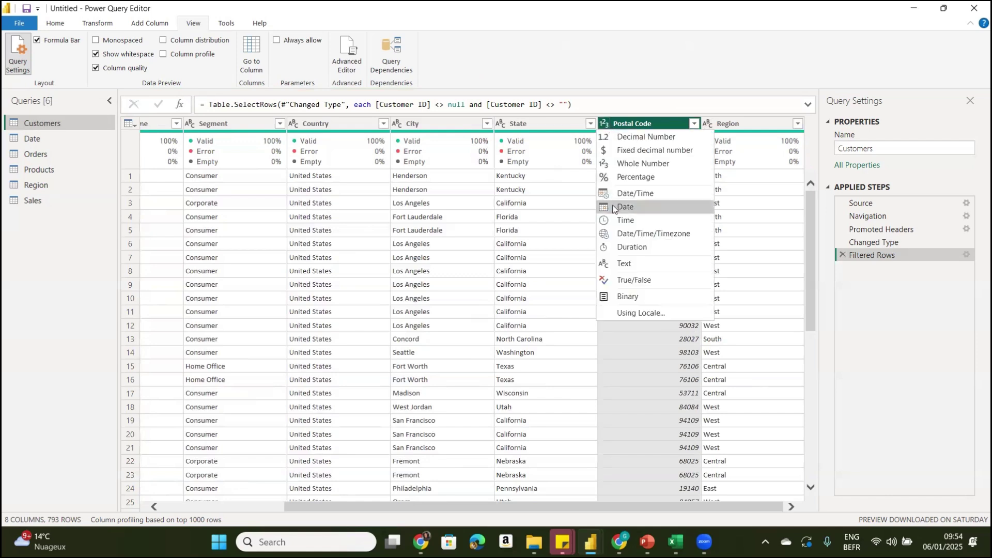
{"action": "left_click", "coordinate": [623, 264]}
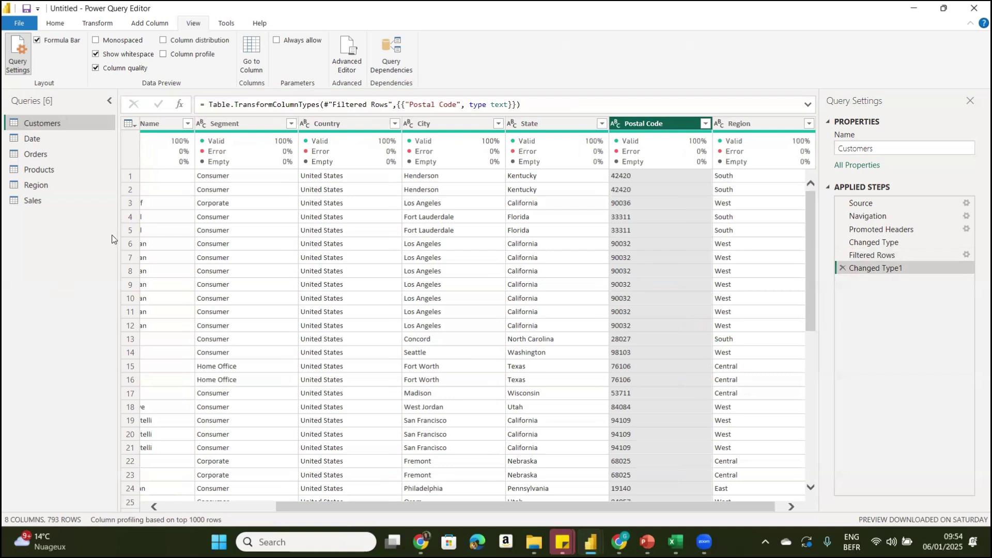
- Turn on the column distribution display and review the distinct and unique values in the Customers, Date and Orders tables
{"action": "left_click", "coordinate": [163, 41]}
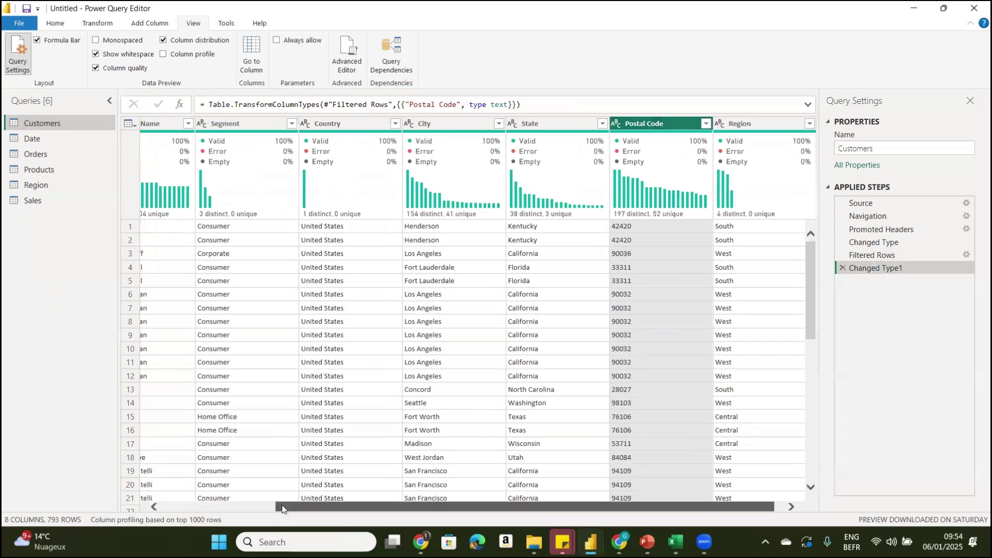
{"action": "left_click_drag", "start_coordinate": [281, 508], "coordinate": [166, 504]}
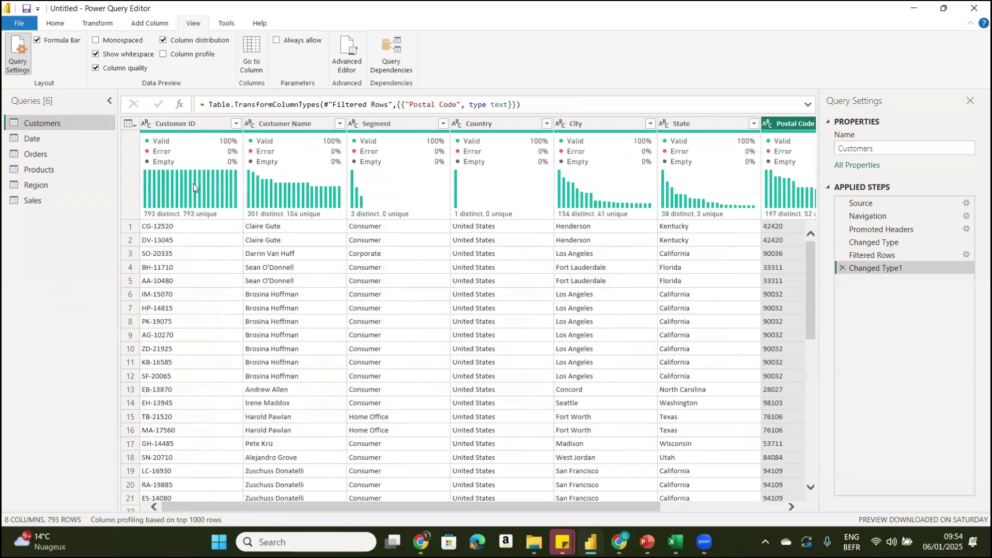
{"action": "mouse_move", "coordinate": [265, 203]}
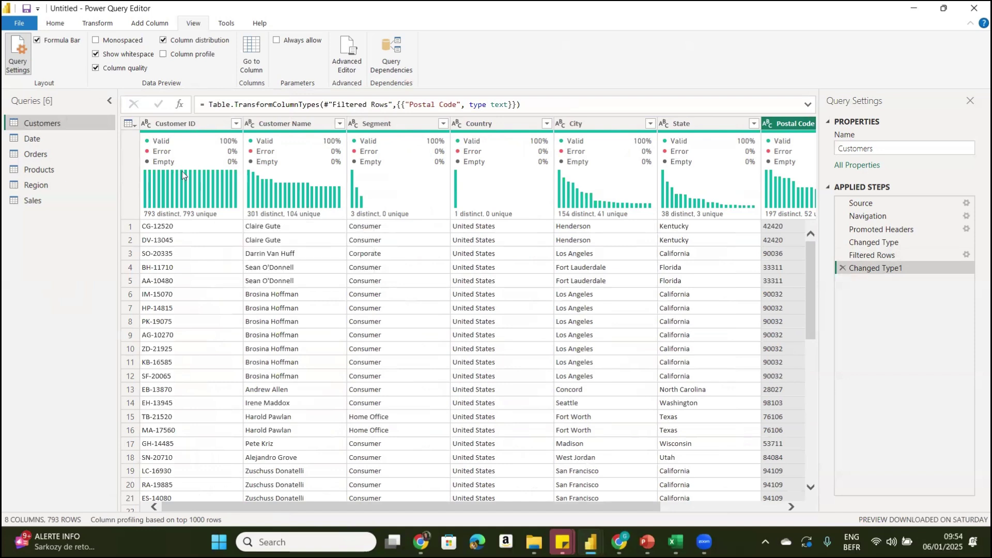
{"action": "mouse_move", "coordinate": [195, 179]}
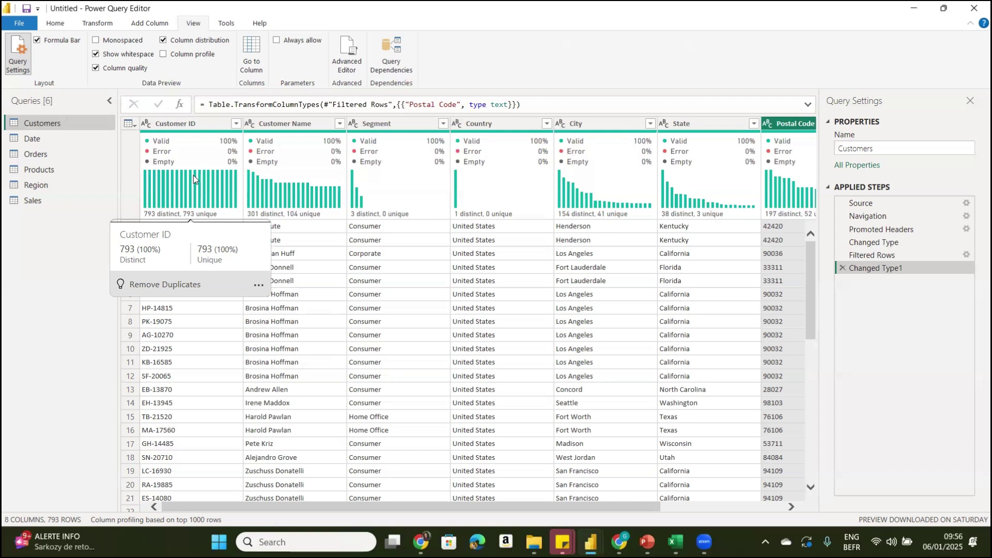
{"action": "left_click", "coordinate": [36, 135]}
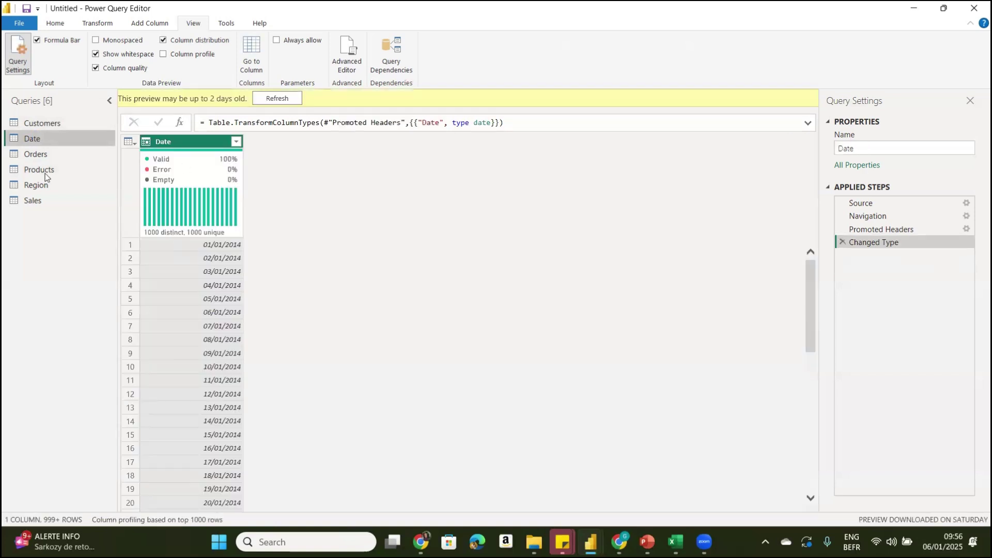
{"action": "left_click", "coordinate": [36, 157]}
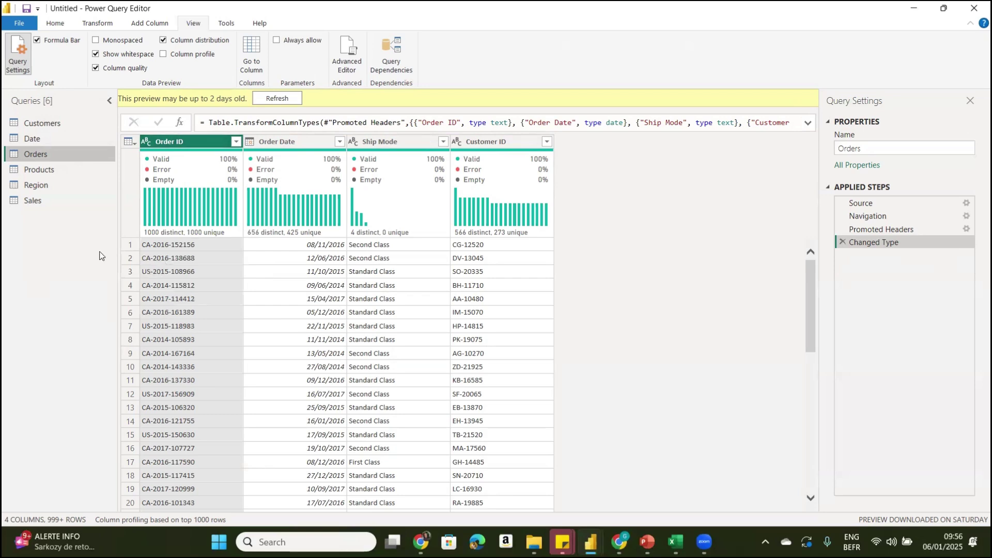
- Promote the first row of the Products table to column headers
{"action": "left_click", "coordinate": [48, 171]}
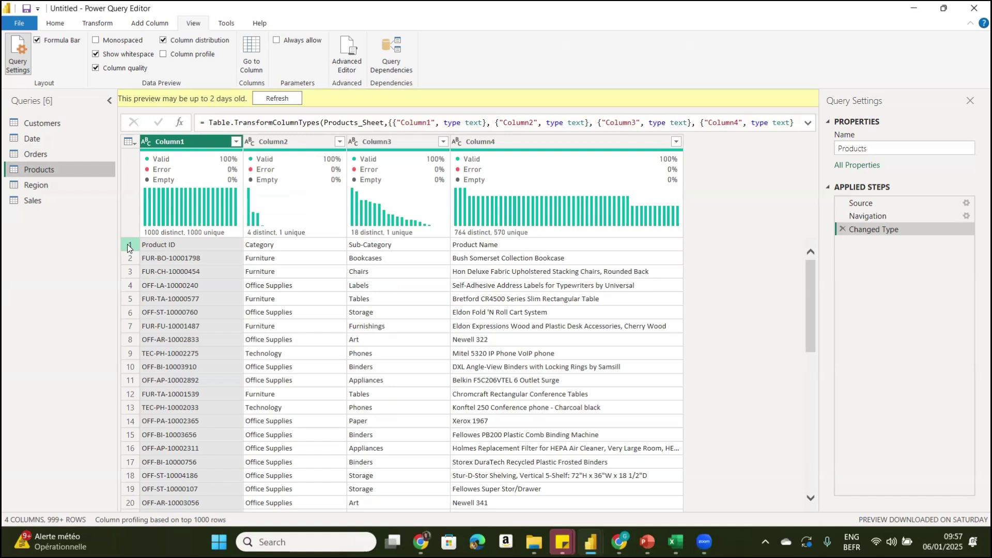
{"action": "left_click", "coordinate": [55, 22]}
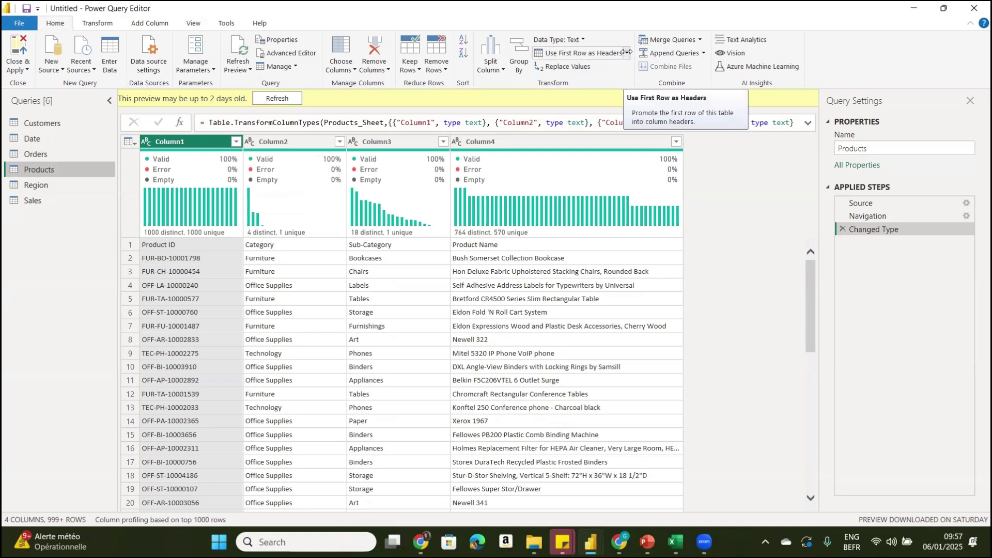
{"action": "left_click", "coordinate": [96, 21]}
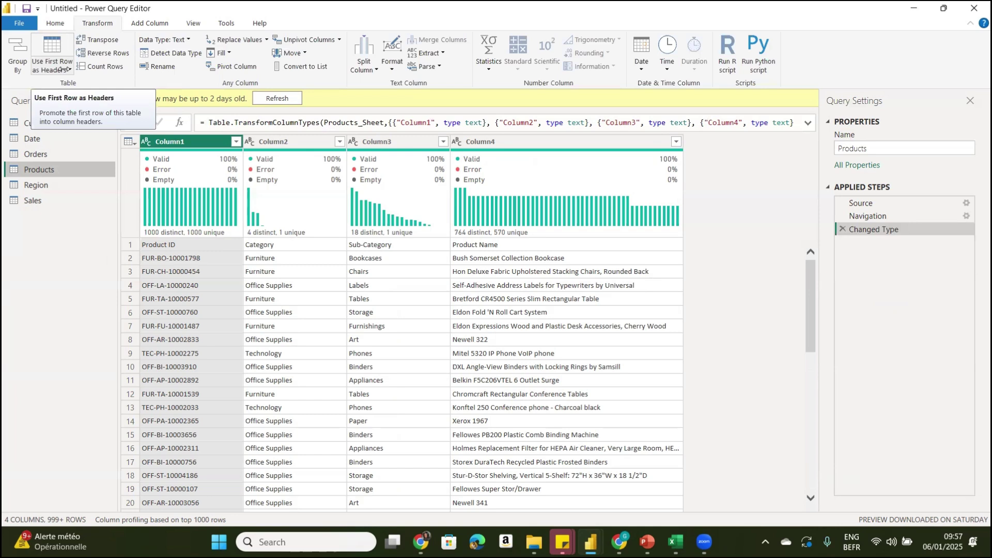
{"action": "left_click", "coordinate": [56, 25]}
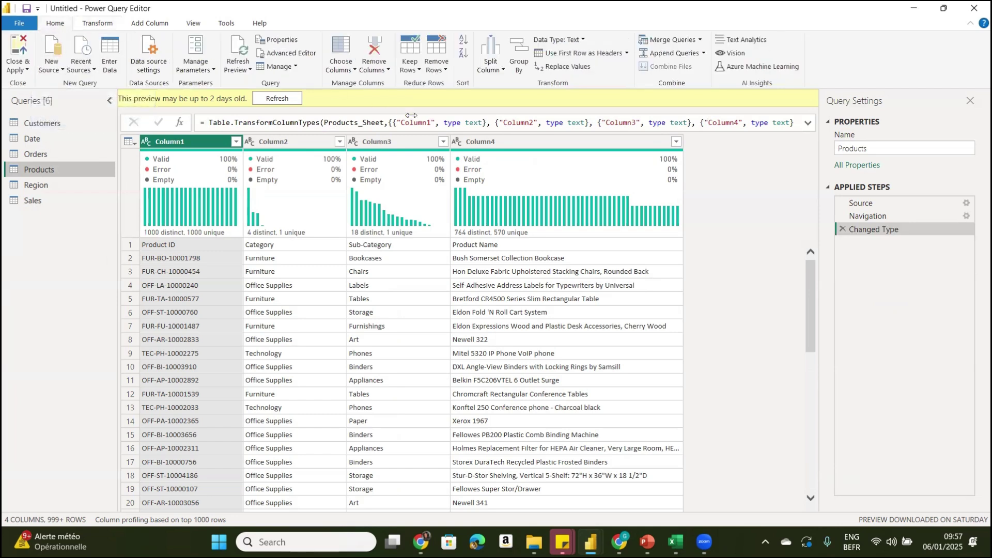
{"action": "left_click", "coordinate": [629, 54]}
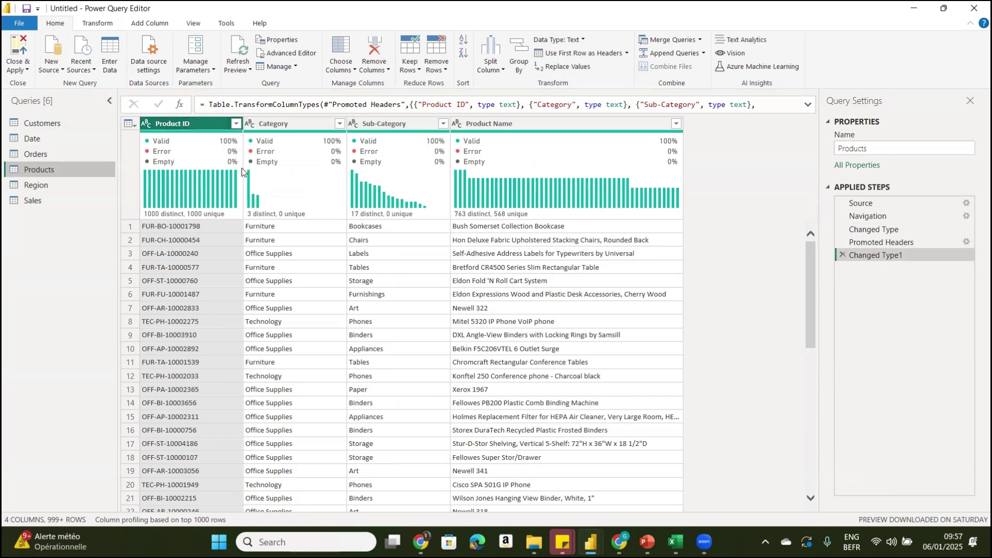
- Use the first row of the Region table as its column header
{"action": "left_click", "coordinate": [54, 182]}
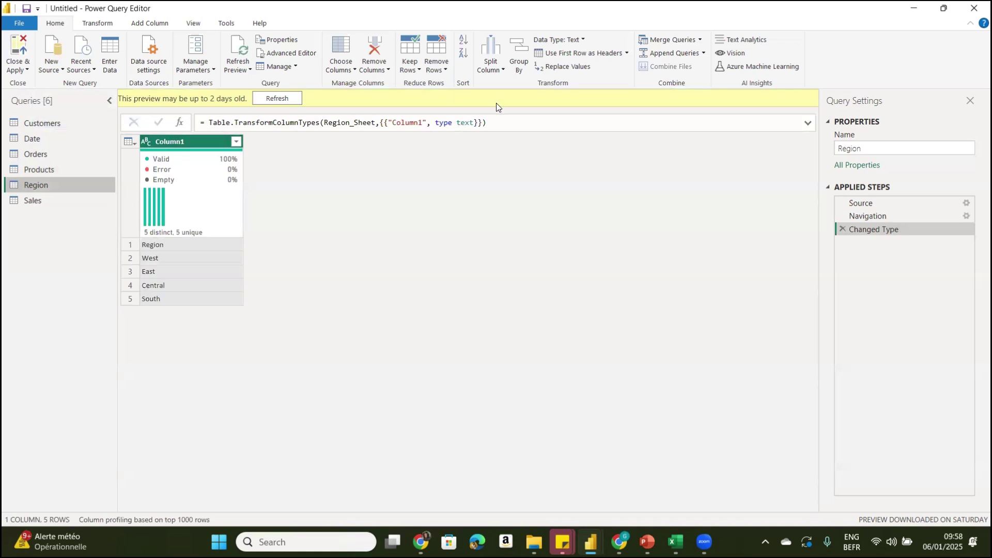
{"action": "left_click", "coordinate": [627, 54]}
{"action": "left_click", "coordinate": [615, 68]}
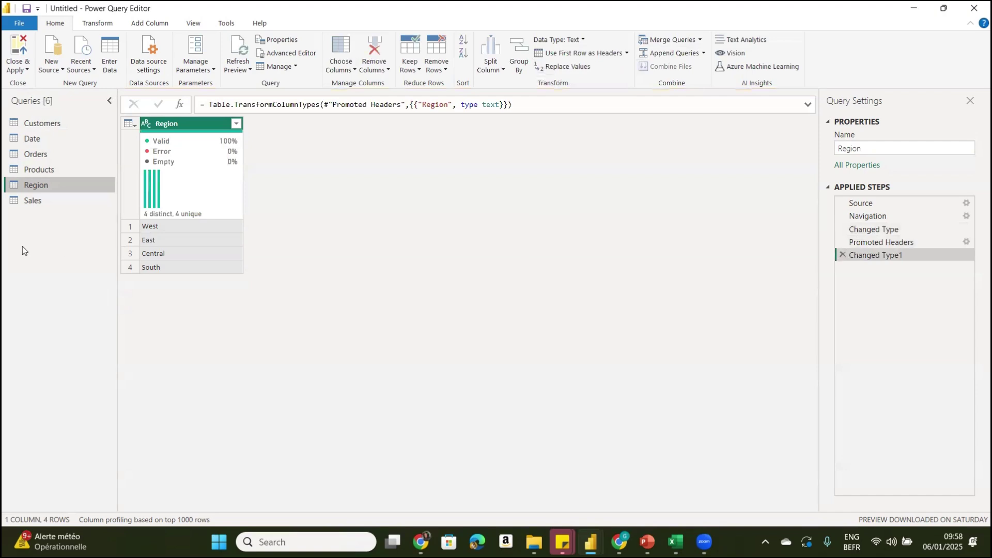
- Change the Row ID column of the Sales table to Text, replacing the existing type conversion
{"action": "left_click", "coordinate": [35, 201]}
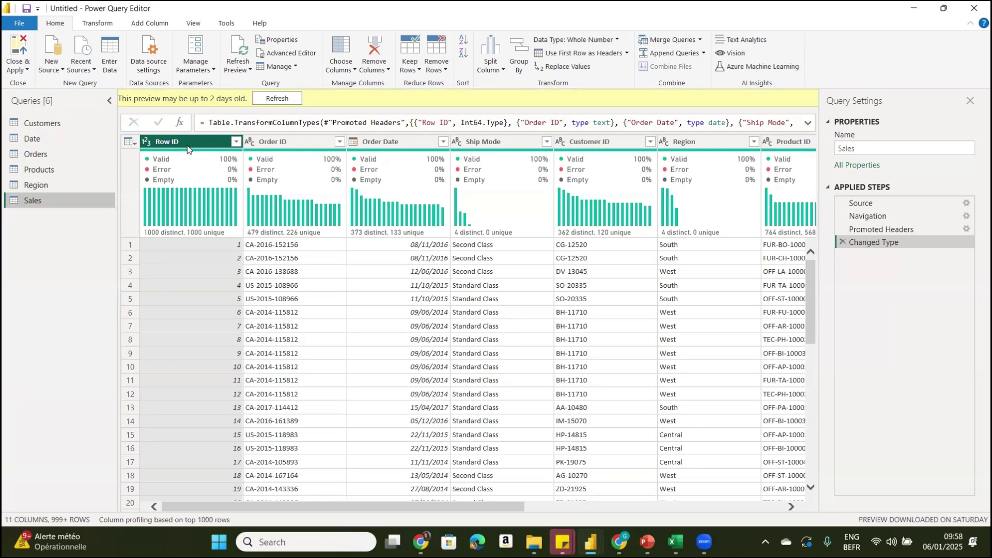
{"action": "left_click", "coordinate": [148, 144]}
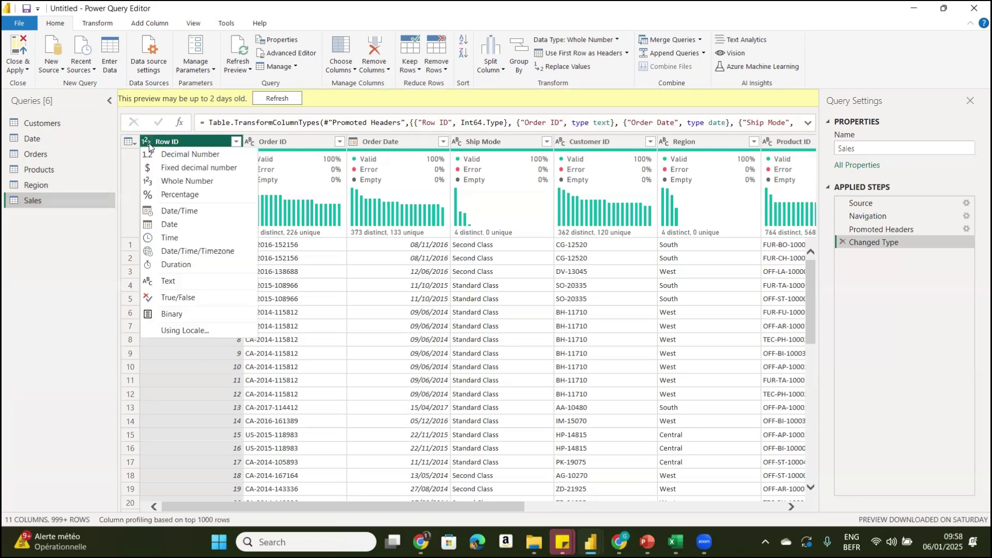
{"action": "left_click", "coordinate": [180, 282]}
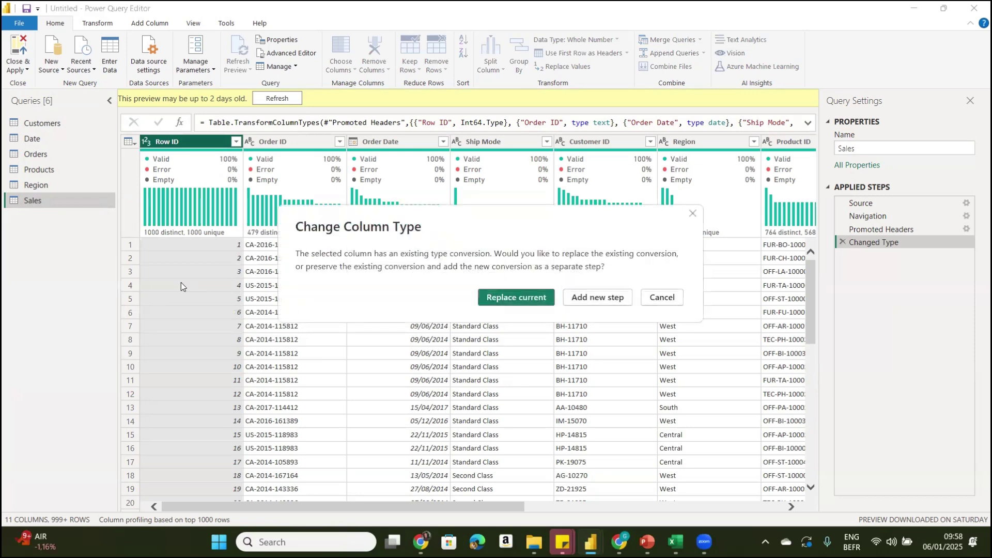
{"action": "left_click", "coordinate": [510, 295]}
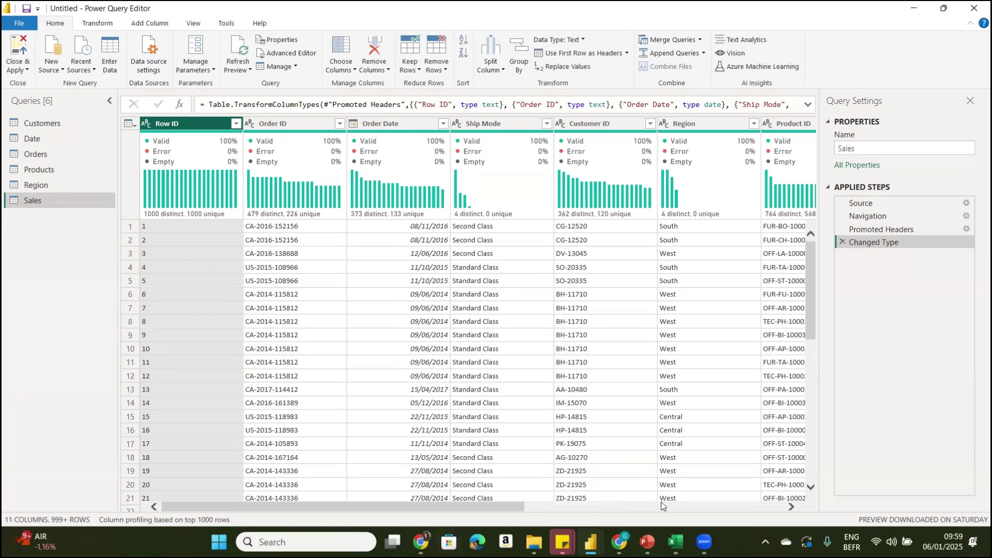
- Examine the data types, quality and distribution of the Sales table's columns, from Row ID across to Profit
{"action": "left_click", "coordinate": [791, 507]}
{"action": "left_click", "coordinate": [791, 507]}
{"action": "left_click", "coordinate": [791, 507]}
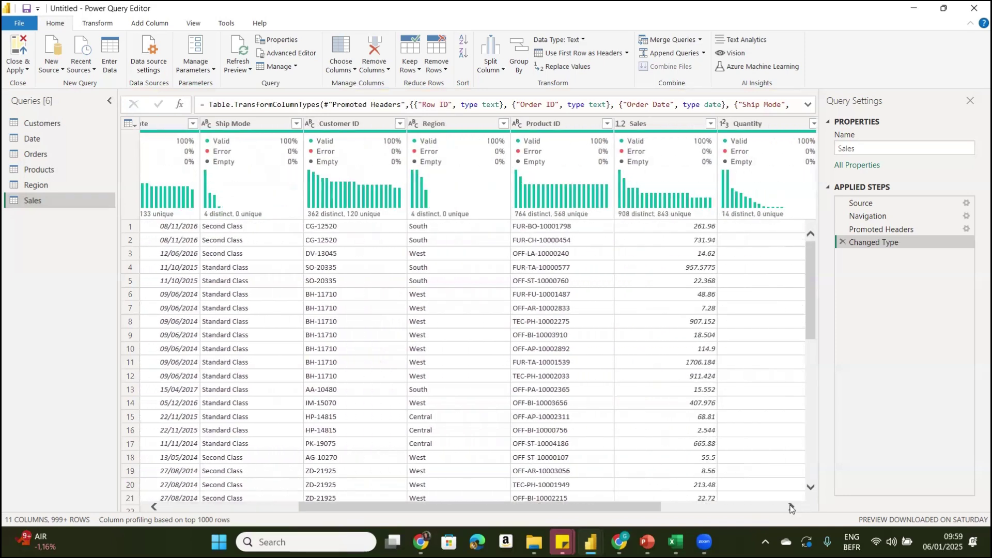
{"action": "left_click", "coordinate": [791, 507]}
{"action": "left_click", "coordinate": [791, 507]}
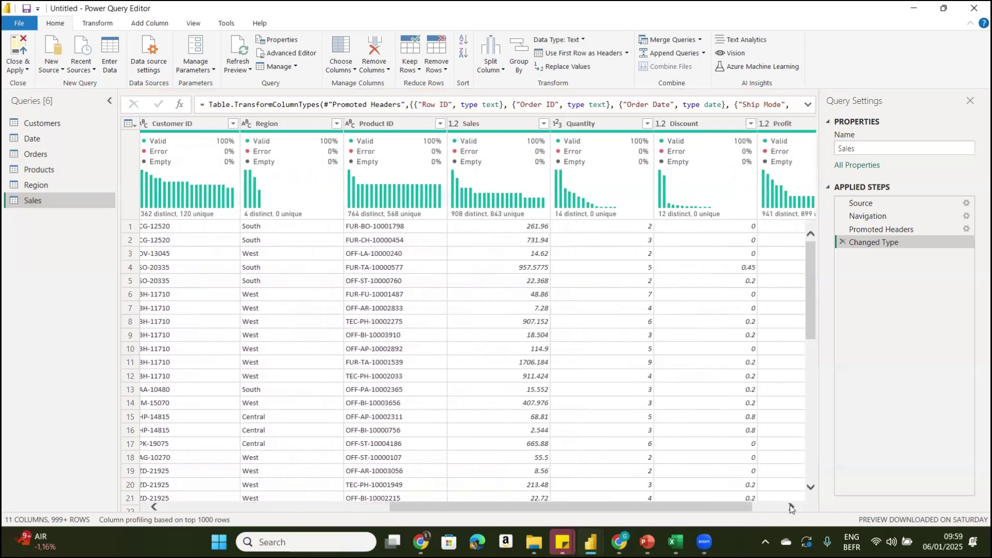
{"action": "left_click", "coordinate": [791, 506]}
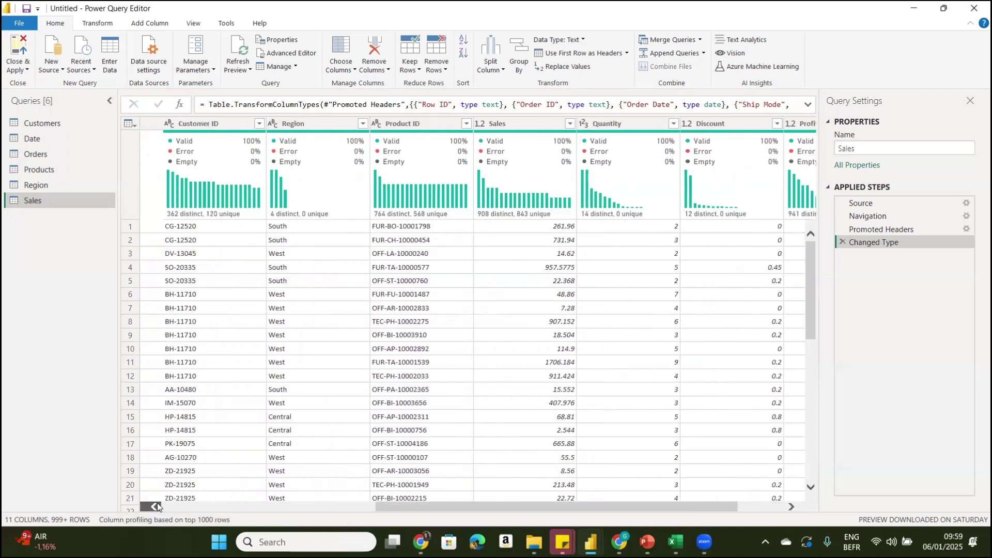
{"action": "left_click", "coordinate": [155, 506]}
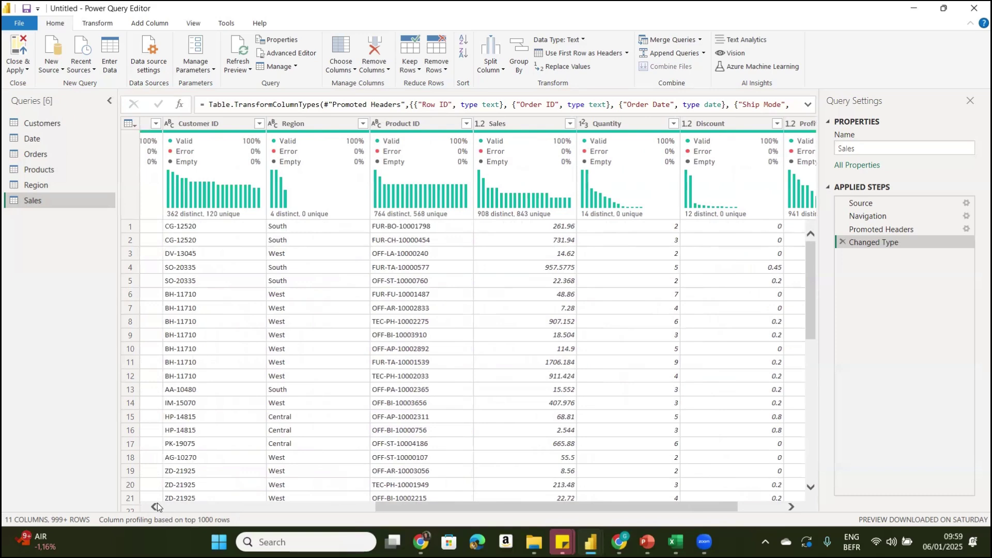
{"action": "left_click", "coordinate": [157, 504]}
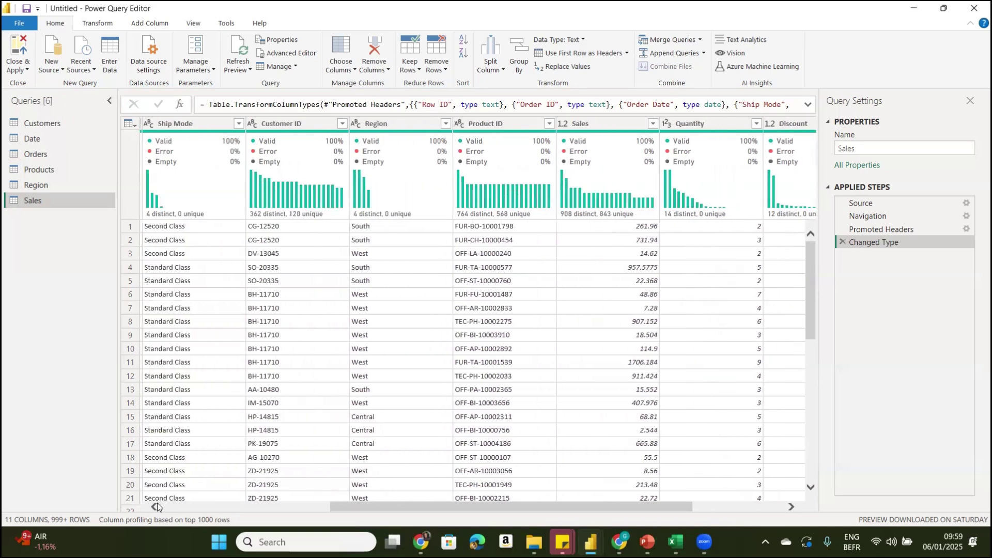
{"action": "left_click", "coordinate": [157, 506]}
{"action": "left_click", "coordinate": [157, 505]}
{"action": "left_click", "coordinate": [157, 505]}
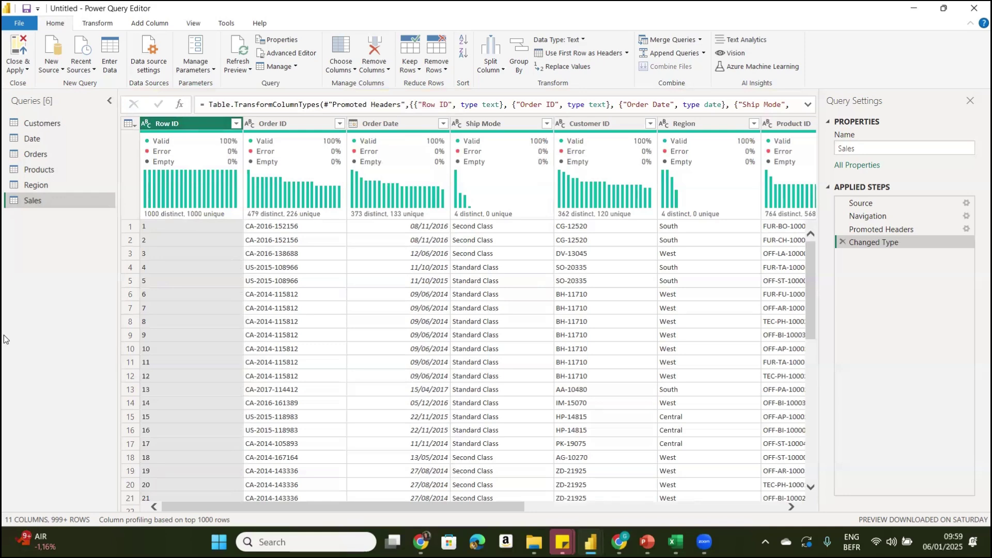
- Add a Year column to the Date table, extracted from its Date column
{"action": "left_click", "coordinate": [29, 139]}
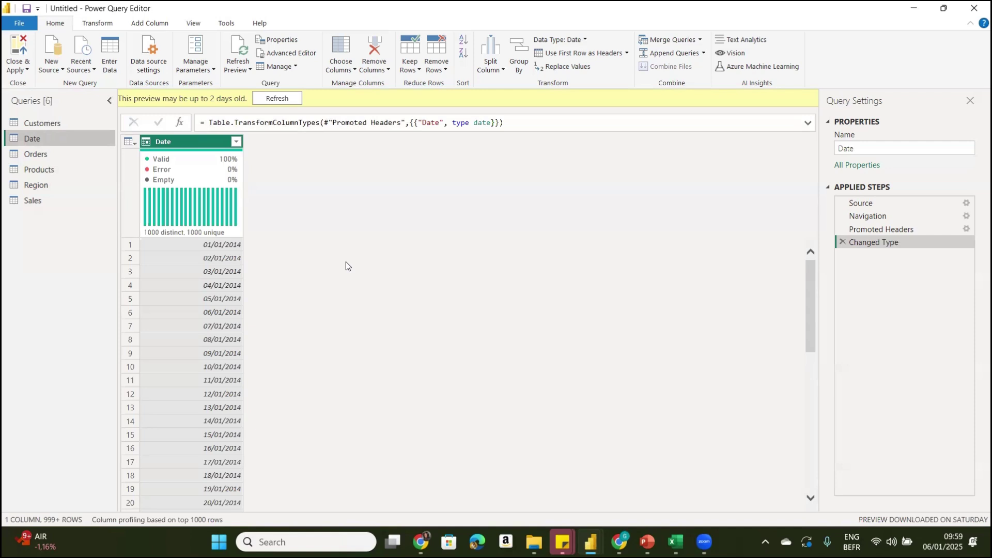
{"action": "left_click", "coordinate": [153, 25]}
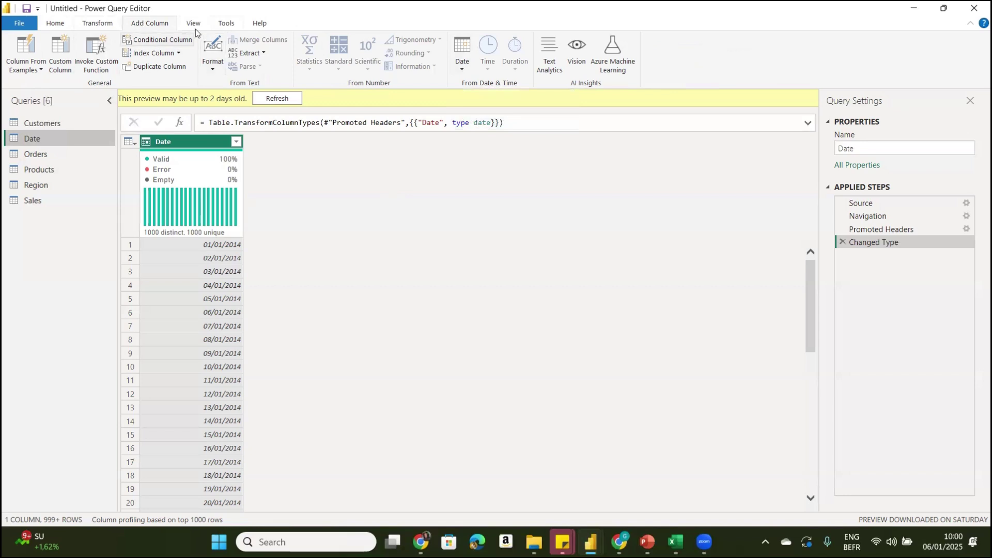
{"action": "left_click", "coordinate": [462, 70]}
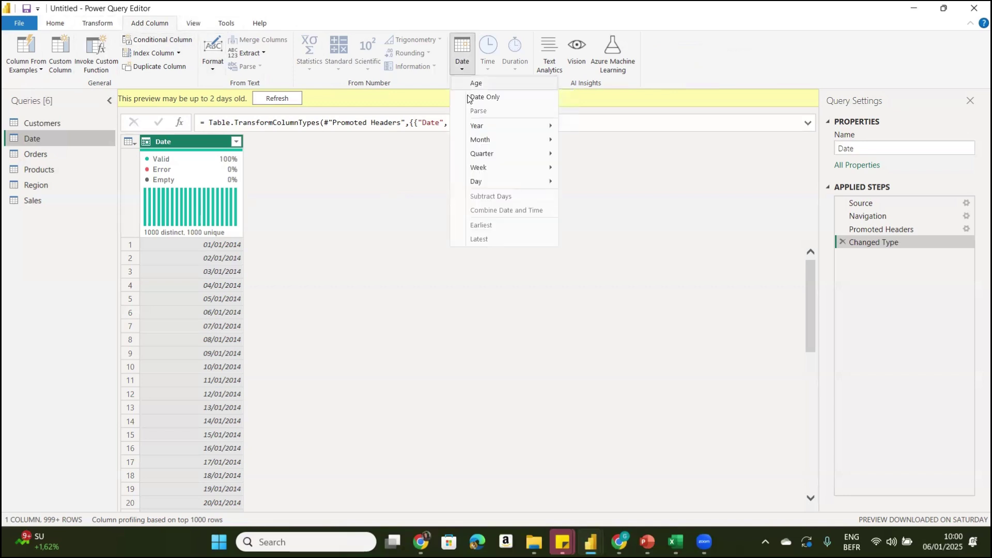
{"action": "mouse_move", "coordinate": [480, 130]}
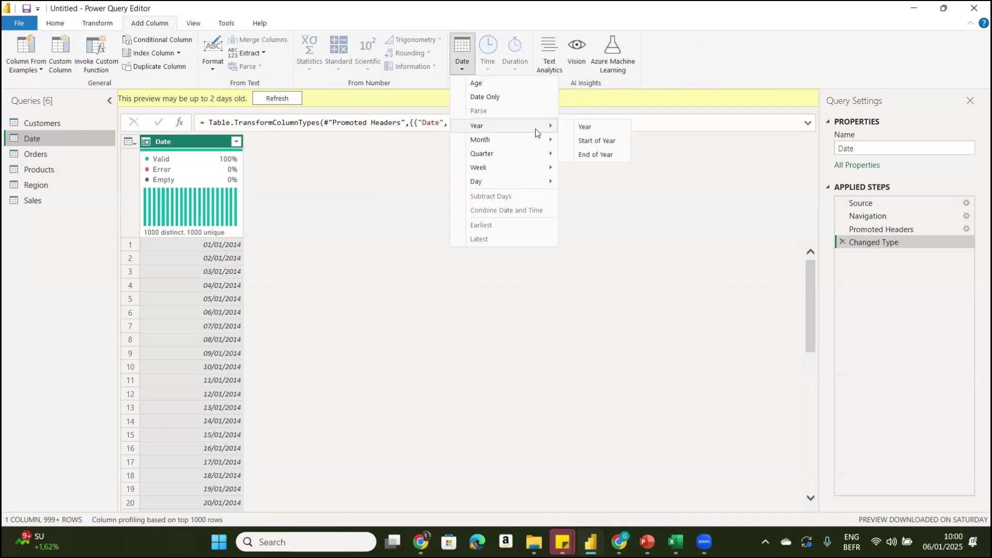
{"action": "left_click", "coordinate": [579, 129]}
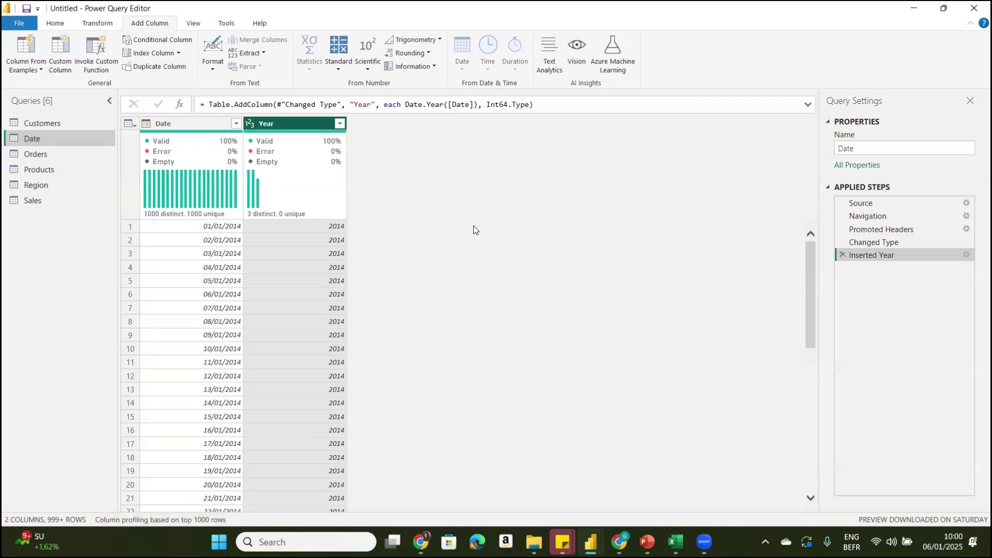
- Add a Quarter of Year column from the Date column and apply its filter with all quarters selected
{"action": "left_click", "coordinate": [198, 126]}
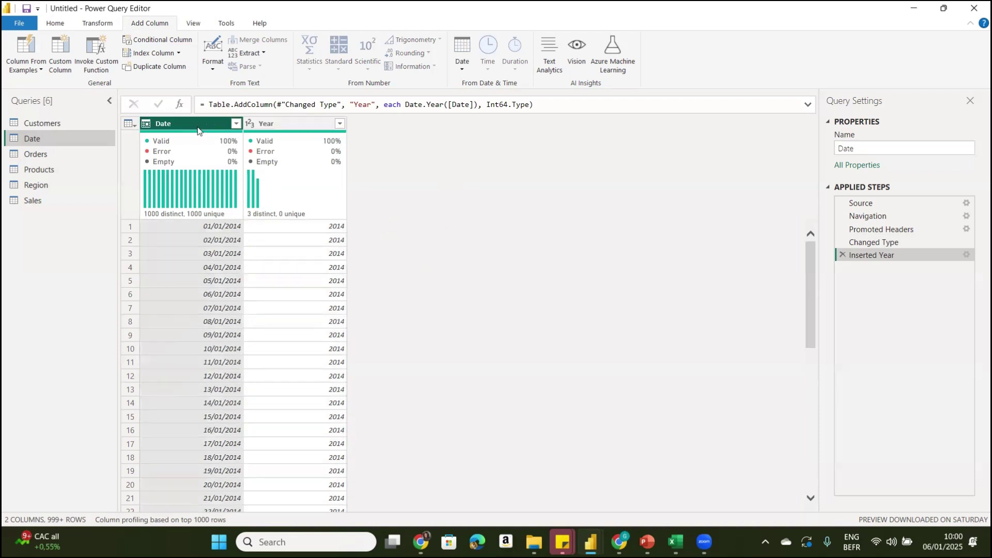
{"action": "left_click", "coordinate": [462, 66]}
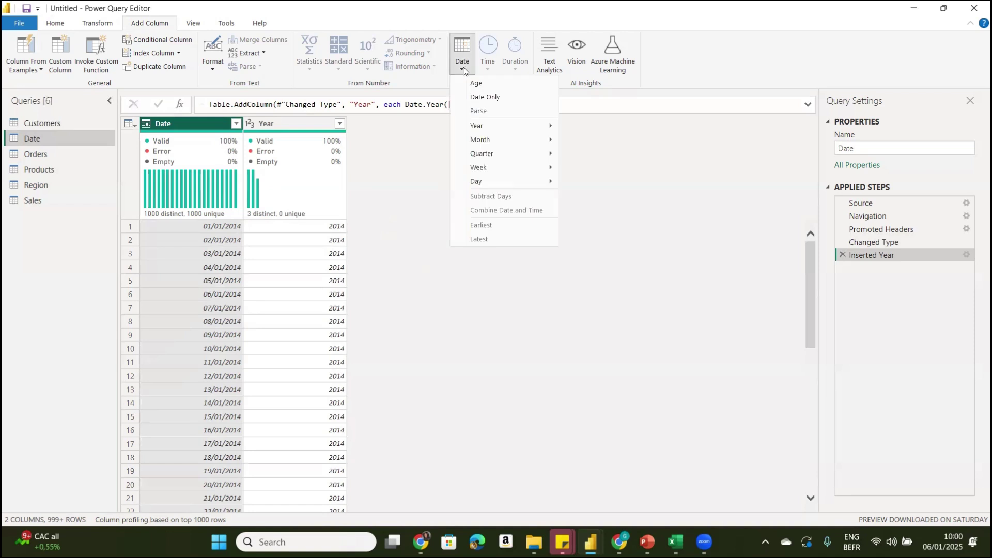
{"action": "mouse_move", "coordinate": [540, 154]}
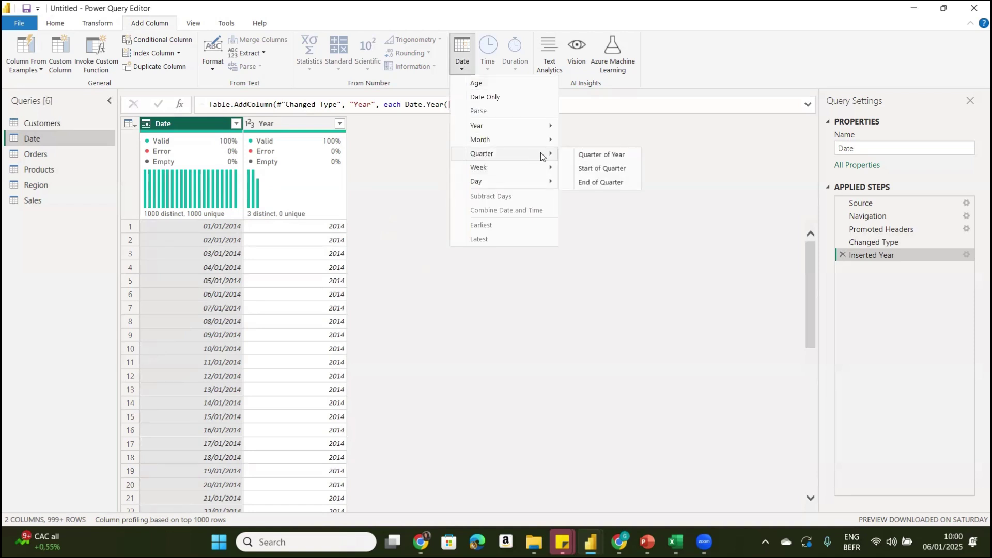
{"action": "left_click", "coordinate": [597, 156]}
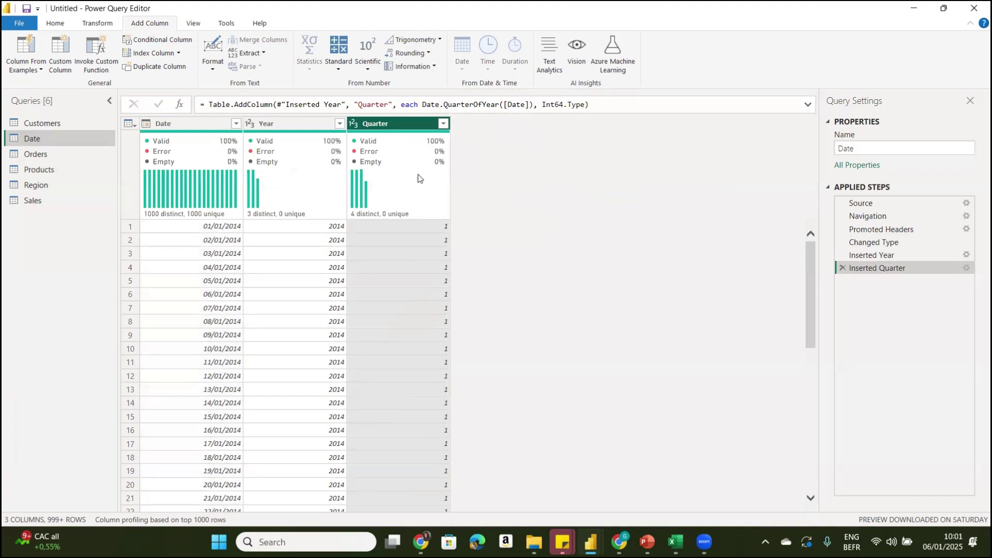
{"action": "left_click", "coordinate": [443, 124]}
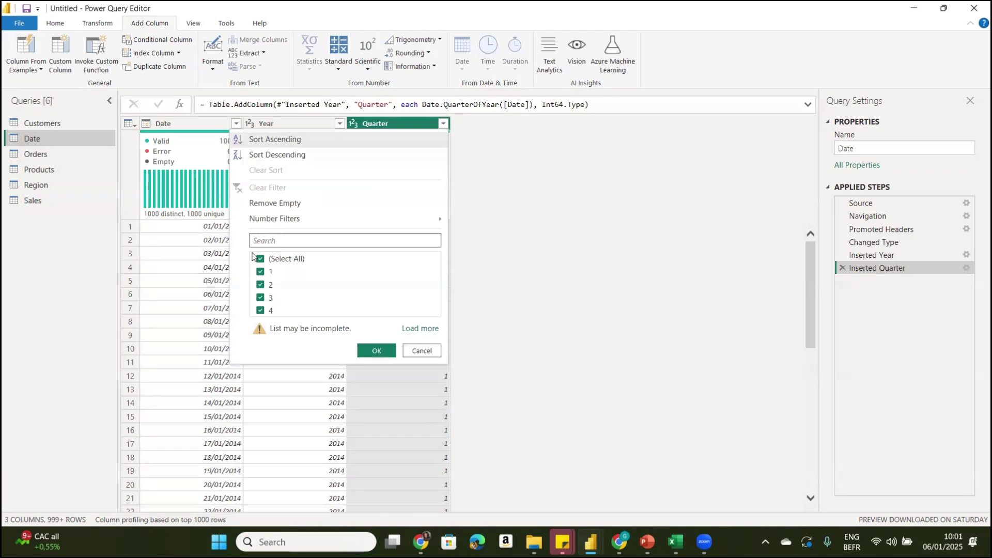
{"action": "left_click", "coordinate": [377, 350]}
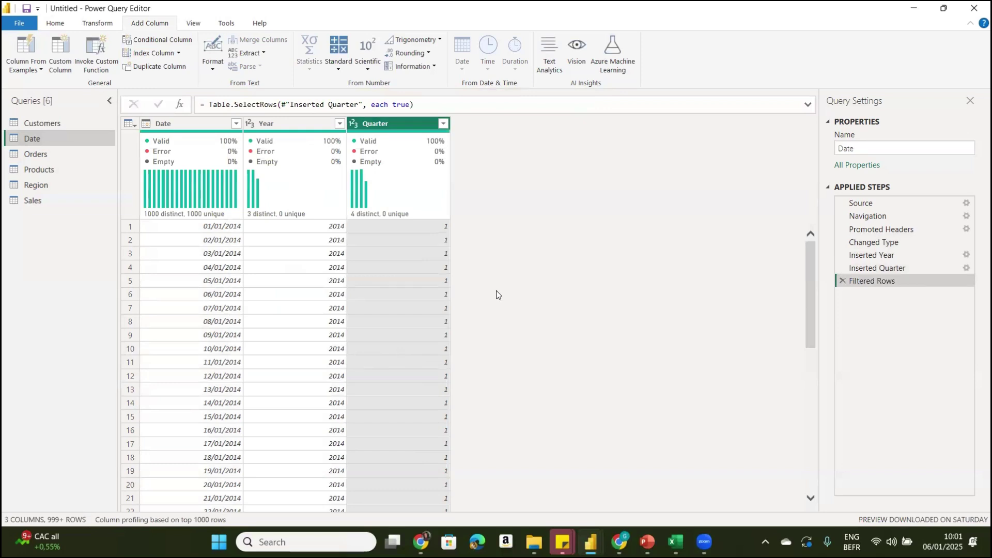
- Add a Month number column from the Date column and apply its filter with all months selected
{"action": "left_click", "coordinate": [182, 123]}
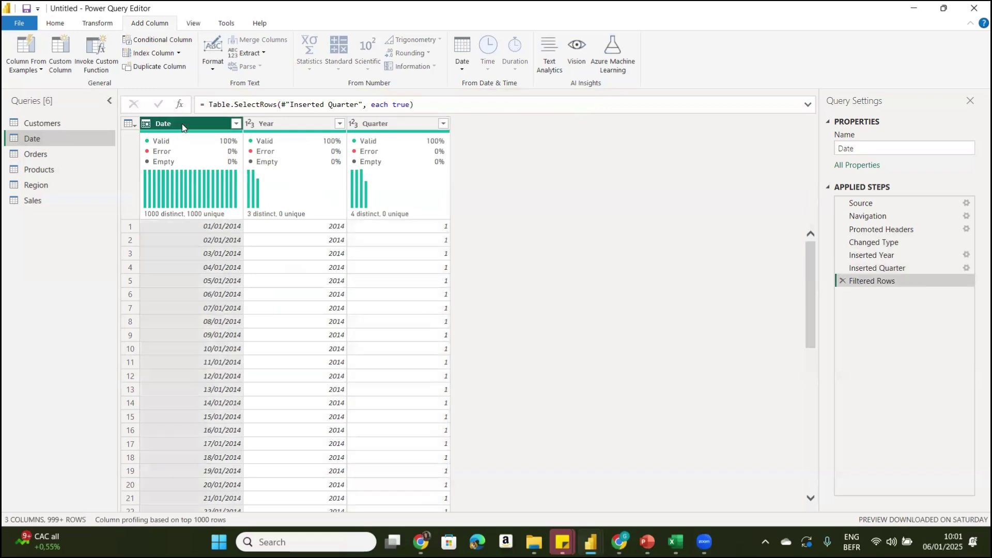
{"action": "left_click", "coordinate": [461, 70]}
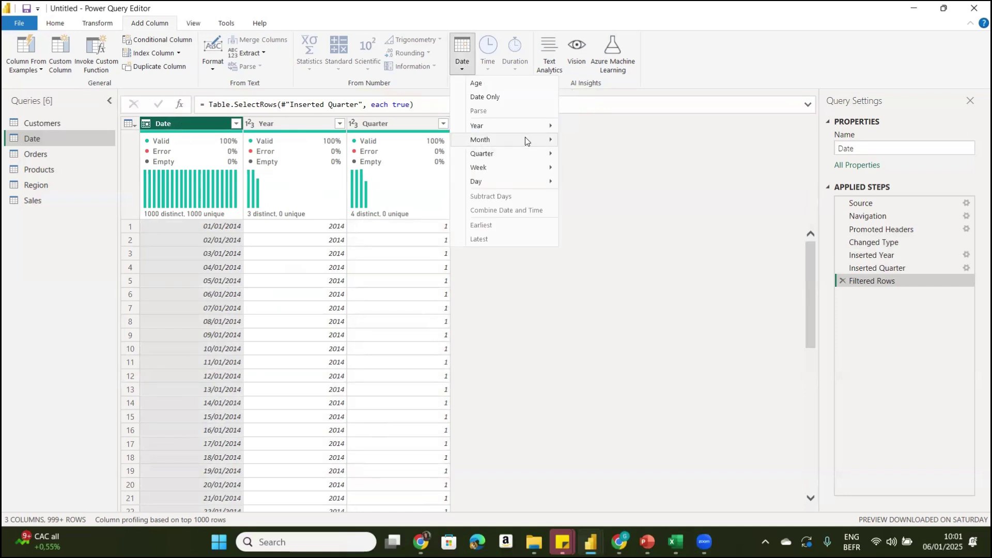
{"action": "mouse_move", "coordinate": [552, 140]}
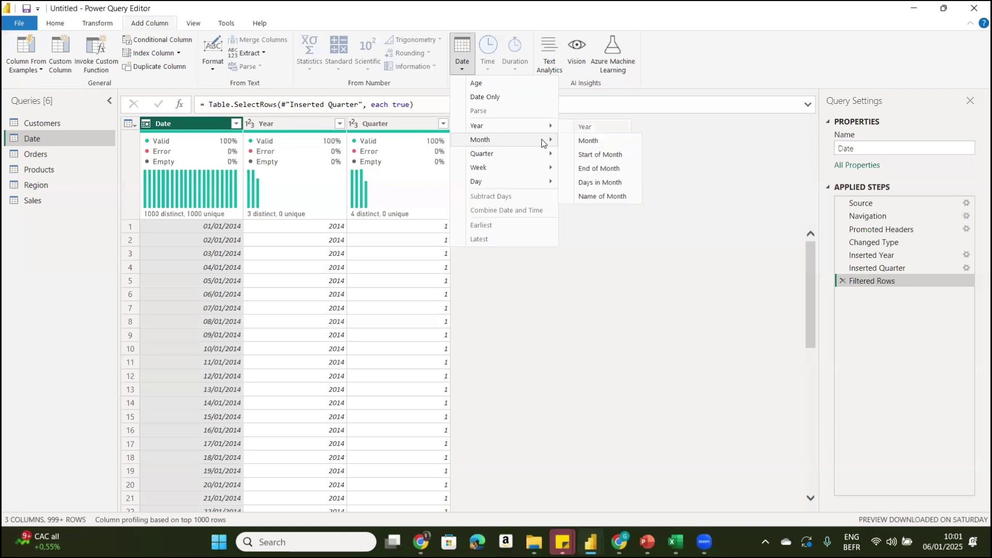
{"action": "left_click", "coordinate": [597, 144]}
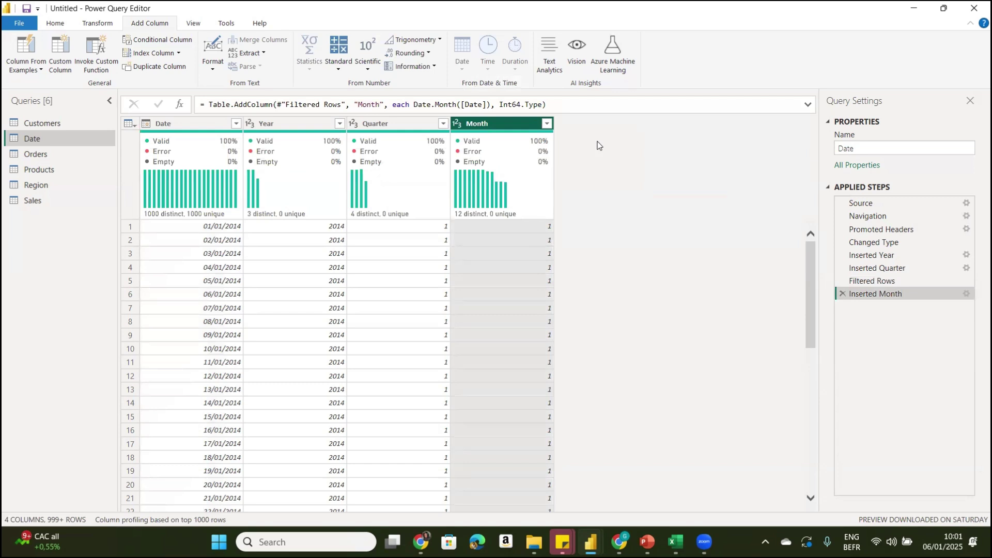
{"action": "left_click", "coordinate": [548, 123]}
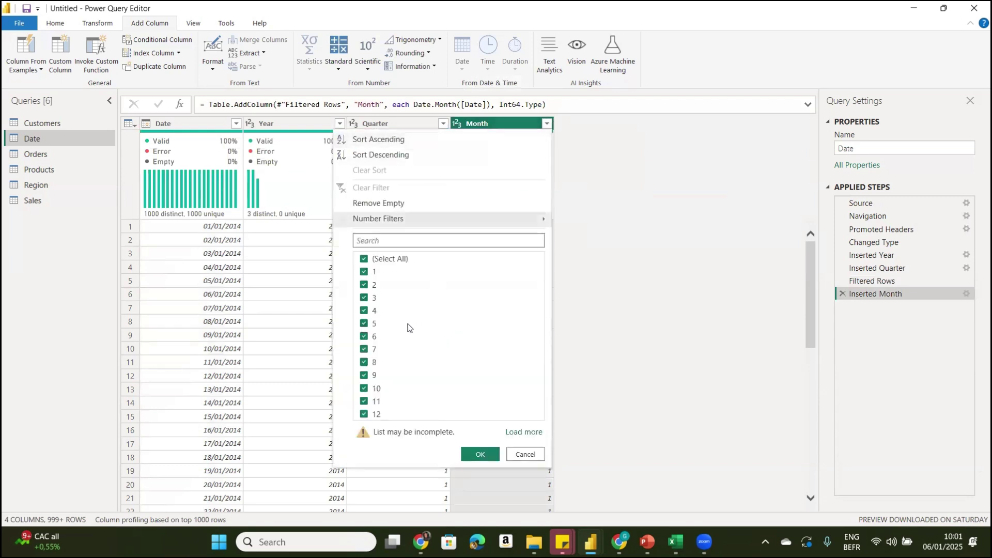
{"action": "left_click", "coordinate": [480, 455]}
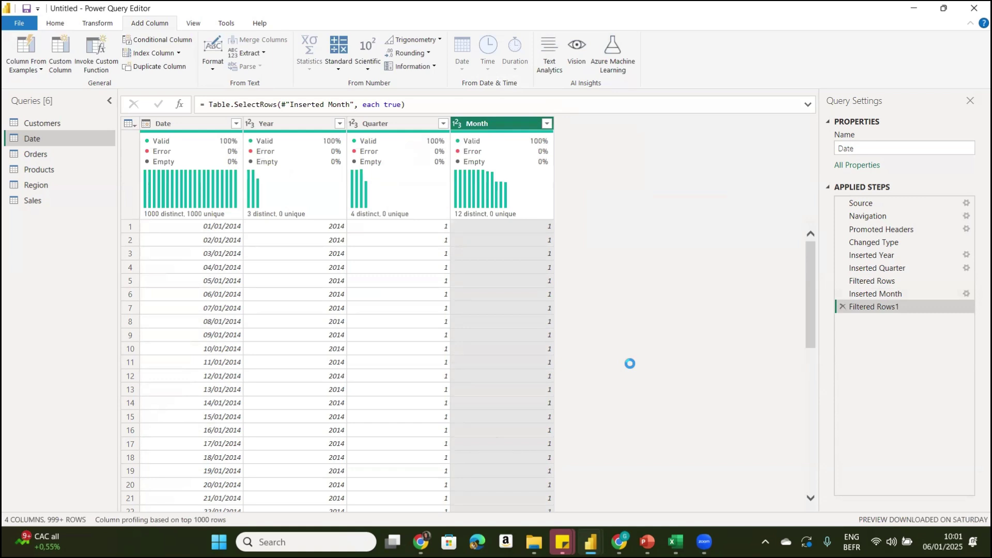
- Add a Name of Month column from the Date column and check its list of distinct values
{"action": "left_click", "coordinate": [168, 126]}
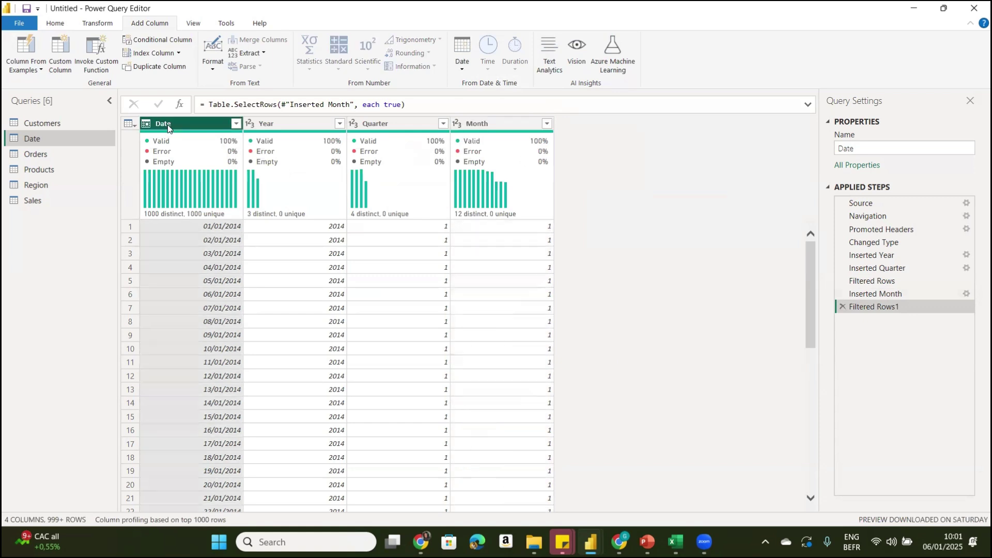
{"action": "left_click", "coordinate": [462, 66]}
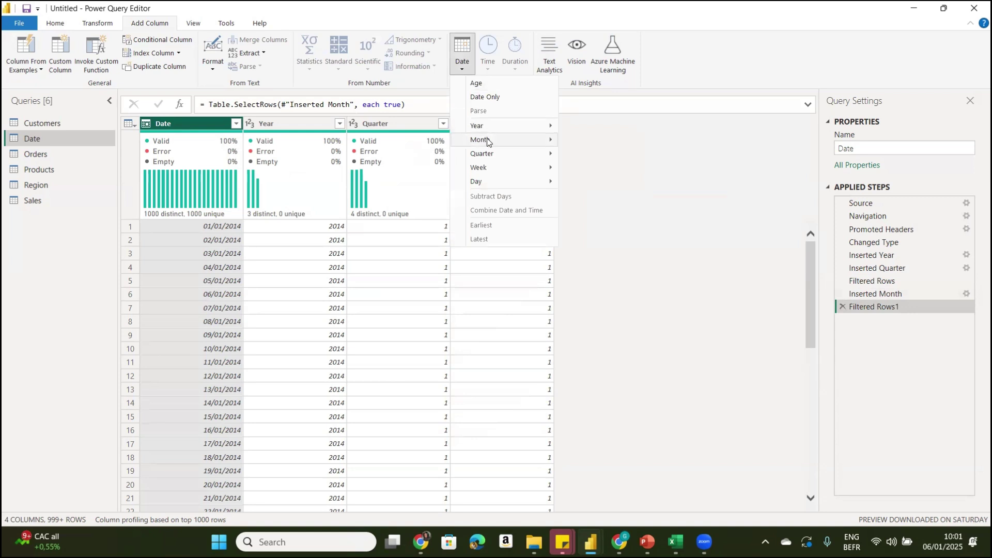
{"action": "mouse_move", "coordinate": [509, 140]}
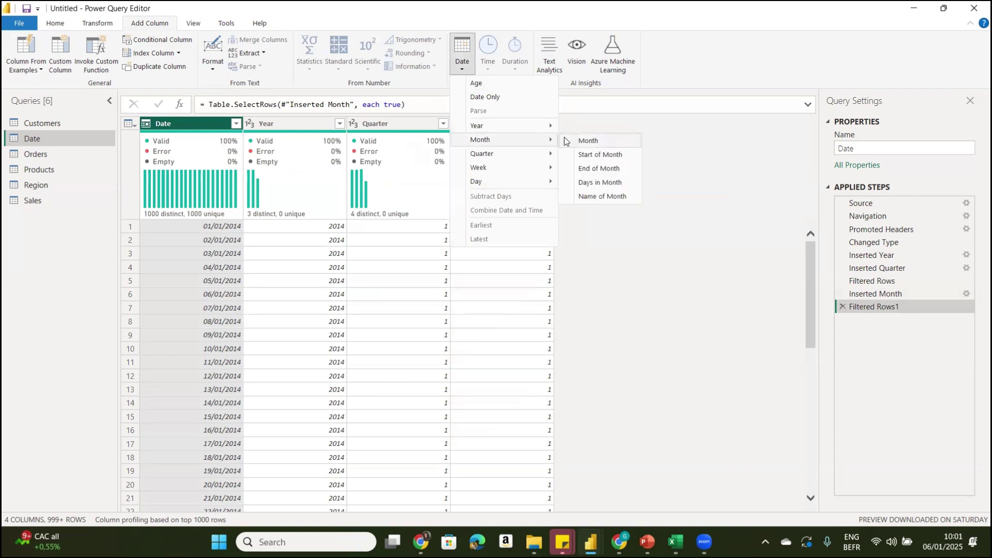
{"action": "left_click", "coordinate": [597, 197]}
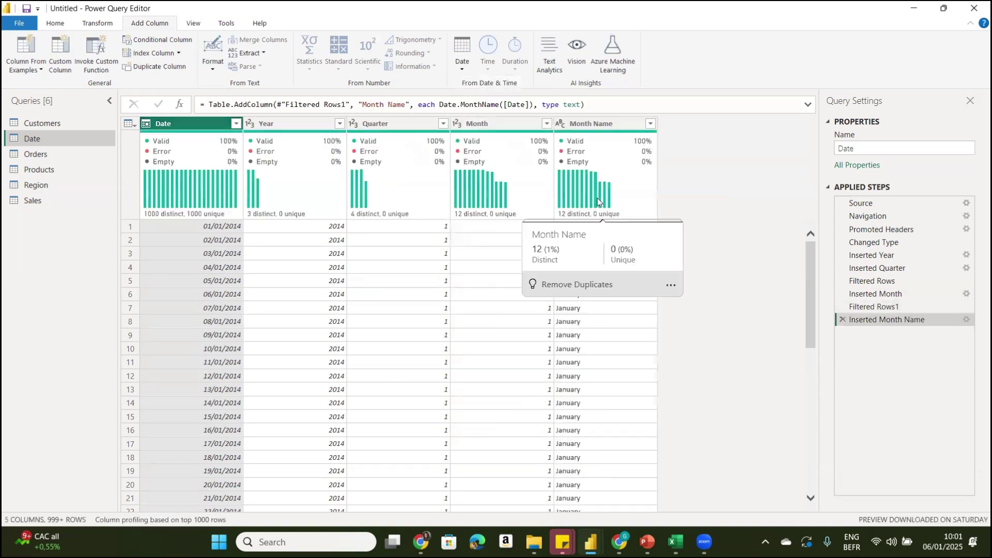
{"action": "left_click", "coordinate": [651, 124]}
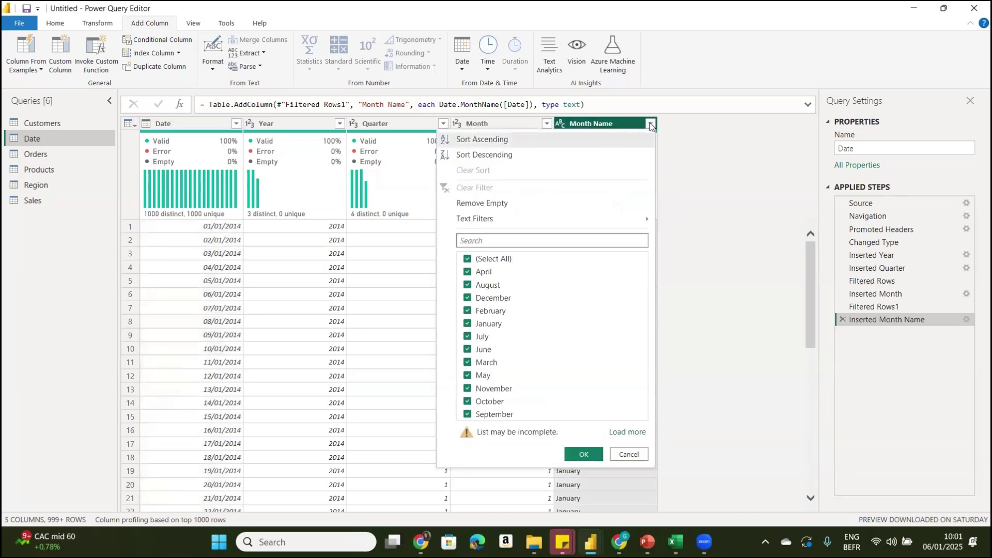
{"action": "left_click", "coordinate": [700, 175]}
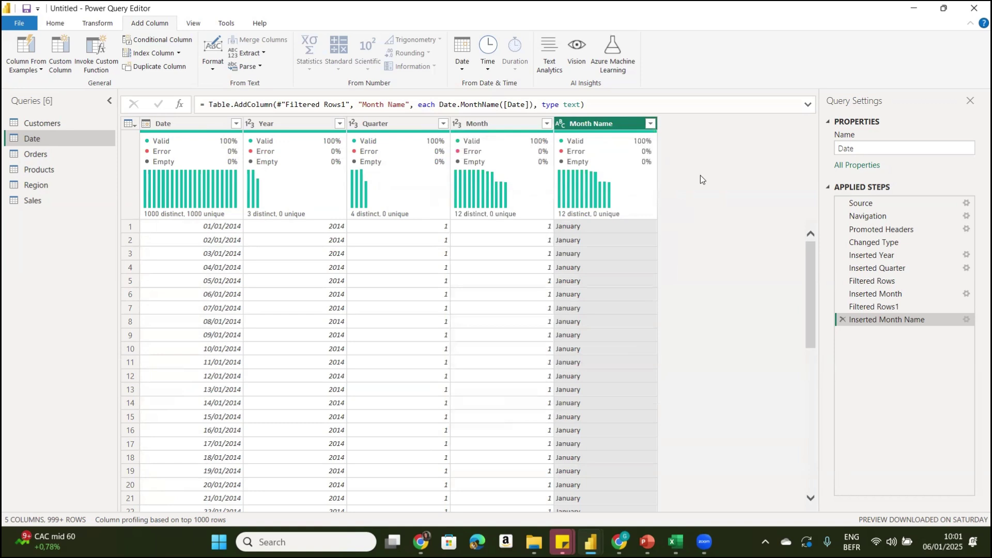
- Add a Name of Day column to the Date table, extracted from the Date column
{"action": "left_click", "coordinate": [164, 124]}
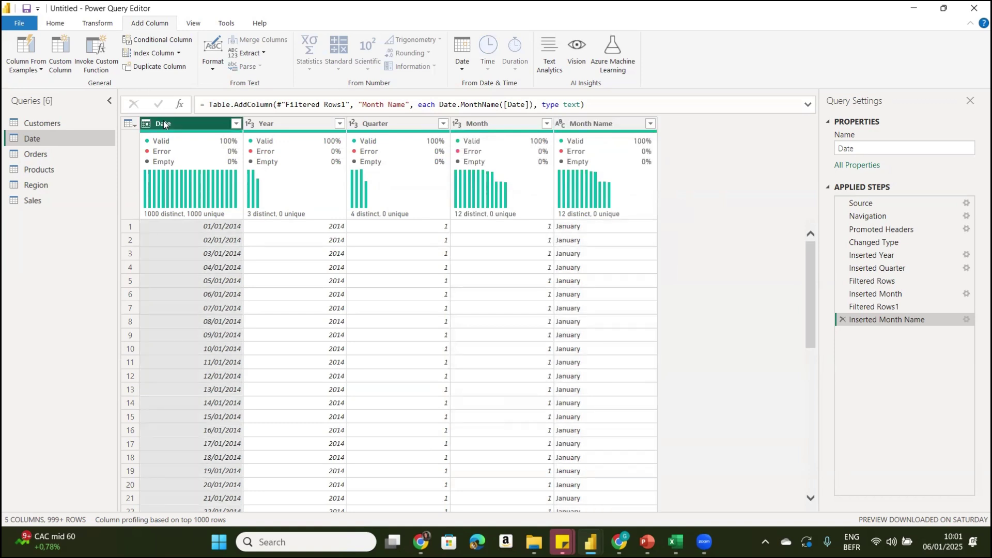
{"action": "left_click", "coordinate": [466, 69]}
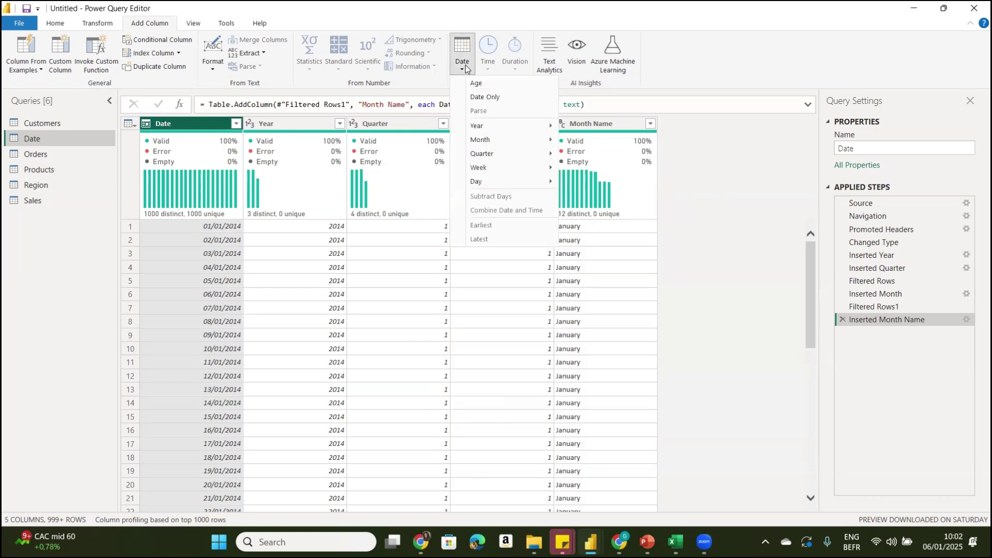
{"action": "mouse_move", "coordinate": [524, 181]}
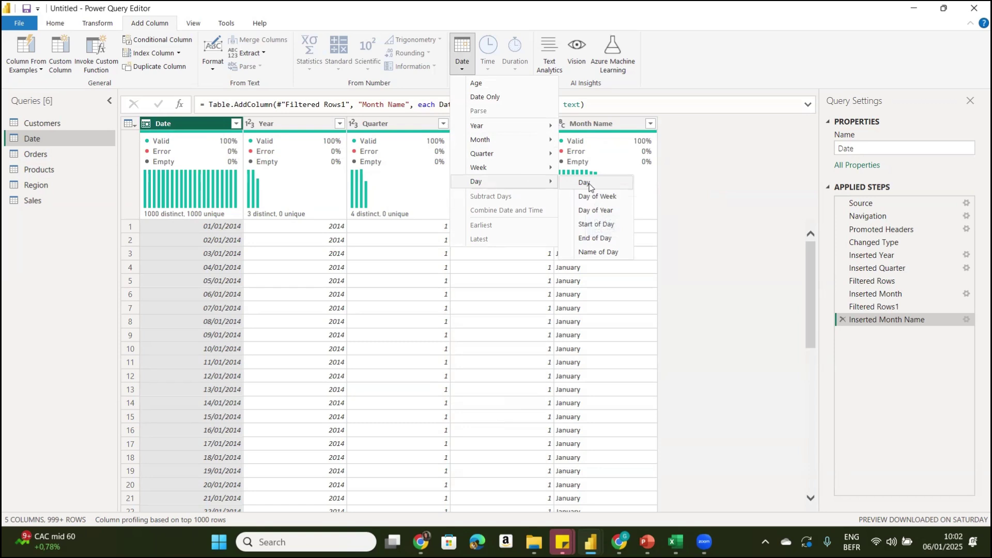
{"action": "left_click", "coordinate": [607, 254]}
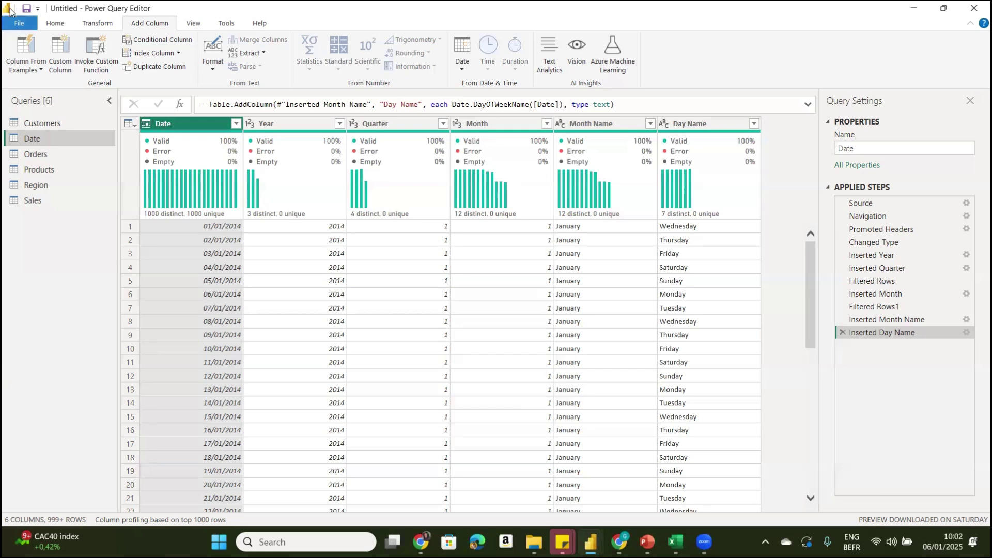
- Apply all query changes to the data model and close the Power Query Editor
{"action": "left_click", "coordinate": [56, 26]}
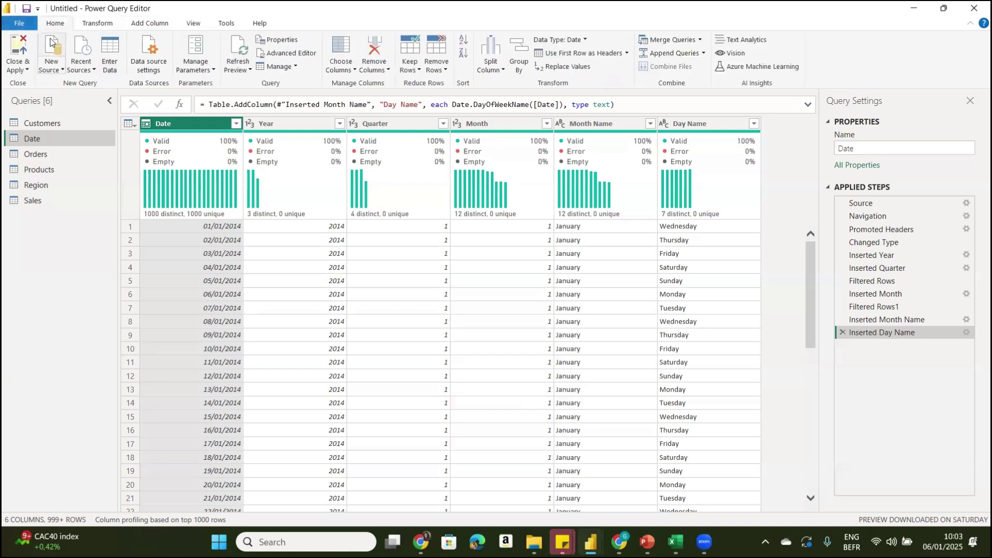
{"action": "left_click", "coordinate": [22, 69]}
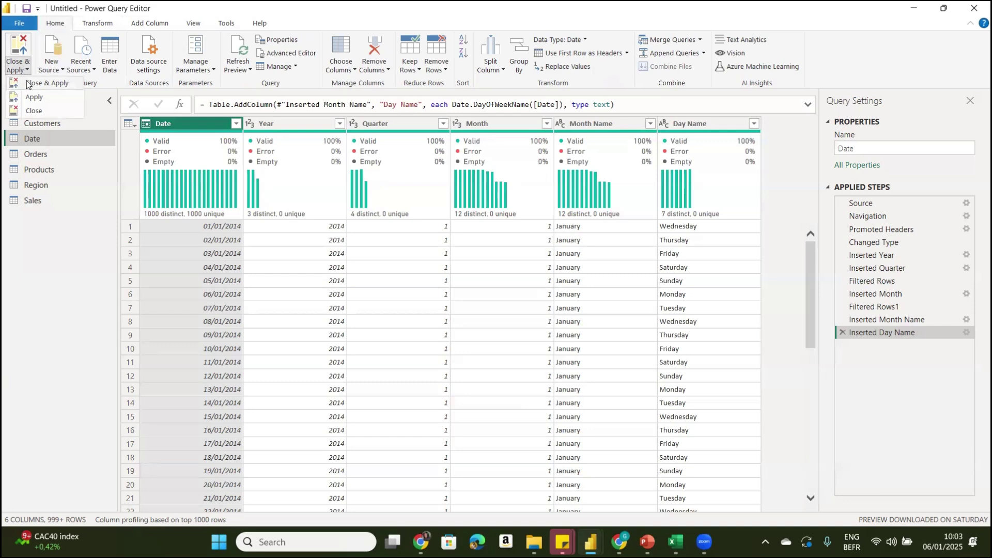
{"action": "left_click", "coordinate": [28, 86]}
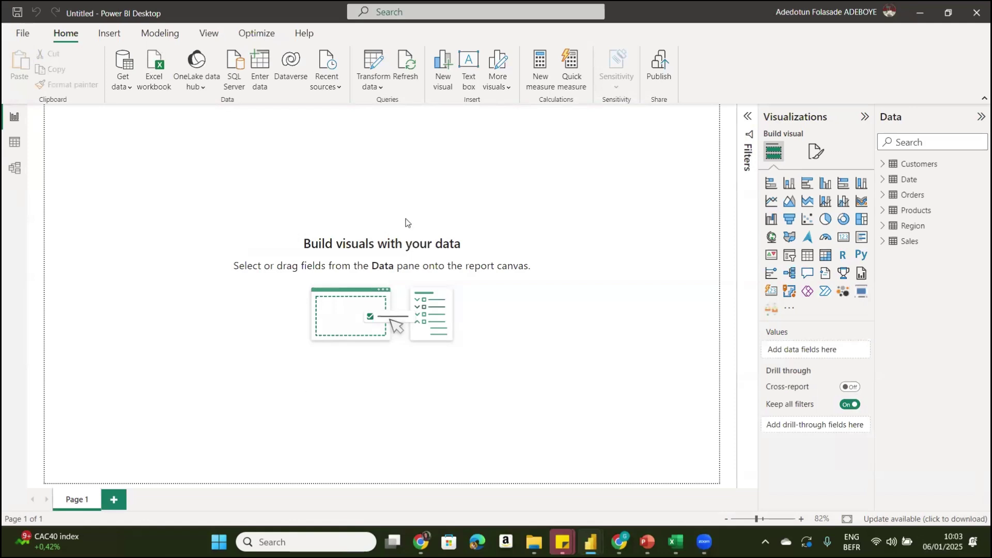
- Look through the model, report and table views, ending in the model view with the Properties pane collapsed
{"action": "left_click", "coordinate": [21, 168]}
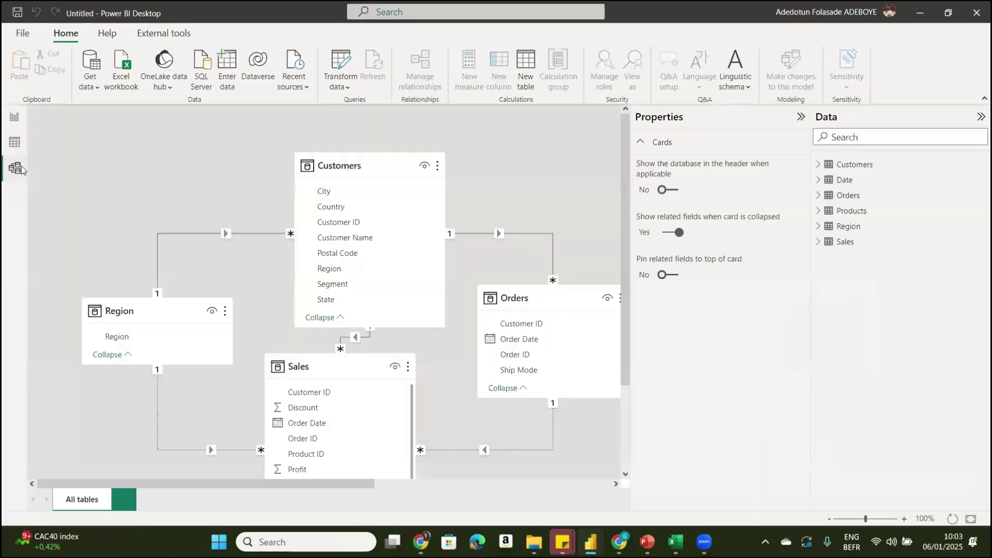
{"action": "left_click", "coordinate": [19, 119]}
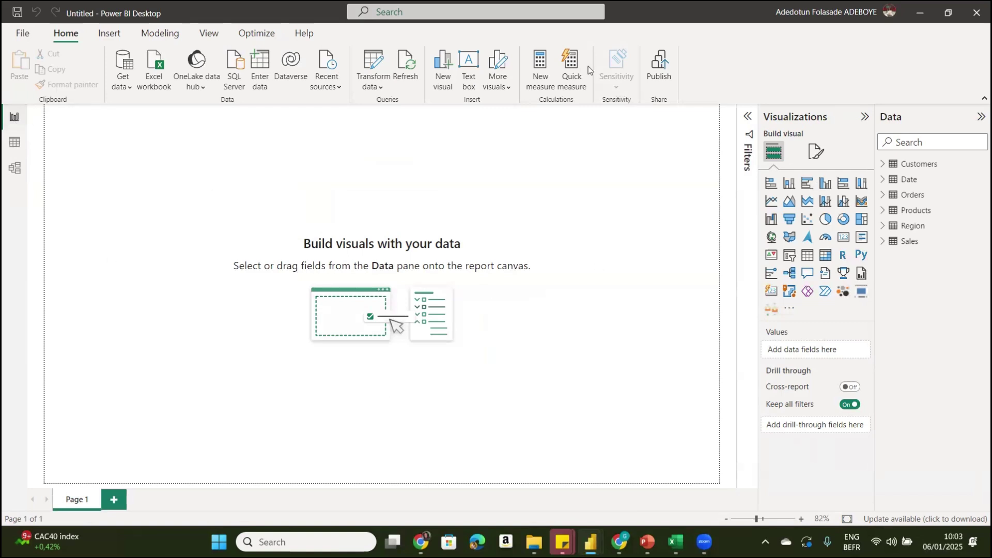
{"action": "left_click", "coordinate": [16, 142]}
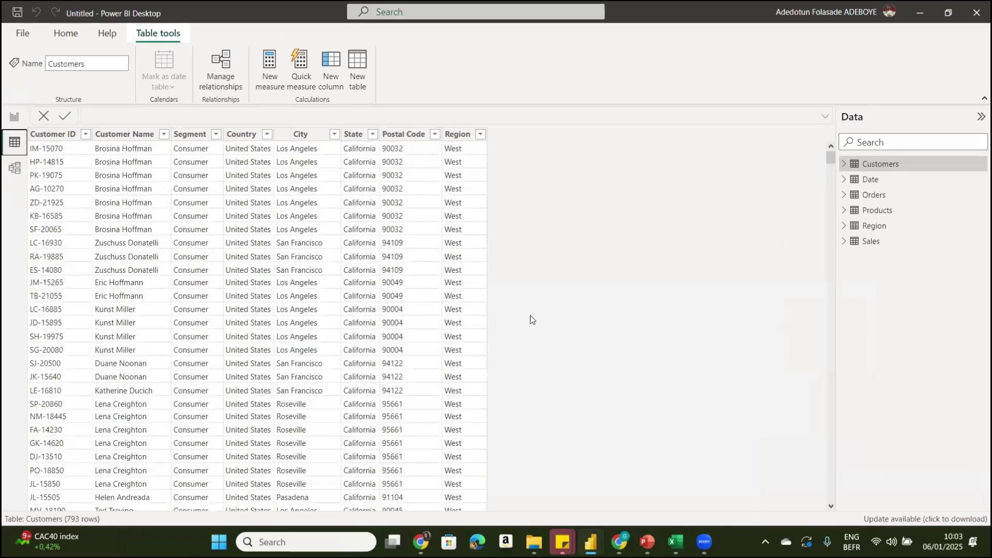
{"action": "left_click", "coordinate": [15, 175]}
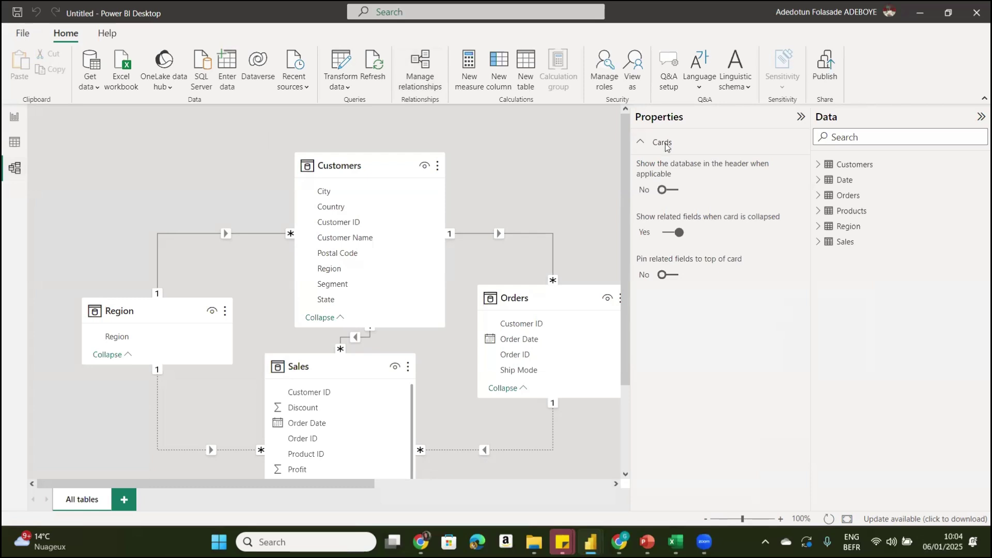
{"action": "left_click", "coordinate": [800, 118]}
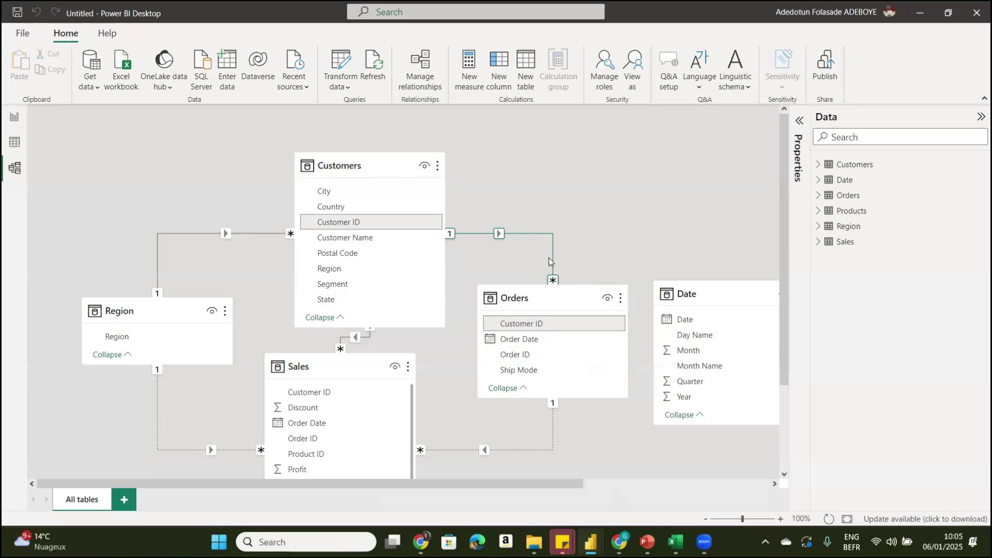
- Rearrange the model diagram so the Products table sits below Orders and the Date table sits above and beside Orders
{"action": "left_click_drag", "start_coordinate": [782, 365], "coordinate": [792, 385]}
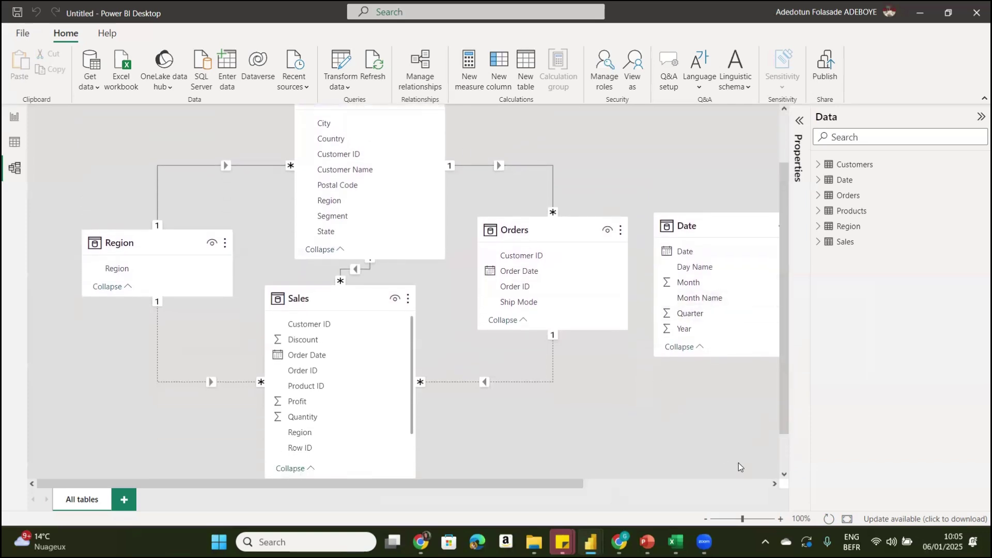
{"action": "left_click", "coordinate": [769, 485]}
{"action": "left_click", "coordinate": [770, 485]}
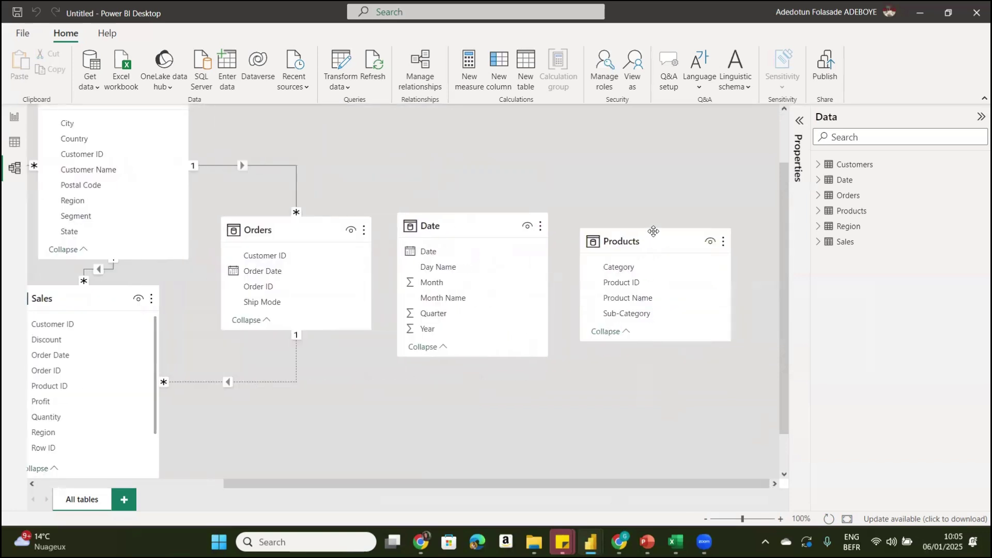
{"action": "left_click_drag", "start_coordinate": [641, 271], "coordinate": [581, 372]}
{"action": "left_click_drag", "start_coordinate": [671, 223], "coordinate": [672, 134]}
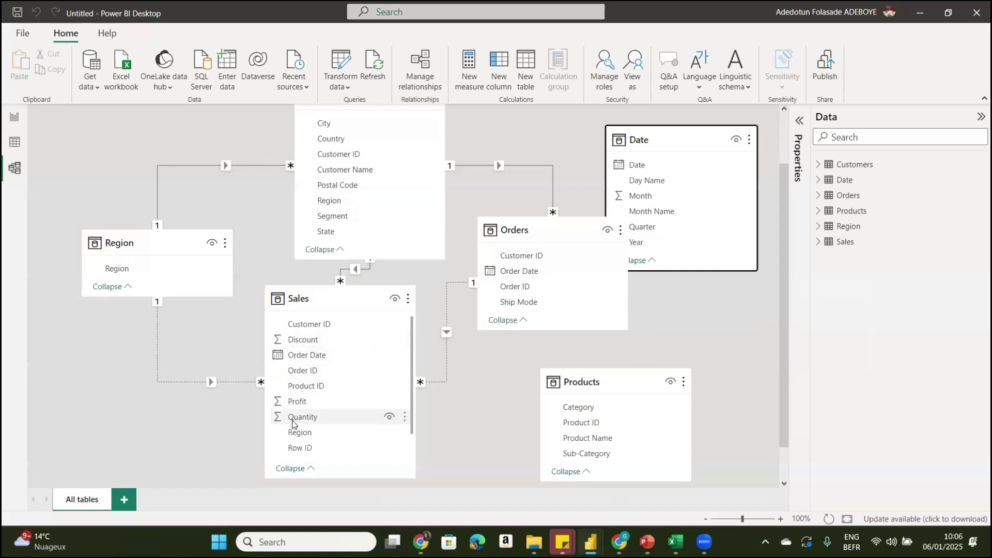
- Look through the Sales table's fields and slightly shorten its card from the upper edge
{"action": "left_click", "coordinate": [412, 453]}
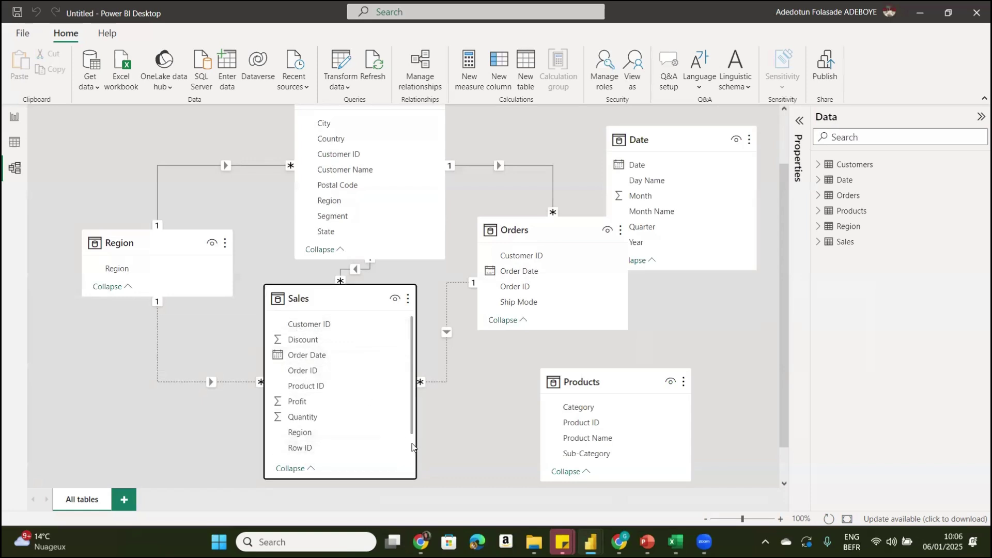
{"action": "scroll", "coordinate": [409, 436], "scroll_direction": "down", "scroll_amount": 2}
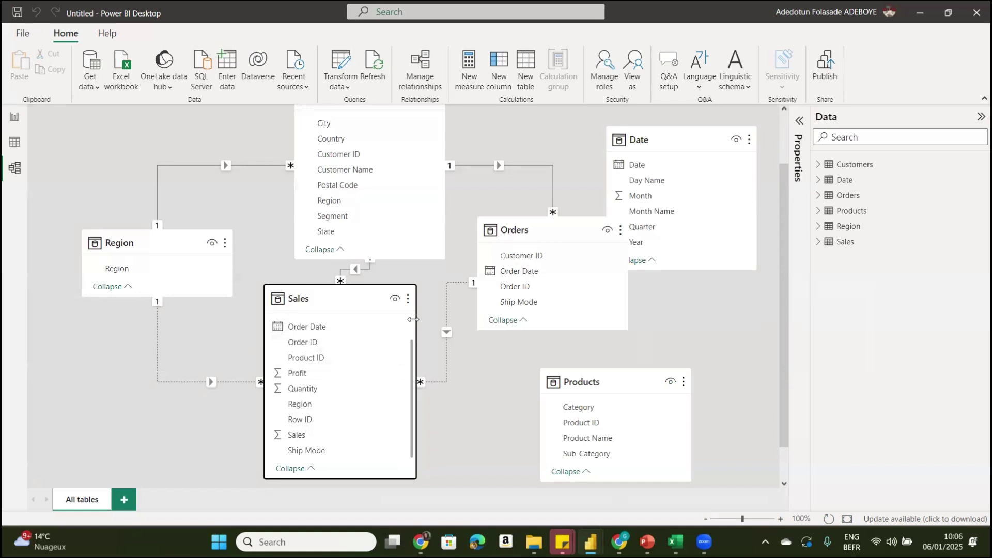
{"action": "scroll", "coordinate": [412, 330], "scroll_direction": "up", "scroll_amount": 2}
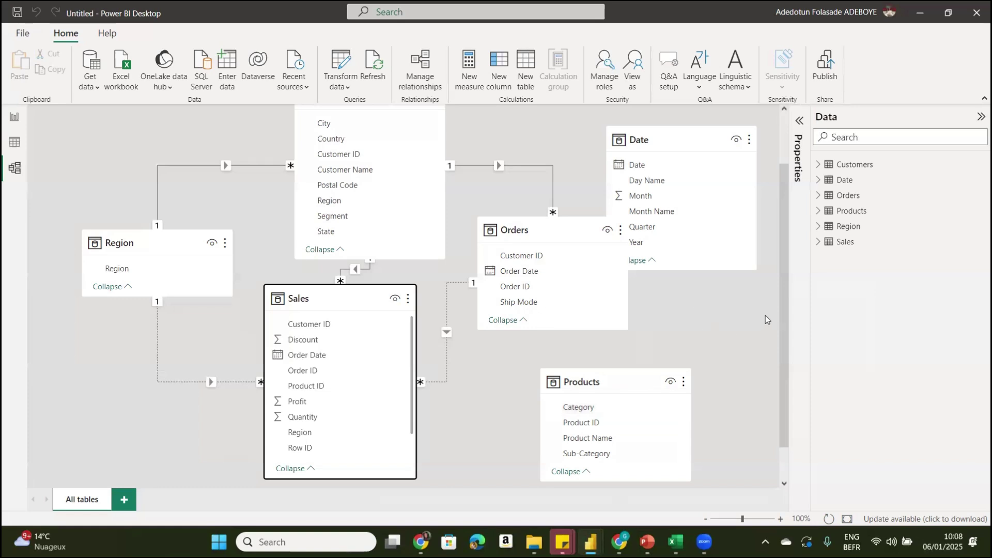
{"action": "scroll", "coordinate": [791, 313], "scroll_direction": "up", "scroll_amount": 1}
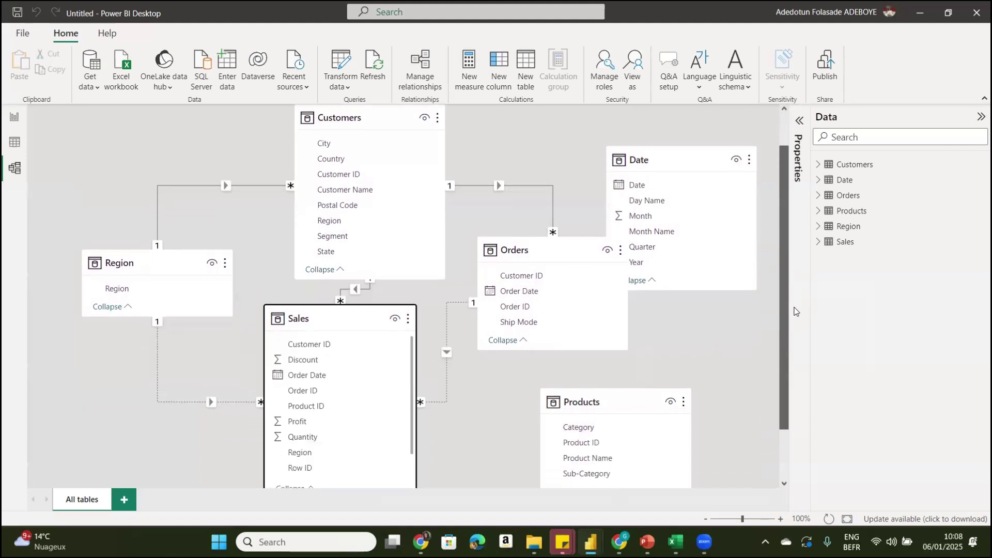
{"action": "scroll", "coordinate": [794, 311], "scroll_direction": "down", "scroll_amount": 1}
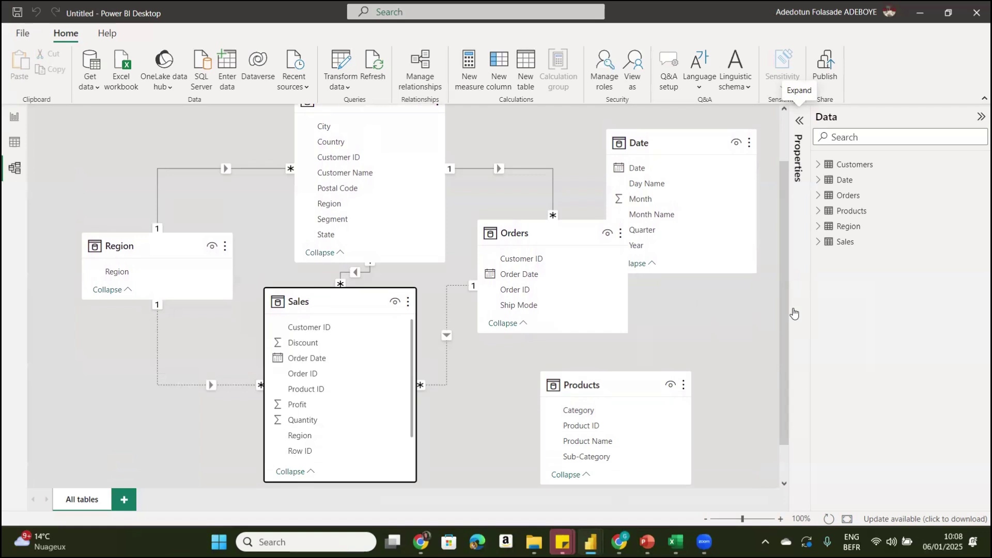
{"action": "mouse_move", "coordinate": [363, 290]}
{"action": "left_mouse_down"}
{"action": "mouse_move", "coordinate": [410, 296]}
{"action": "mouse_move", "coordinate": [368, 301]}
{"action": "left_mouse_up"}
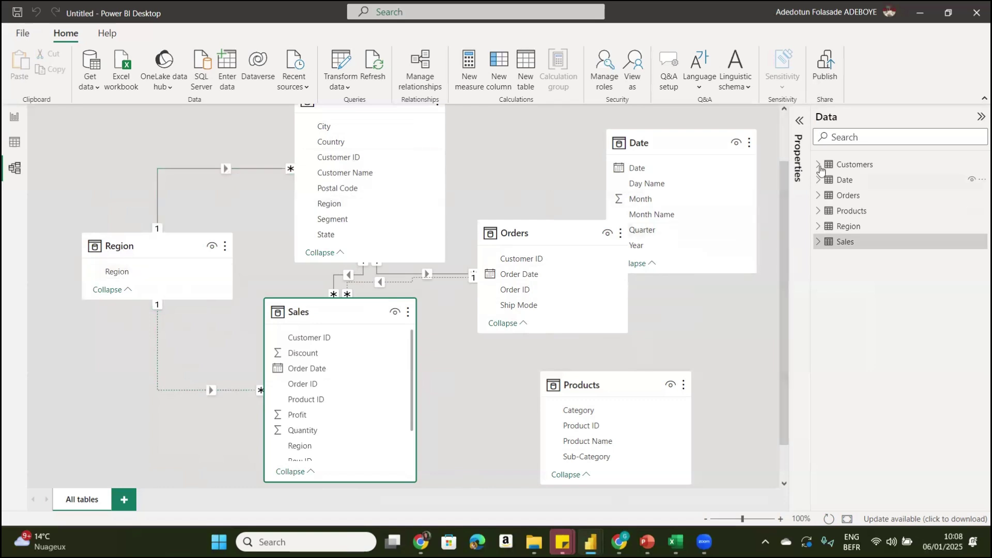
- Delete the relationship between the Region and Customers tables
{"action": "left_click", "coordinate": [785, 110]}
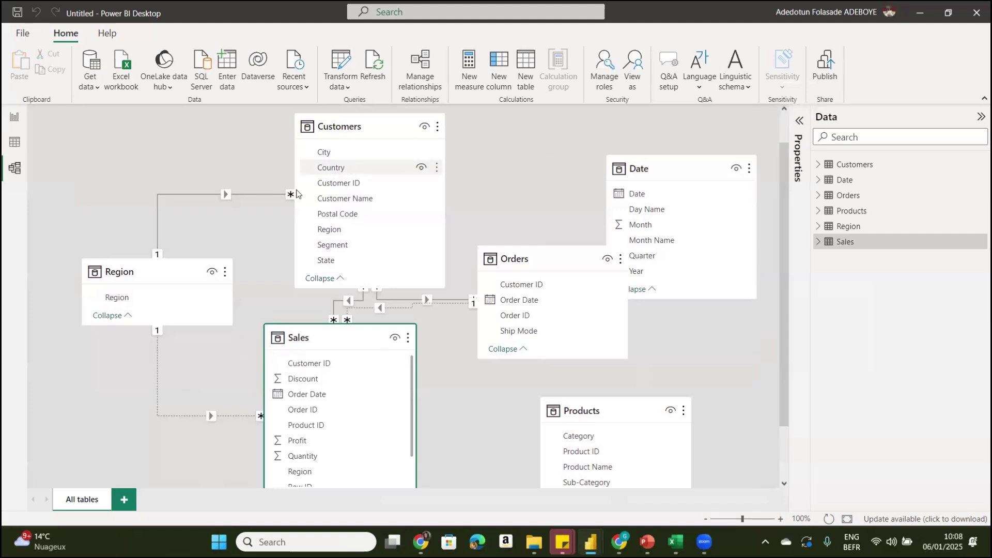
{"action": "right_click", "coordinate": [262, 196]}
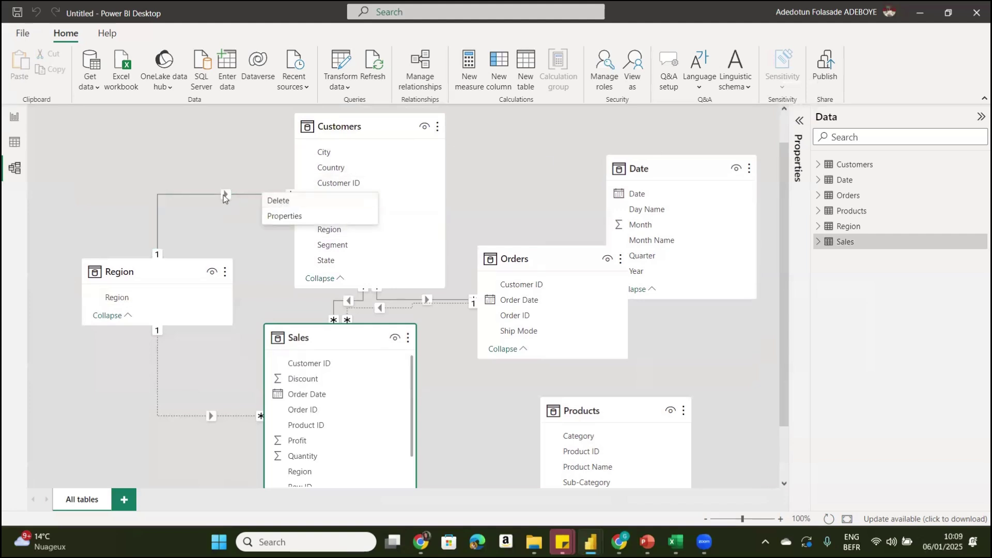
{"action": "left_click", "coordinate": [272, 203]}
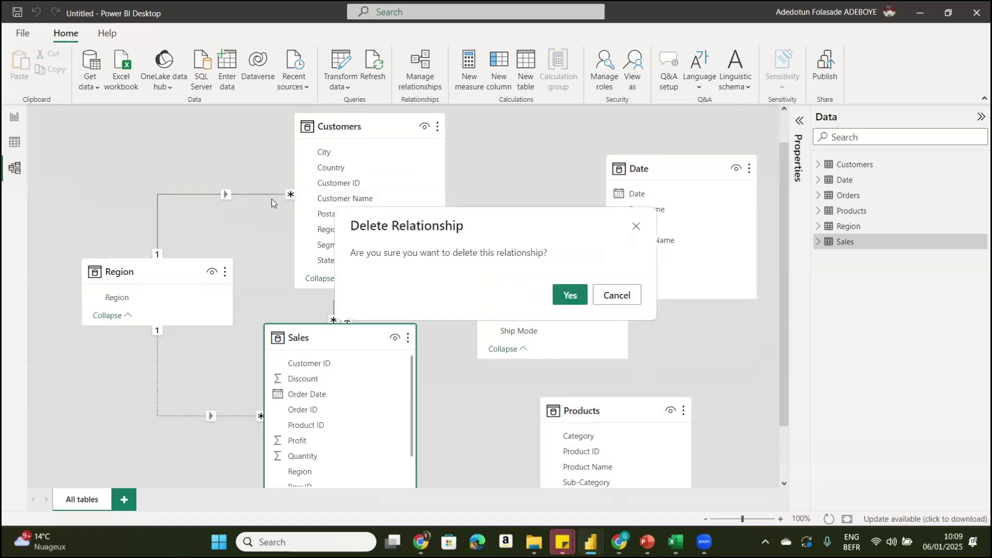
{"action": "left_click", "coordinate": [569, 296]}
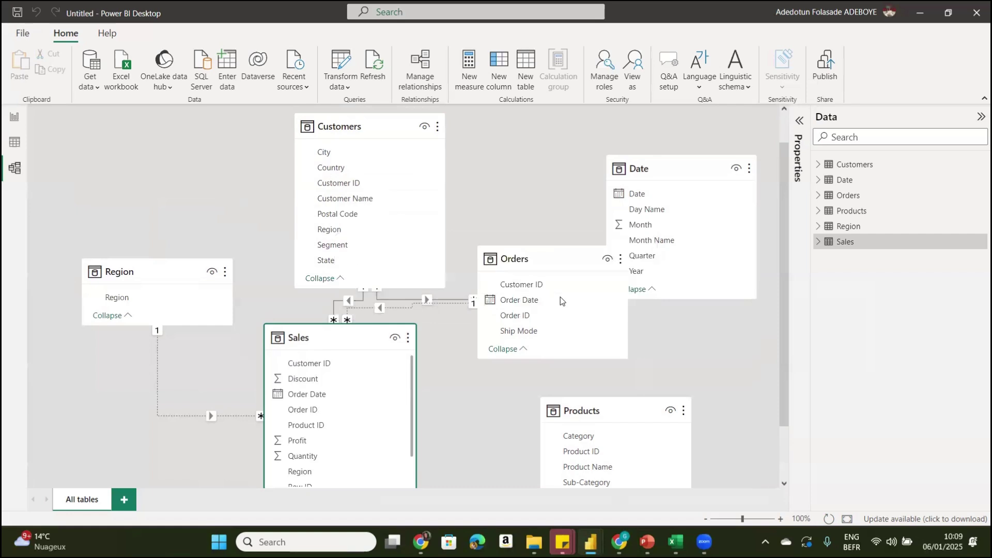
- Reposition the Region, Sales and Customers tables so Region sits beside Sales and Customers lies above them
{"action": "left_click_drag", "start_coordinate": [137, 263], "coordinate": [129, 173]}
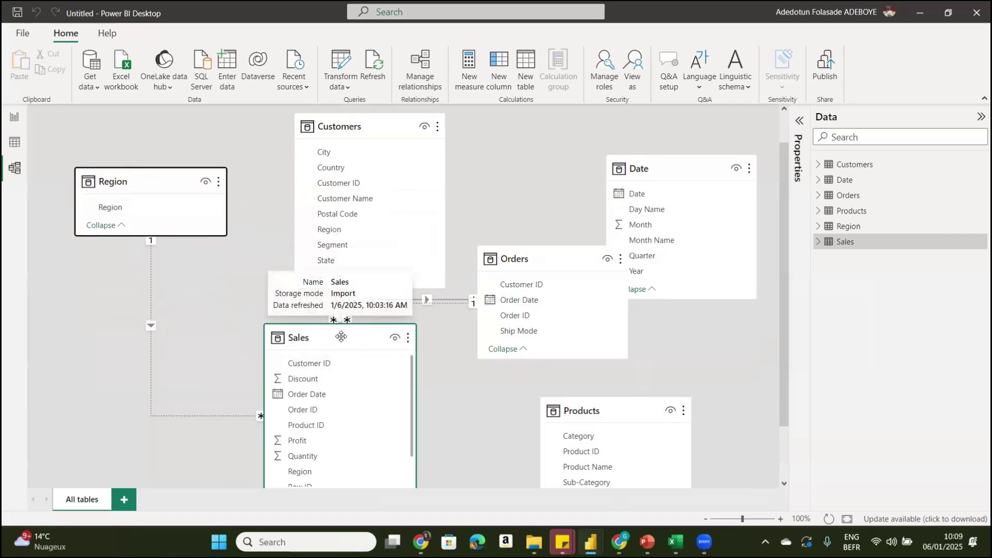
{"action": "left_click_drag", "start_coordinate": [339, 337], "coordinate": [407, 335]}
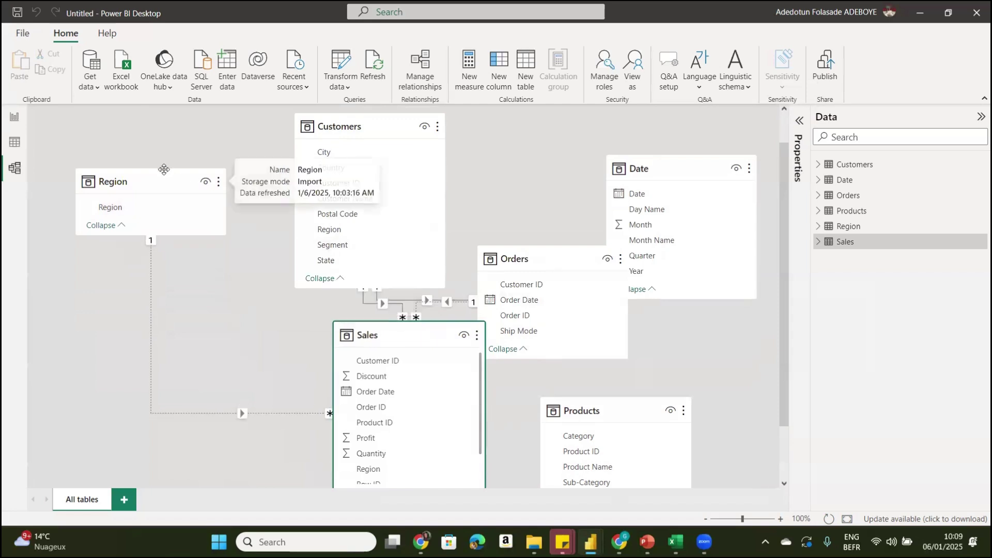
{"action": "left_click_drag", "start_coordinate": [169, 174], "coordinate": [195, 365]}
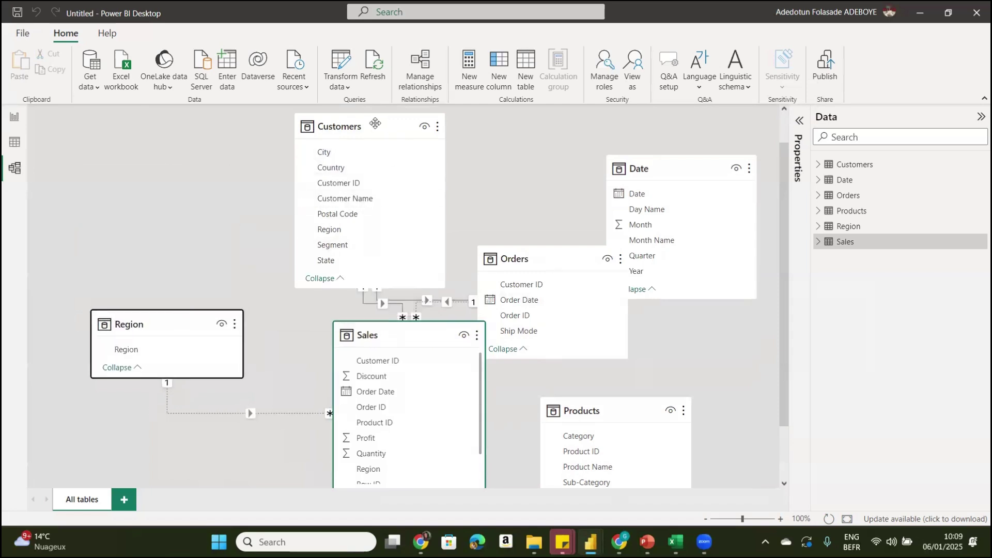
{"action": "left_click", "coordinate": [297, 132]}
{"action": "left_click_drag", "start_coordinate": [297, 132], "coordinate": [285, 105]}
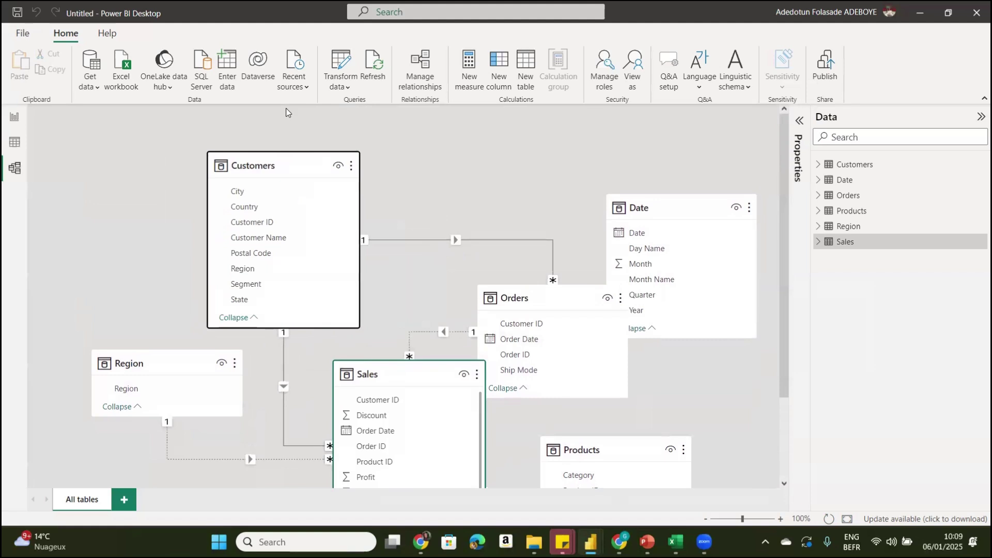
- Make the inactive many-to-one relationship between Sales and Region on the Region column active
{"action": "right_click", "coordinate": [215, 459]}
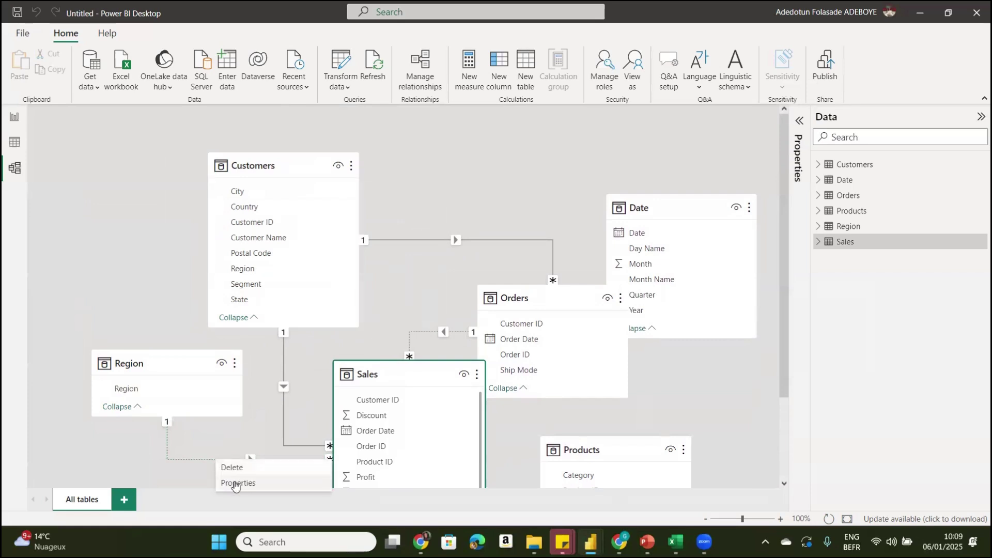
{"action": "left_click", "coordinate": [235, 483]}
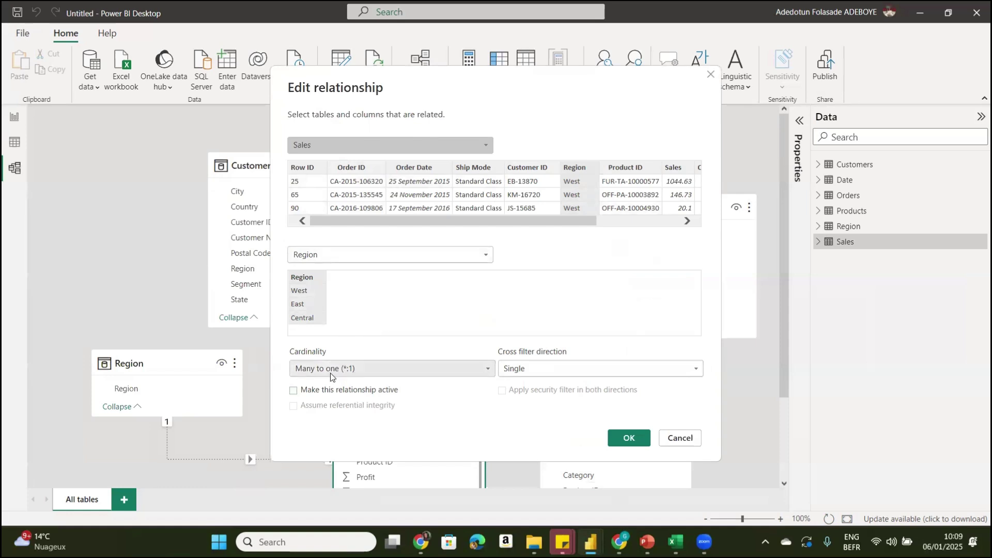
{"action": "left_click", "coordinate": [293, 392]}
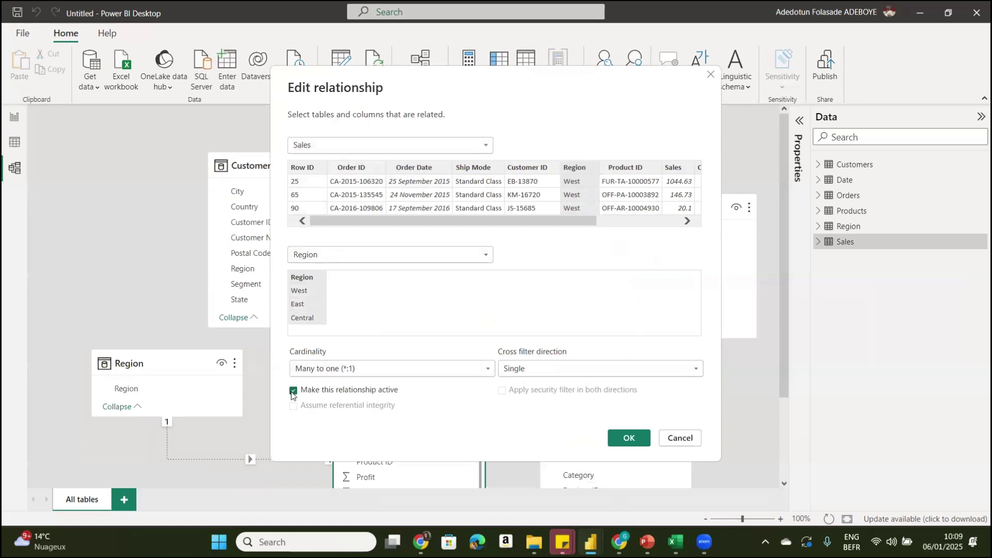
{"action": "left_click", "coordinate": [630, 438]}
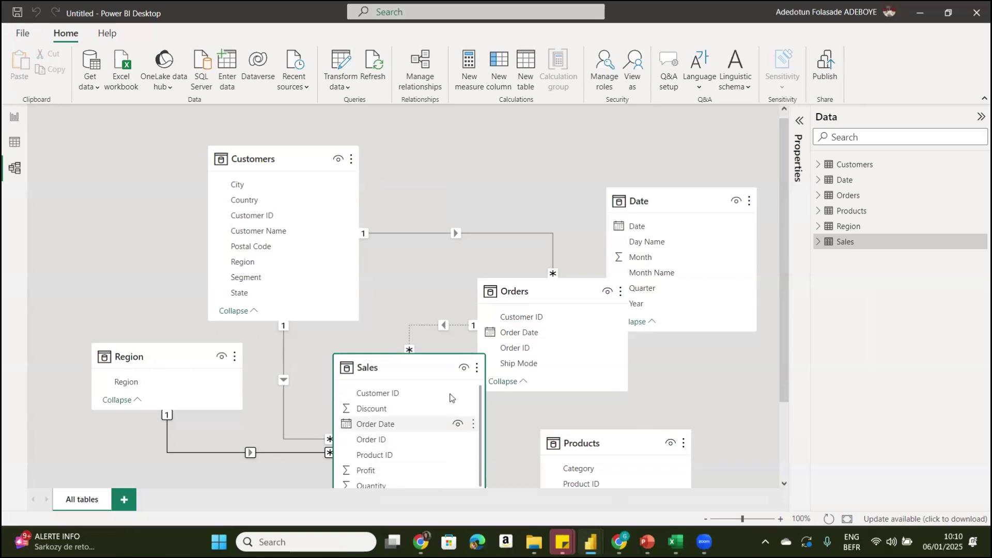
- Rearrange the diagram so Sales sits between Customers and Date, with the Orders table below Sales
{"action": "mouse_move", "coordinate": [427, 368]}
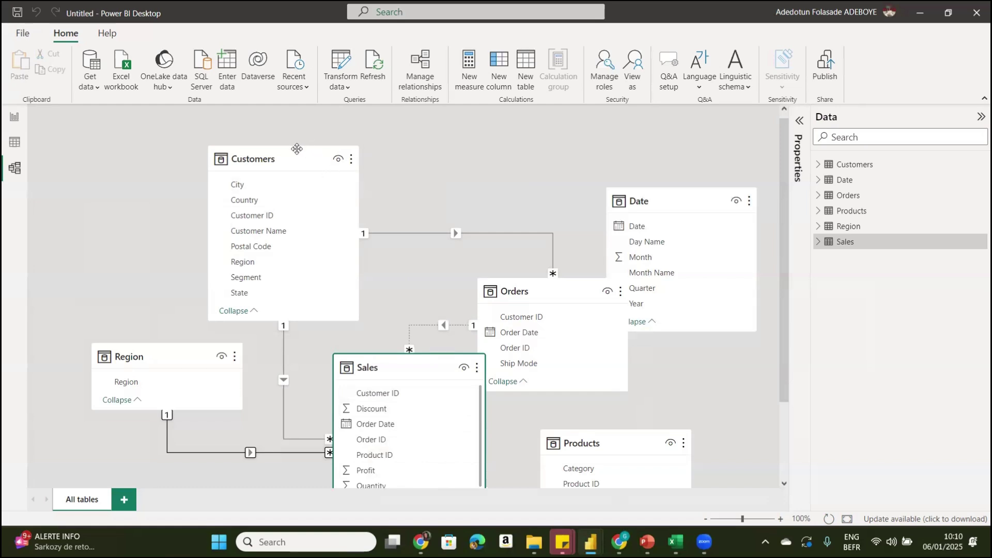
{"action": "mouse_move", "coordinate": [296, 153]}
{"action": "mouse_move", "coordinate": [297, 152]}
{"action": "left_mouse_down"}
{"action": "mouse_move", "coordinate": [306, 153]}
{"action": "mouse_move", "coordinate": [281, 153]}
{"action": "left_mouse_up"}
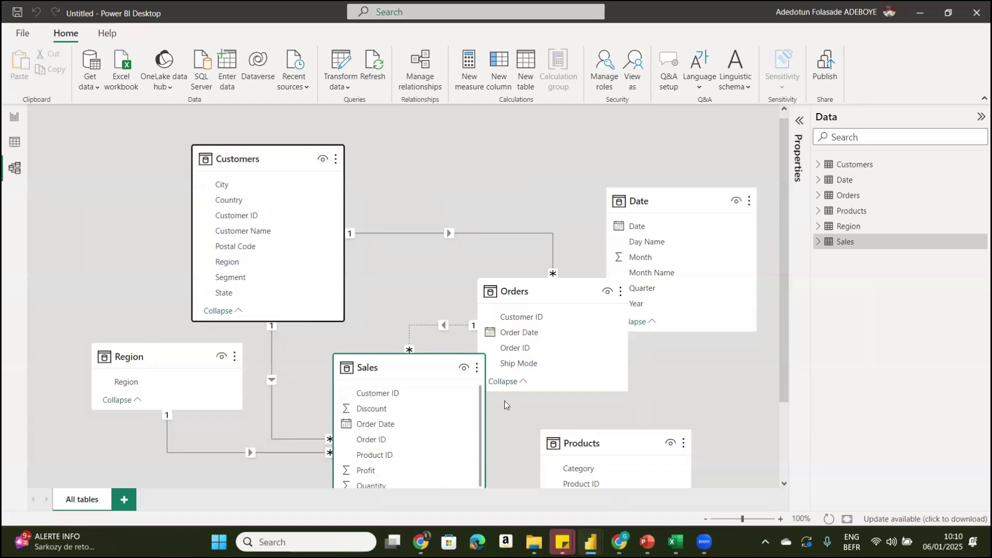
{"action": "left_click_drag", "start_coordinate": [443, 360], "coordinate": [514, 149]}
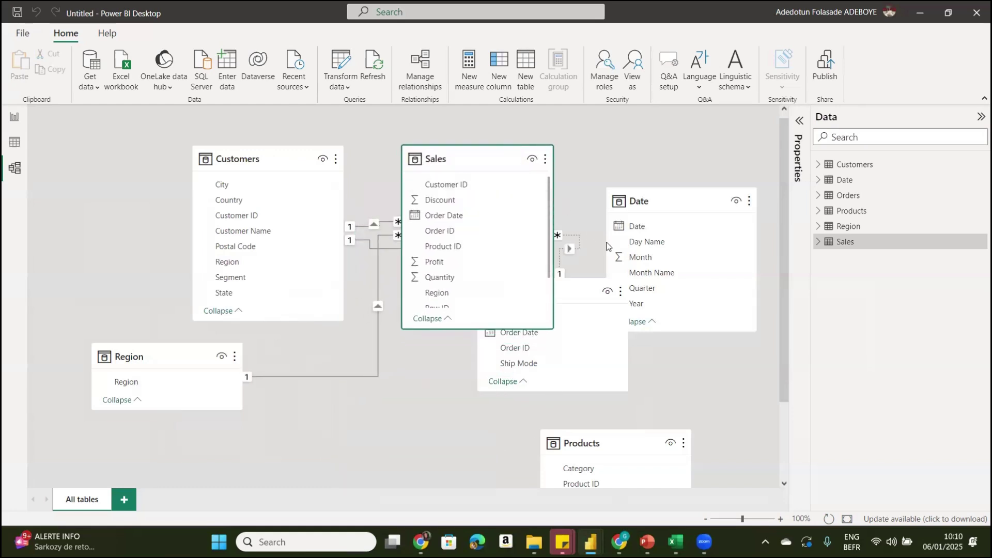
{"action": "left_click_drag", "start_coordinate": [593, 291], "coordinate": [476, 401]}
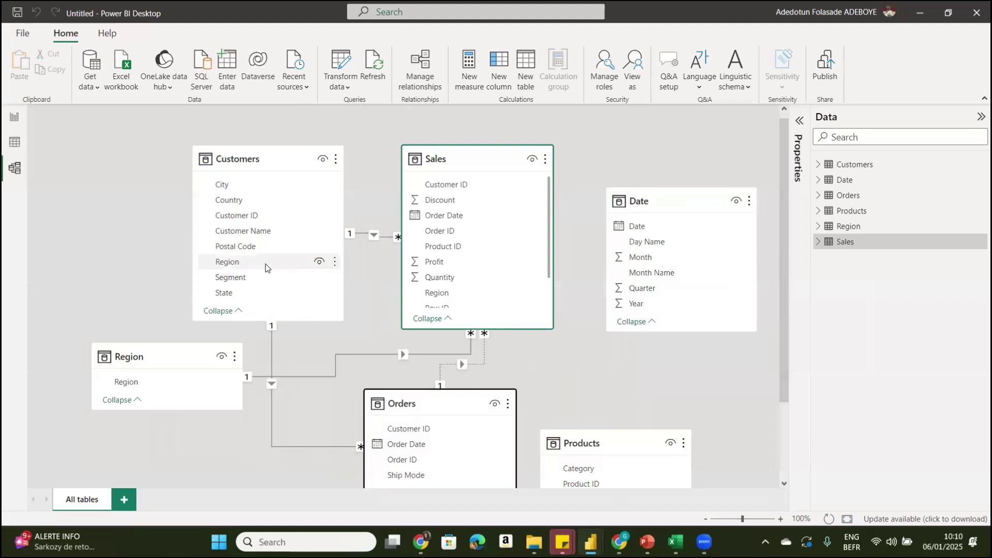
- Delete the Customer ID relationship between the Customers and Orders tables
{"action": "left_click", "coordinate": [251, 216]}
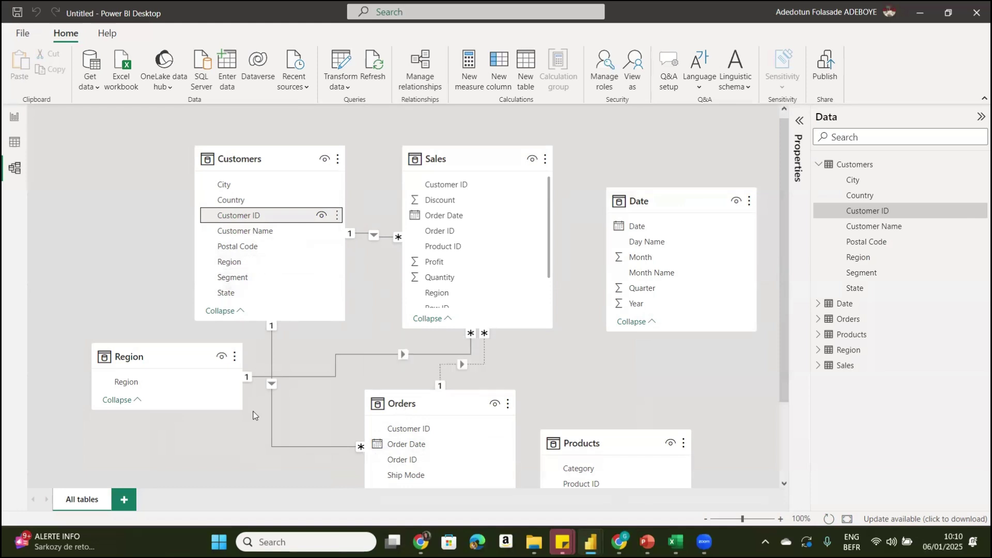
{"action": "left_click", "coordinate": [273, 445]}
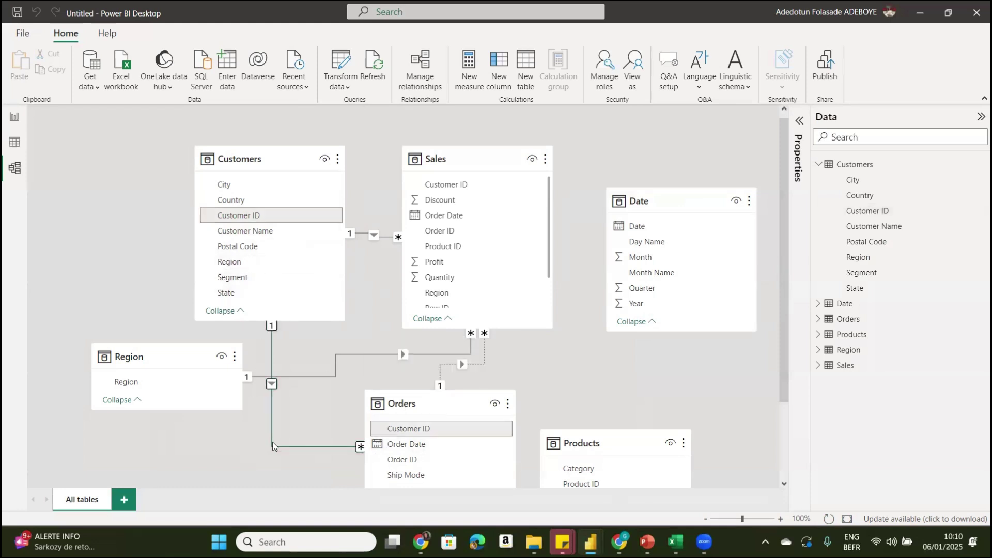
{"action": "right_click", "coordinate": [273, 445]}
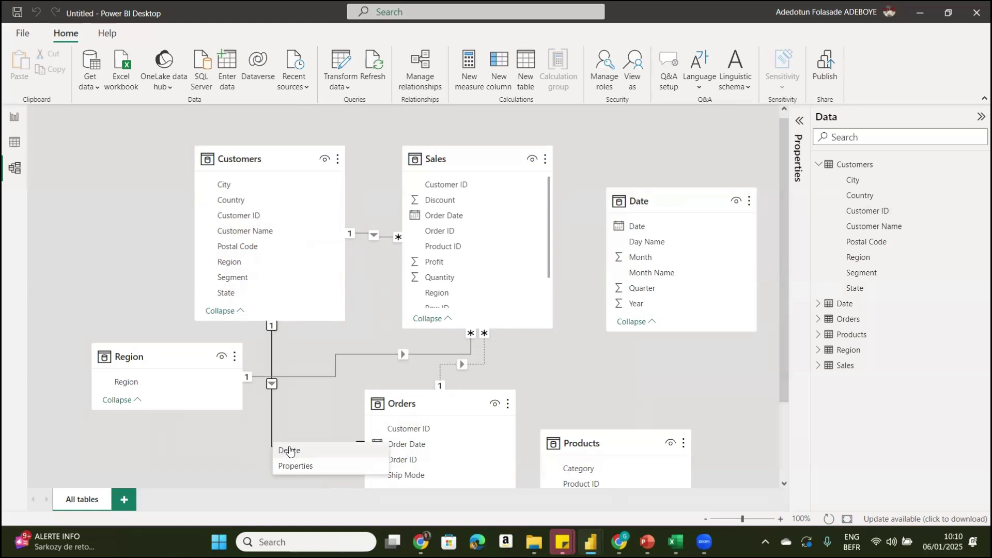
{"action": "left_click", "coordinate": [290, 451]}
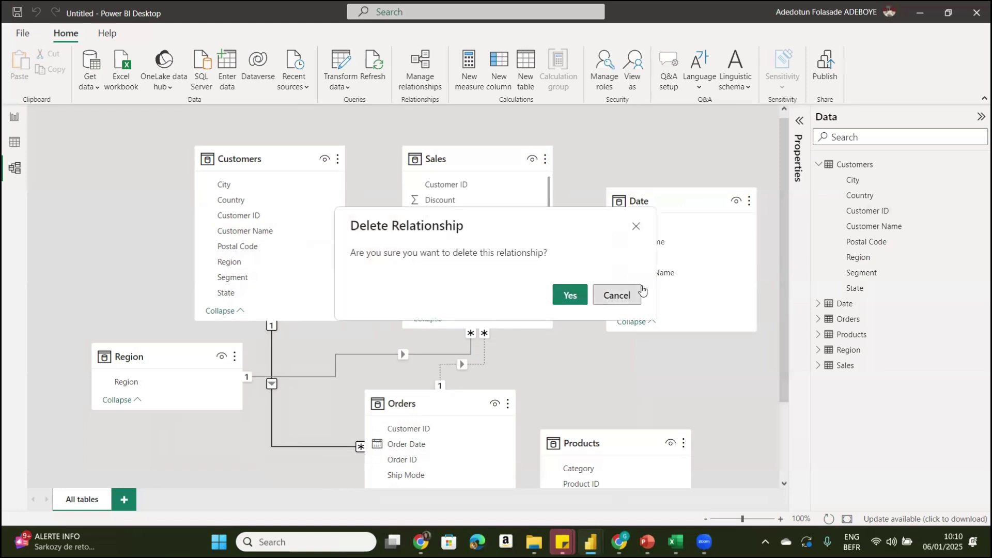
{"action": "left_click", "coordinate": [566, 296]}
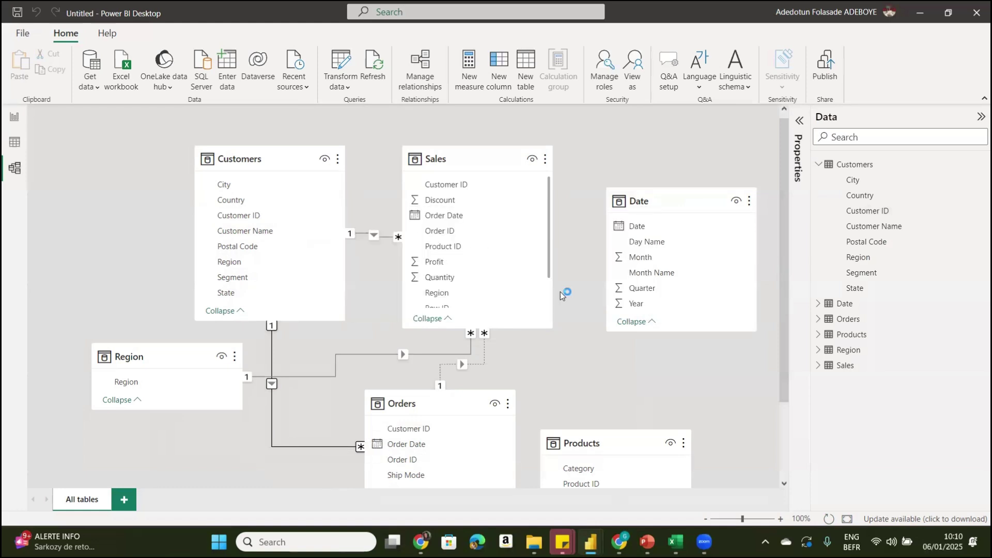
- Make the inactive many-to-one relationship between Sales and Orders on Order ID active
{"action": "left_click", "coordinate": [443, 386]}
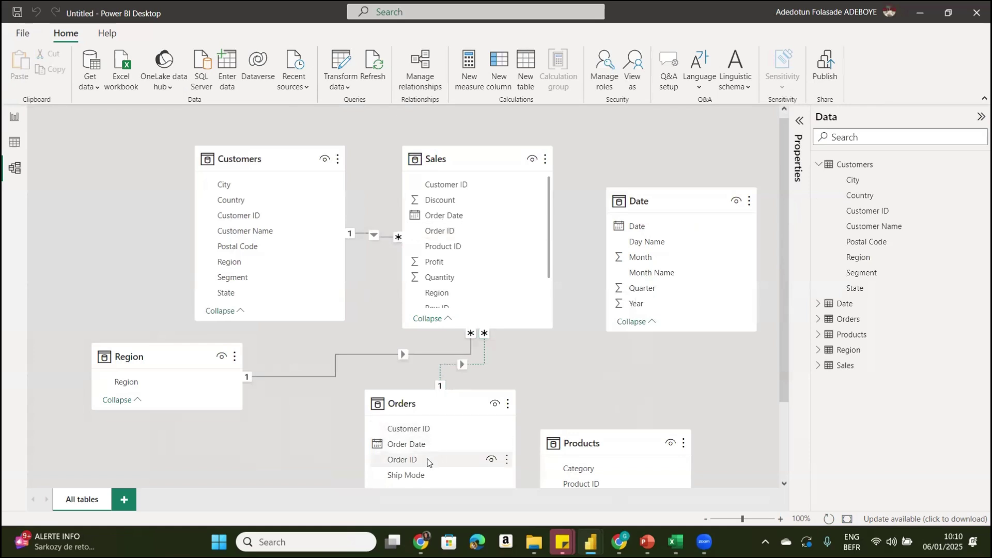
{"action": "right_click", "coordinate": [440, 373]}
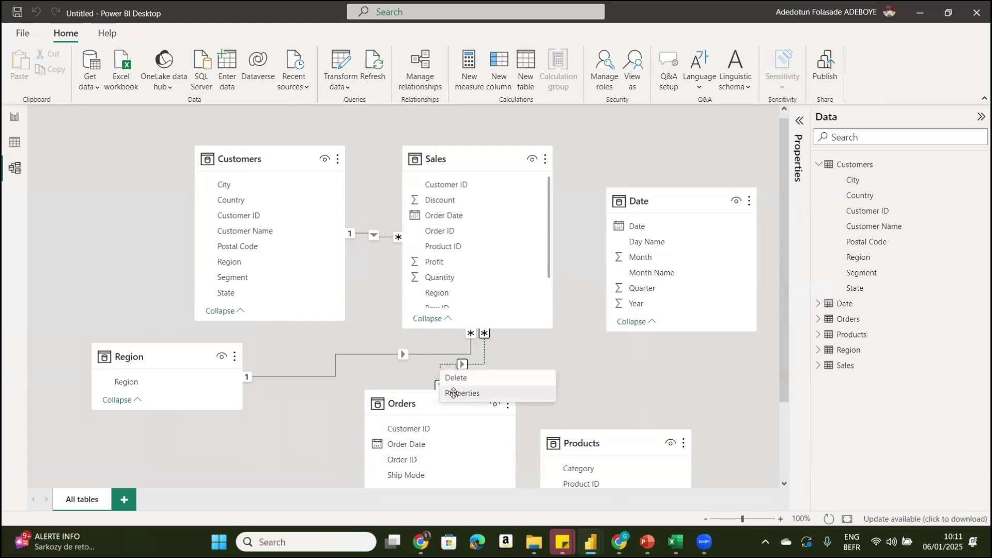
{"action": "left_click", "coordinate": [455, 393]}
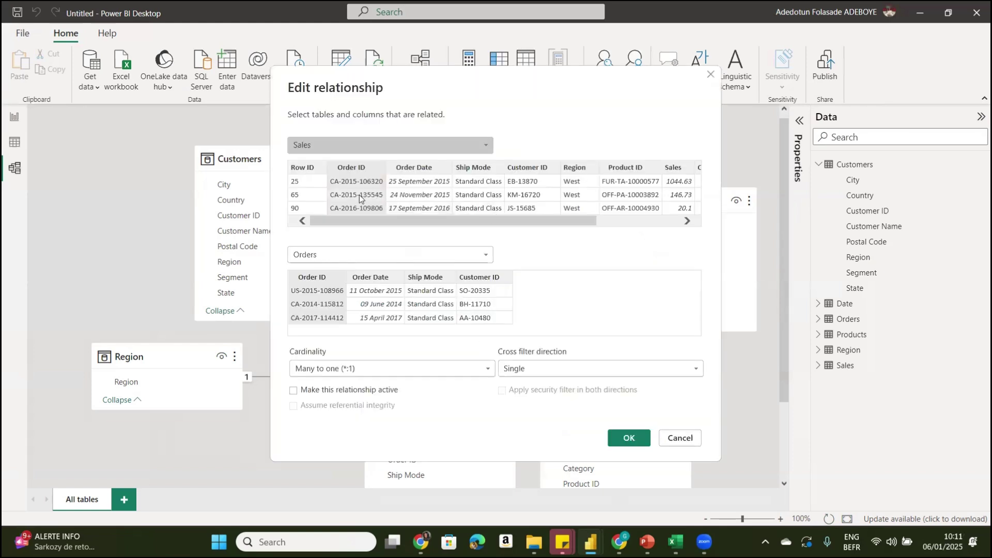
{"action": "left_click", "coordinate": [294, 391]}
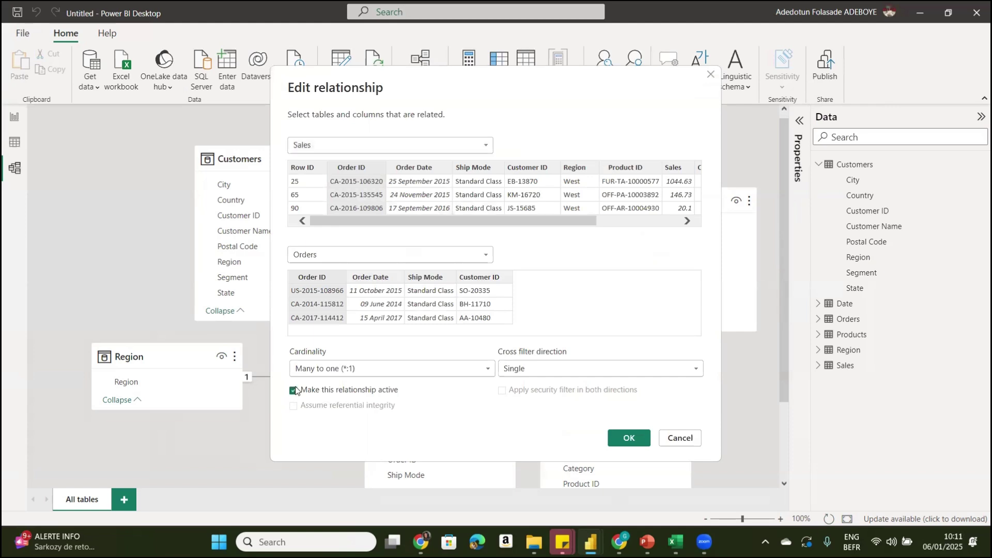
{"action": "left_click", "coordinate": [616, 444]}
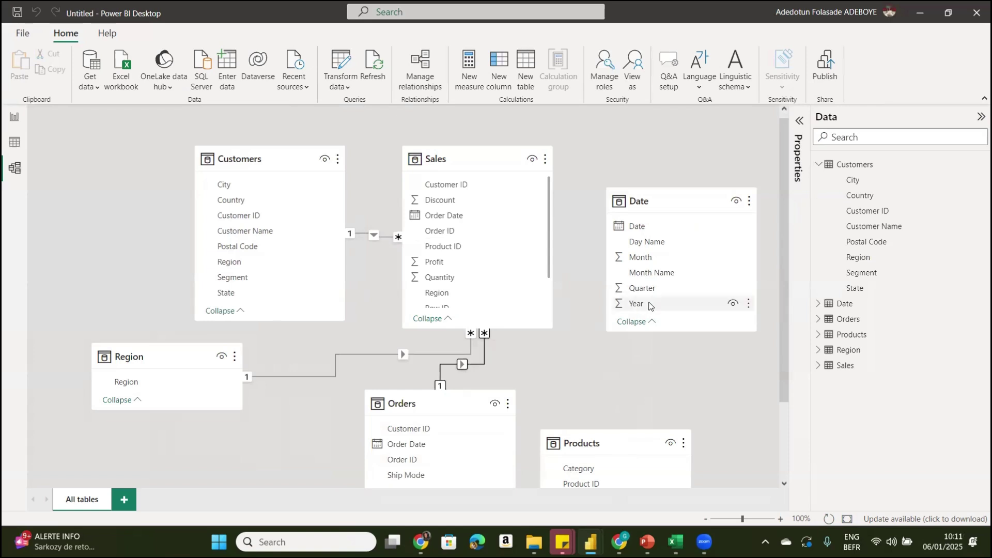
- Align the Date table beside Sales in the diagram and place the Products table directly below Date
{"action": "left_click_drag", "start_coordinate": [673, 192], "coordinate": [655, 142]}
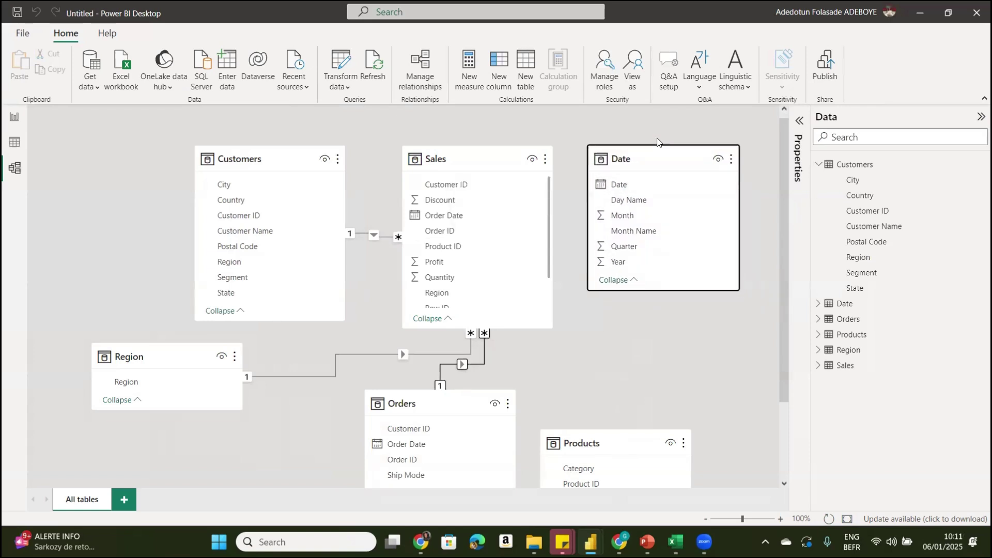
{"action": "left_click_drag", "start_coordinate": [670, 357], "coordinate": [658, 334]}
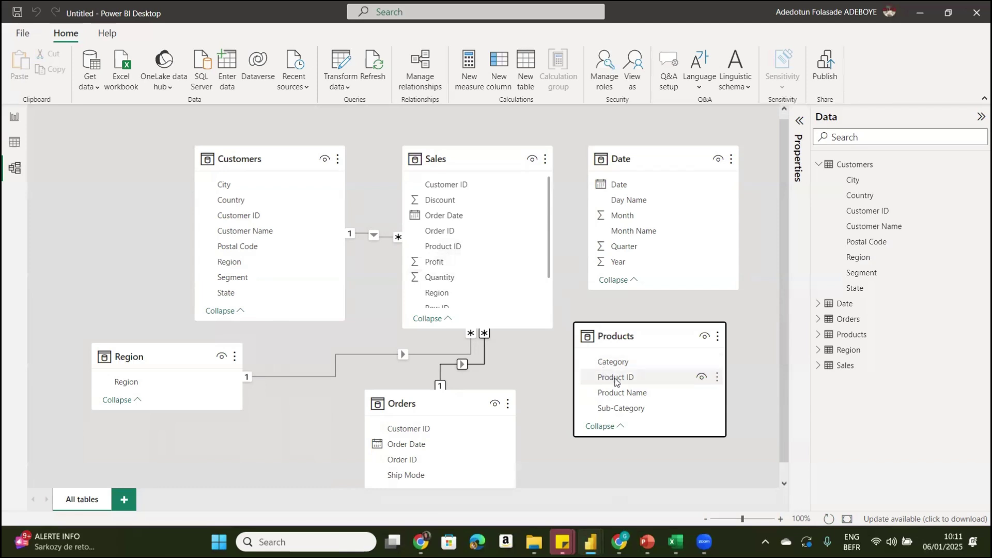
{"action": "left_click", "coordinate": [619, 378]}
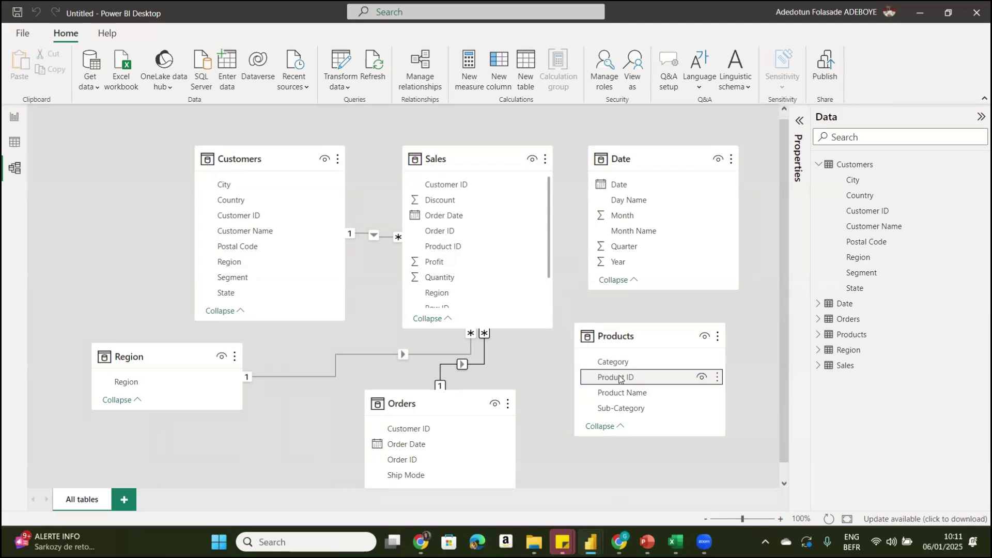
{"action": "left_click_drag", "start_coordinate": [620, 379], "coordinate": [441, 244]}
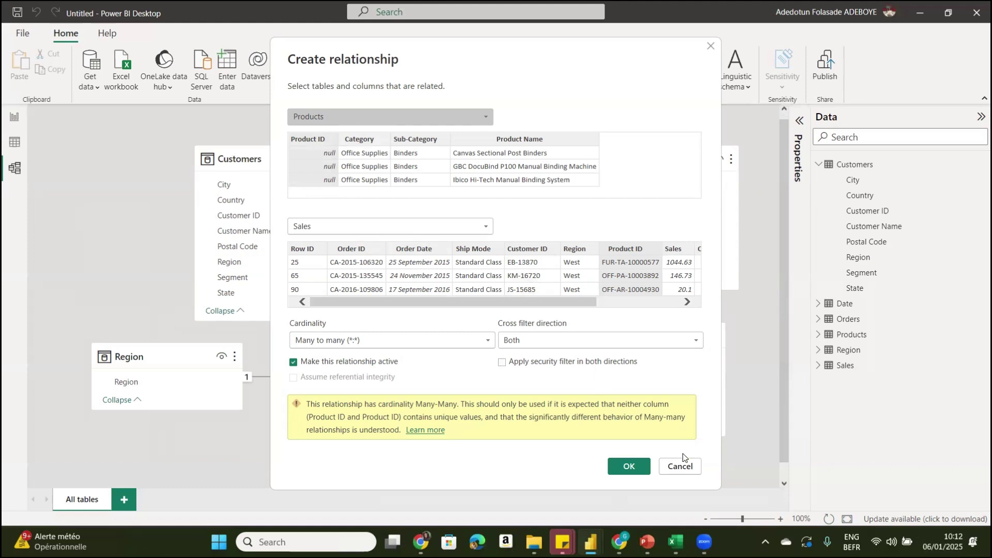
{"action": "left_click", "coordinate": [681, 466]}
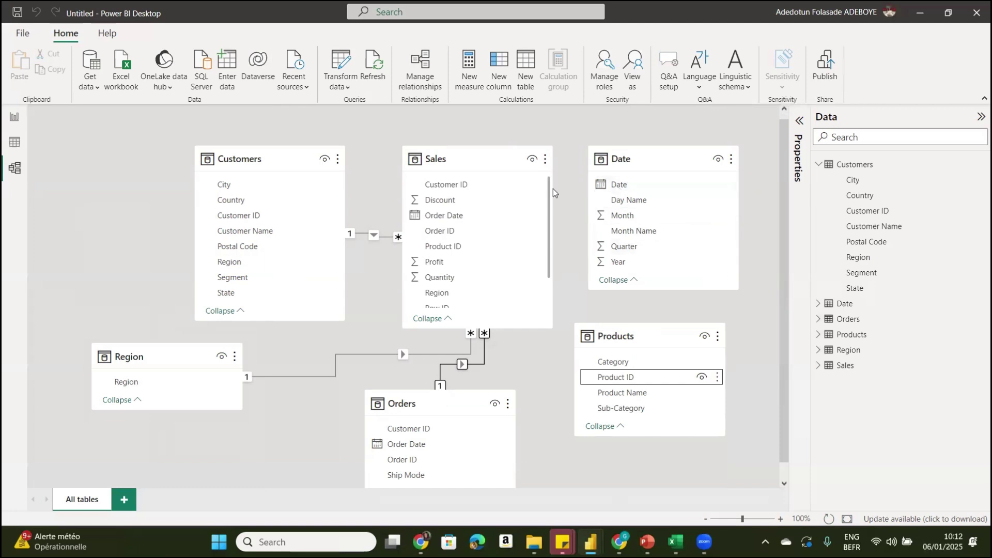
- Create a relationship between the Date column of the Date table and Order Date in Sales
{"action": "left_click", "coordinate": [549, 259]}
{"action": "scroll", "coordinate": [542, 289], "scroll_direction": "down", "scroll_amount": 3}
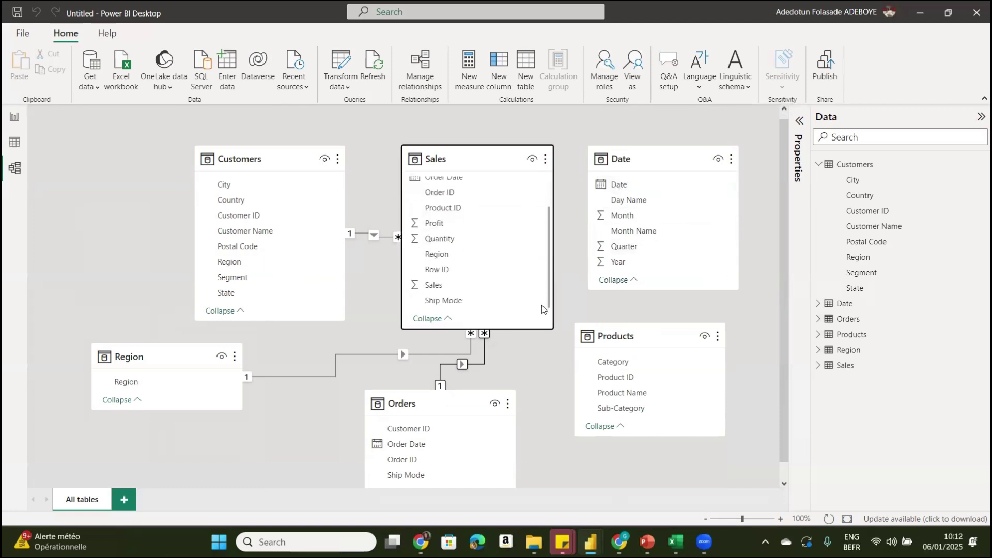
{"action": "scroll", "coordinate": [540, 259], "scroll_direction": "up", "scroll_amount": 3}
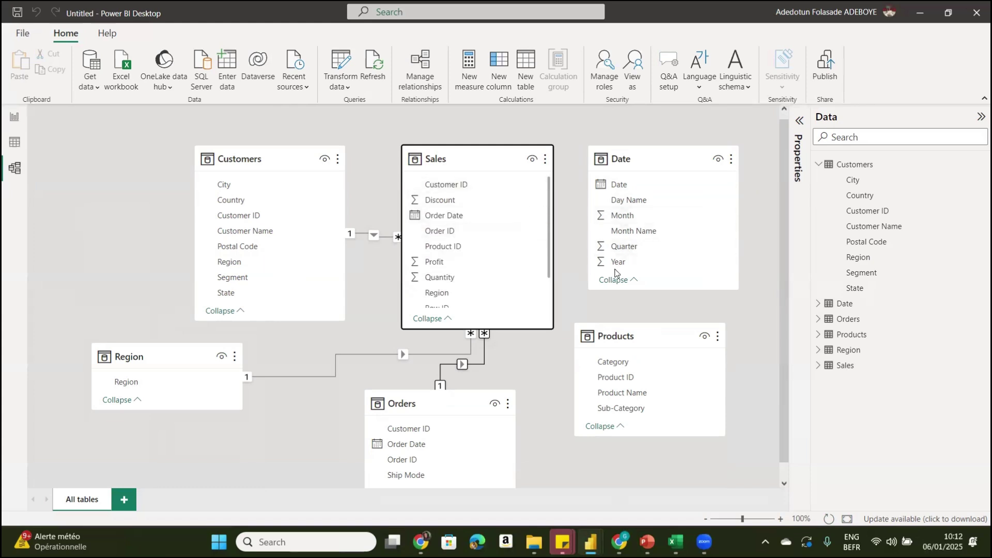
{"action": "left_click", "coordinate": [626, 186]}
{"action": "left_click_drag", "start_coordinate": [627, 186], "coordinate": [453, 216]}
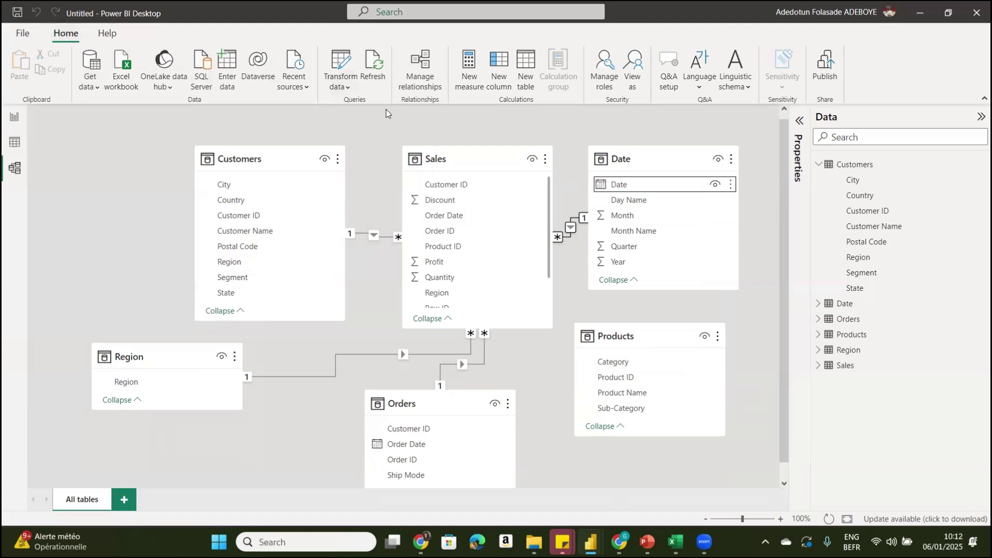
- Open the Products query for data transformation and remove the rows with an empty Product ID
{"action": "left_click", "coordinate": [341, 86]}
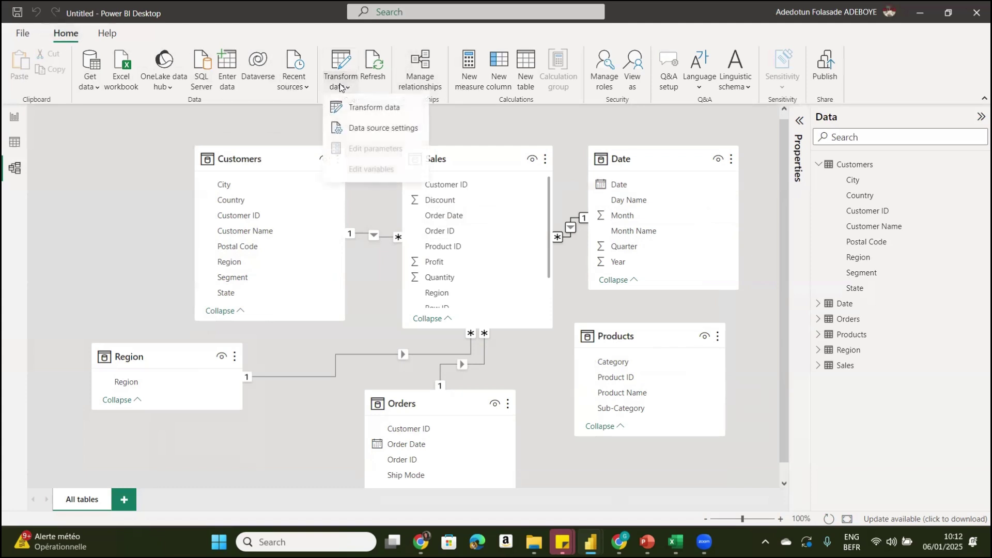
{"action": "left_click", "coordinate": [367, 107]}
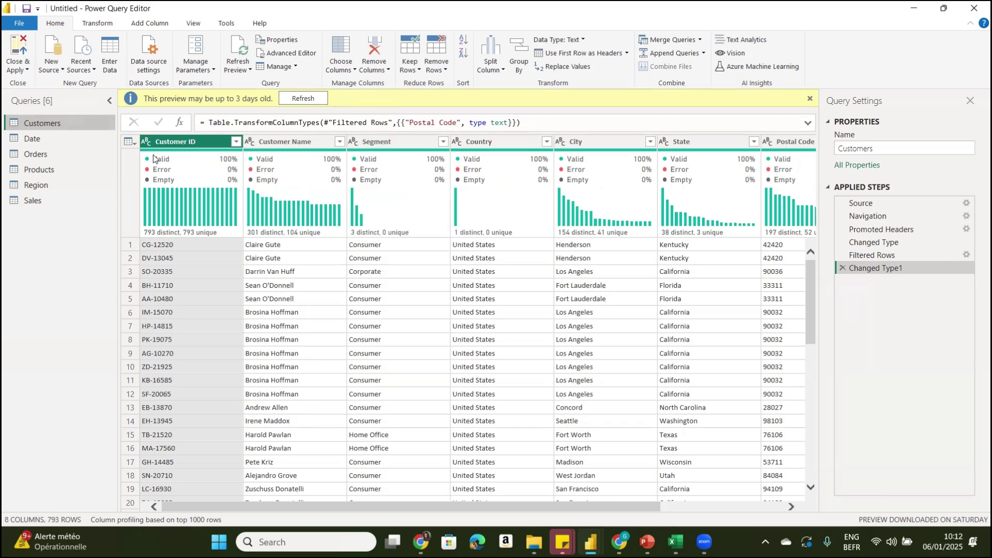
{"action": "left_click", "coordinate": [53, 171]}
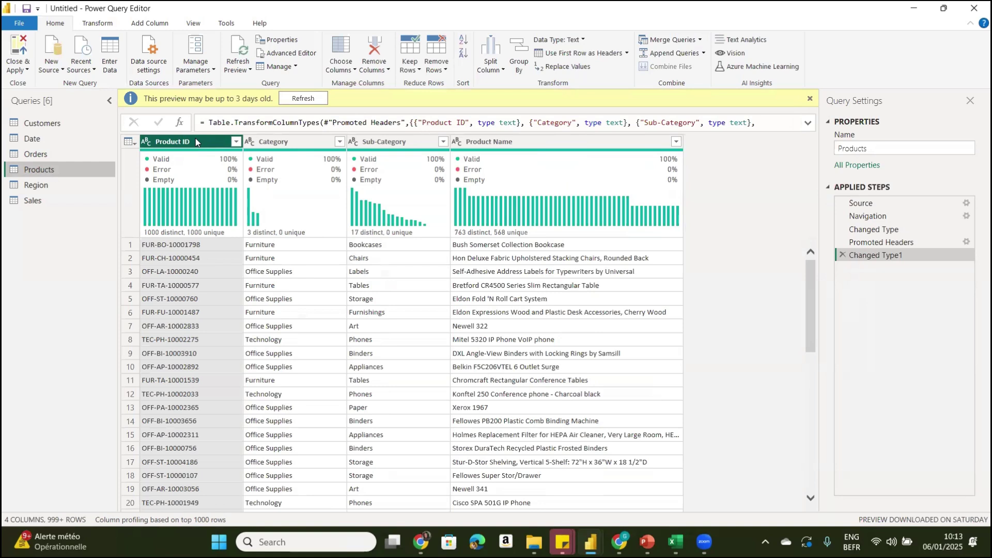
{"action": "left_click", "coordinate": [235, 142]}
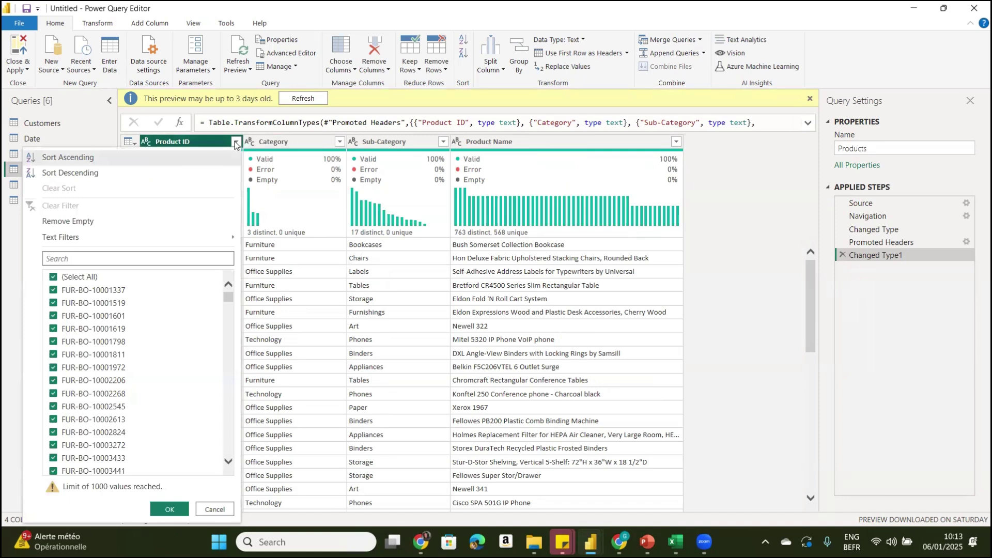
{"action": "left_click", "coordinate": [107, 227]}
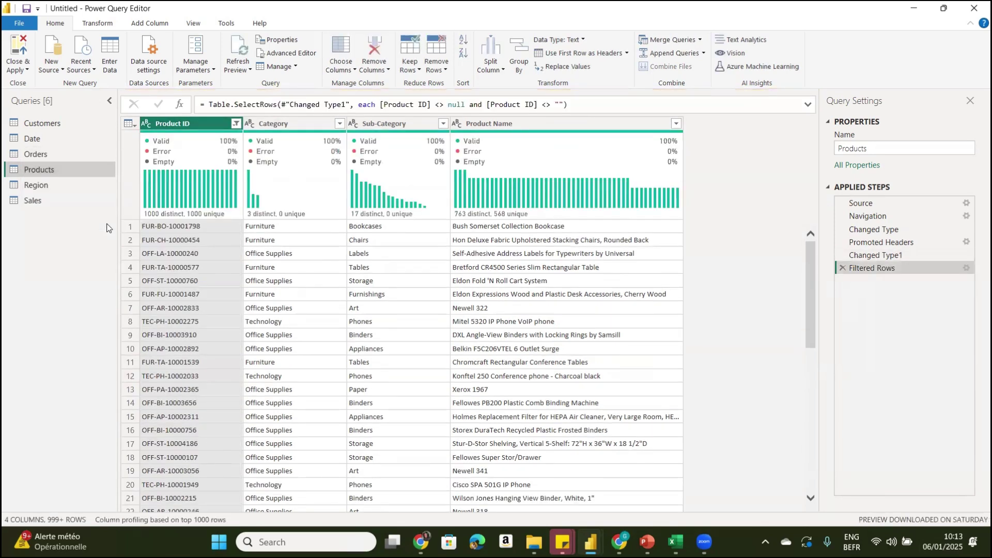
- Apply the query changes to the model and create a relationship between Products and Sales on Product ID
{"action": "left_click", "coordinate": [18, 69]}
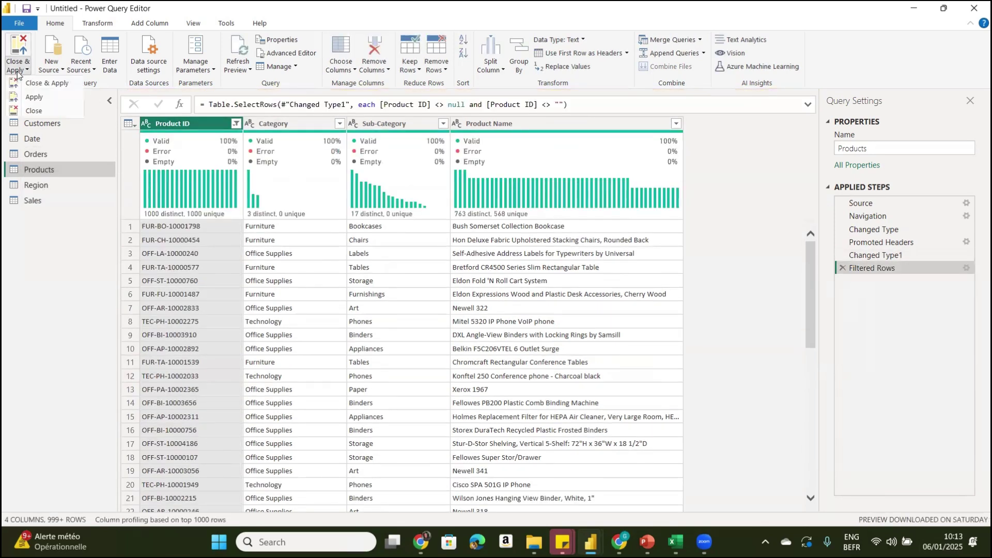
{"action": "left_click", "coordinate": [27, 83]}
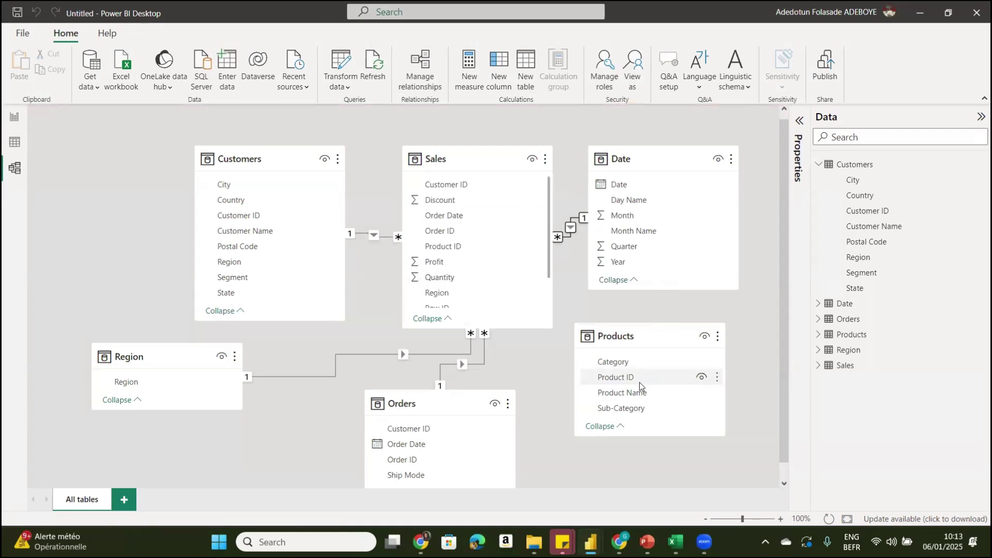
{"action": "left_click_drag", "start_coordinate": [639, 386], "coordinate": [488, 255]}
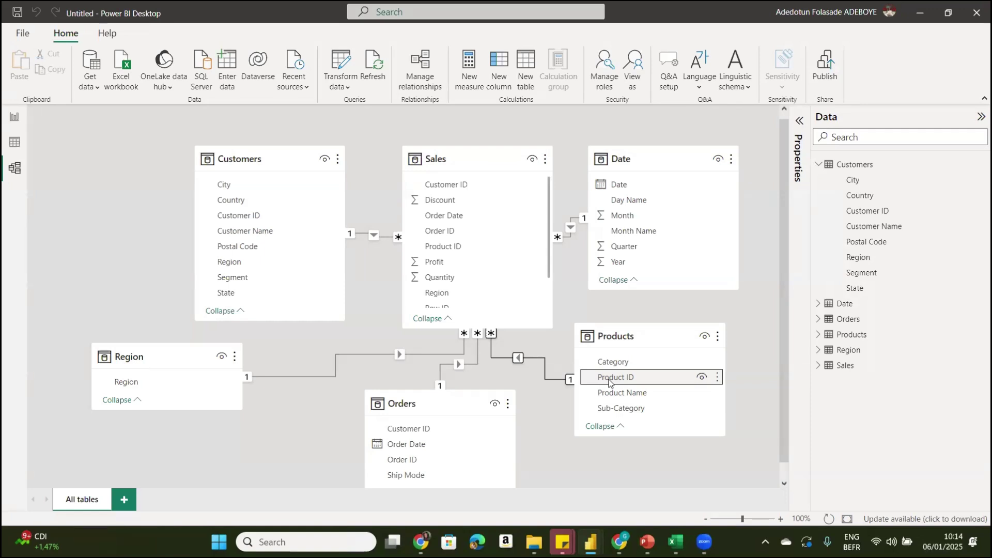
- Mark the Date table as a date table, using its Date column as the date column
{"action": "left_click", "coordinate": [16, 118]}
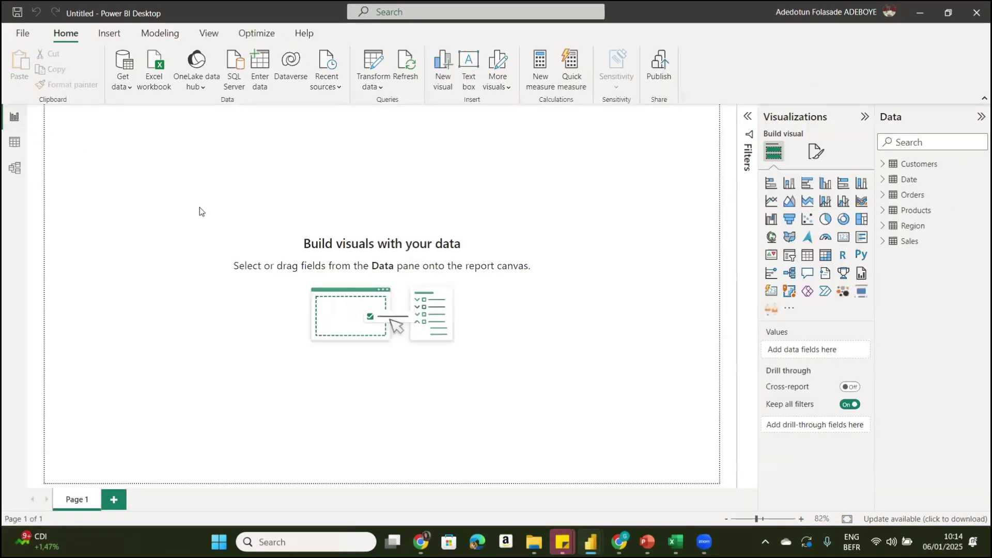
{"action": "left_click", "coordinate": [15, 142]}
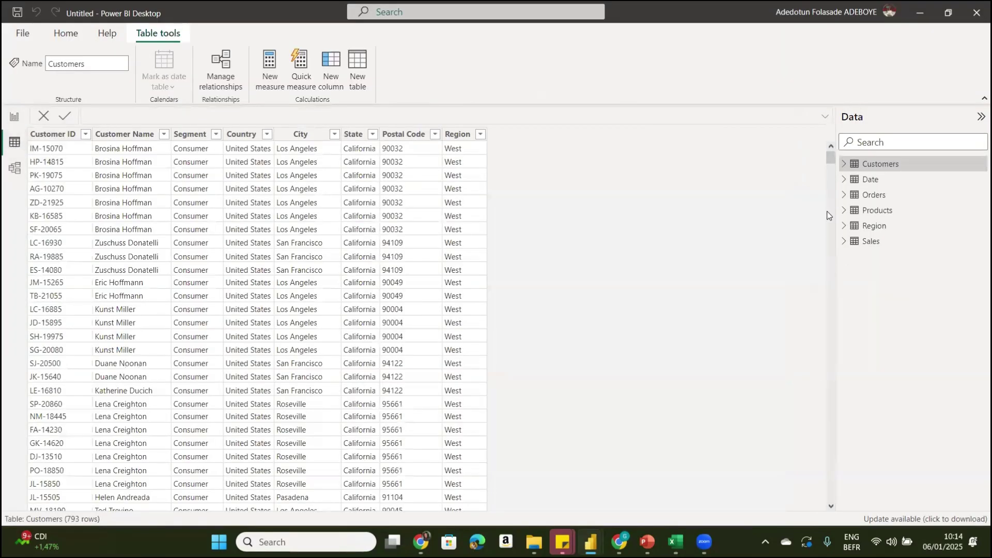
{"action": "left_click", "coordinate": [872, 179]}
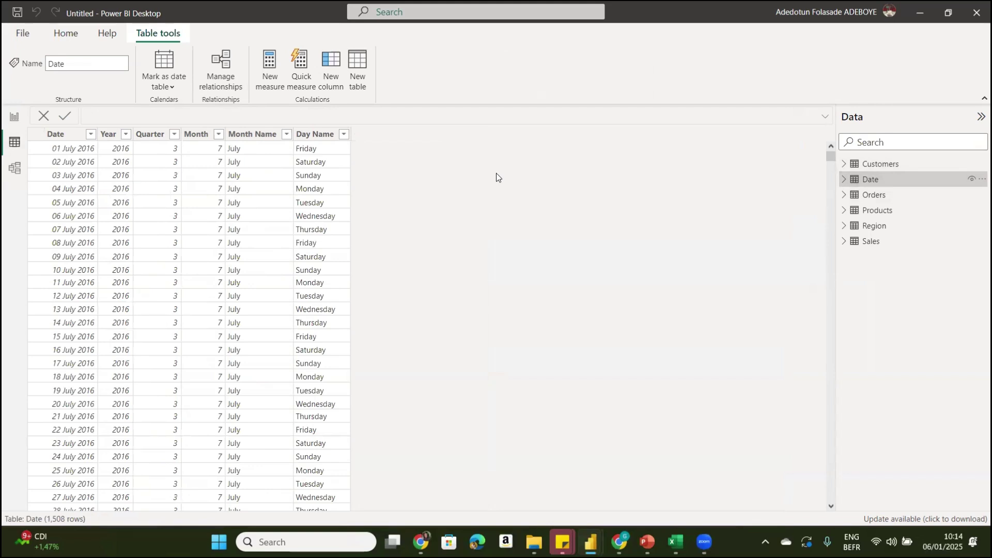
{"action": "left_click", "coordinate": [172, 88]}
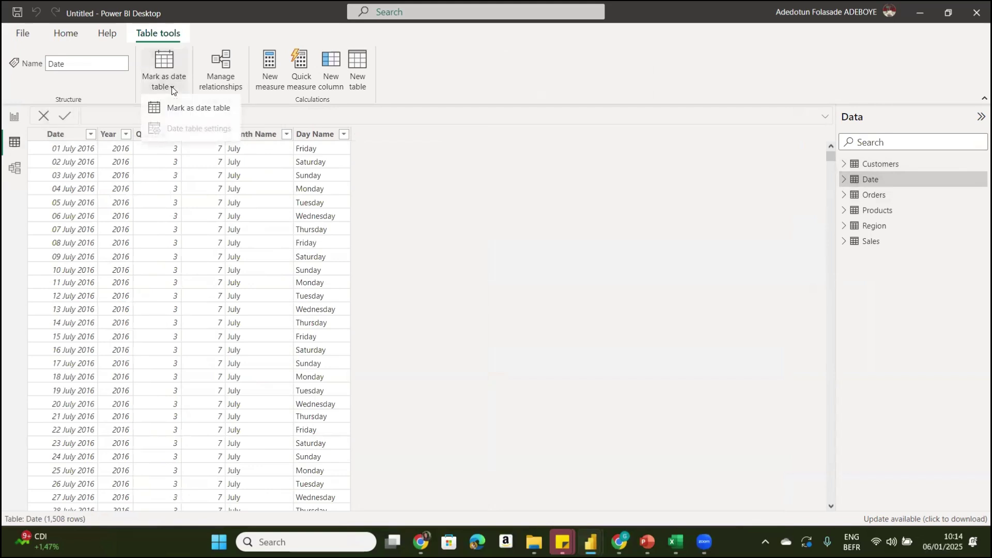
{"action": "left_click", "coordinate": [195, 110]}
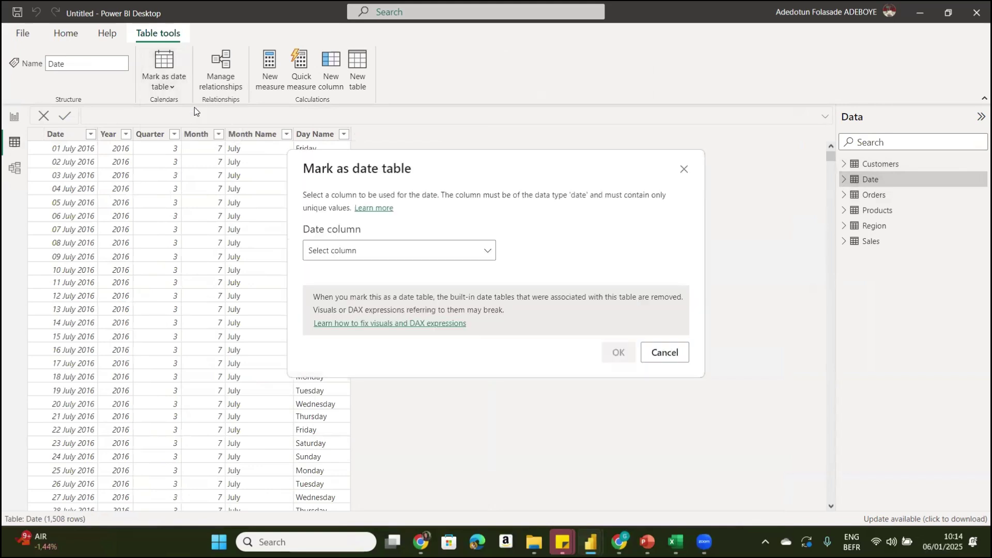
{"action": "left_click", "coordinate": [475, 254]}
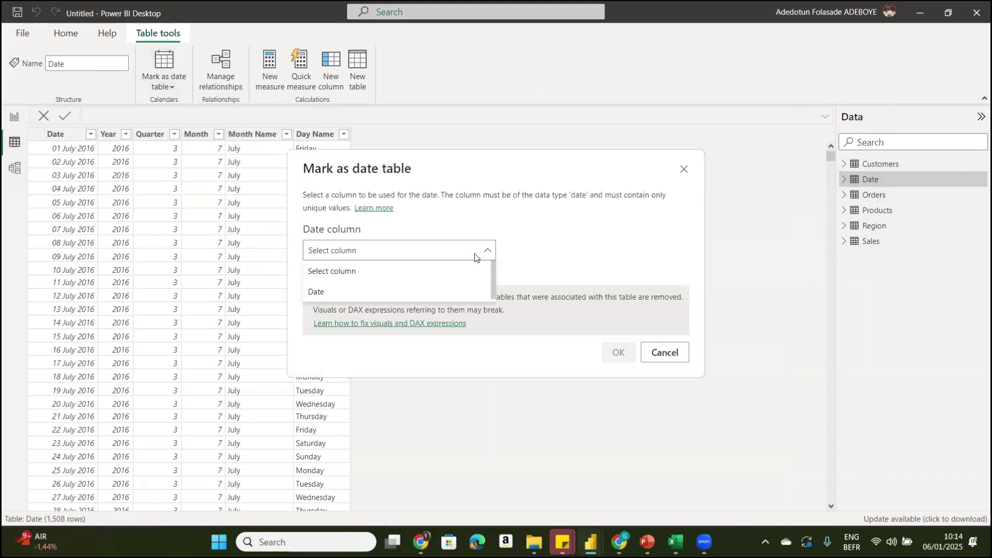
{"action": "left_click", "coordinate": [412, 292]}
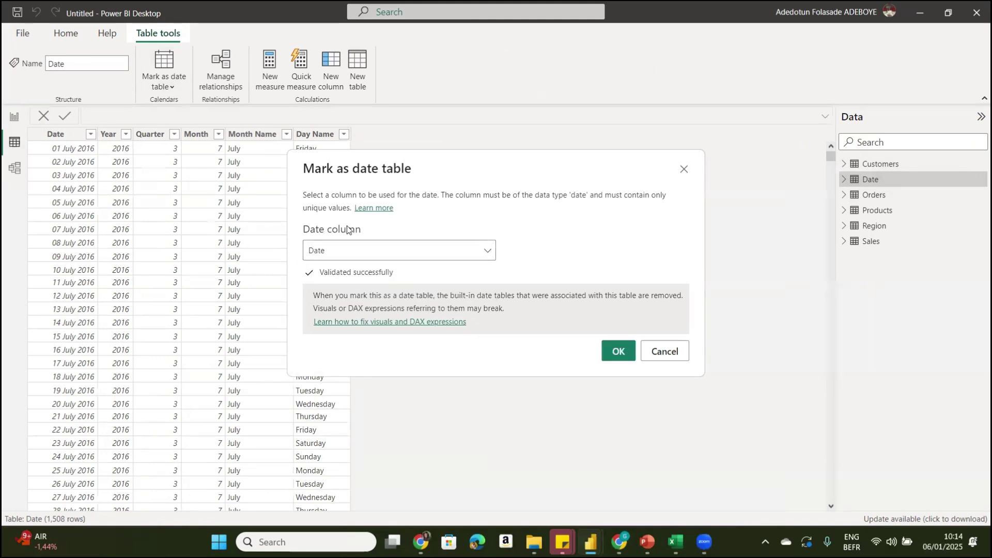
{"action": "left_click", "coordinate": [617, 355]}
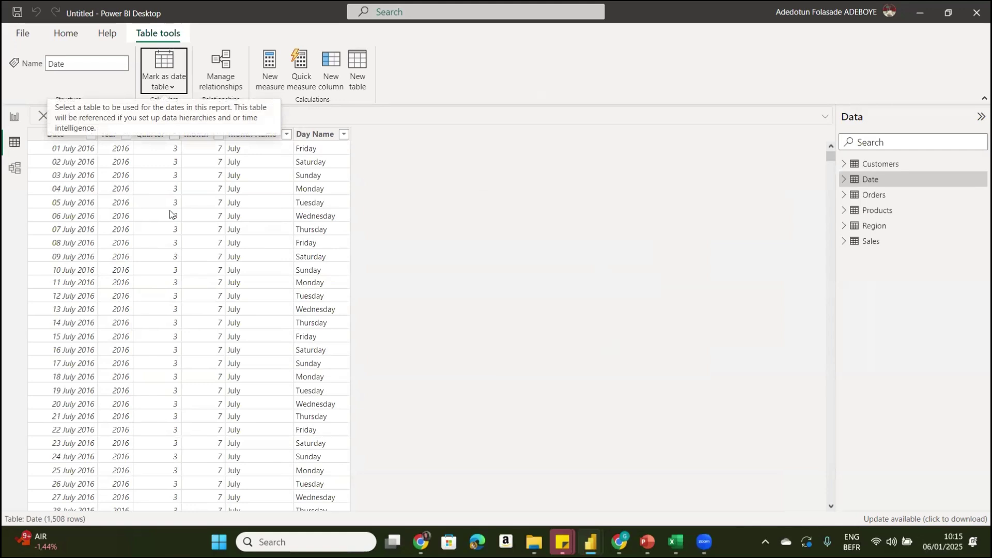
- Return to the blank report page and look over the filter options for this page and all pages
{"action": "left_click", "coordinate": [14, 117]}
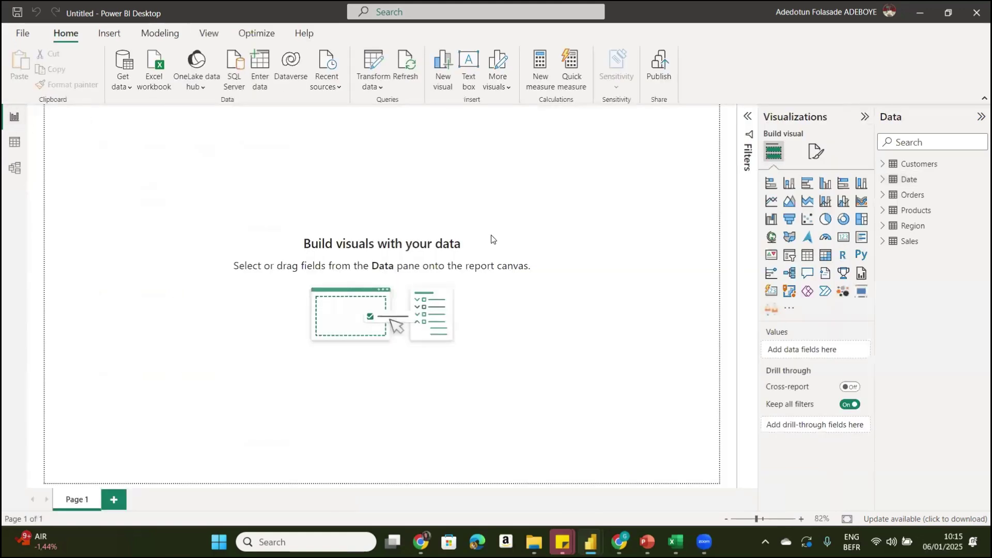
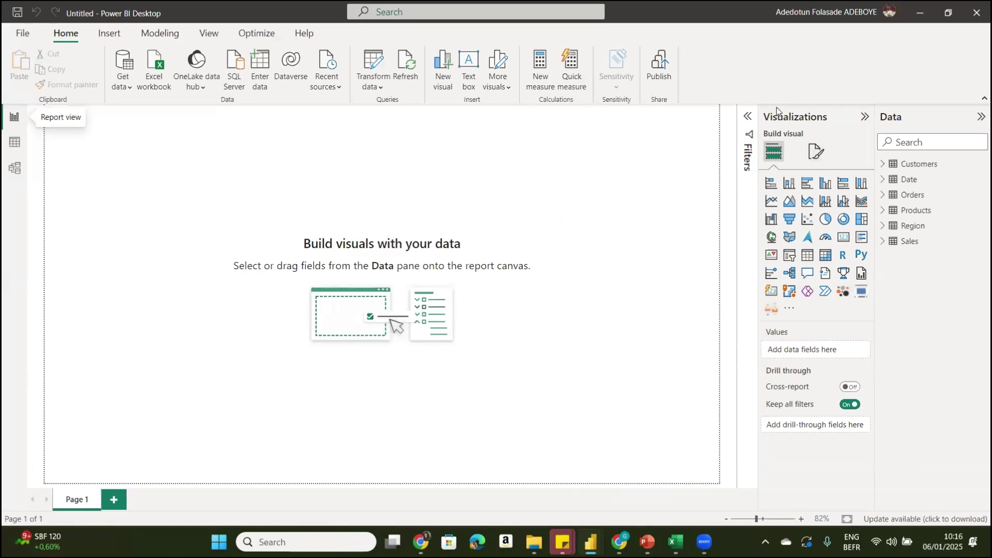
{"action": "left_click", "coordinate": [744, 127]}
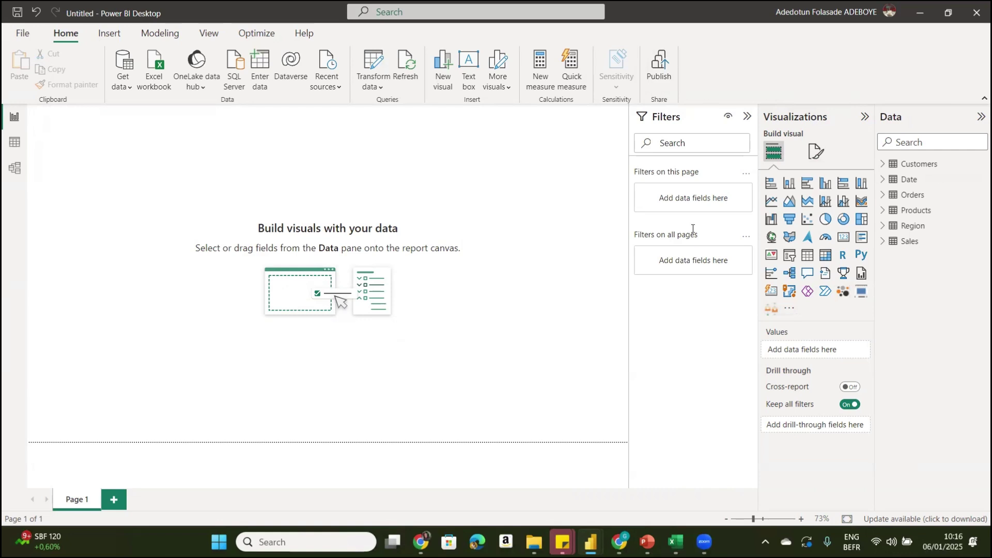
{"action": "left_click", "coordinate": [747, 119]}
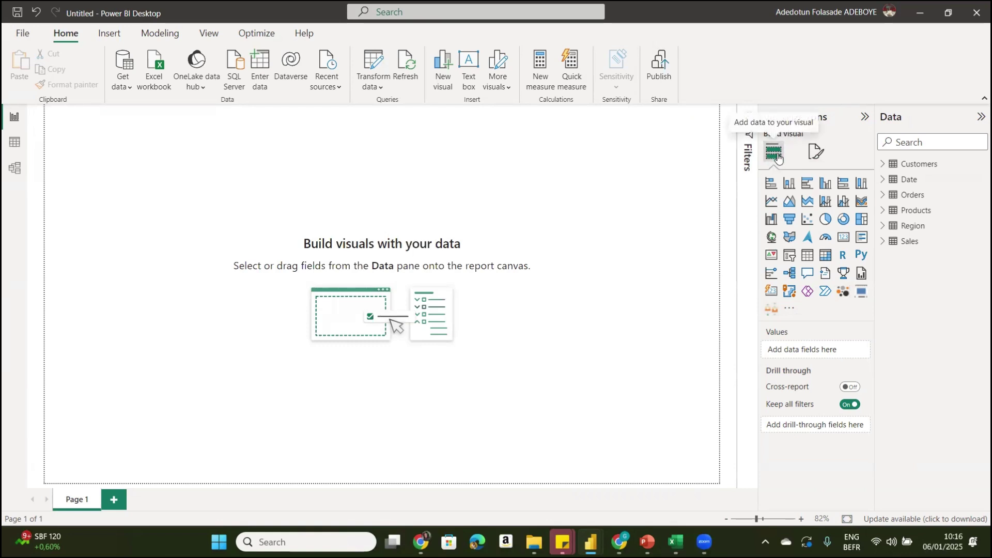
- Set the report page's canvas type to Custom with a height of 1080 px and a width of 1920 px
{"action": "left_click", "coordinate": [813, 153]}
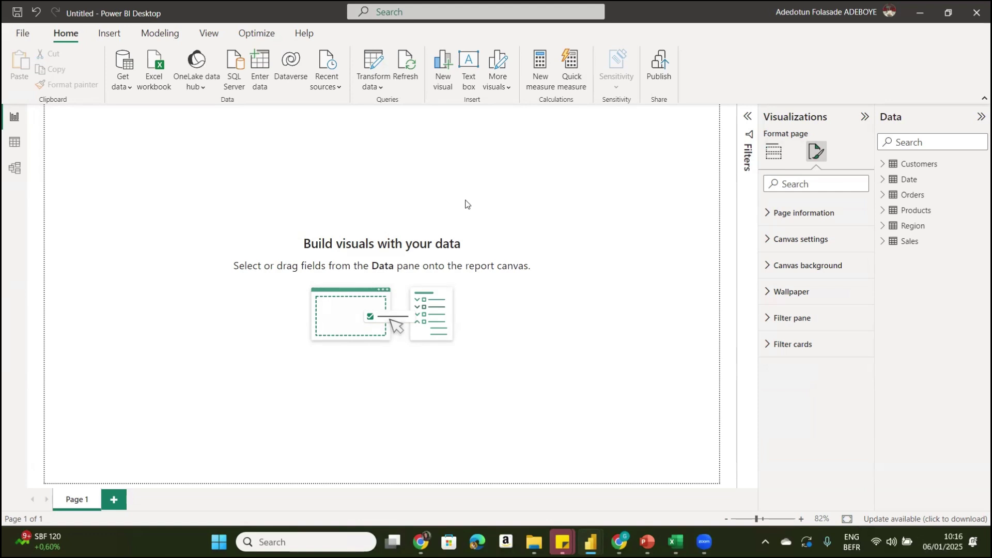
{"action": "left_click", "coordinate": [767, 240]}
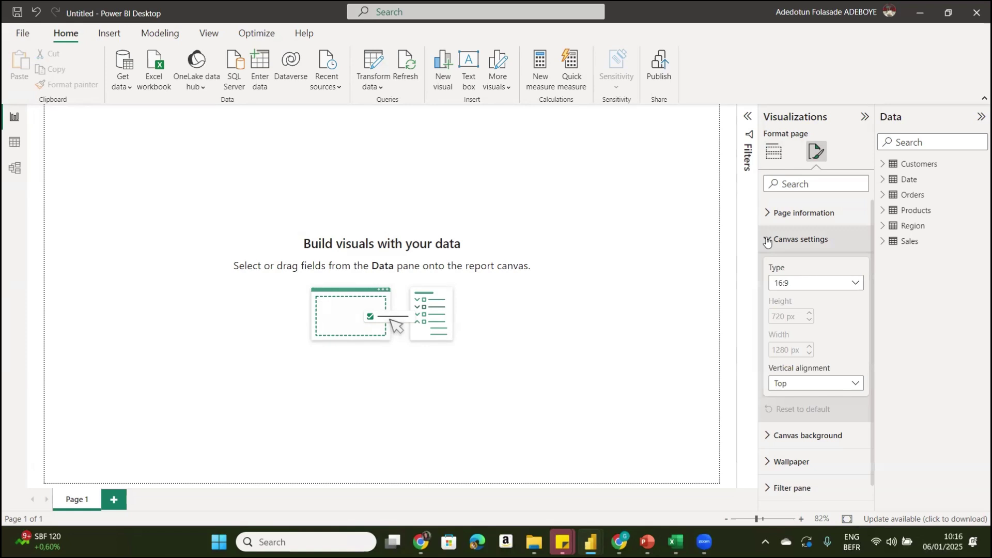
{"action": "left_click", "coordinate": [844, 289]}
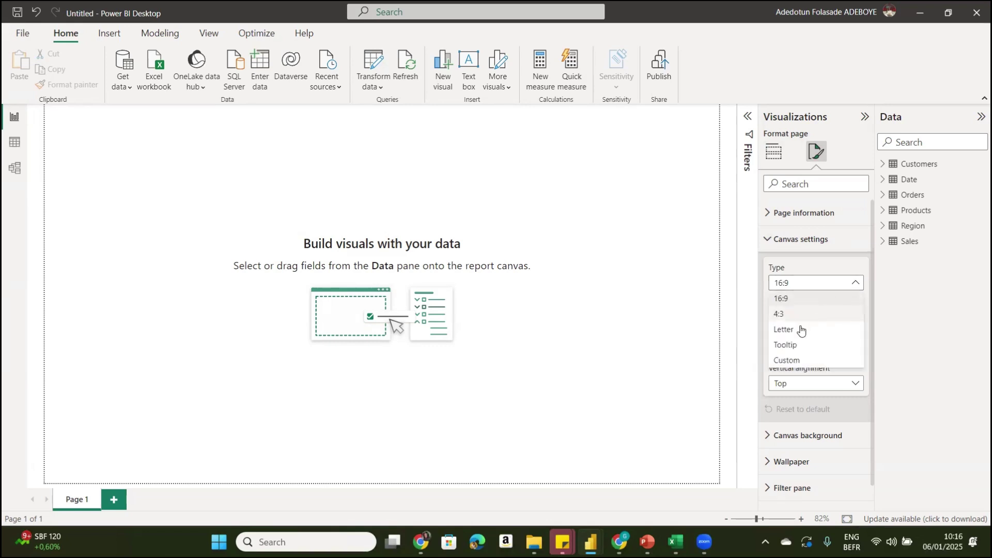
{"action": "left_click", "coordinate": [793, 360]}
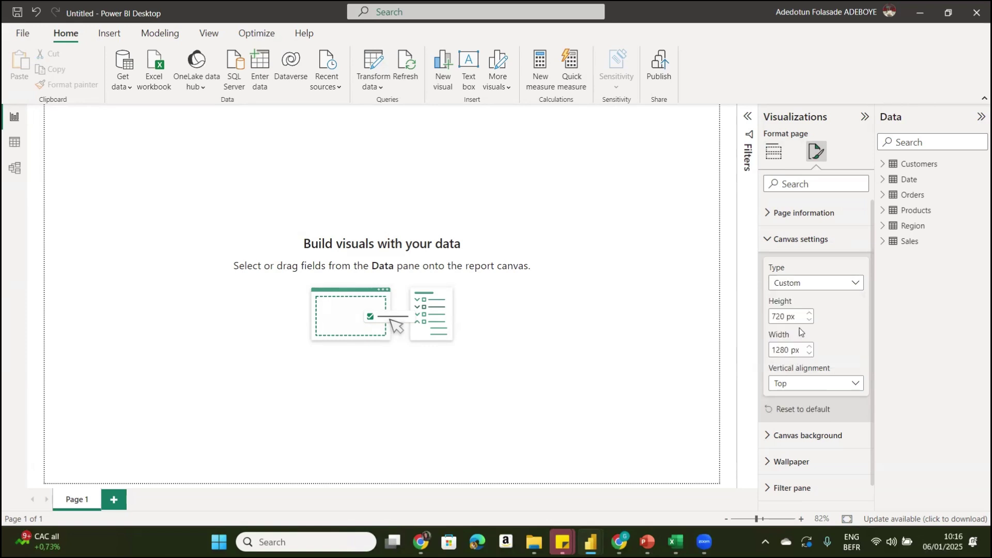
{"action": "double_click", "coordinate": [781, 316]}
{"action": "type", "text": "1080"}
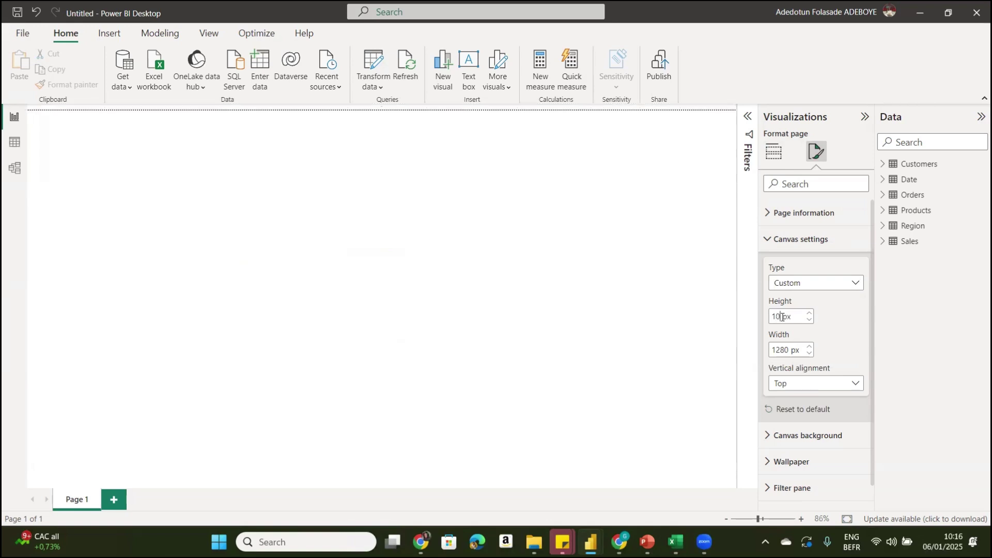
{"action": "double_click", "coordinate": [788, 350]}
{"action": "type", "text": "1920"}
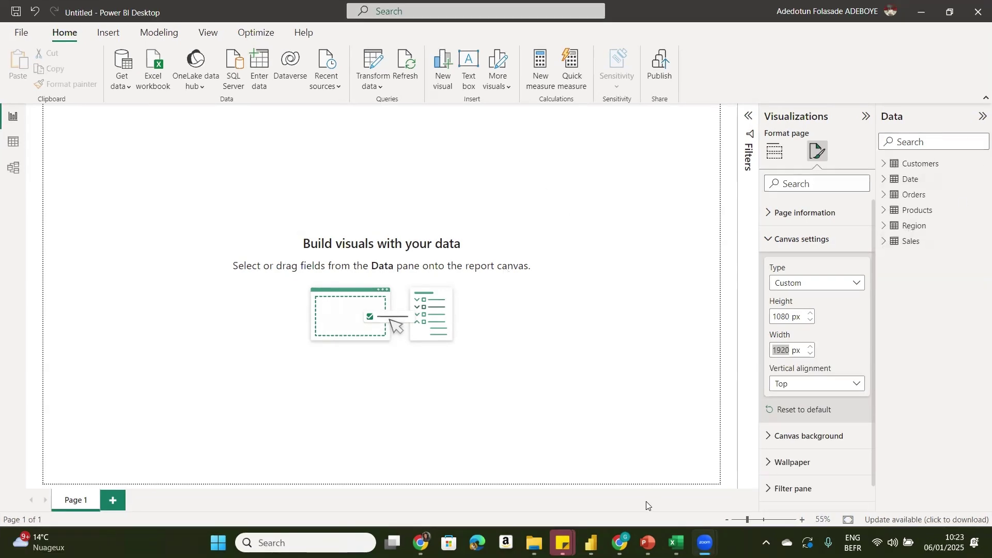
{"action": "mouse_move", "coordinate": [592, 542]}
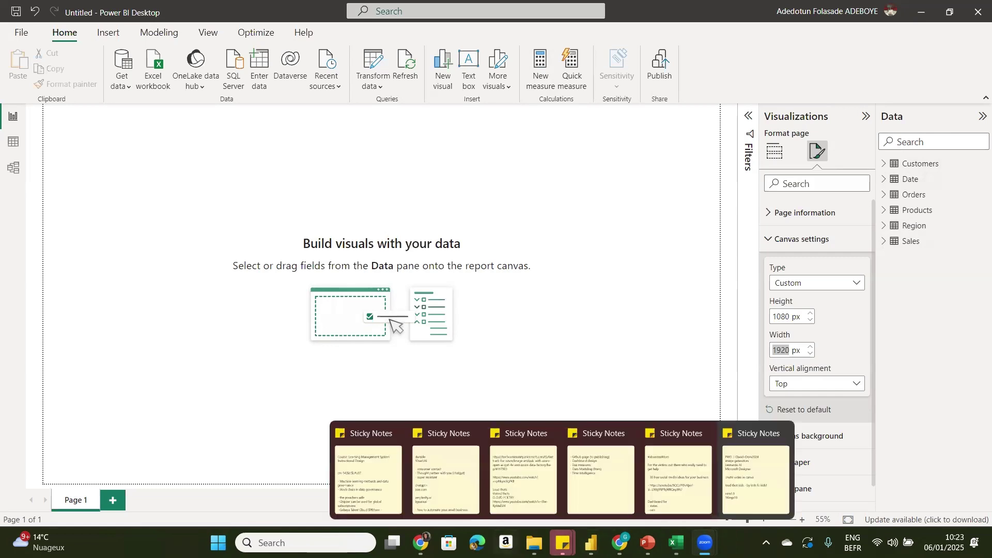
- Switch to the PowerPoint presentation to examine the sample dashboard's layout, and return to the blank page of the untitled Power BI report
{"action": "mouse_move", "coordinate": [706, 542]}
{"action": "mouse_move", "coordinate": [648, 542]}
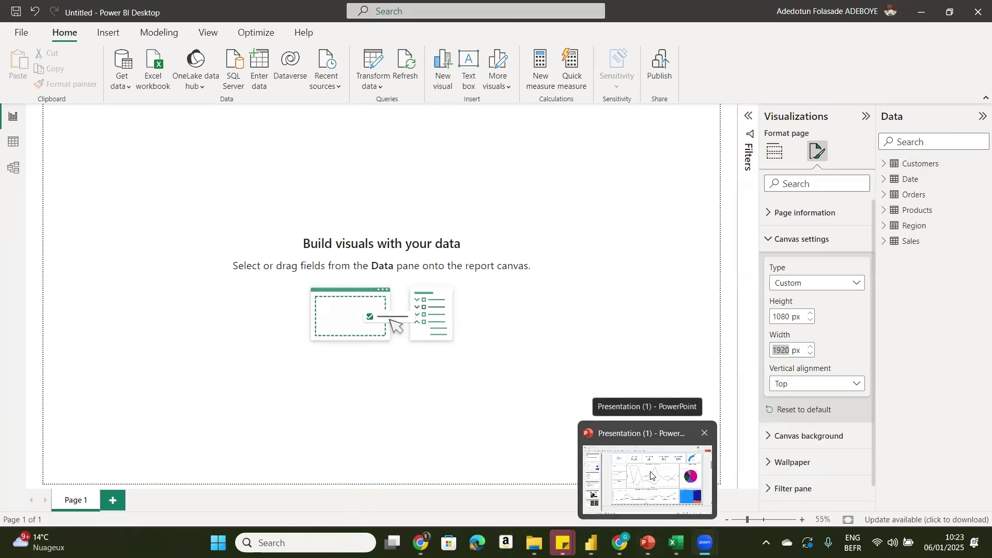
{"action": "left_click", "coordinate": [651, 475]}
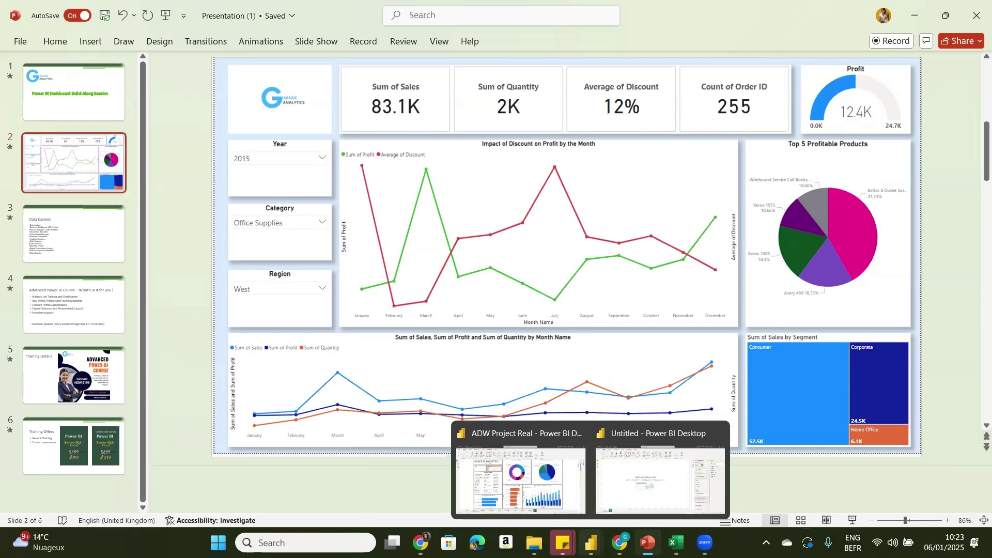
{"action": "left_click", "coordinate": [636, 479]}
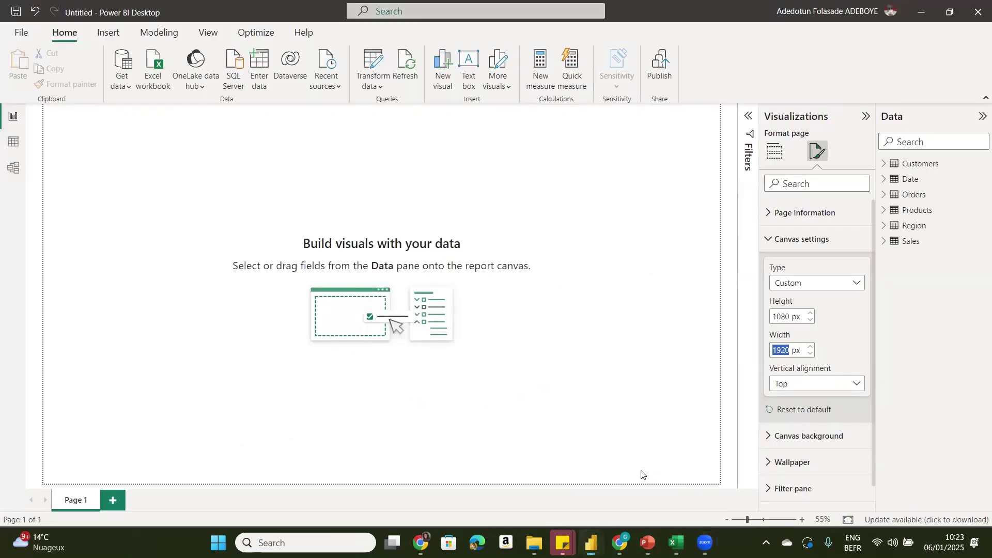
{"action": "left_click", "coordinate": [602, 317]}
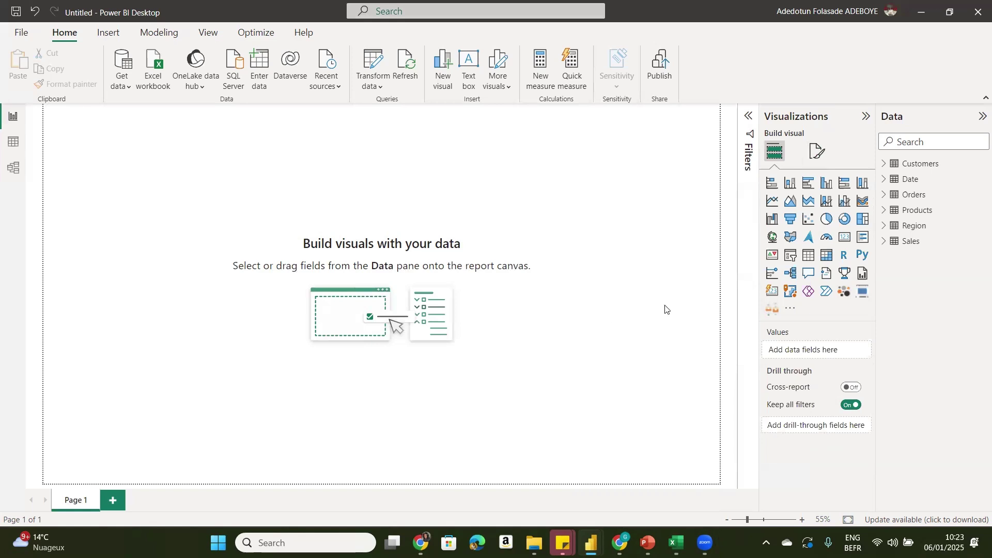
- Add an empty Card visual near the page's upper-left corner and an empty Card (new) visual near the middle of the page
{"action": "left_click", "coordinate": [845, 237]}
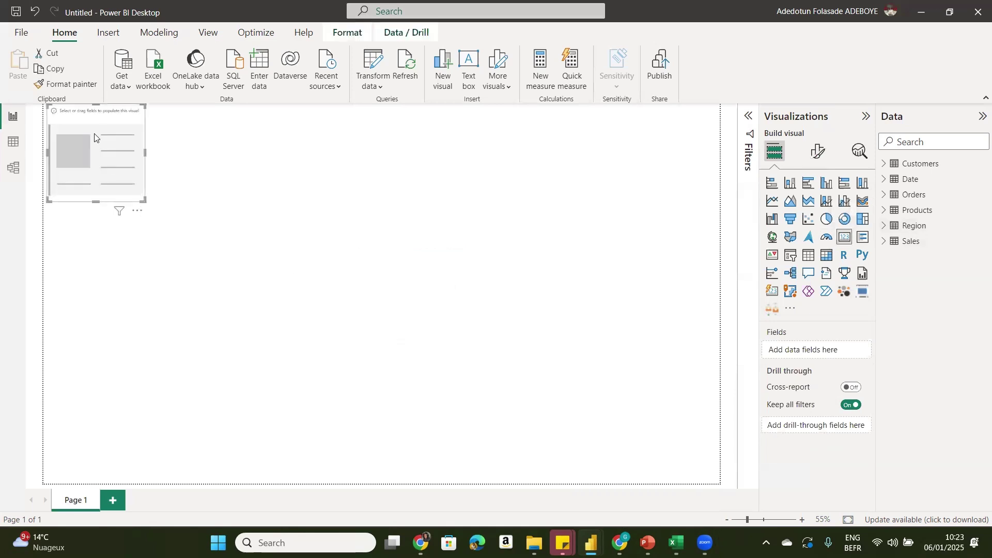
{"action": "left_click_drag", "start_coordinate": [94, 136], "coordinate": [138, 177]}
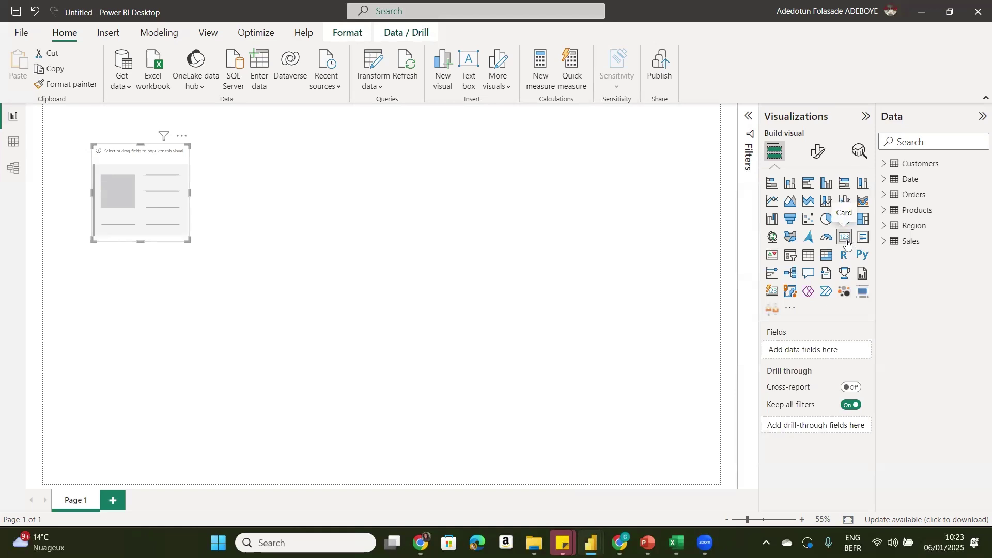
{"action": "left_click", "coordinate": [615, 321]}
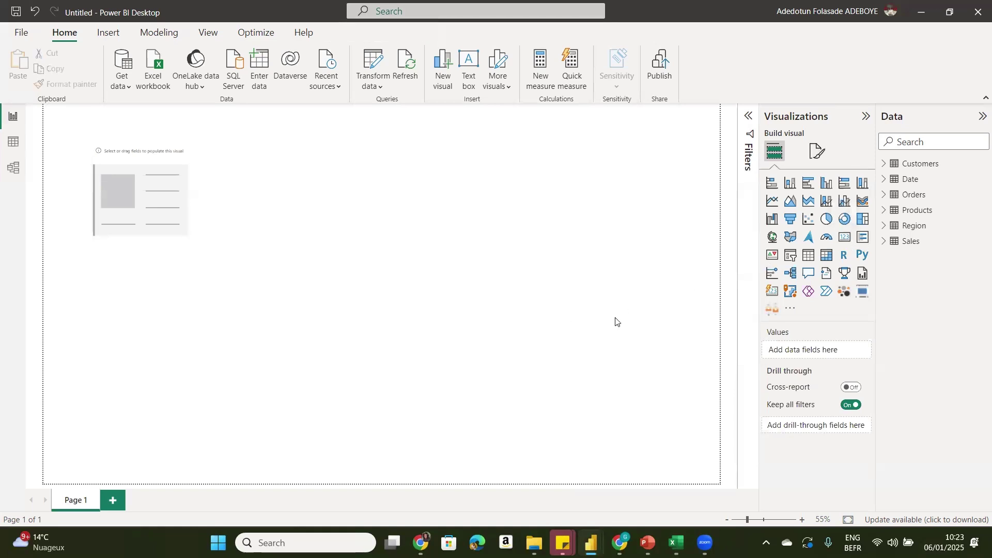
{"action": "left_click", "coordinate": [771, 293]}
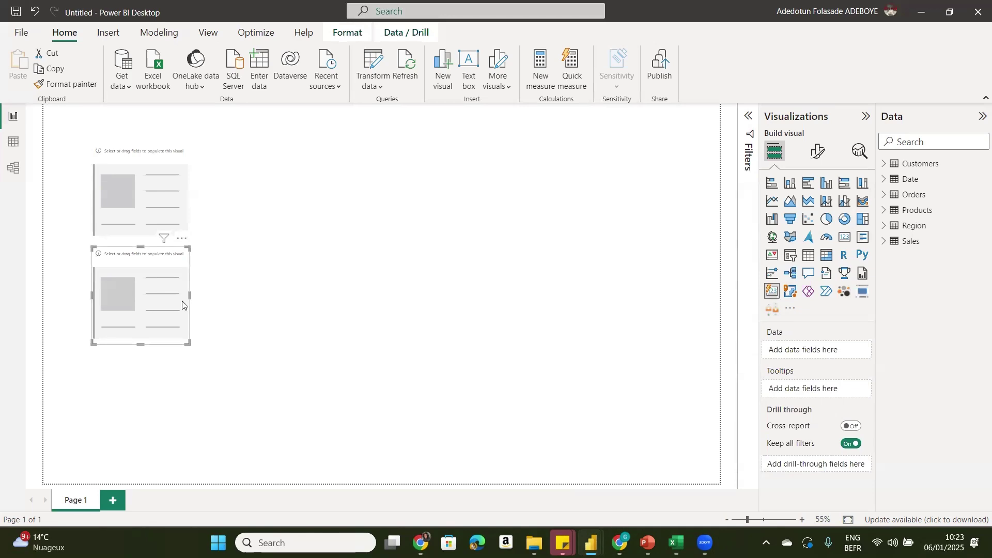
{"action": "left_click_drag", "start_coordinate": [182, 305], "coordinate": [349, 328]}
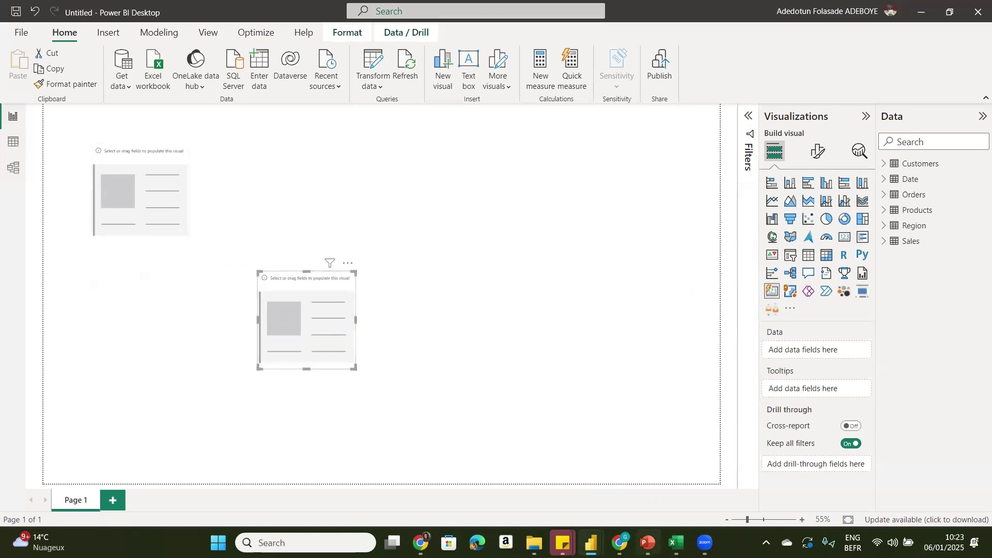
- Check the row of KPI cards on the sample dashboard slide in PowerPoint, and return to the untitled Power BI report
{"action": "mouse_move", "coordinate": [648, 541]}
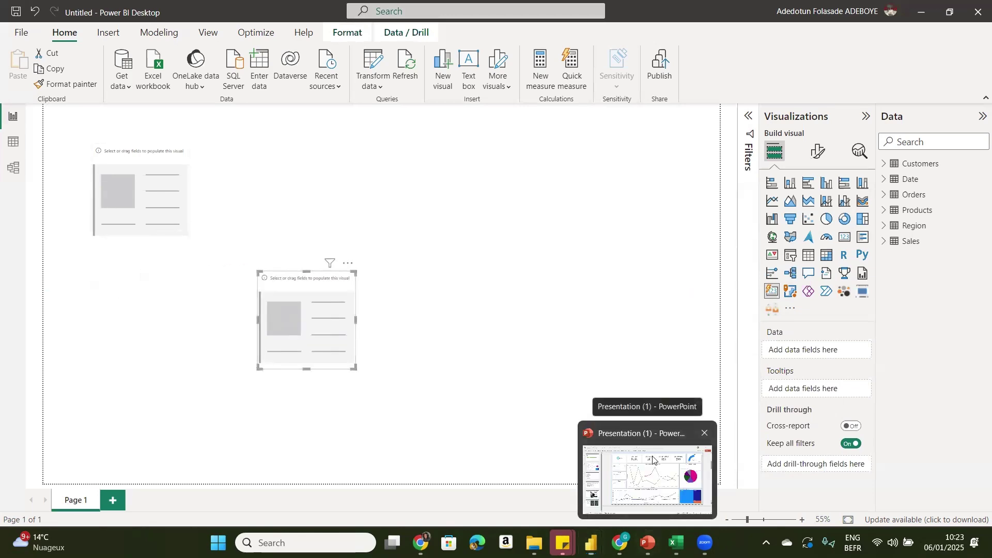
{"action": "left_click", "coordinate": [653, 460]}
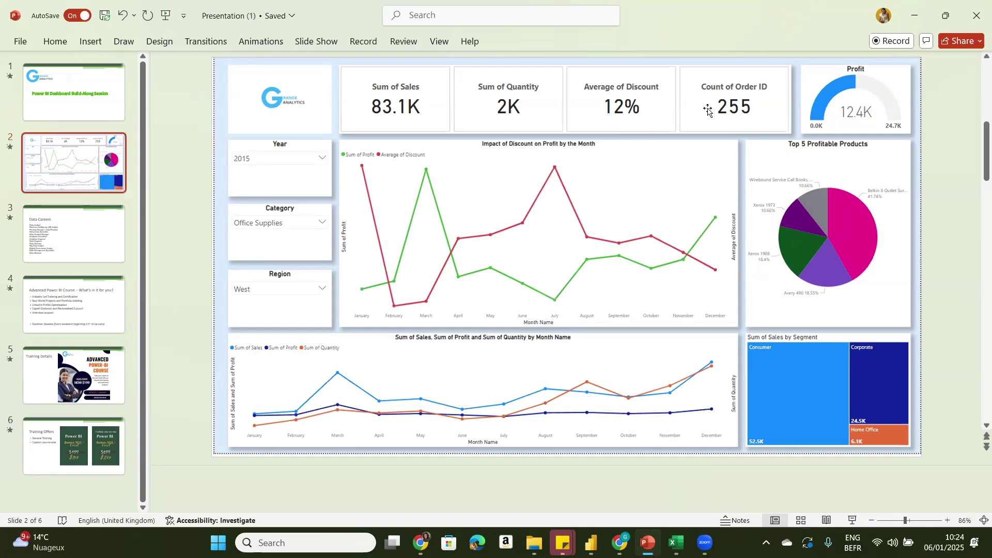
{"action": "mouse_move", "coordinate": [591, 543]}
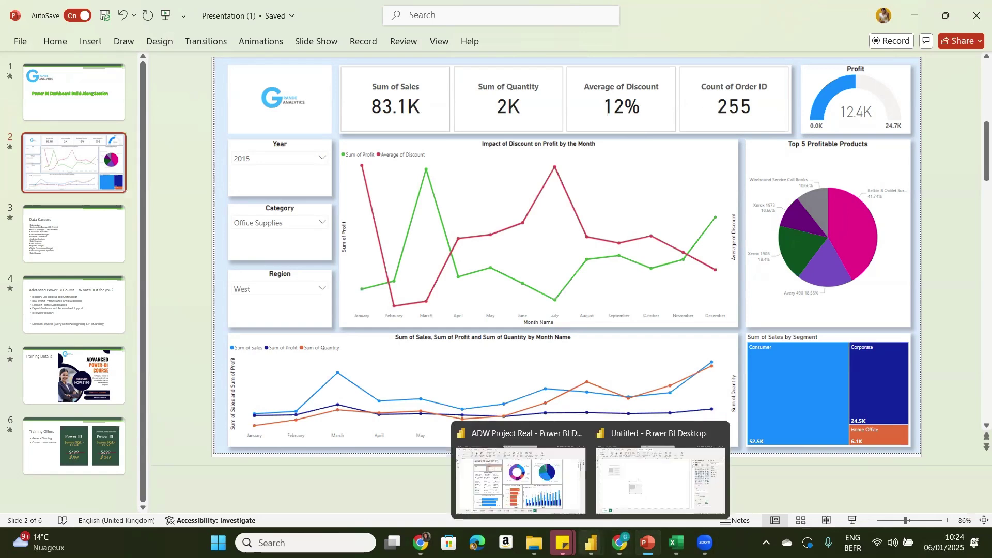
{"action": "left_click", "coordinate": [660, 477]}
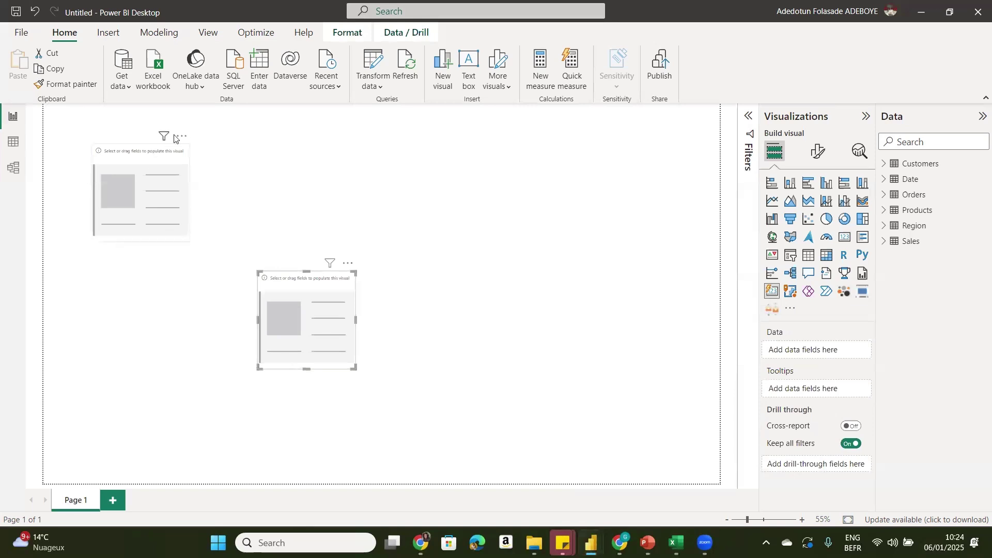
- Delete the Card visual from the page's upper-left area and move the Card (new) visual toward the top of the page
{"action": "left_click", "coordinate": [183, 136]}
{"action": "left_click", "coordinate": [215, 148]}
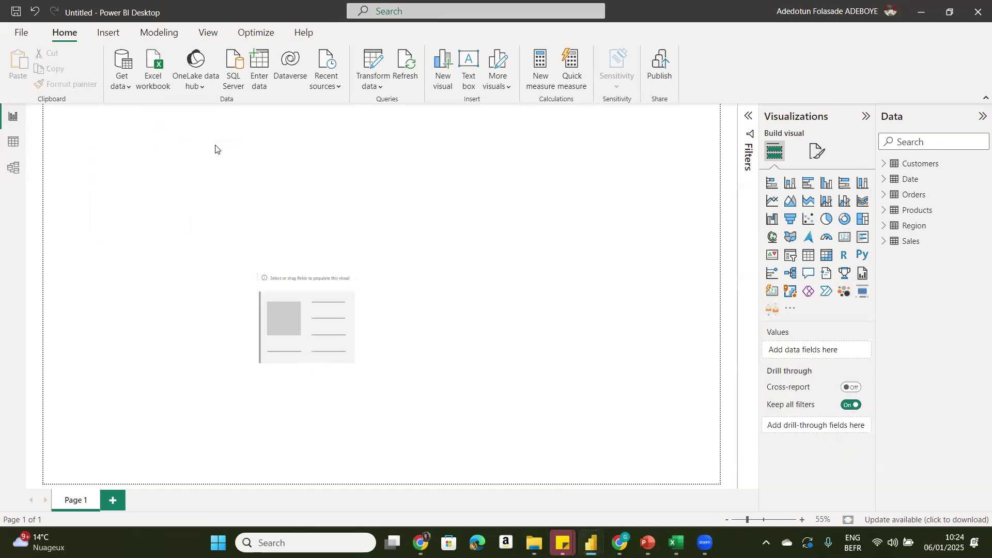
{"action": "left_click_drag", "start_coordinate": [336, 322], "coordinate": [297, 202]}
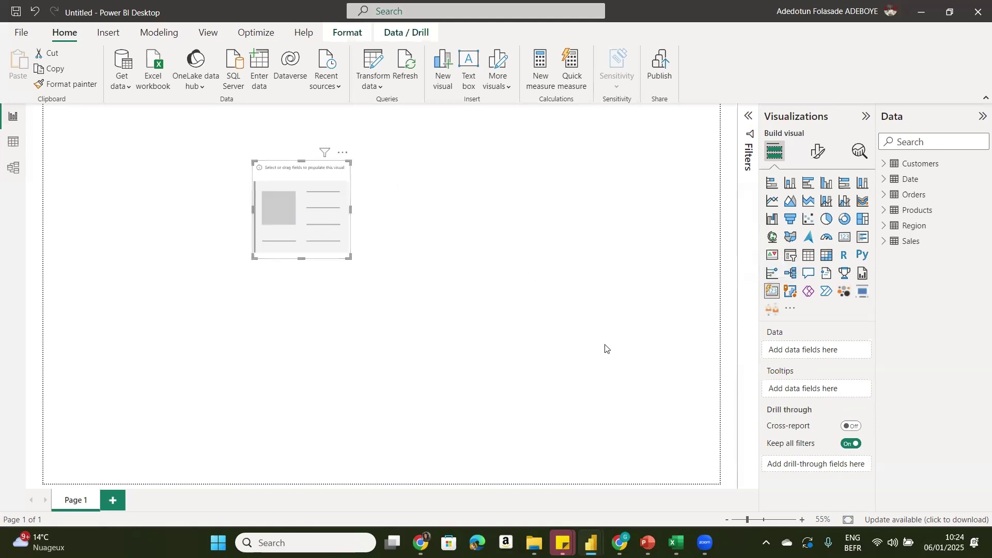
- Fill the Card (new) visual with the Sales, Quantity, Discount and Order ID fields from the Sales table, leaving Profit out
{"action": "left_click", "coordinate": [883, 242]}
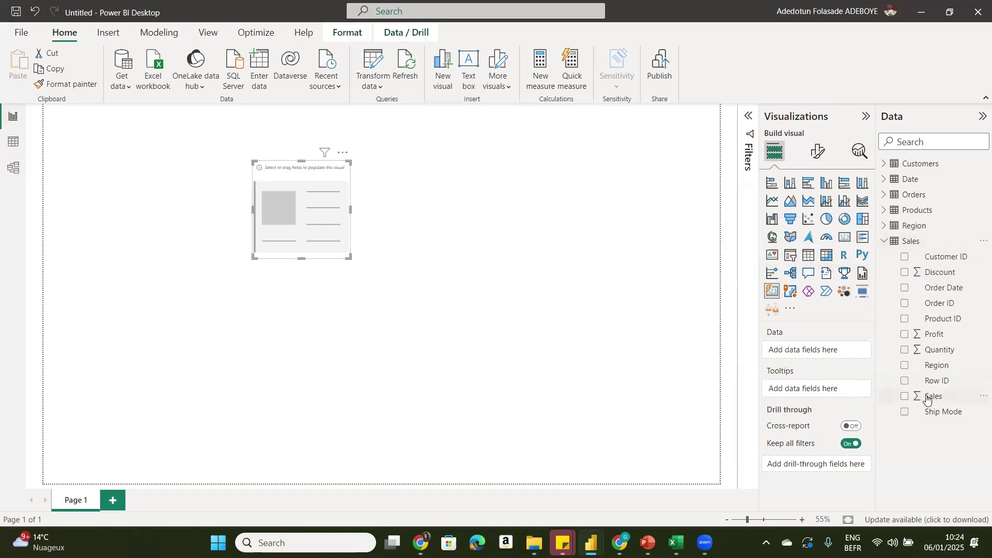
{"action": "left_click_drag", "start_coordinate": [928, 398], "coordinate": [810, 348]}
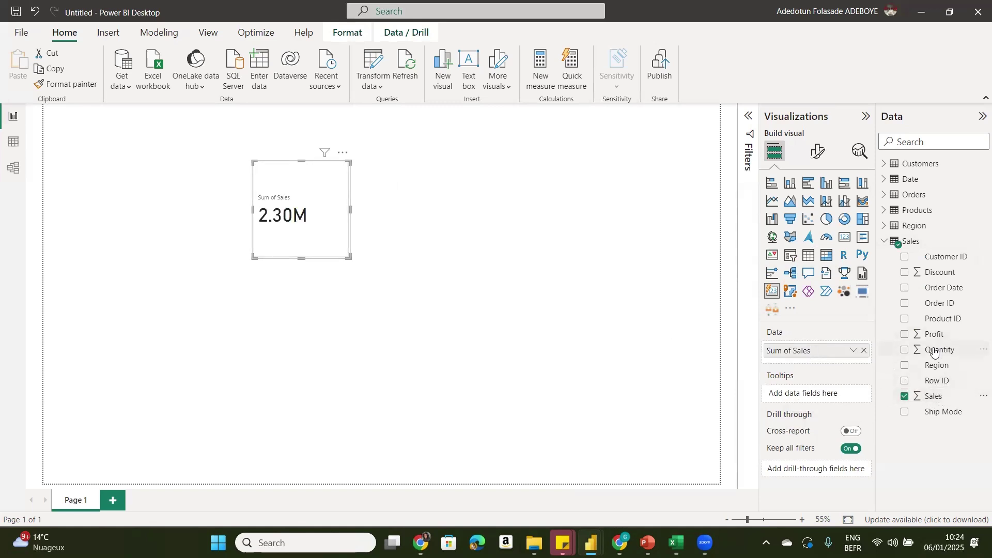
{"action": "left_click_drag", "start_coordinate": [934, 352], "coordinate": [820, 364]}
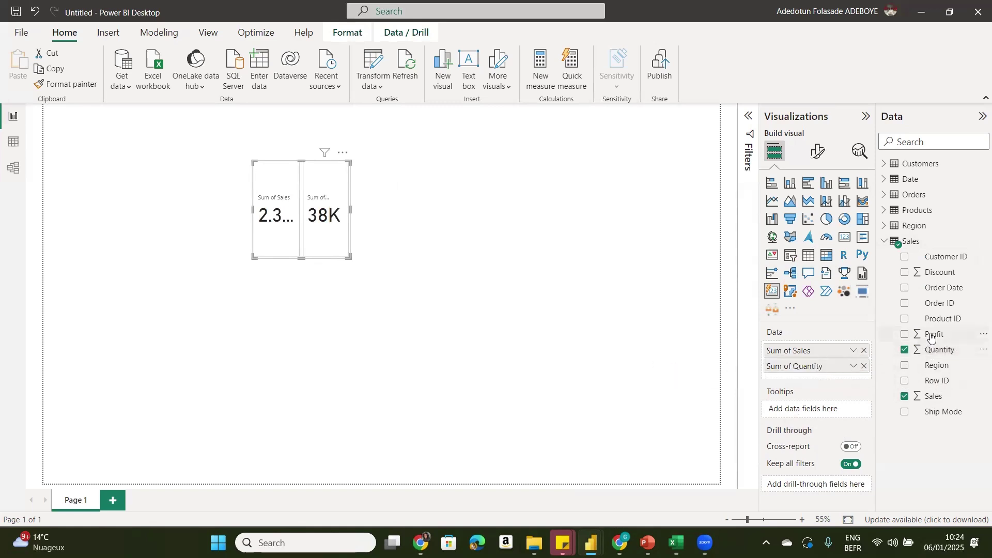
{"action": "left_click_drag", "start_coordinate": [931, 337], "coordinate": [820, 382]}
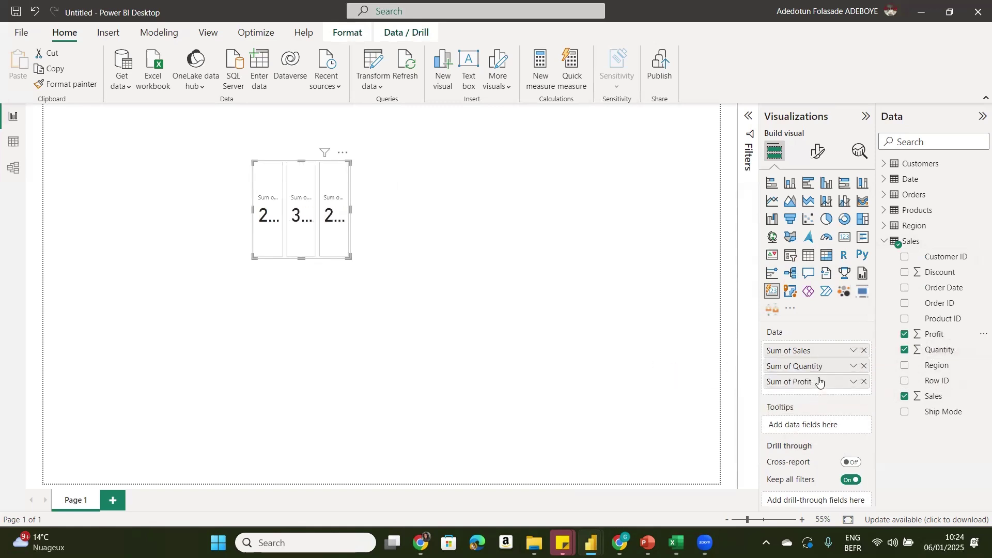
{"action": "left_click", "coordinate": [865, 383]}
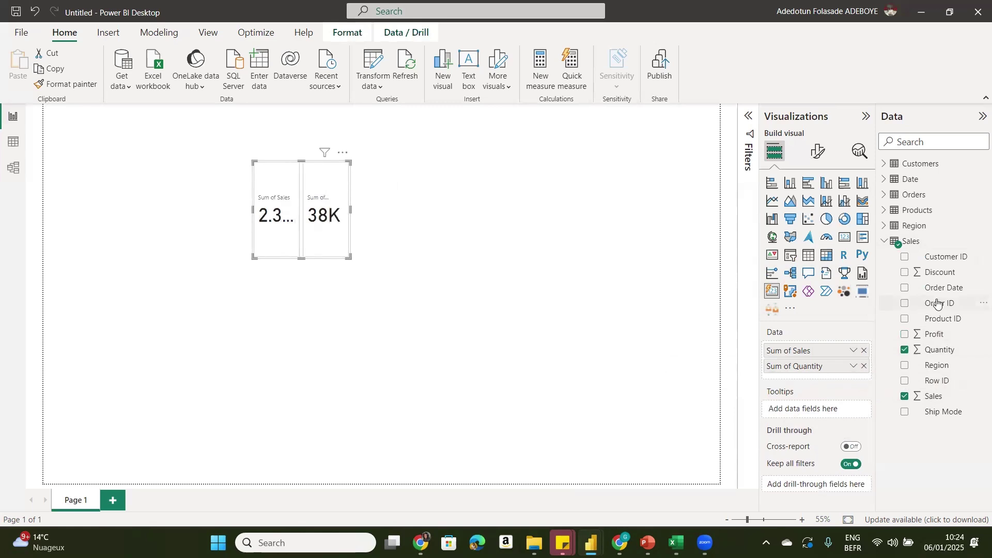
{"action": "left_click_drag", "start_coordinate": [932, 274], "coordinate": [838, 371]}
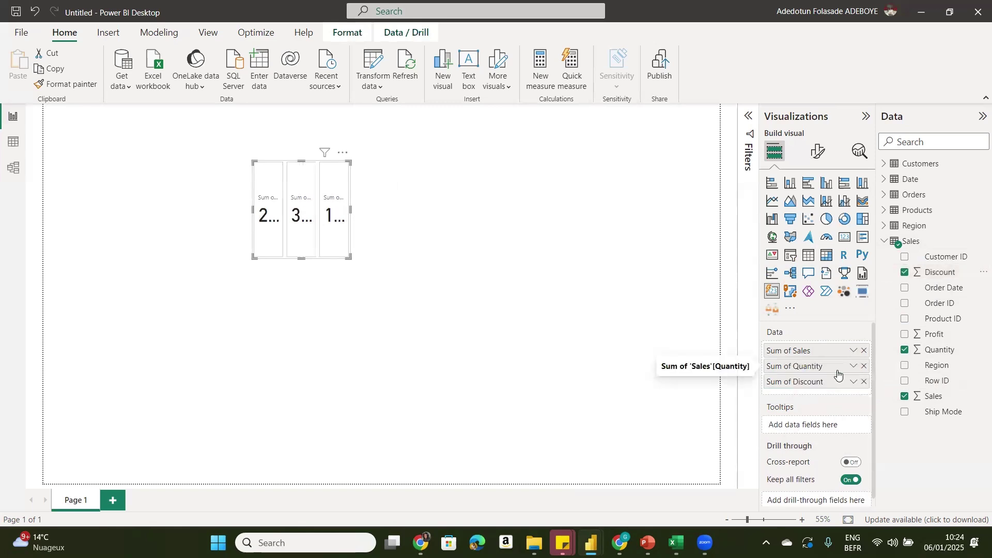
{"action": "left_click_drag", "start_coordinate": [939, 303], "coordinate": [839, 383]}
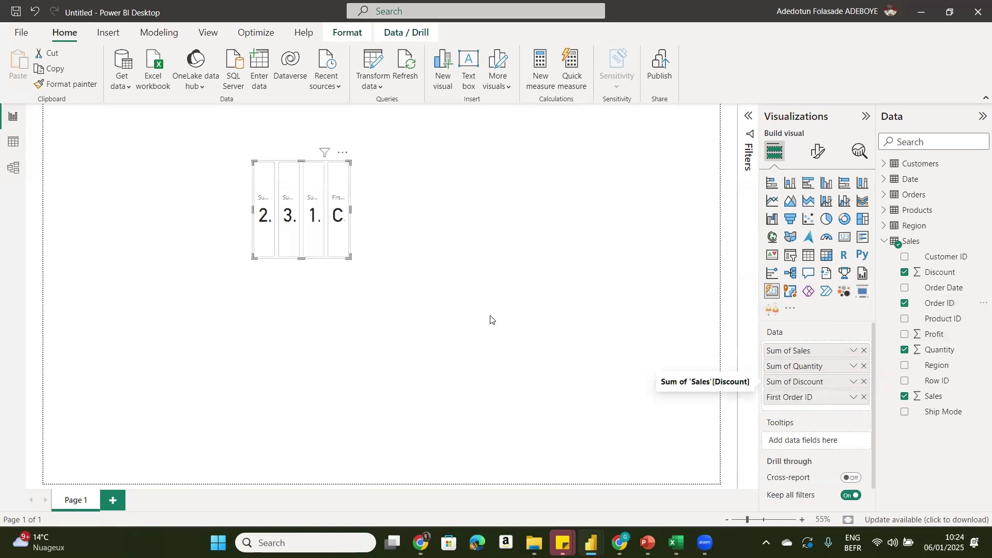
- Widen the card visual so all four cards fit side by side, and move it to the upper part of the page
{"action": "left_click", "coordinate": [351, 212]}
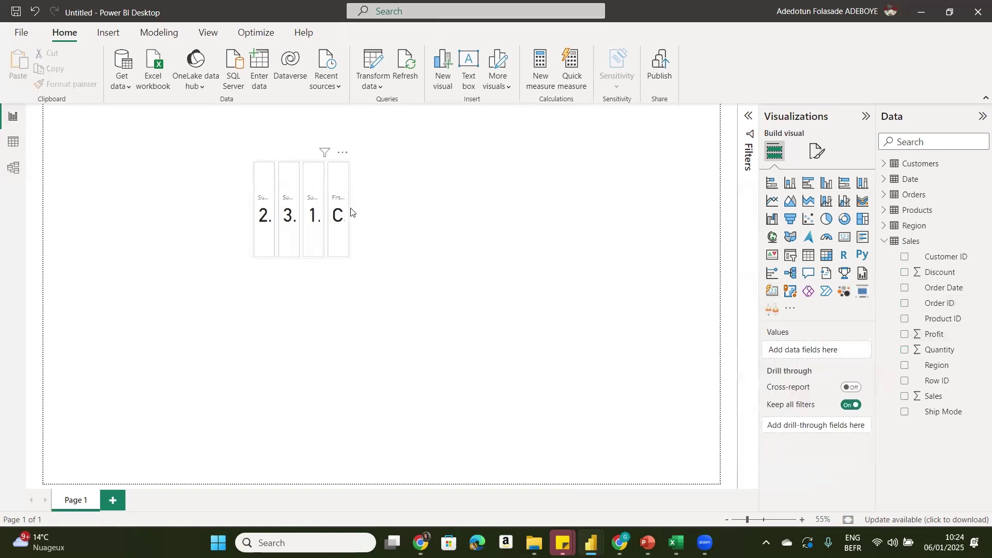
{"action": "left_click", "coordinate": [348, 214]}
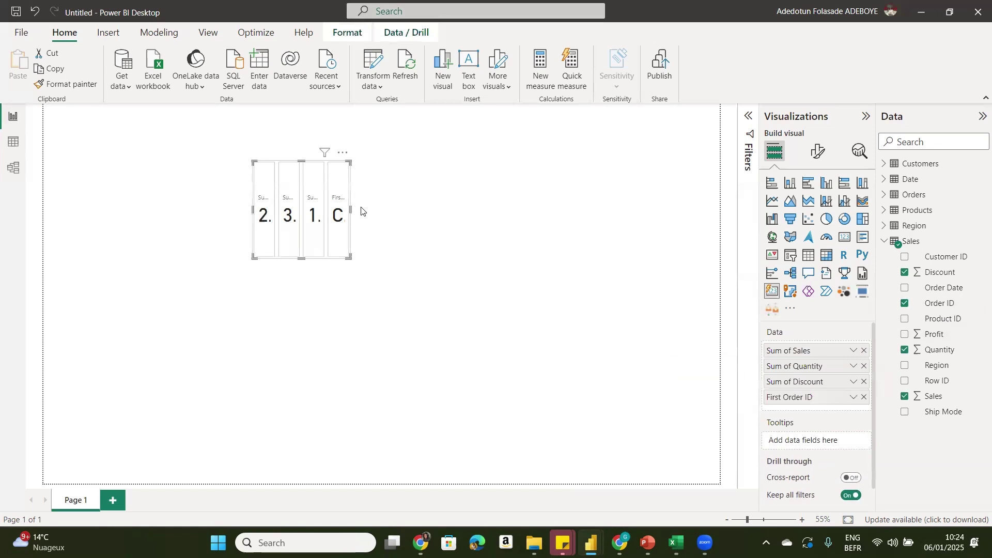
{"action": "left_click_drag", "start_coordinate": [358, 213], "coordinate": [622, 217]}
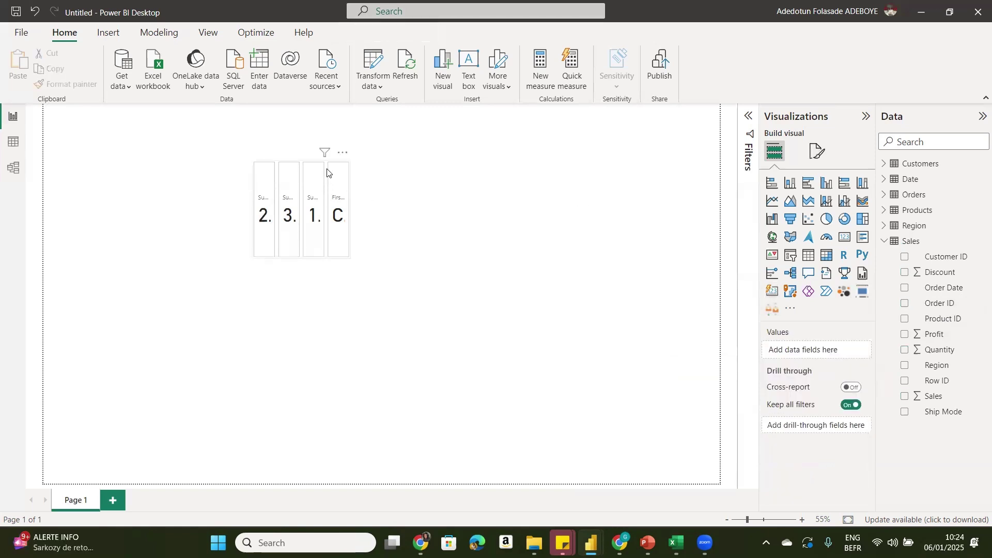
{"action": "left_click", "coordinate": [327, 172]}
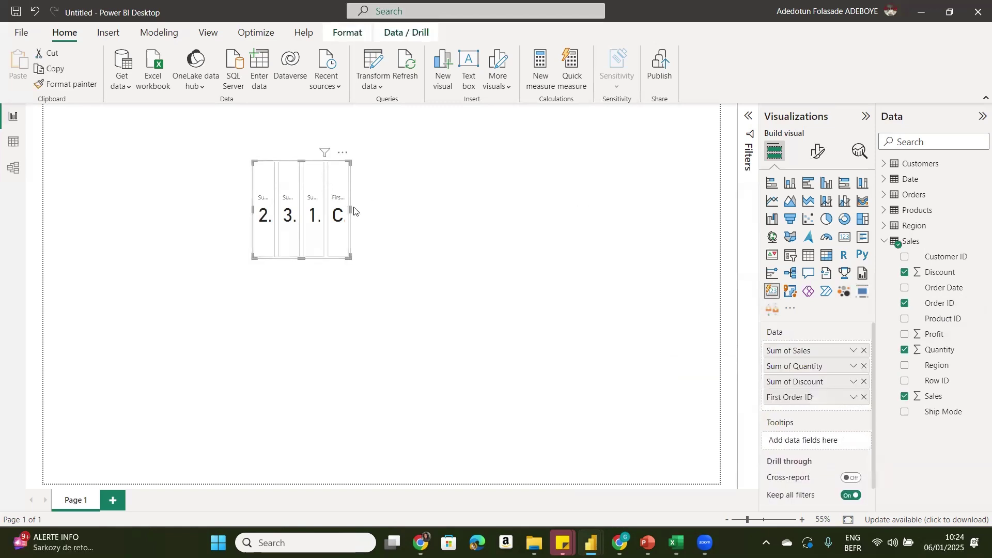
{"action": "left_click_drag", "start_coordinate": [350, 210], "coordinate": [666, 237]}
{"action": "left_click_drag", "start_coordinate": [417, 170], "coordinate": [321, 152]}
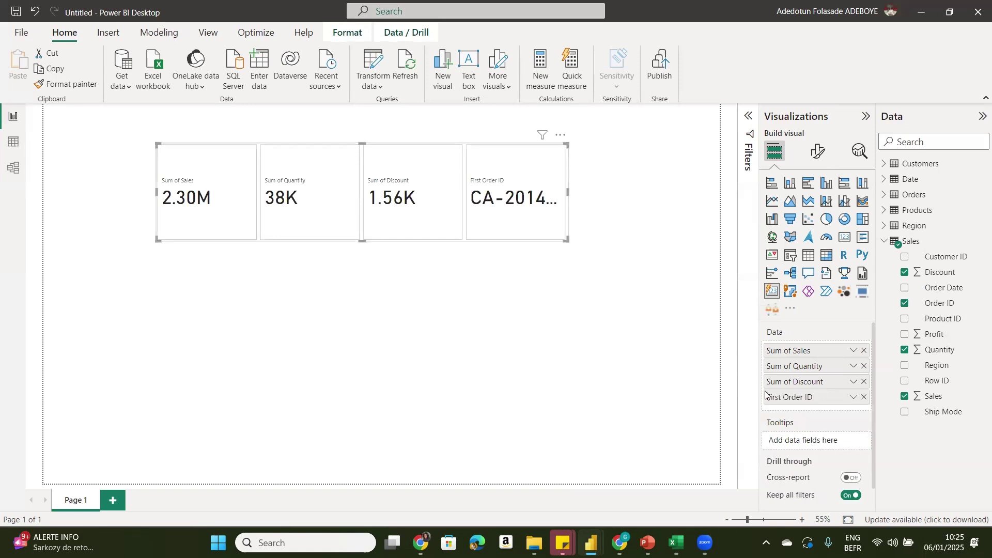
- Summarize the card visual's Order ID field by Count
{"action": "left_click", "coordinate": [853, 399]}
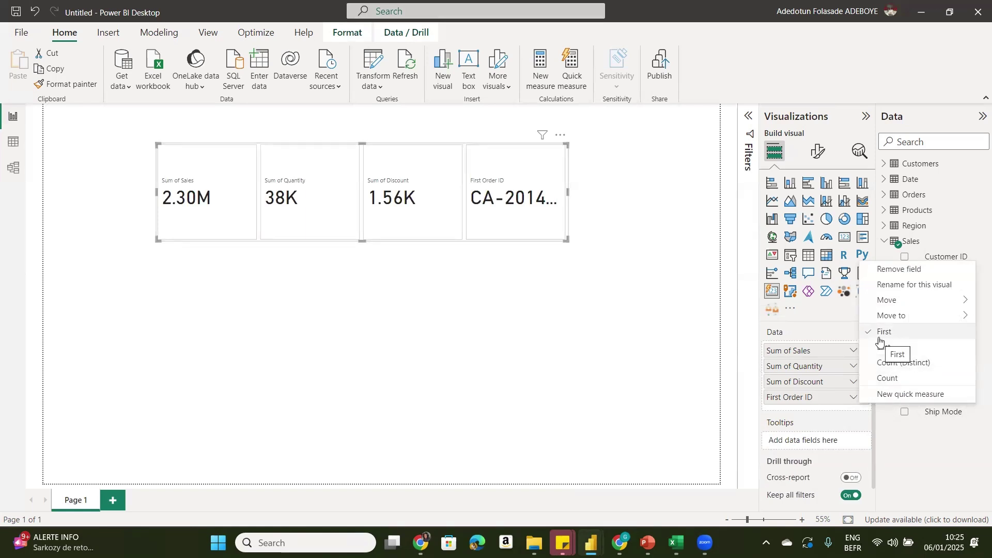
{"action": "left_click", "coordinate": [888, 377]}
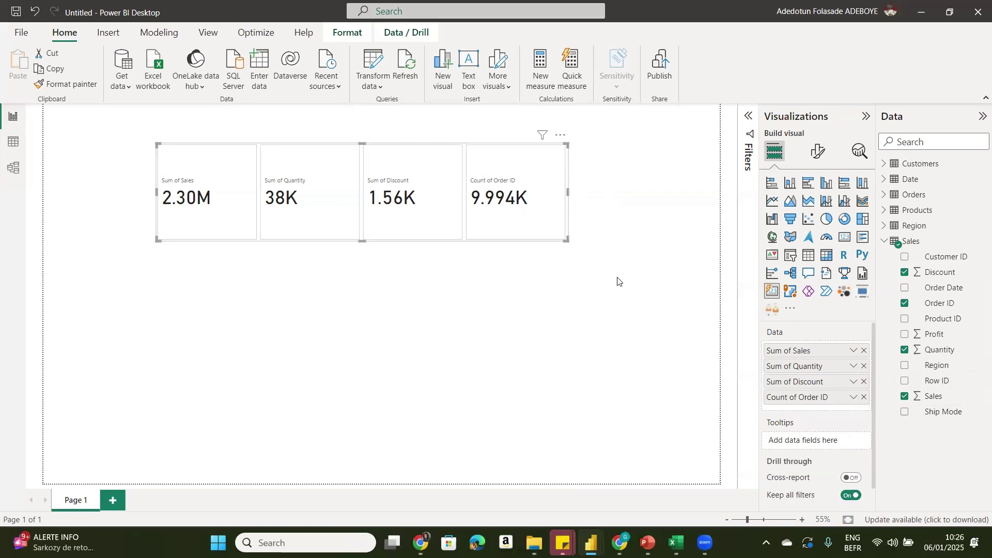
- Compare with the sample dashboard in PowerPoint, and shrink the card visual in the untitled Power BI report to a shorter, slightly narrower strip
{"action": "mouse_move", "coordinate": [650, 538]}
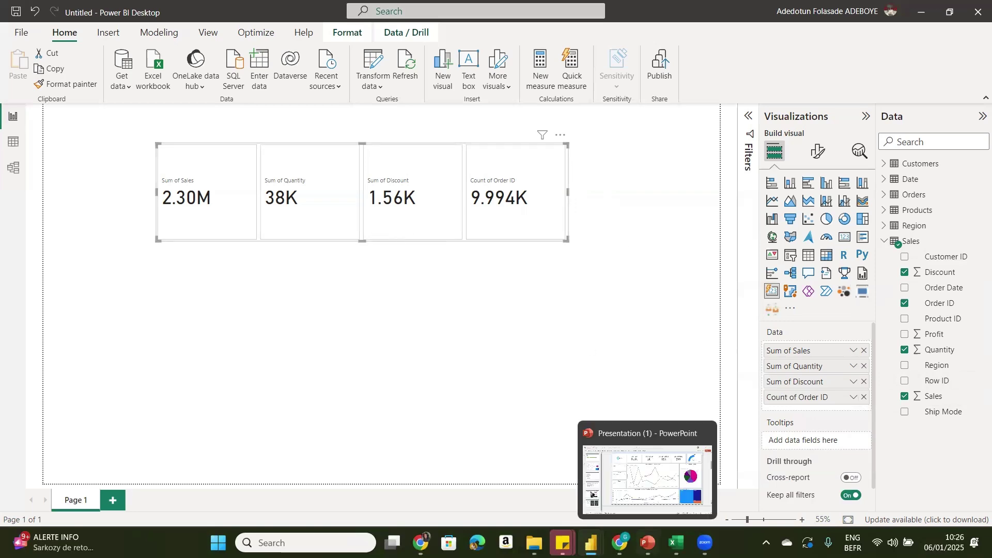
{"action": "left_click", "coordinate": [650, 468]}
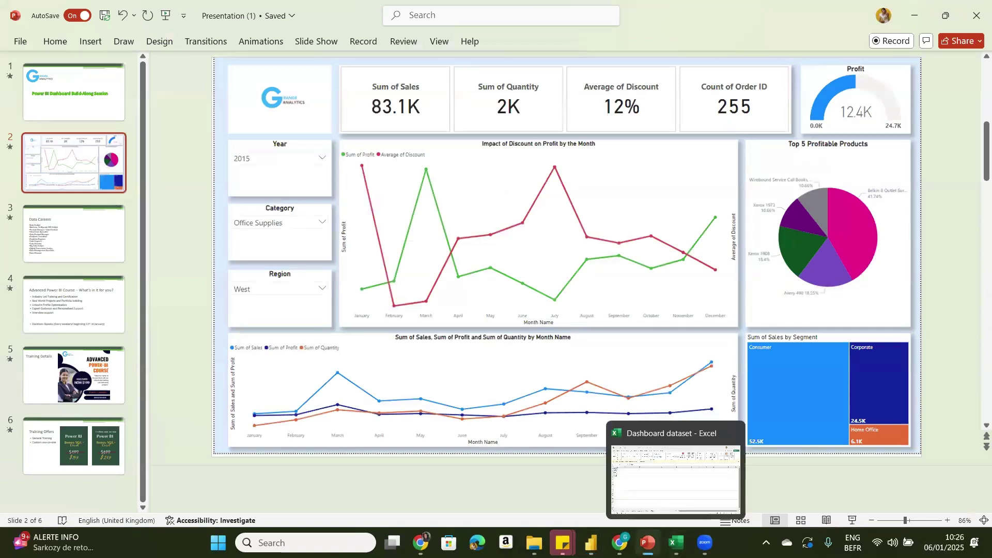
{"action": "mouse_move", "coordinate": [647, 543]}
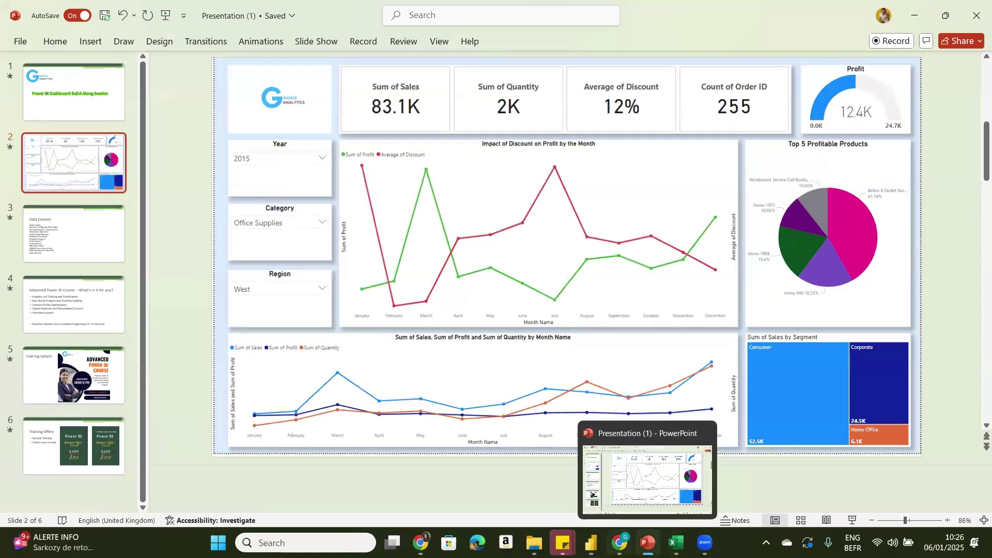
{"action": "mouse_move", "coordinate": [590, 541]}
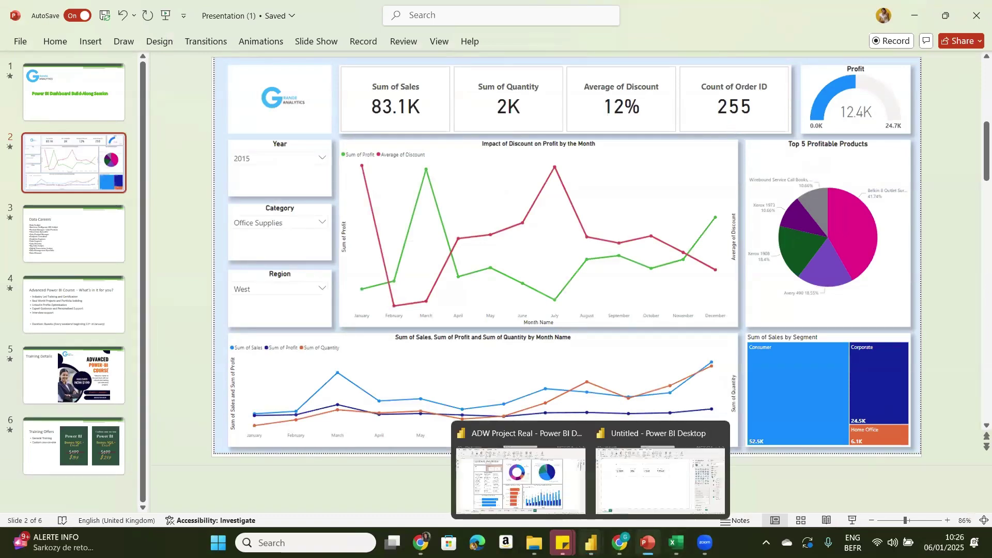
{"action": "left_click", "coordinate": [624, 507]}
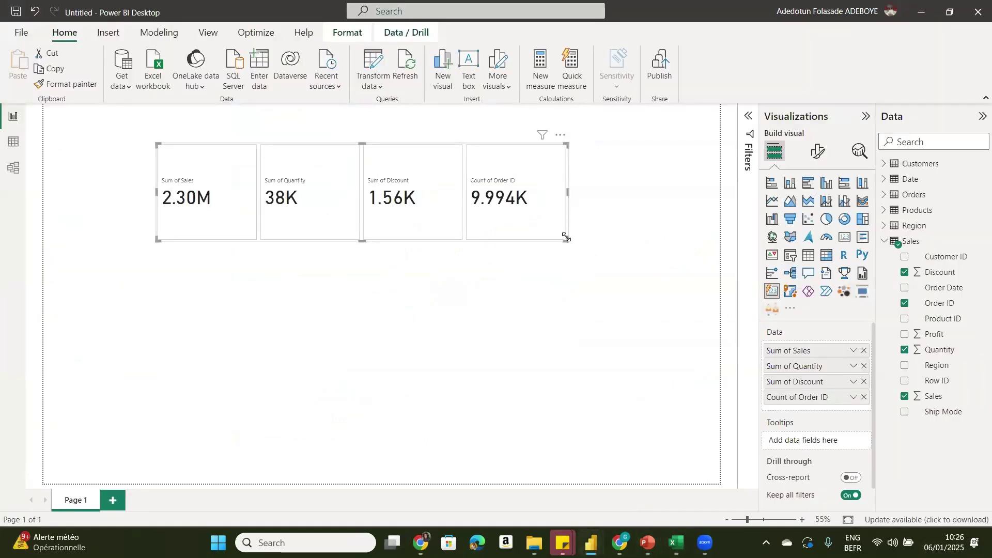
{"action": "left_click_drag", "start_coordinate": [566, 237], "coordinate": [551, 206]}
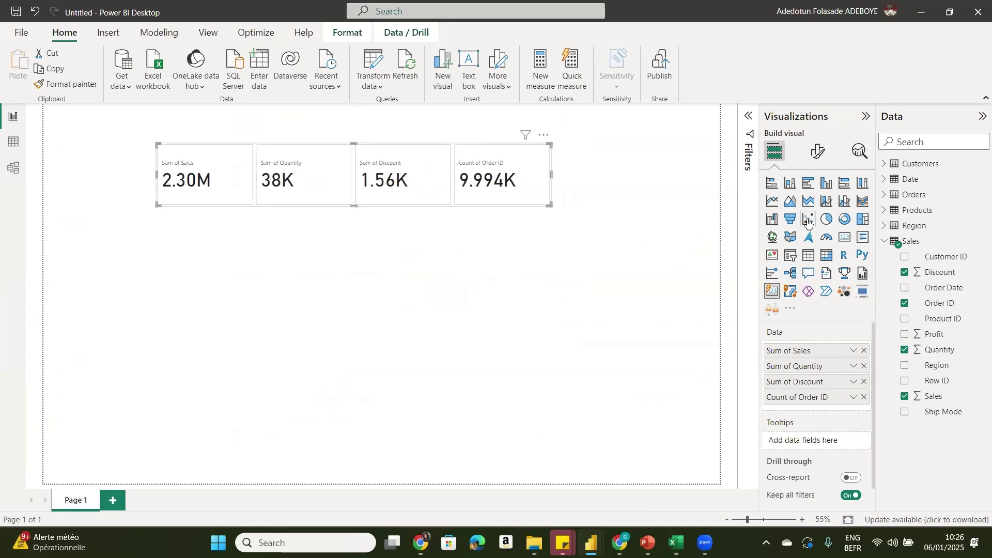
- Set the card visual's callout values to font size 43 and center them horizontally
{"action": "left_click", "coordinate": [821, 154]}
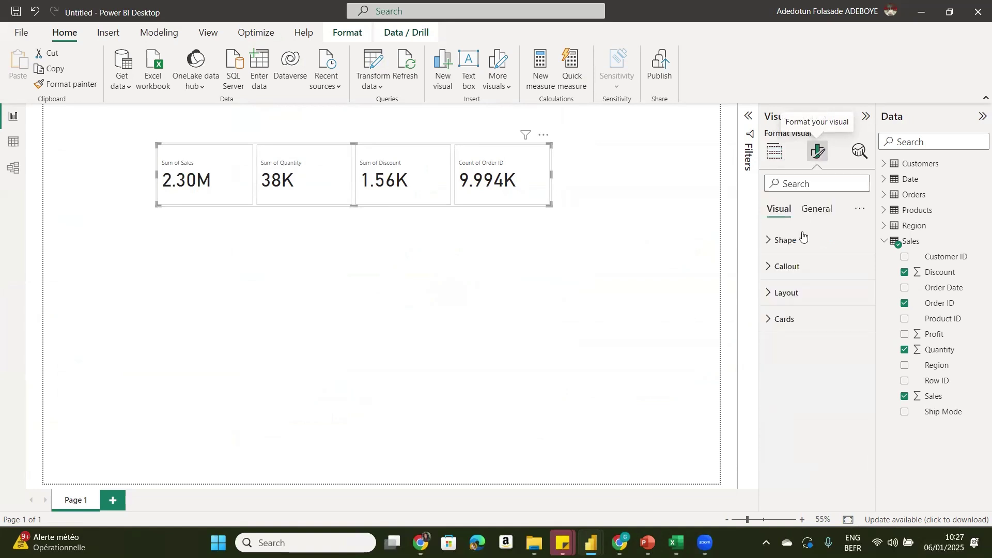
{"action": "left_click", "coordinate": [806, 269]}
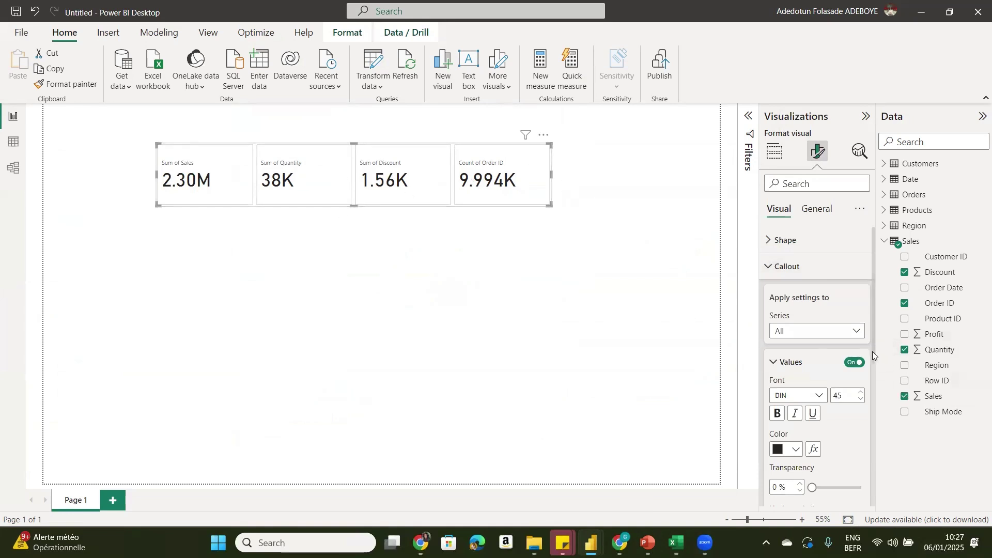
{"action": "left_click_drag", "start_coordinate": [874, 354], "coordinate": [873, 403]}
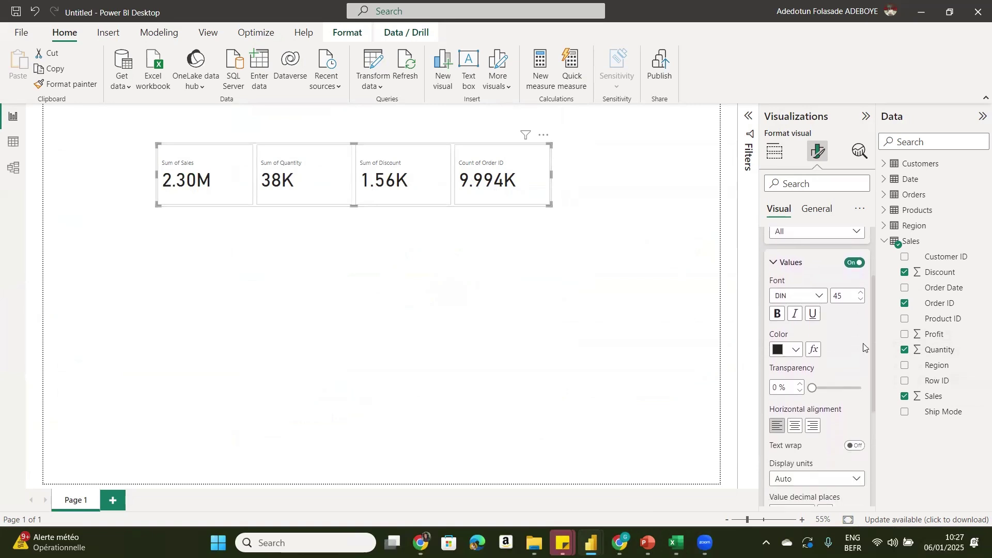
{"action": "left_click", "coordinate": [860, 298]}
{"action": "left_click", "coordinate": [861, 298]}
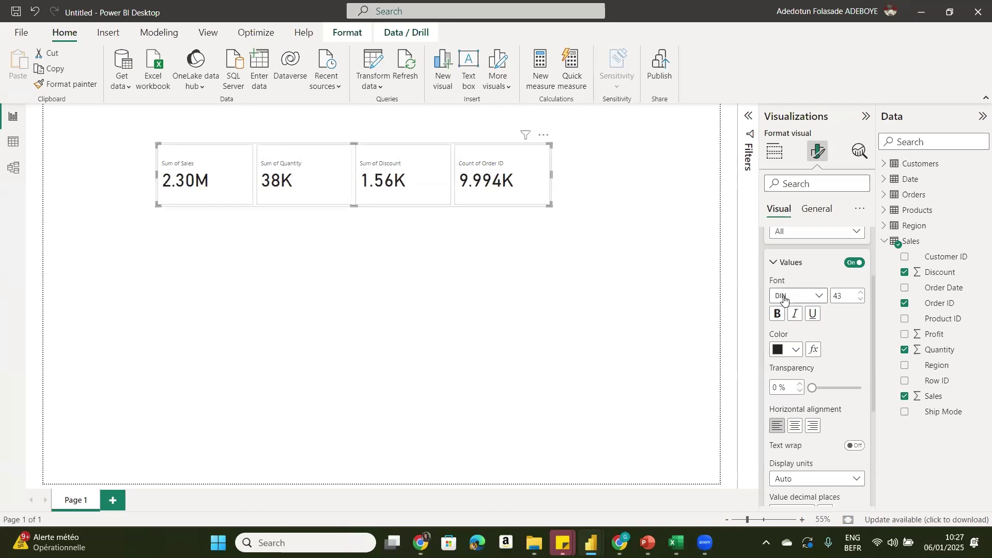
{"action": "left_click", "coordinate": [796, 427]}
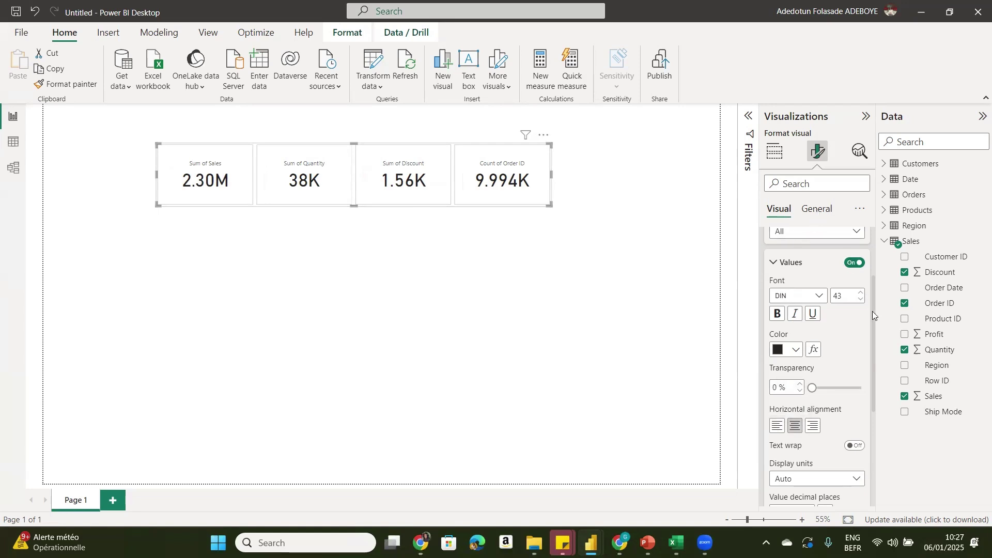
- Set the card visual's labels to font size 14 and make them bold
{"action": "scroll", "coordinate": [871, 311], "scroll_direction": "down", "scroll_amount": 5}
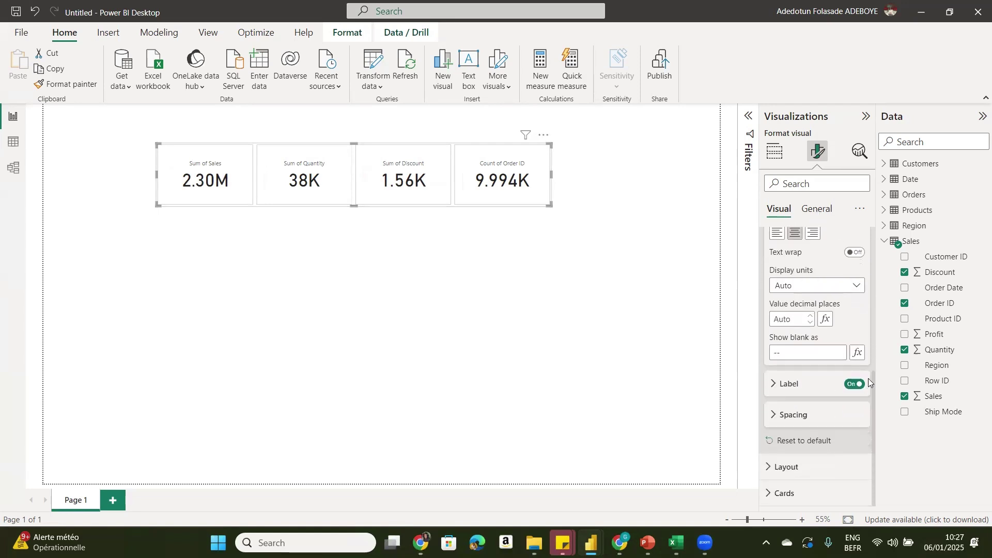
{"action": "left_click_drag", "start_coordinate": [868, 378], "coordinate": [868, 458]}
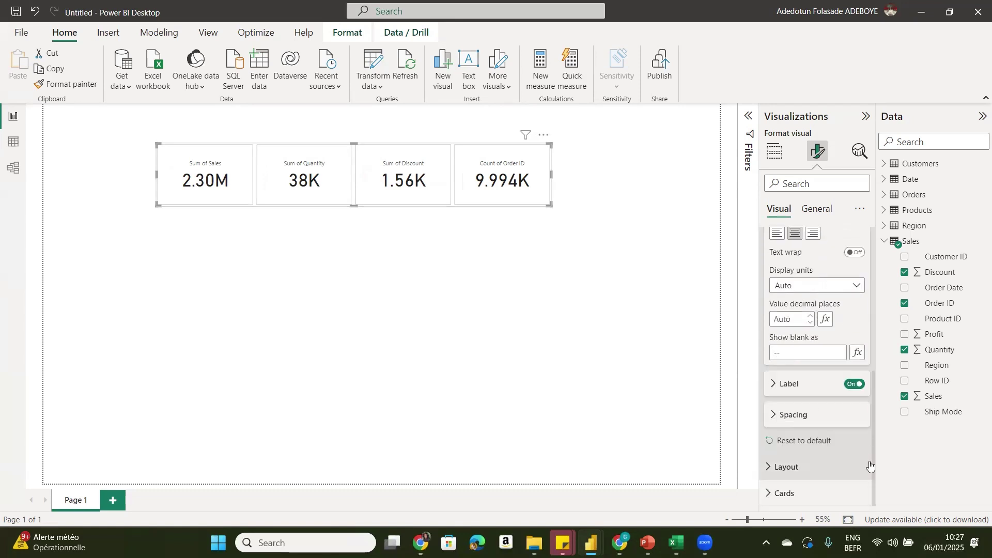
{"action": "left_click", "coordinate": [826, 388]}
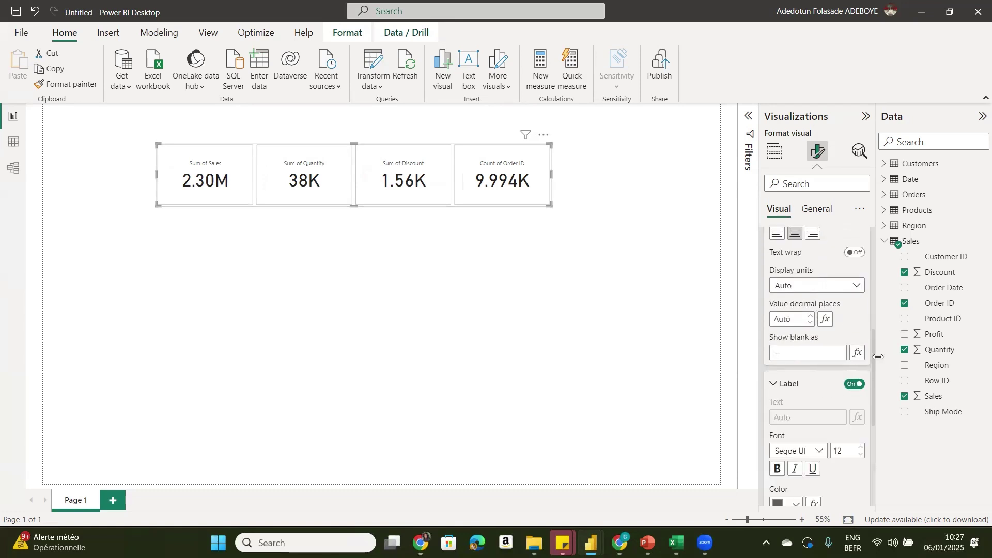
{"action": "left_click_drag", "start_coordinate": [873, 361], "coordinate": [867, 408]}
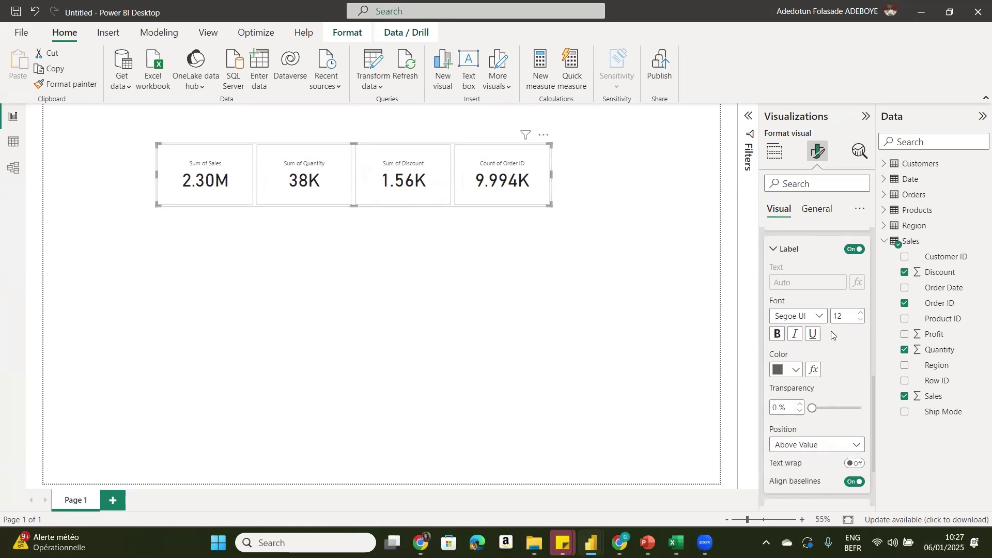
{"action": "left_click", "coordinate": [861, 313]}
{"action": "left_click", "coordinate": [862, 313]}
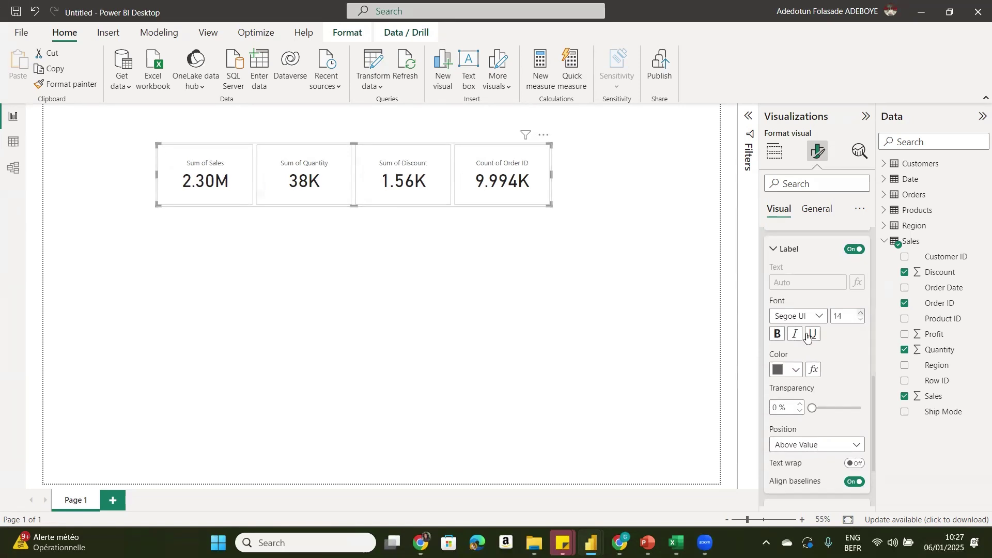
{"action": "left_click", "coordinate": [778, 338]}
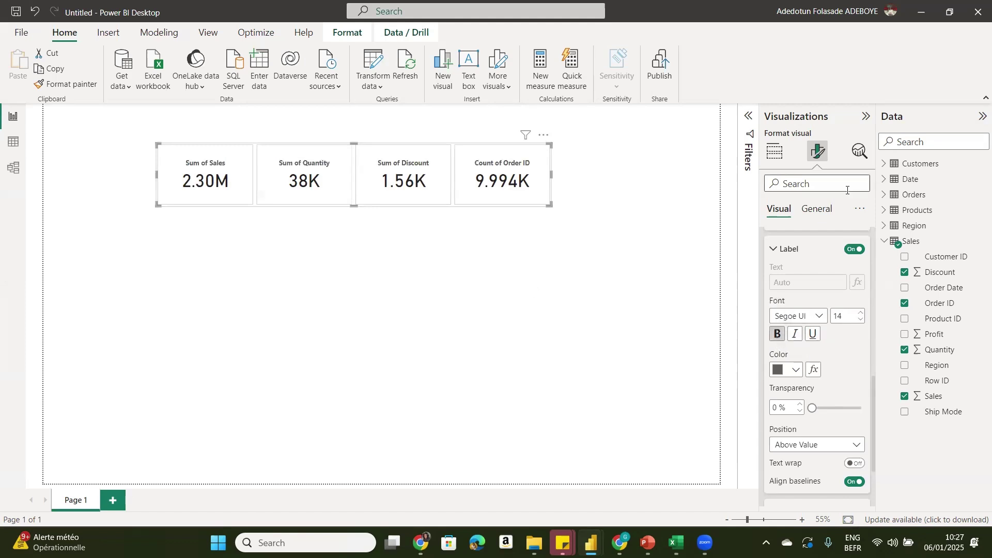
- Turn on the shadow effect for the whole card visual
{"action": "left_click", "coordinate": [825, 209]}
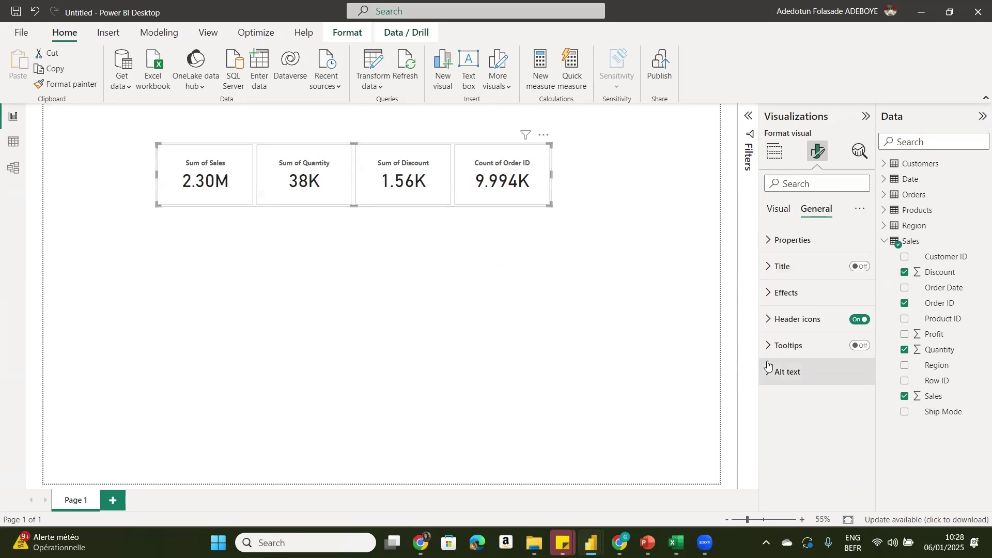
{"action": "left_click", "coordinate": [794, 292]}
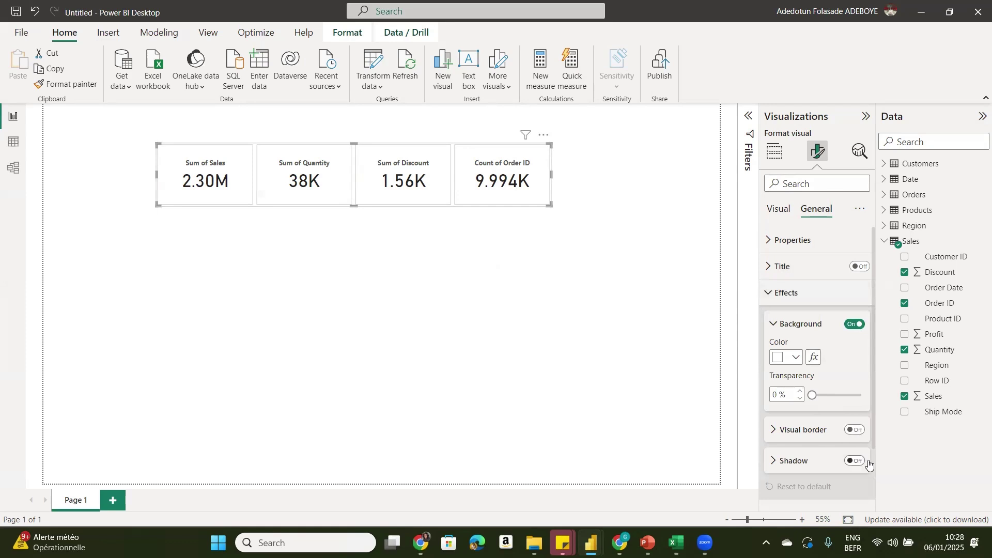
{"action": "scroll", "coordinate": [873, 467], "scroll_direction": "down", "scroll_amount": 2}
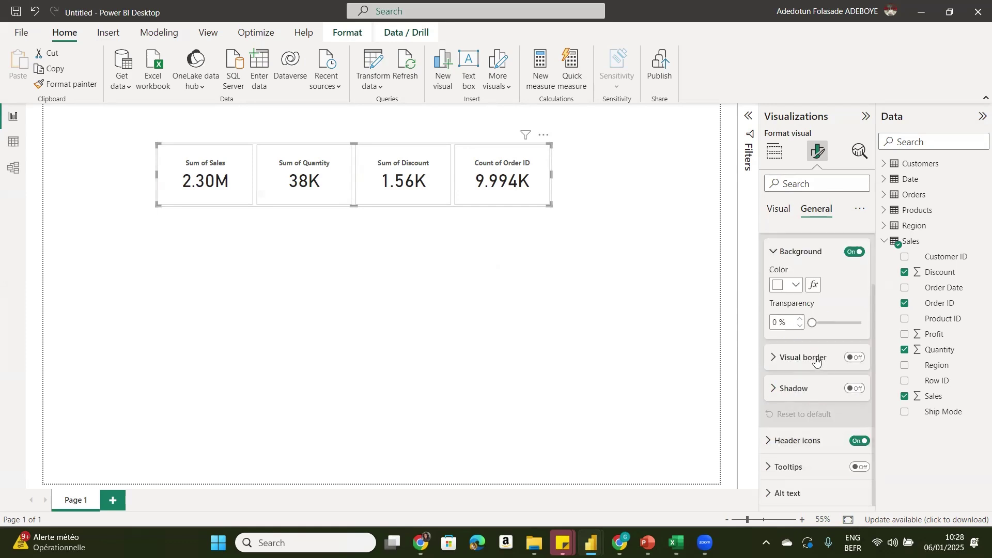
{"action": "left_click", "coordinate": [854, 389]}
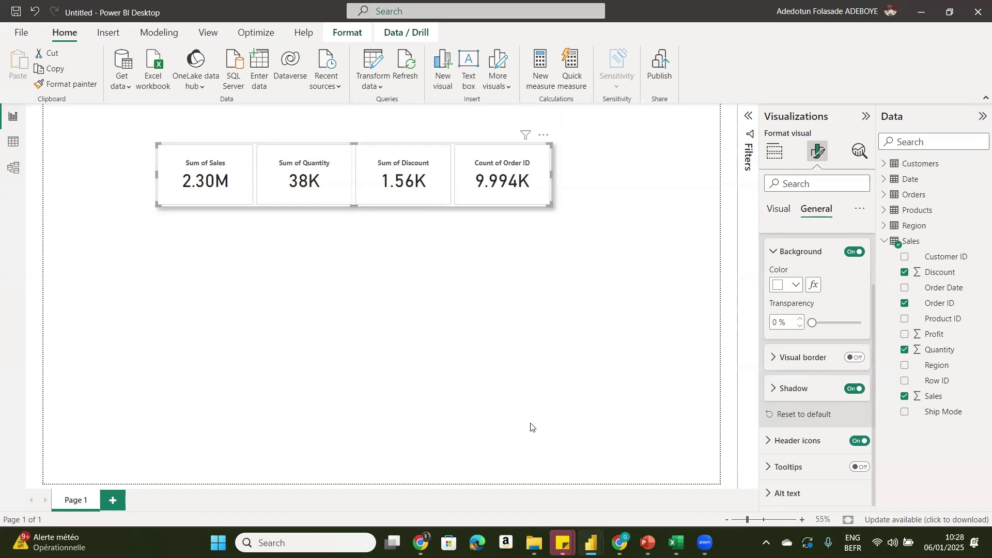
- Try a visual border around the card visual, and turn it off again
{"action": "left_click", "coordinate": [853, 358]}
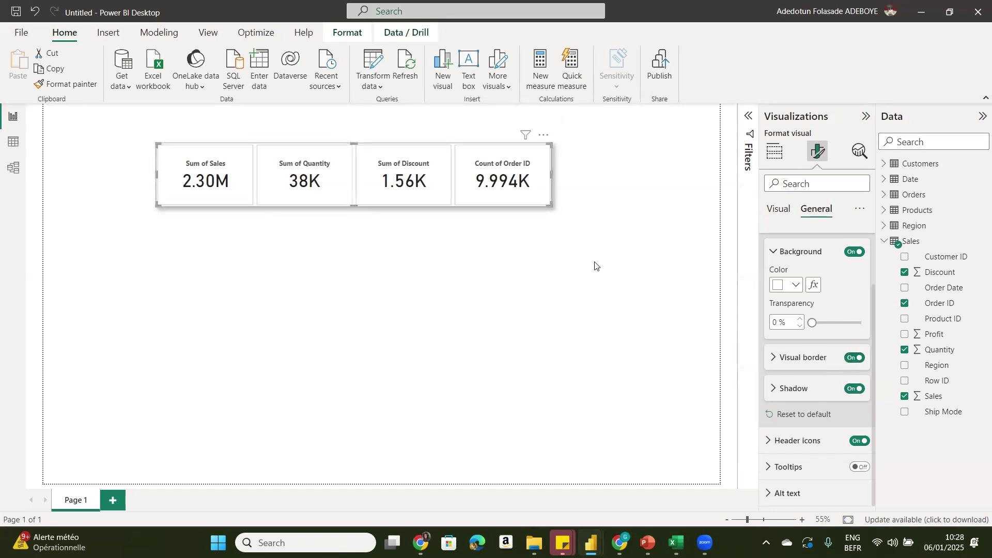
{"action": "left_click", "coordinate": [567, 213]}
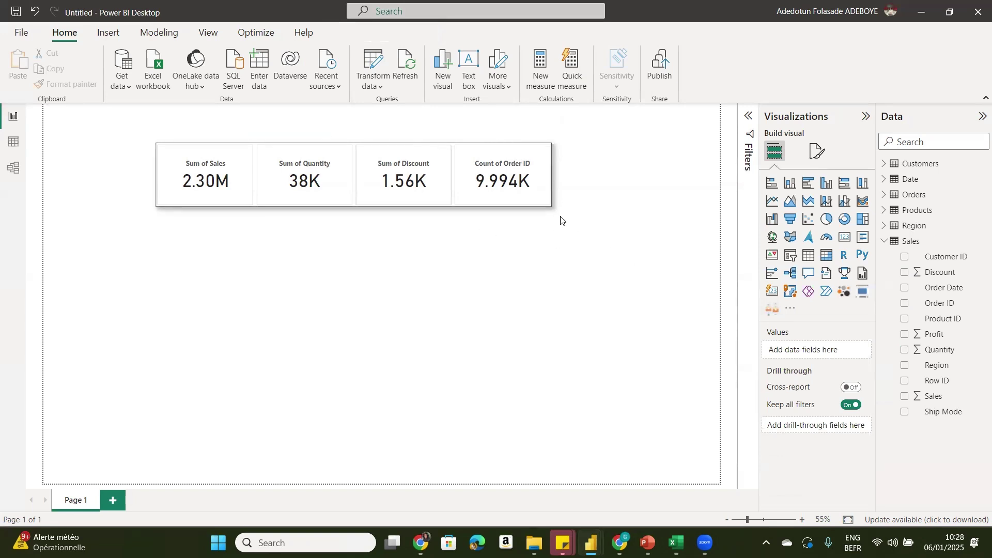
{"action": "left_click", "coordinate": [541, 202]}
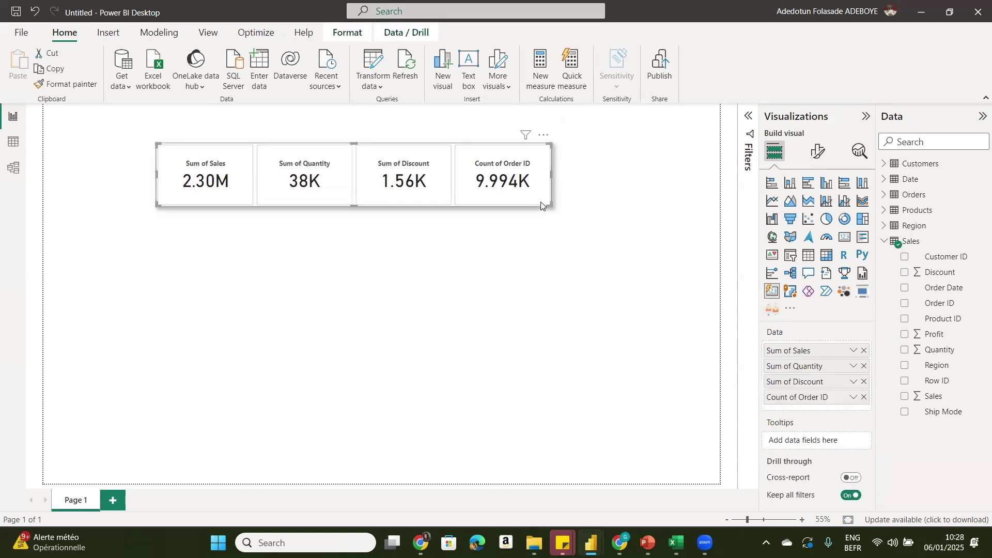
{"action": "left_click", "coordinate": [817, 152]}
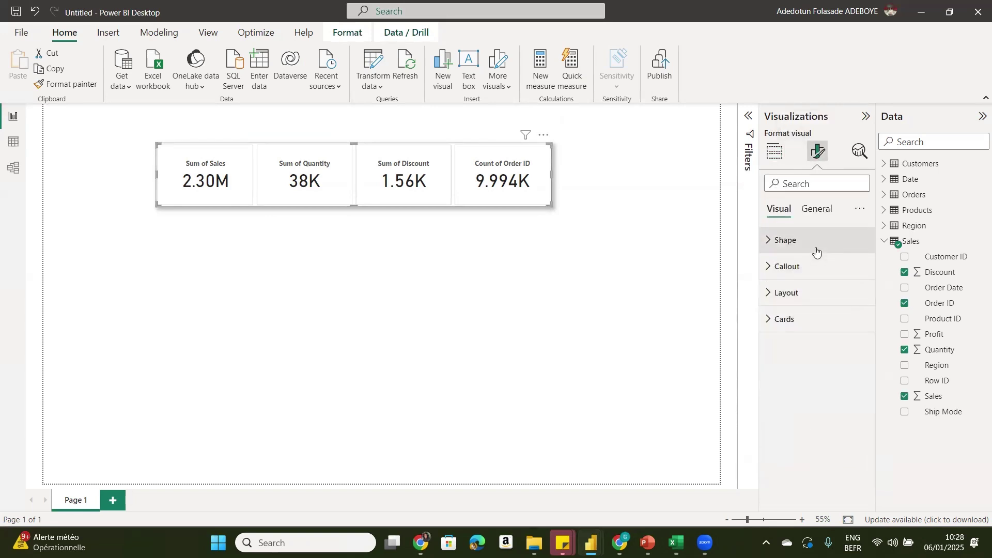
{"action": "left_click", "coordinate": [821, 213]}
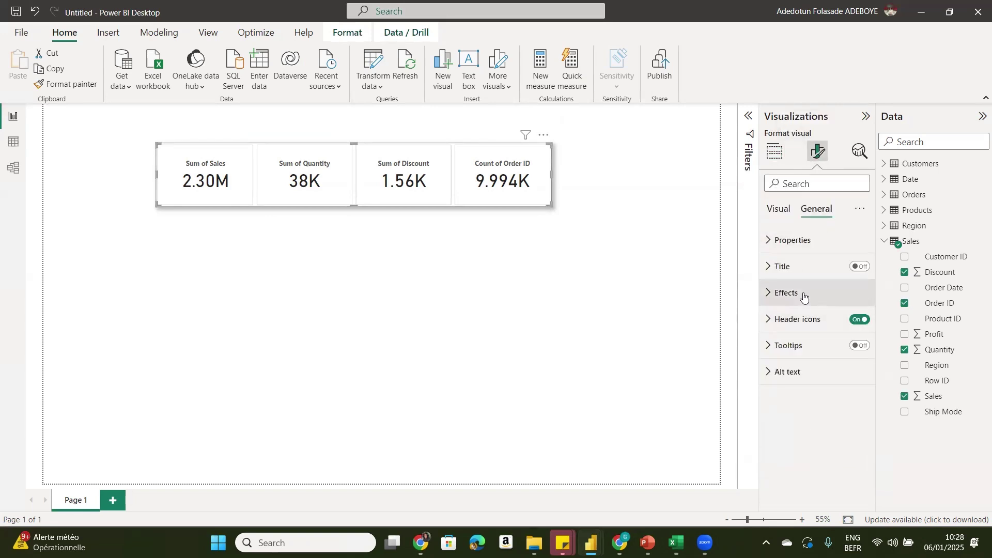
{"action": "left_click", "coordinate": [808, 293]}
{"action": "left_click", "coordinate": [853, 430]}
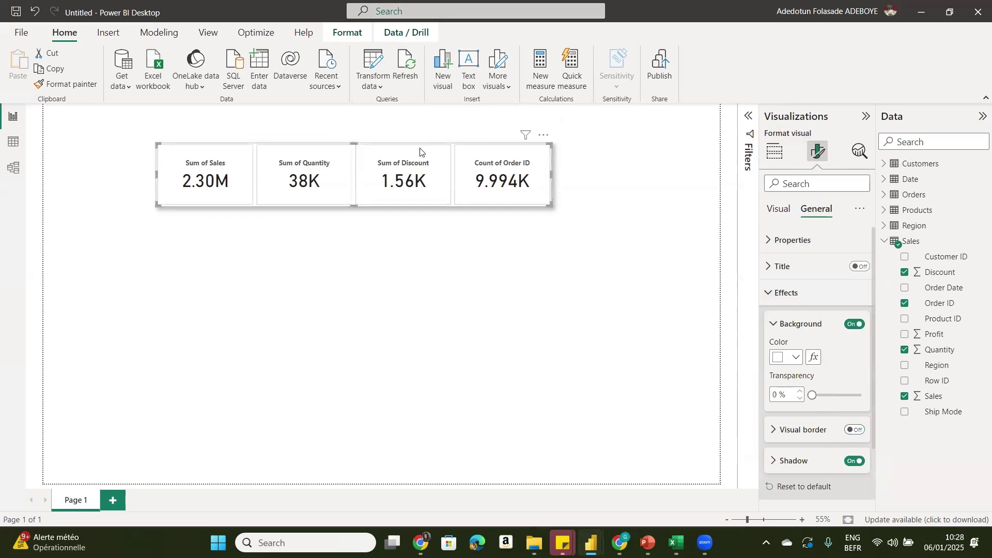
{"action": "left_click", "coordinate": [410, 270]}
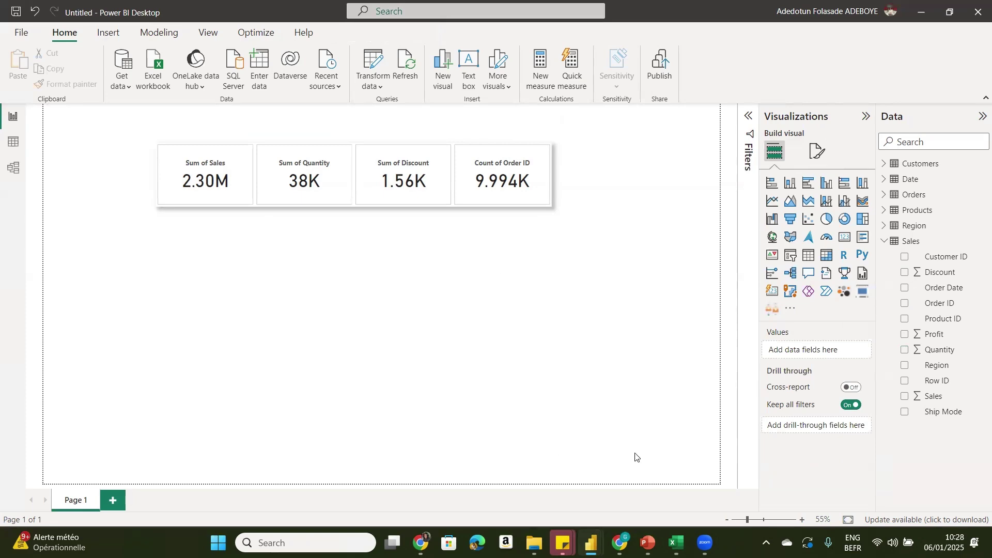
- Check the sample dashboard in PowerPoint, and add a gauge visual below the Discount and Order ID cards in the untitled Power BI report
{"action": "mouse_move", "coordinate": [648, 541]}
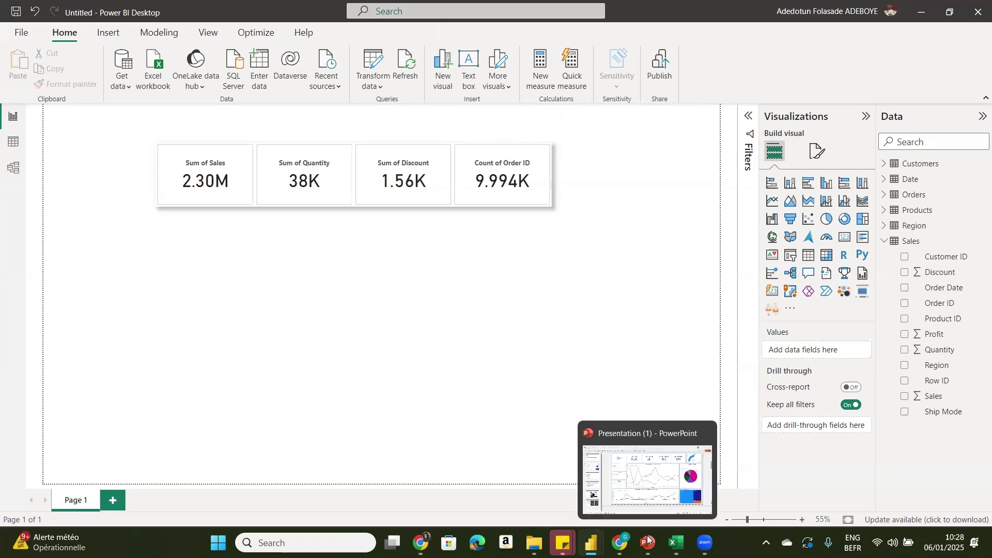
{"action": "left_click", "coordinate": [647, 480]}
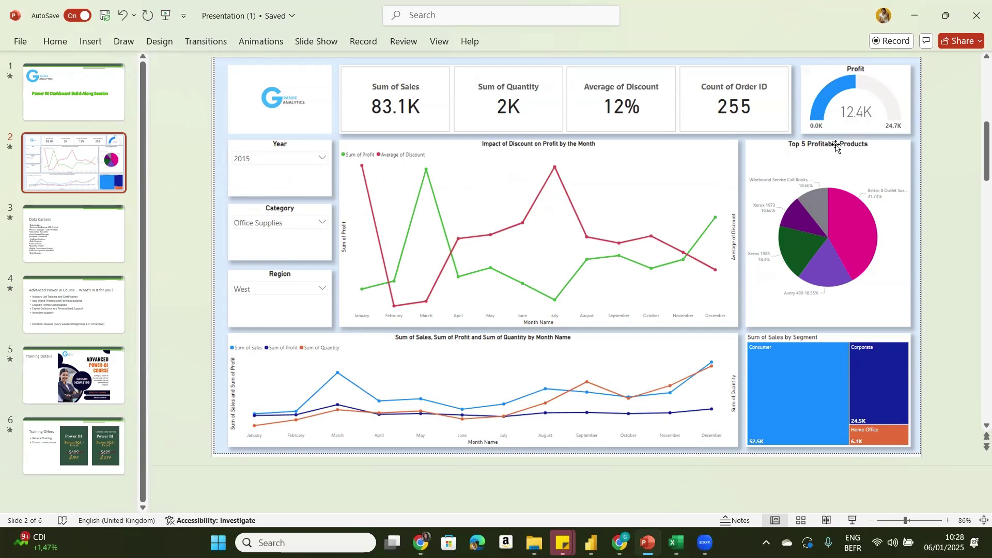
{"action": "mouse_move", "coordinate": [647, 542]}
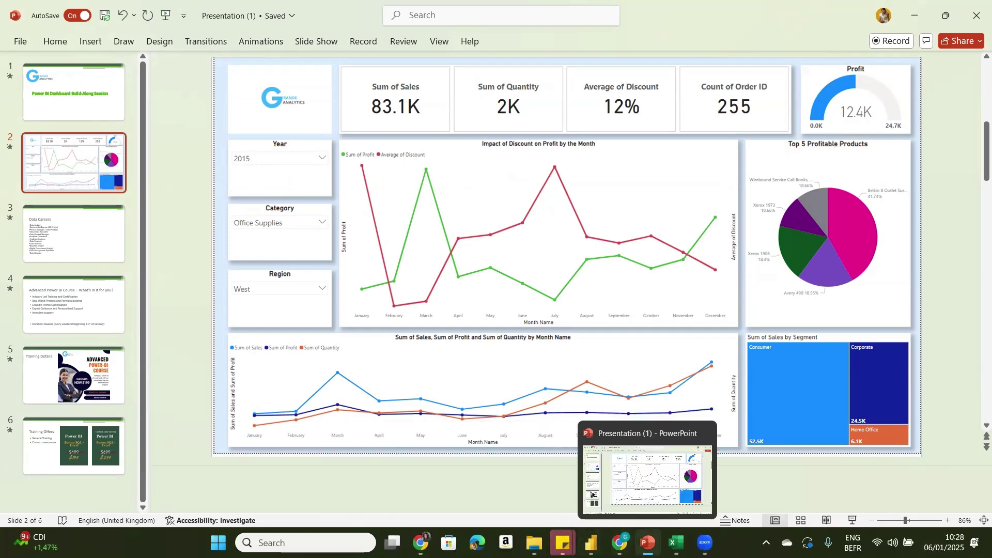
{"action": "mouse_move", "coordinate": [591, 542]}
{"action": "left_click", "coordinate": [625, 496]}
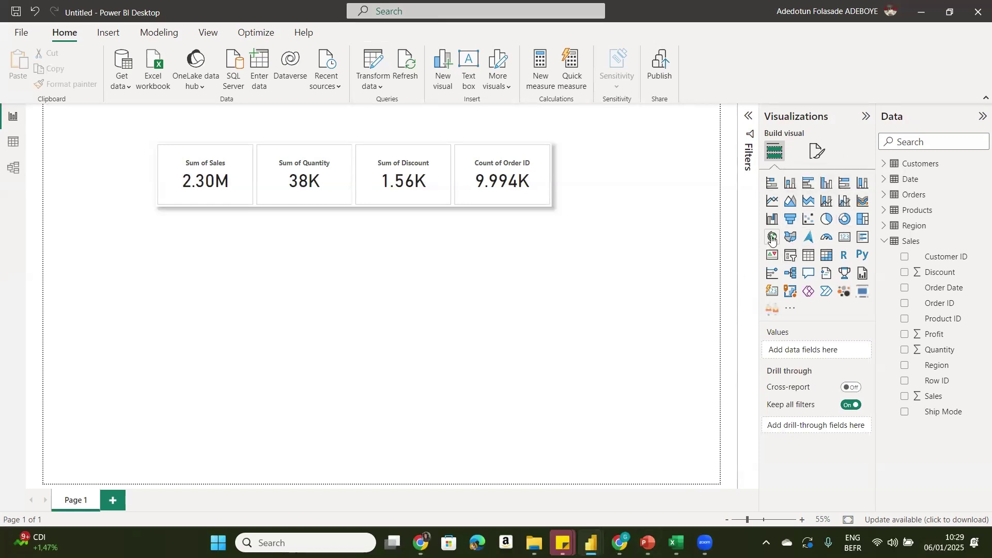
{"action": "left_click", "coordinate": [825, 238]}
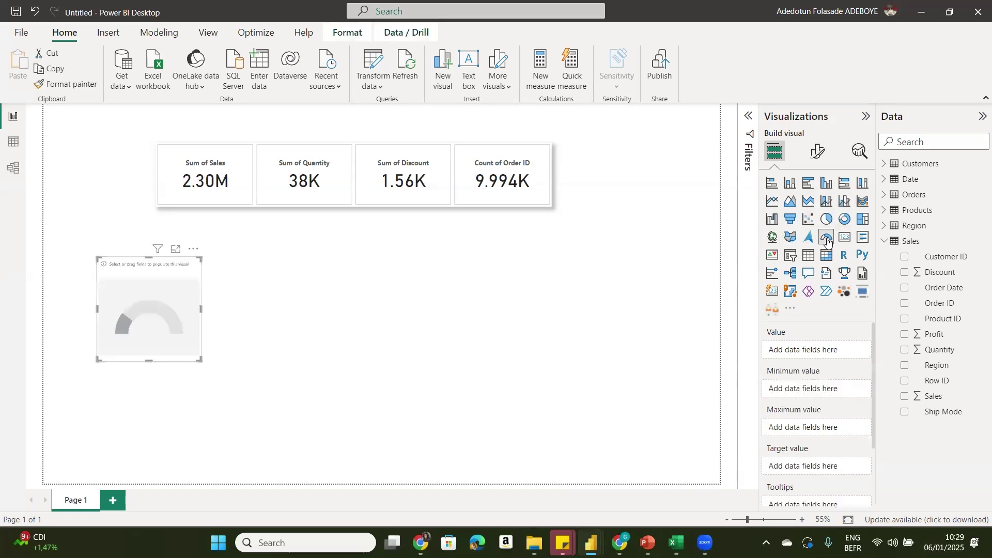
{"action": "left_click_drag", "start_coordinate": [190, 292], "coordinate": [535, 296]}
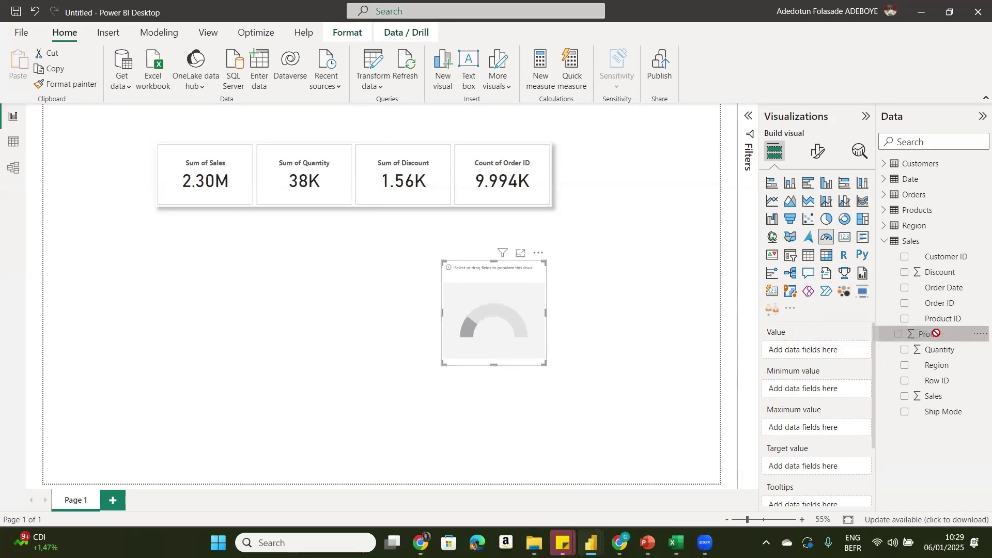
- Use the Sales table's Profit field as the gauge's value
{"action": "left_click_drag", "start_coordinate": [944, 336], "coordinate": [831, 349]}
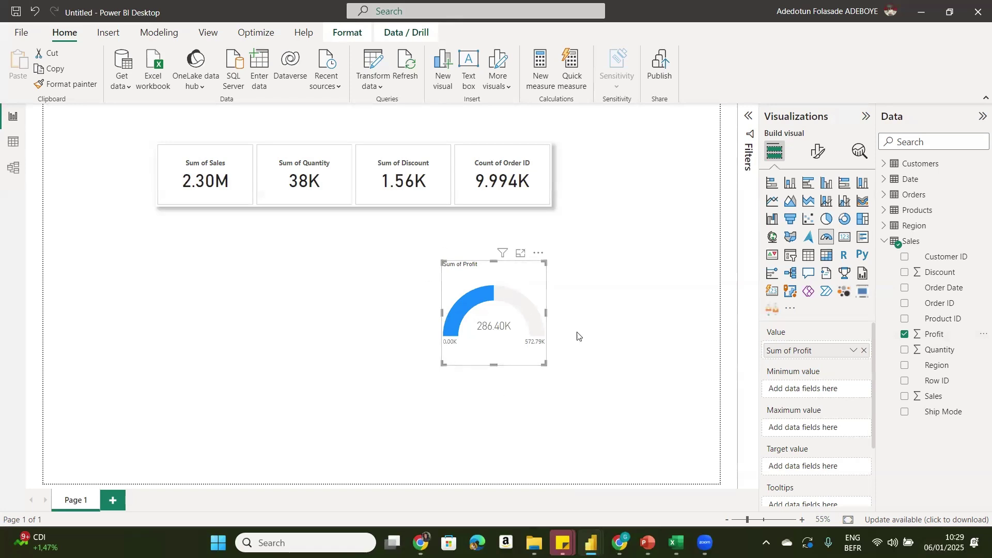
{"action": "mouse_move", "coordinate": [536, 324]}
{"action": "mouse_move", "coordinate": [476, 294]}
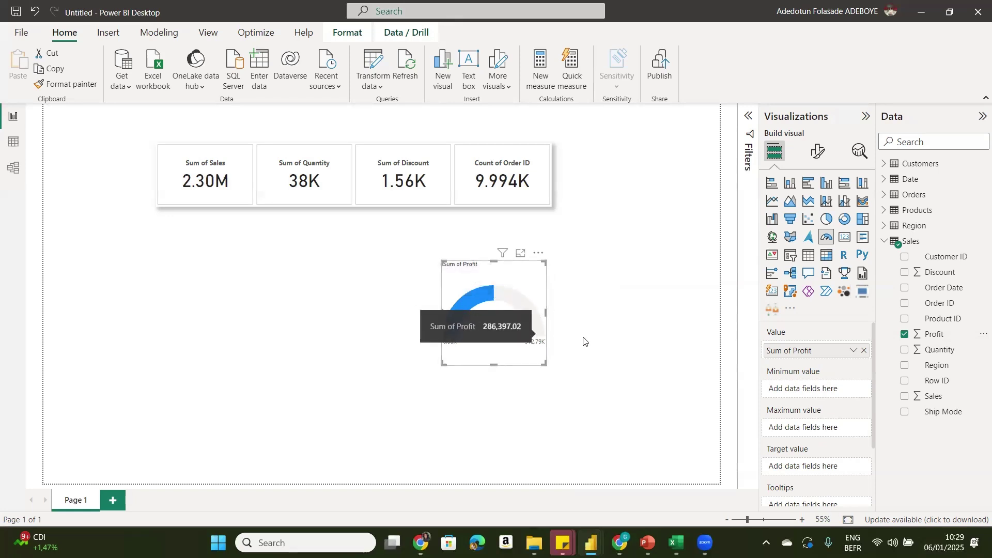
- Set the decimal places of the gauge's data labels to 0, keeping the display units on Auto
{"action": "left_click", "coordinate": [827, 151]}
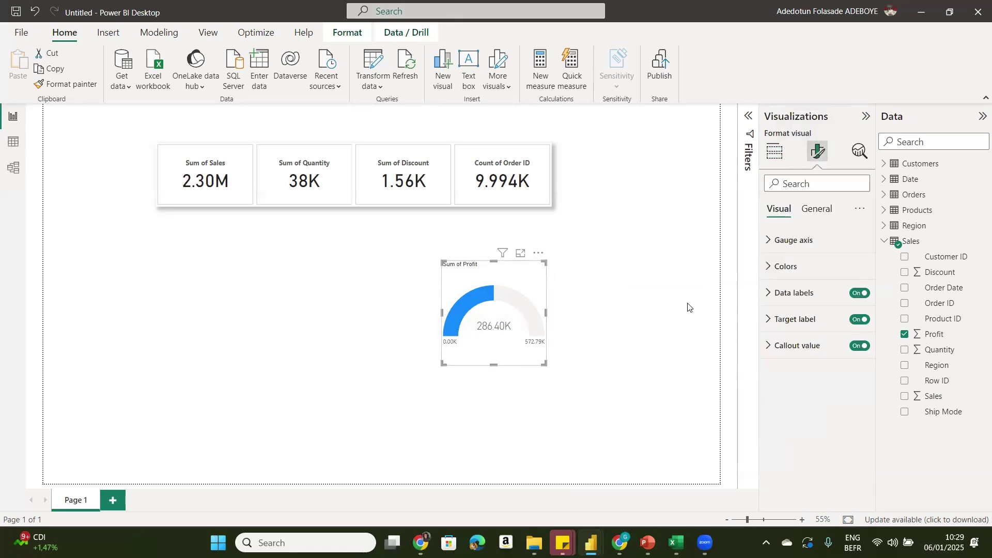
{"action": "left_click", "coordinate": [766, 295]}
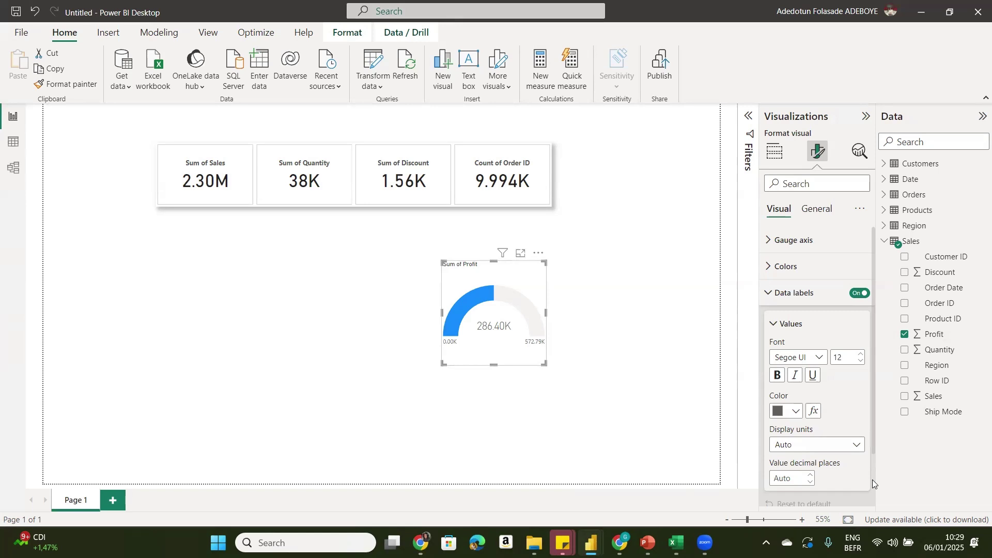
{"action": "scroll", "coordinate": [872, 479], "scroll_direction": "down", "scroll_amount": 1}
{"action": "left_click", "coordinate": [856, 386]}
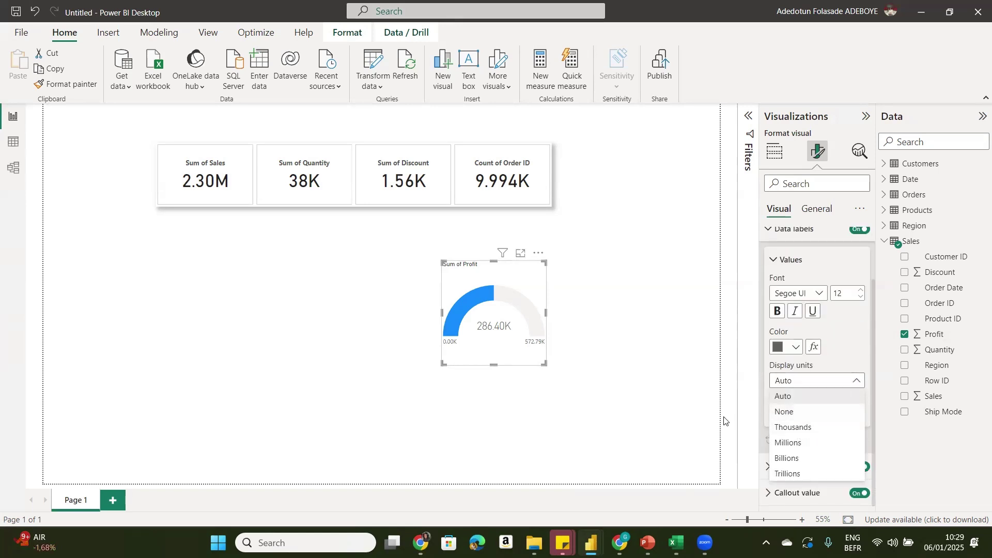
{"action": "left_click", "coordinate": [749, 422]}
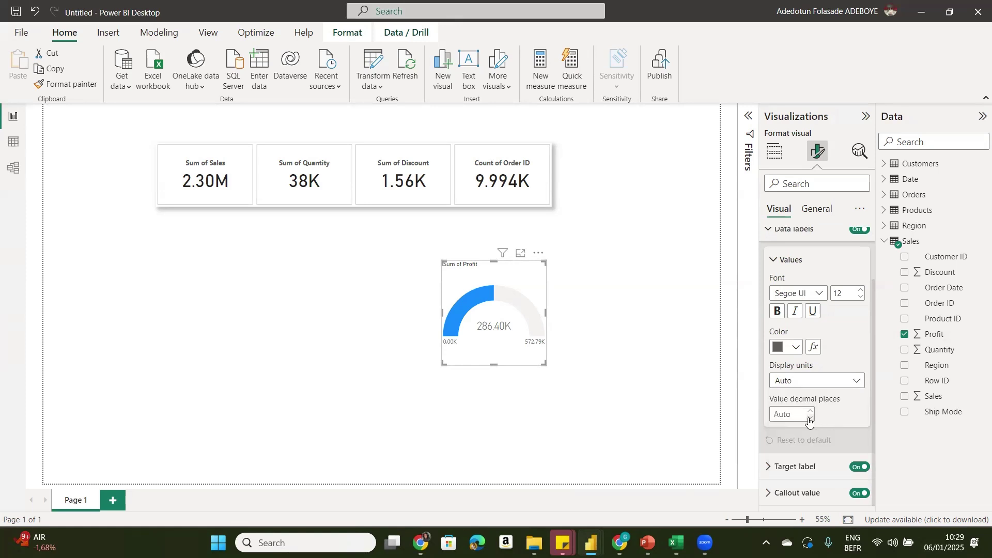
{"action": "left_click", "coordinate": [810, 419]}
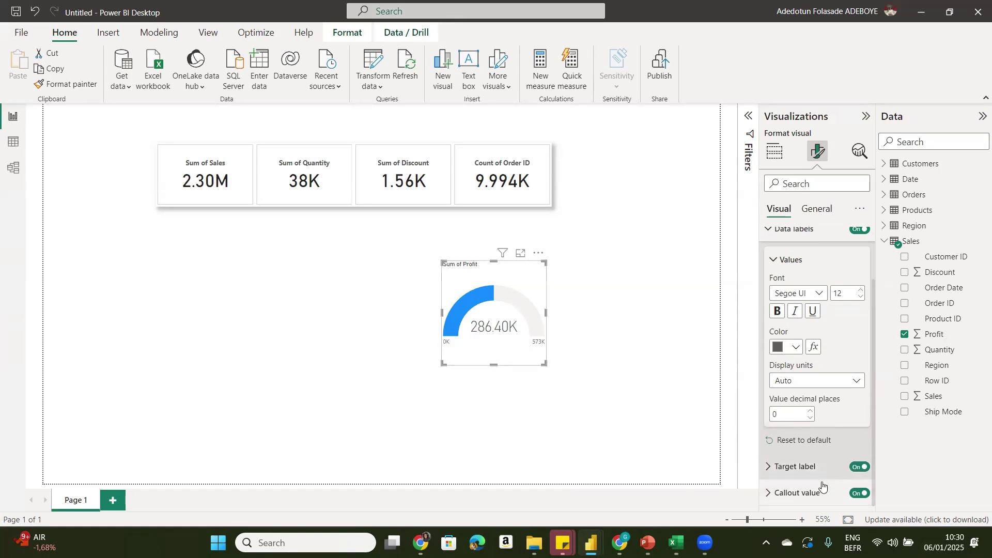
- Make the gauge's callout value bold and set its decimal places to 1
{"action": "left_click", "coordinate": [805, 466]}
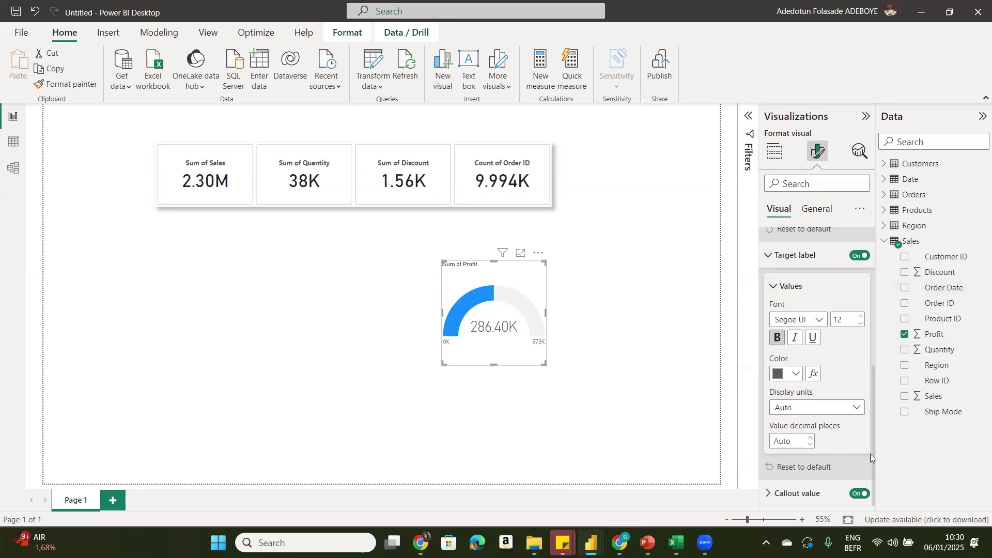
{"action": "left_click", "coordinate": [775, 290]}
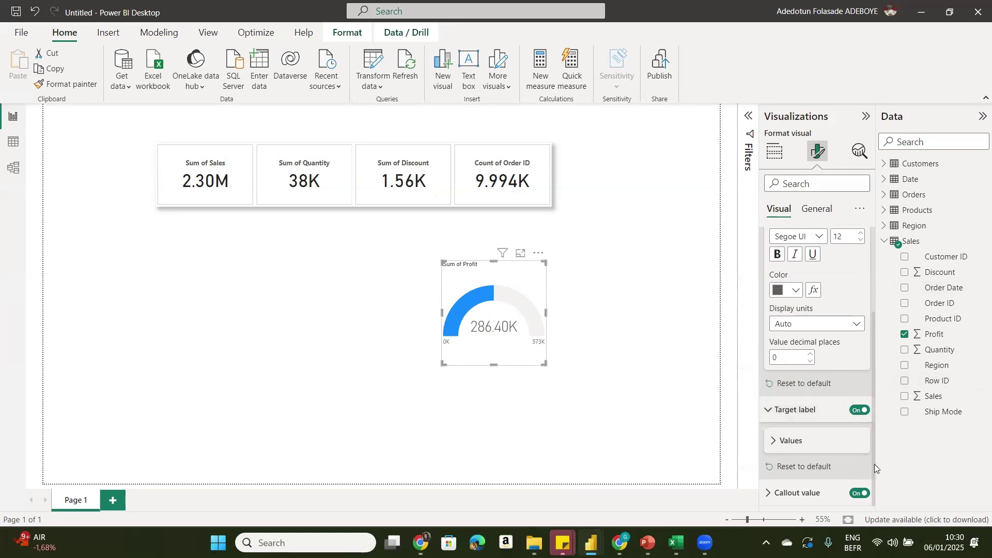
{"action": "left_click", "coordinate": [823, 497]}
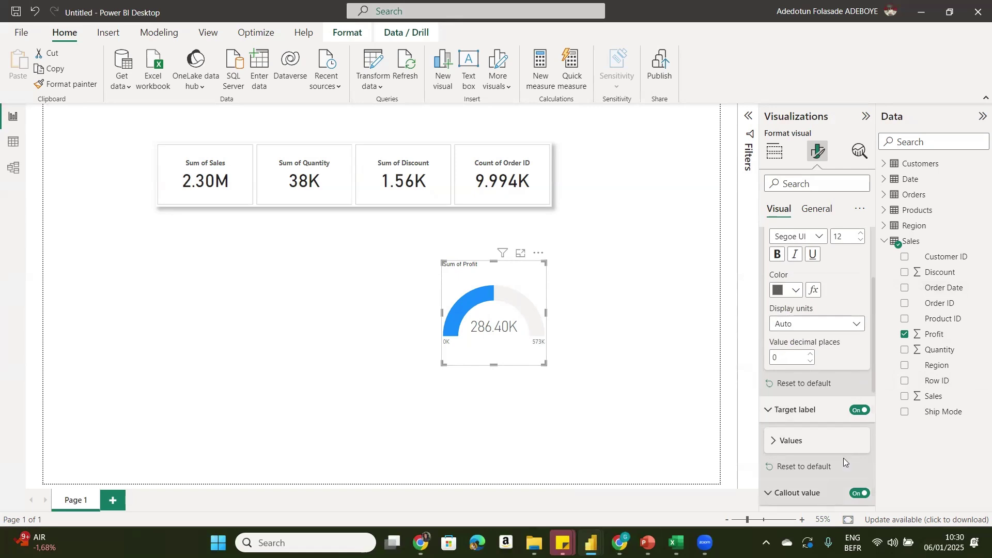
{"action": "left_click_drag", "start_coordinate": [872, 361], "coordinate": [866, 488]}
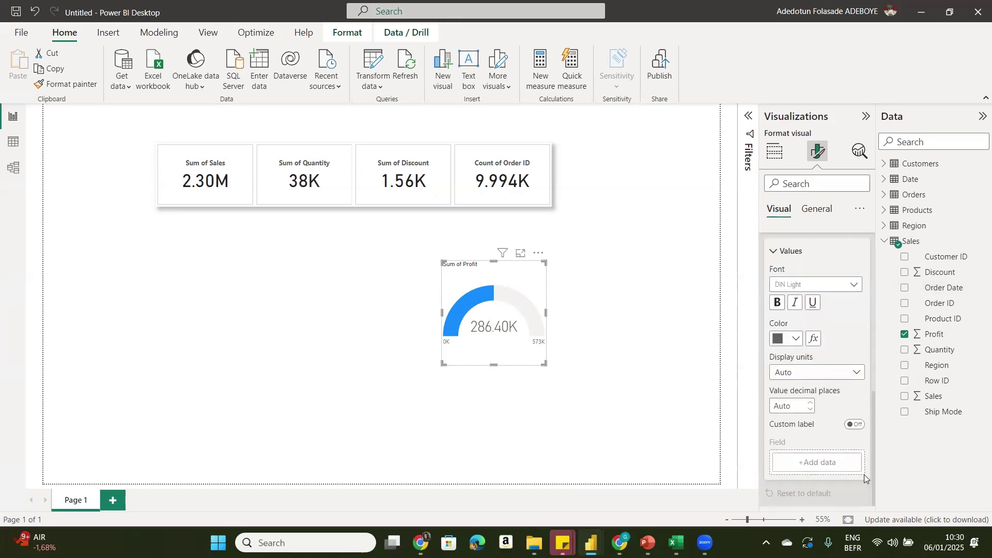
{"action": "scroll", "coordinate": [864, 474], "scroll_direction": "up", "scroll_amount": 1}
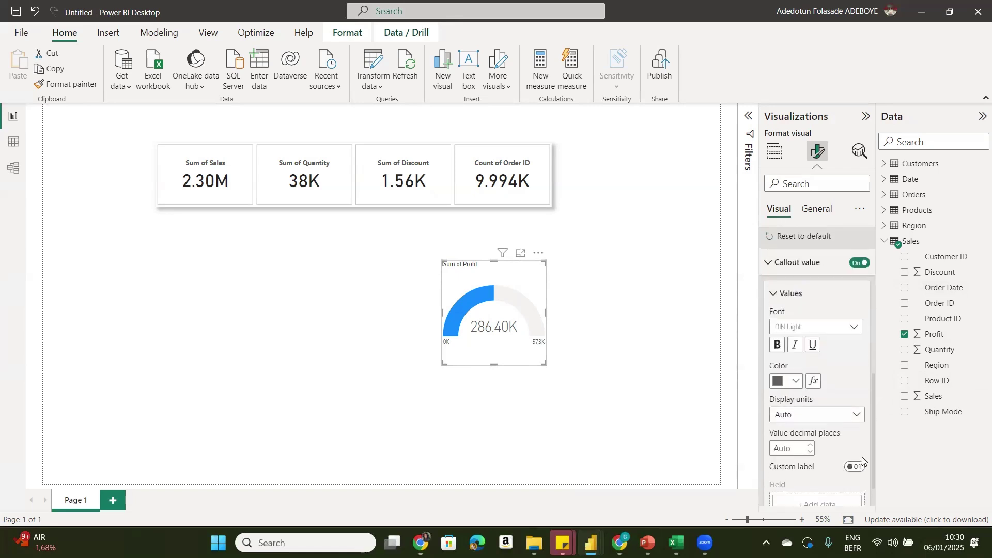
{"action": "left_click", "coordinate": [778, 345]}
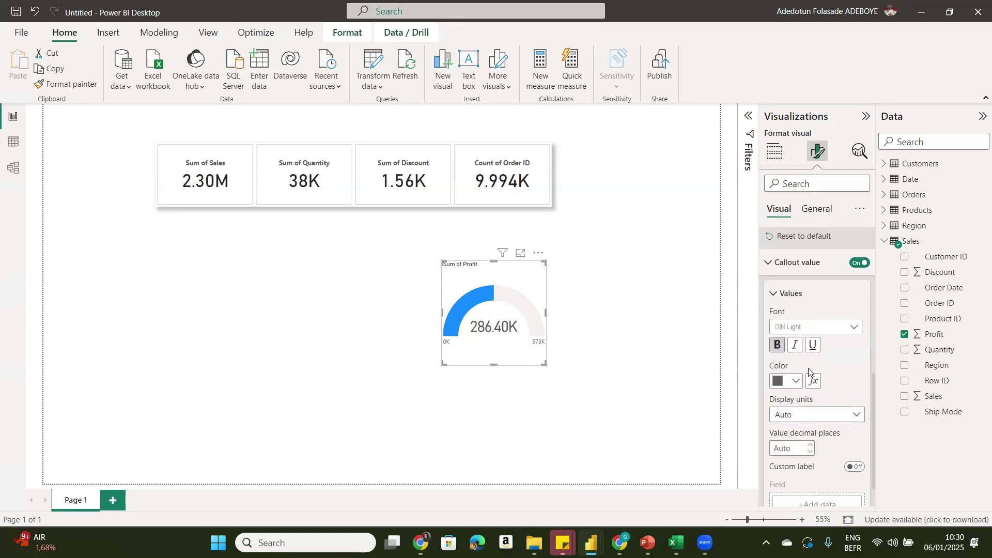
{"action": "left_click", "coordinate": [811, 452]}
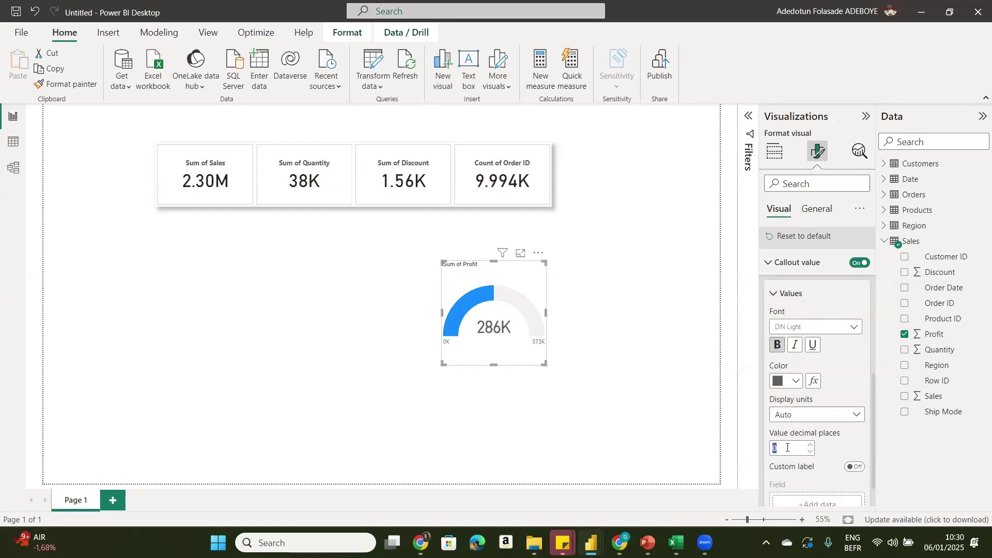
{"action": "type", "text": "1"}
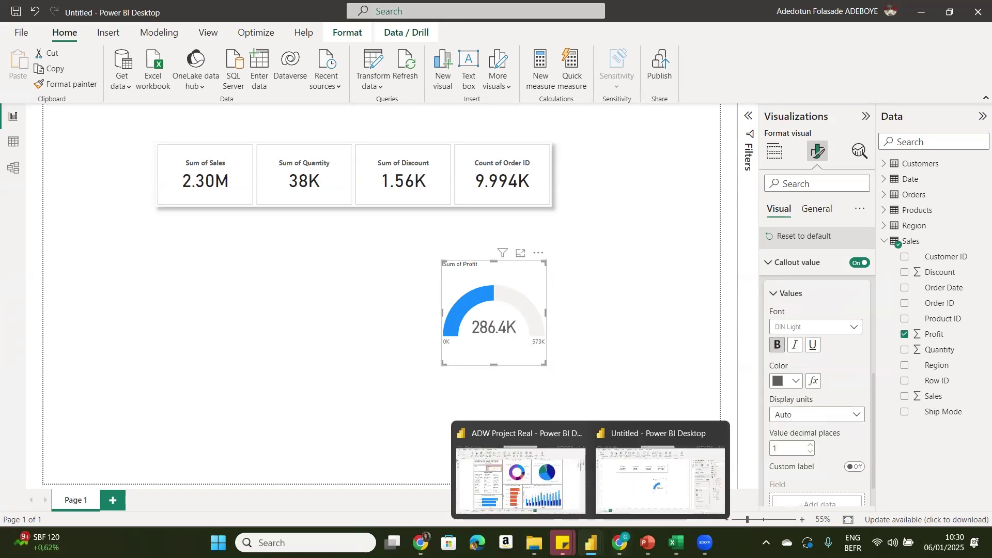
- Check the sample dashboard in PowerPoint, and format the gauge title in the untitled Power BI report as bold, size 15 and centred
{"action": "mouse_move", "coordinate": [619, 542]}
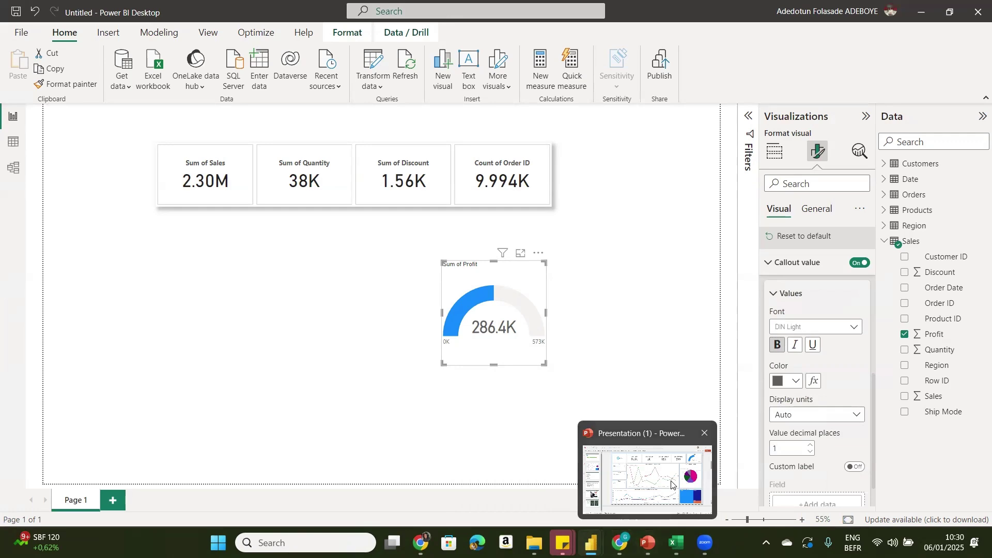
{"action": "left_click", "coordinate": [672, 484]}
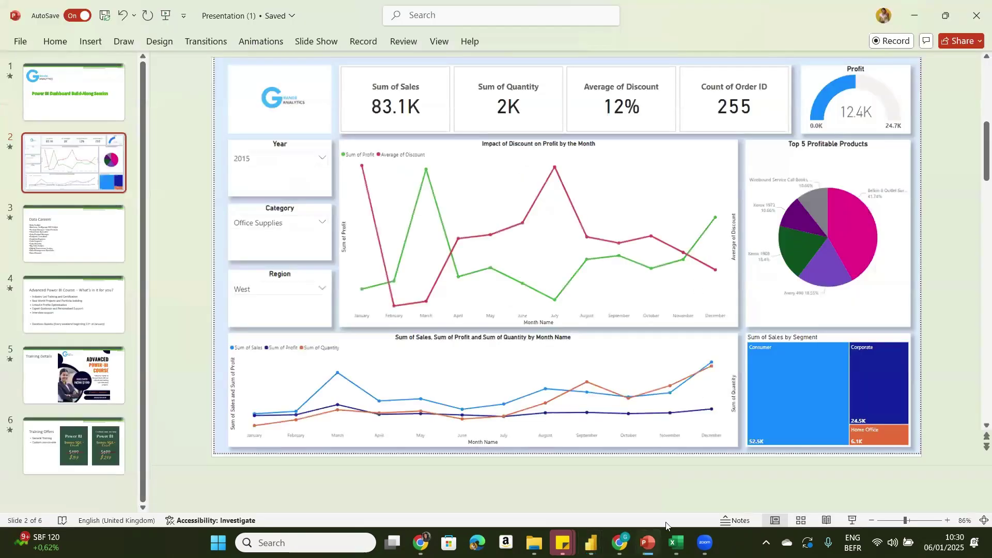
{"action": "mouse_move", "coordinate": [647, 542]}
{"action": "mouse_move", "coordinate": [591, 543]}
{"action": "left_click", "coordinate": [643, 482]}
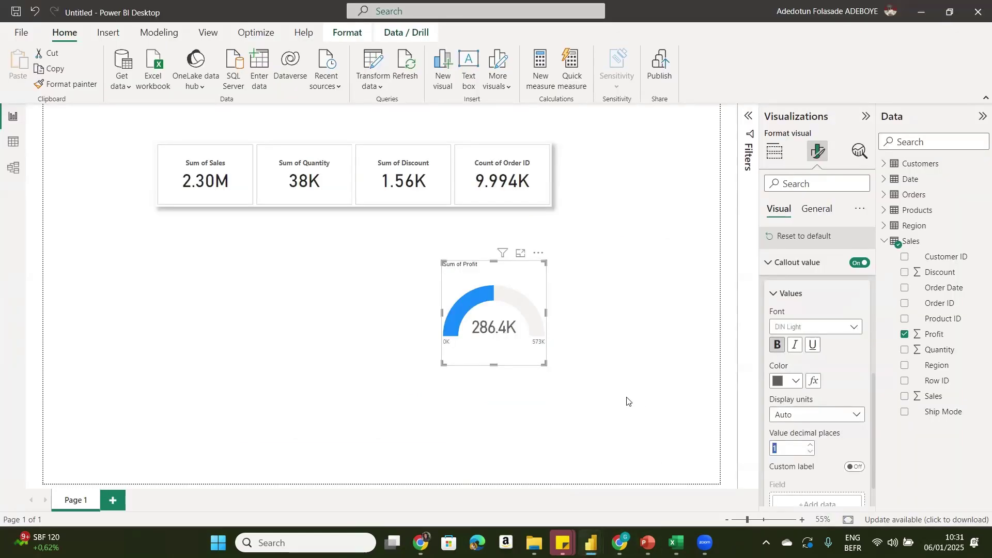
{"action": "left_click", "coordinate": [822, 209]}
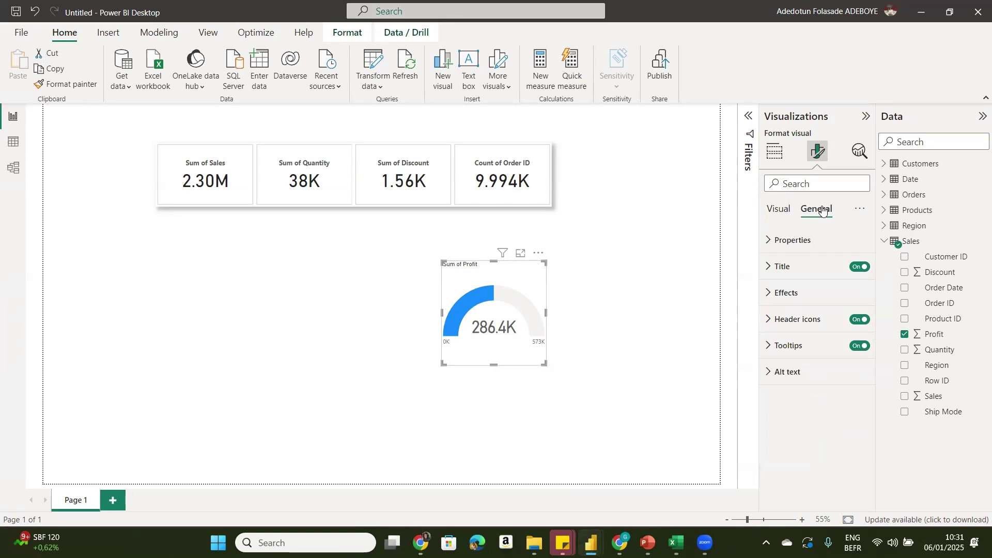
{"action": "left_click", "coordinate": [777, 264]}
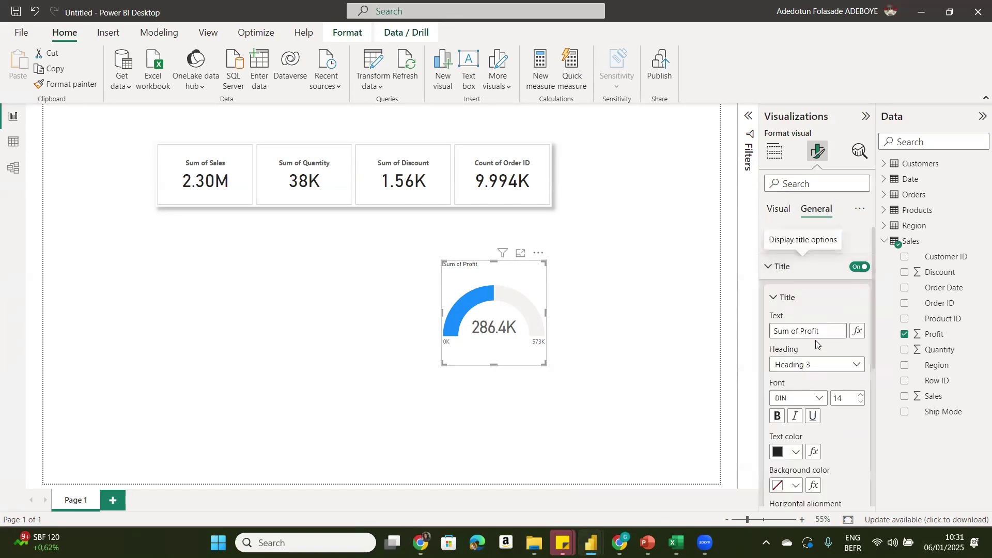
{"action": "left_click", "coordinate": [776, 416]}
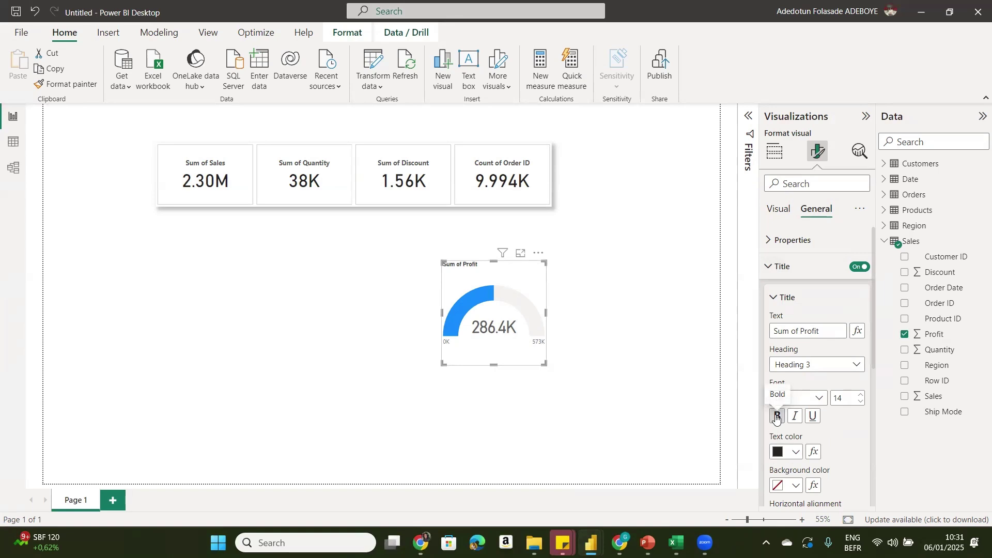
{"action": "left_click", "coordinate": [860, 394]}
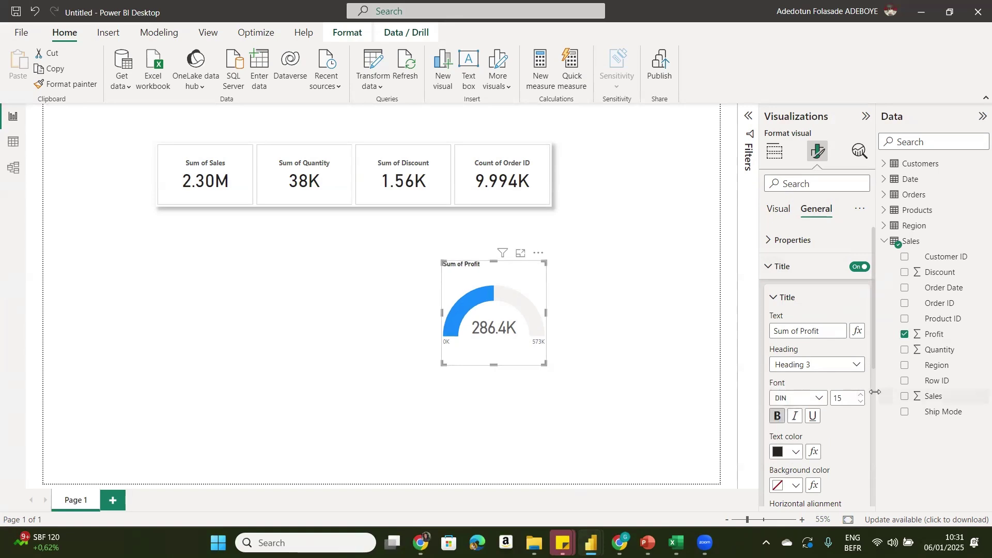
{"action": "scroll", "coordinate": [816, 383], "scroll_direction": "down", "scroll_amount": 3}
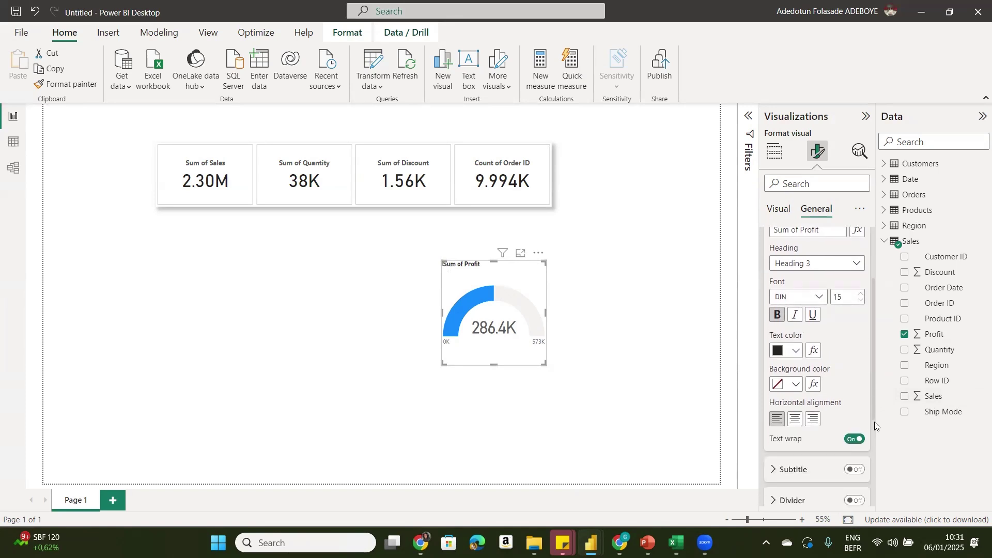
{"action": "left_click", "coordinate": [794, 372]}
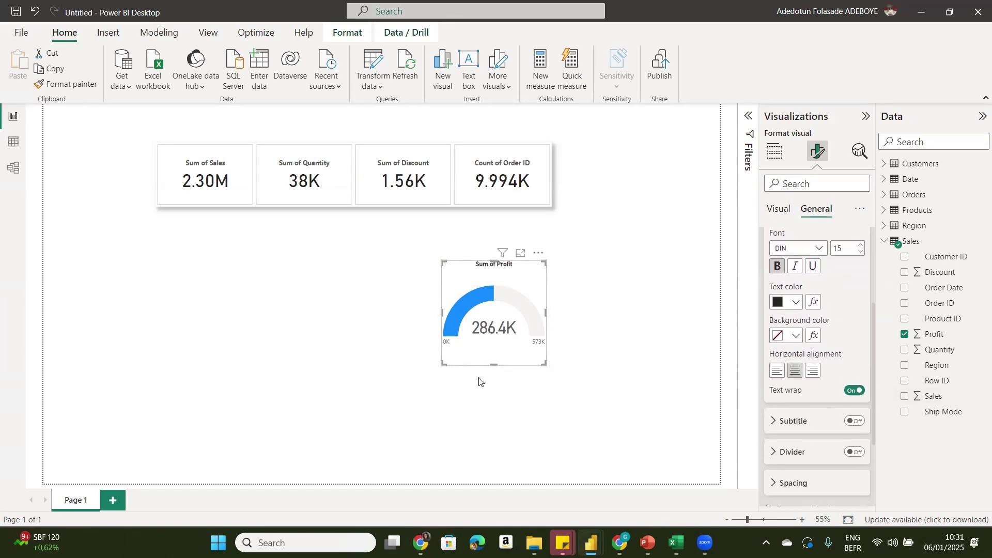
- Place the gauge beside the Count of Order ID card, reduced to about the cards' height, and turn on its shadow
{"action": "left_click_drag", "start_coordinate": [493, 362], "coordinate": [628, 206]}
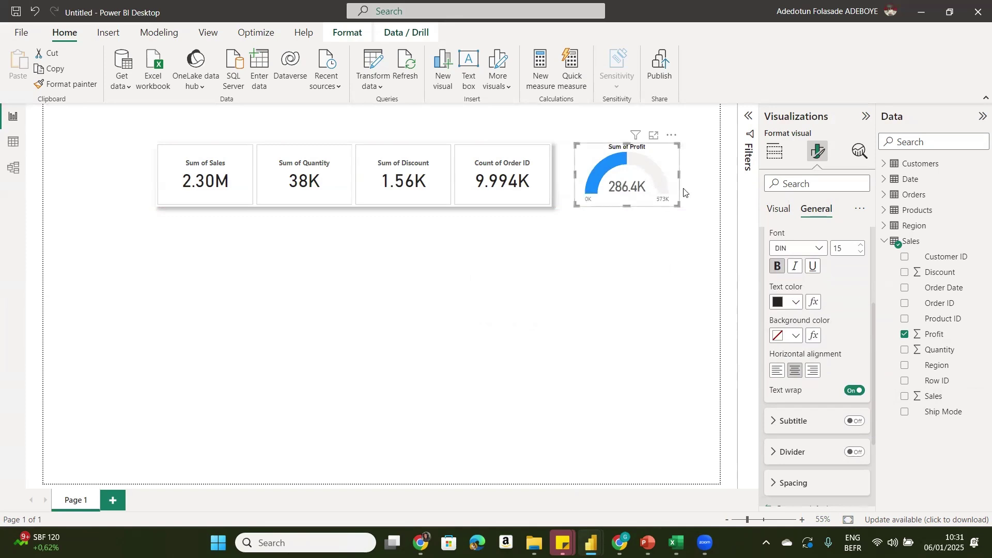
{"action": "left_click", "coordinate": [647, 274]}
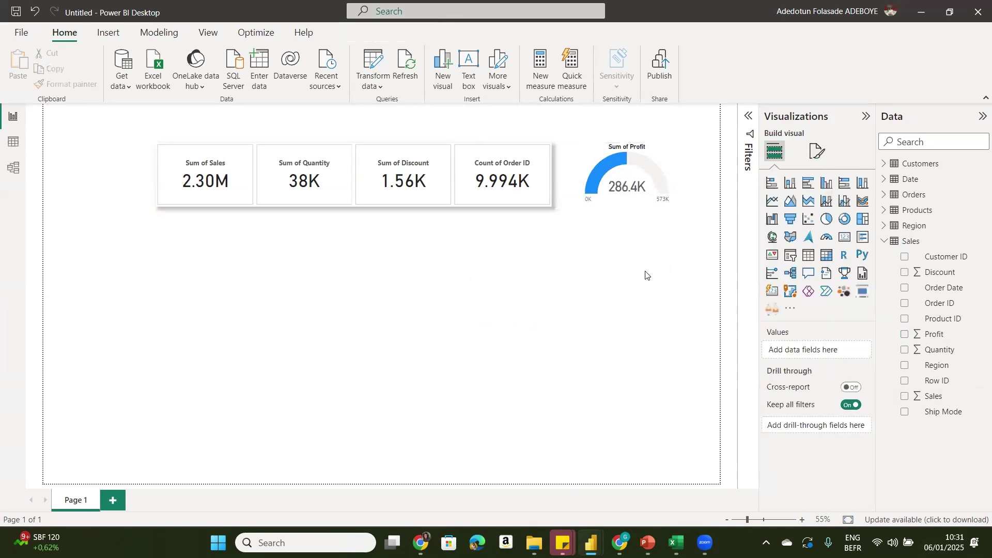
{"action": "left_click", "coordinate": [643, 201]}
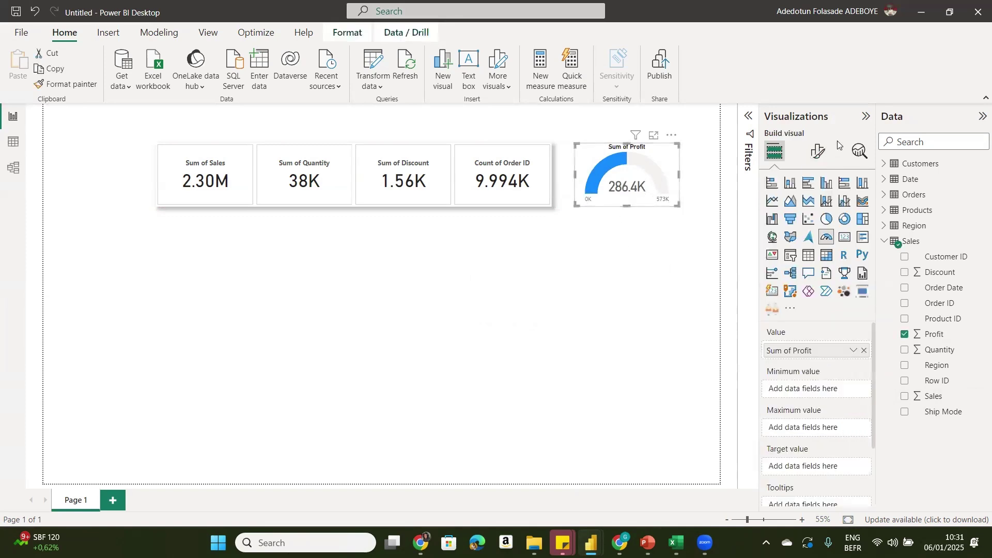
{"action": "left_click", "coordinate": [821, 149]}
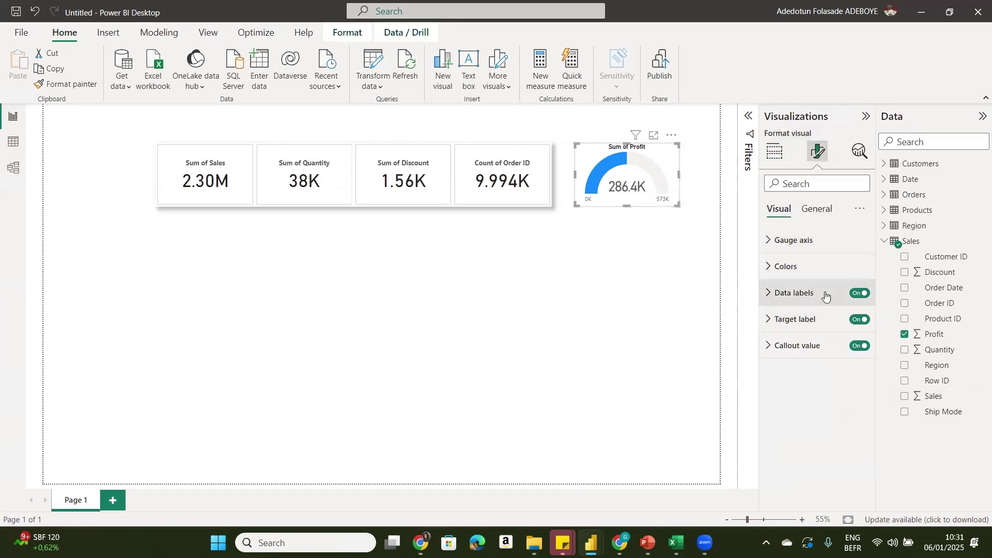
{"action": "left_click", "coordinate": [824, 211]}
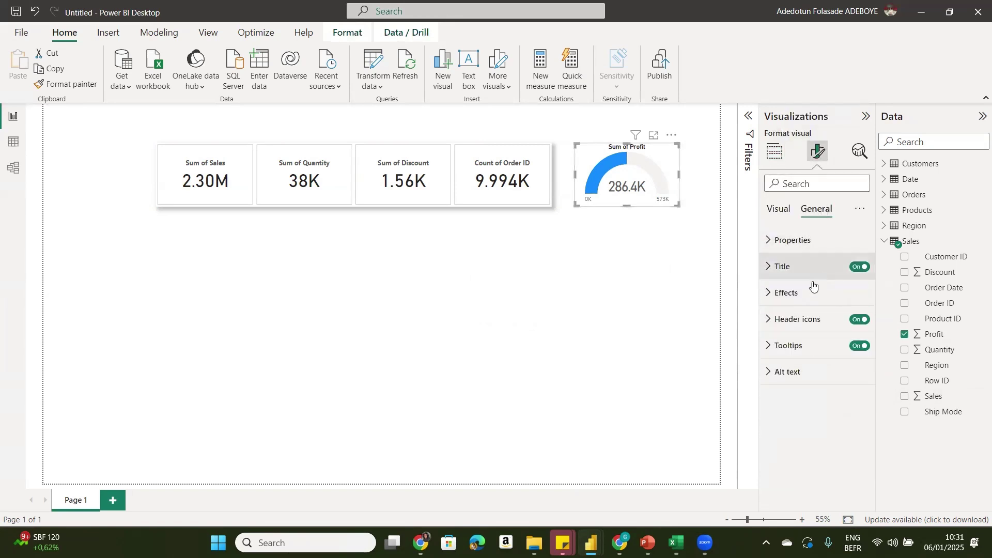
{"action": "left_click", "coordinate": [800, 297]}
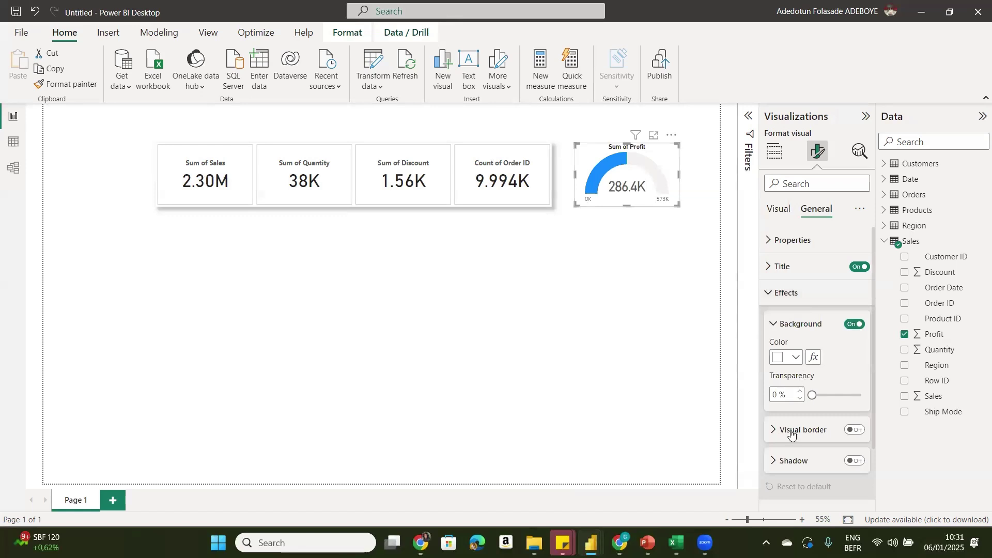
{"action": "left_click", "coordinate": [855, 461]}
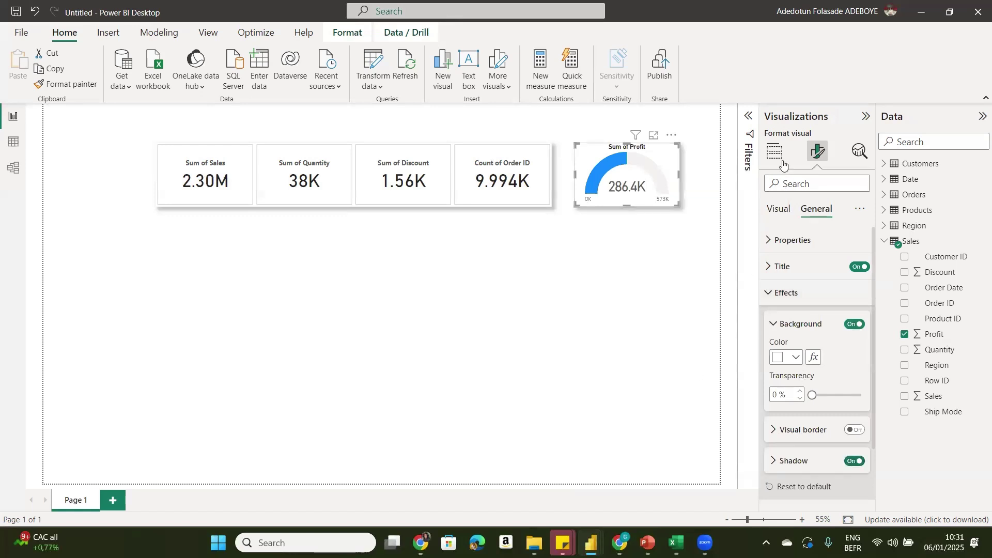
- Change the gauge's fill color to the dark yellow from the recent colors
{"action": "left_click", "coordinate": [777, 210]}
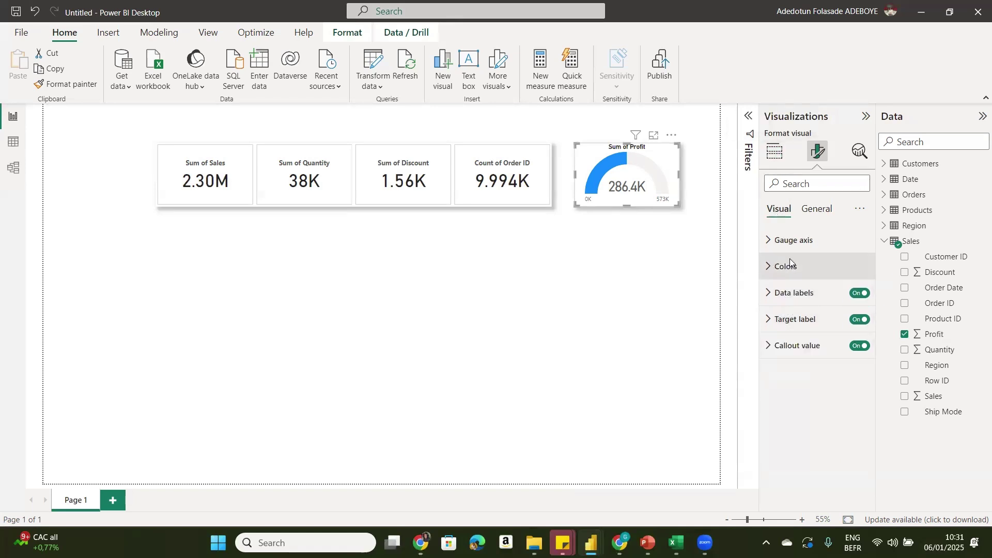
{"action": "left_click", "coordinate": [789, 261]}
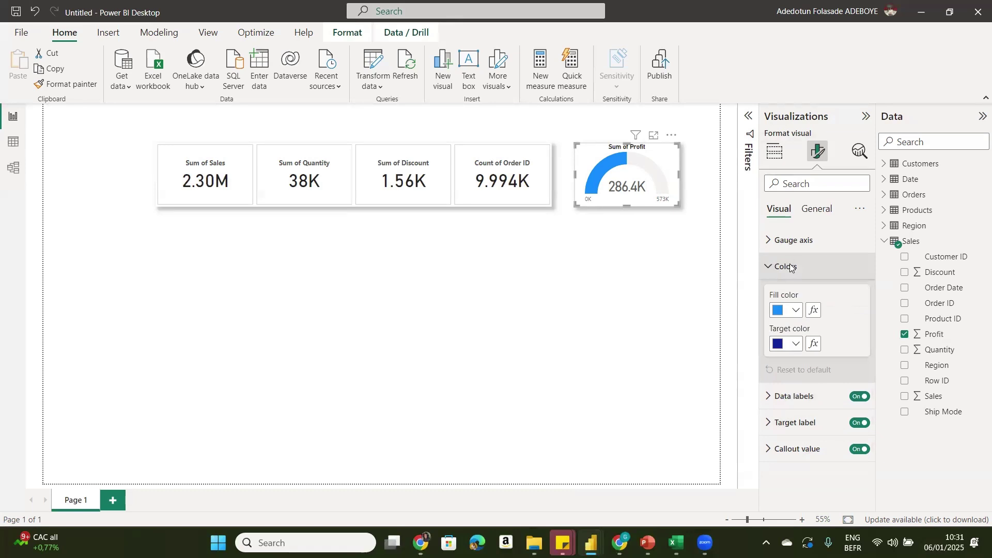
{"action": "left_click", "coordinate": [793, 312]}
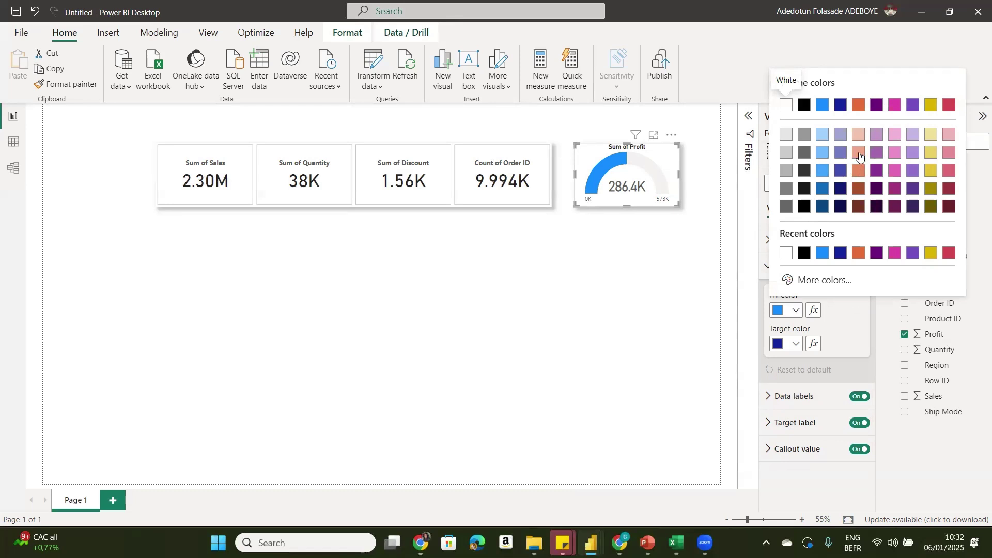
{"action": "left_click", "coordinate": [931, 254]}
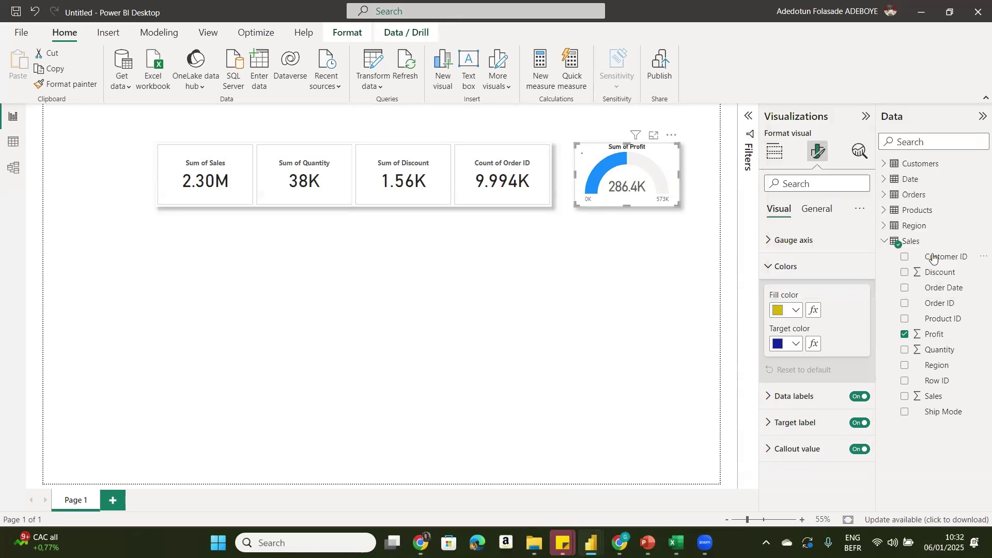
{"action": "left_click", "coordinate": [576, 286]}
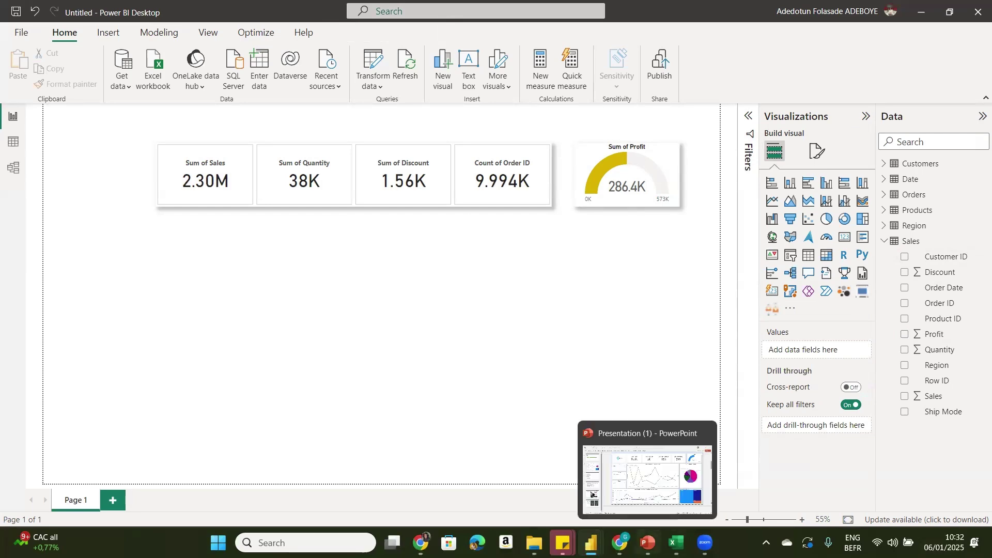
- Check the sample dashboard in PowerPoint, and make the Profit gauge's data labels bold in the untitled Power BI report
{"action": "mouse_move", "coordinate": [675, 543]}
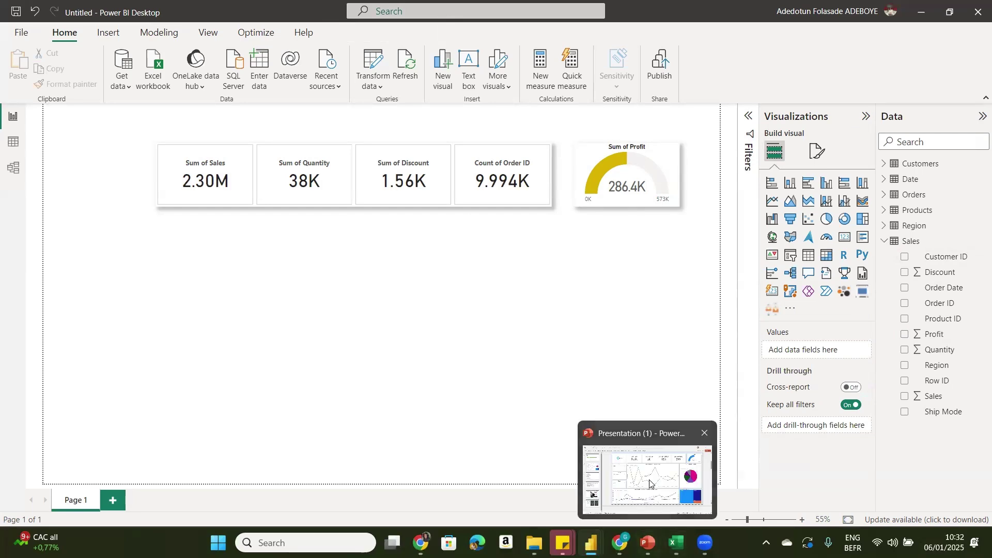
{"action": "left_click", "coordinate": [650, 484]}
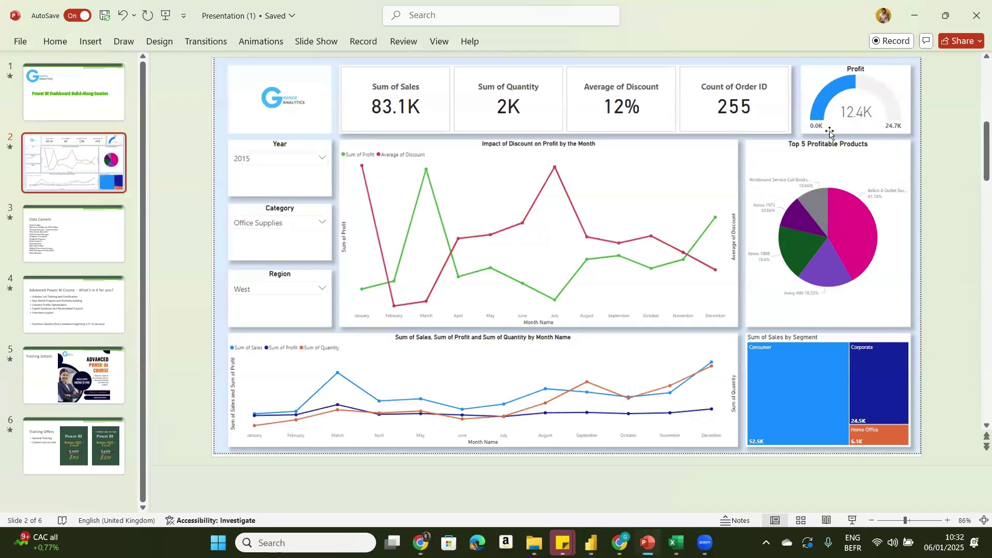
{"action": "mouse_move", "coordinate": [647, 542]}
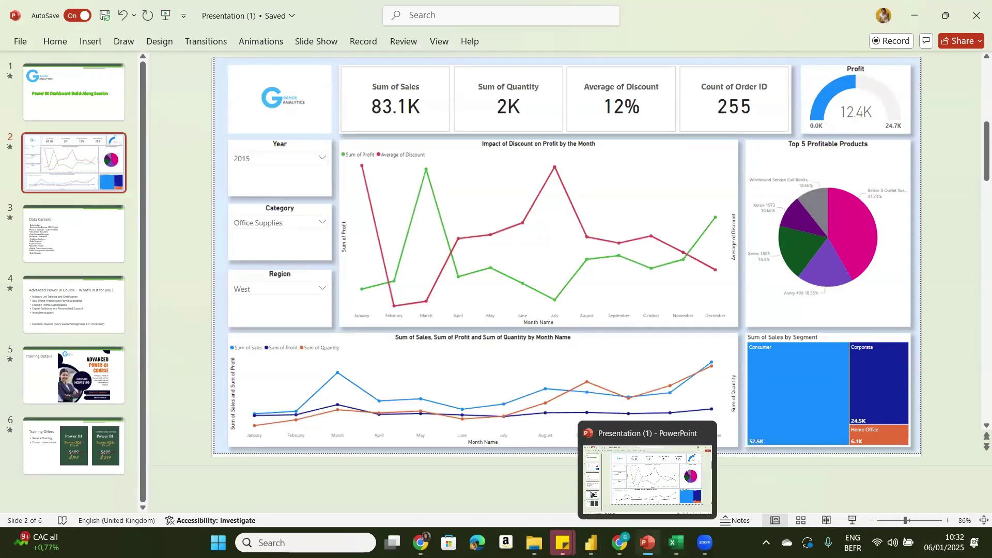
{"action": "mouse_move", "coordinate": [591, 543]}
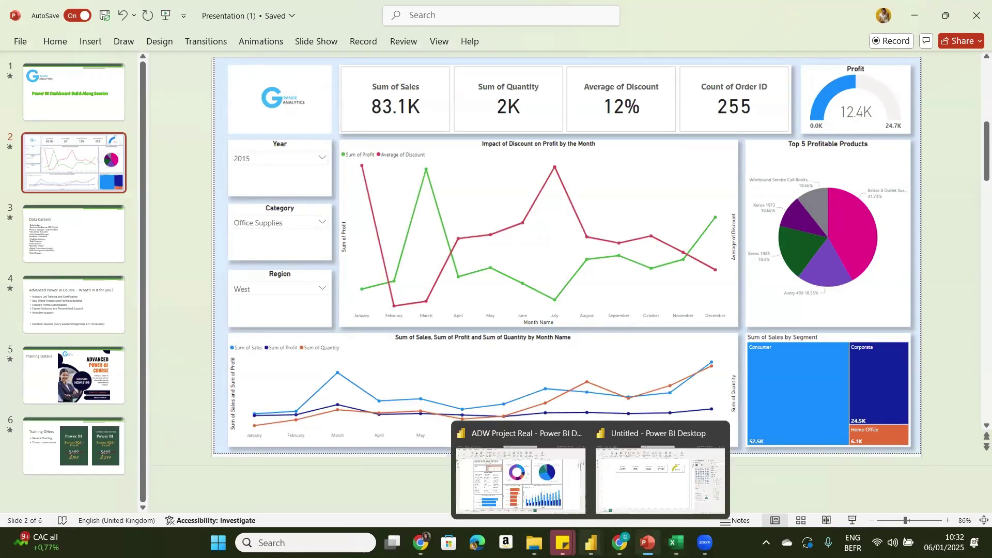
{"action": "left_click", "coordinate": [632, 498]}
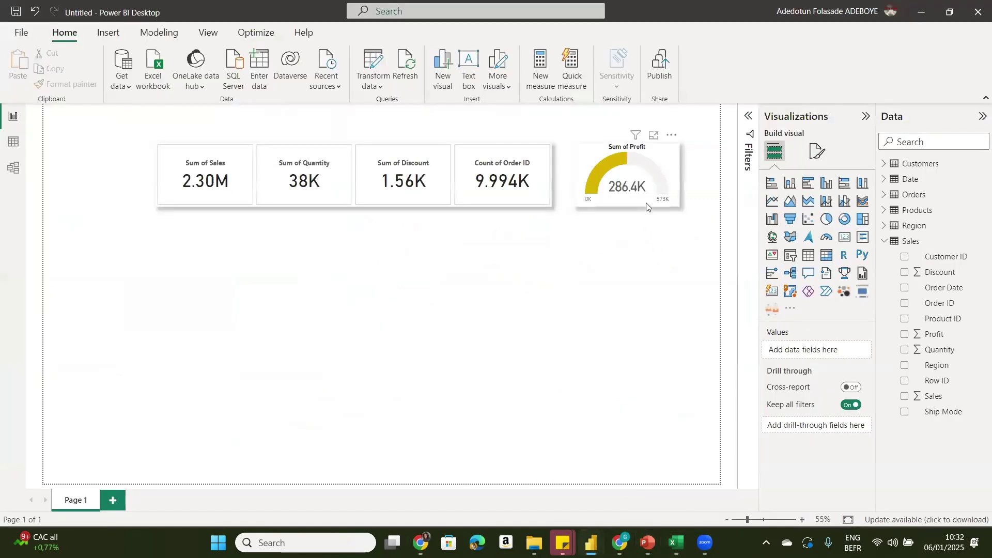
{"action": "left_click", "coordinate": [676, 199]}
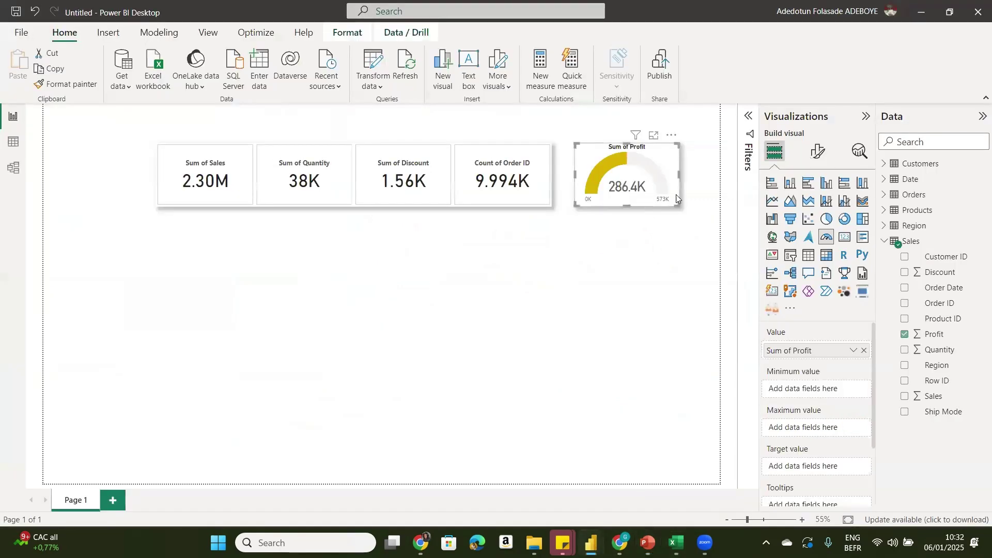
{"action": "left_click", "coordinate": [825, 165]}
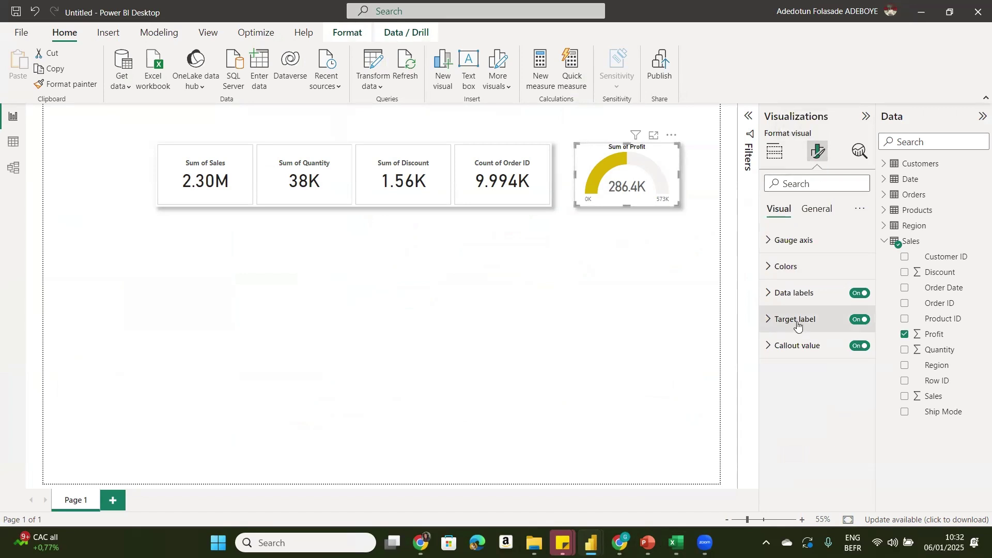
{"action": "left_click", "coordinate": [795, 294]}
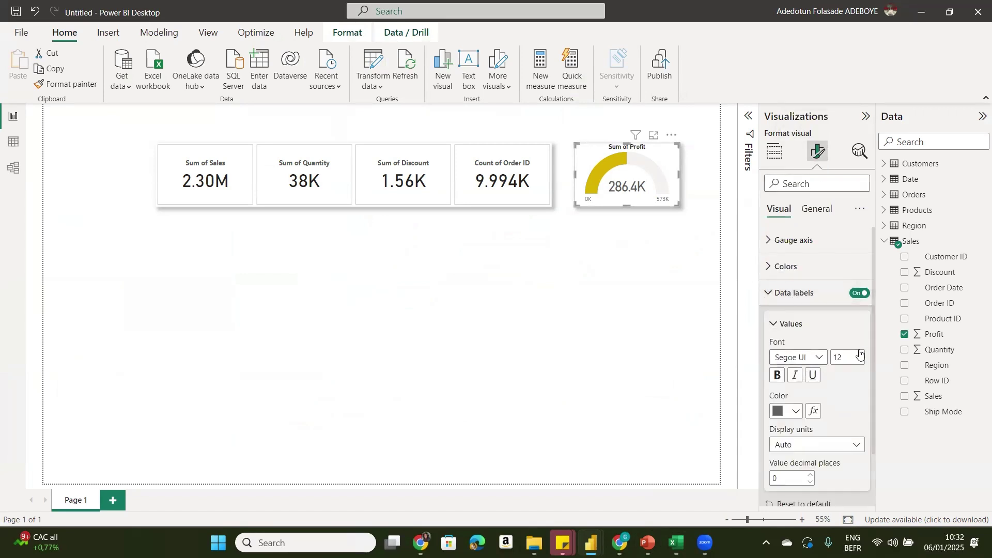
{"action": "left_click", "coordinate": [778, 377]}
{"action": "left_click", "coordinate": [773, 324]}
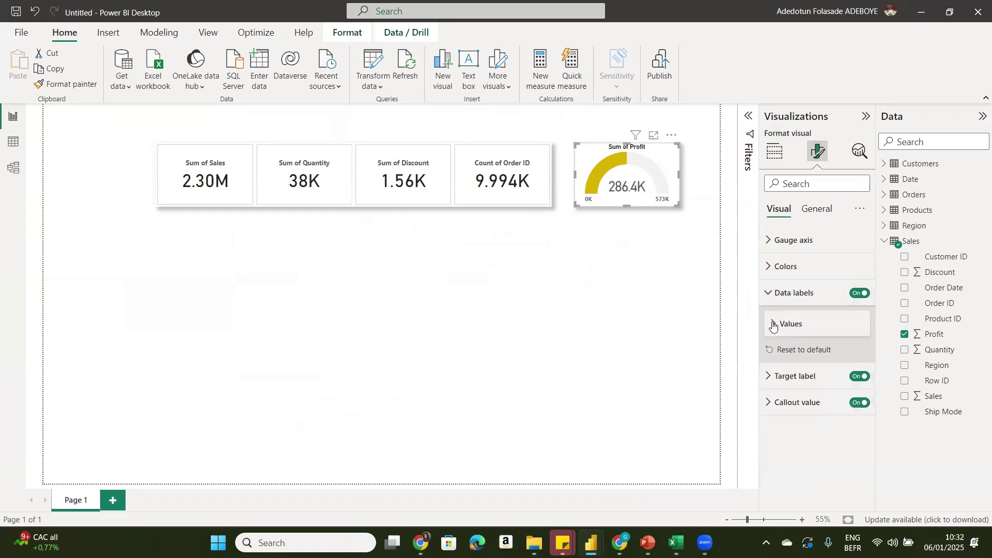
{"action": "left_click", "coordinate": [631, 271]}
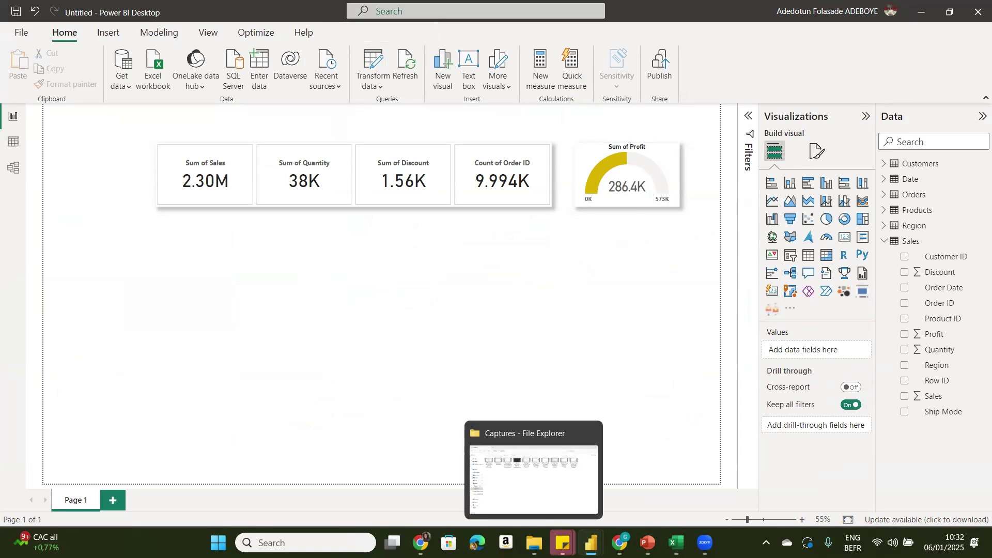
- Check the sample dashboard's slicers in PowerPoint, and add a slicer with Year from the Date table to the untitled Power BI report
{"action": "mouse_move", "coordinate": [648, 542]}
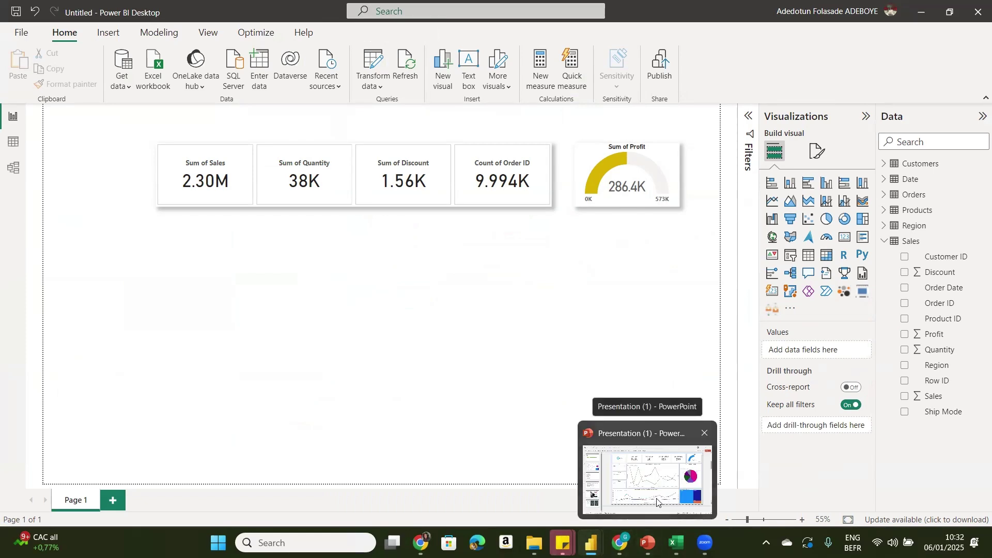
{"action": "left_click", "coordinate": [656, 501]}
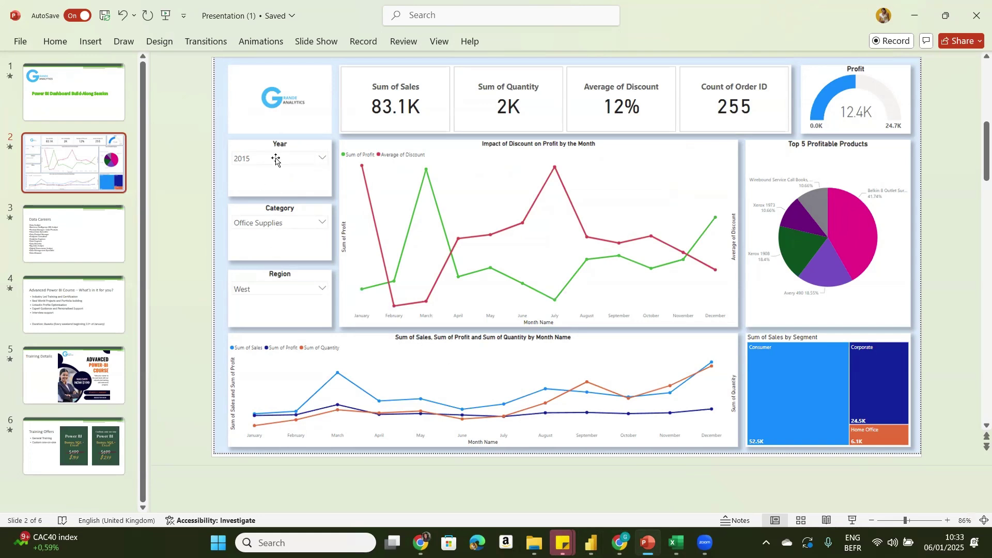
{"action": "mouse_move", "coordinate": [647, 543]}
{"action": "mouse_move", "coordinate": [592, 543]}
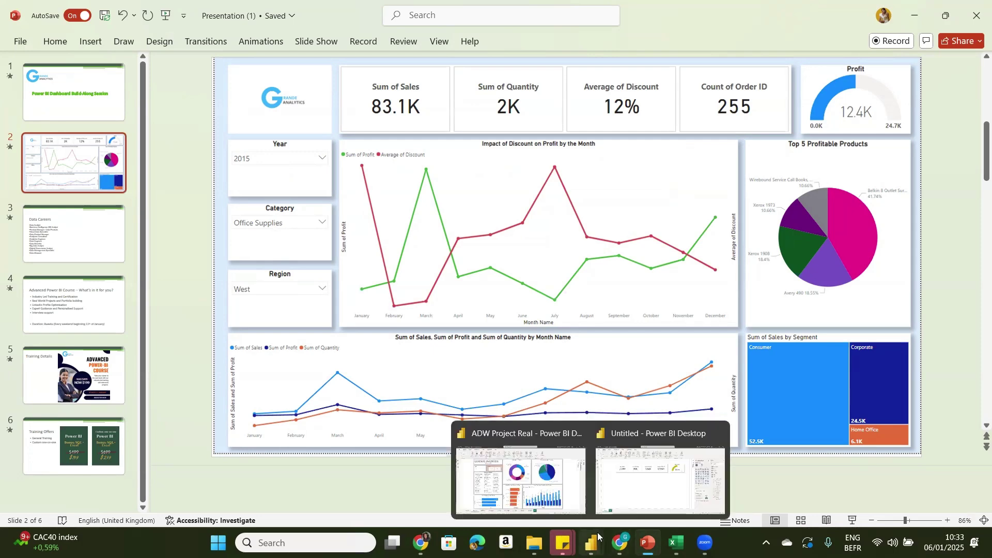
{"action": "left_click", "coordinate": [632, 497]}
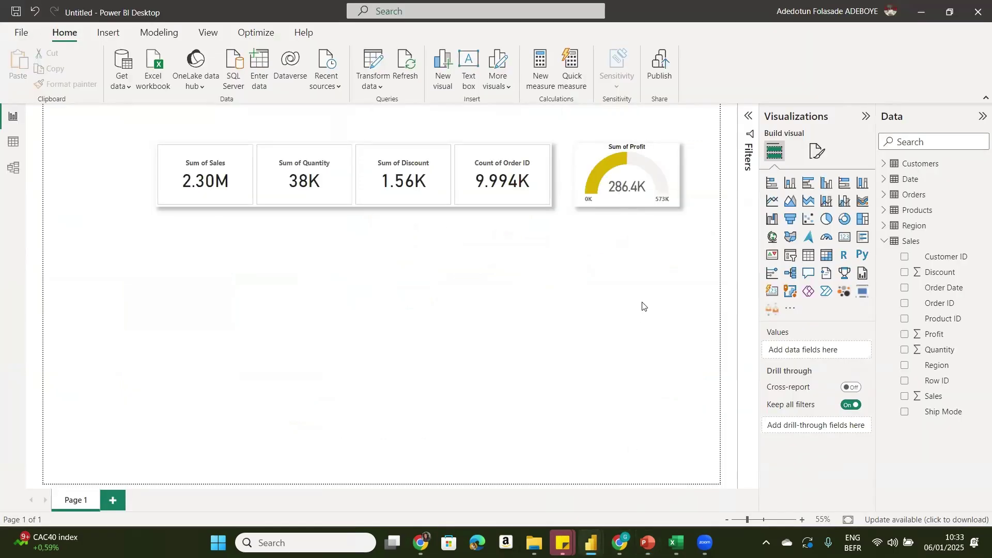
{"action": "left_click", "coordinate": [790, 256]}
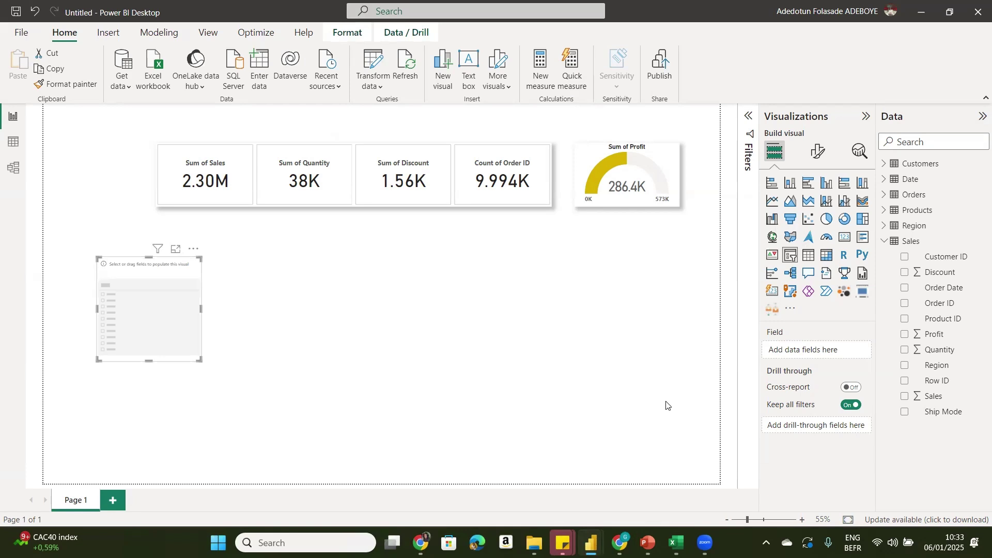
{"action": "left_click", "coordinate": [883, 241]}
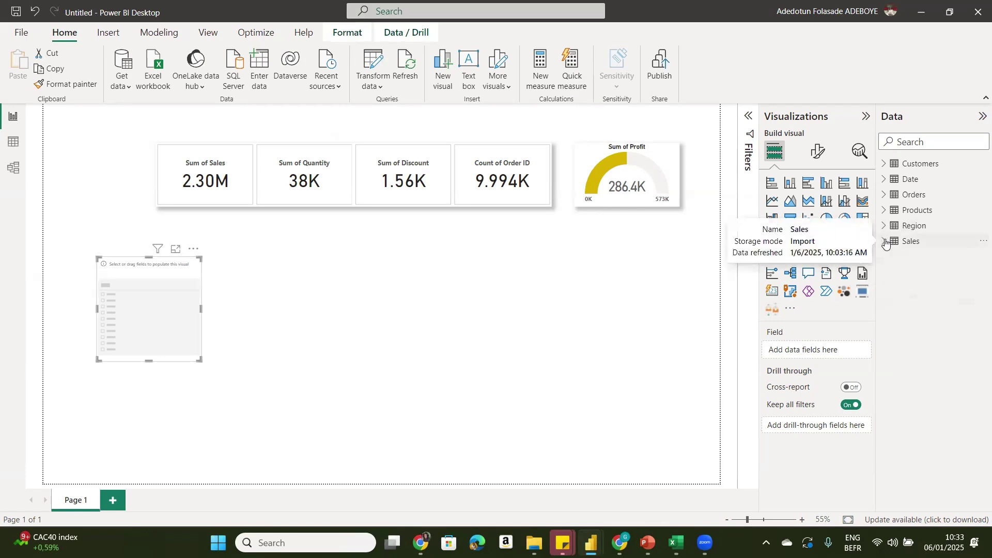
{"action": "left_click", "coordinate": [884, 179]}
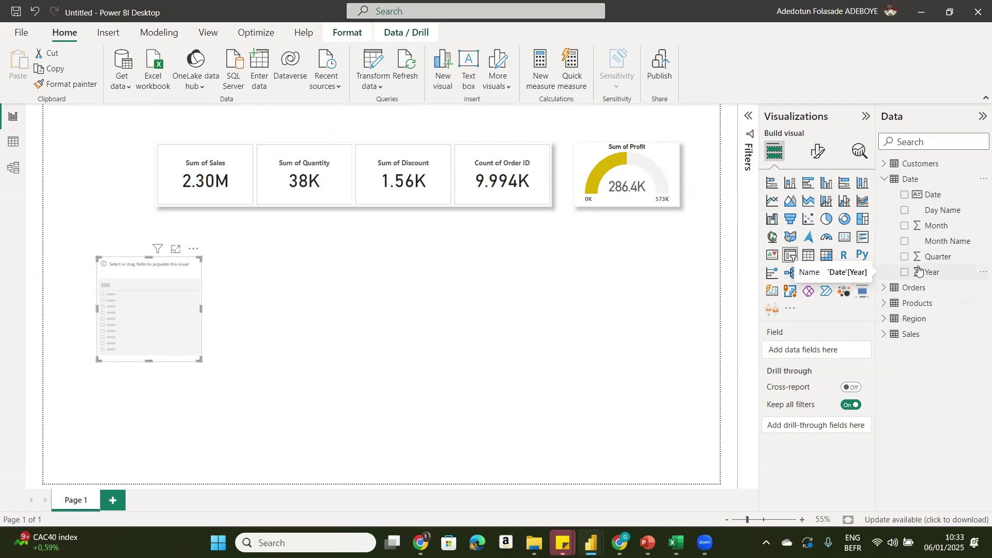
{"action": "left_click_drag", "start_coordinate": [919, 268], "coordinate": [814, 351]}
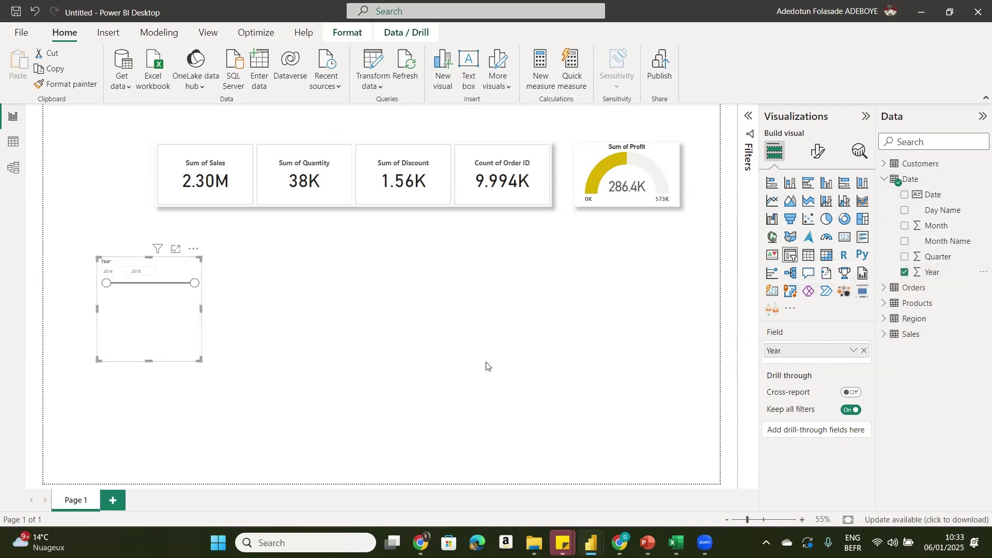
- Set the Year slicer's style to Dropdown and look through its list of years without selecting any
{"action": "left_click", "coordinate": [820, 152]}
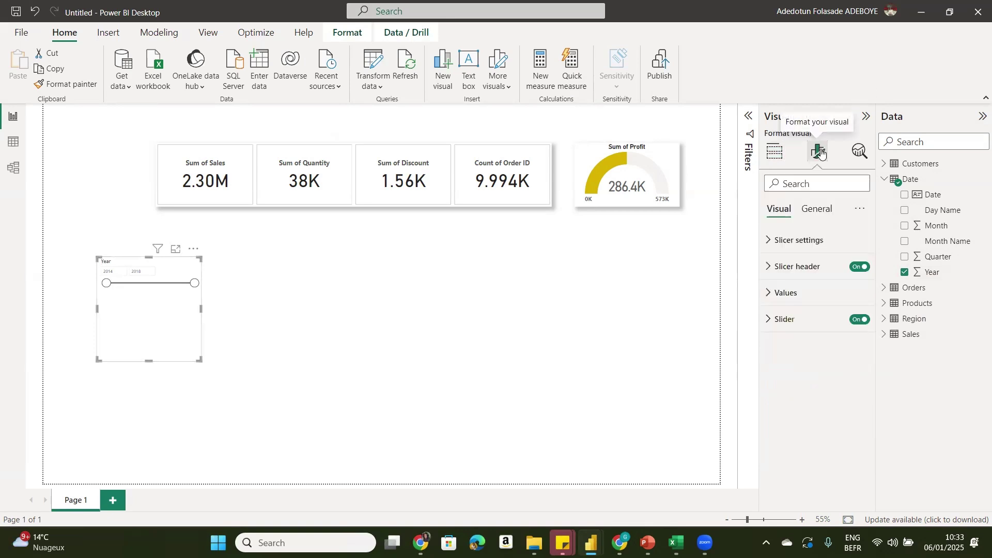
{"action": "left_click", "coordinate": [817, 243]}
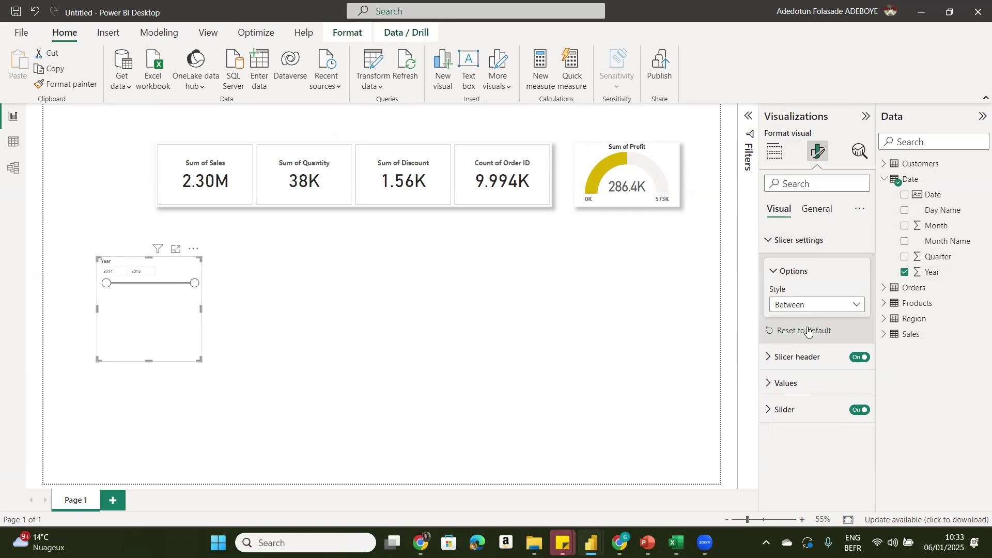
{"action": "left_click", "coordinate": [830, 306]}
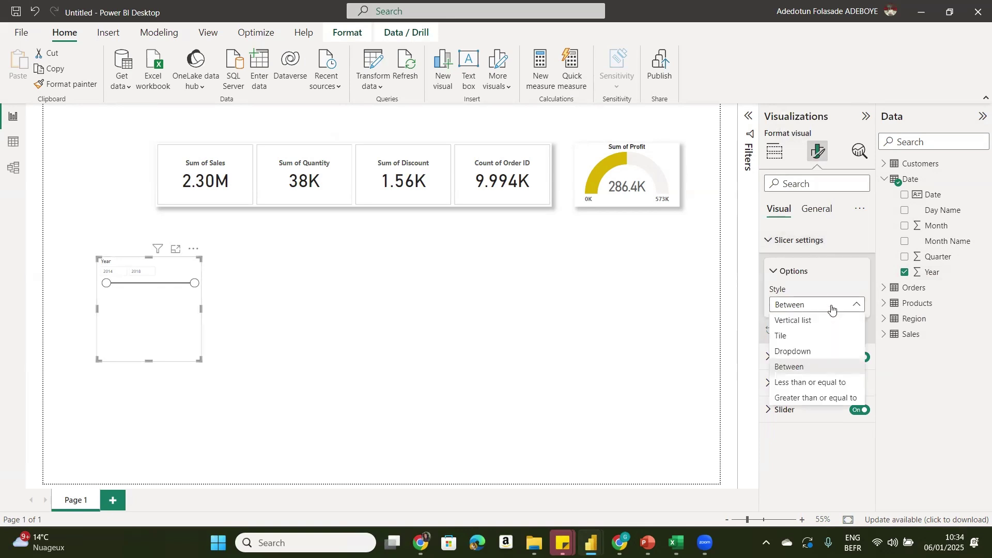
{"action": "left_click", "coordinate": [798, 352]}
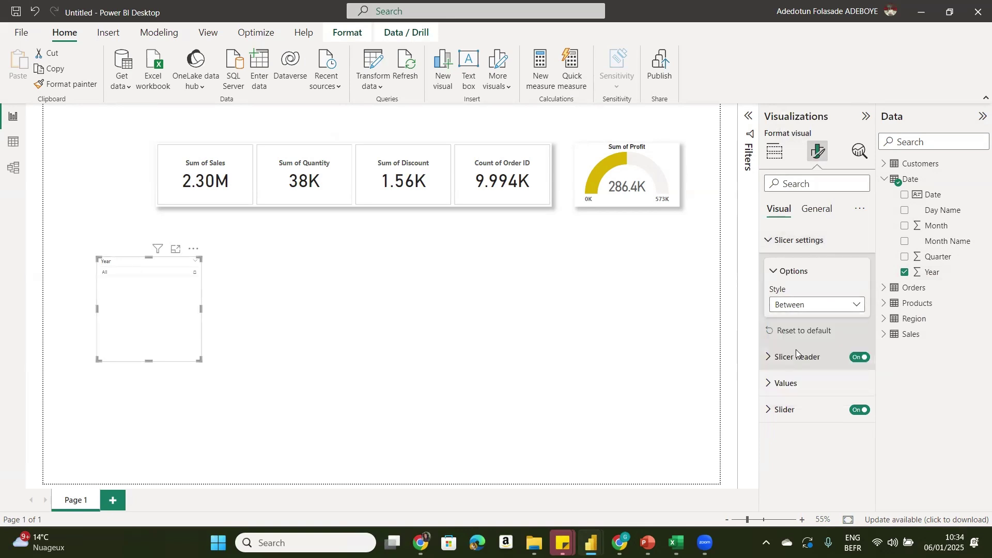
{"action": "left_click", "coordinate": [194, 274]}
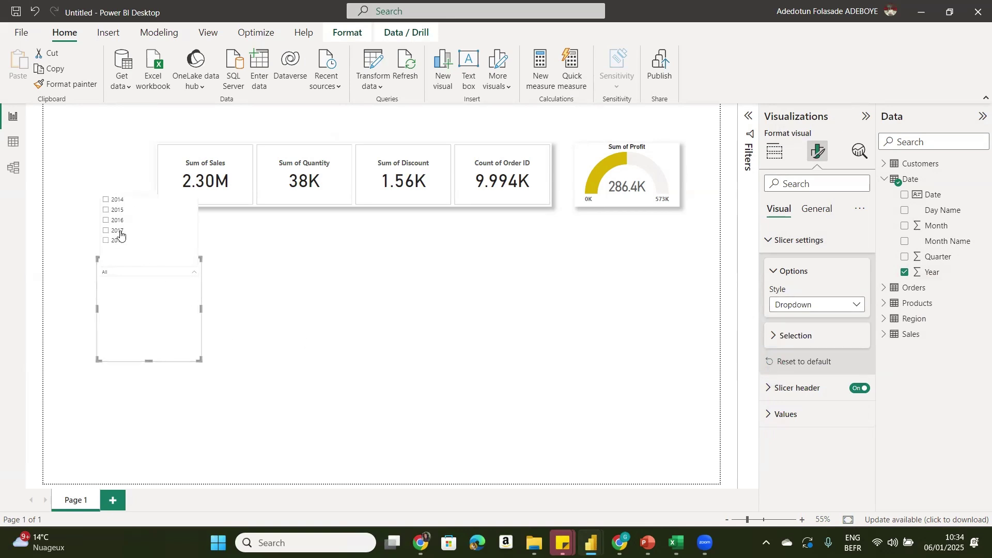
{"action": "left_click", "coordinate": [157, 337]}
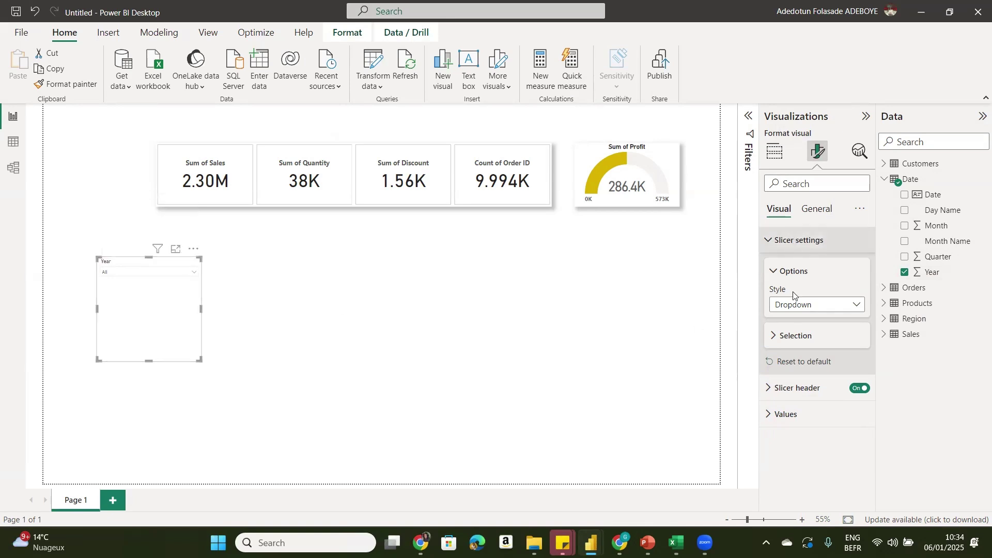
- Format the Year slicer's header text as bold, size 14
{"action": "left_click", "coordinate": [789, 389]}
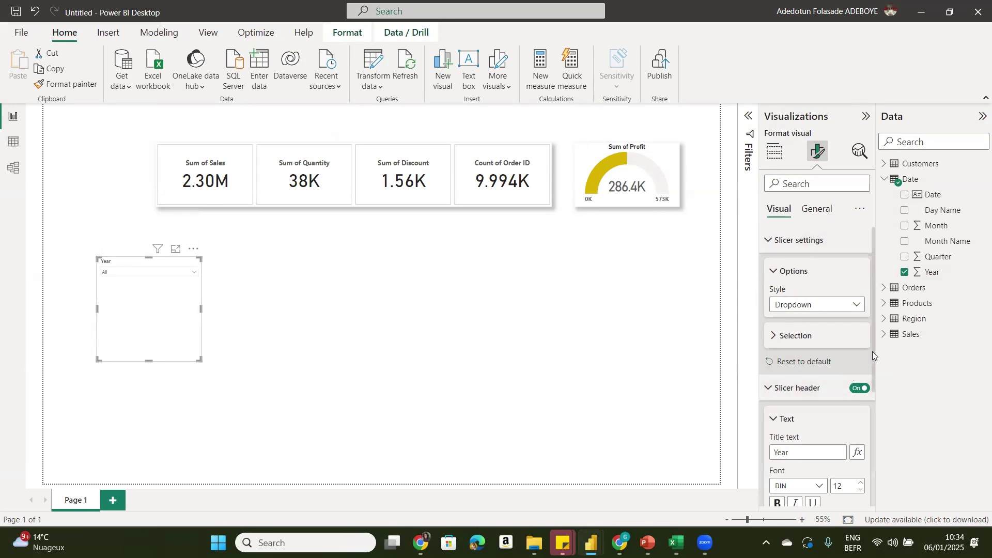
{"action": "left_click_drag", "start_coordinate": [872, 351], "coordinate": [868, 438]}
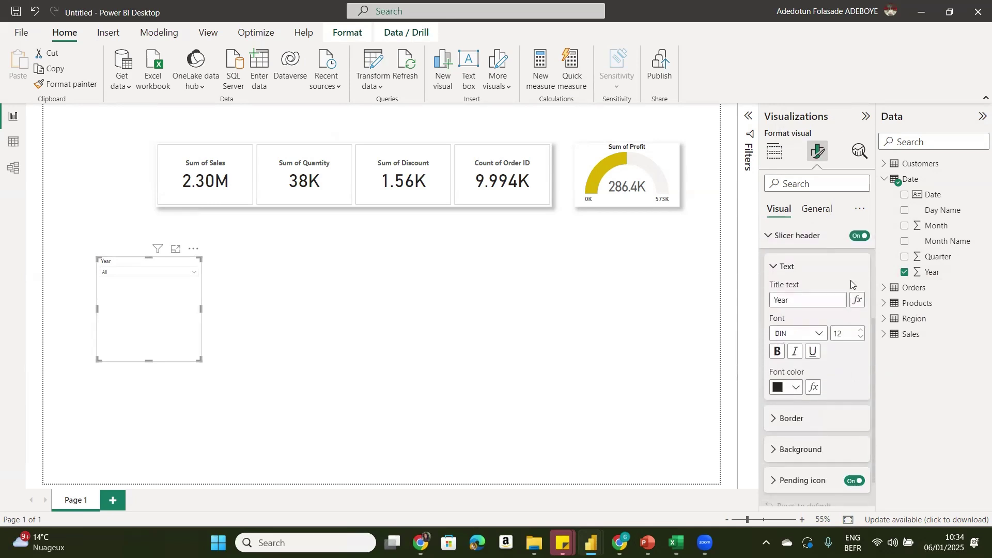
{"action": "left_click", "coordinate": [861, 330]}
{"action": "left_click", "coordinate": [861, 330]}
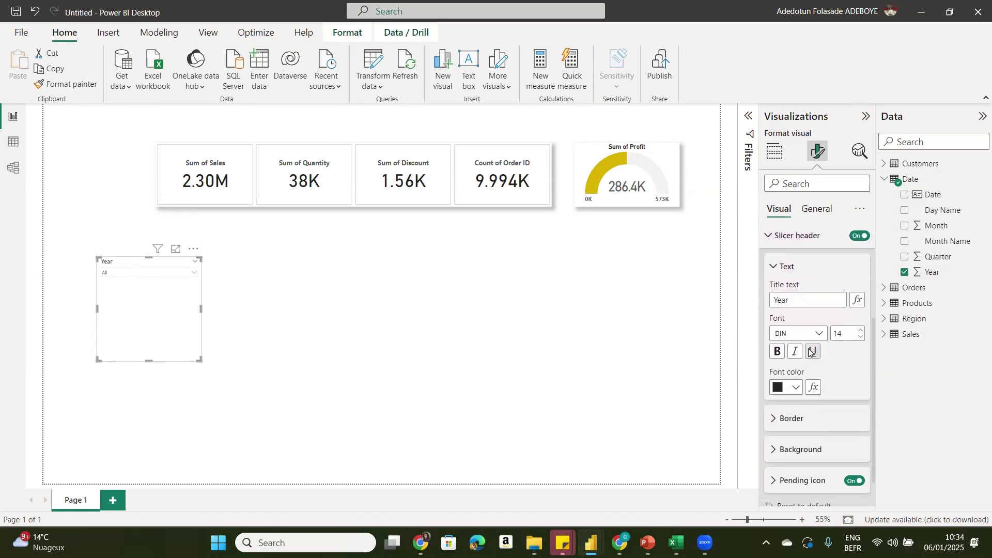
{"action": "left_click", "coordinate": [777, 353]}
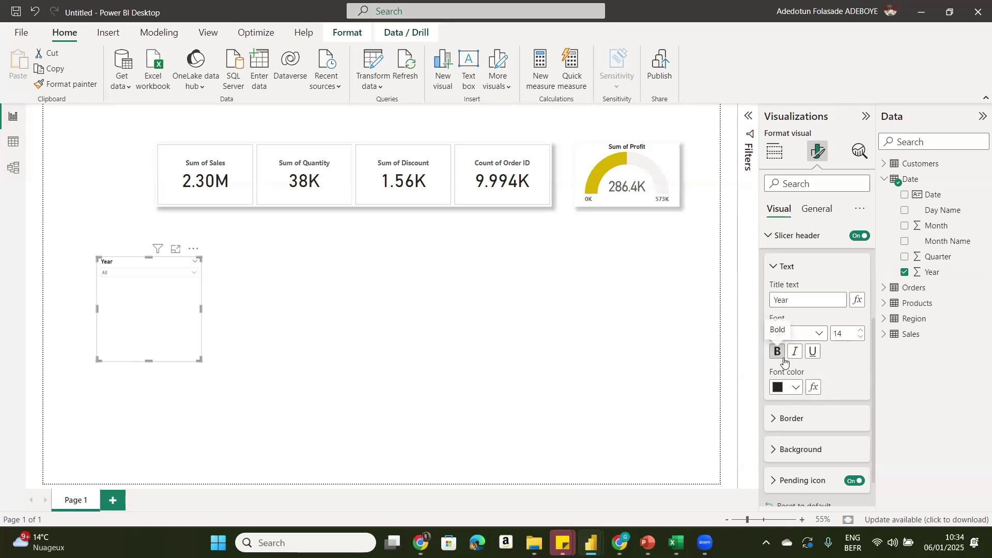
- Turn off the Year slicer's header and turn on its general title instead
{"action": "left_click", "coordinate": [859, 237]}
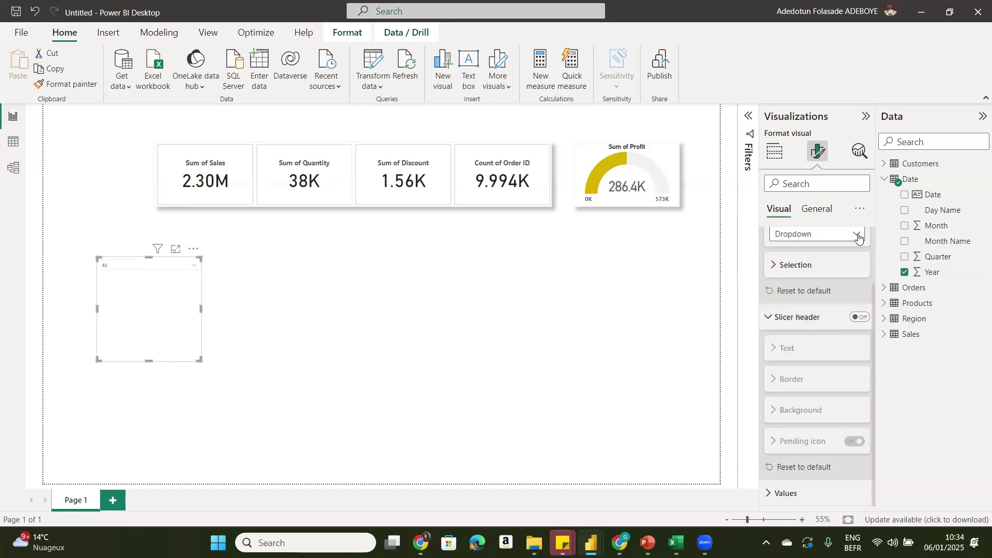
{"action": "left_click", "coordinate": [820, 209]}
{"action": "left_click", "coordinate": [803, 267]}
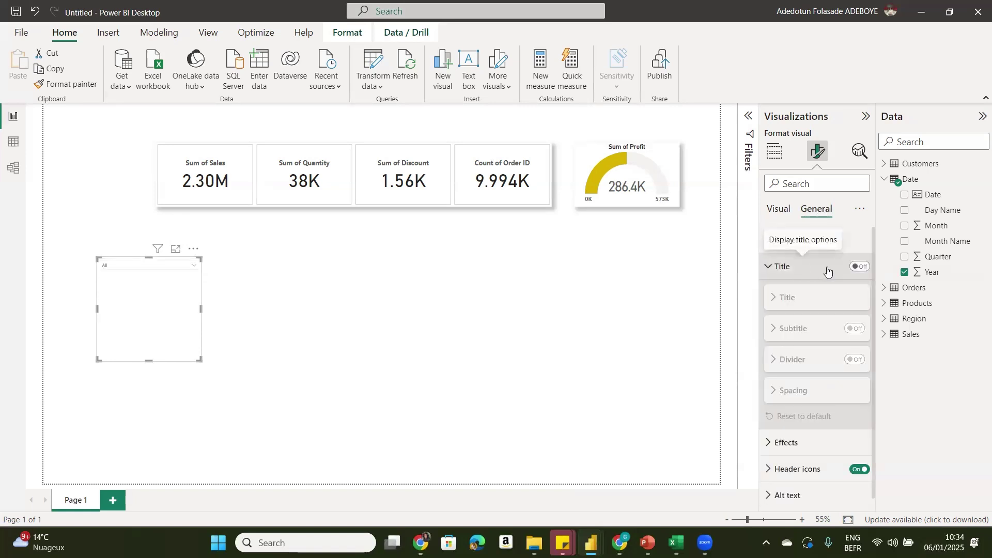
{"action": "left_click", "coordinate": [859, 267]}
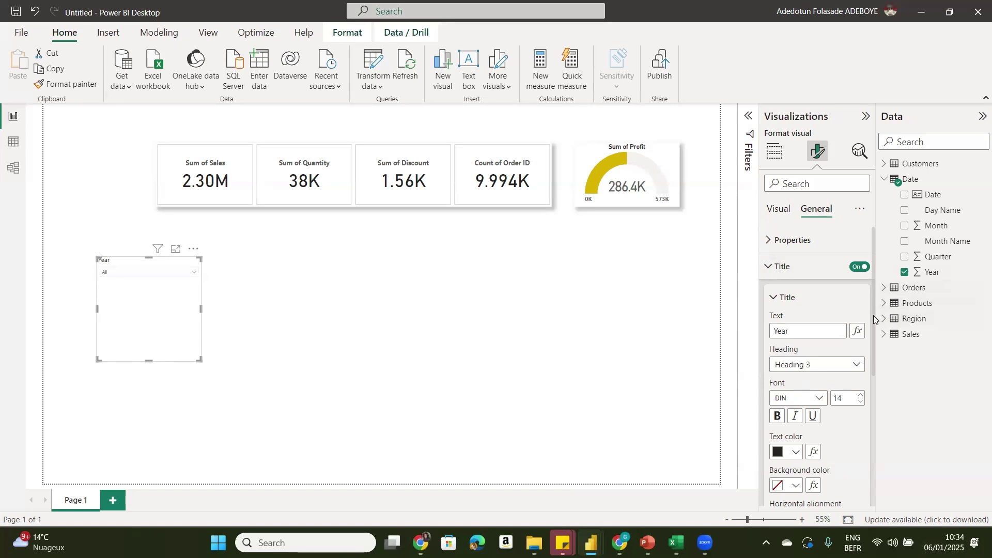
- Format the Year slicer's title as bold, size 15 and centred horizontally
{"action": "scroll", "coordinate": [873, 315], "scroll_direction": "down", "scroll_amount": 3}
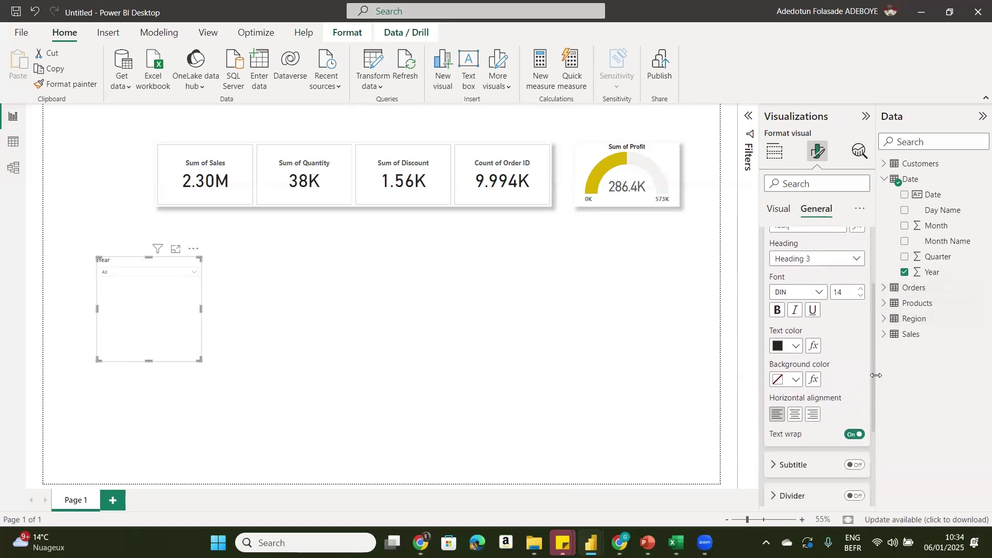
{"action": "scroll", "coordinate": [874, 393], "scroll_direction": "down", "scroll_amount": 2}
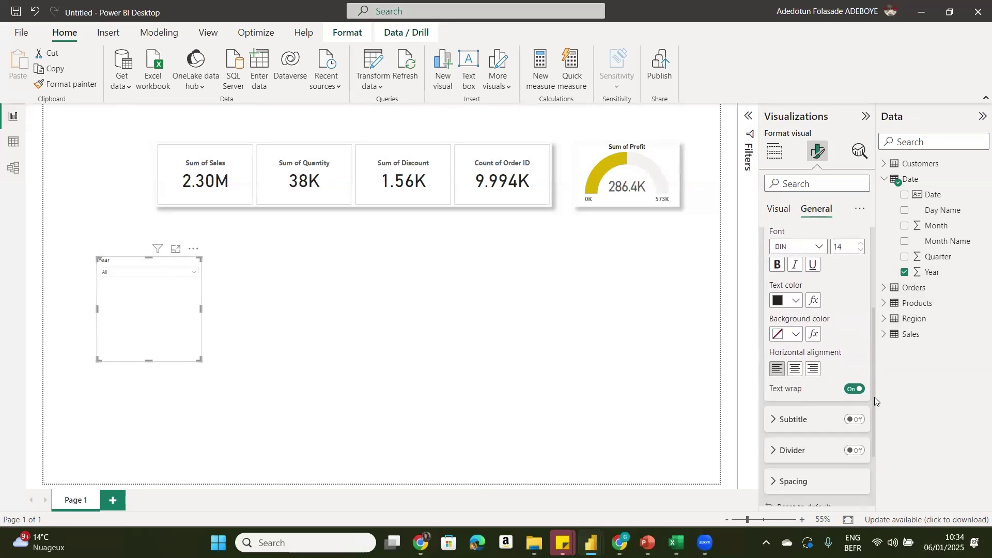
{"action": "left_click", "coordinate": [777, 265]}
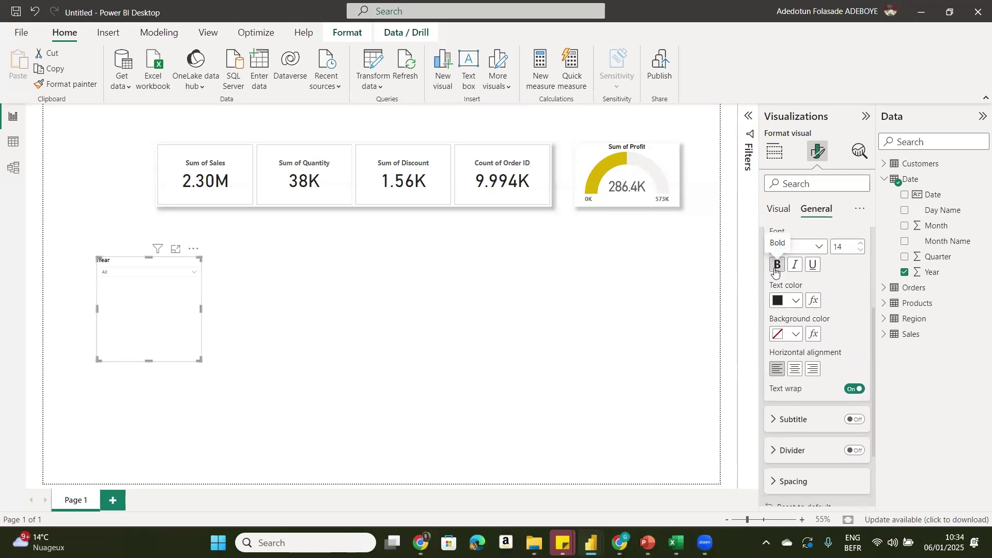
{"action": "left_click", "coordinate": [796, 370]}
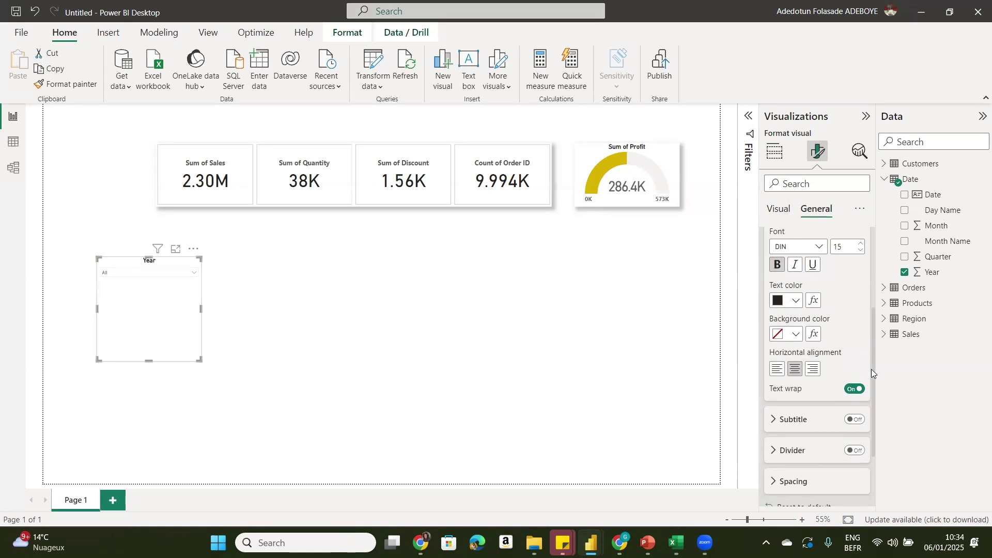
- Turn on the shadow effect for the Year slicer
{"action": "left_click_drag", "start_coordinate": [871, 368], "coordinate": [872, 440]}
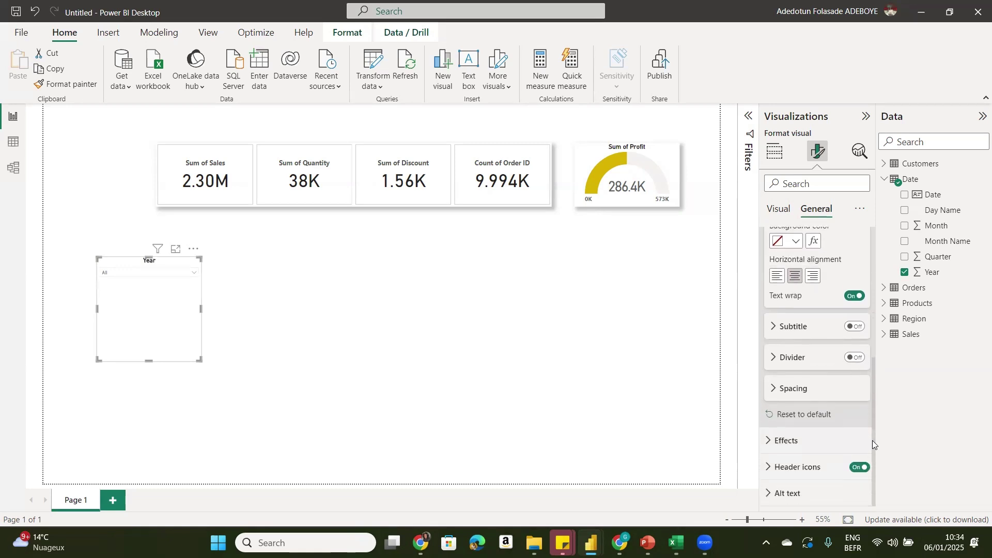
{"action": "left_click", "coordinate": [807, 440]}
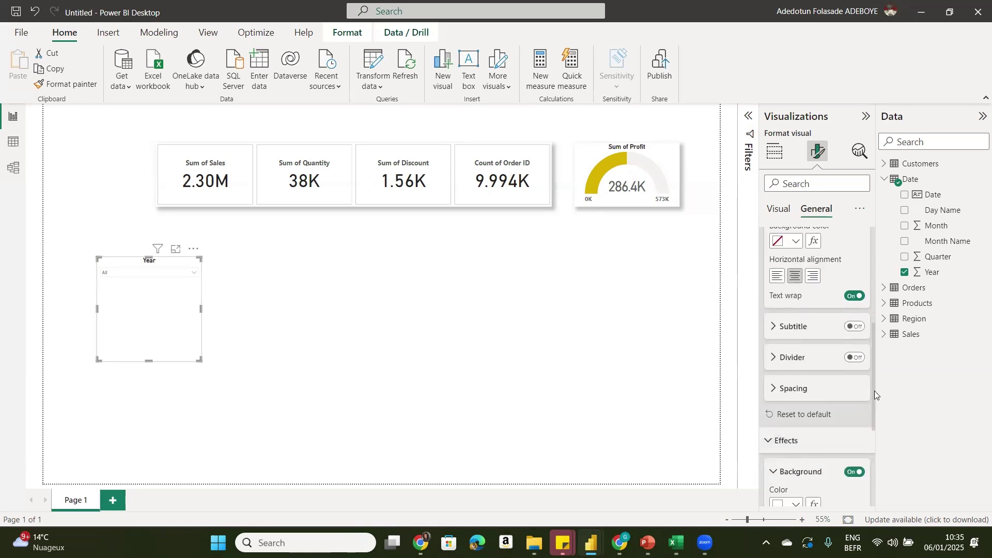
{"action": "left_click_drag", "start_coordinate": [874, 391], "coordinate": [874, 479]}
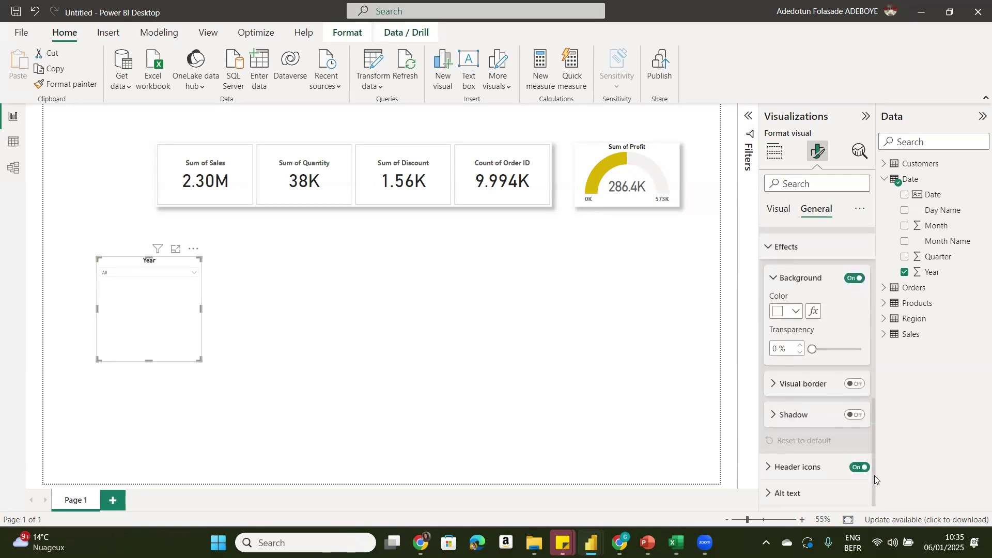
{"action": "left_click", "coordinate": [857, 416]}
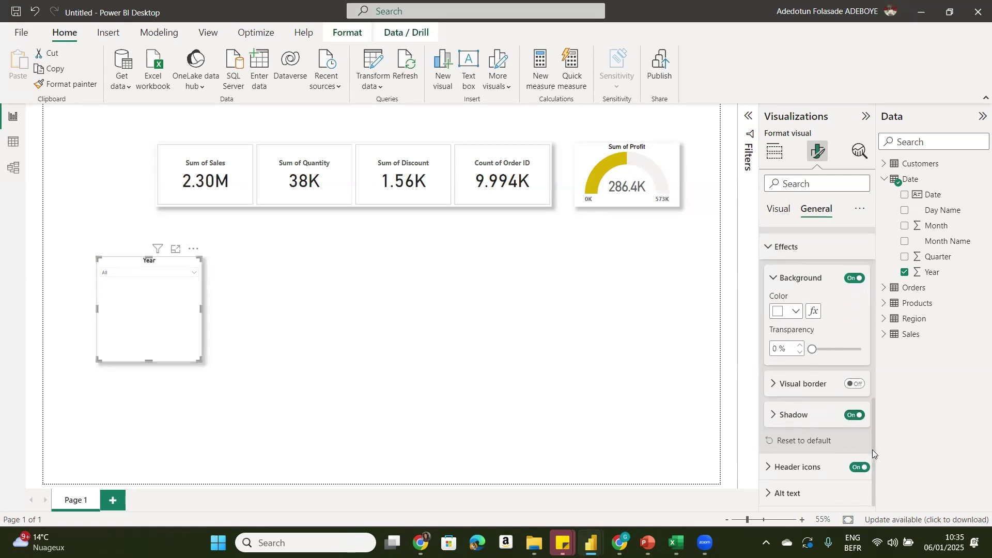
{"action": "left_click_drag", "start_coordinate": [873, 451], "coordinate": [863, 335]}
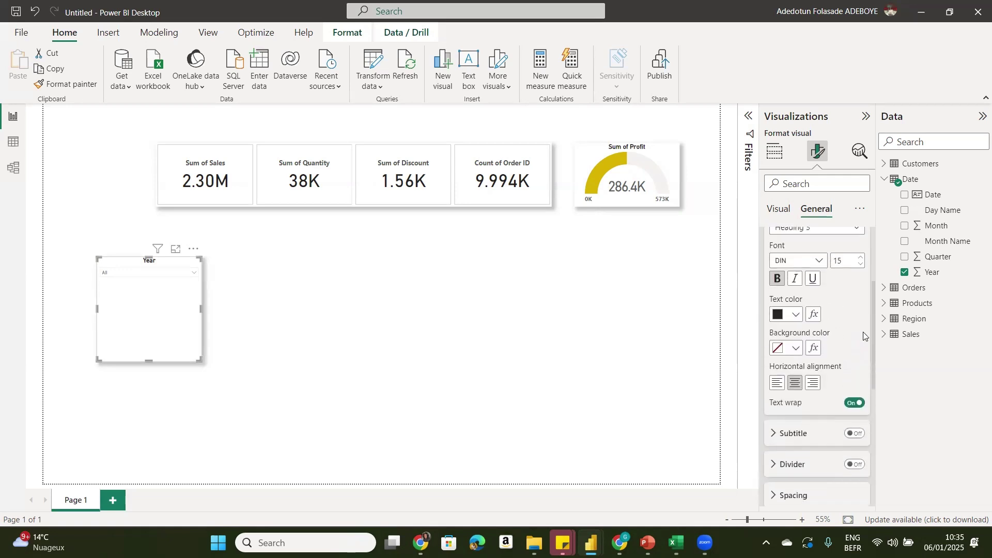
{"action": "scroll", "coordinate": [863, 336], "scroll_direction": "up", "scroll_amount": 3}
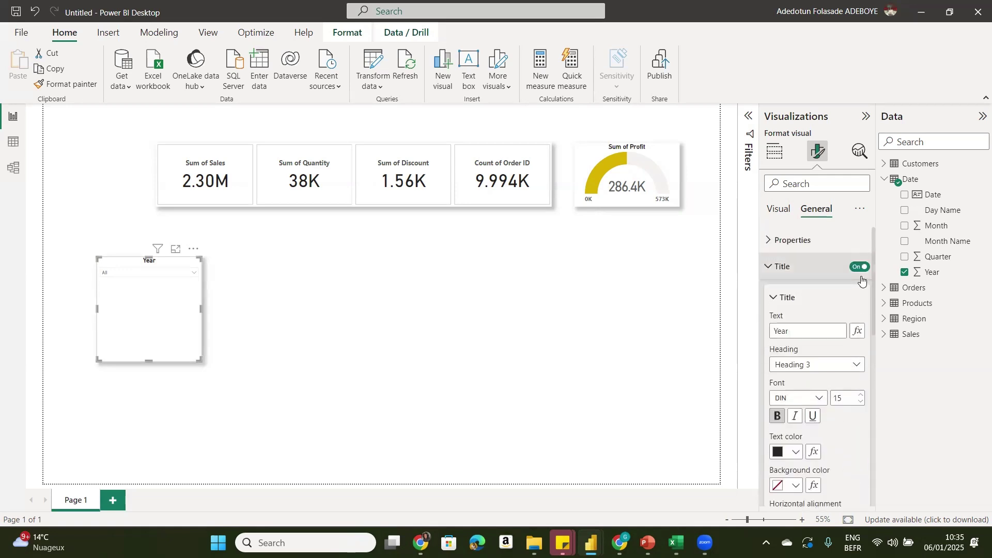
- Format the Year slicer's dropdown values as bold, size 13, and check them in its list of years
{"action": "left_click", "coordinate": [165, 274]}
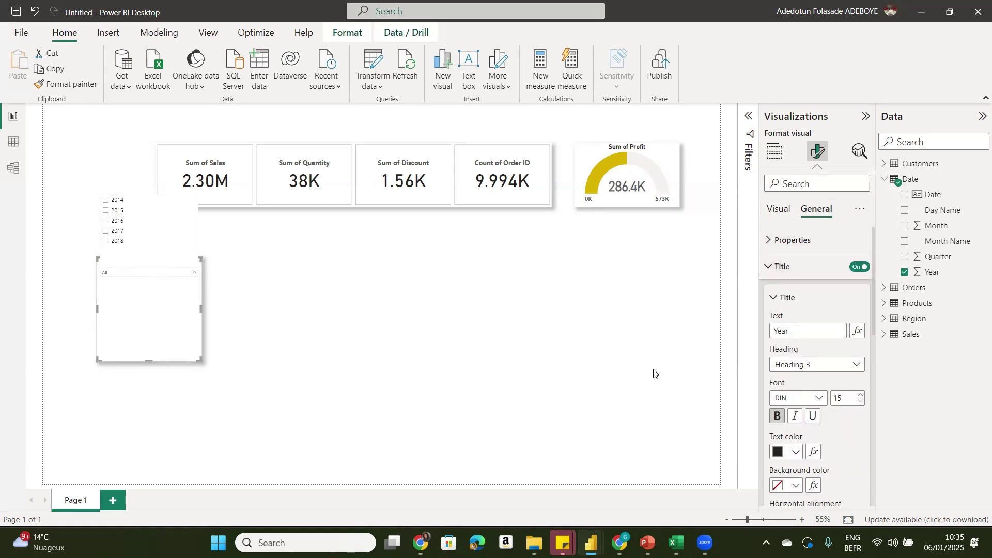
{"action": "left_click", "coordinate": [778, 208]}
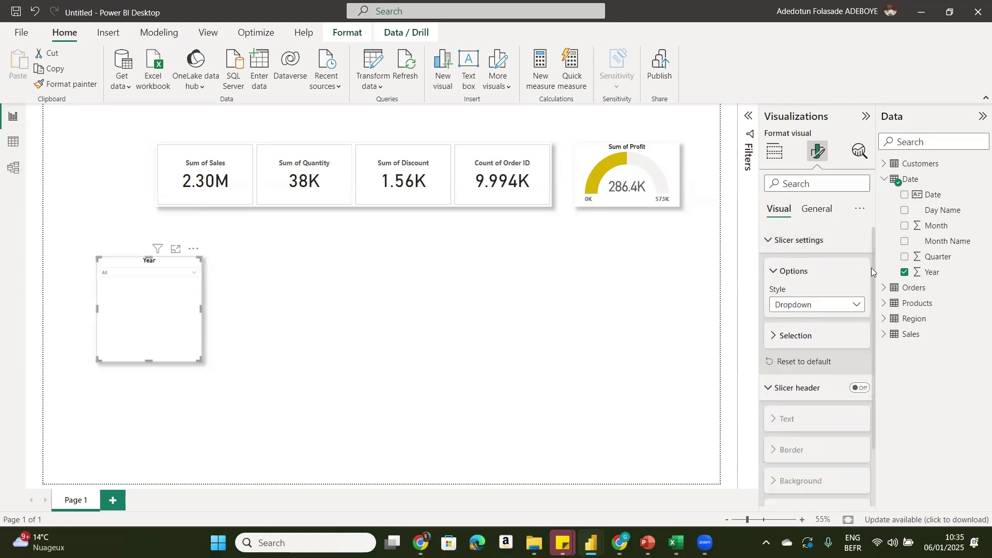
{"action": "scroll", "coordinate": [873, 267], "scroll_direction": "down", "scroll_amount": 2}
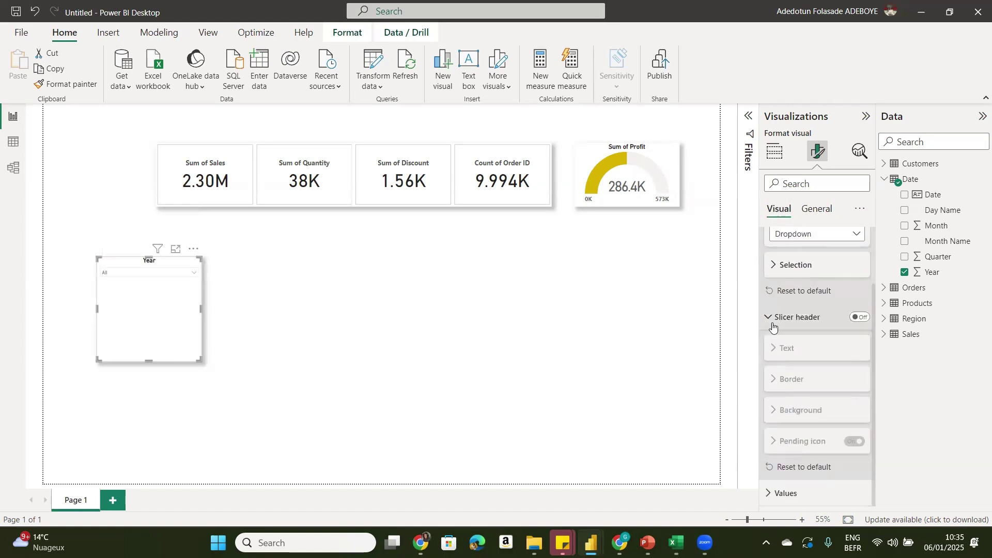
{"action": "left_click", "coordinate": [768, 318]}
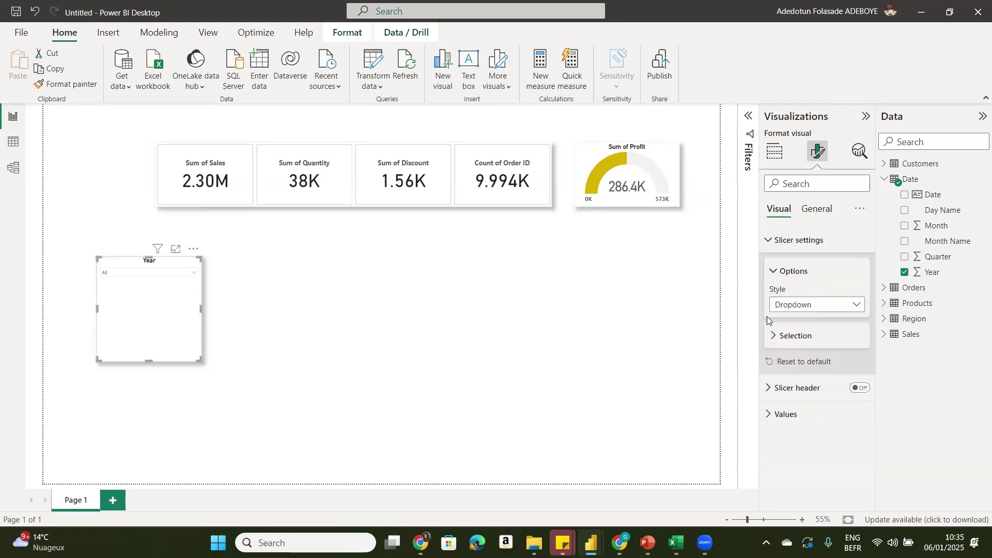
{"action": "left_click", "coordinate": [798, 416]}
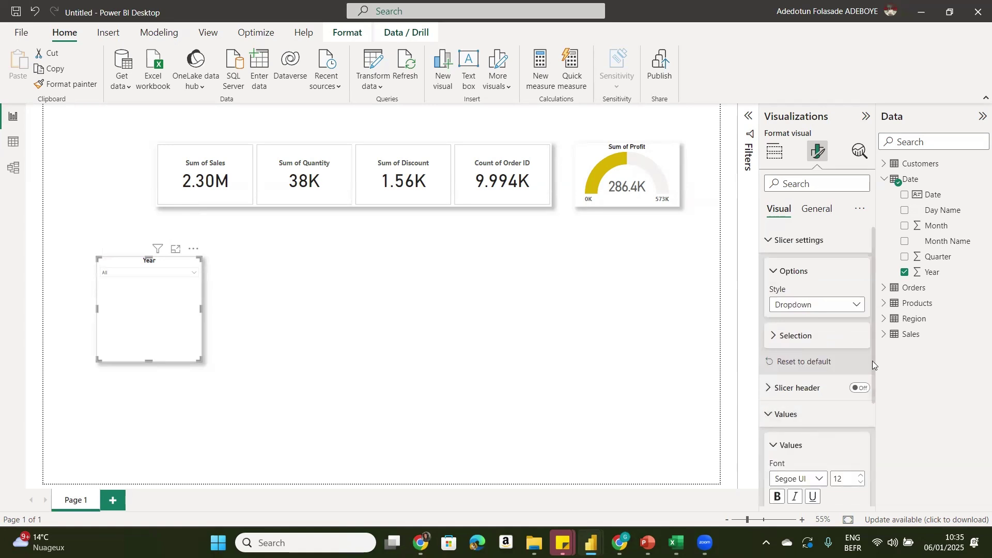
{"action": "left_click_drag", "start_coordinate": [872, 361], "coordinate": [872, 496]}
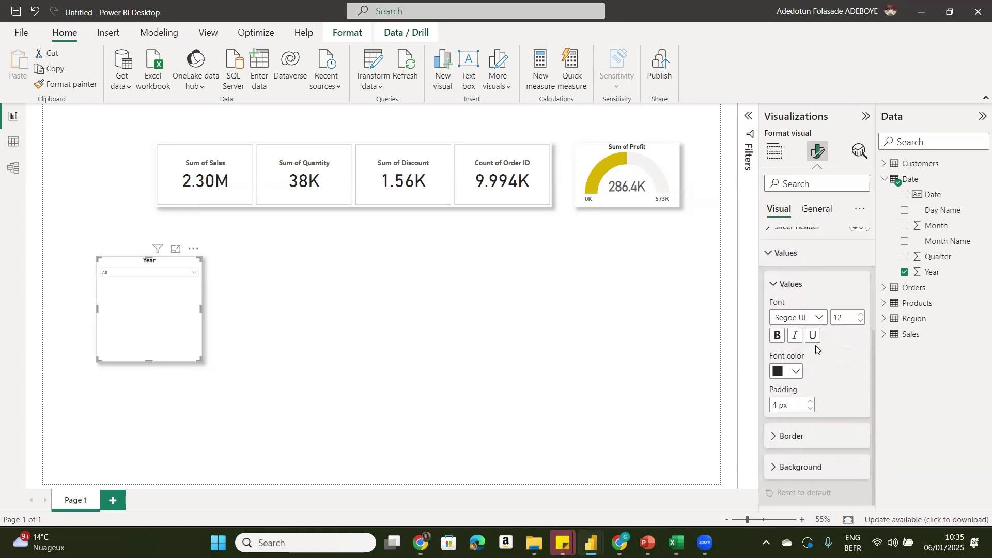
{"action": "left_click", "coordinate": [779, 335]}
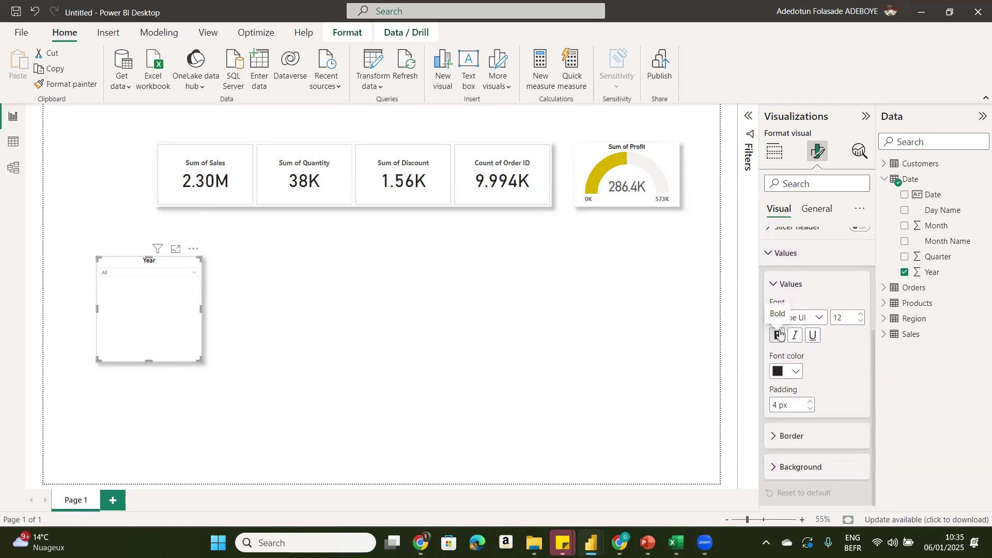
{"action": "left_click", "coordinate": [187, 274]}
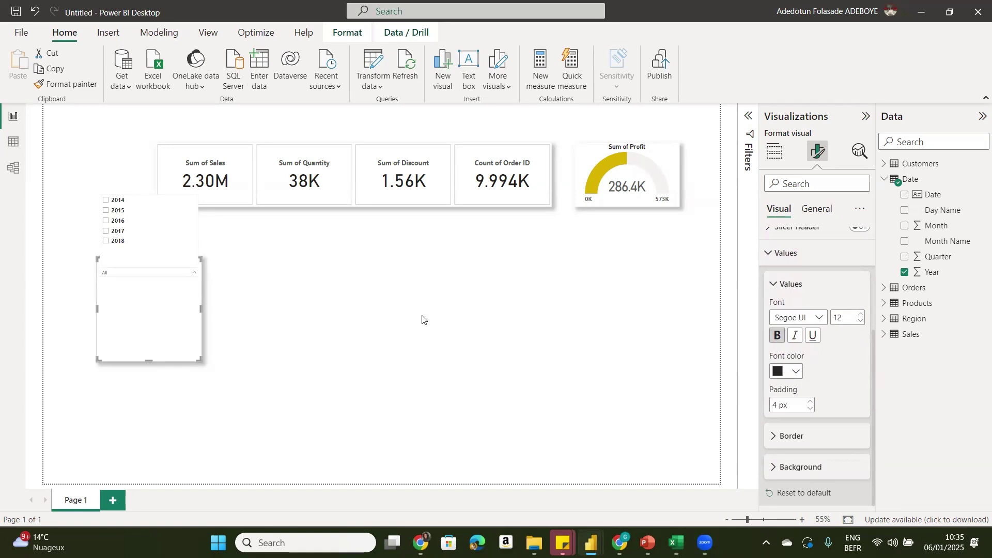
{"action": "left_click", "coordinate": [859, 314]}
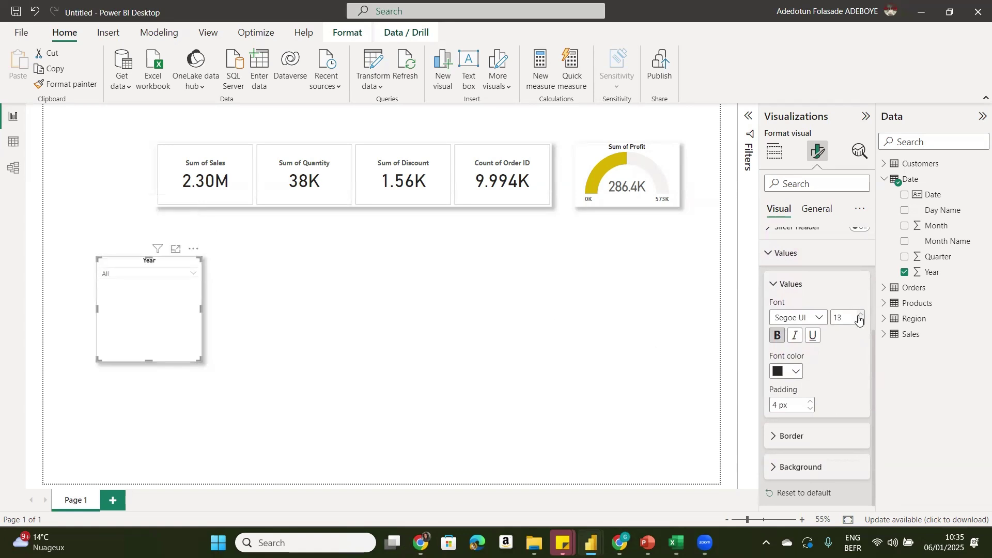
{"action": "left_click", "coordinate": [179, 281]}
{"action": "left_click", "coordinate": [288, 288]}
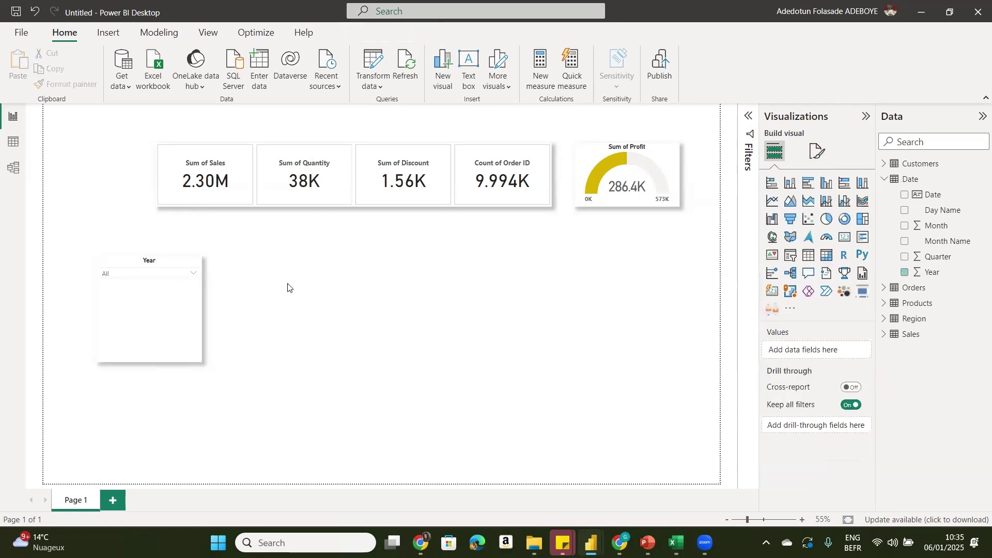
- Shrink the Year slicer and place it at the page's left edge below the KPI cards, comparing it with the sample dashboard in PowerPoint
{"action": "left_click", "coordinate": [152, 353]}
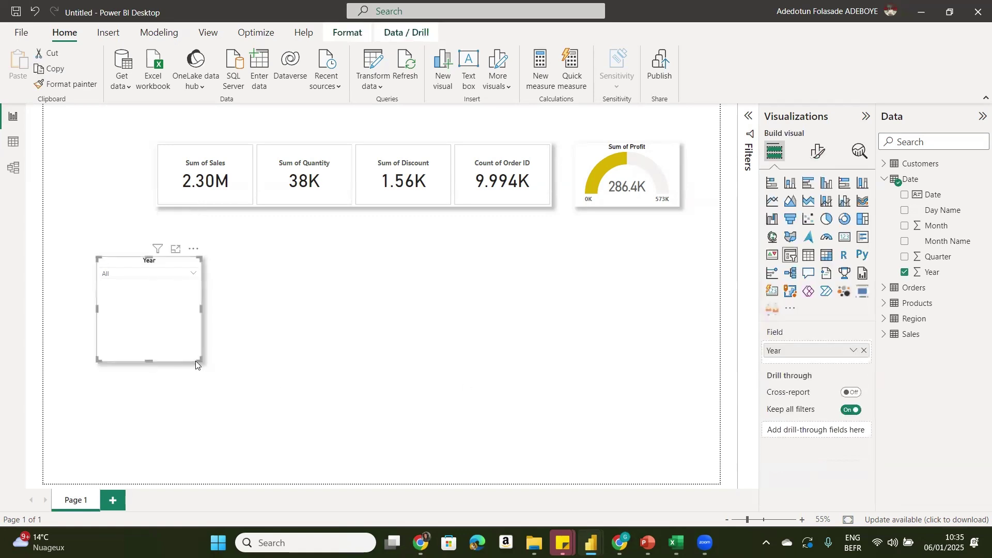
{"action": "left_click_drag", "start_coordinate": [202, 361], "coordinate": [122, 248]}
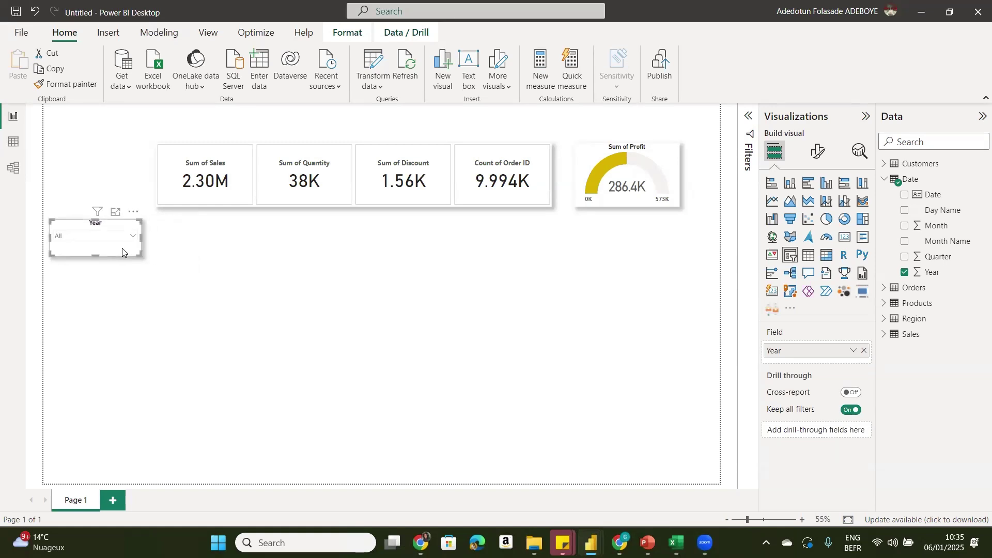
{"action": "mouse_move", "coordinate": [647, 542]}
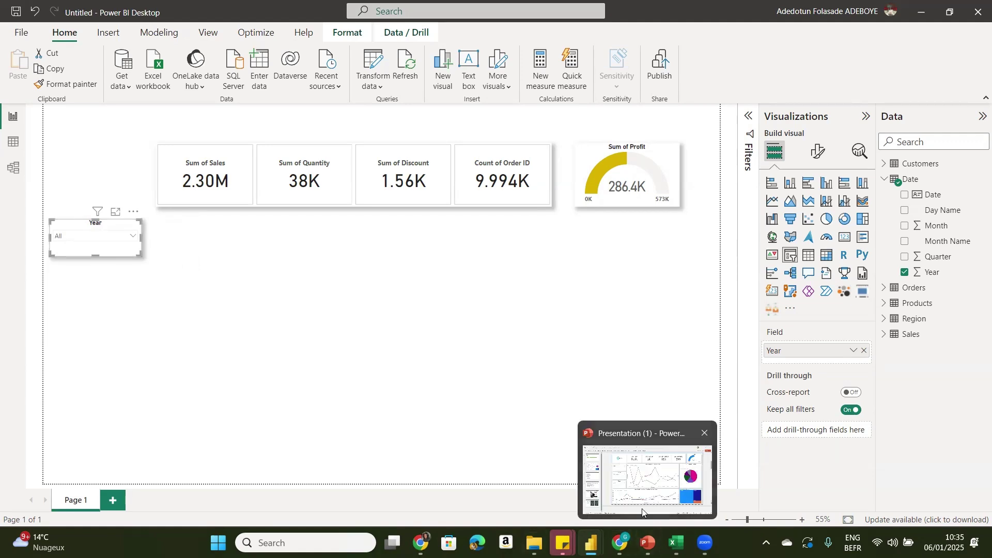
{"action": "left_click", "coordinate": [642, 511]}
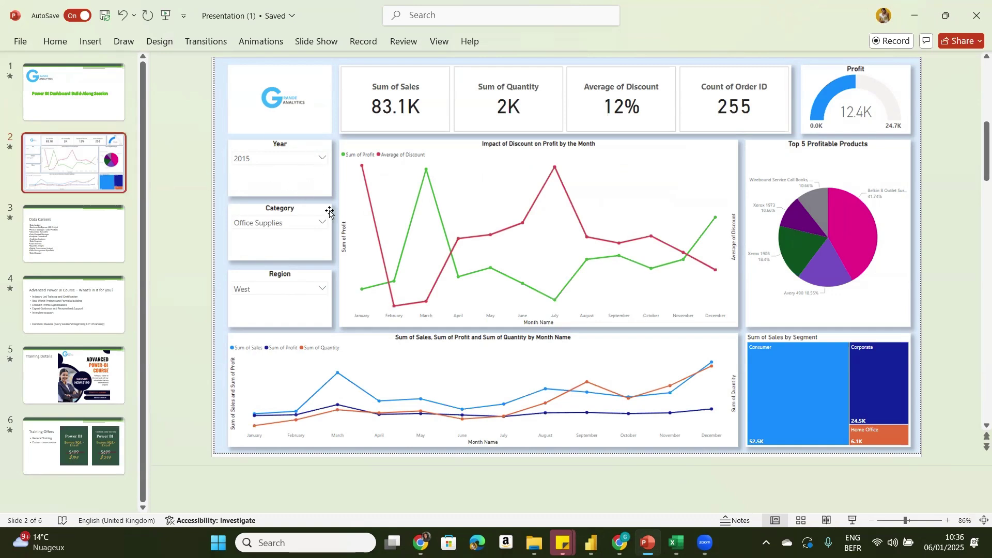
{"action": "mouse_move", "coordinate": [647, 542]}
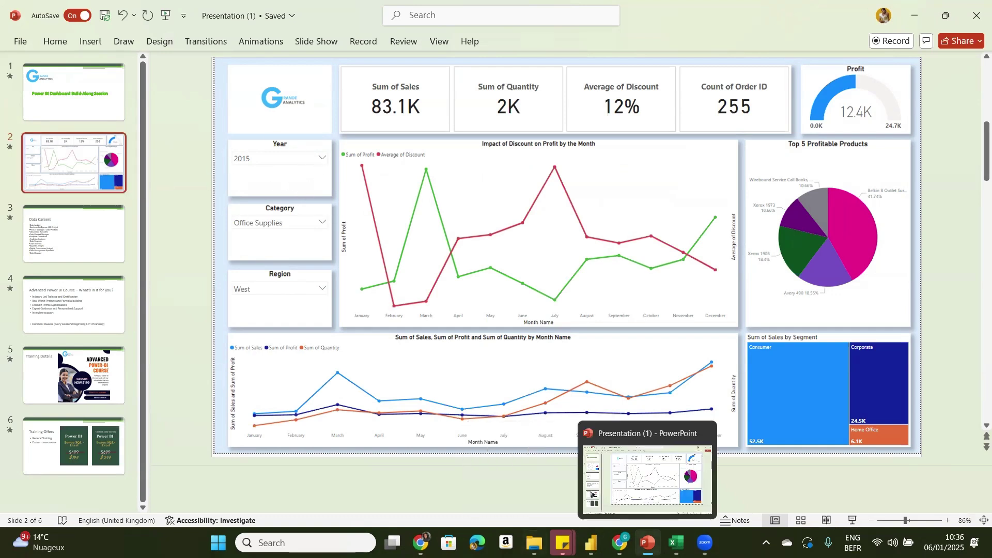
{"action": "mouse_move", "coordinate": [592, 542]}
{"action": "left_click", "coordinate": [629, 504]}
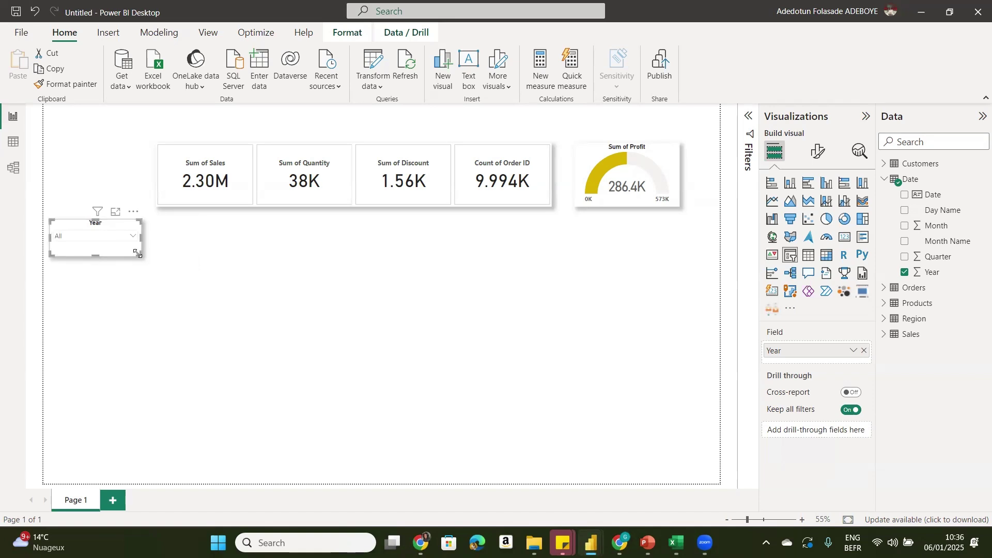
{"action": "left_click_drag", "start_coordinate": [137, 253], "coordinate": [146, 263]}
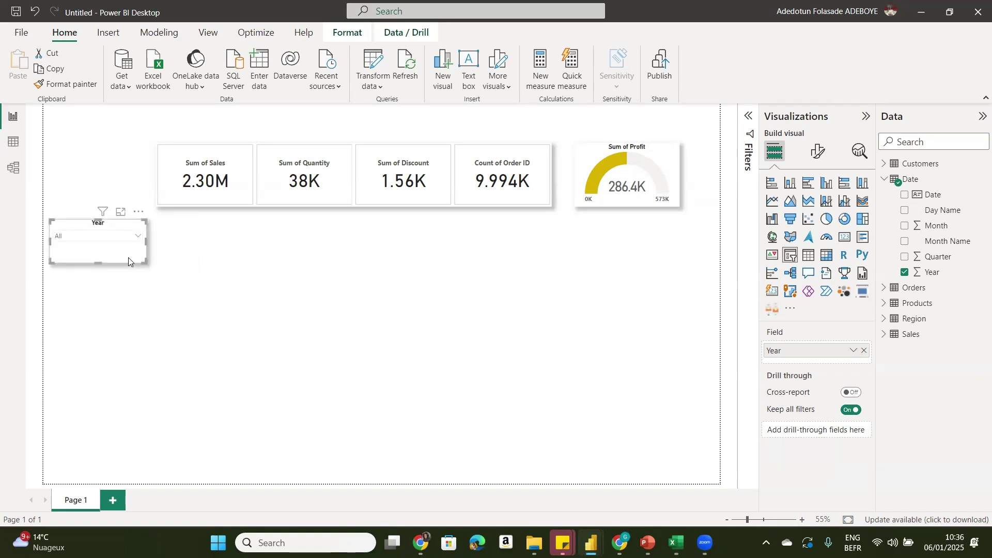
- Make two copies of the Year slicer and stack them in a column directly beneath the original
{"action": "key", "text": "ctrl+c"}
{"action": "key", "text": "ctrl+v"}
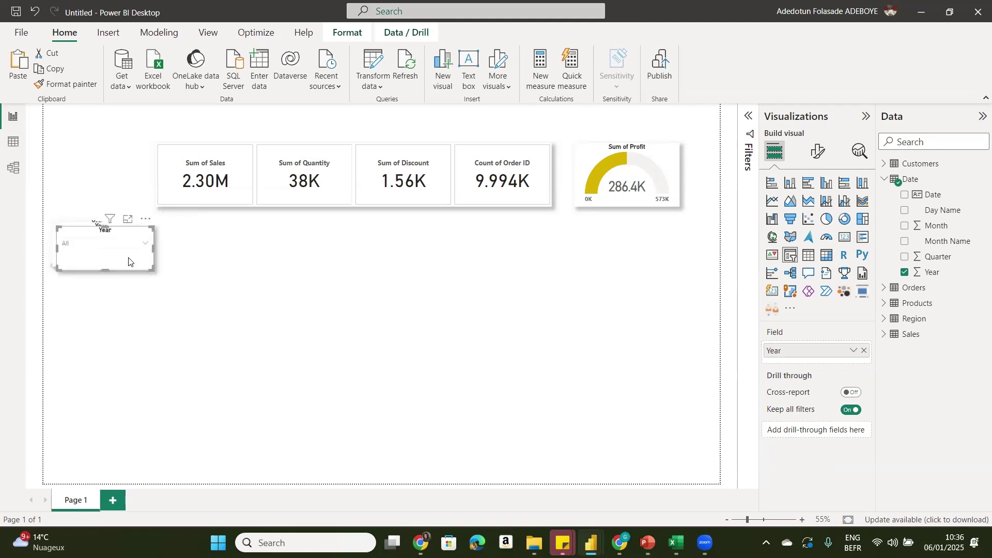
{"action": "left_click_drag", "start_coordinate": [129, 262], "coordinate": [121, 361]}
{"action": "left_click_drag", "start_coordinate": [104, 254], "coordinate": [97, 303]}
{"action": "left_click", "coordinate": [256, 352]}
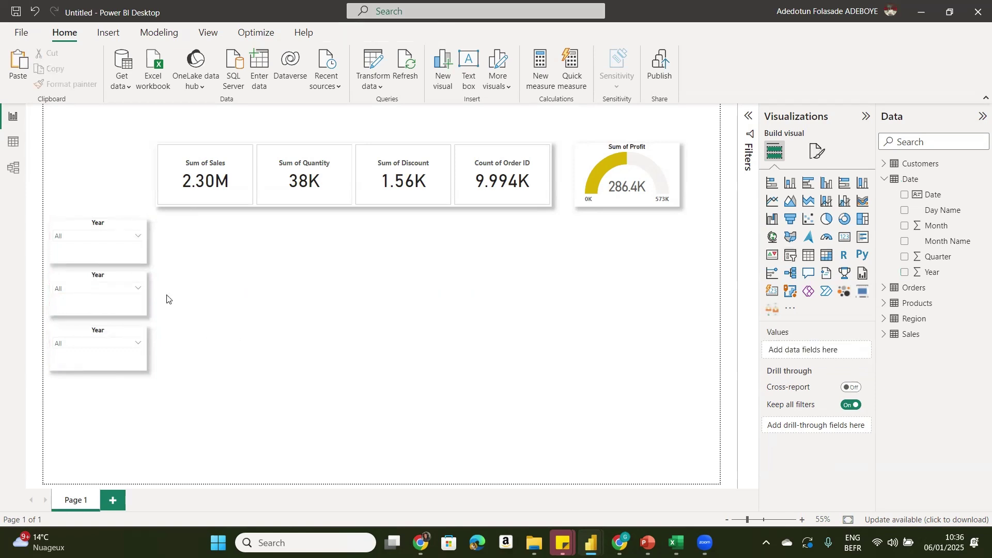
- Replace the middle slicer's Year field with Category from the Products table and check its dropdown list
{"action": "left_click", "coordinate": [126, 284]}
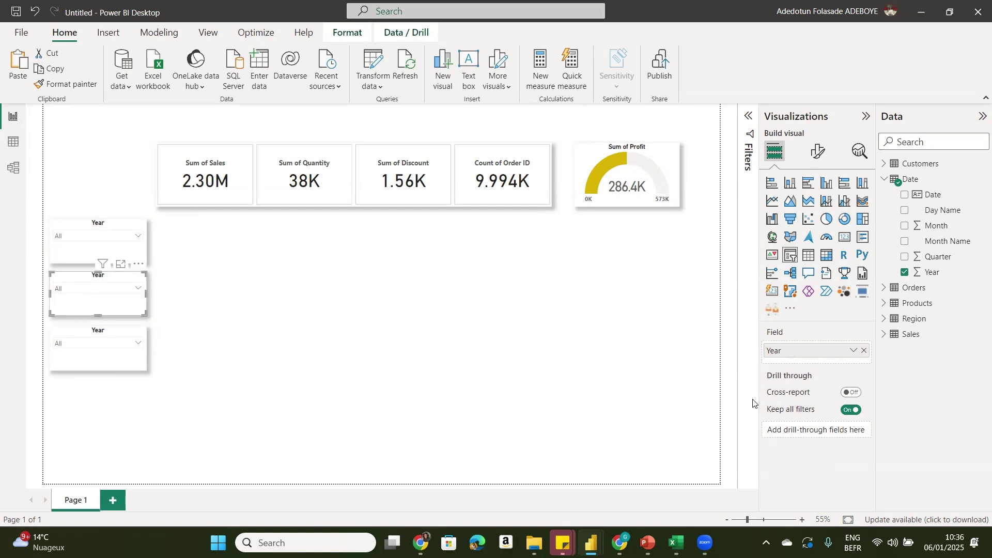
{"action": "left_click", "coordinate": [864, 352]}
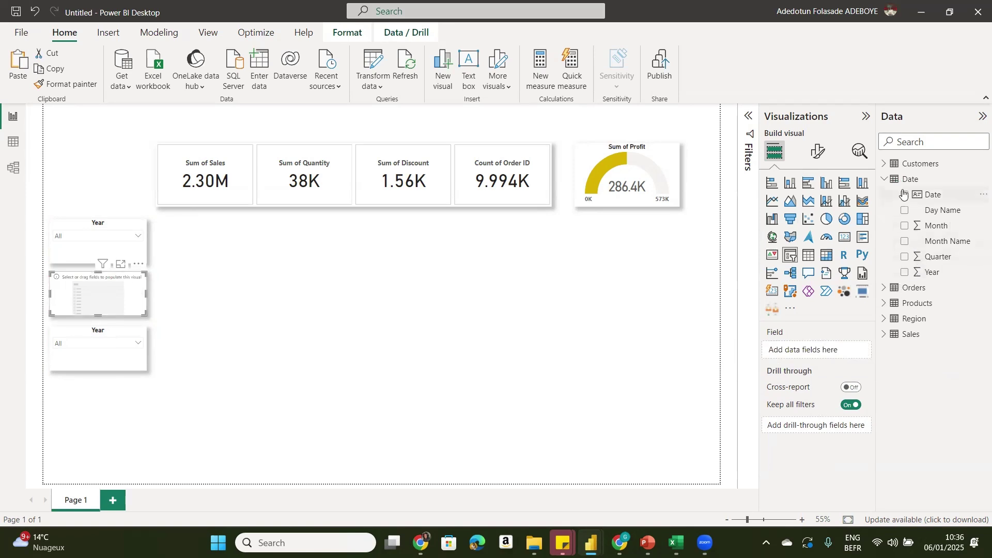
{"action": "left_click", "coordinate": [883, 181]}
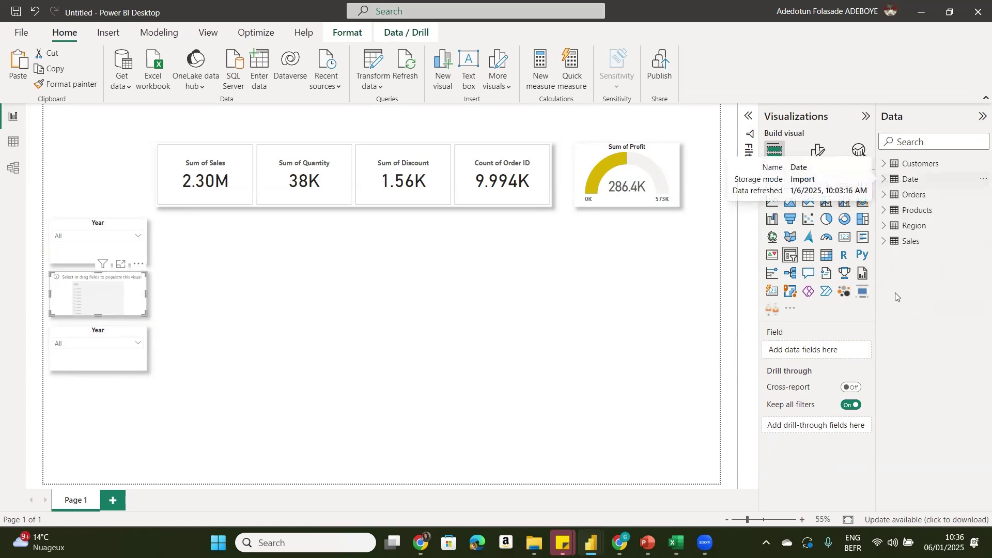
{"action": "left_click", "coordinate": [883, 210]}
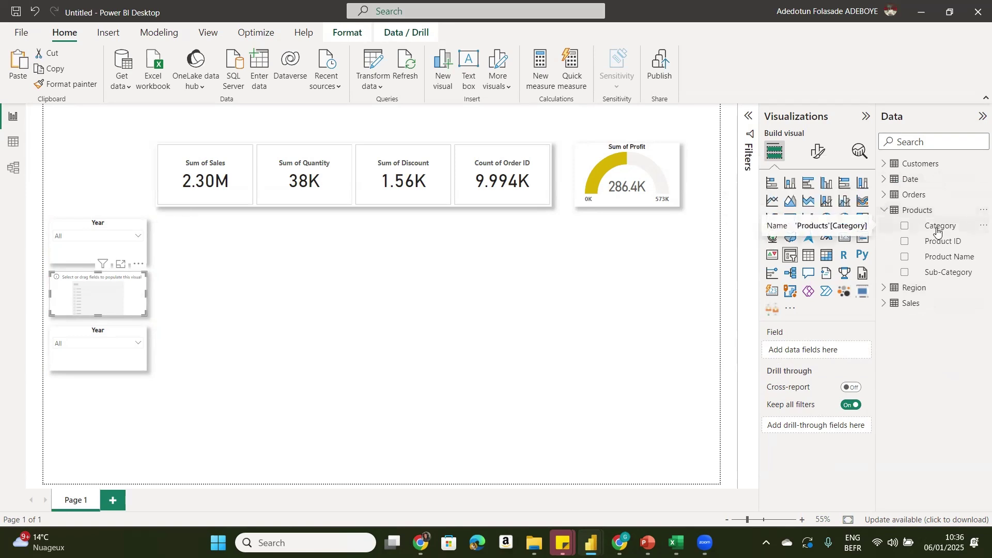
{"action": "left_click_drag", "start_coordinate": [938, 229], "coordinate": [826, 359]}
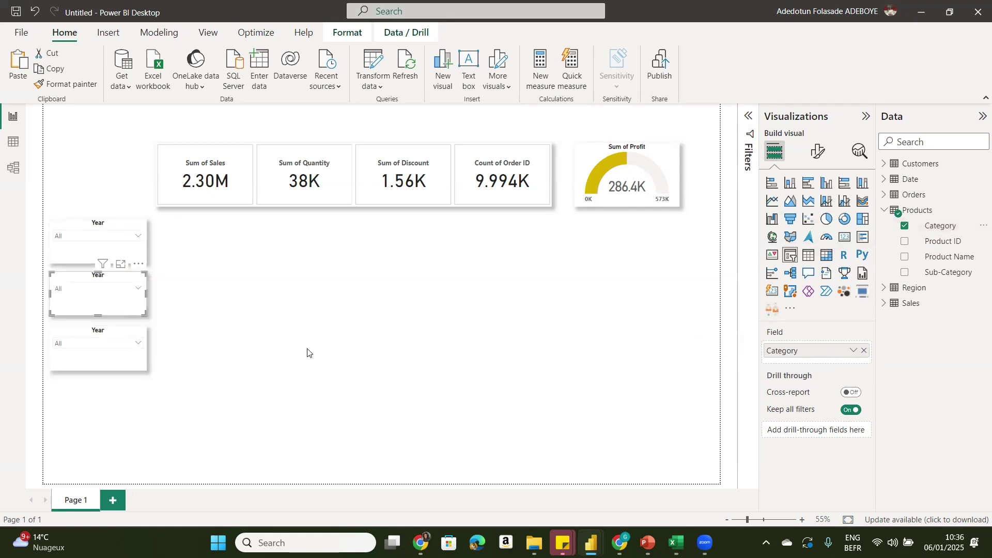
{"action": "left_click", "coordinate": [98, 291]}
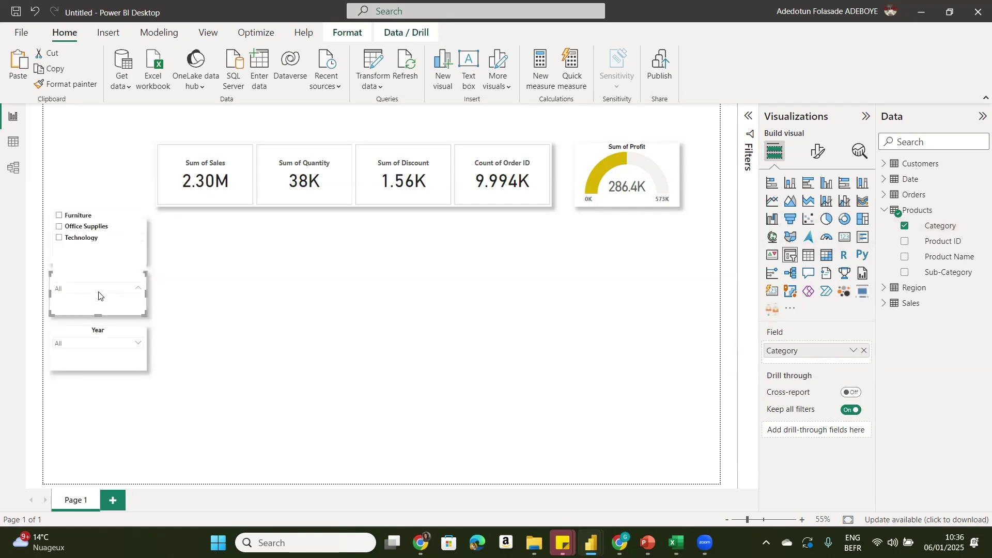
{"action": "left_click", "coordinate": [123, 308]}
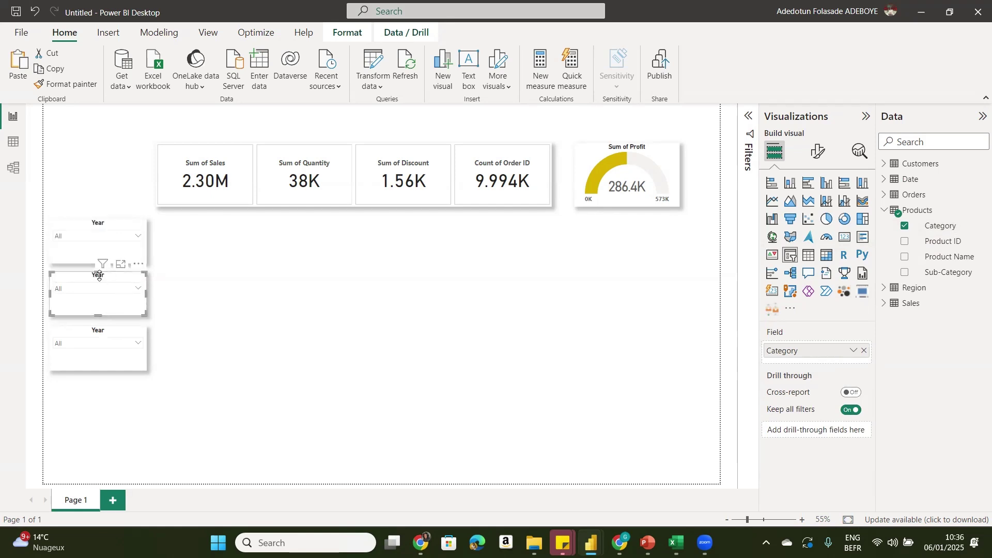
- Change the middle slicer's title text to "Category"
{"action": "left_click", "coordinate": [817, 152]}
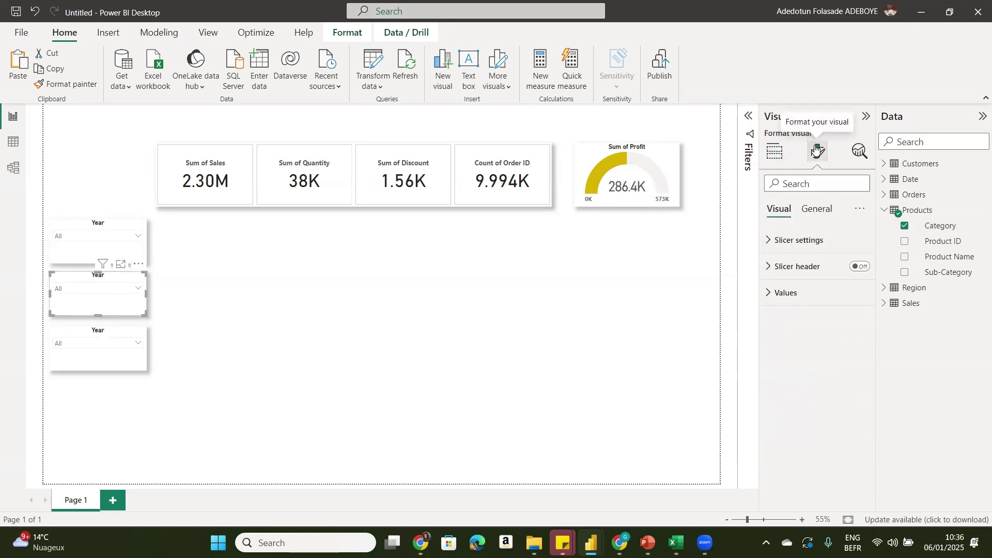
{"action": "left_click", "coordinate": [823, 210]}
{"action": "left_click", "coordinate": [813, 271]}
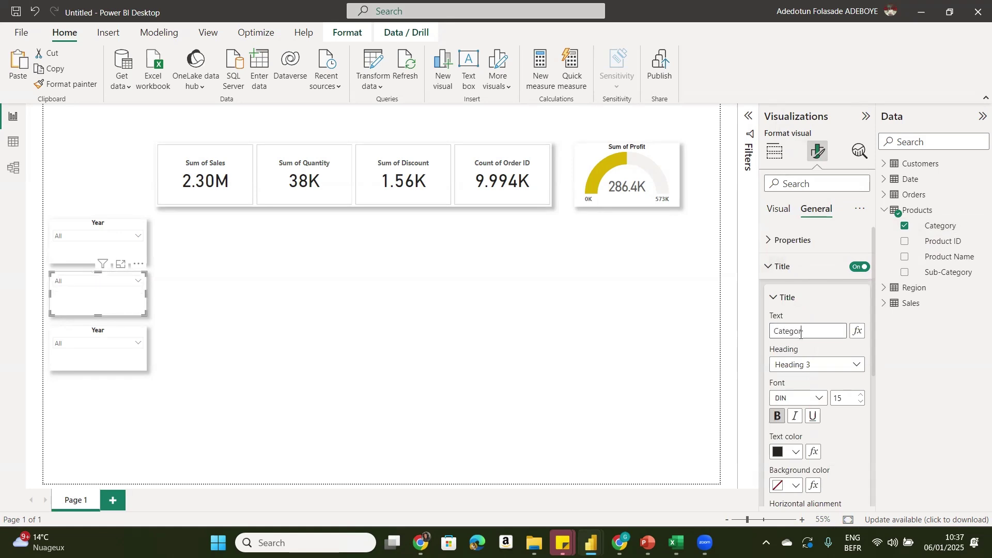
{"action": "left_click", "coordinate": [376, 341]}
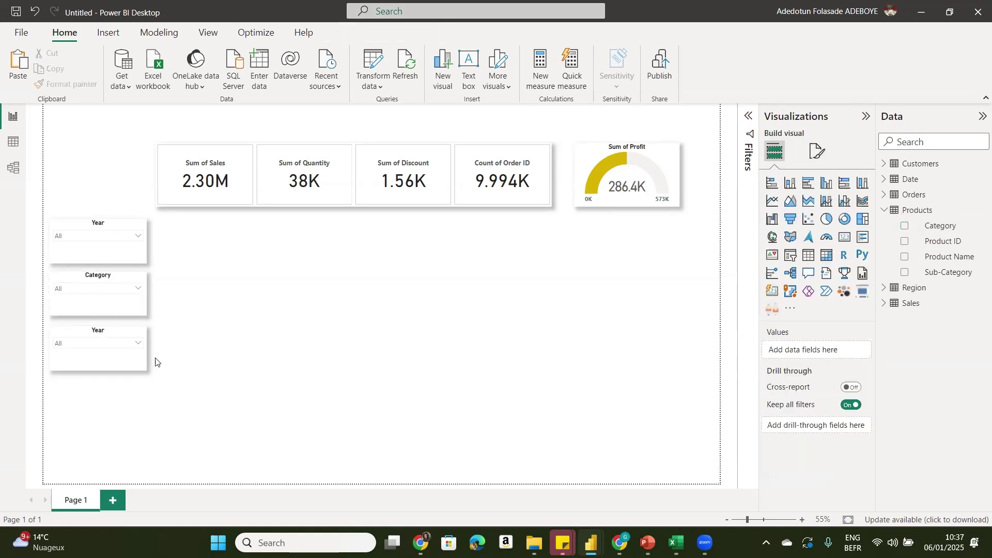
- Replace the lowest slicer's Year field with Region from the Region table
{"action": "left_click", "coordinate": [135, 365]}
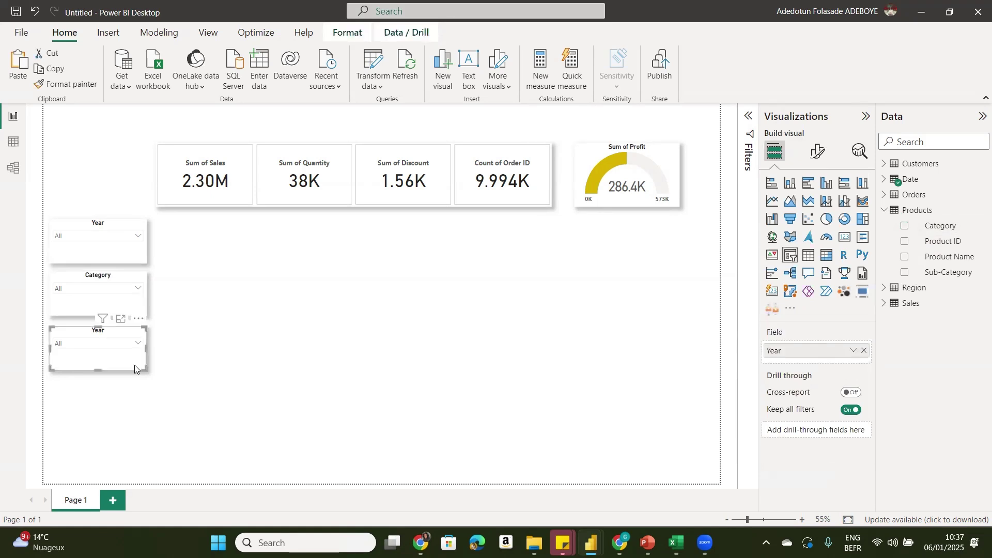
{"action": "left_click", "coordinate": [866, 351]}
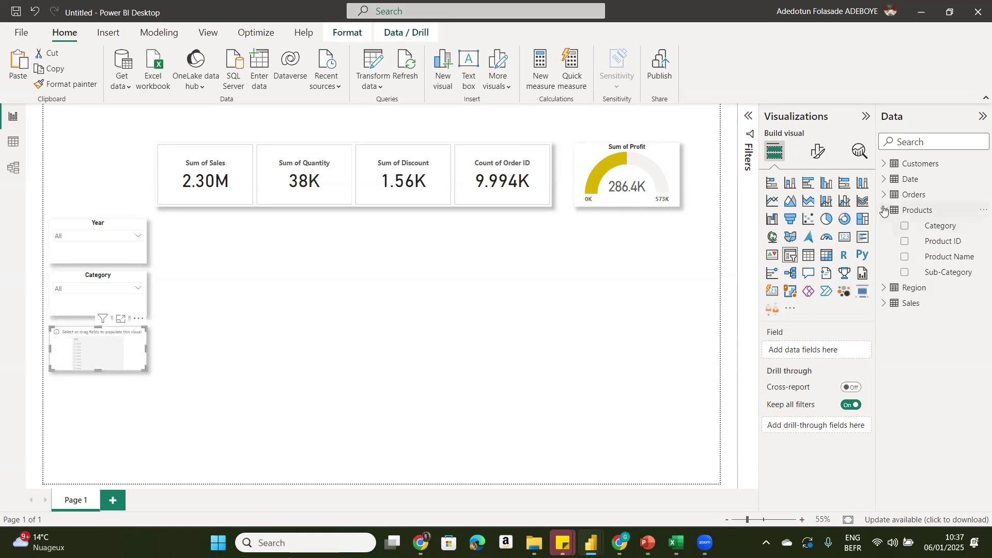
{"action": "left_click", "coordinate": [884, 209]}
{"action": "left_click", "coordinate": [884, 225]}
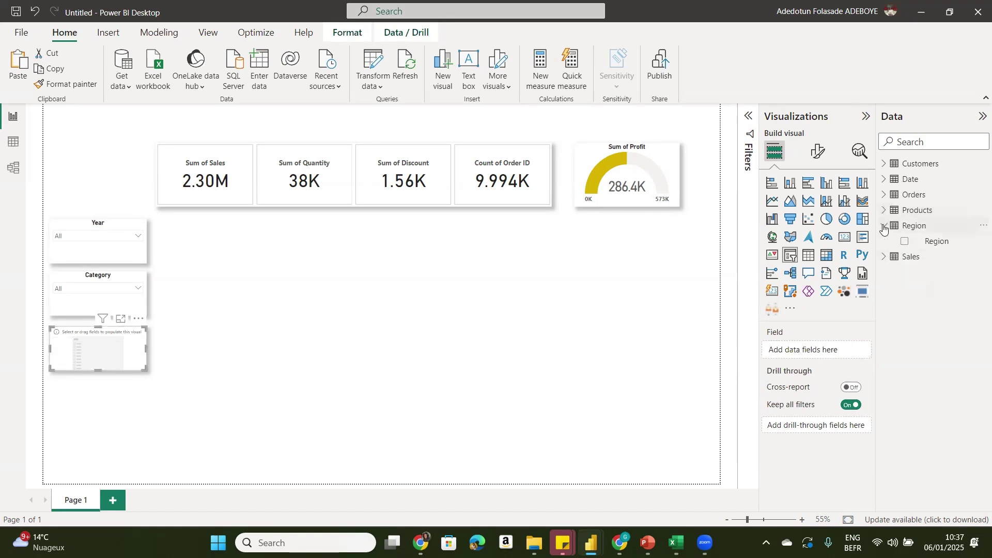
{"action": "left_click_drag", "start_coordinate": [925, 241], "coordinate": [813, 353]}
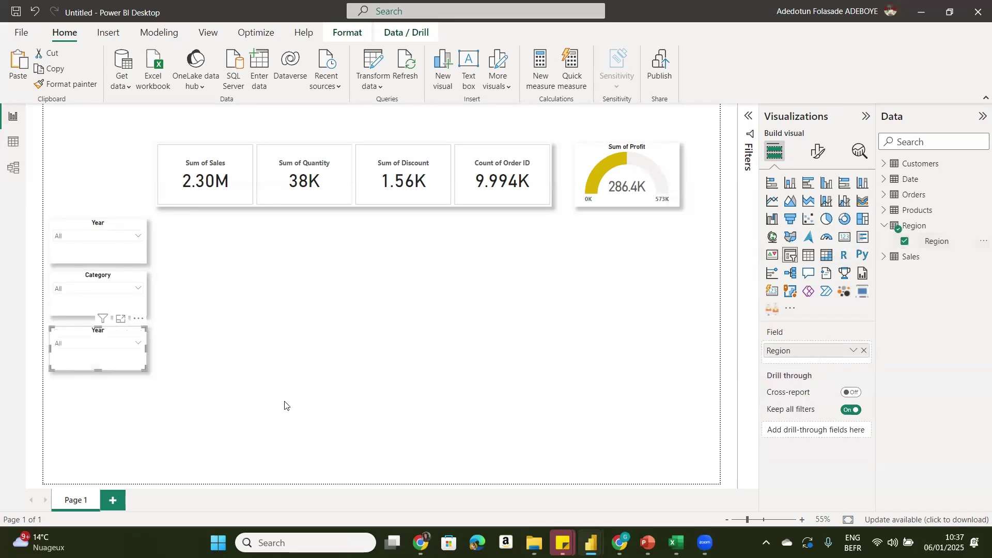
- Change the lowest slicer's title text to "Region" and check its dropdown list
{"action": "left_click", "coordinate": [818, 151]}
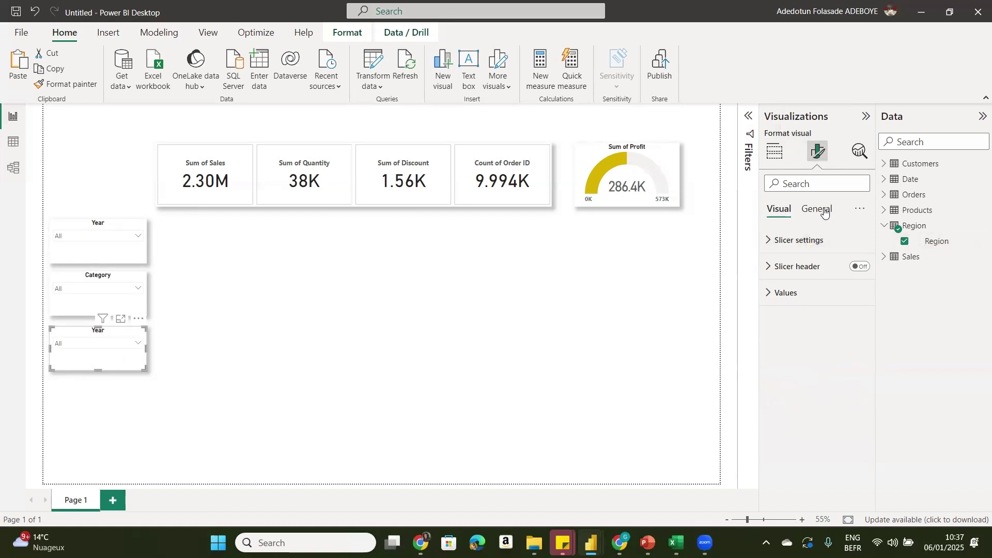
{"action": "left_click", "coordinate": [824, 211]}
{"action": "left_click", "coordinate": [791, 269]}
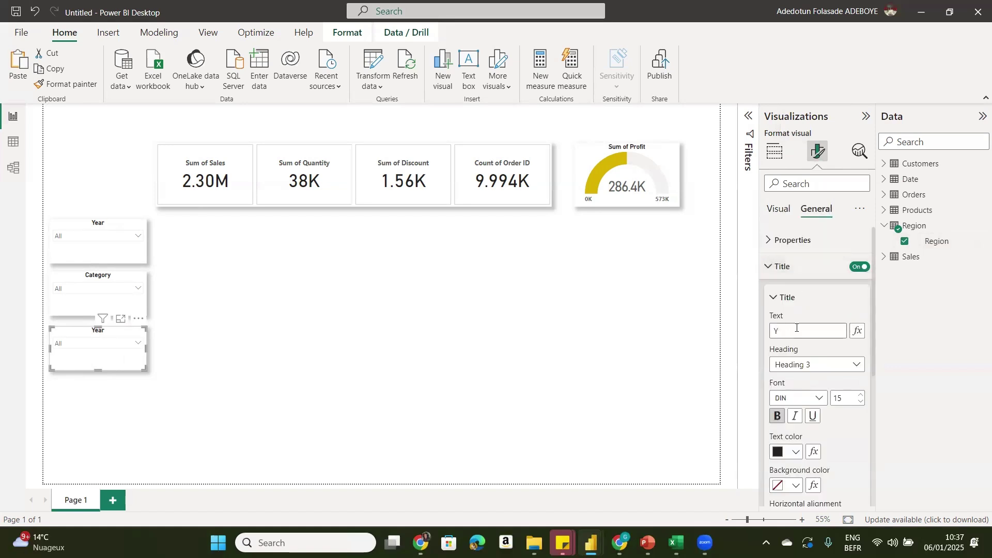
{"action": "type", "text": "egion"}
{"action": "left_click", "coordinate": [630, 424]}
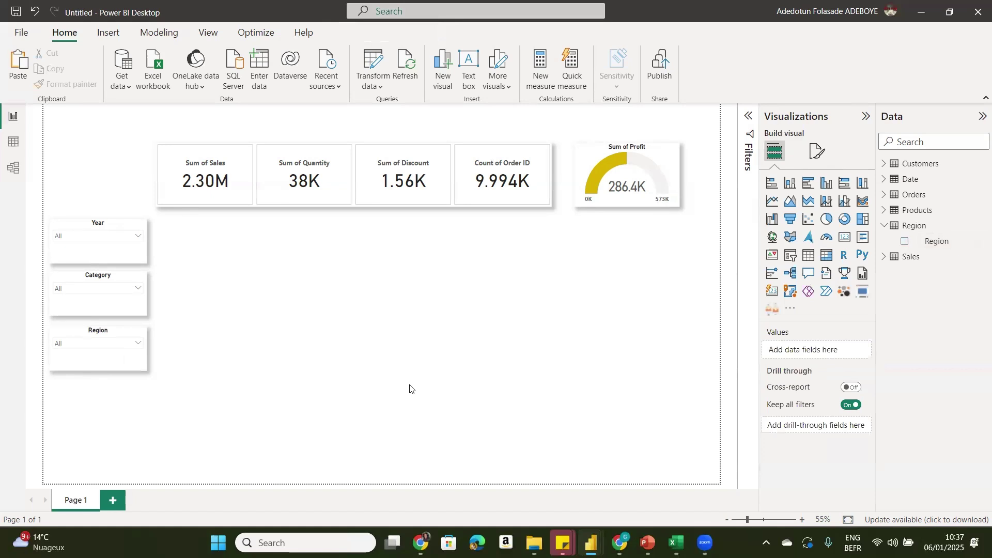
{"action": "left_click", "coordinate": [135, 344]}
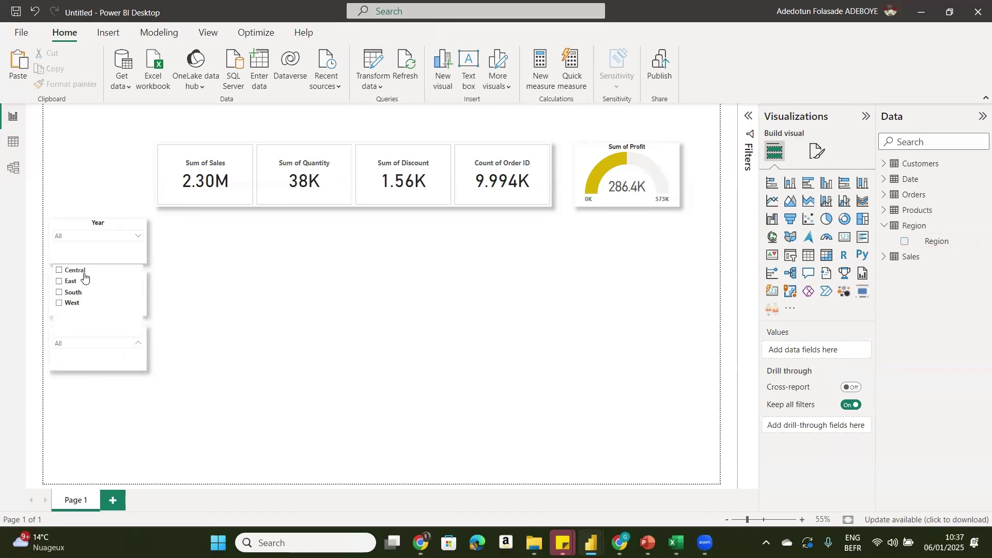
- Consult the reference dashboard slide in PowerPoint, return to the Power BI report, and set the card visual's Discount field to Average
{"action": "left_click", "coordinate": [297, 364]}
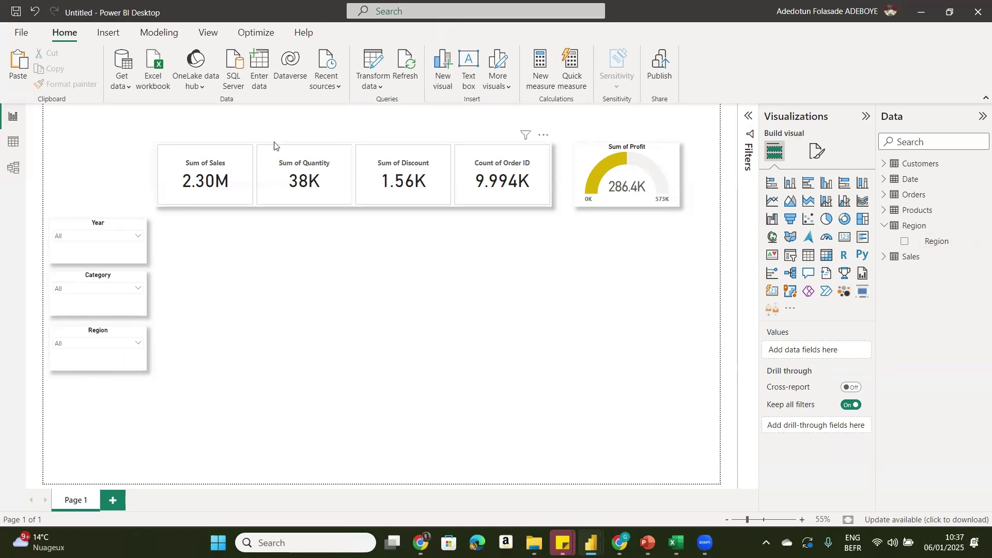
{"action": "left_click", "coordinate": [398, 178]}
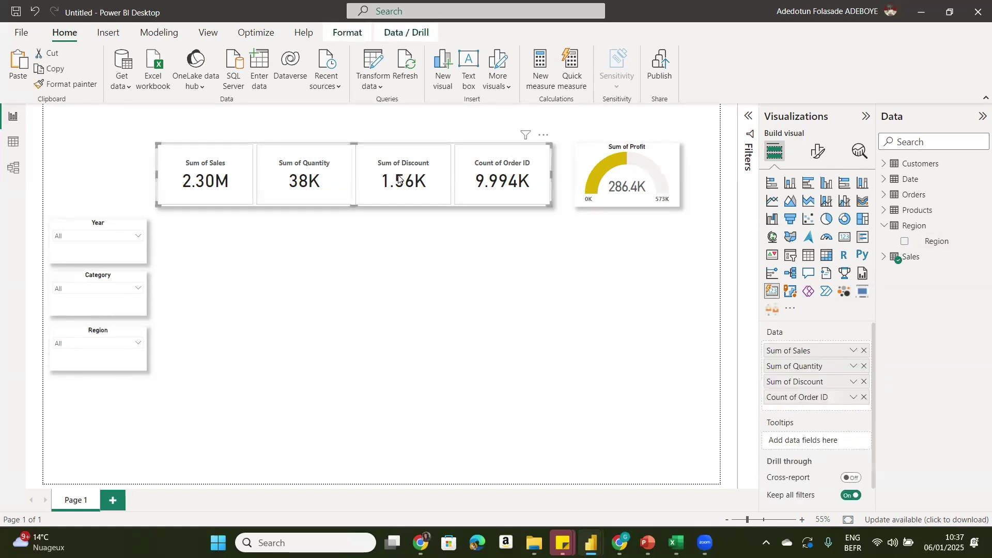
{"action": "mouse_move", "coordinate": [620, 543]}
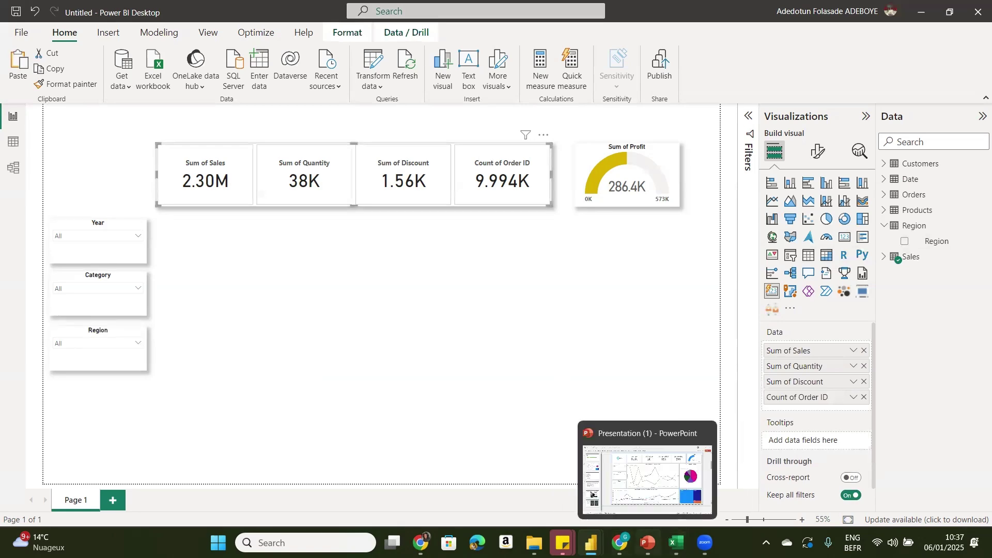
{"action": "left_click", "coordinate": [639, 485]}
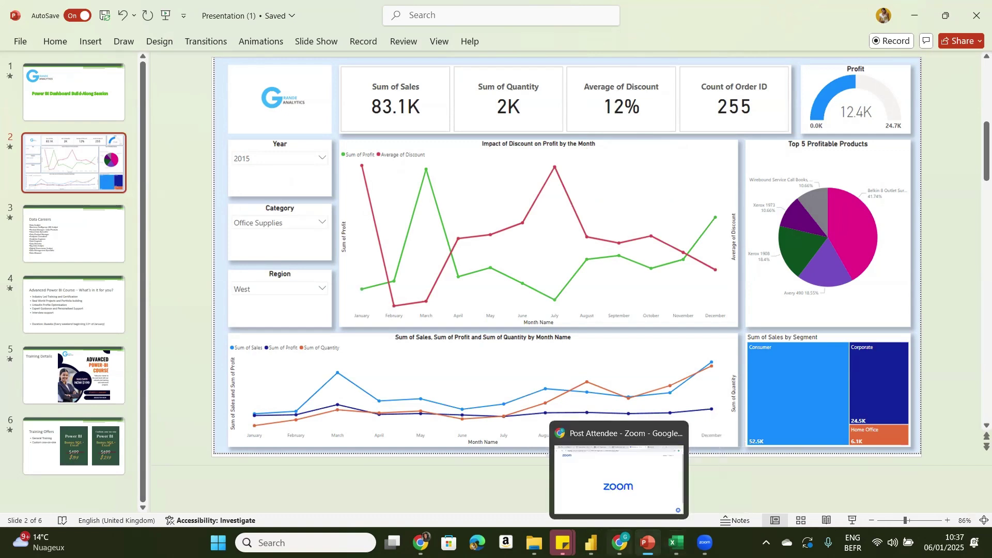
{"action": "mouse_move", "coordinate": [647, 543]}
{"action": "mouse_move", "coordinate": [592, 542]}
{"action": "left_click", "coordinate": [655, 497]}
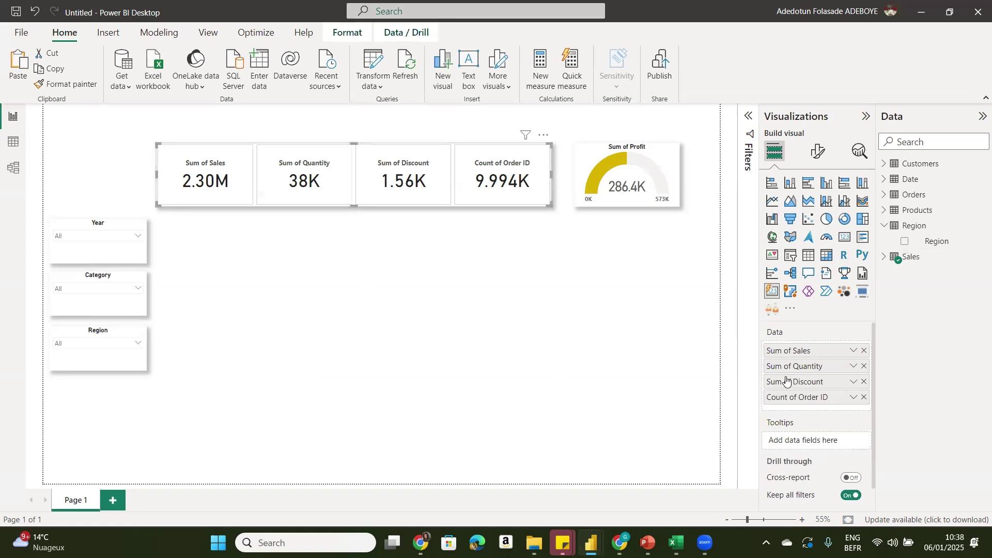
{"action": "left_click", "coordinate": [852, 381]}
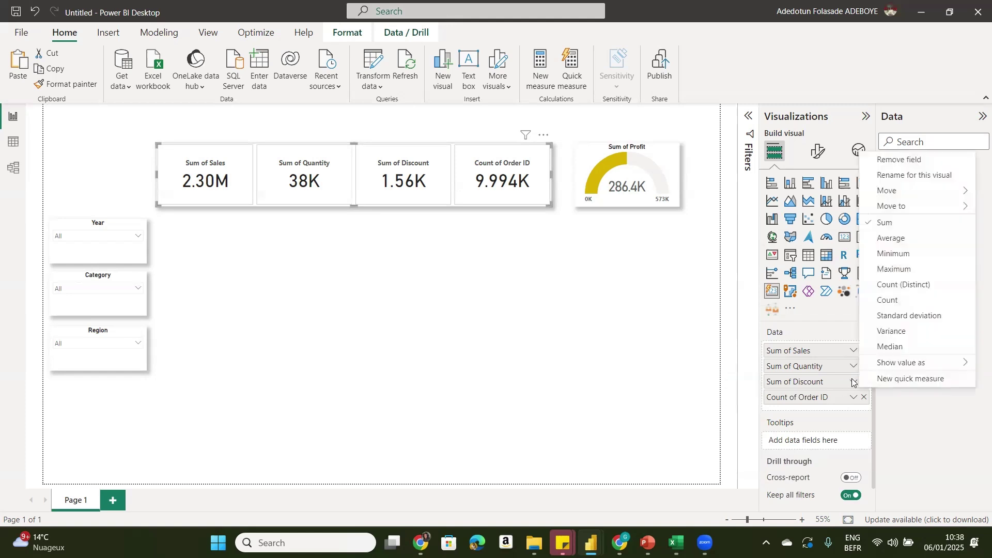
{"action": "left_click", "coordinate": [891, 238]}
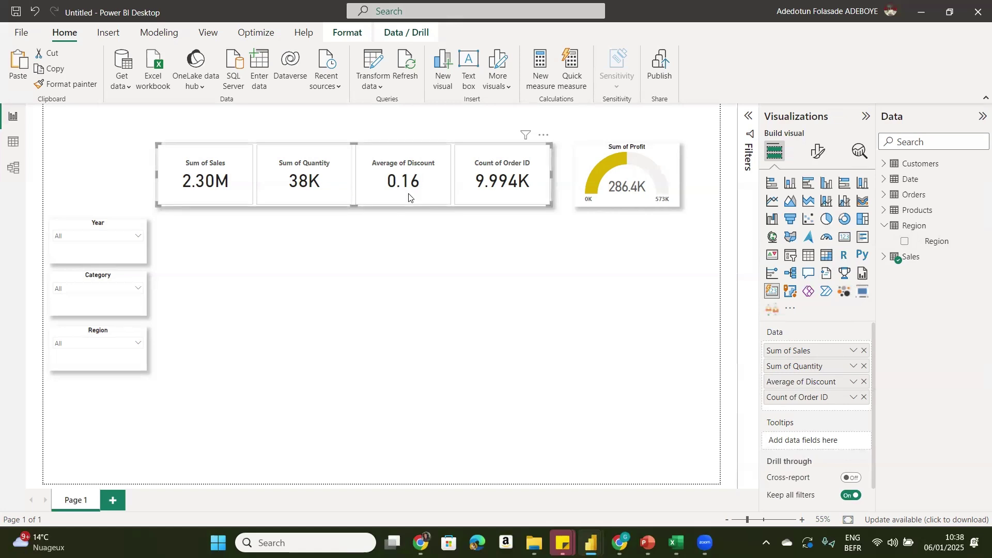
- Format the Discount column of the Sales table as a percentage and check its list of distinct values
{"action": "left_click", "coordinate": [13, 146]}
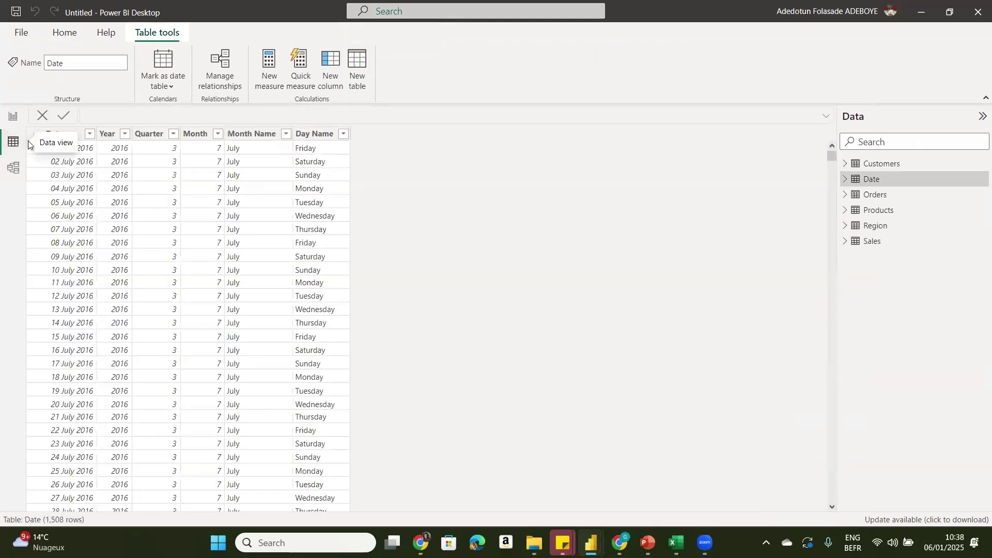
{"action": "left_click", "coordinate": [868, 241]}
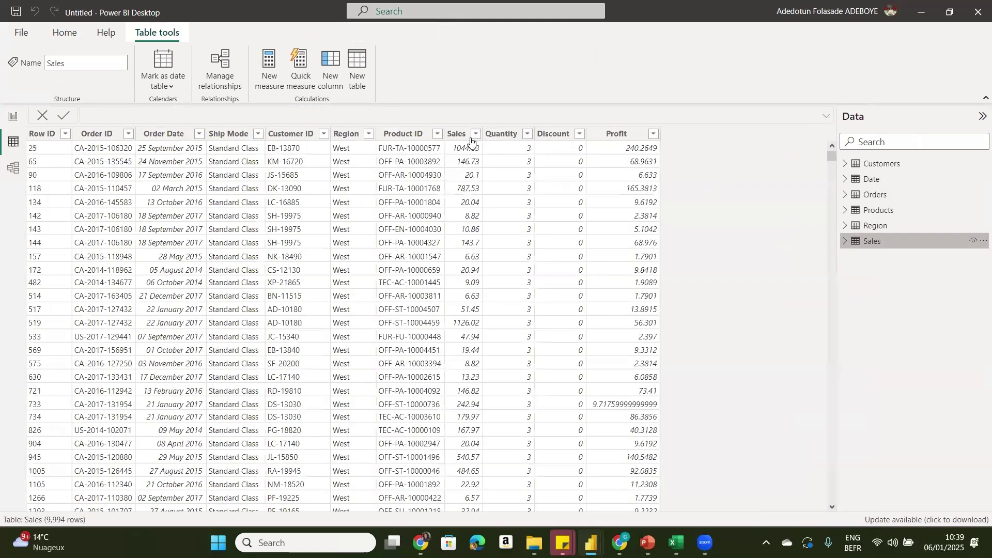
{"action": "left_click", "coordinate": [555, 139]}
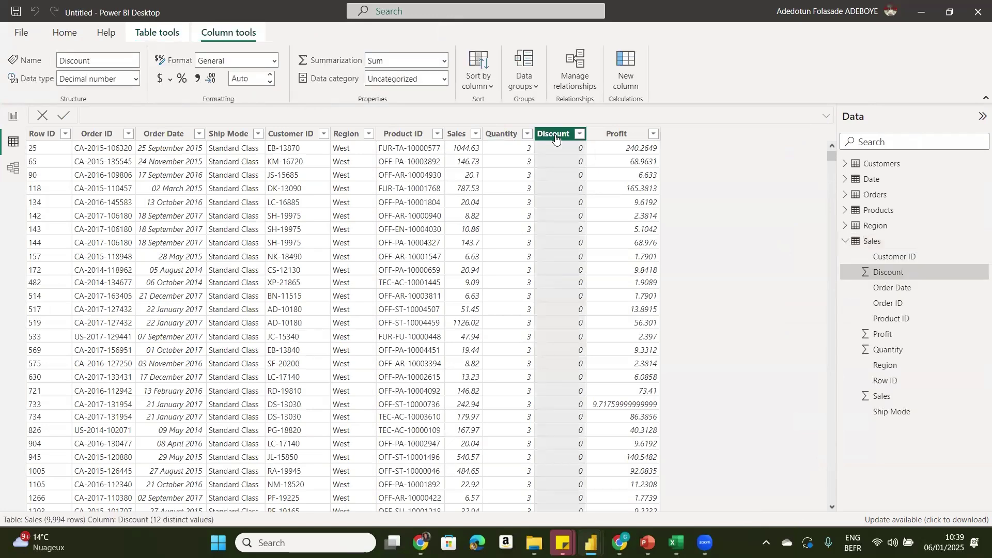
{"action": "left_click", "coordinate": [181, 79]}
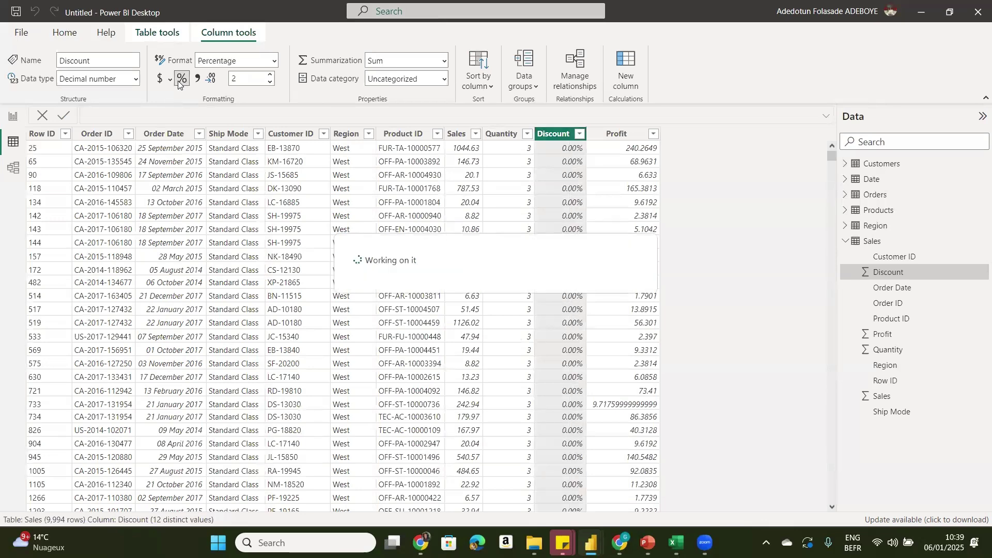
{"action": "left_click", "coordinate": [579, 134]}
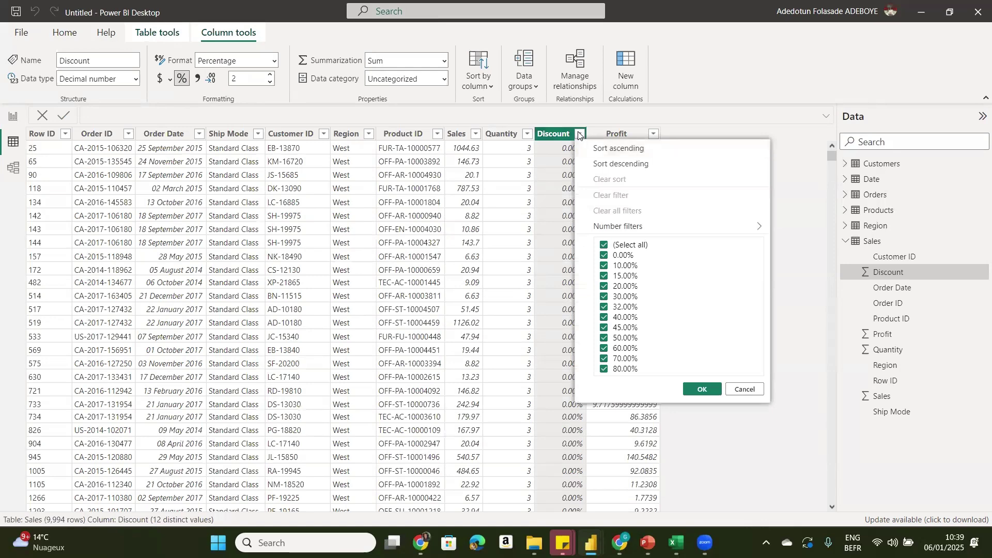
- Reduce the Discount column to 0 decimal places, check its values, and return to the report page
{"action": "left_click", "coordinate": [270, 83]}
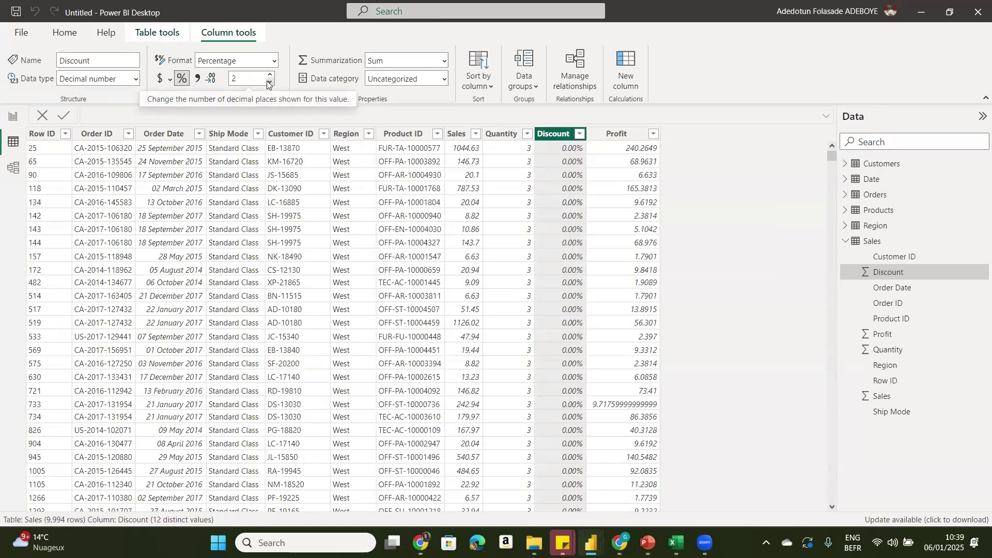
{"action": "left_click", "coordinate": [269, 83]}
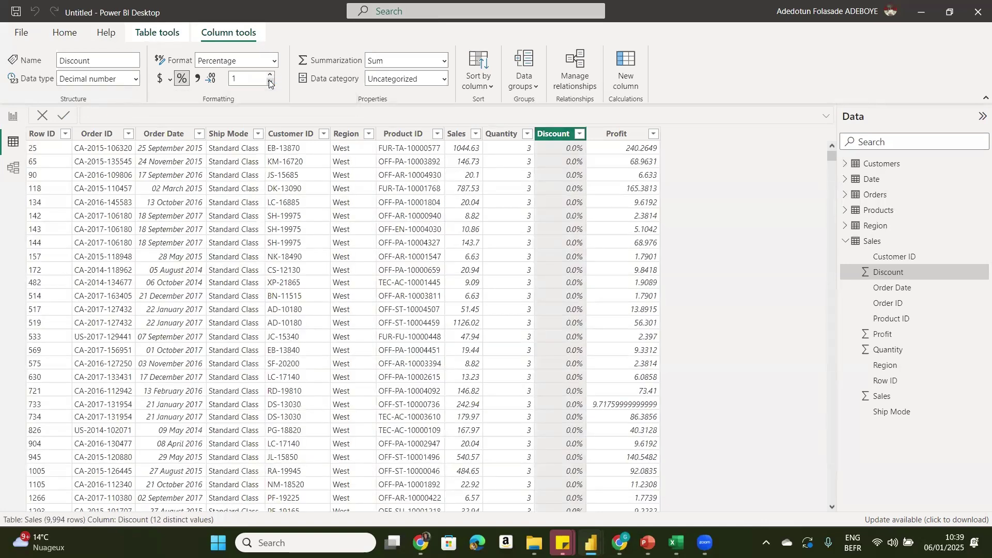
{"action": "left_click", "coordinate": [269, 83]}
{"action": "left_click", "coordinate": [579, 134]}
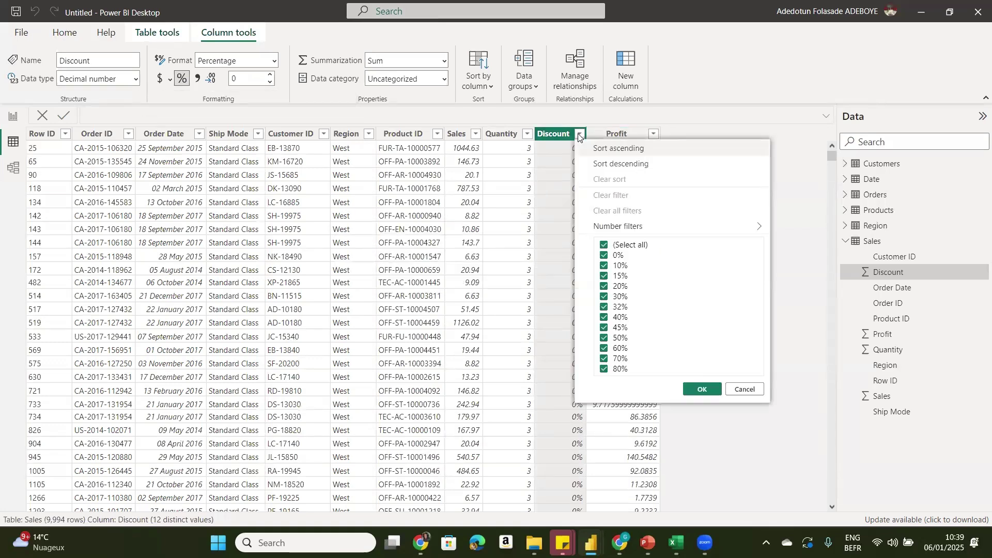
{"action": "left_click", "coordinate": [13, 116]}
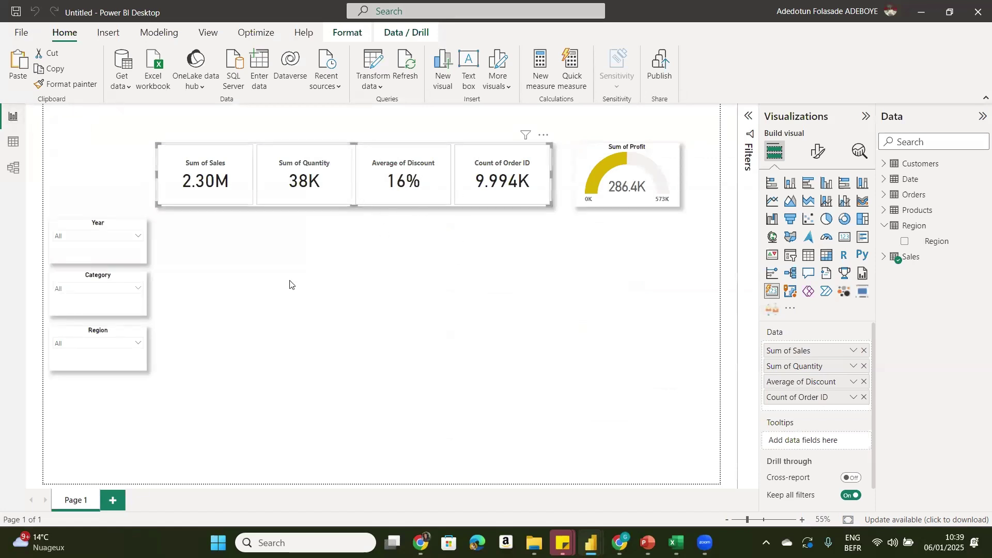
- Test the Year slicer with 2015, 2016 and 2017, leaving it filtered to 2014
{"action": "left_click", "coordinate": [136, 237]}
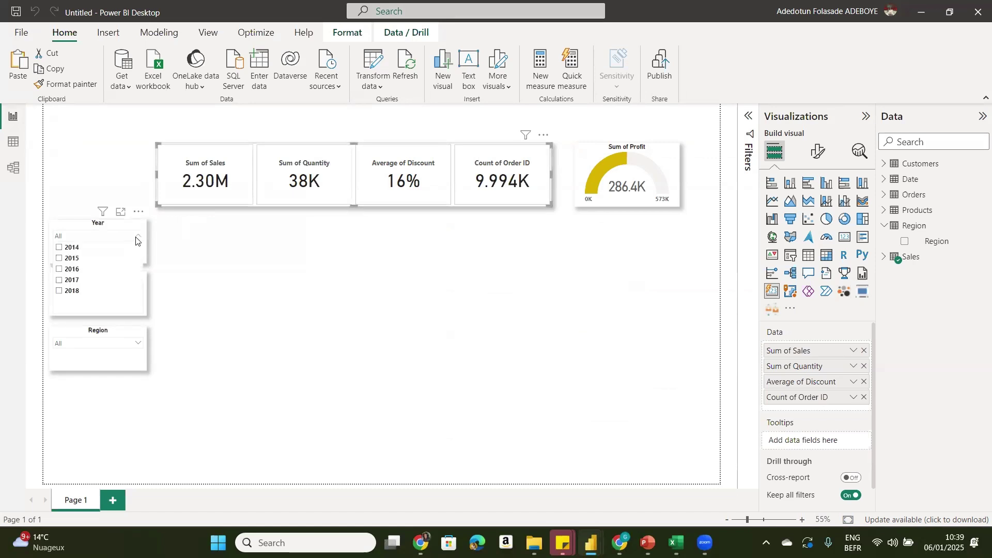
{"action": "left_click", "coordinate": [59, 258]}
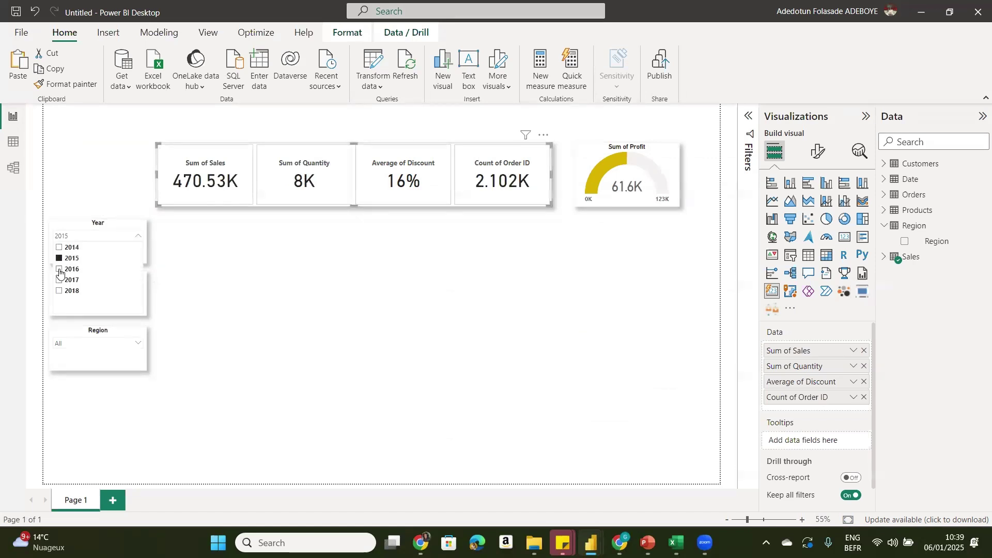
{"action": "left_click", "coordinate": [59, 270]}
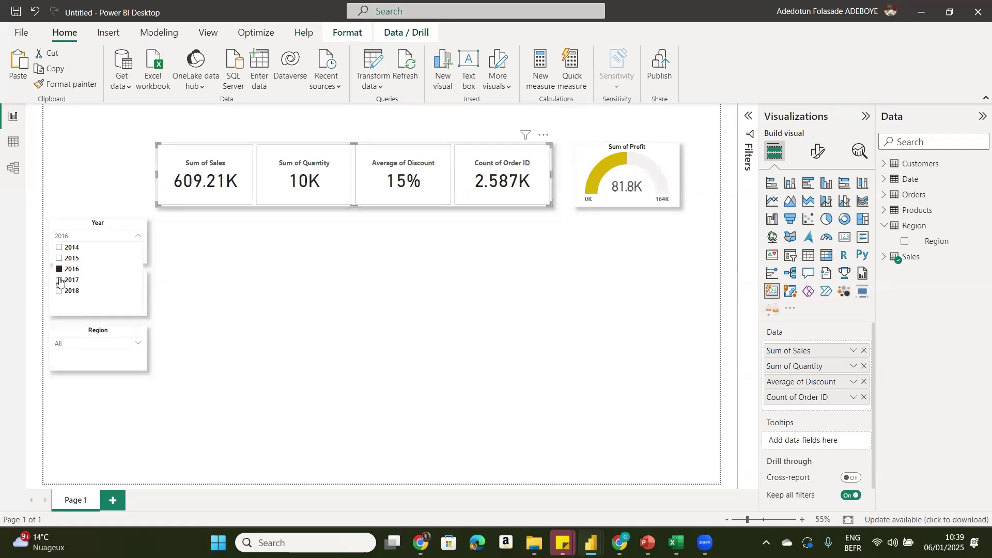
{"action": "left_click", "coordinate": [60, 280]}
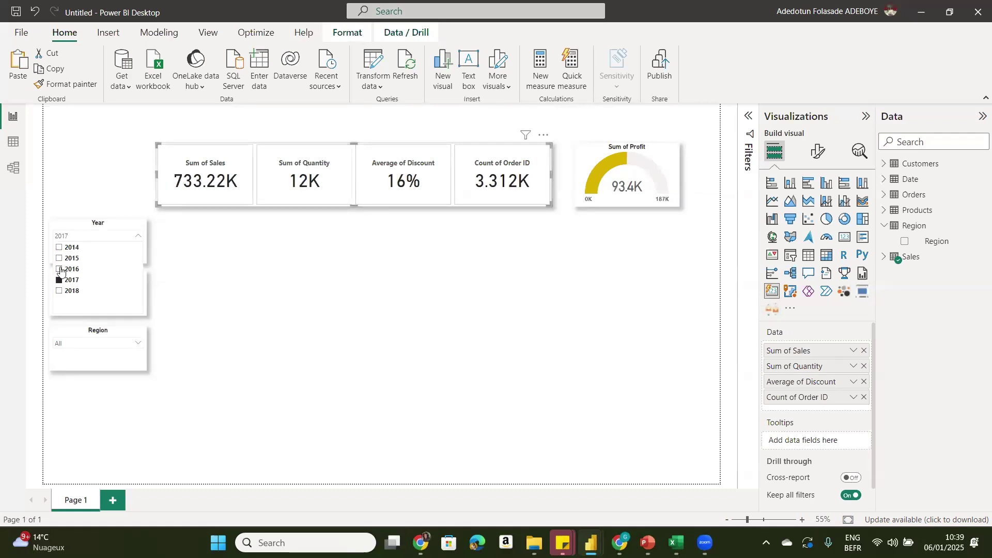
{"action": "left_click", "coordinate": [59, 249]}
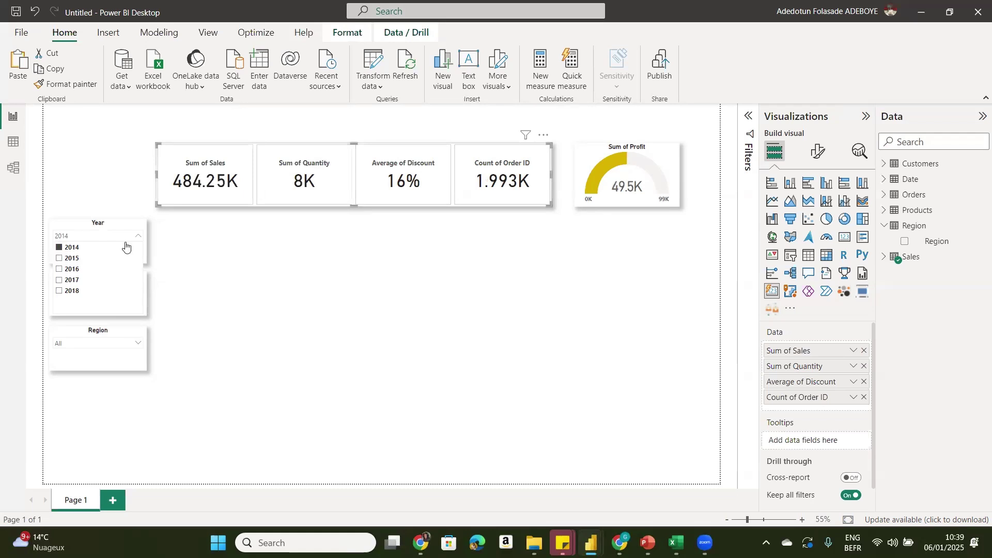
{"action": "left_click", "coordinate": [292, 318]}
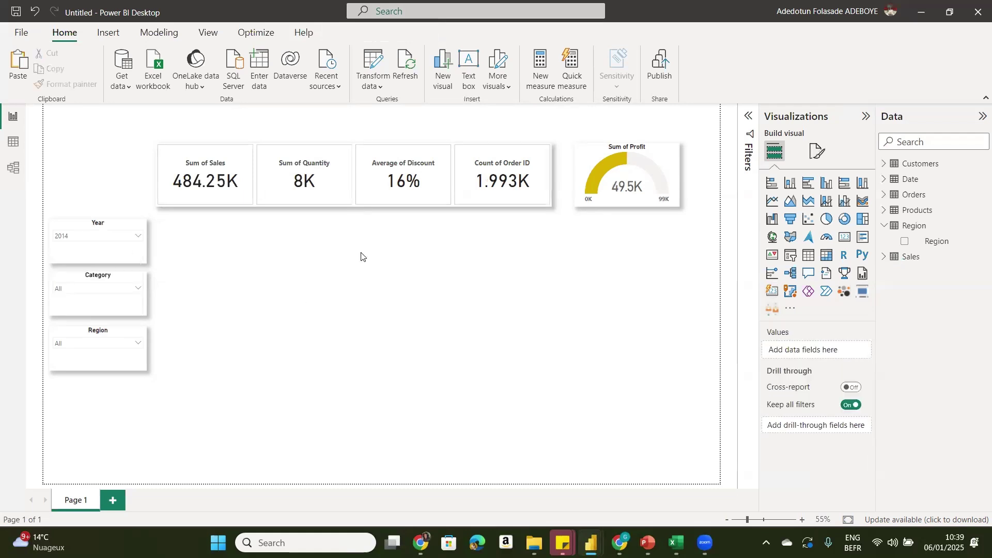
- Test the Category slicer with Furniture and Office Supplies, leaving it filtered to Technology
{"action": "left_click", "coordinate": [136, 289]}
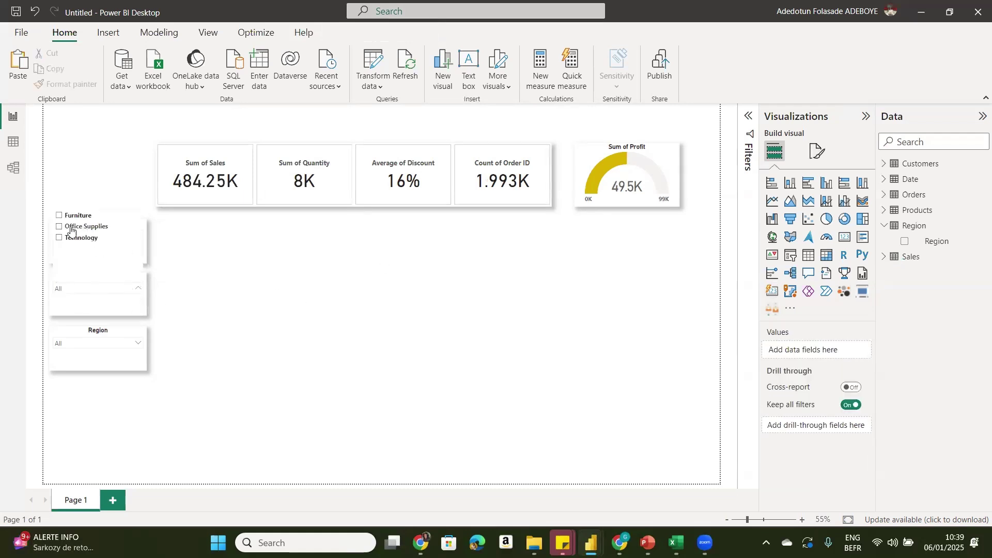
{"action": "left_click", "coordinate": [59, 216]}
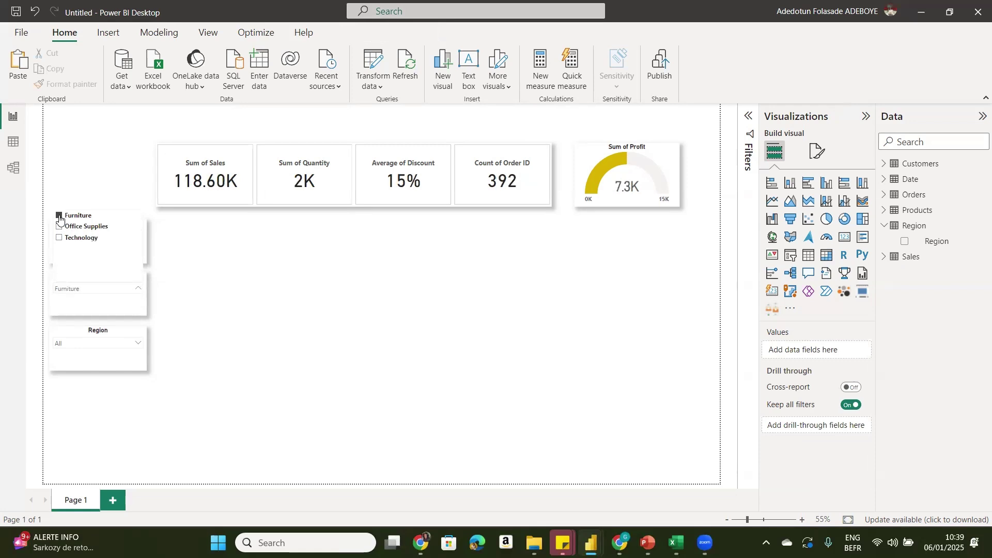
{"action": "left_click", "coordinate": [59, 227]}
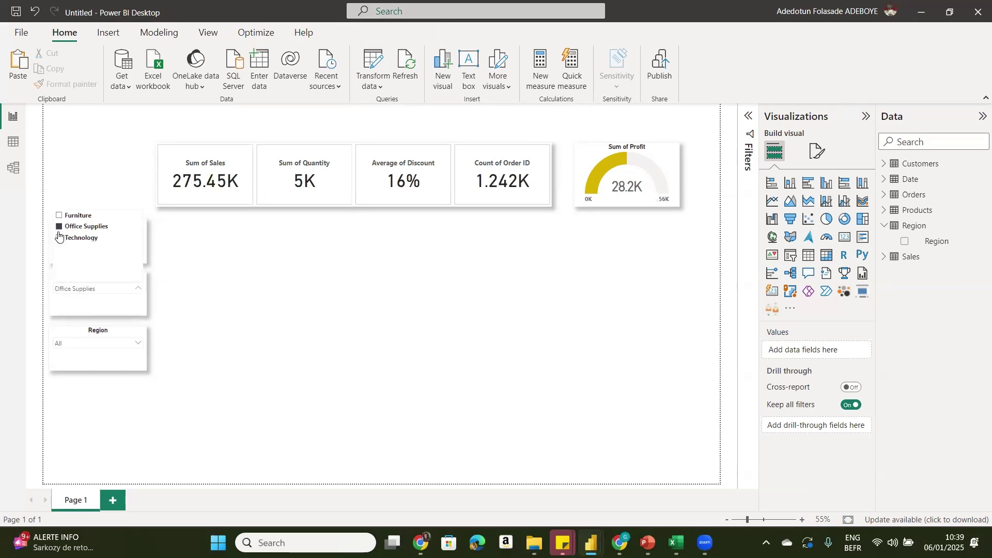
{"action": "left_click", "coordinate": [58, 238]}
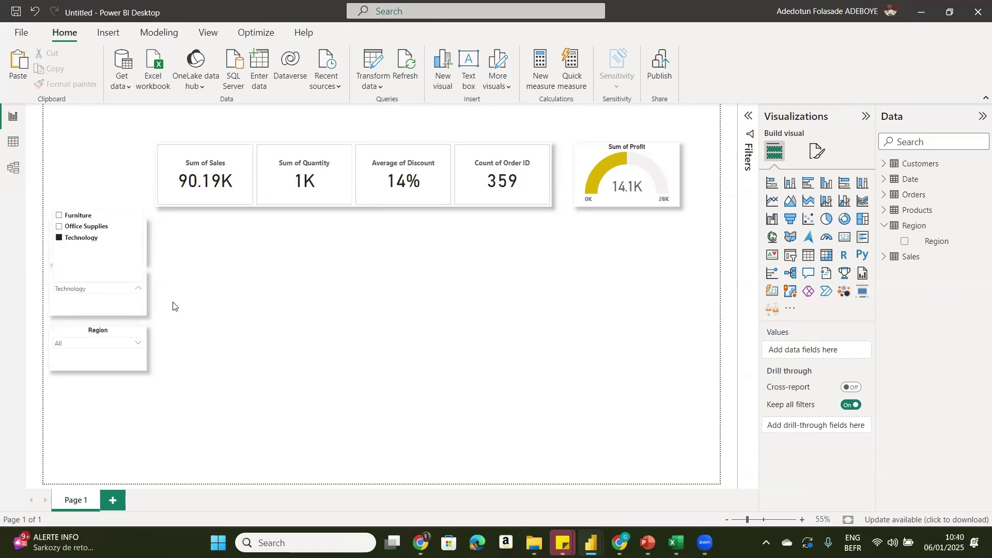
{"action": "left_click", "coordinate": [192, 308]}
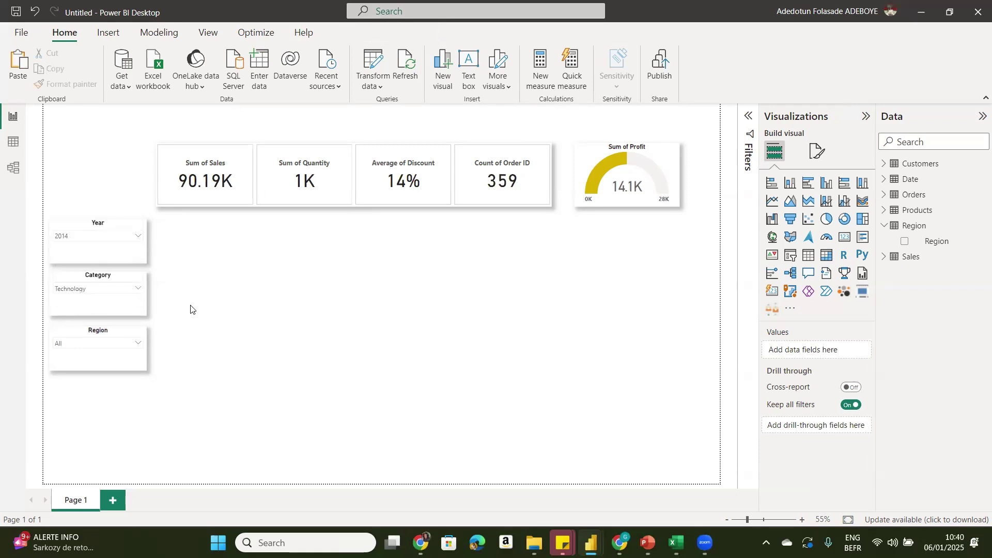
- Test the Region slicer with Central, East, South and West, leaving it filtered to Central
{"action": "left_click", "coordinate": [124, 344]}
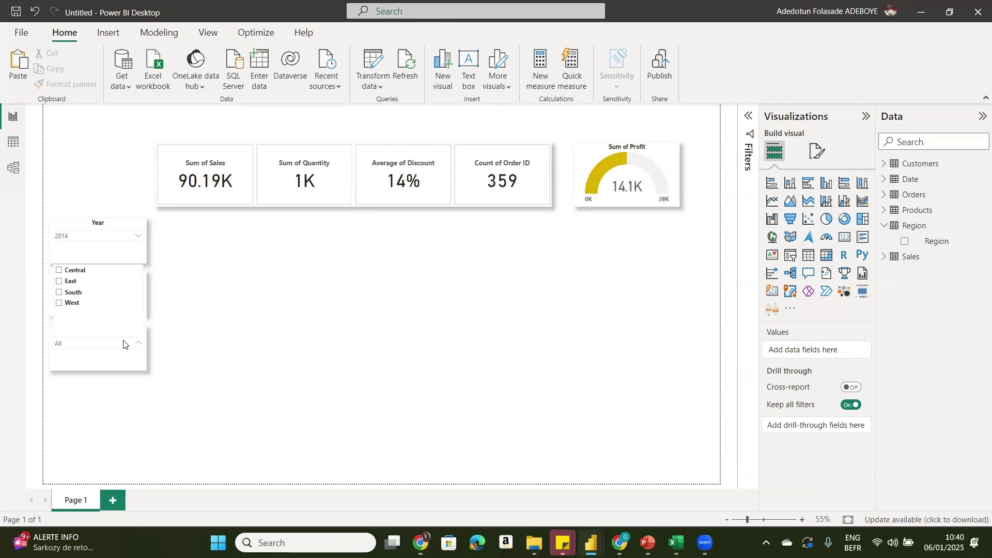
{"action": "left_click", "coordinate": [58, 270]}
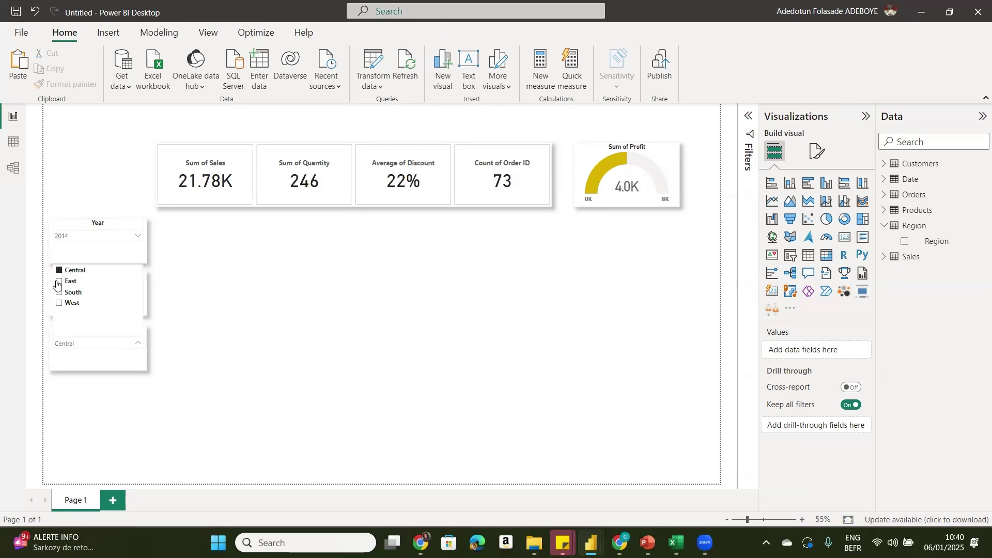
{"action": "left_click", "coordinate": [58, 281]}
{"action": "left_click", "coordinate": [59, 292]}
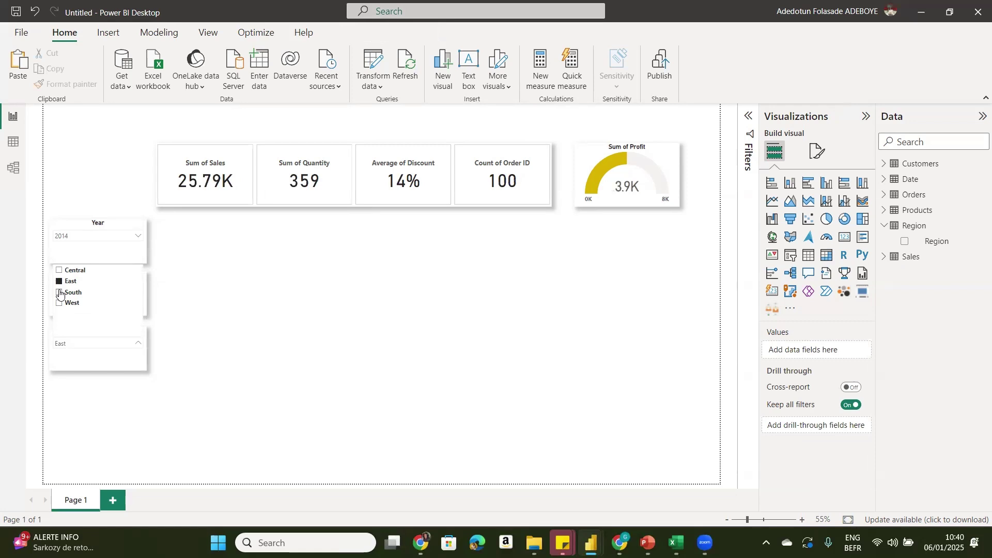
{"action": "left_click", "coordinate": [59, 304]}
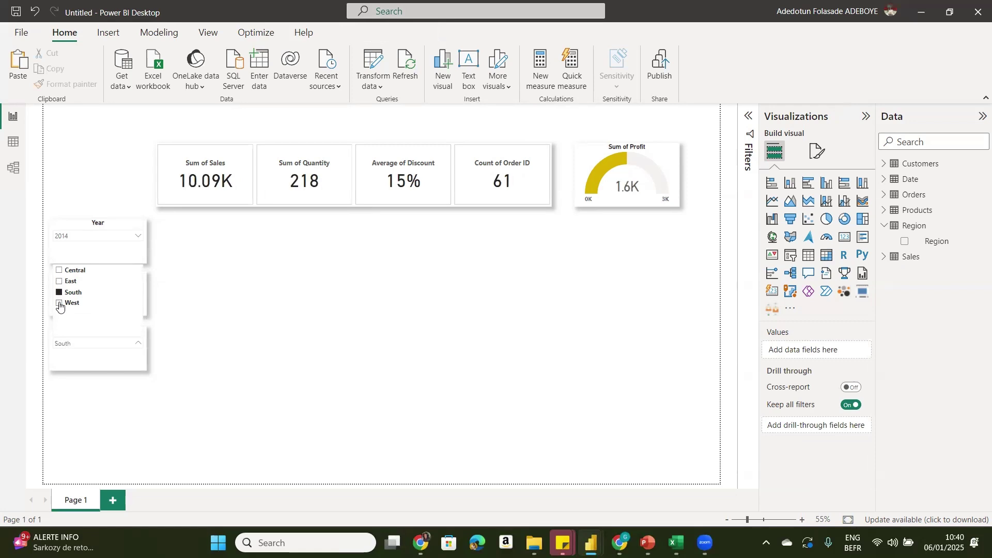
{"action": "left_click", "coordinate": [59, 270]}
{"action": "left_click", "coordinate": [226, 291]}
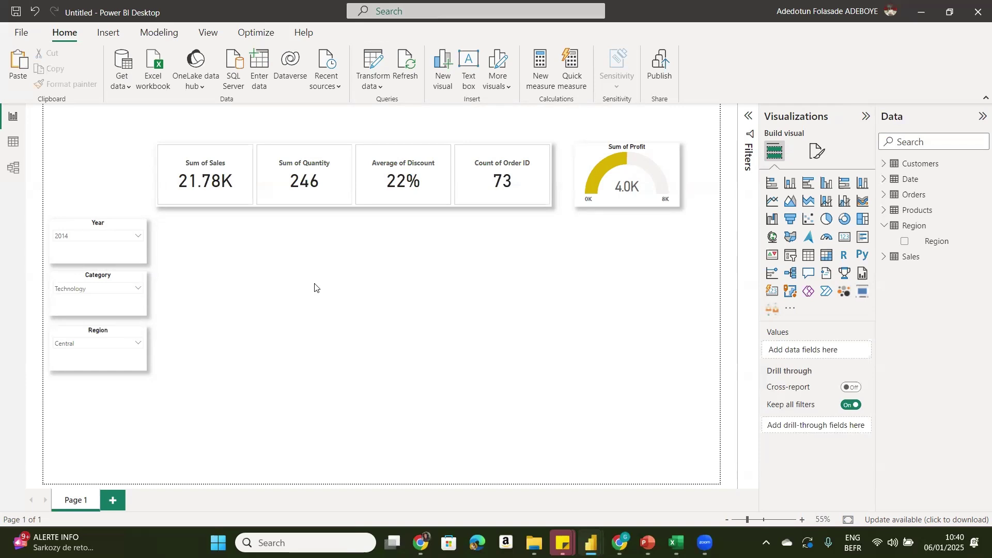
- Switch to PowerPoint to examine the reference dashboard's discount and profit chart, and return to the untitled Power BI report
{"action": "mouse_move", "coordinate": [647, 543]}
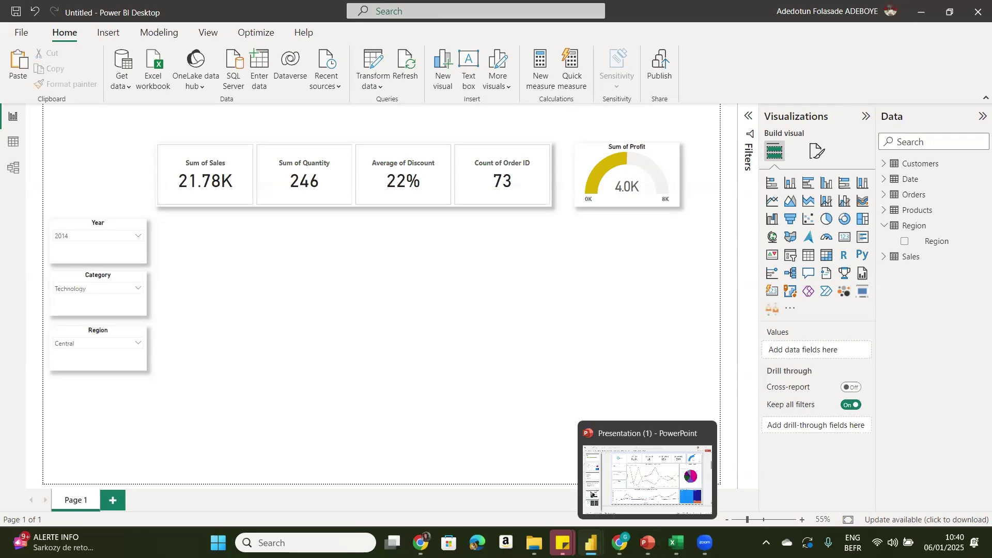
{"action": "left_click", "coordinate": [632, 503]}
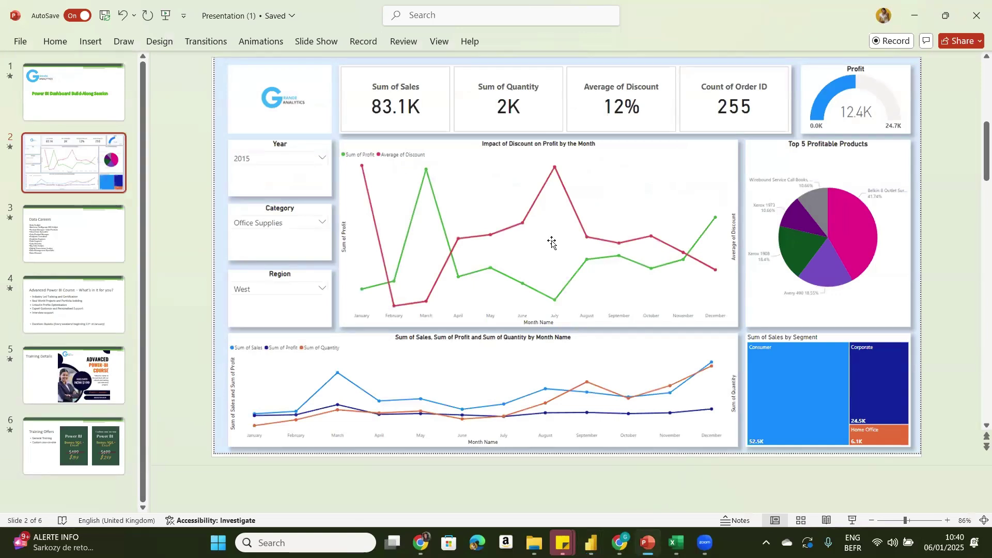
{"action": "mouse_move", "coordinate": [590, 542]}
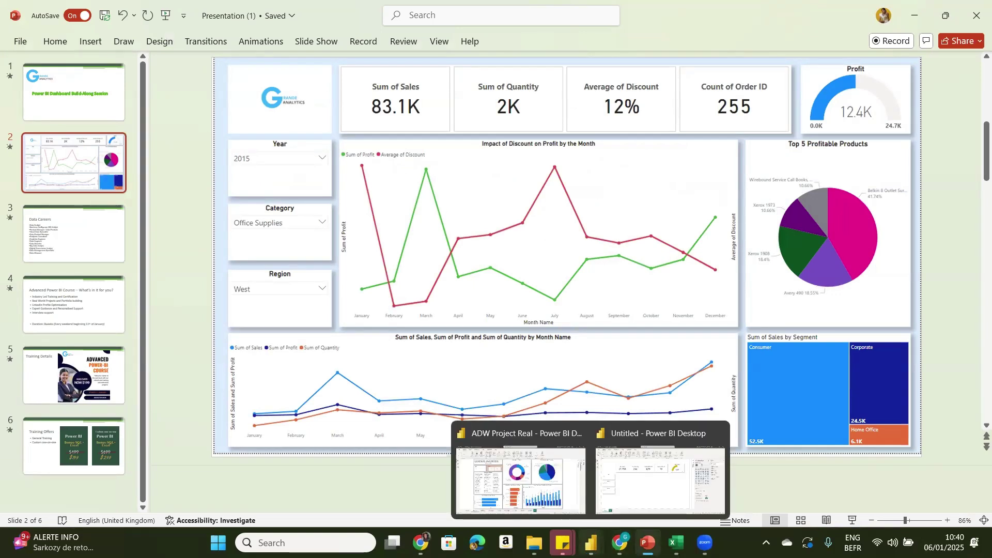
{"action": "left_click", "coordinate": [652, 478]}
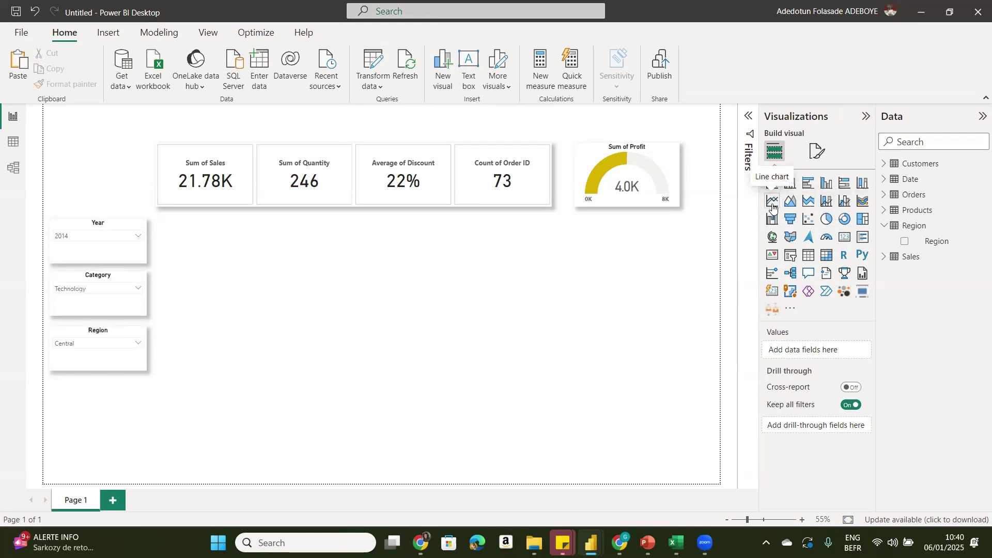
- Add a line chart, place it below the Sum of Sales card and enlarge it to span all four KPI cards
{"action": "left_click", "coordinate": [772, 208]}
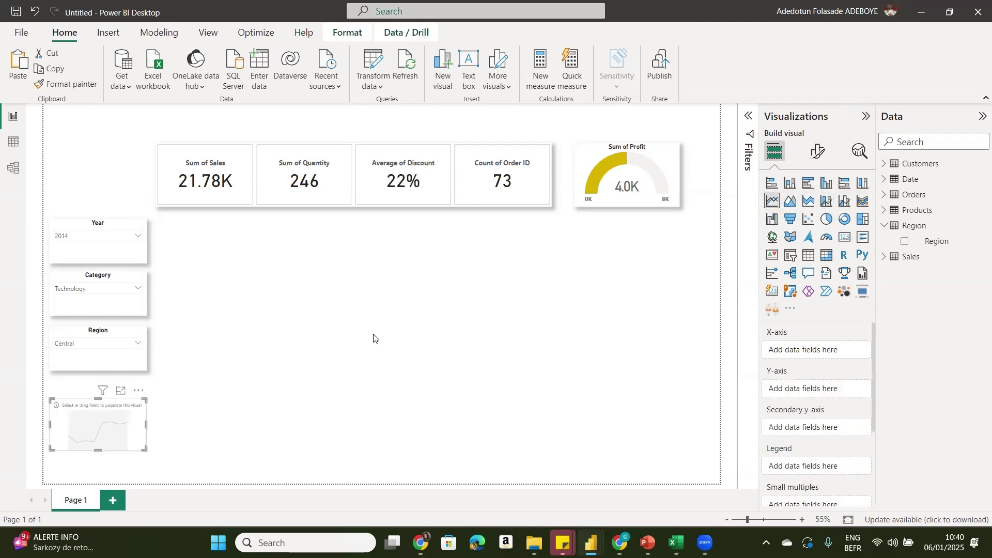
{"action": "left_click_drag", "start_coordinate": [87, 421], "coordinate": [198, 246]}
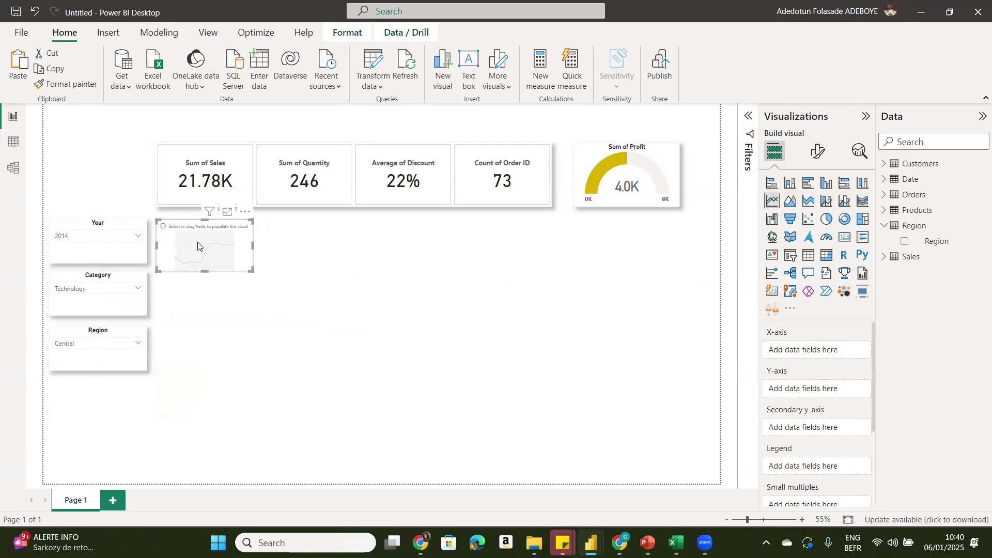
{"action": "left_click_drag", "start_coordinate": [251, 270], "coordinate": [551, 379]}
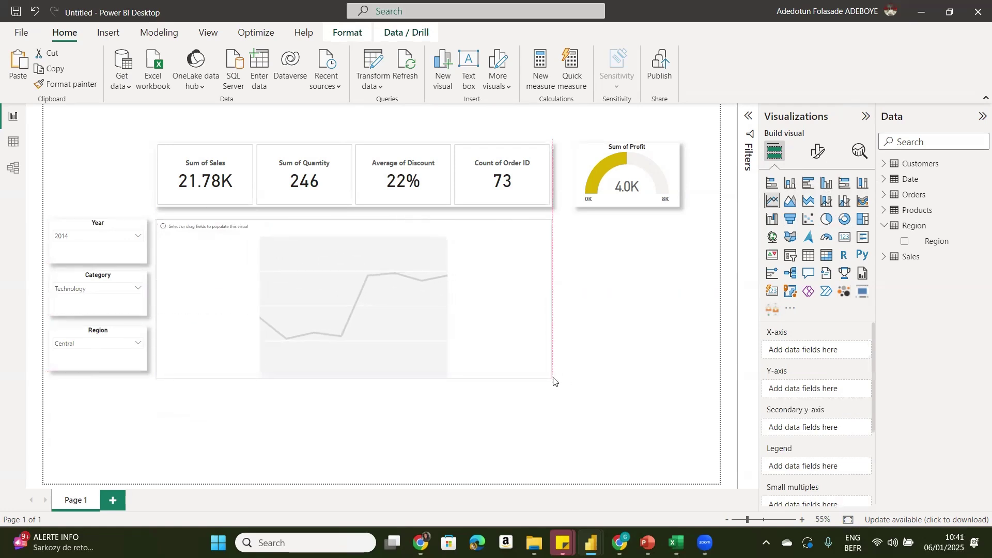
{"action": "left_click", "coordinate": [637, 352]}
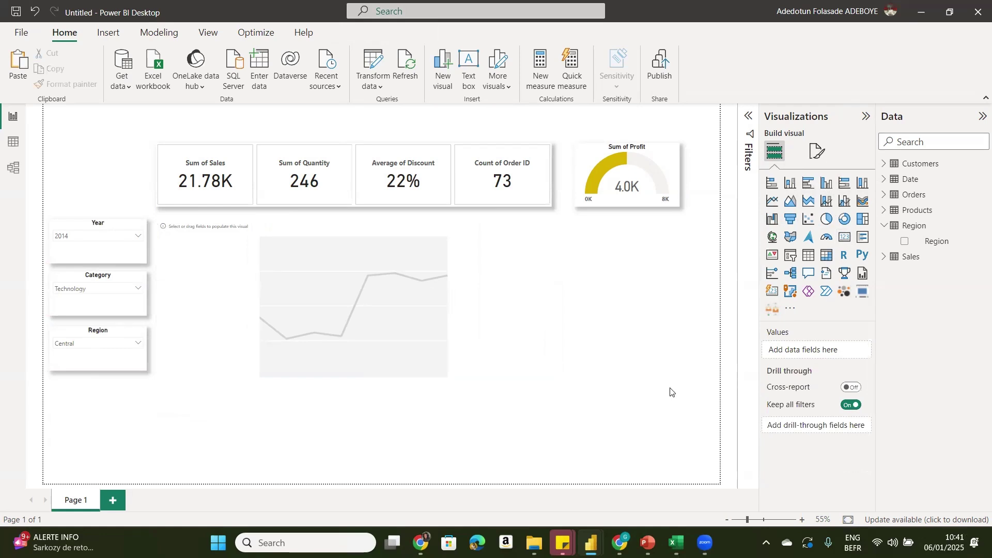
- Plot the Sales table's Profit on the line chart's Y-axis and the average of Discount on its secondary y-axis
{"action": "left_click", "coordinate": [447, 365]}
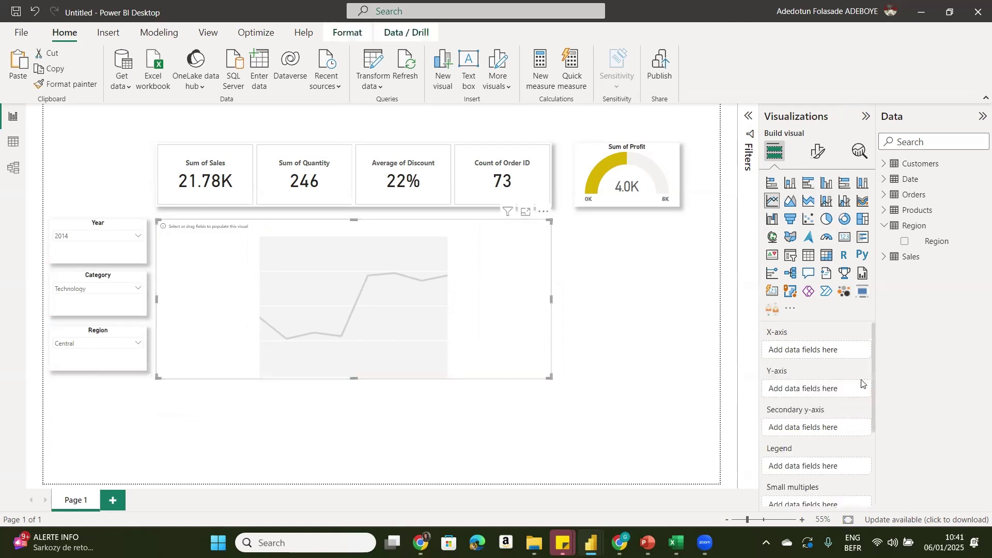
{"action": "left_click_drag", "start_coordinate": [871, 369], "coordinate": [871, 392]}
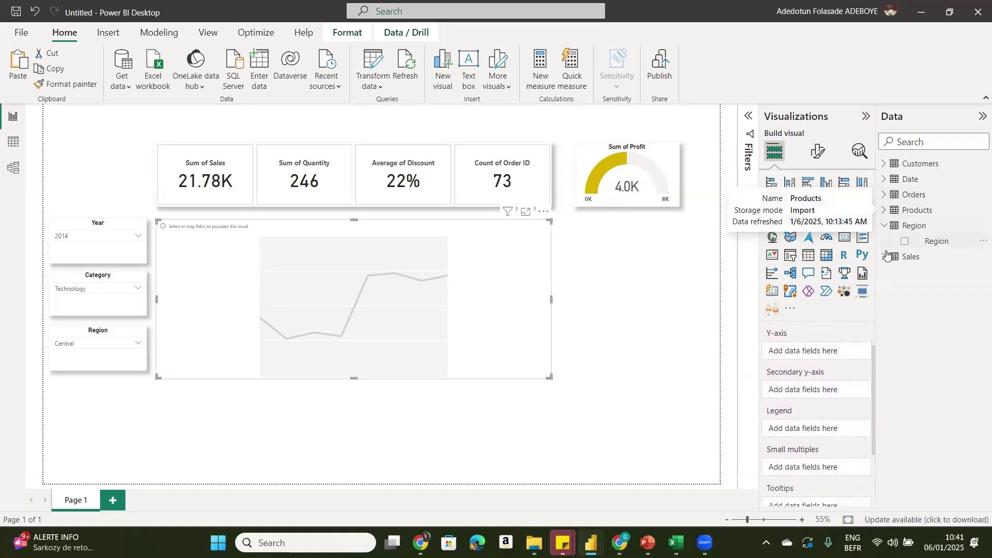
{"action": "left_click", "coordinate": [885, 227]}
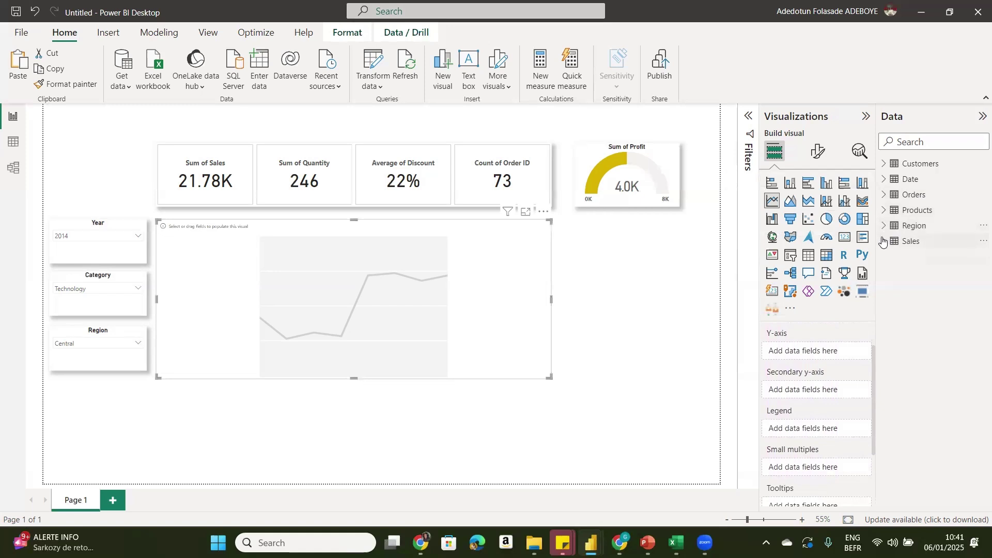
{"action": "left_click", "coordinate": [885, 241]}
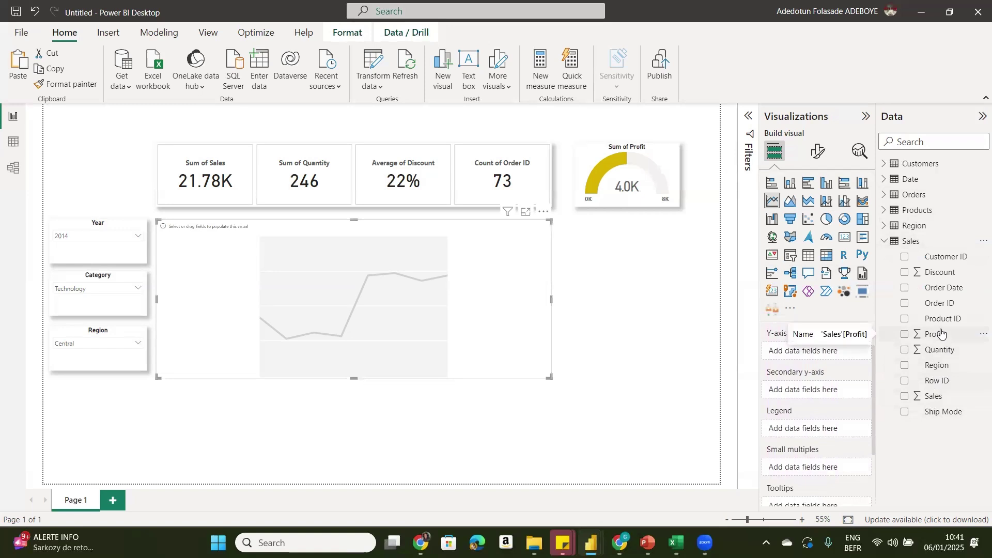
{"action": "left_click_drag", "start_coordinate": [941, 333], "coordinate": [835, 346]}
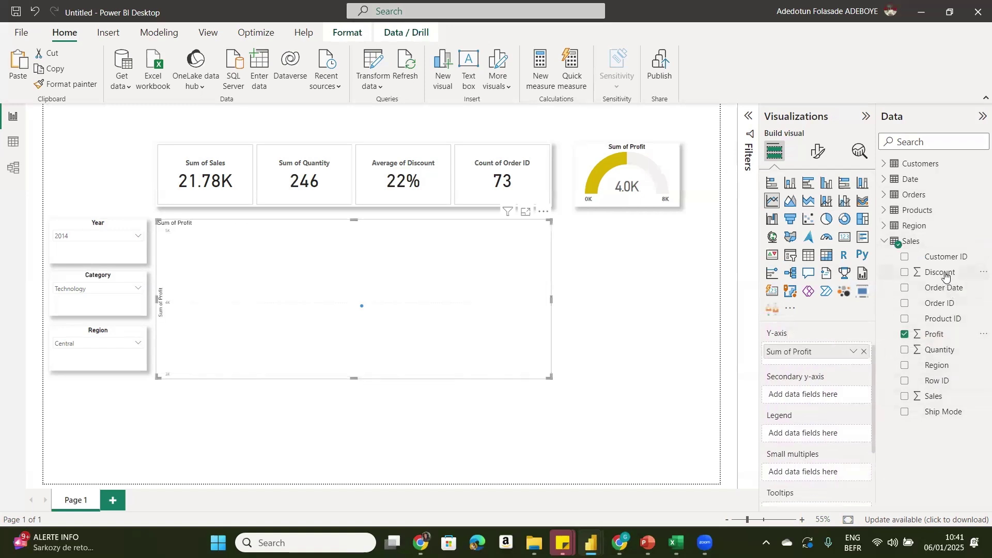
{"action": "left_click_drag", "start_coordinate": [941, 273], "coordinate": [830, 398]}
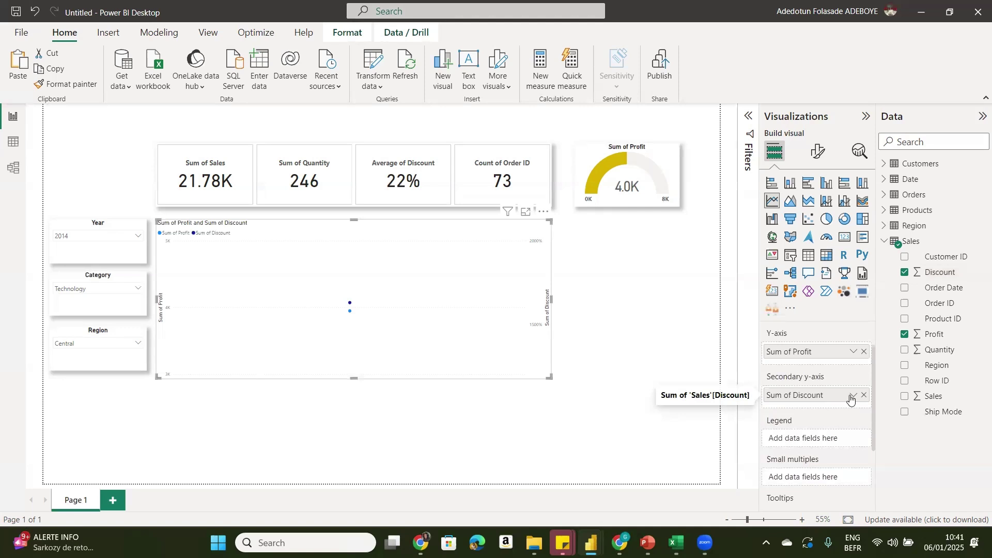
{"action": "left_click", "coordinate": [852, 396]}
{"action": "left_click", "coordinate": [878, 252]}
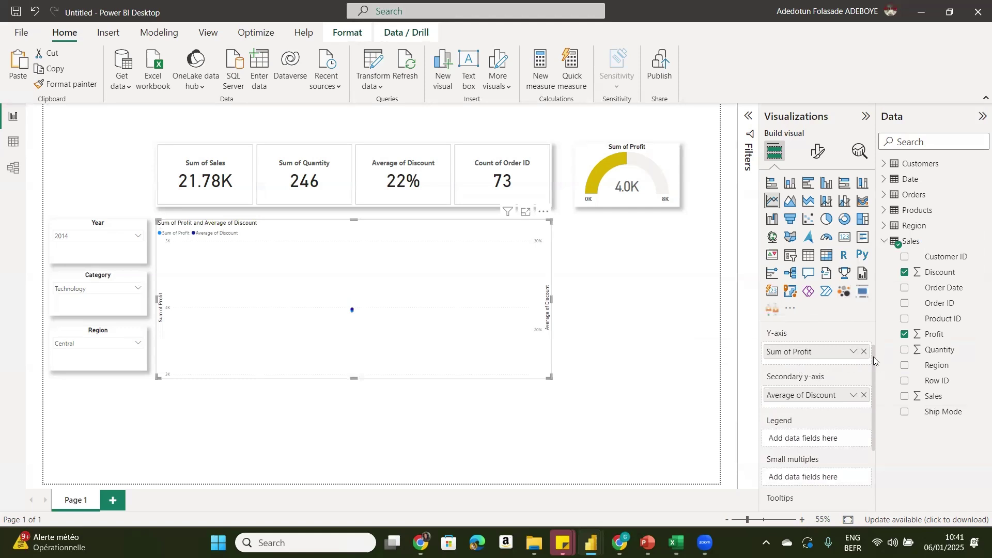
- Use Month Name from the Date table as the line chart's X-axis, and shift and enlarge the chart to extend below the profit gauge
{"action": "scroll", "coordinate": [876, 361], "scroll_direction": "up", "scroll_amount": 1}
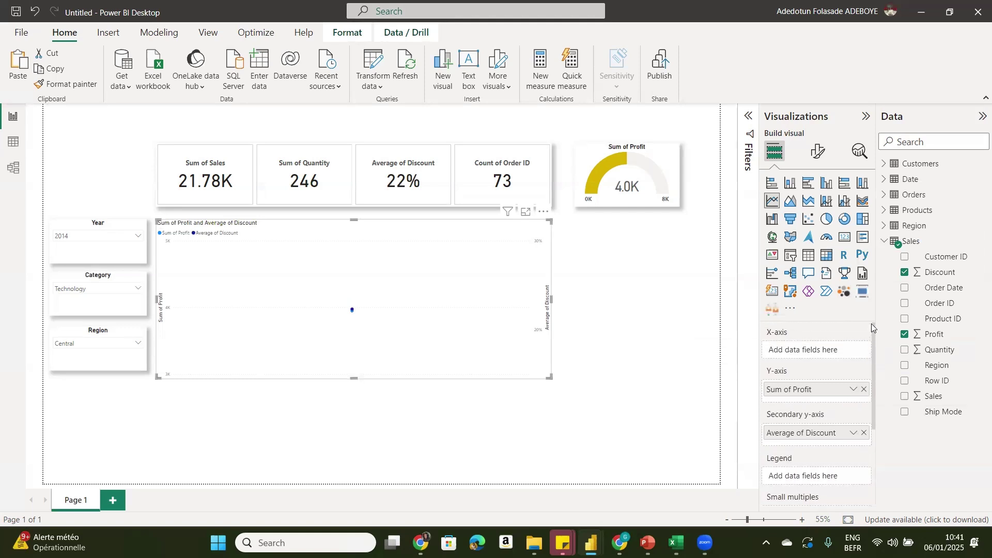
{"action": "left_click", "coordinate": [884, 241]}
{"action": "left_click", "coordinate": [883, 179]}
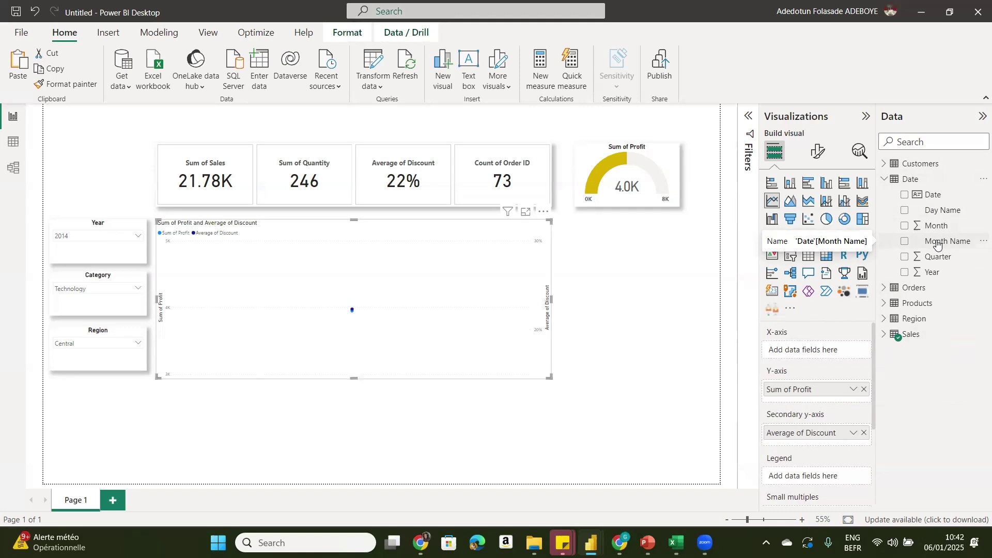
{"action": "left_click_drag", "start_coordinate": [937, 244], "coordinate": [823, 351]}
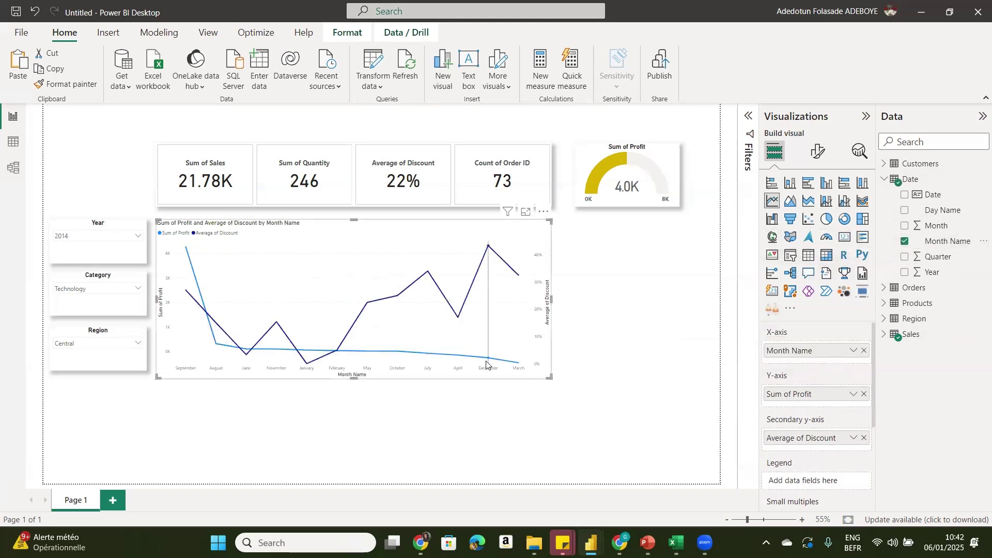
{"action": "left_click_drag", "start_coordinate": [489, 228], "coordinate": [512, 246]}
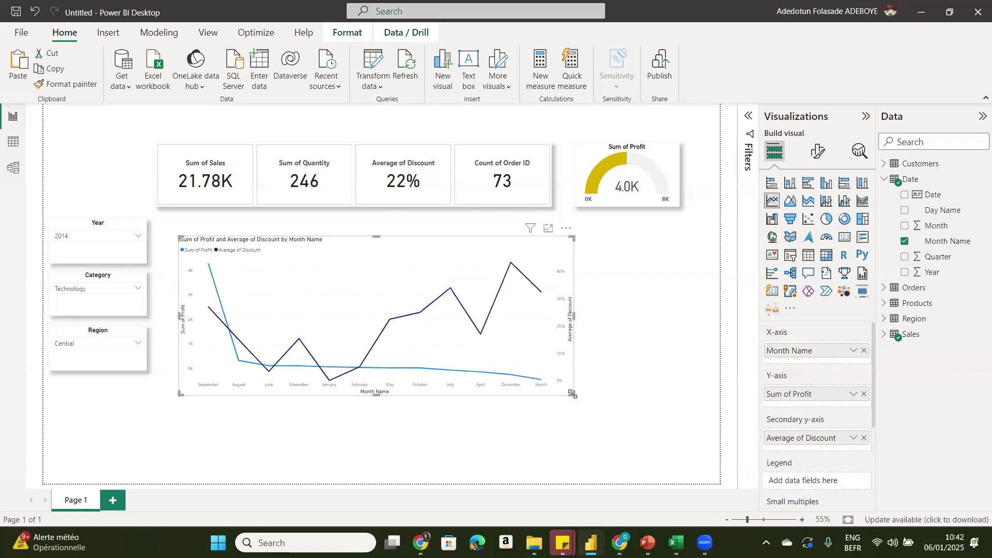
{"action": "left_click_drag", "start_coordinate": [572, 394], "coordinate": [653, 443]}
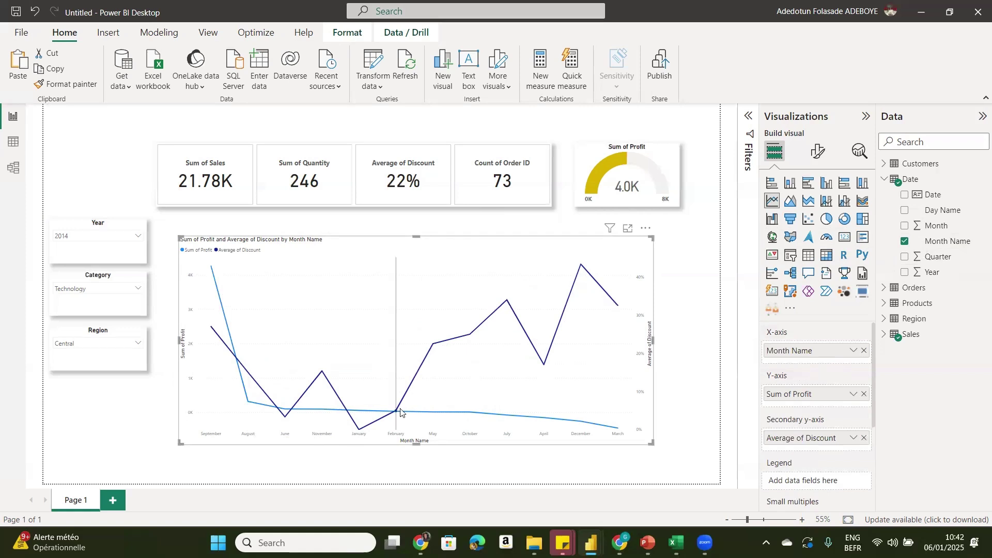
{"action": "mouse_move", "coordinate": [465, 304]}
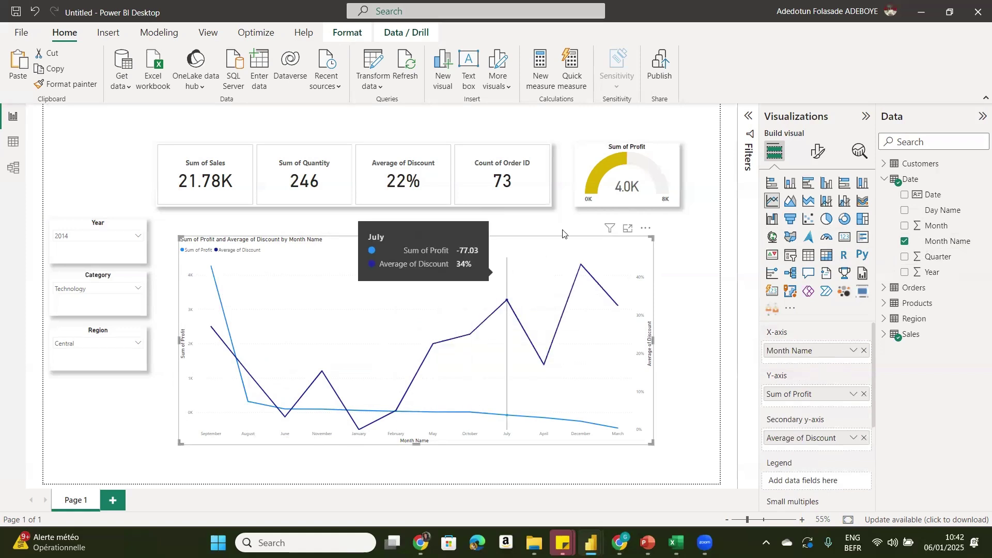
- Sort the line chart's axis by Month Name in ascending order
{"action": "left_click", "coordinate": [645, 230]}
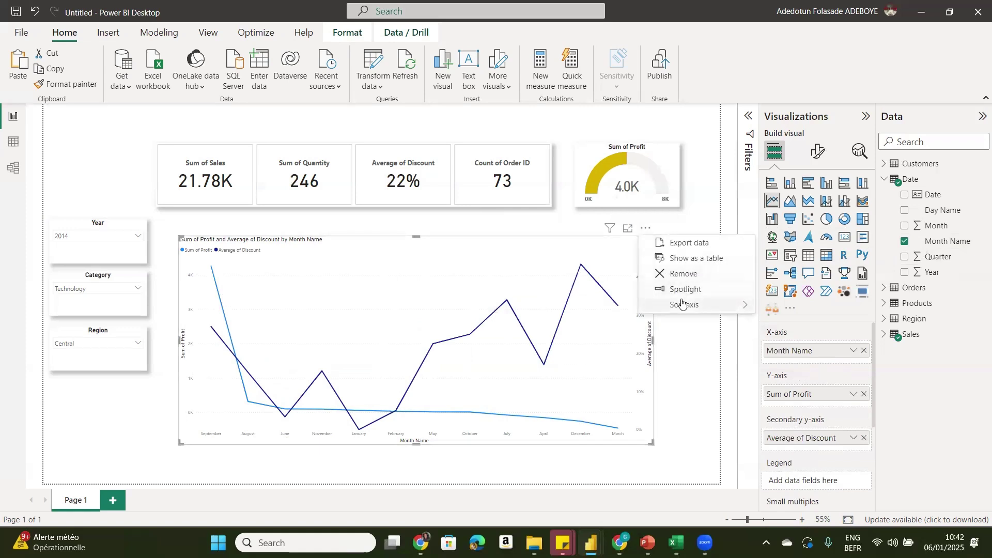
{"action": "mouse_move", "coordinate": [682, 304]}
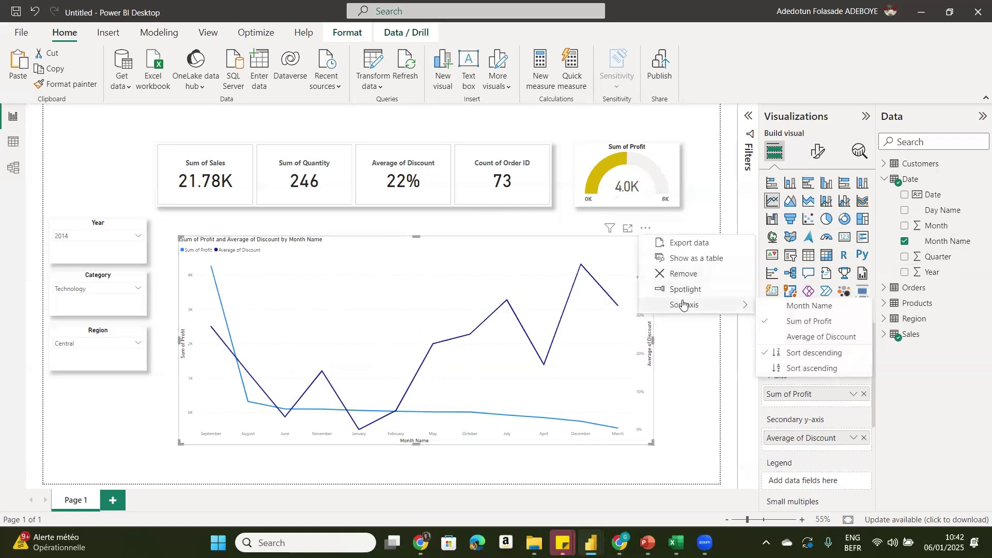
{"action": "left_click", "coordinate": [789, 307]}
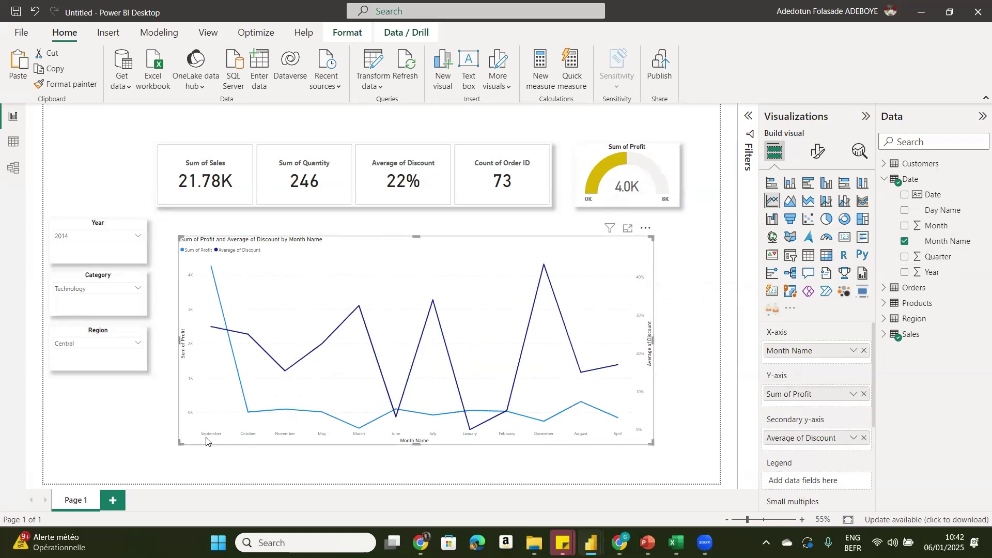
{"action": "left_click", "coordinate": [645, 229]}
{"action": "mouse_move", "coordinate": [742, 306]}
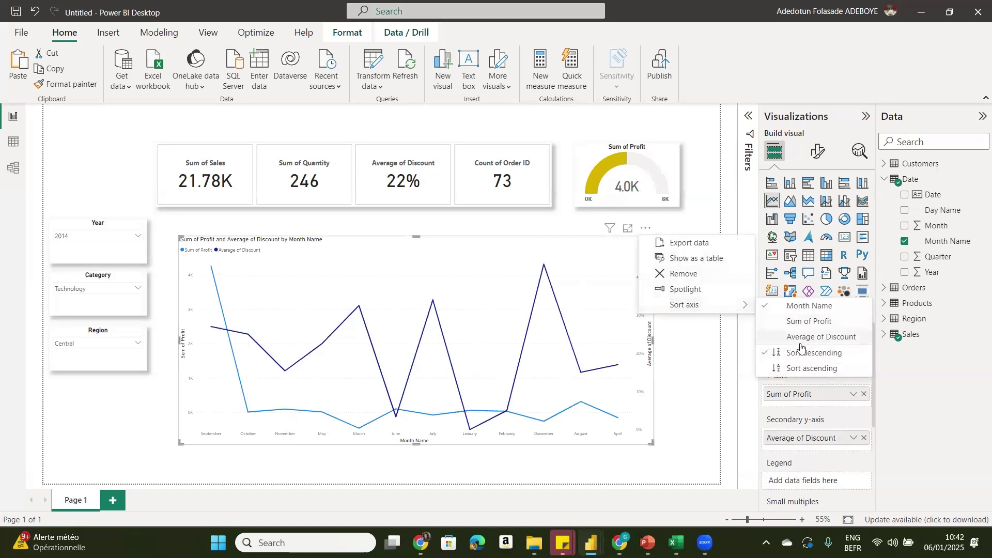
{"action": "left_click", "coordinate": [803, 369]}
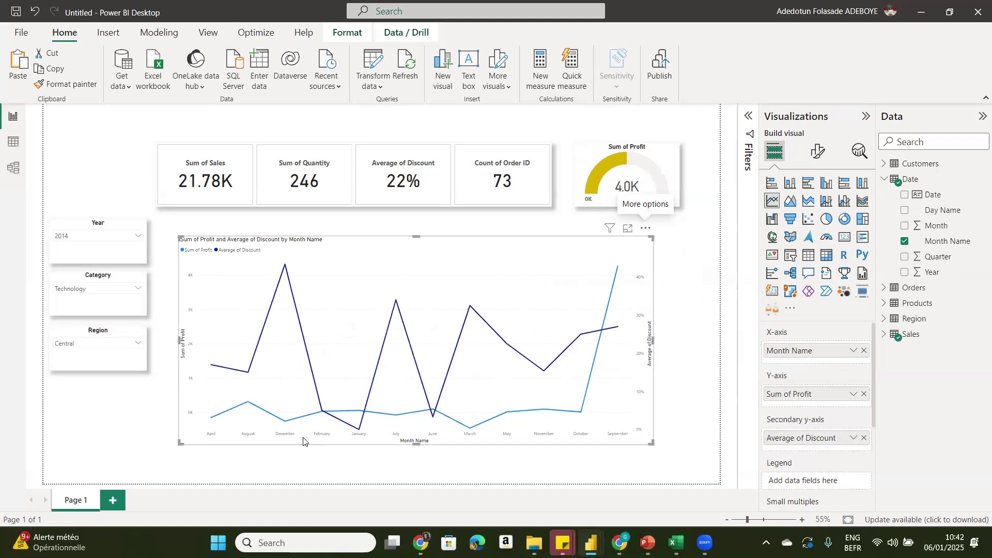
- Set the Date table's Month Name column to sort by the Month column, and return to the report page
{"action": "left_click", "coordinate": [13, 144]}
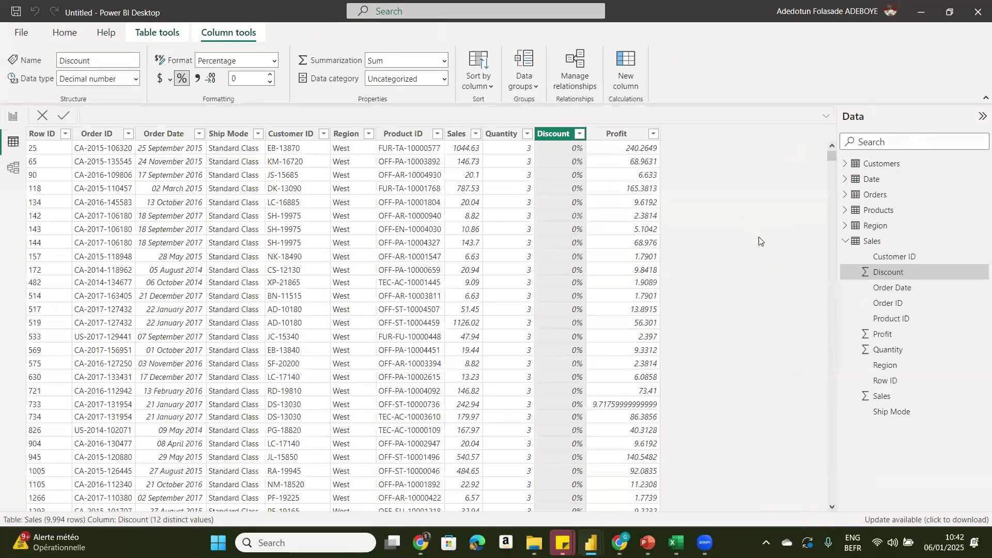
{"action": "left_click", "coordinate": [868, 180]}
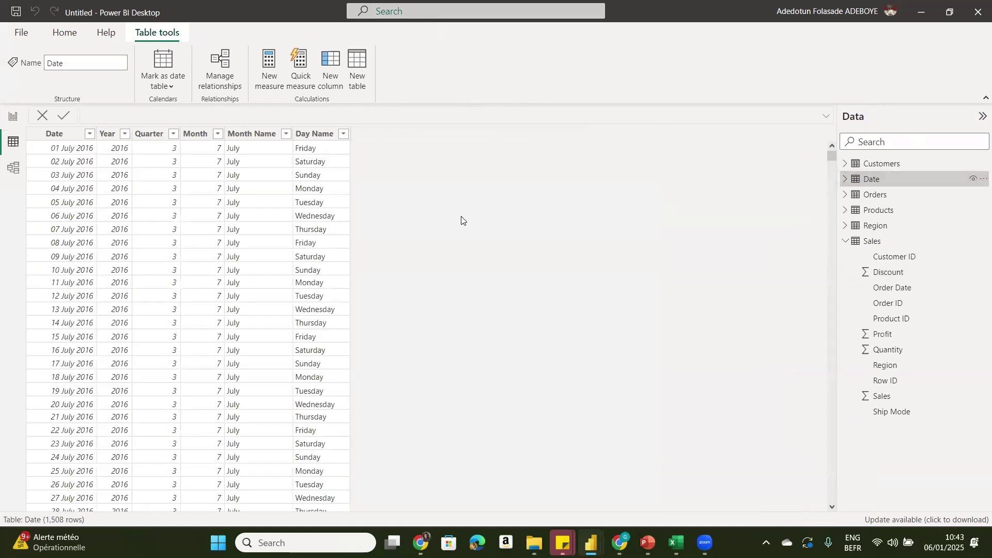
{"action": "left_click", "coordinate": [240, 135]}
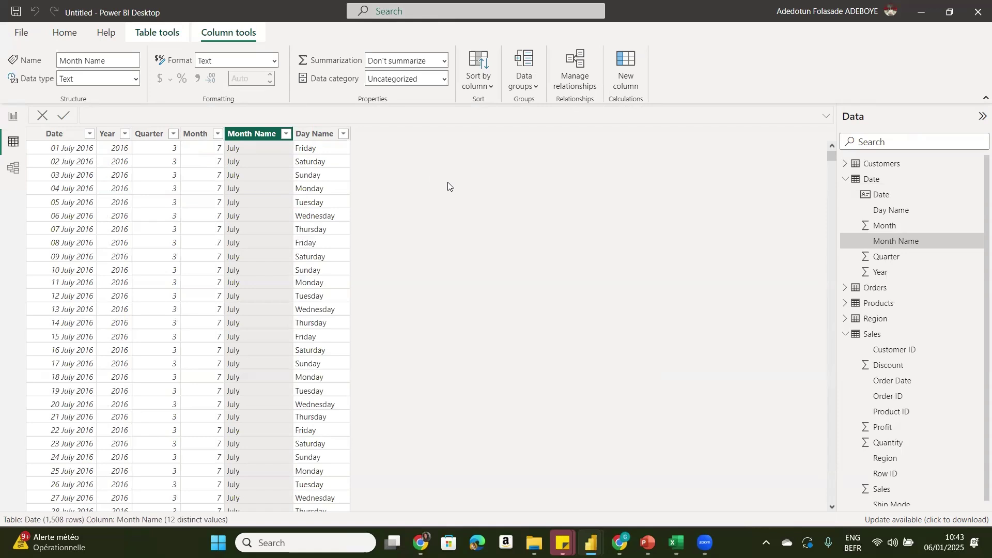
{"action": "left_click", "coordinate": [486, 88]}
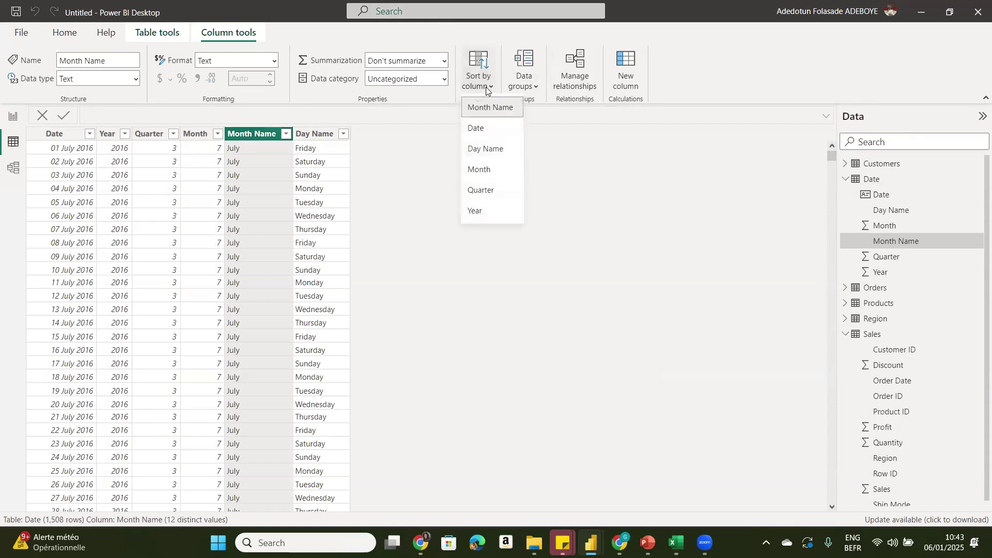
{"action": "left_click", "coordinate": [490, 173]}
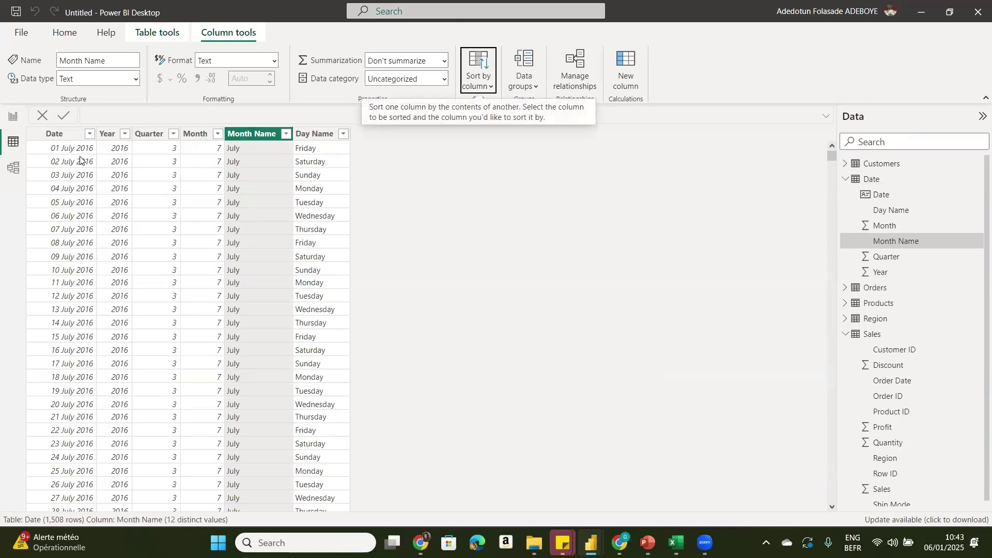
{"action": "left_click", "coordinate": [11, 118]}
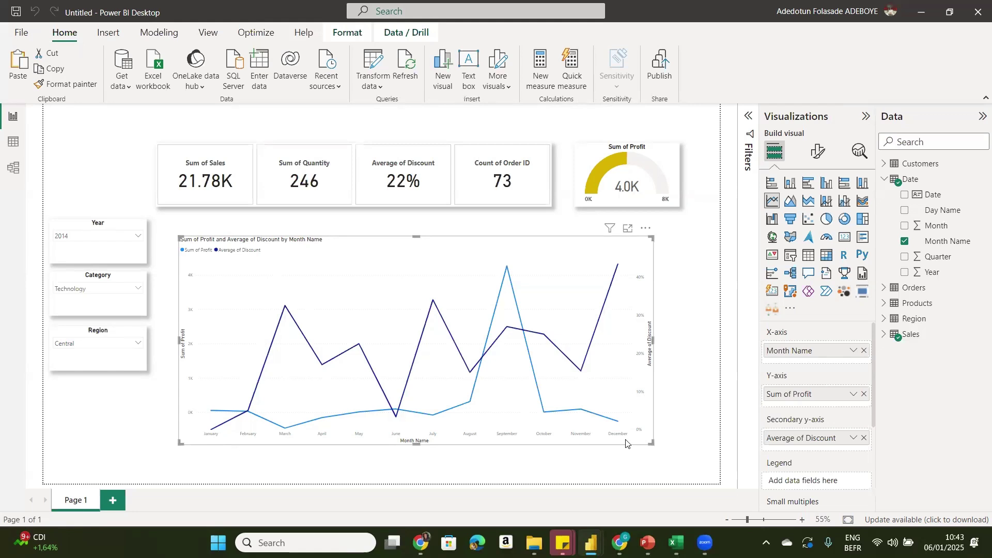
- Sort the line chart's Month Name axis in descending order, and switch it back to ascending
{"action": "left_click", "coordinate": [645, 228]}
{"action": "mouse_move", "coordinate": [699, 305]}
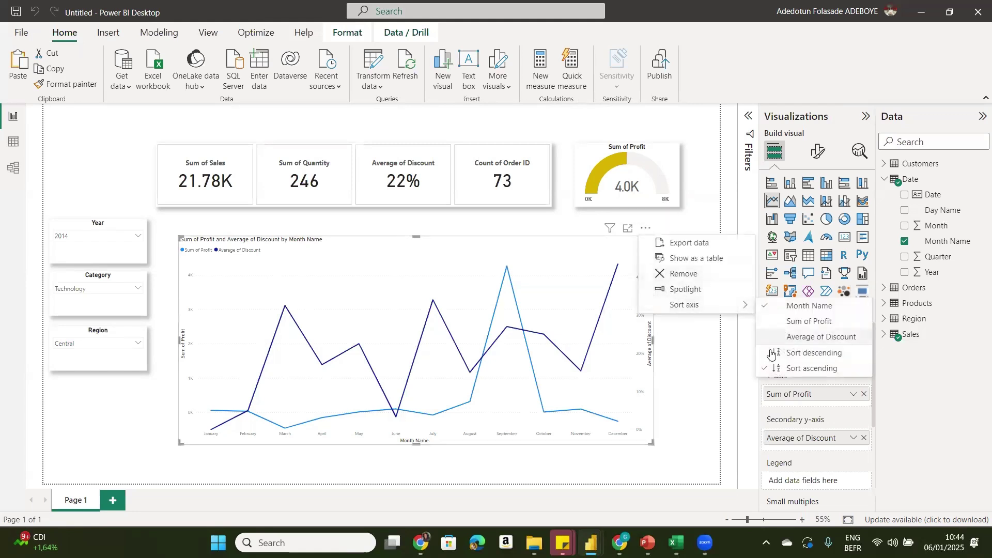
{"action": "left_click", "coordinate": [797, 354]}
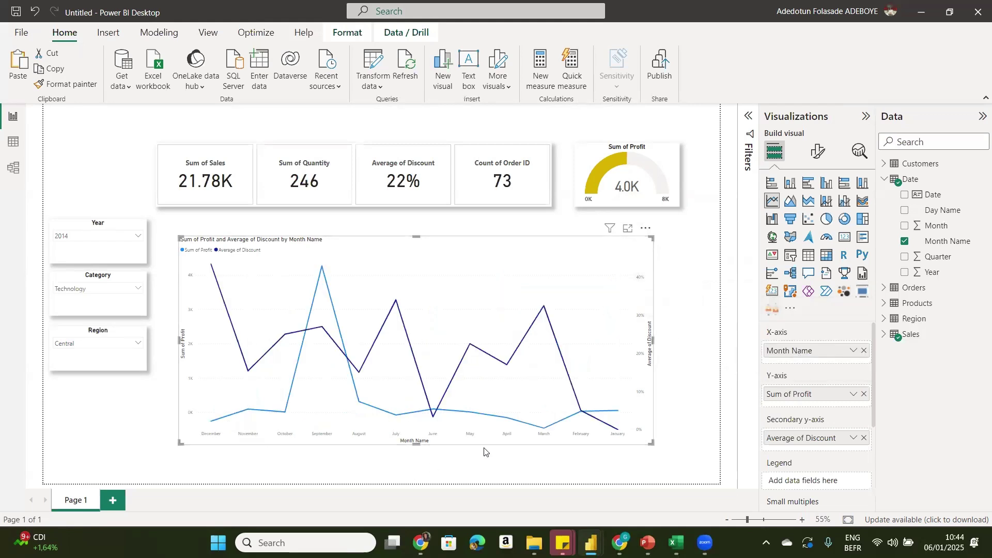
{"action": "left_click", "coordinate": [644, 231]}
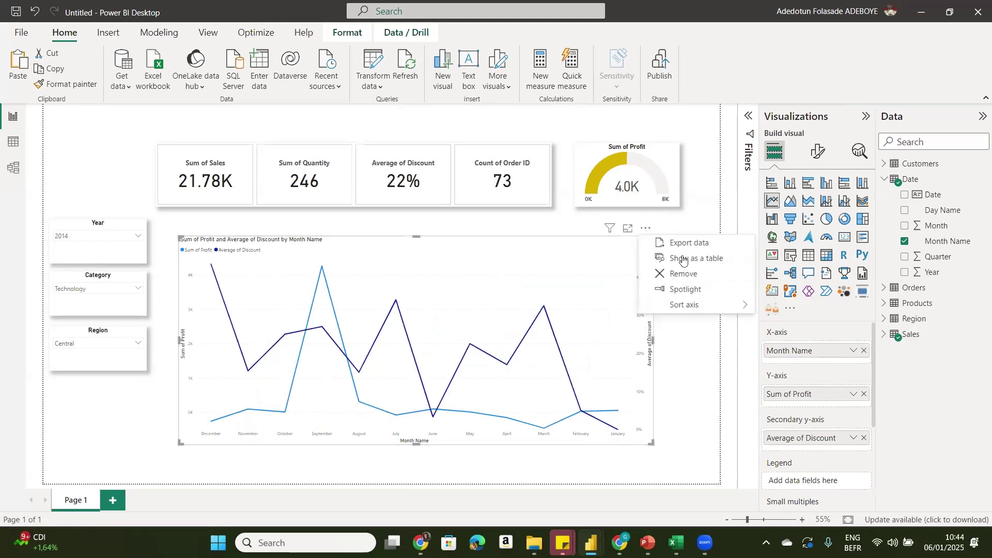
{"action": "mouse_move", "coordinate": [723, 305]}
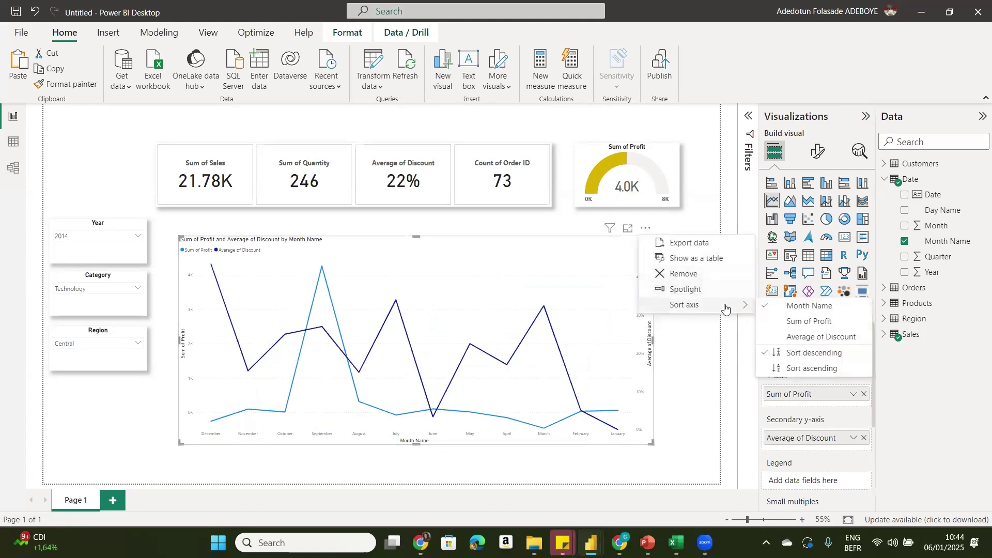
{"action": "left_click", "coordinate": [814, 369]}
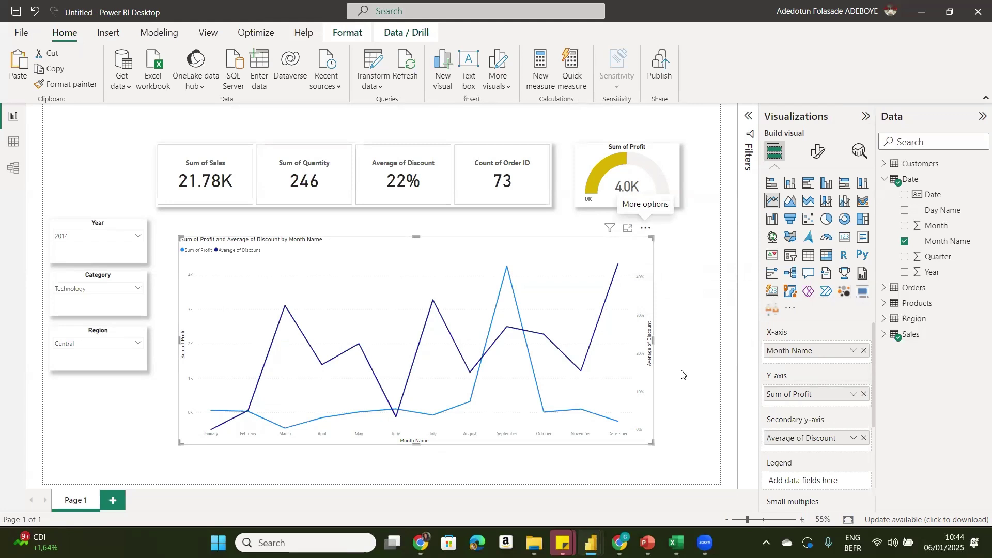
- Turn off the horizontal gridlines of the line chart
{"action": "left_click", "coordinate": [818, 151]}
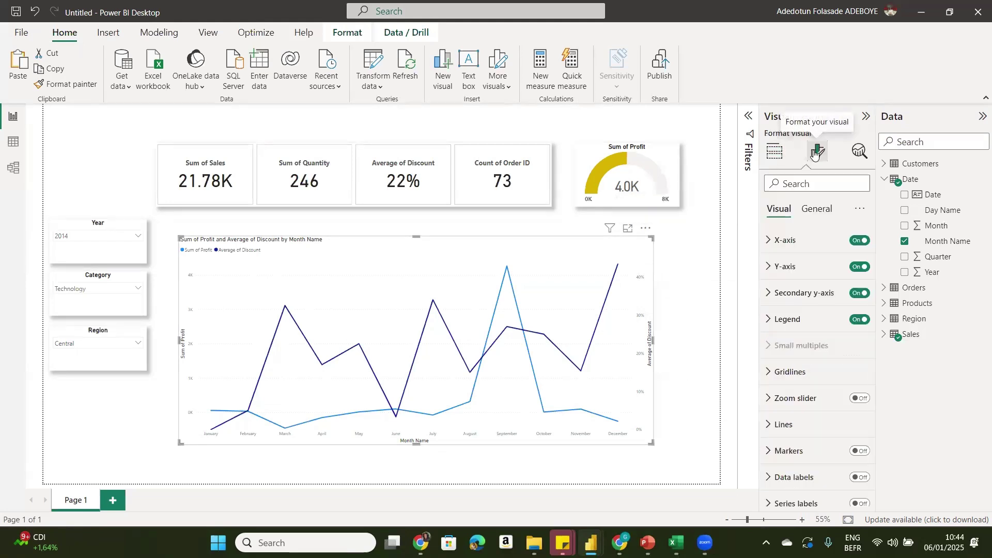
{"action": "left_click", "coordinate": [816, 370]}
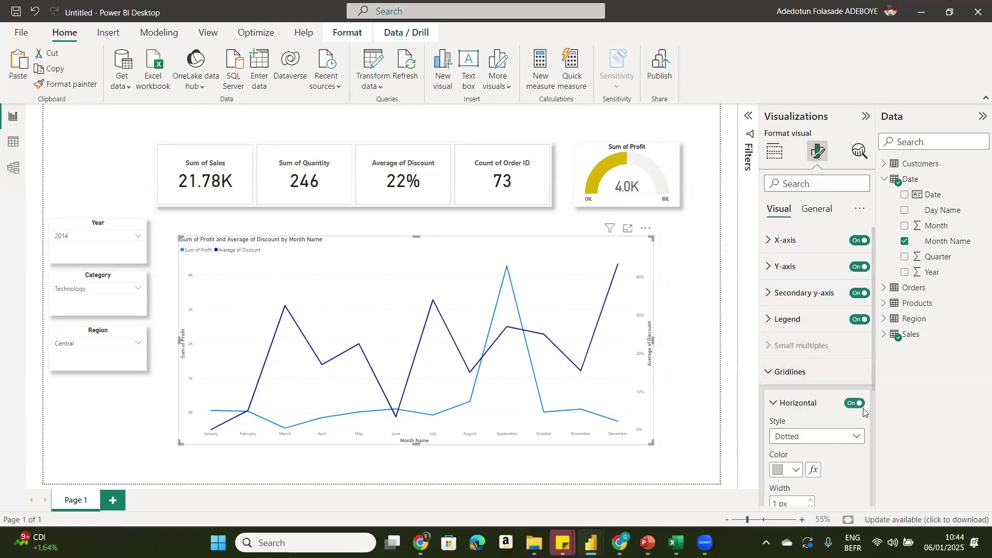
{"action": "scroll", "coordinate": [873, 389], "scroll_direction": "down", "scroll_amount": 2}
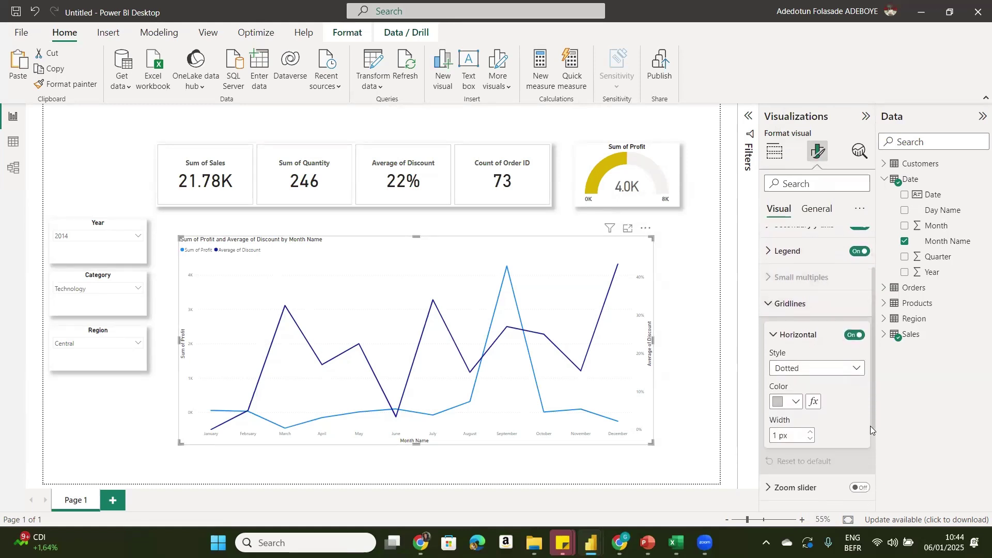
{"action": "left_click", "coordinate": [853, 335]}
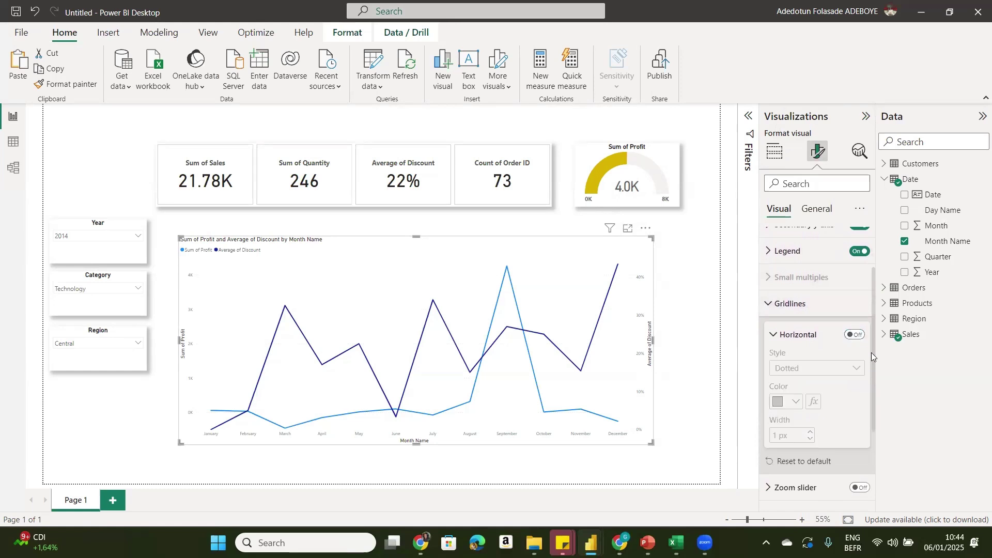
- Turn off the line chart's secondary y-axis and Y-axis, and turn on its markers
{"action": "scroll", "coordinate": [873, 356], "scroll_direction": "up", "scroll_amount": 2}
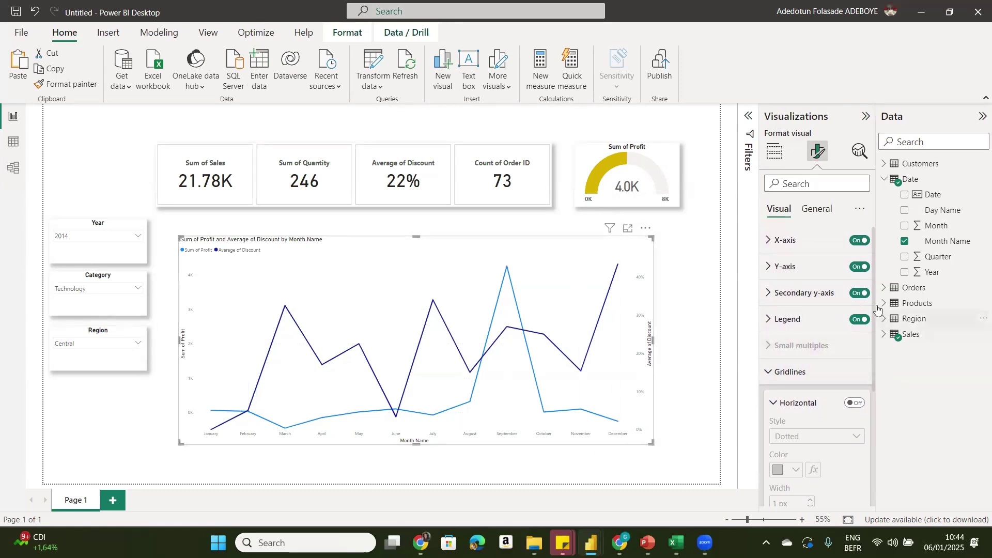
{"action": "left_click", "coordinate": [860, 293]}
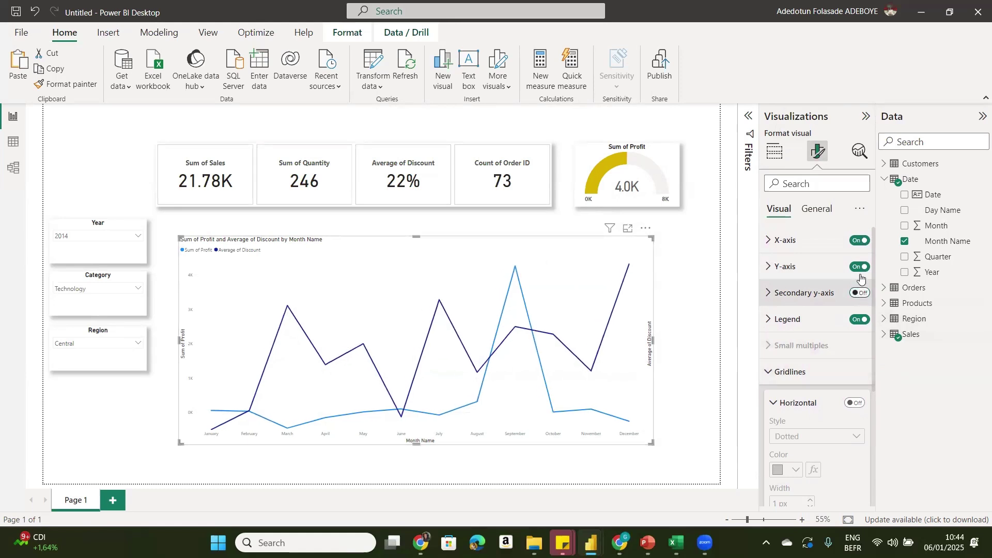
{"action": "left_click", "coordinate": [861, 267]}
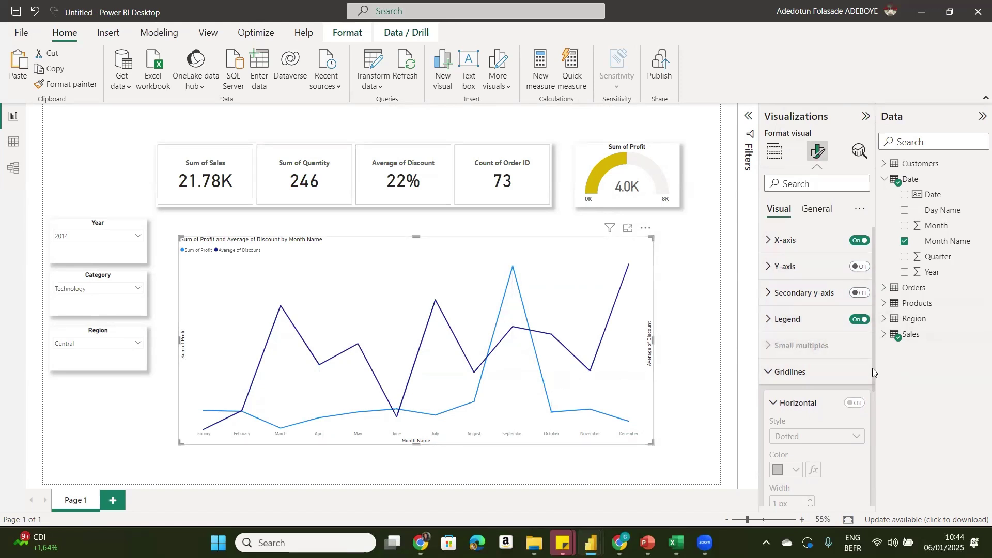
{"action": "left_click_drag", "start_coordinate": [872, 368], "coordinate": [875, 500]}
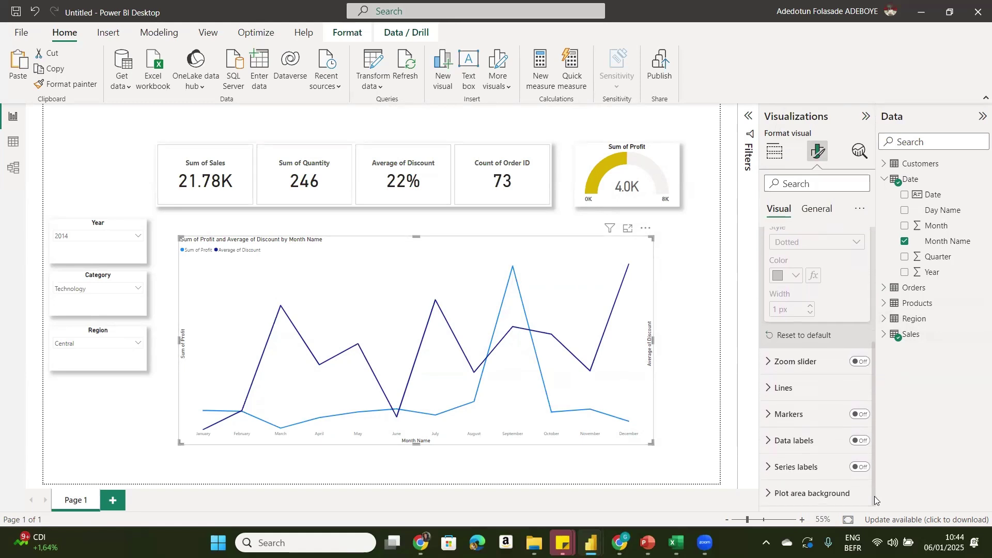
{"action": "left_click", "coordinate": [859, 415]}
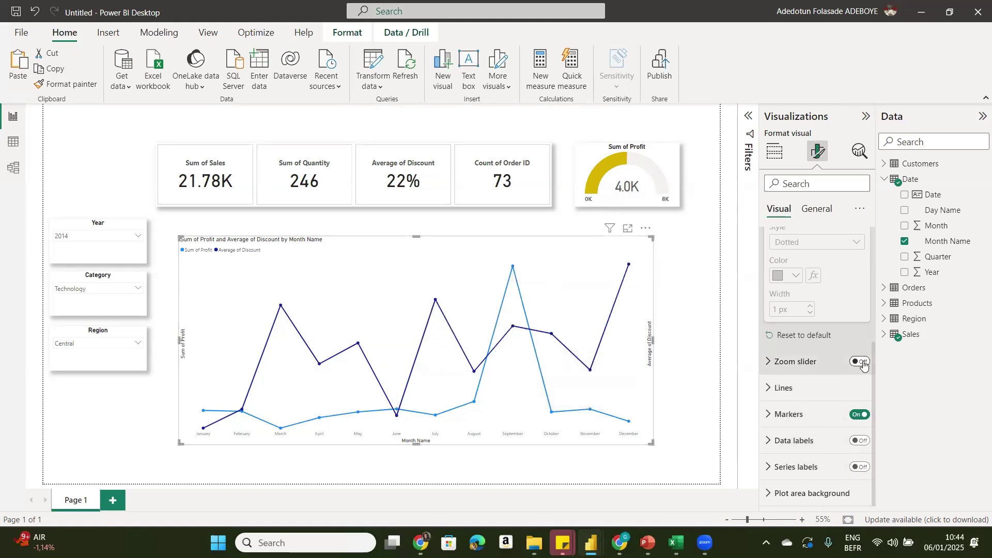
- Change the color of the line chart's Average of Discount line to crimson red from the recent colors
{"action": "left_click", "coordinate": [832, 389]}
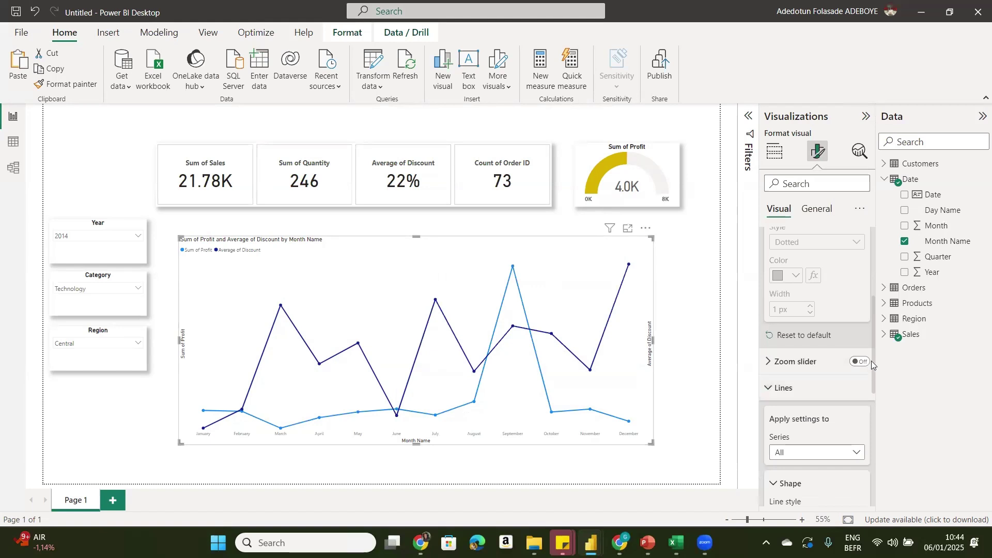
{"action": "mouse_move", "coordinate": [872, 360]}
{"action": "left_mouse_down"}
{"action": "mouse_move", "coordinate": [871, 432]}
{"action": "mouse_move", "coordinate": [871, 423]}
{"action": "left_mouse_up"}
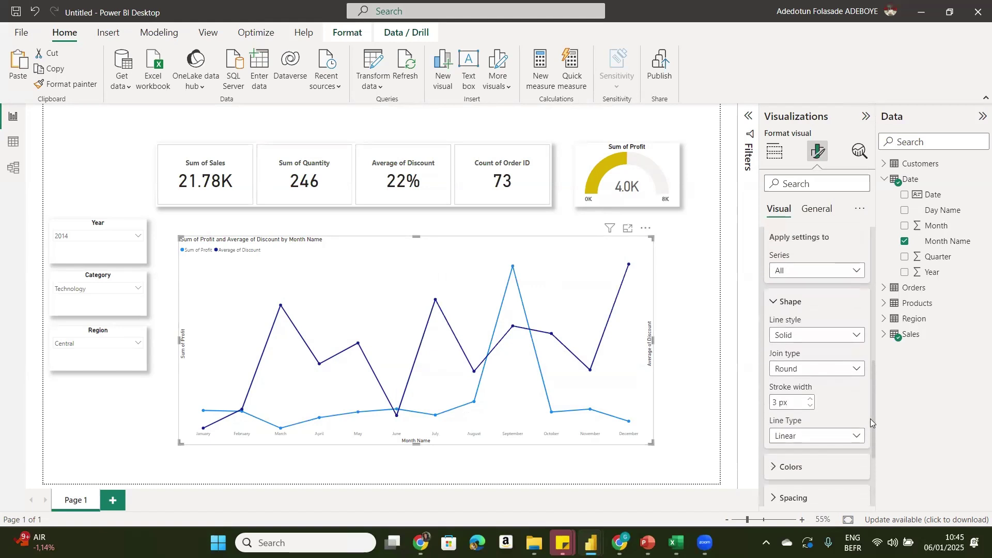
{"action": "left_click_drag", "start_coordinate": [870, 419], "coordinate": [870, 491]}
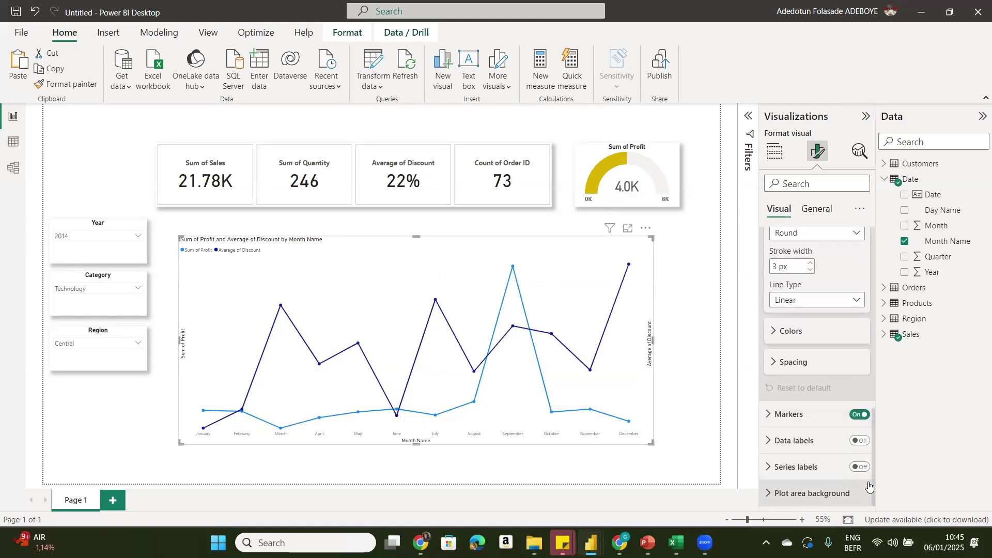
{"action": "left_click", "coordinate": [802, 335]}
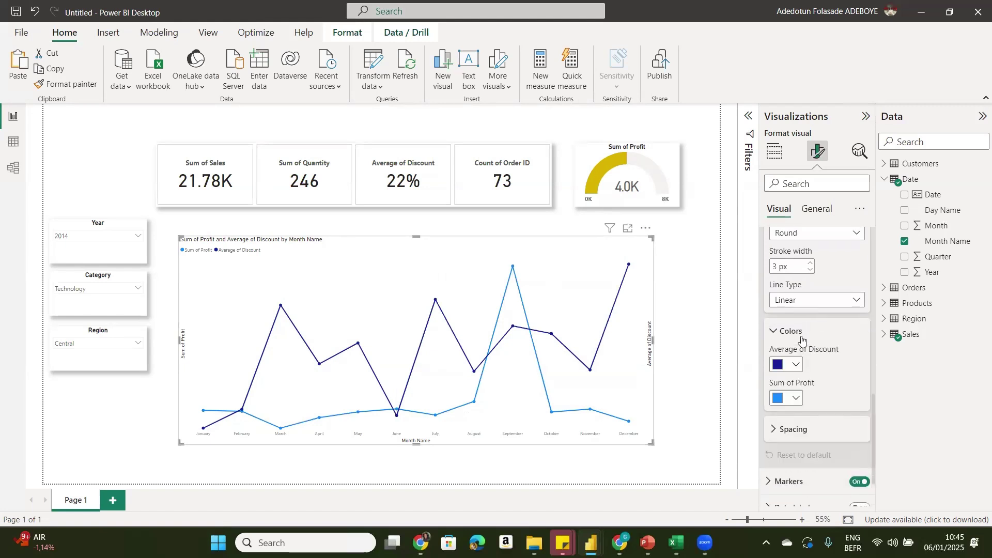
{"action": "left_click", "coordinate": [798, 365]}
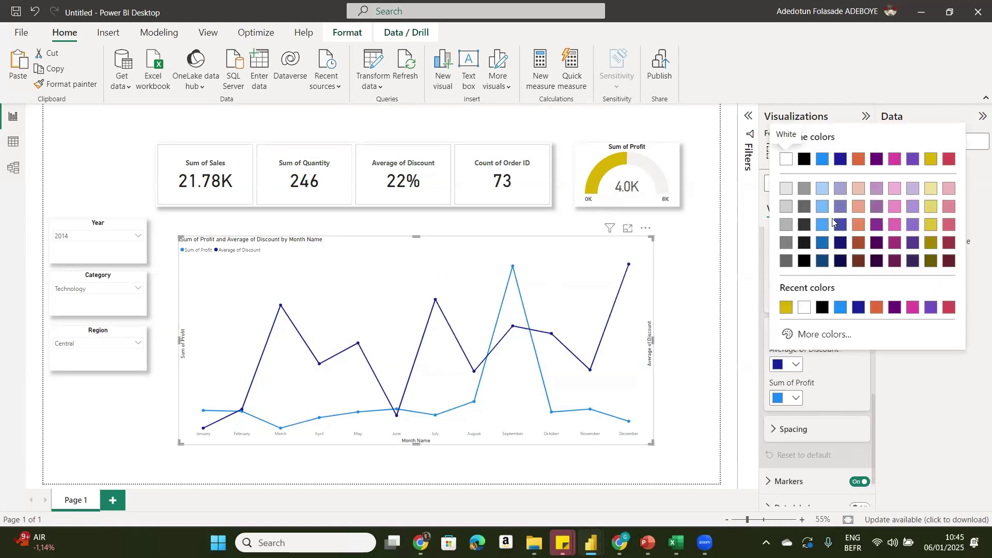
{"action": "left_click", "coordinate": [950, 308]}
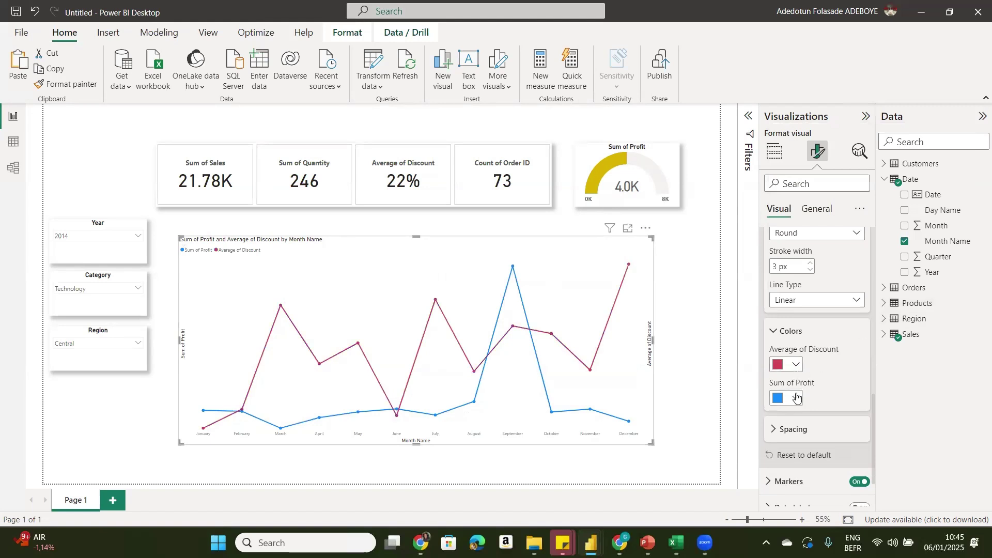
- Give the Sum of Profit line a custom medium green color and set the stroke width of all lines to 4 px
{"action": "left_click", "coordinate": [797, 399]}
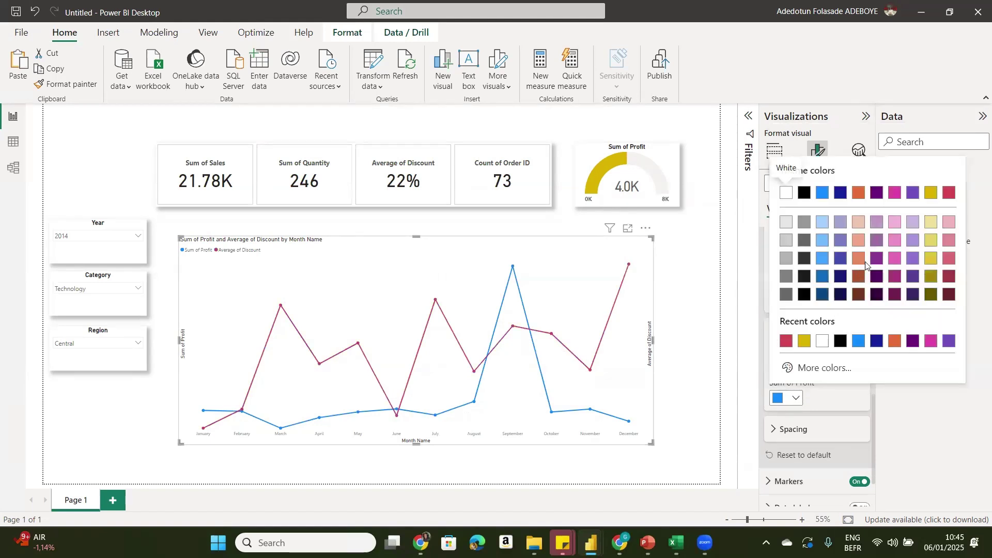
{"action": "left_click", "coordinate": [805, 371]}
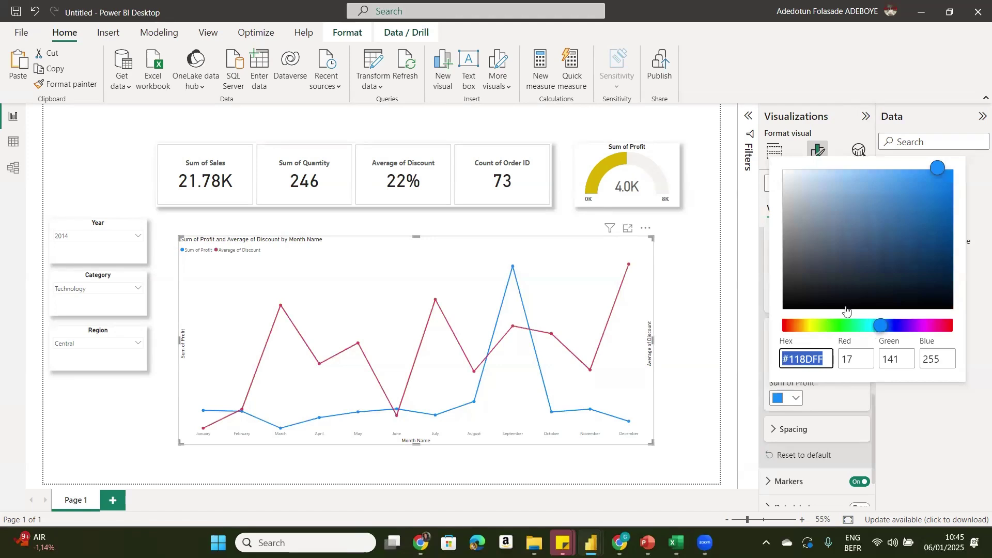
{"action": "left_click", "coordinate": [834, 325]}
{"action": "left_click", "coordinate": [870, 207]}
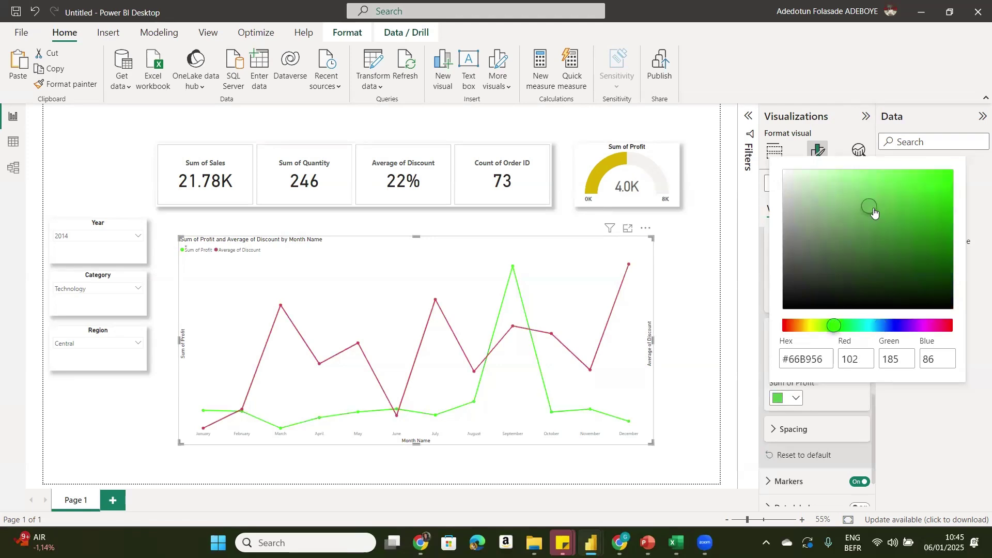
{"action": "left_click", "coordinate": [739, 373]}
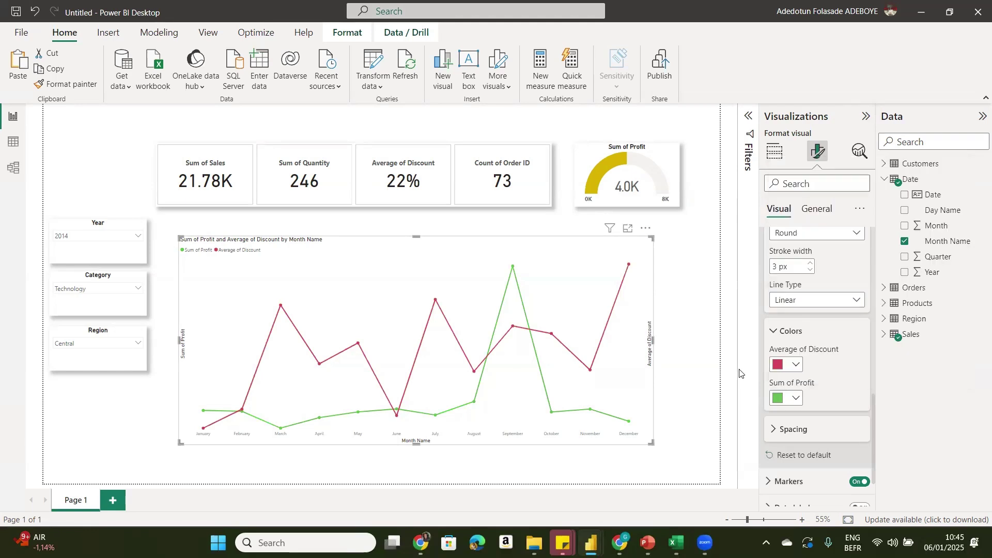
{"action": "left_click", "coordinate": [809, 266]}
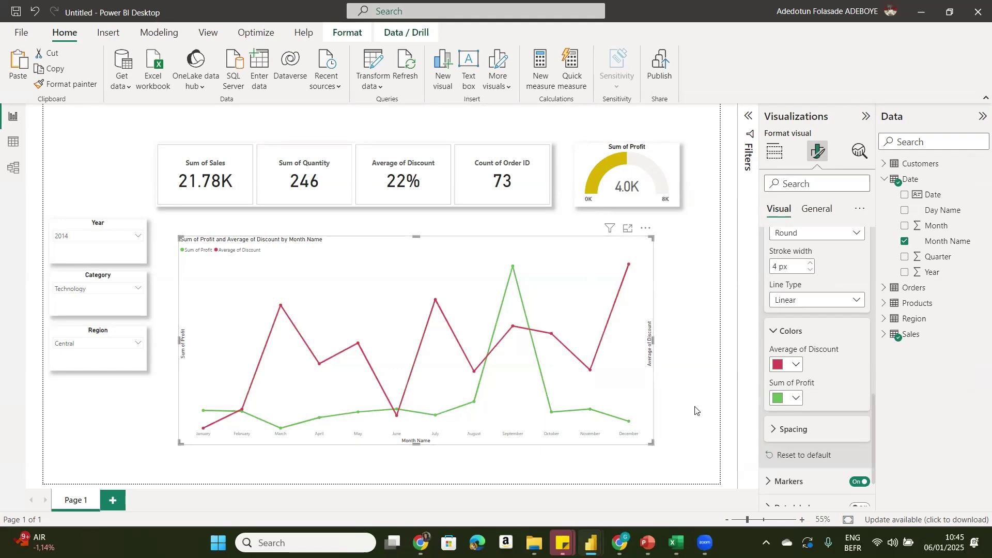
{"action": "left_click", "coordinate": [684, 417]}
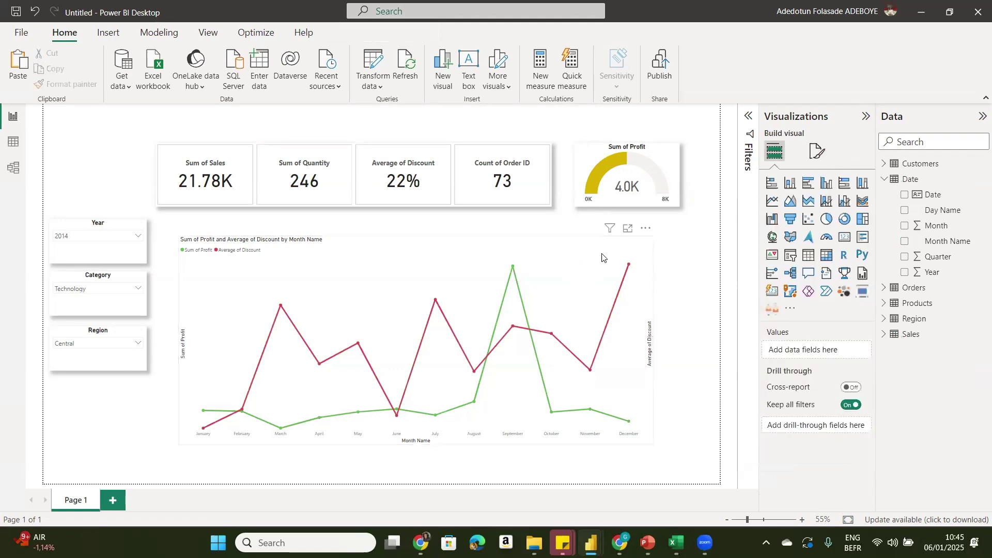
- Replace the line chart's title text with "Impact of Discount on Profit"
{"action": "left_click", "coordinate": [628, 252]}
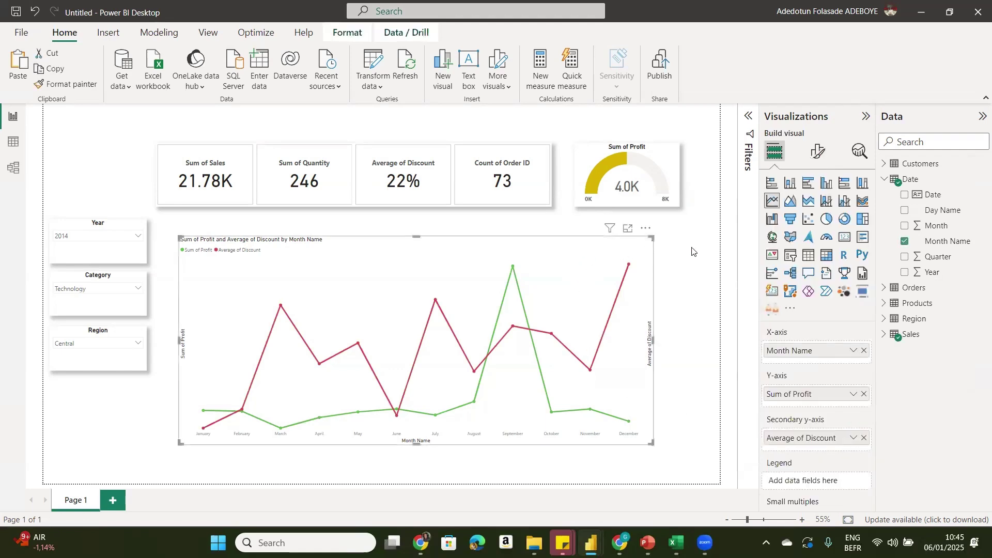
{"action": "left_click", "coordinate": [818, 150]}
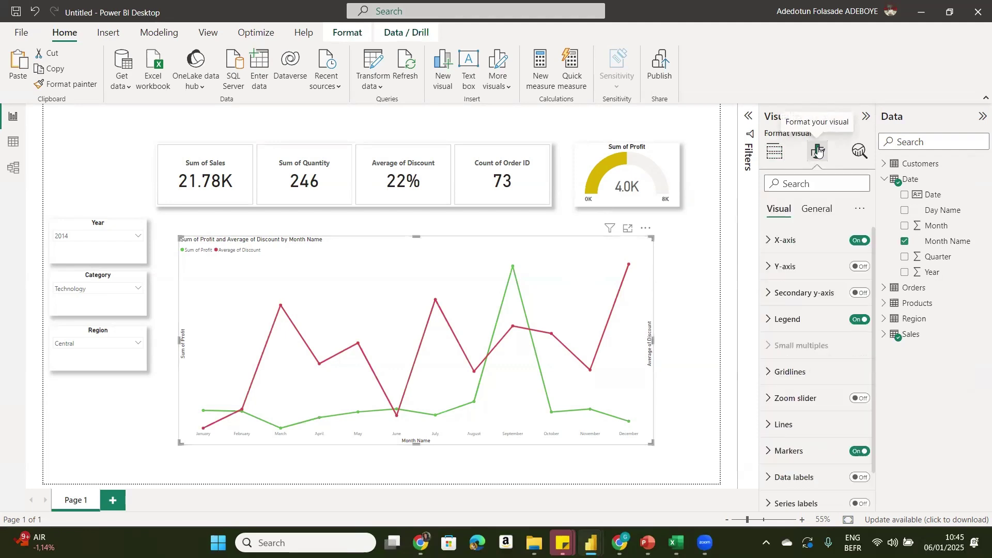
{"action": "left_click", "coordinate": [814, 210]}
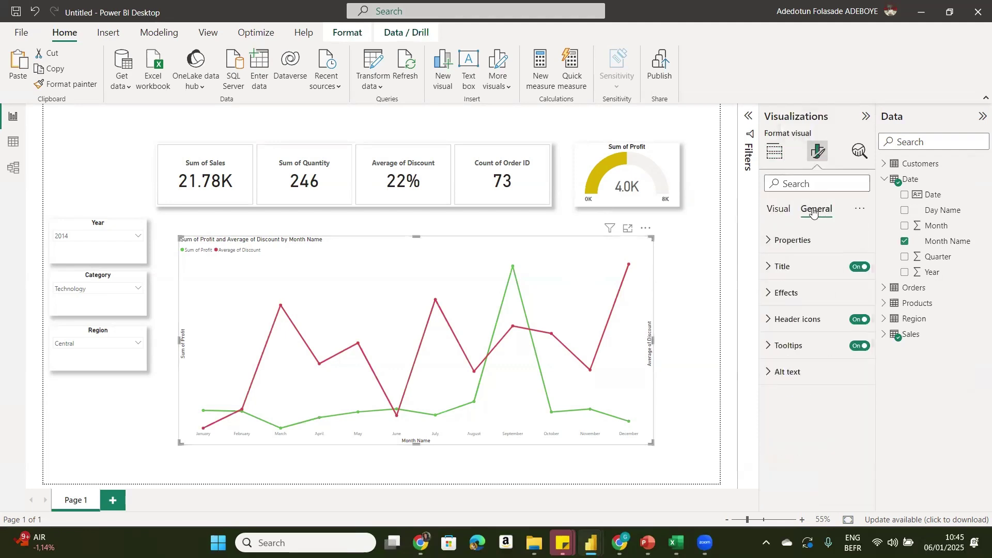
{"action": "left_click", "coordinate": [800, 267]}
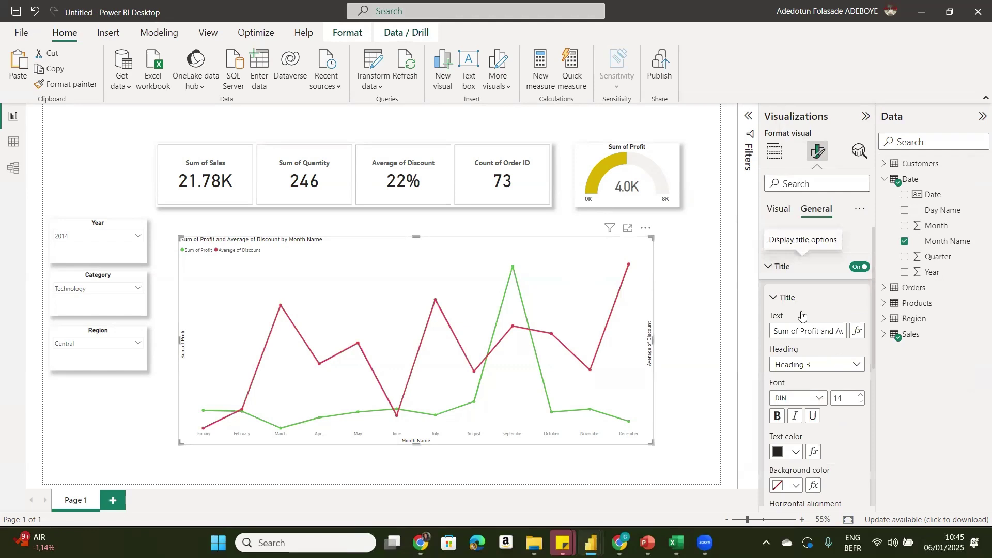
{"action": "left_click", "coordinate": [831, 331]}
{"action": "key", "text": "Right"}
{"action": "key", "text": "Right"}
{"action": "key", "text": "Right"}
{"action": "key", "text": "Right"}
{"action": "key", "text": "Right"}
{"action": "key", "text": "Right"}
{"action": "key", "text": "Right"}
{"action": "key", "text": "Right"}
{"action": "key", "text": "Right"}
{"action": "key", "text": "Right"}
{"action": "key", "text": "Right"}
{"action": "key", "text": "Right"}
{"action": "key", "text": "Right"}
{"action": "key", "text": "Right"}
{"action": "key", "text": "Right"}
{"action": "key", "text": "Right"}
{"action": "key", "text": "Right"}
{"action": "key", "text": "Right"}
{"action": "key", "text": "Right"}
{"action": "key", "text": "Right"}
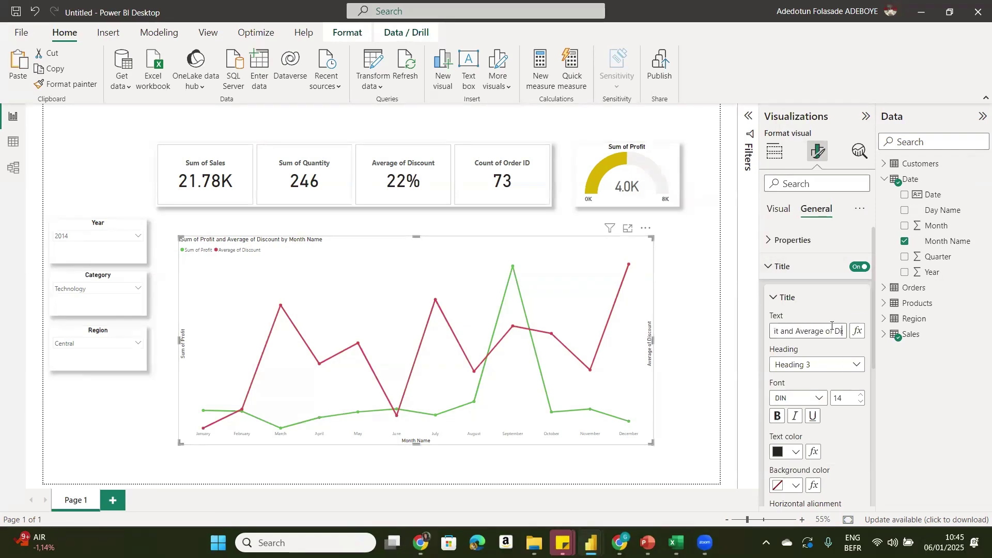
{"action": "key", "text": "BackSpace"}
{"action": "key", "text": "BackSpace"}
{"action": "key", "text": "BackSpace"}
{"action": "key", "text": "BackSpace"}
{"action": "key", "text": "BackSpace"}
{"action": "key", "text": "BackSpace"}
{"action": "key", "text": "BackSpace"}
{"action": "key", "text": "BackSpace"}
{"action": "key", "text": "BackSpace"}
{"action": "key", "text": "BackSpace"}
{"action": "key", "text": "BackSpace"}
{"action": "key", "text": "BackSpace"}
{"action": "key", "text": "BackSpace"}
{"action": "key", "text": "BackSpace"}
{"action": "key", "text": "BackSpace"}
{"action": "key", "text": "BackSpace"}
{"action": "key", "text": "BackSpace"}
{"action": "key", "text": "BackSpace"}
{"action": "key", "text": "BackSpace"}
{"action": "key", "text": "BackSpace"}
{"action": "type", "text": "Im"}
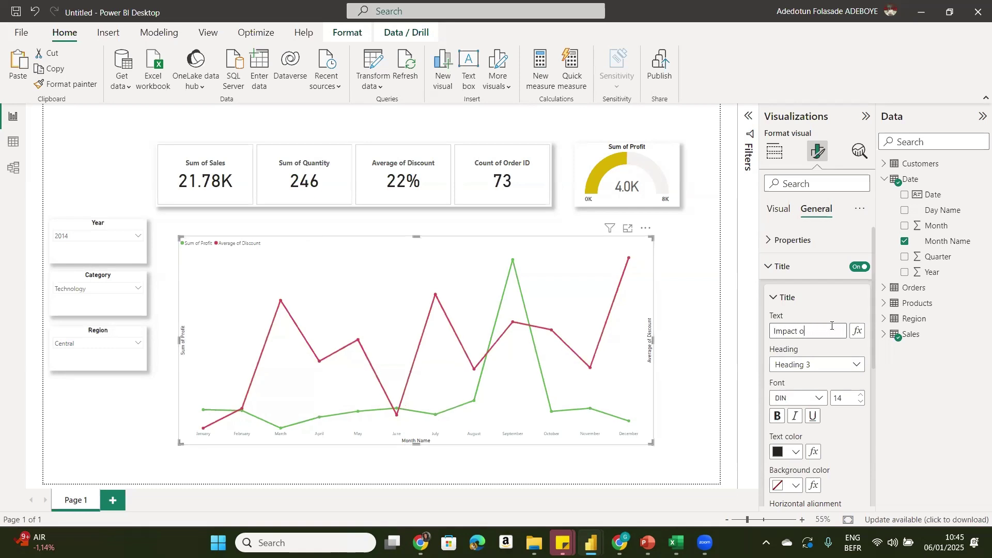
{"action": "type", "text": "pact of Discount on Profit"}
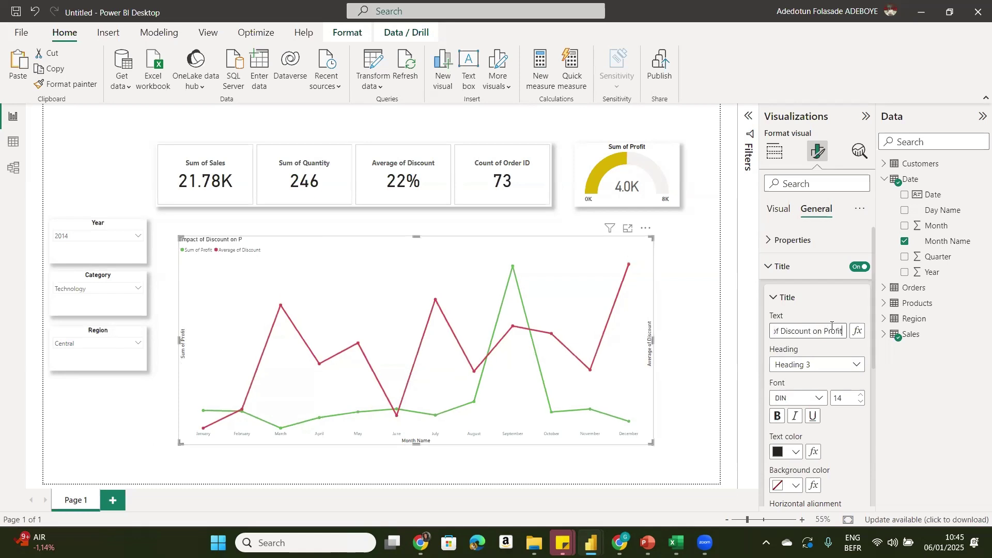
- Set the line chart title's font size to 15 and make it bold
{"action": "left_click", "coordinate": [859, 394]}
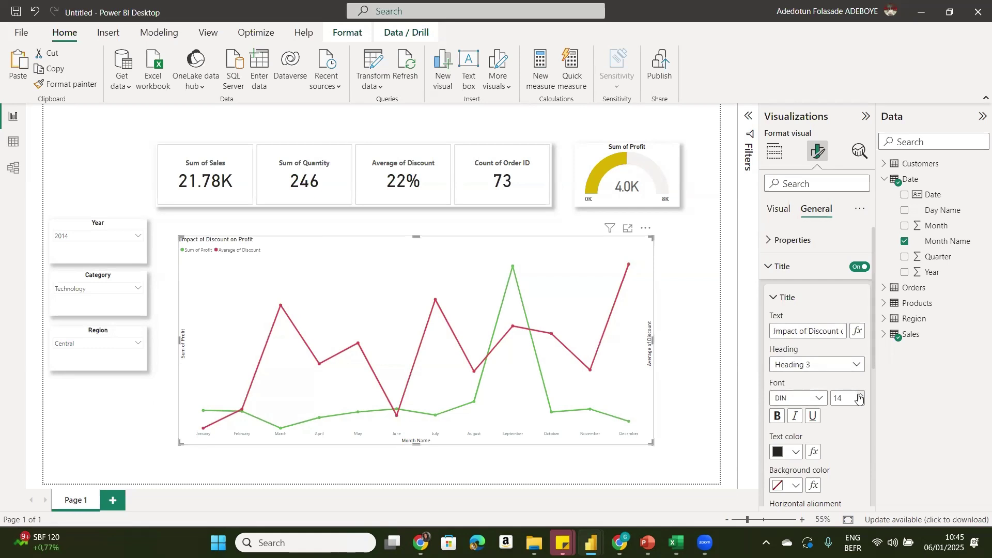
{"action": "left_click", "coordinate": [777, 416]}
{"action": "scroll", "coordinate": [875, 352], "scroll_direction": "down", "scroll_amount": 3}
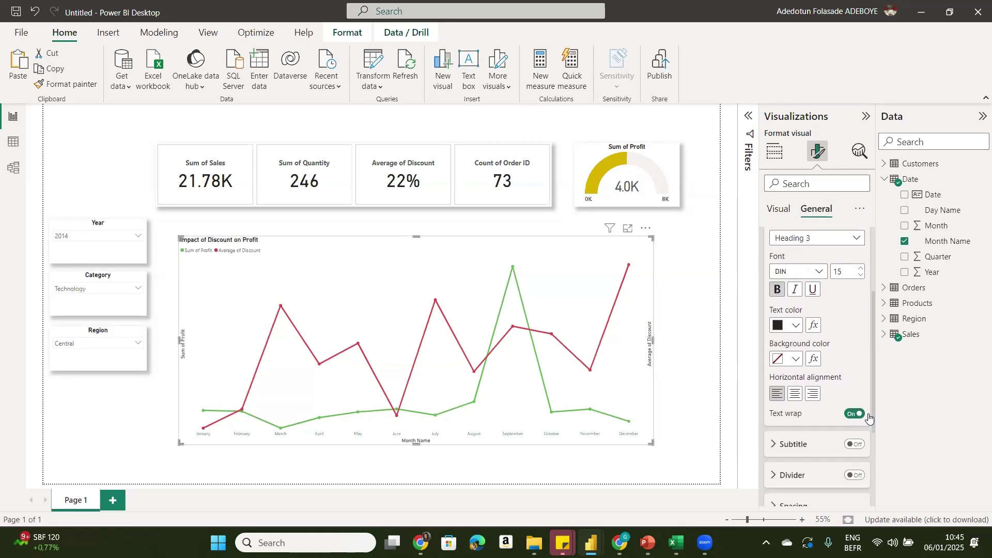
- Center the line chart's title and turn on the chart's shadow effect
{"action": "left_click", "coordinate": [794, 357]}
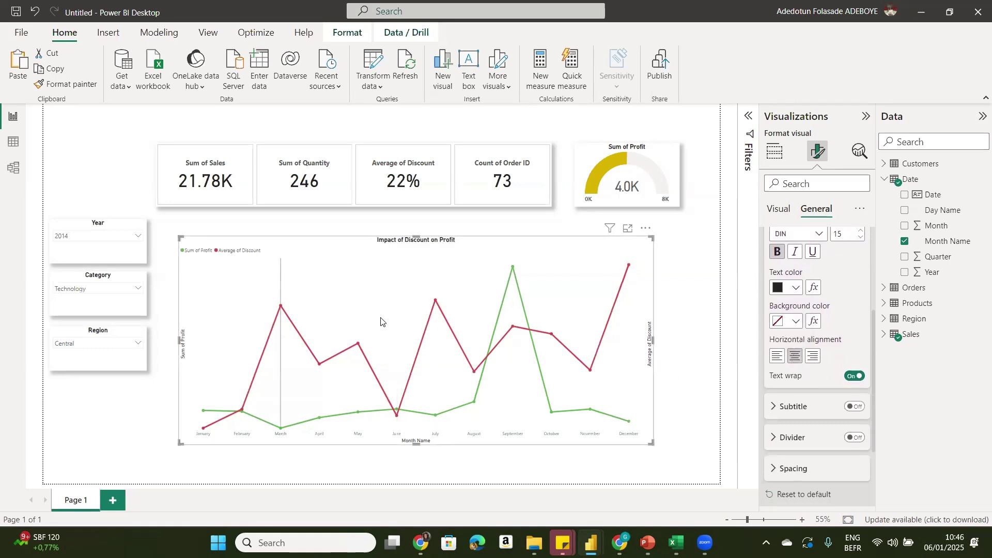
{"action": "left_click", "coordinate": [780, 211]}
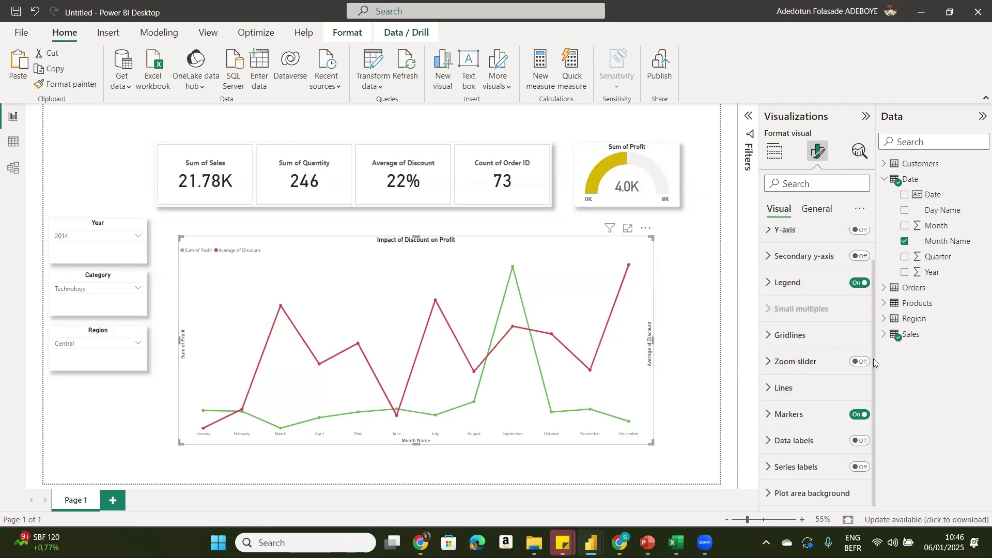
{"action": "scroll", "coordinate": [843, 336], "scroll_direction": "up", "scroll_amount": 2}
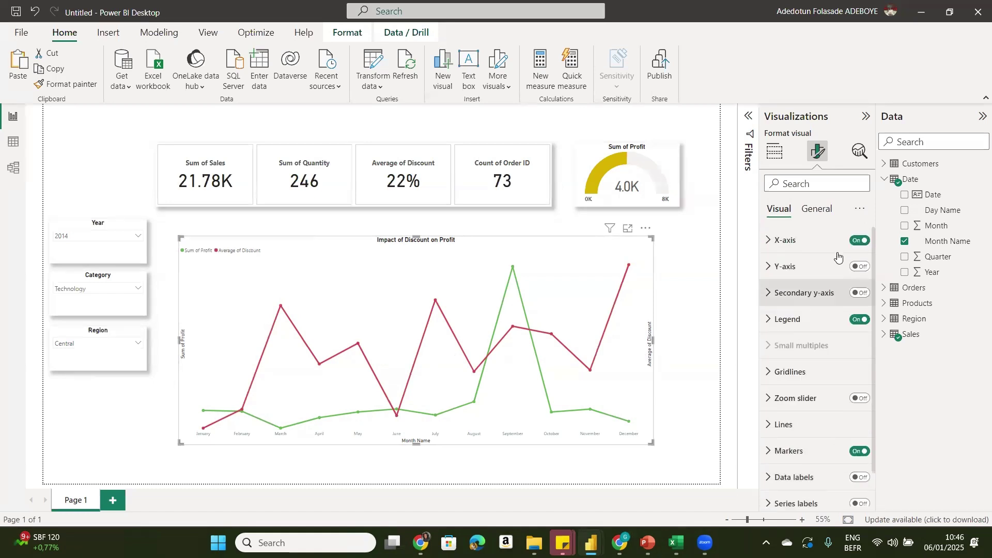
{"action": "left_click", "coordinate": [818, 210]}
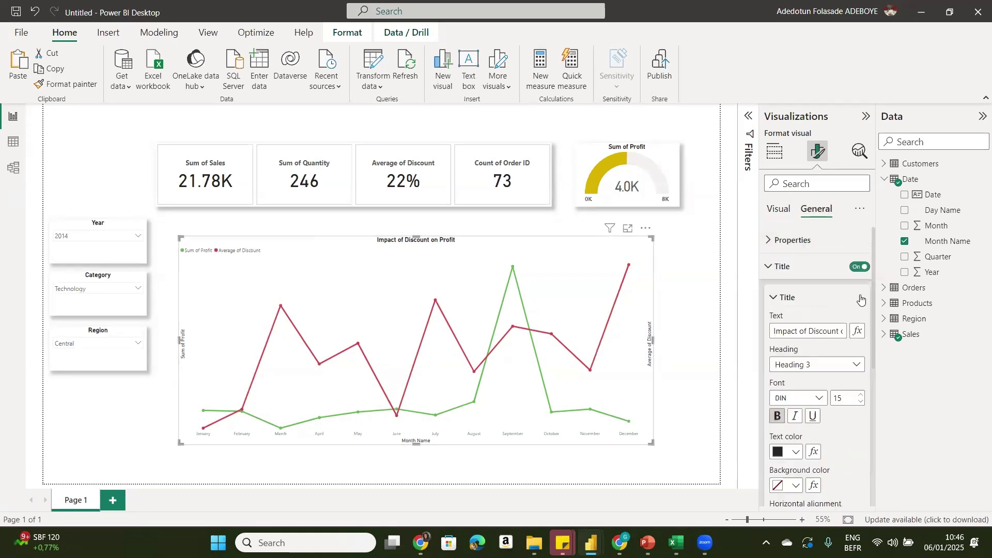
{"action": "scroll", "coordinate": [792, 399], "scroll_direction": "down", "scroll_amount": 5}
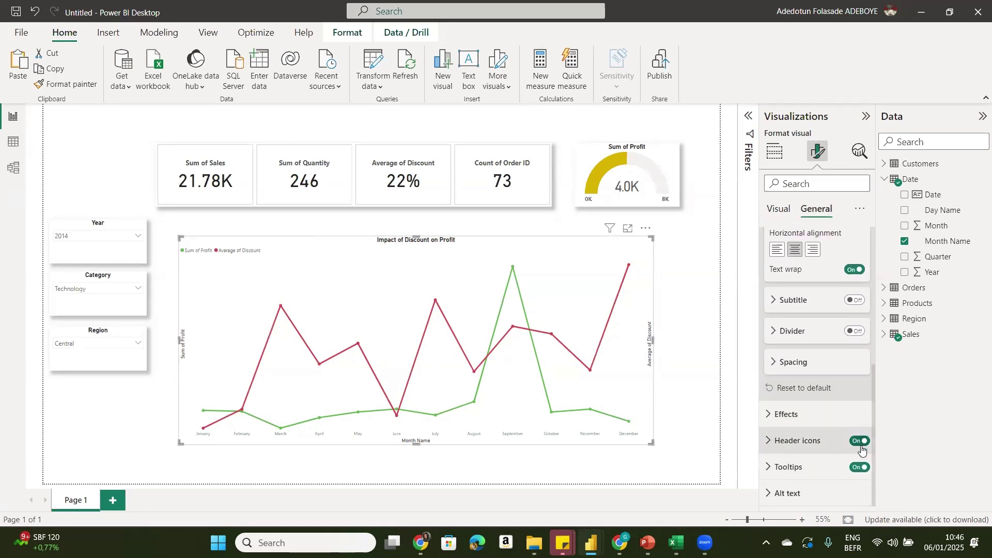
{"action": "left_click", "coordinate": [789, 415]}
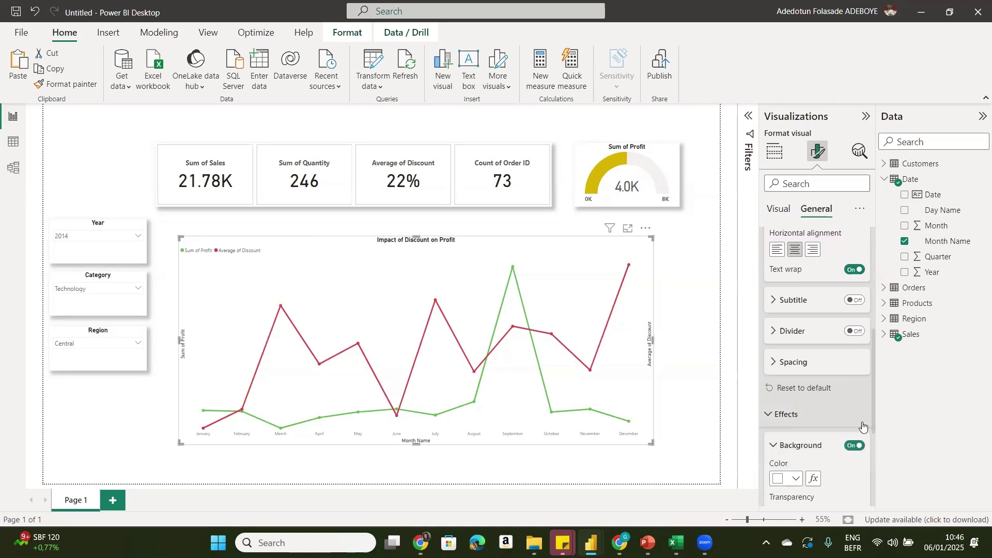
{"action": "scroll", "coordinate": [857, 423], "scroll_direction": "down", "scroll_amount": 4}
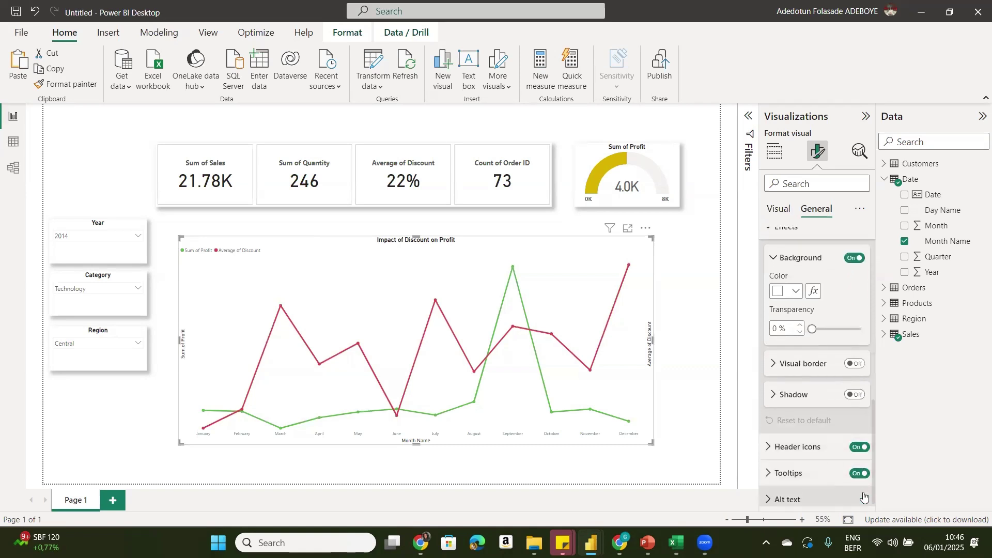
{"action": "left_click", "coordinate": [853, 389]}
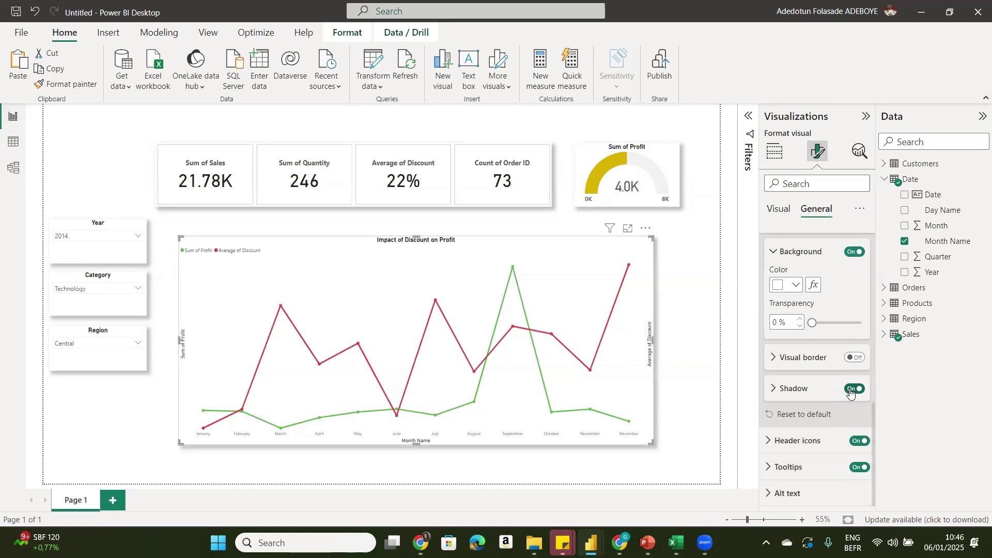
{"action": "left_click", "coordinate": [687, 412]}
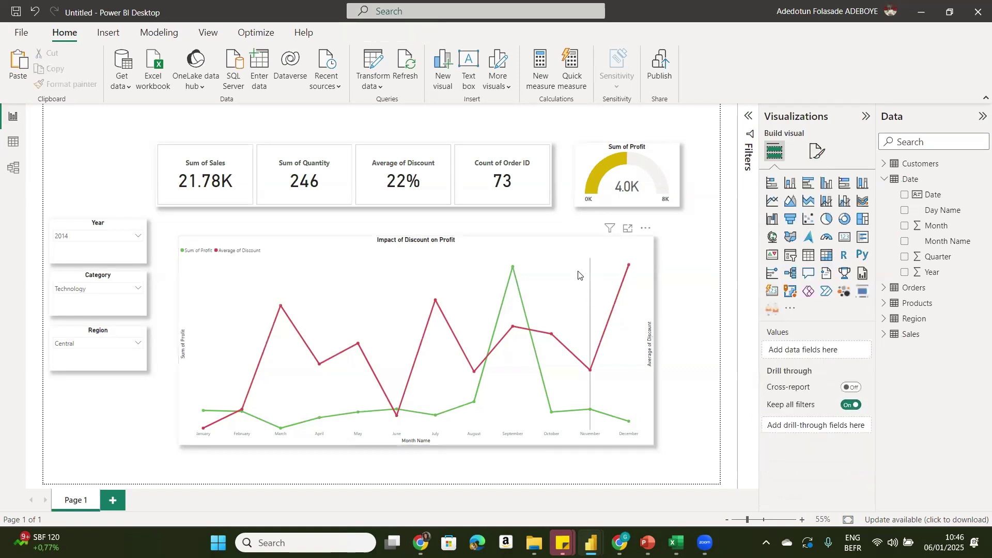
- Move the line chart up beneath the KPI cards, align it with their left edge, and shrink it to about their combined width
{"action": "left_click_drag", "start_coordinate": [609, 247], "coordinate": [587, 230]}
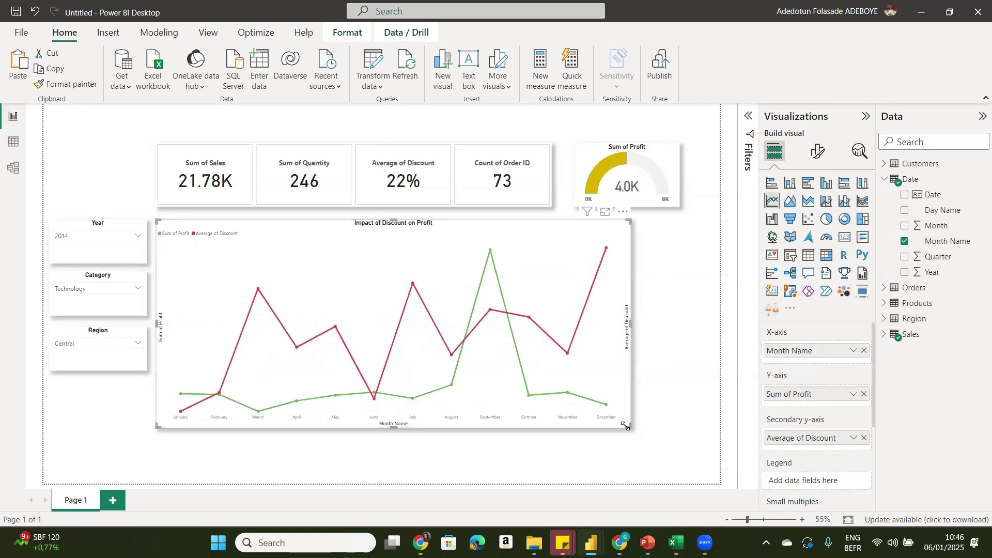
{"action": "left_click_drag", "start_coordinate": [626, 425], "coordinate": [550, 394]}
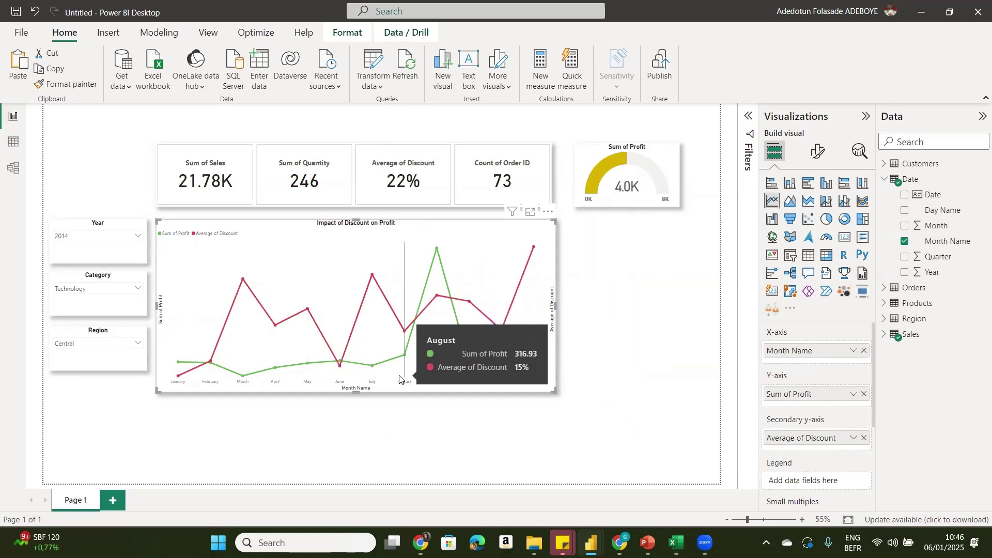
{"action": "left_click", "coordinate": [616, 397]}
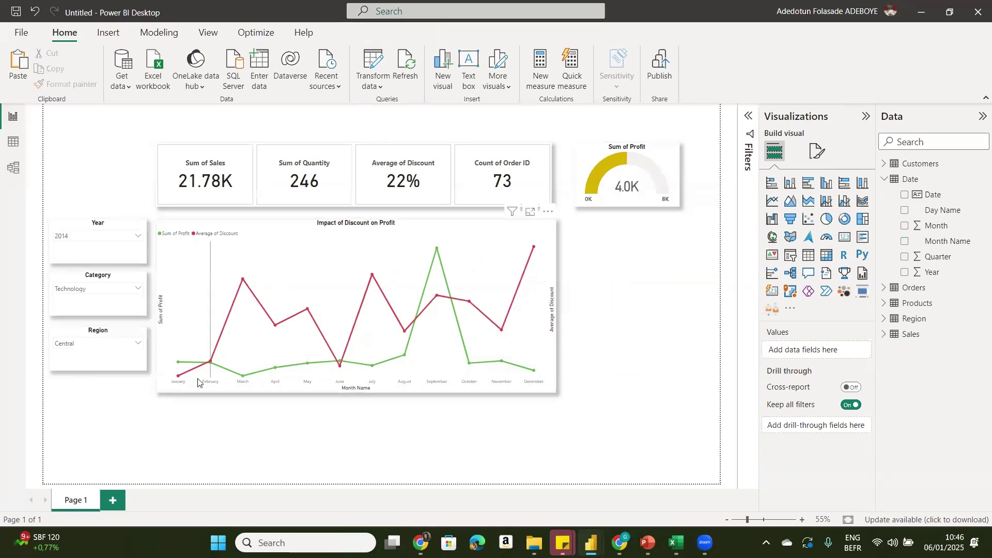
- Try other years in the Year slicer, leaving 2017 selected, and close its list
{"action": "left_click", "coordinate": [137, 237]}
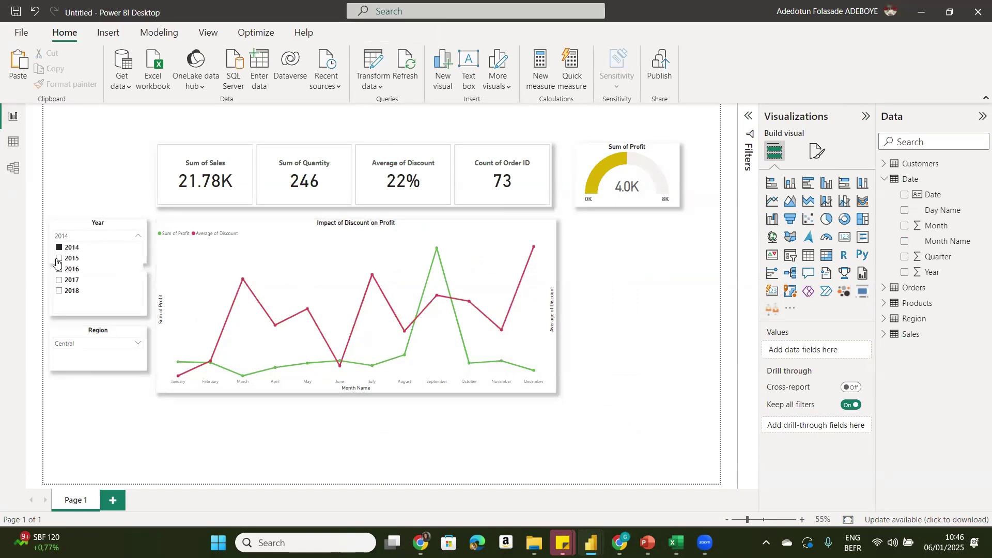
{"action": "left_click", "coordinate": [58, 258]}
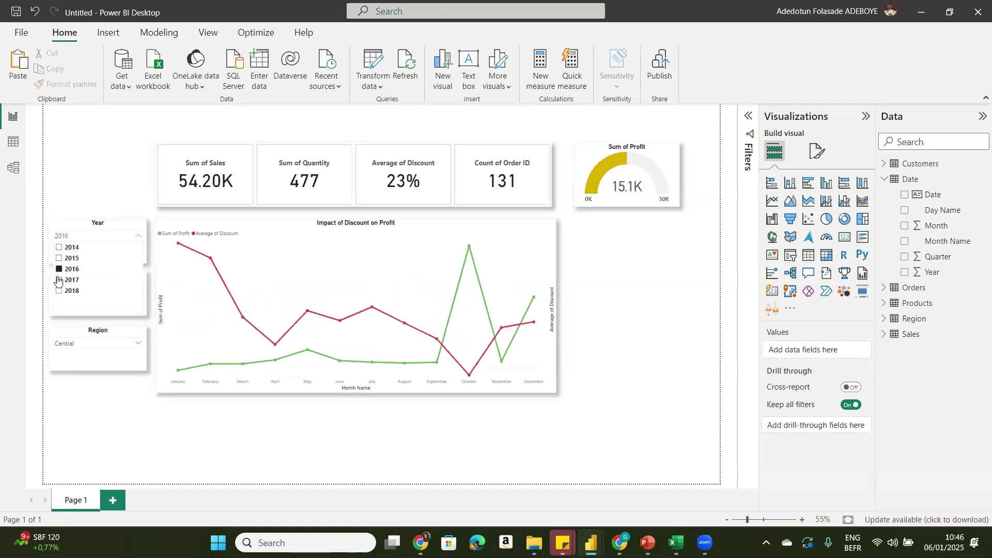
{"action": "left_click", "coordinate": [58, 280]}
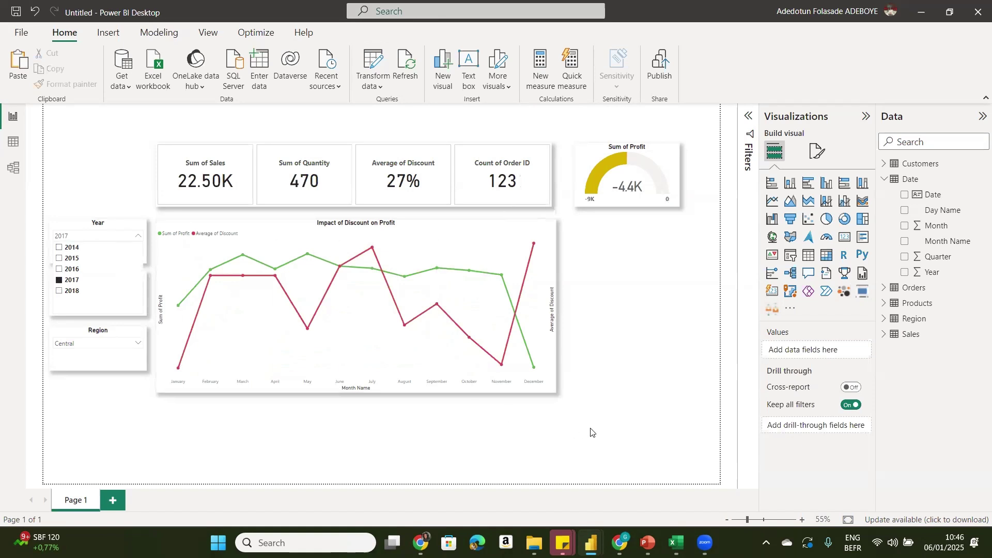
{"action": "left_click", "coordinate": [620, 417]}
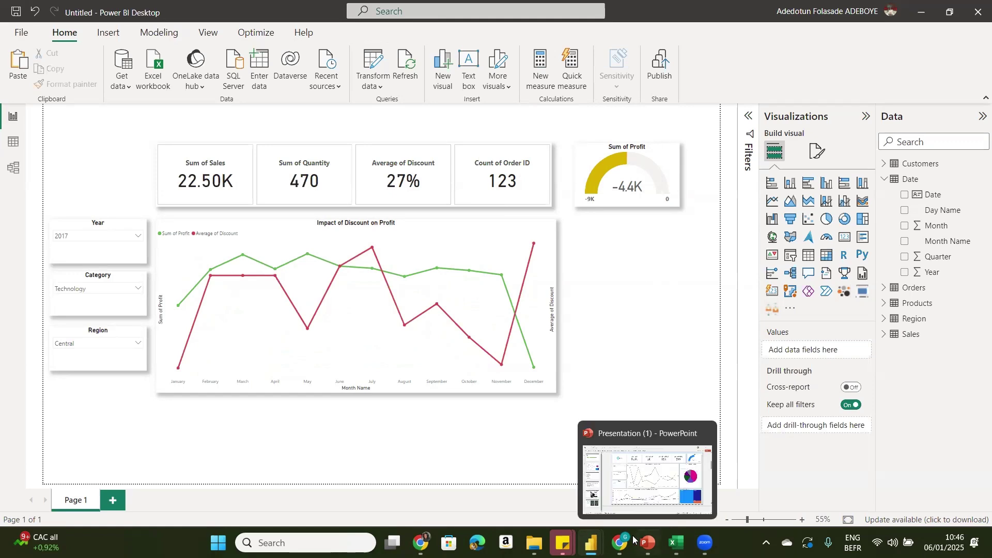
- Check the reference dashboard in PowerPoint, return to the Power BI report, and add a pie chart in the space beside the line chart
{"action": "mouse_move", "coordinate": [647, 541]}
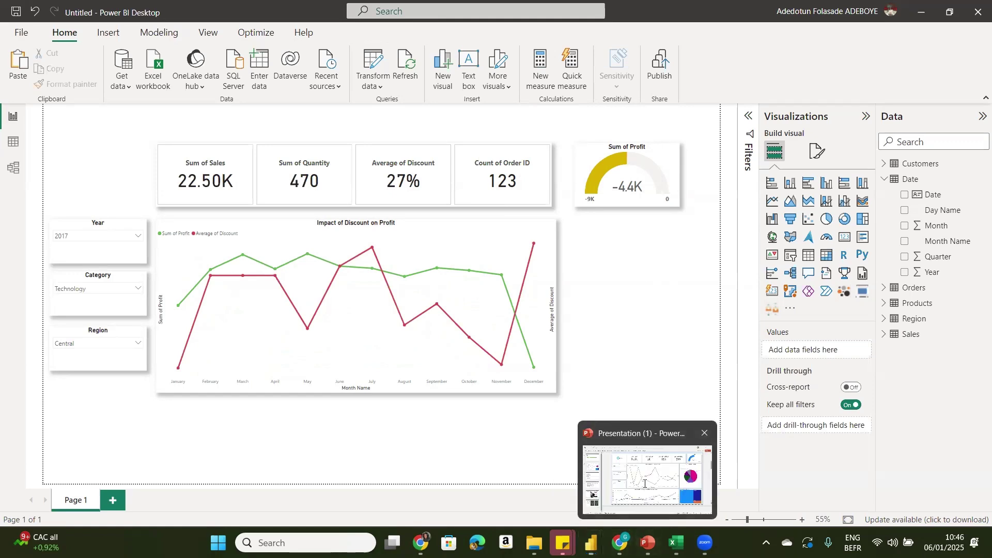
{"action": "left_click", "coordinate": [645, 485]}
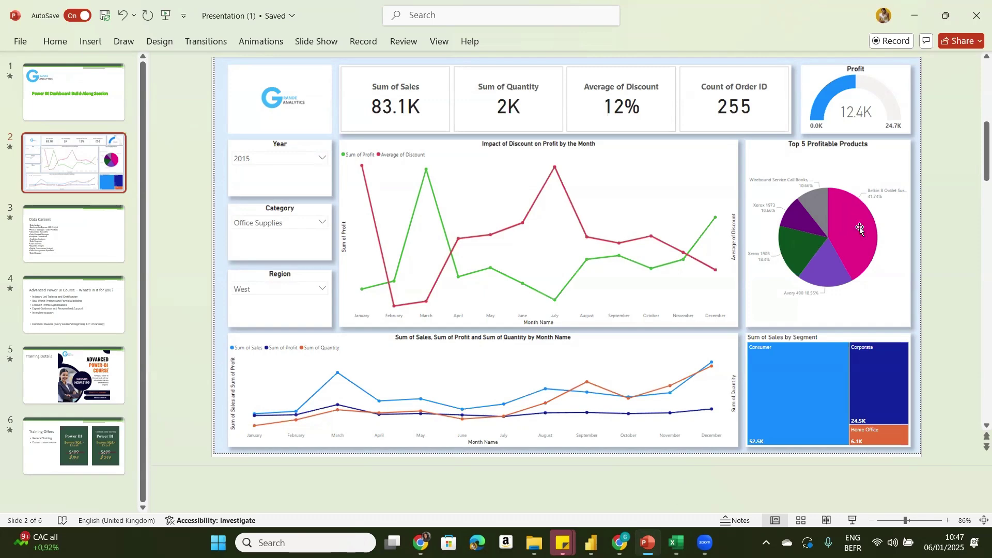
{"action": "mouse_move", "coordinate": [592, 543]}
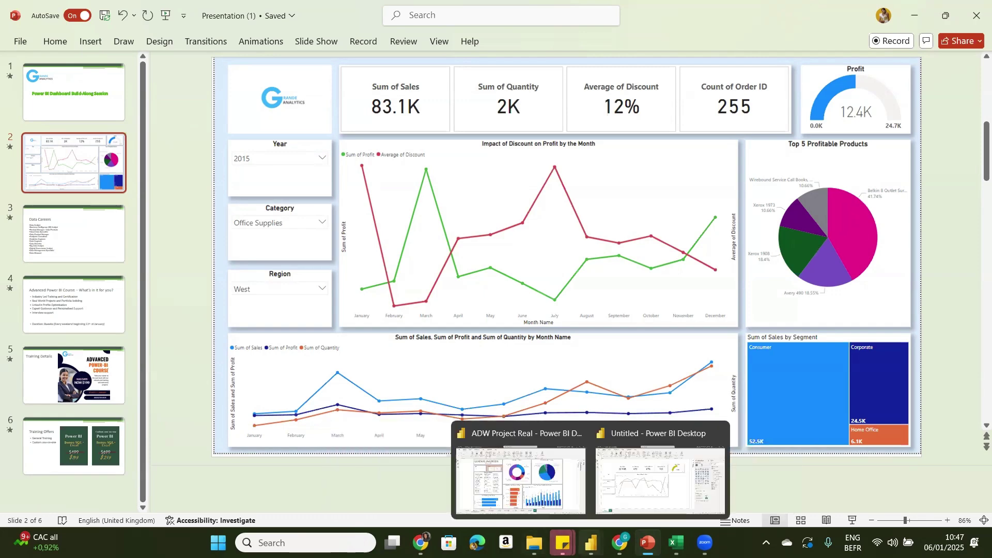
{"action": "left_click", "coordinate": [635, 476]}
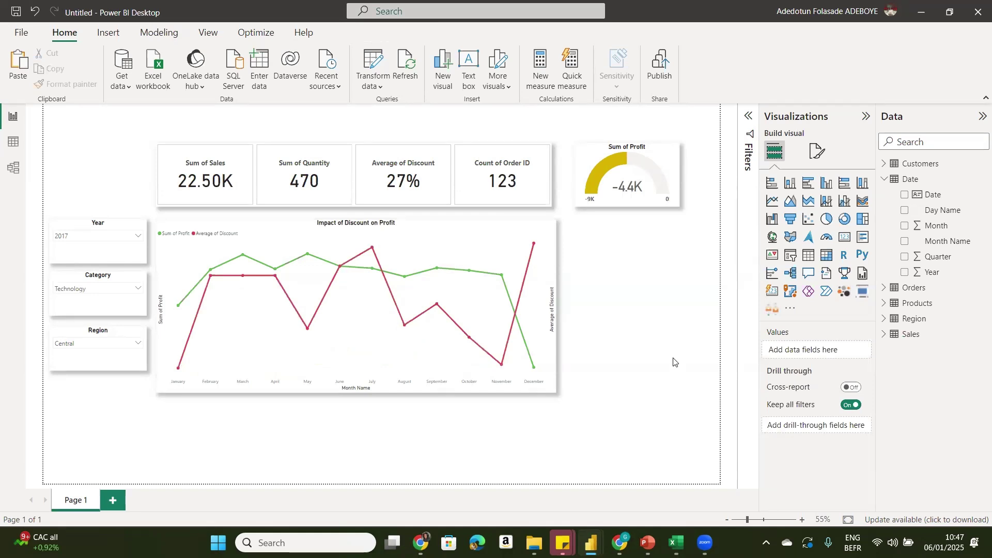
{"action": "left_click", "coordinate": [827, 219]}
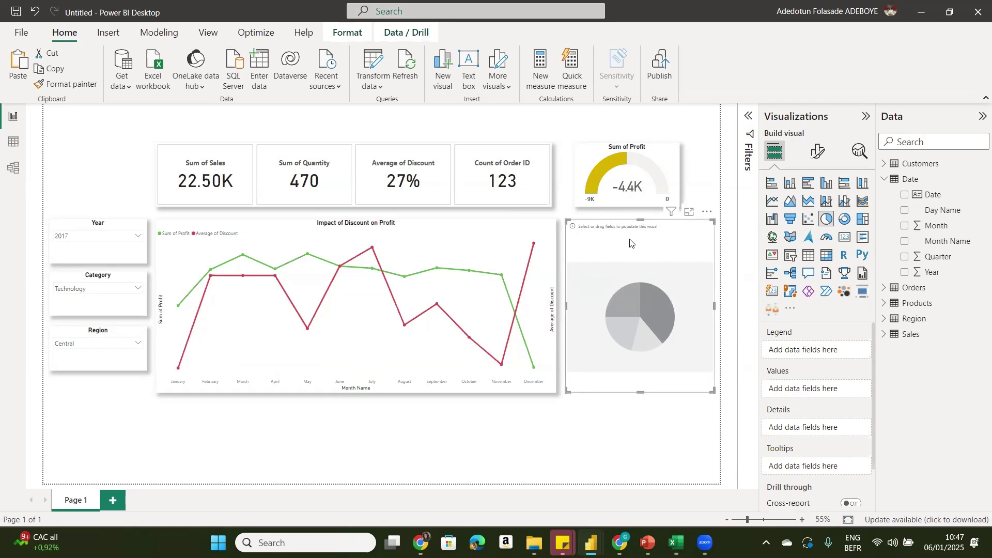
- Examine the Top 5 Profitable Products pie chart in the PowerPoint reference and return to the untitled Power BI report
{"action": "mouse_move", "coordinate": [591, 542]}
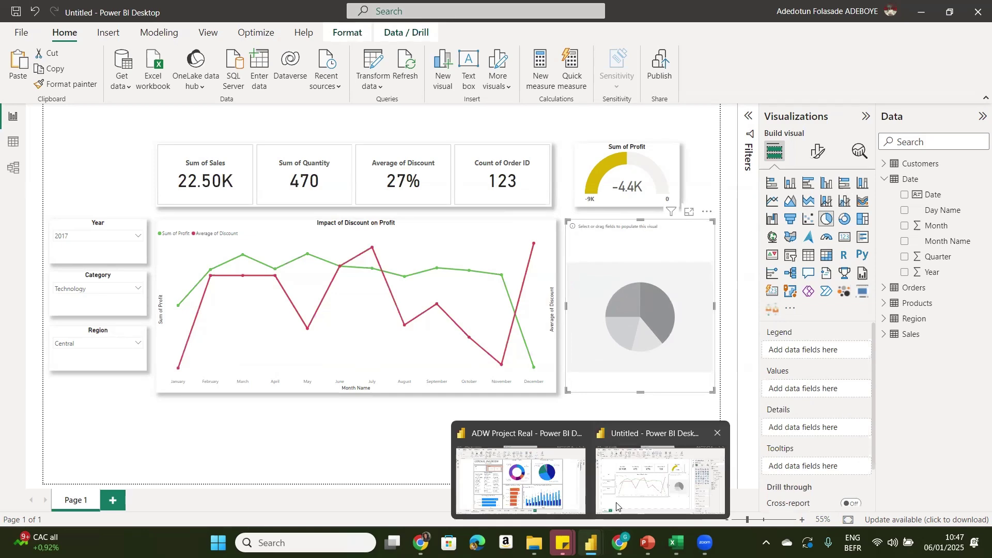
{"action": "mouse_move", "coordinate": [646, 542]}
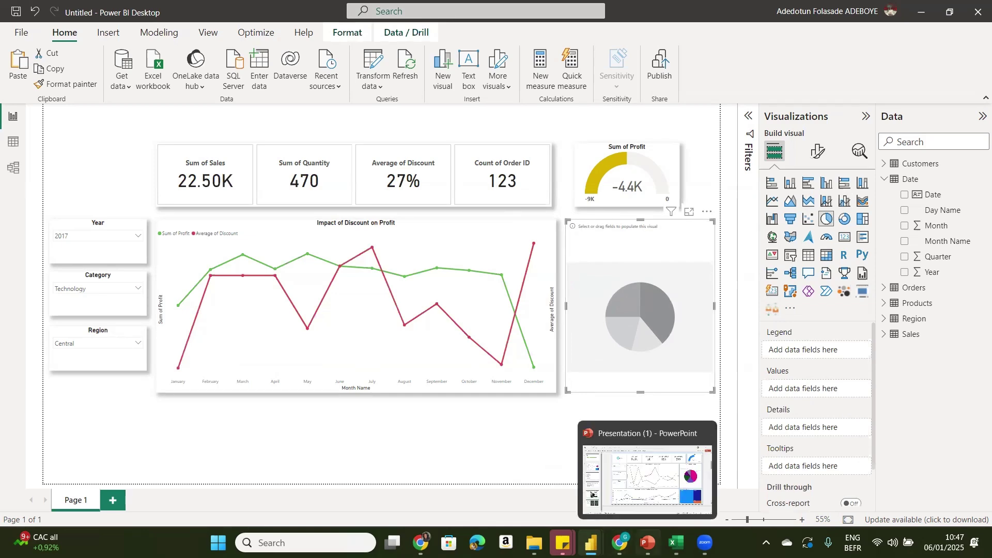
{"action": "left_click", "coordinate": [656, 466]}
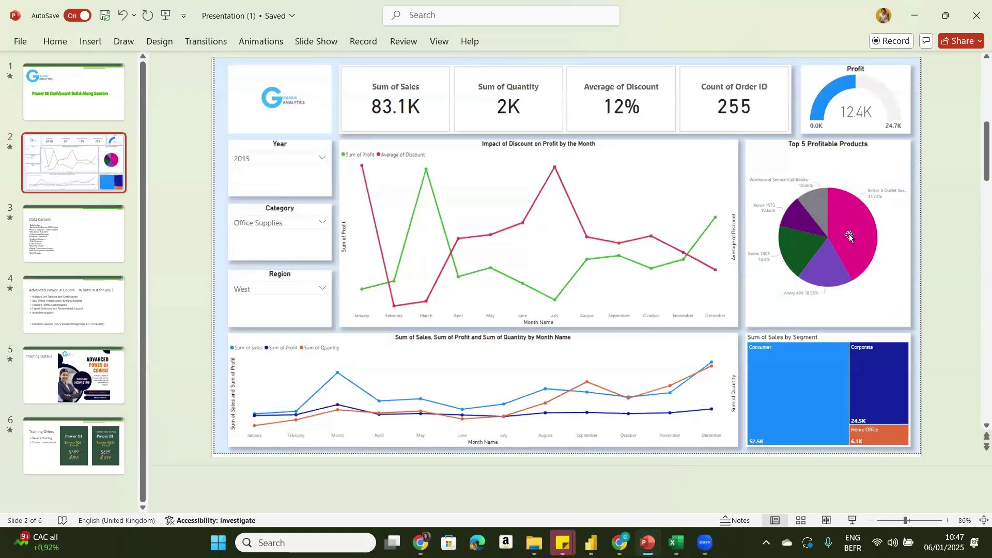
{"action": "mouse_move", "coordinate": [646, 542]}
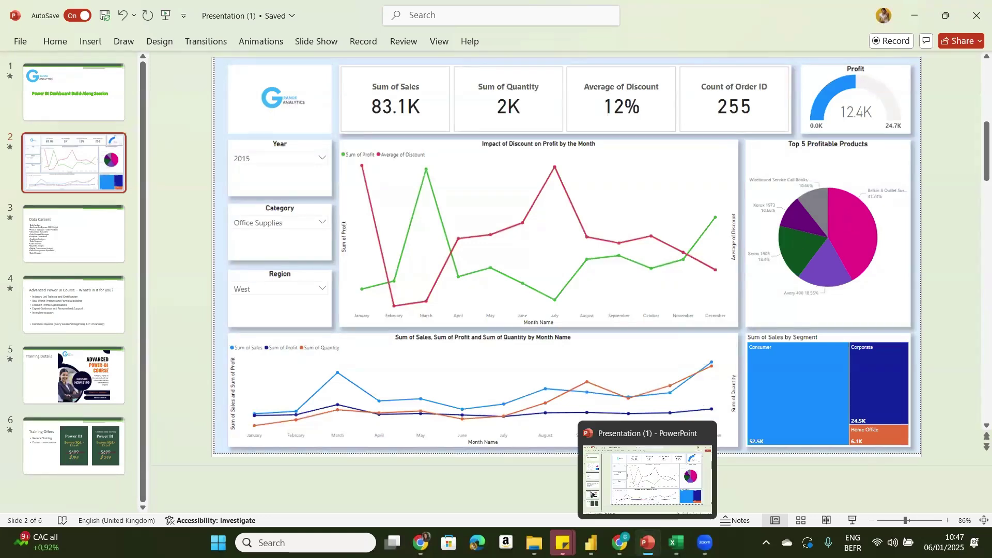
{"action": "mouse_move", "coordinate": [591, 542]}
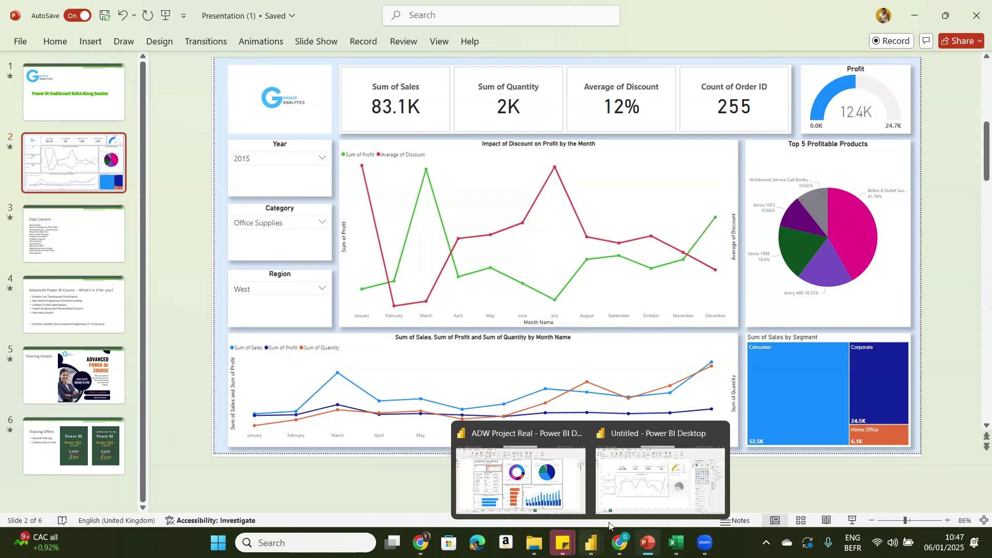
{"action": "left_click", "coordinate": [639, 472]}
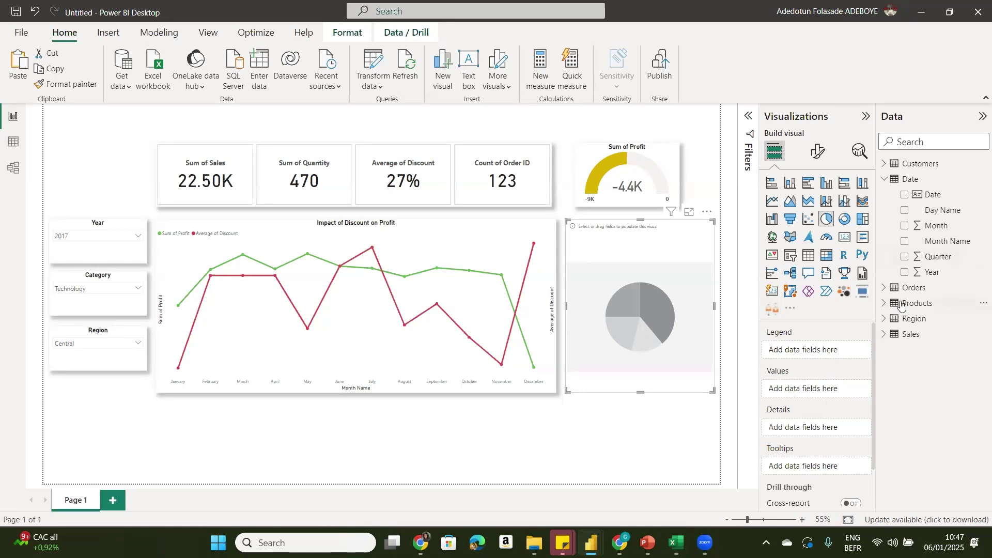
- Populate the pie chart with Profit from the Sales table as values and Product Name from the Products table as details
{"action": "left_click", "coordinate": [884, 178]}
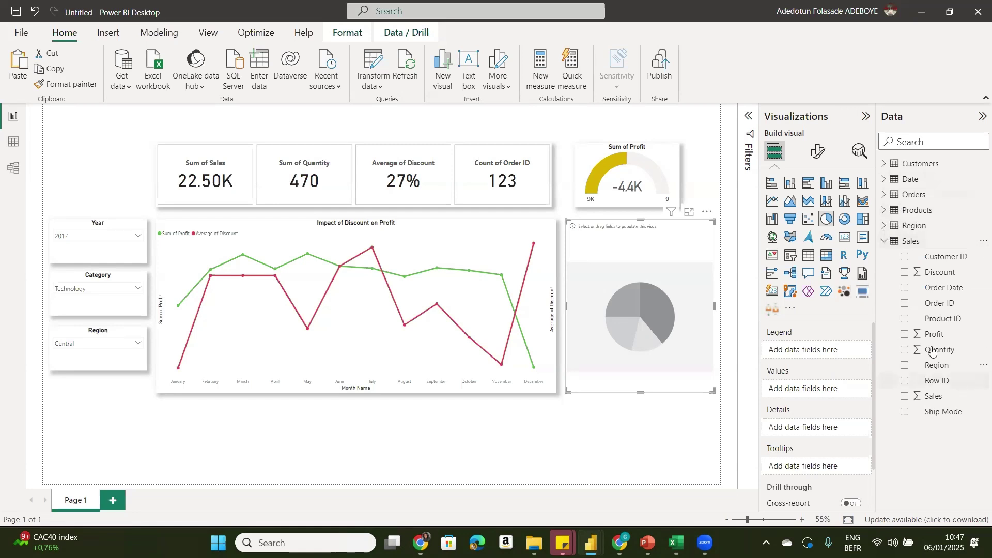
{"action": "left_click_drag", "start_coordinate": [934, 334], "coordinate": [823, 385]}
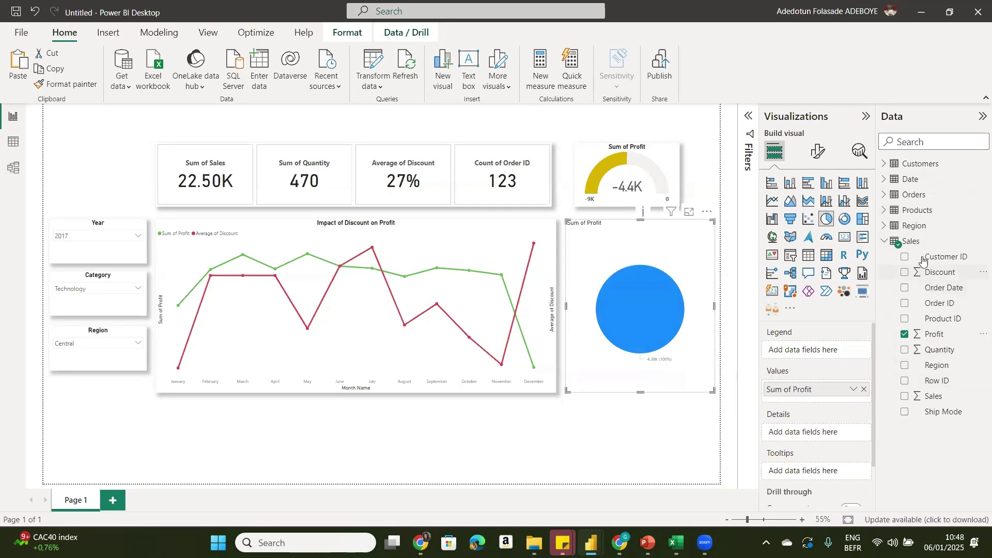
{"action": "left_click", "coordinate": [887, 241]}
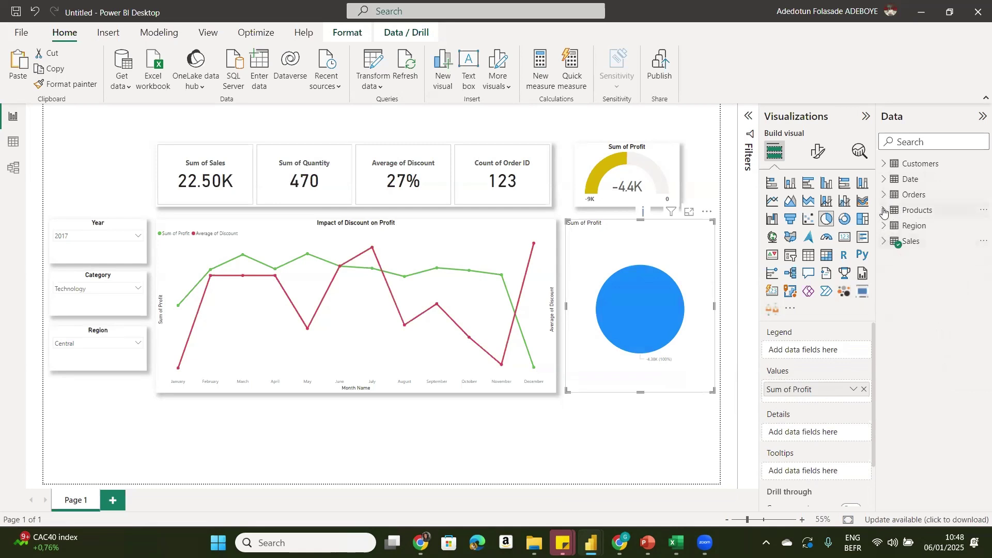
{"action": "left_click", "coordinate": [884, 210]}
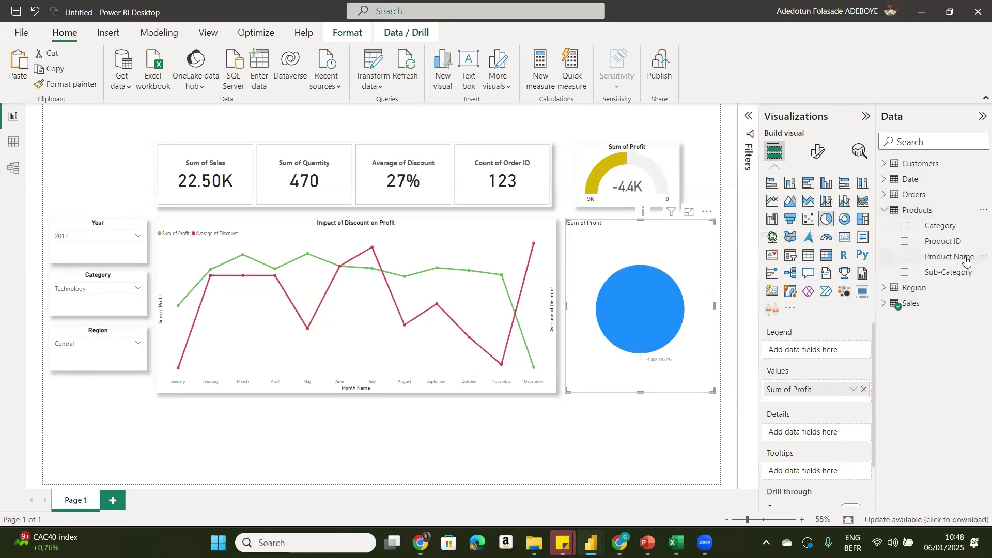
{"action": "left_click_drag", "start_coordinate": [968, 261], "coordinate": [843, 438]}
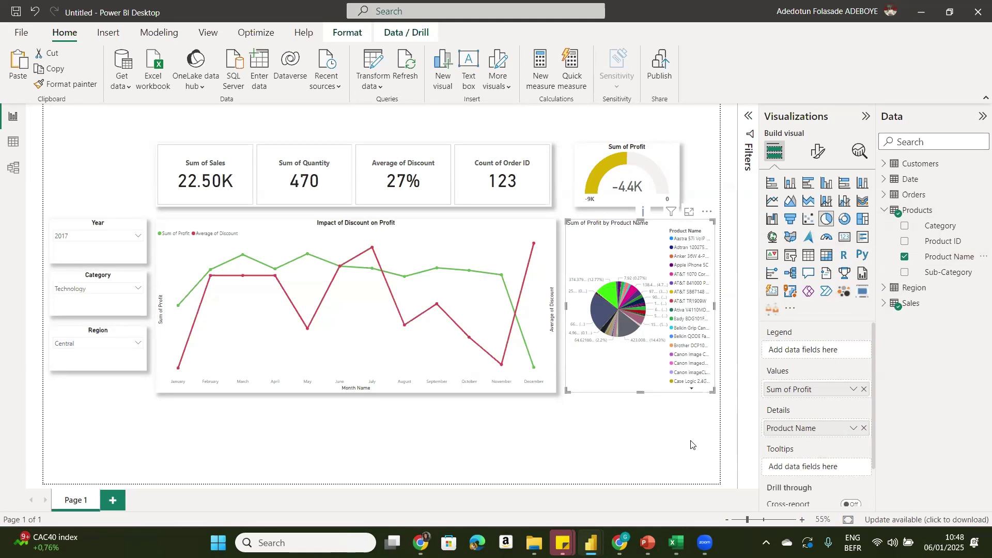
- Turn off the pie chart's legend and open the filter settings for the chart
{"action": "left_click", "coordinate": [817, 155]}
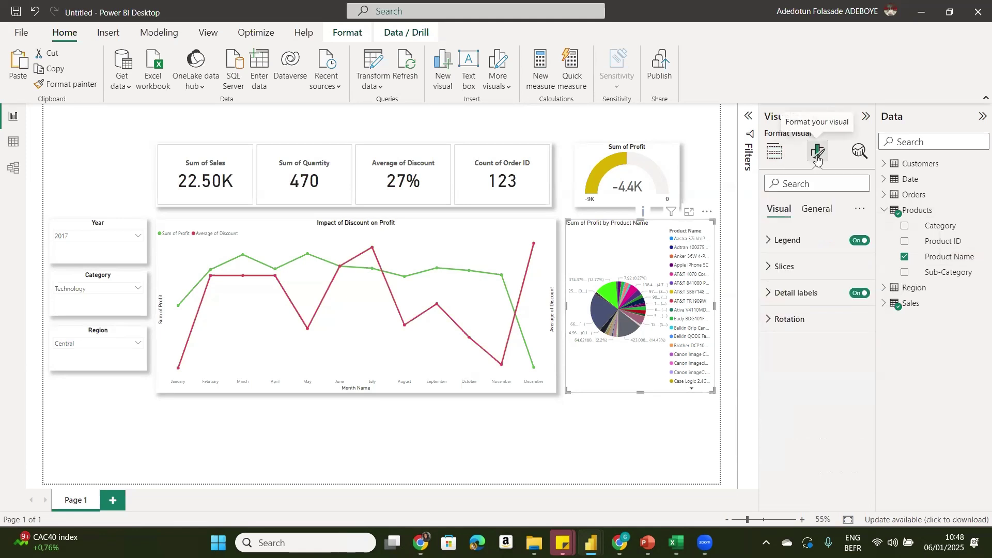
{"action": "left_click", "coordinate": [861, 241]}
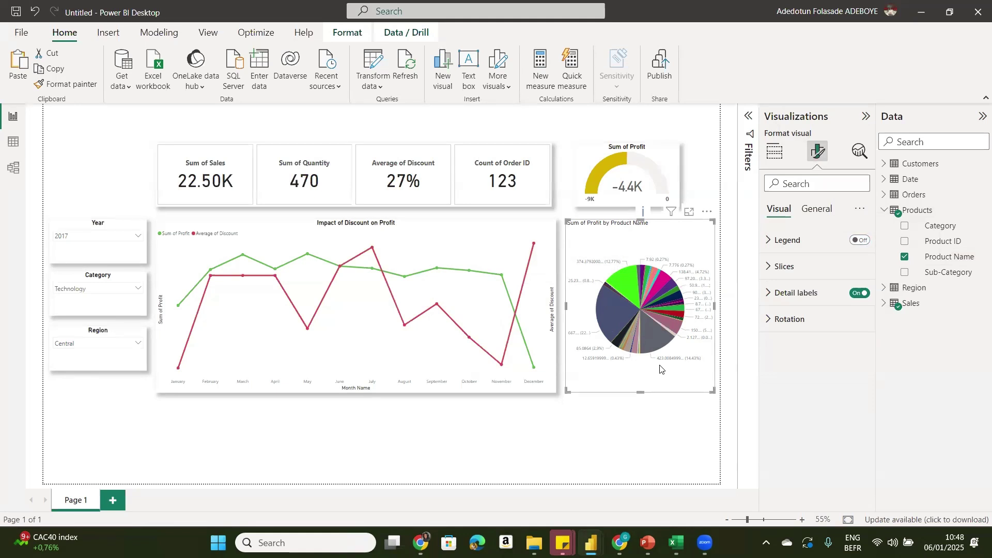
{"action": "left_click", "coordinate": [749, 118]}
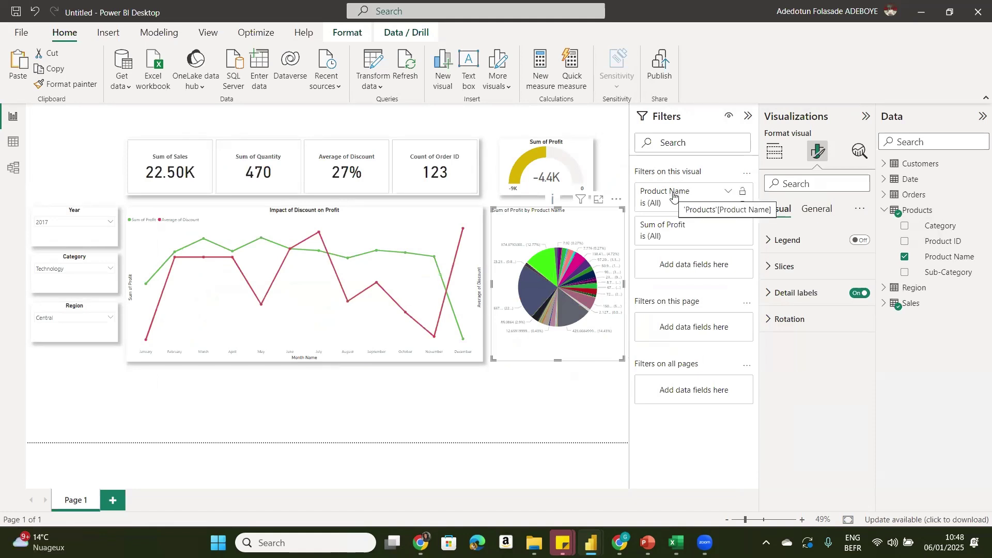
- Set the pie chart's Product Name filter to the Top N type, showing the top 5 items
{"action": "left_click", "coordinate": [727, 196]}
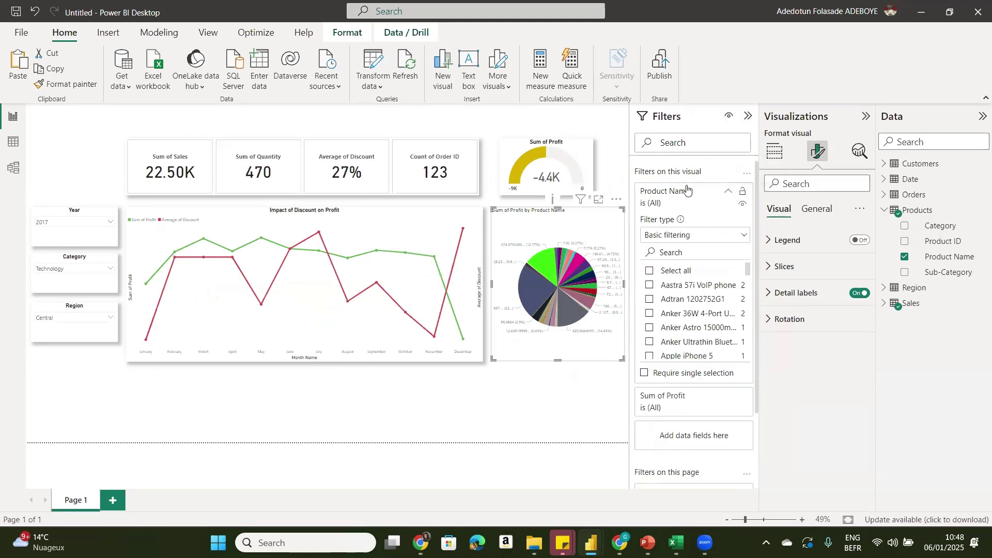
{"action": "left_click", "coordinate": [708, 237]}
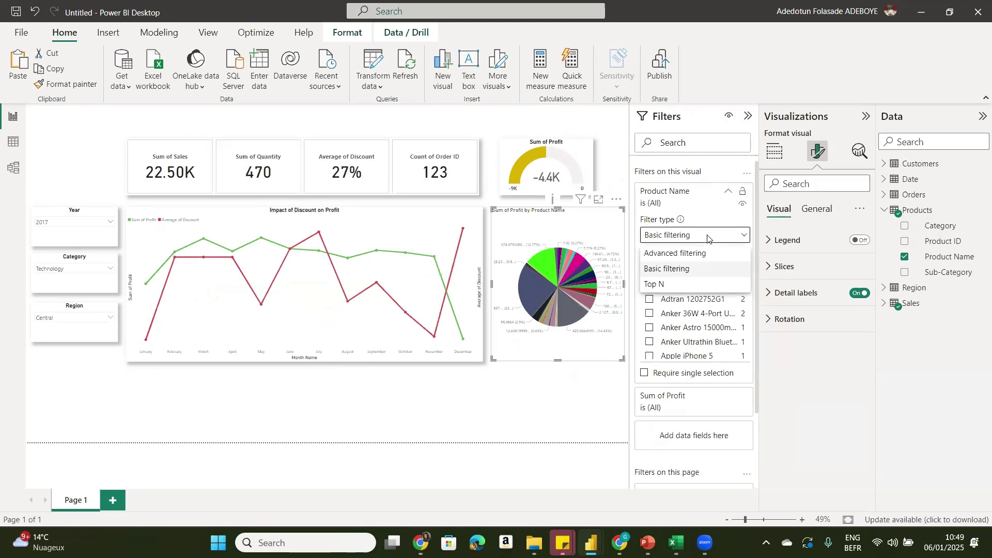
{"action": "left_click", "coordinate": [687, 285]}
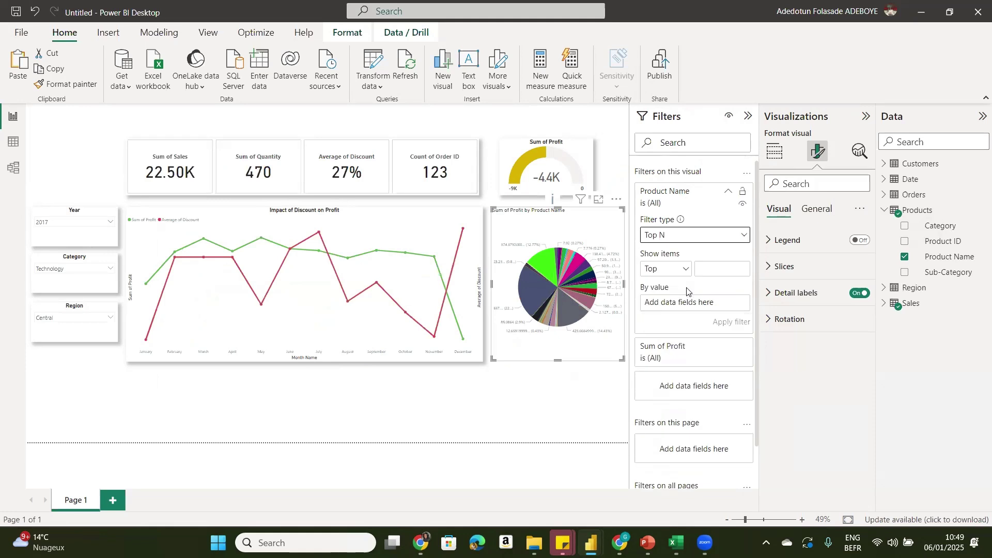
{"action": "left_click", "coordinate": [703, 264]}
{"action": "type", "text": "5"}
{"action": "left_click", "coordinate": [687, 269]}
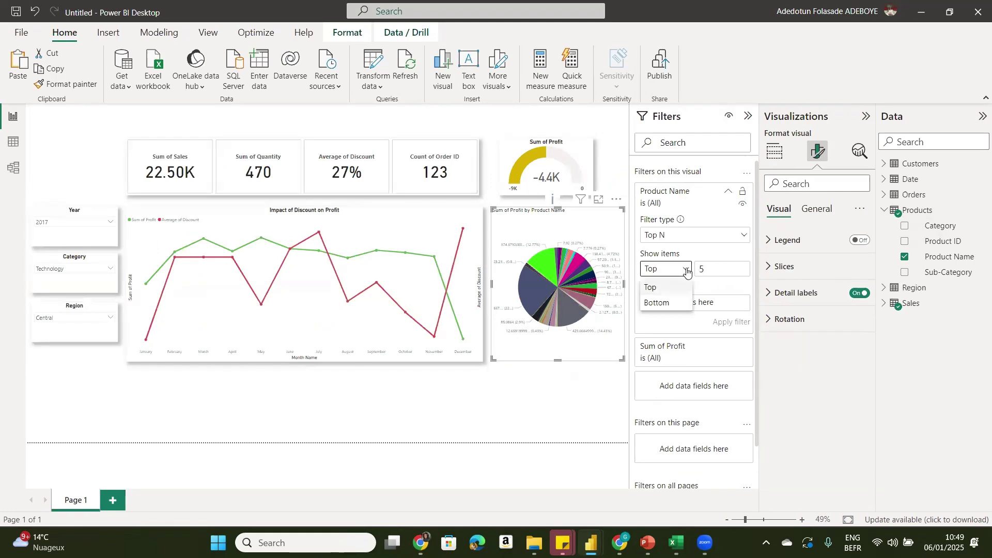
{"action": "left_click", "coordinate": [685, 286]}
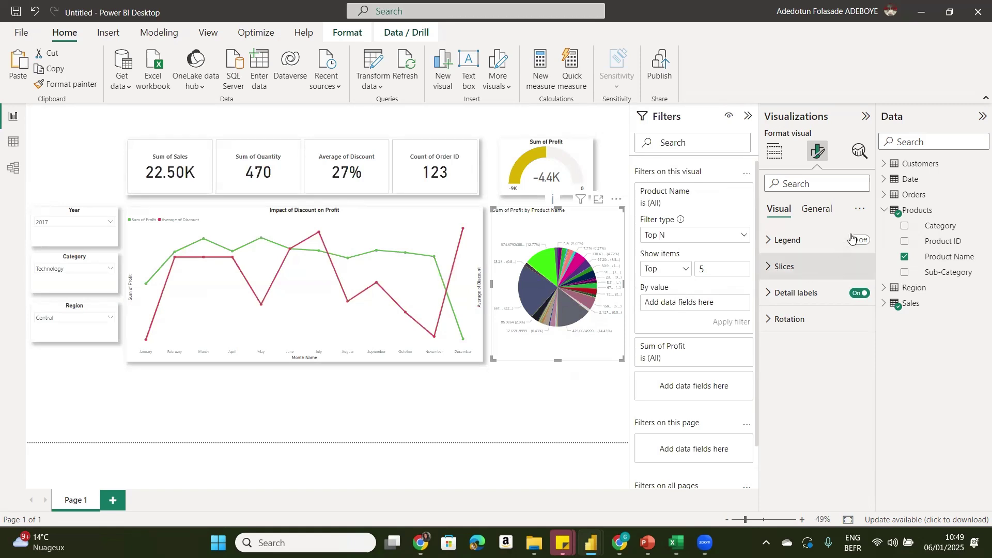
- Rank the Top N filter by Profit from the Sales table, apply it and collapse the filter settings
{"action": "left_click", "coordinate": [884, 302]}
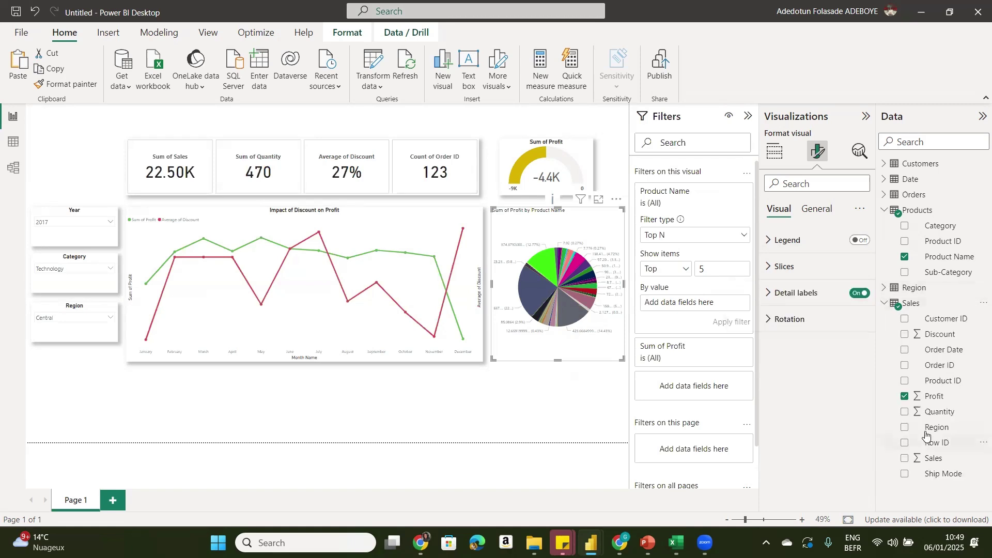
{"action": "left_click_drag", "start_coordinate": [934, 402], "coordinate": [705, 306]}
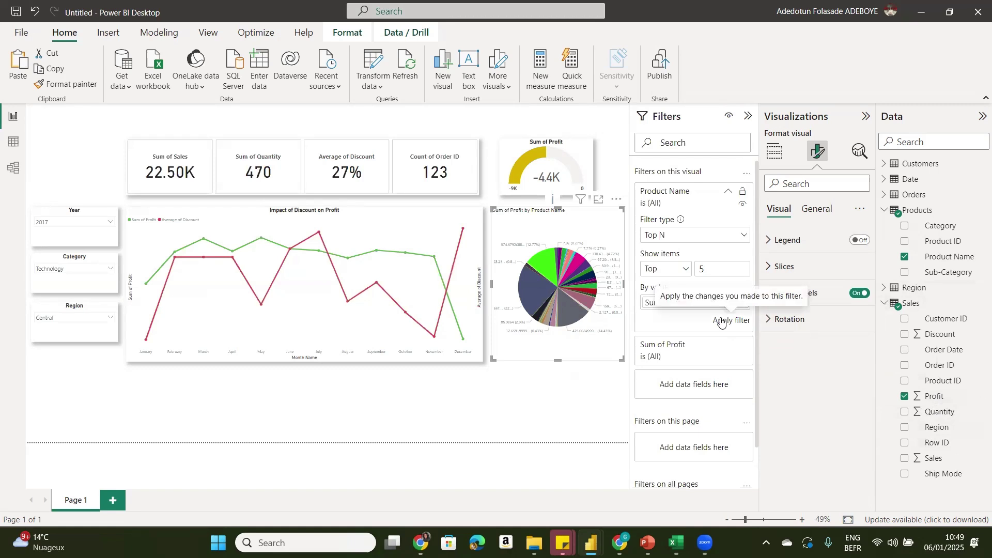
{"action": "left_click", "coordinate": [722, 321]}
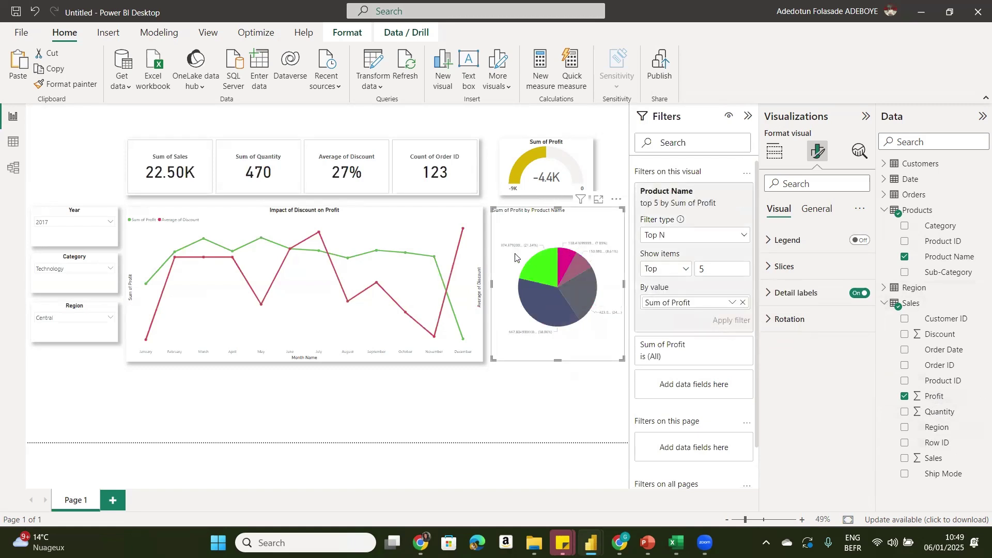
{"action": "mouse_move", "coordinate": [550, 265]}
{"action": "left_click", "coordinate": [747, 118]}
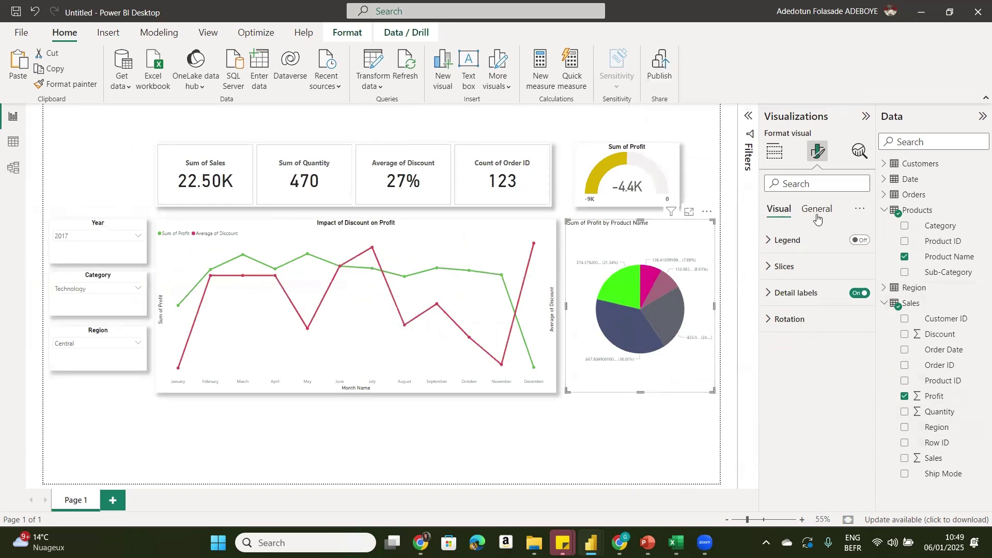
- Set the pie chart's detail label contents to category and percent of total
{"action": "left_click", "coordinate": [794, 296]}
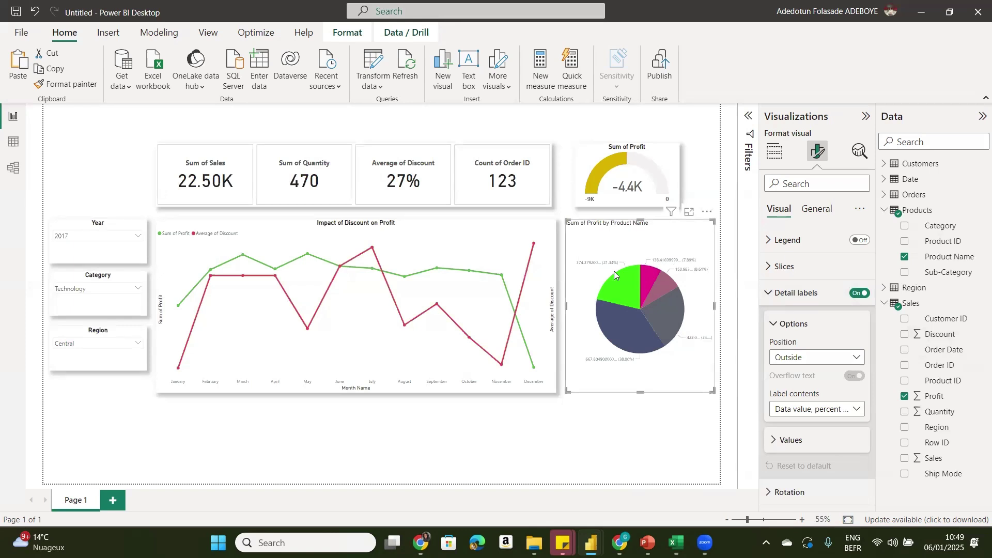
{"action": "left_click", "coordinate": [858, 409]}
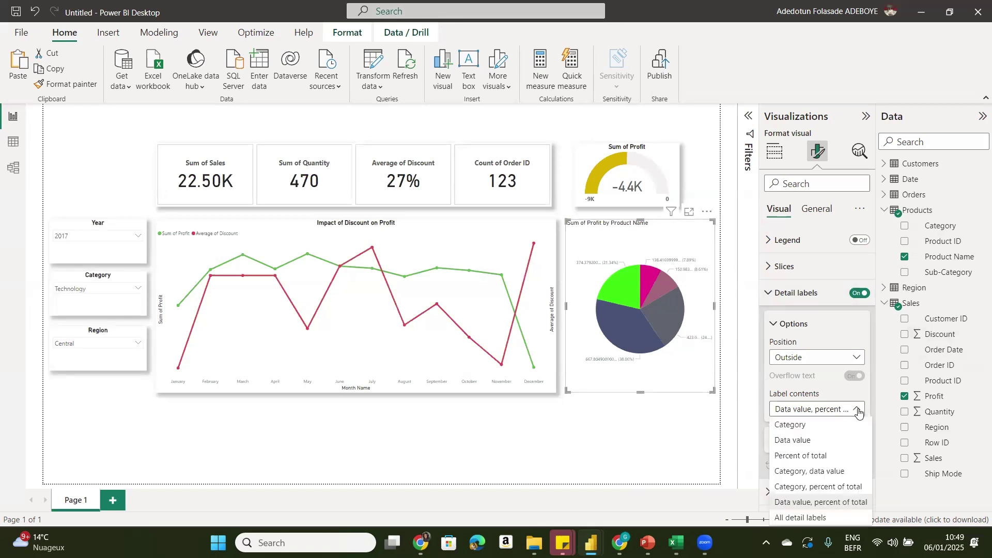
{"action": "left_click", "coordinate": [837, 486]}
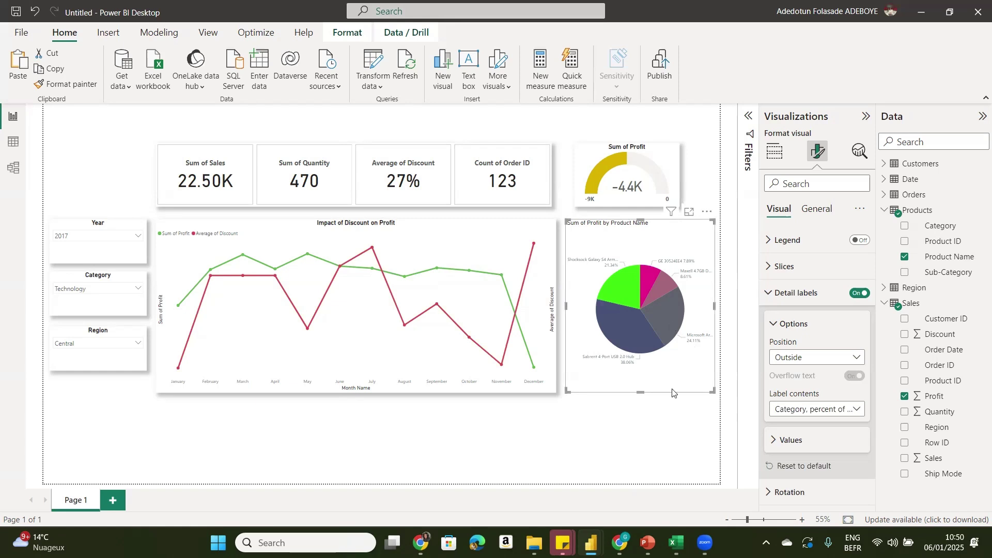
- Format the pie chart's detail label values in bold at font size 10
{"action": "left_click", "coordinate": [772, 443]}
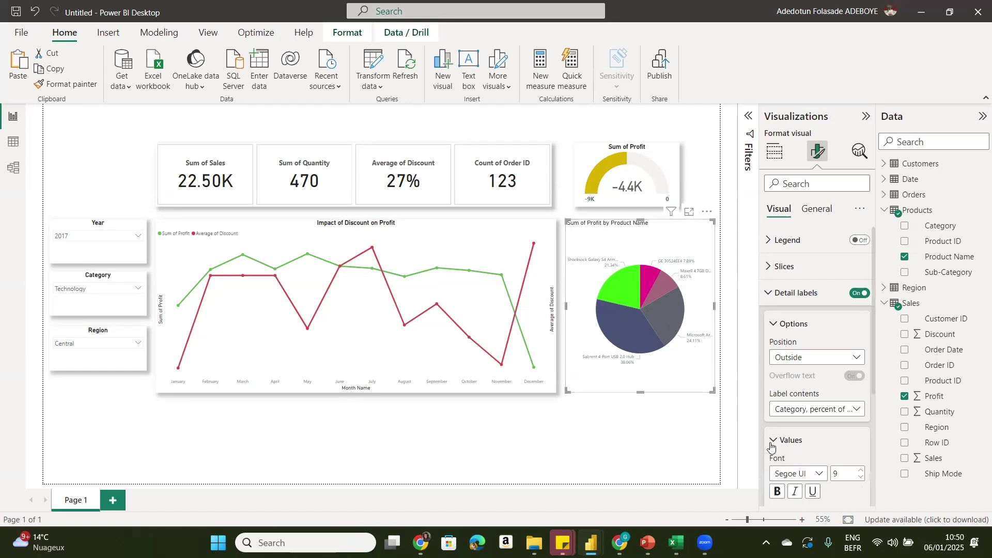
{"action": "scroll", "coordinate": [868, 408], "scroll_direction": "down", "scroll_amount": 3}
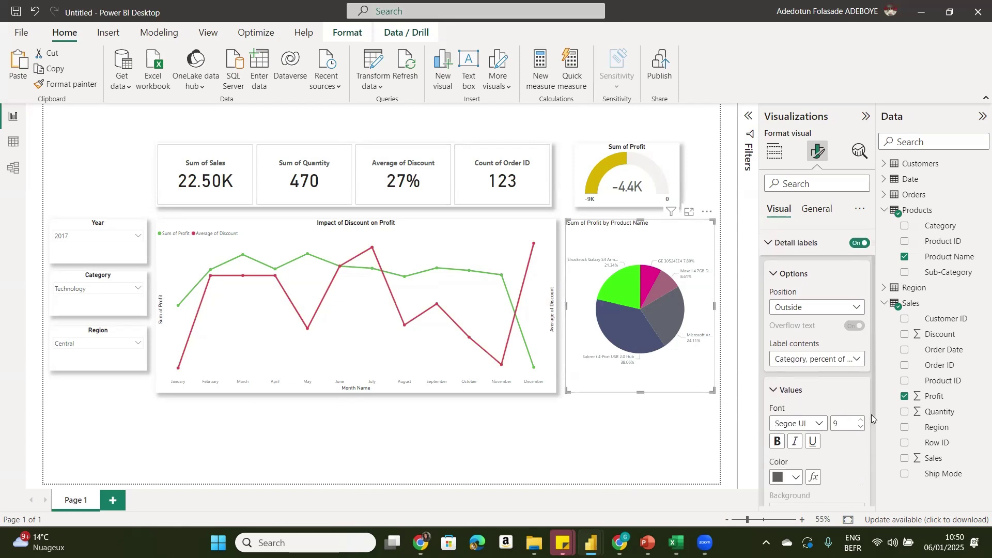
{"action": "left_click", "coordinate": [861, 377]}
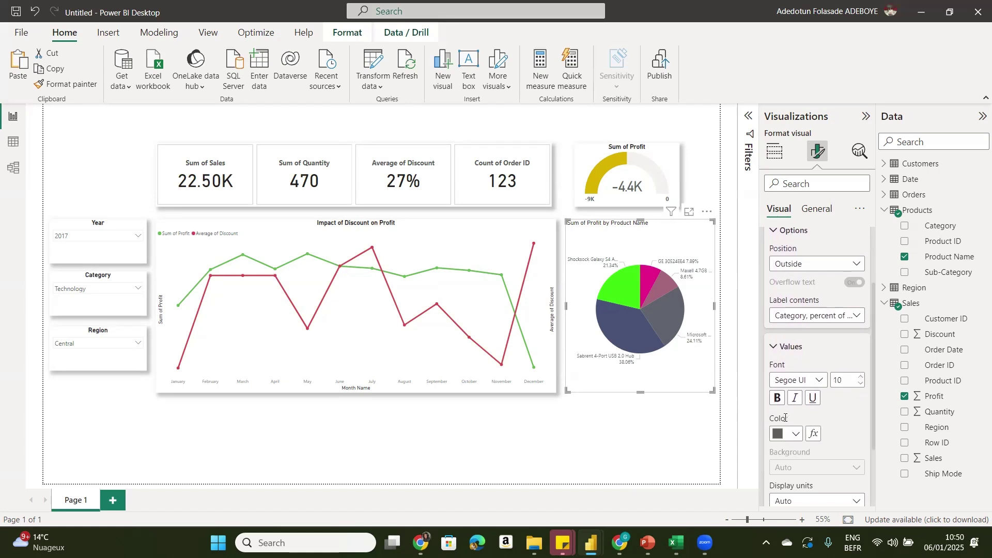
{"action": "left_click", "coordinate": [777, 403]}
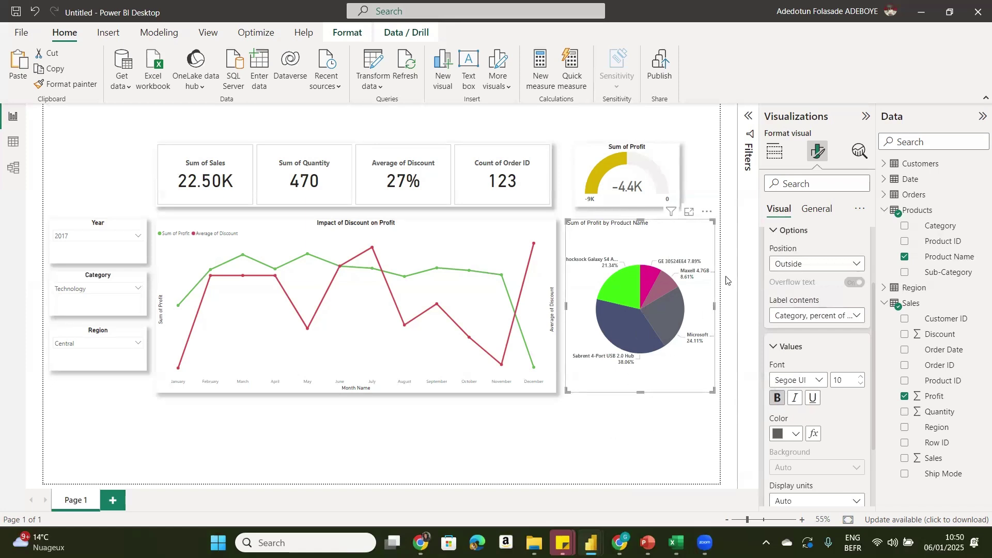
- Replace the pie chart's title text with "Top 5 Profitable Products"
{"action": "left_click", "coordinate": [821, 206]}
{"action": "left_click", "coordinate": [819, 265]}
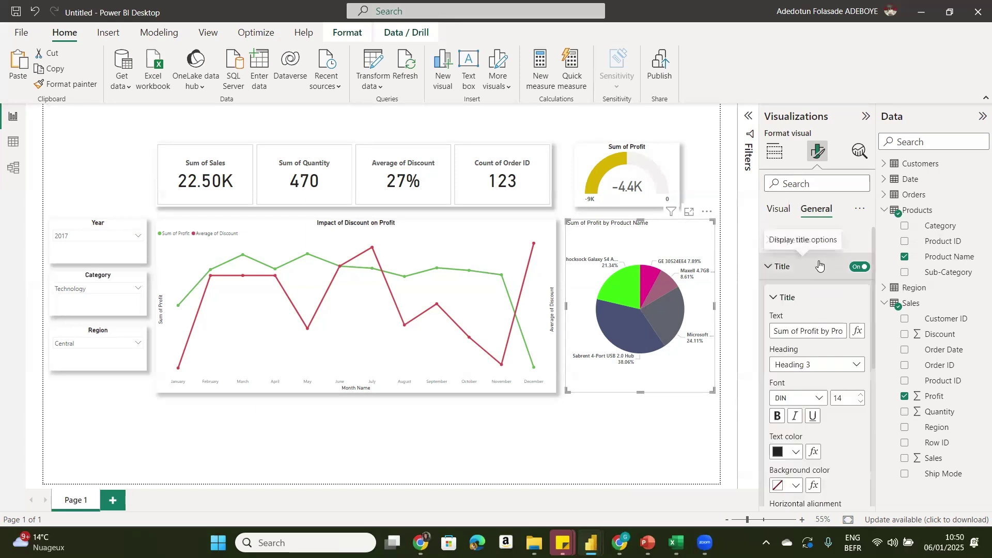
{"action": "left_click", "coordinate": [839, 332]}
{"action": "key", "text": "BackSpace"}
{"action": "key", "text": "BackSpace"}
{"action": "key", "text": "BackSpace"}
{"action": "key", "text": "BackSpace"}
{"action": "key", "text": "BackSpace"}
{"action": "key", "text": "BackSpace"}
{"action": "key", "text": "BackSpace"}
{"action": "key", "text": "BackSpace"}
{"action": "key", "text": "BackSpace"}
{"action": "key", "text": "BackSpace"}
{"action": "key", "text": "BackSpace"}
{"action": "key", "text": "BackSpace"}
{"action": "key", "text": "BackSpace"}
{"action": "key", "text": "BackSpace"}
{"action": "key", "text": "BackSpace"}
{"action": "key", "text": "BackSpace"}
{"action": "key", "text": "BackSpace"}
{"action": "key", "text": "BackSpace"}
{"action": "key", "text": "BackSpace"}
{"action": "key", "text": "BackSpace"}
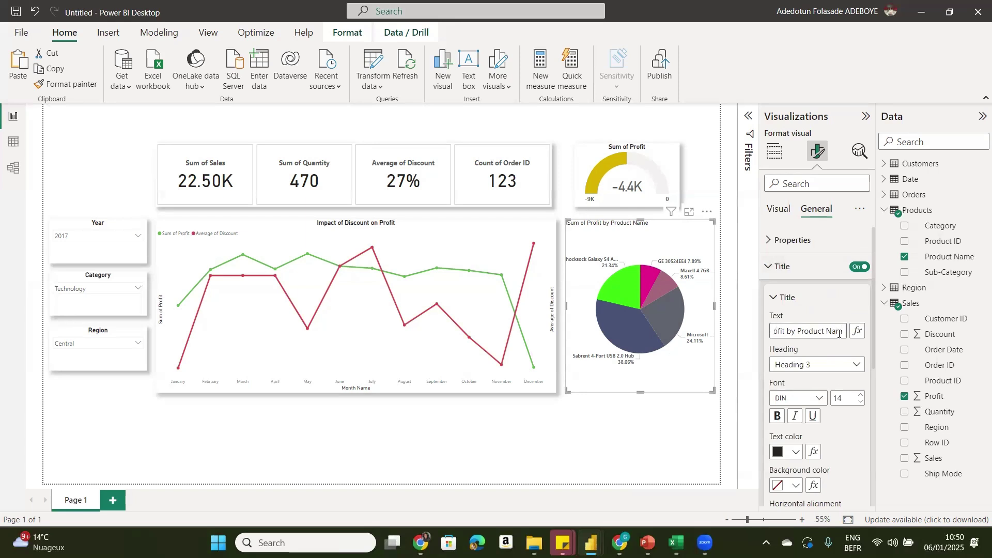
{"action": "type", "text": "T"}
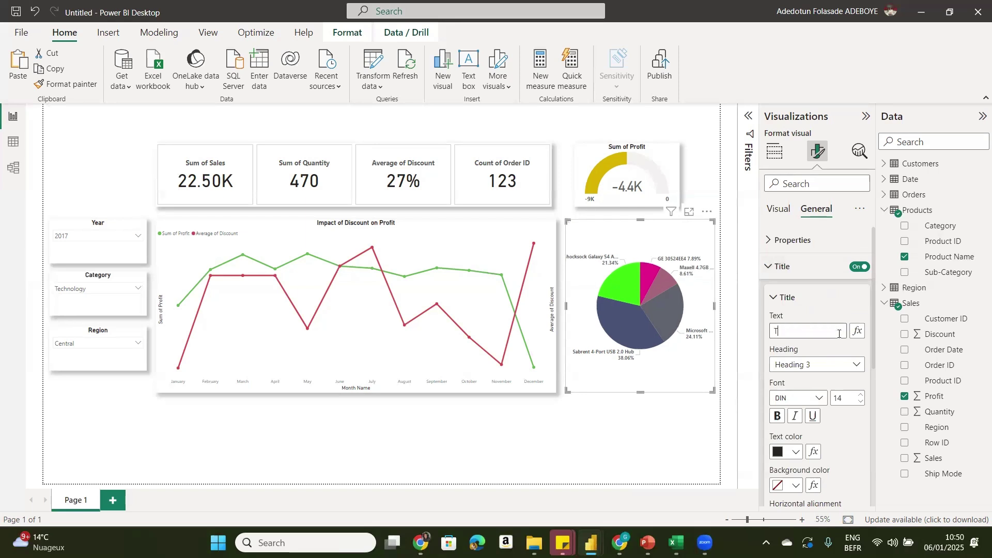
{"action": "type", "text": "op 5 Profitab"}
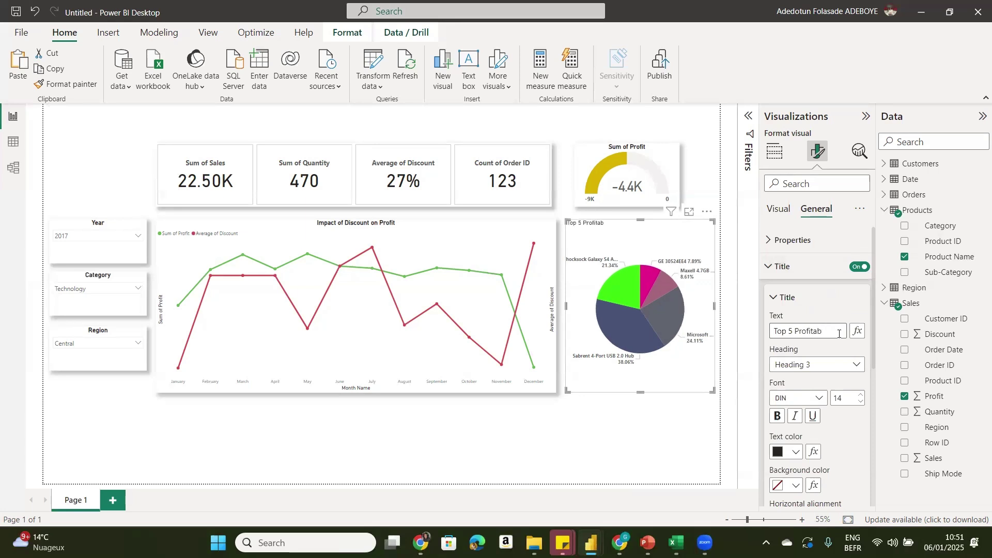
{"action": "type", "text": "le Products"}
- Format the pie chart's title in bold at size 15 and centre it horizontally
{"action": "left_click", "coordinate": [861, 394]}
{"action": "left_click", "coordinate": [777, 416]}
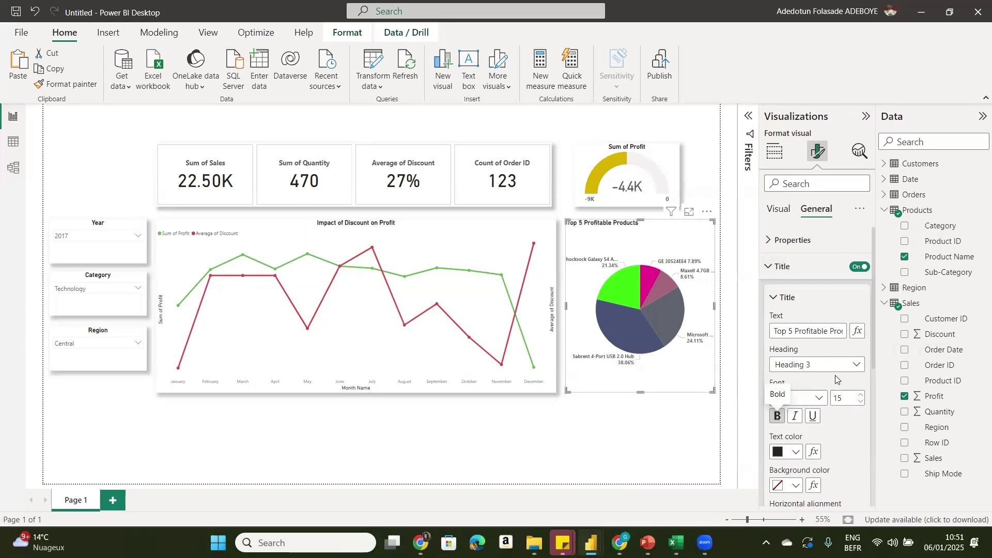
{"action": "left_click_drag", "start_coordinate": [874, 351], "coordinate": [872, 428]}
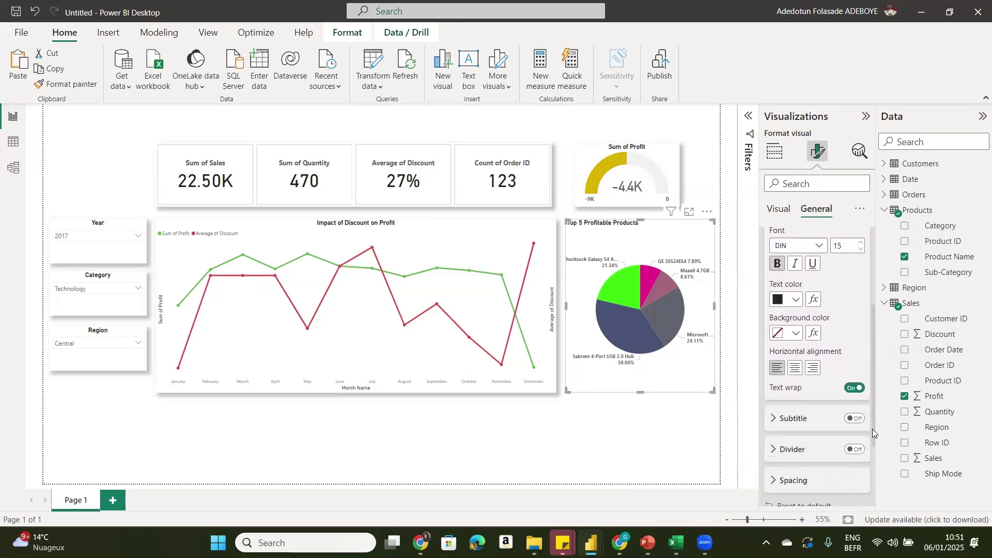
{"action": "left_click", "coordinate": [794, 368]}
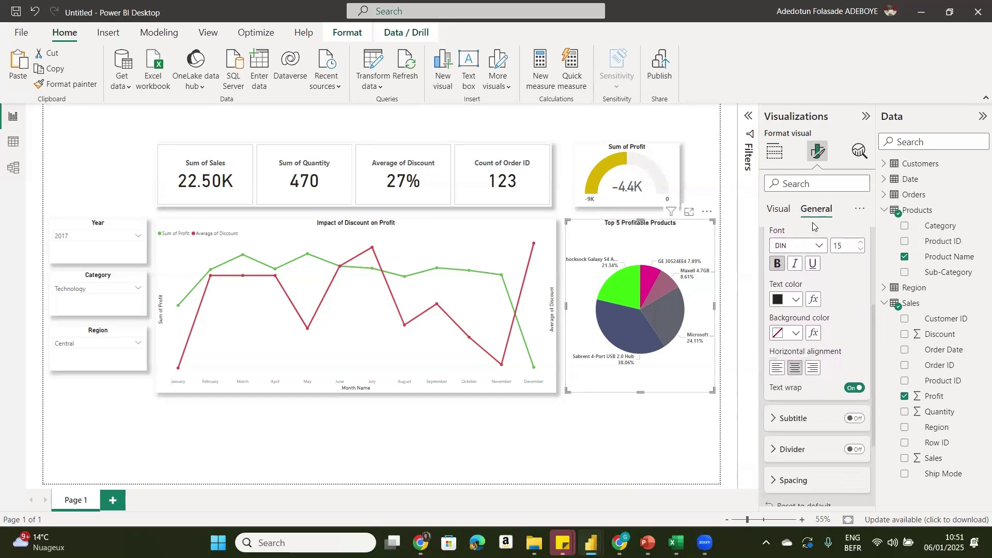
- Turn on the shadow effect for the pie chart and deselect it
{"action": "left_click", "coordinate": [785, 209]}
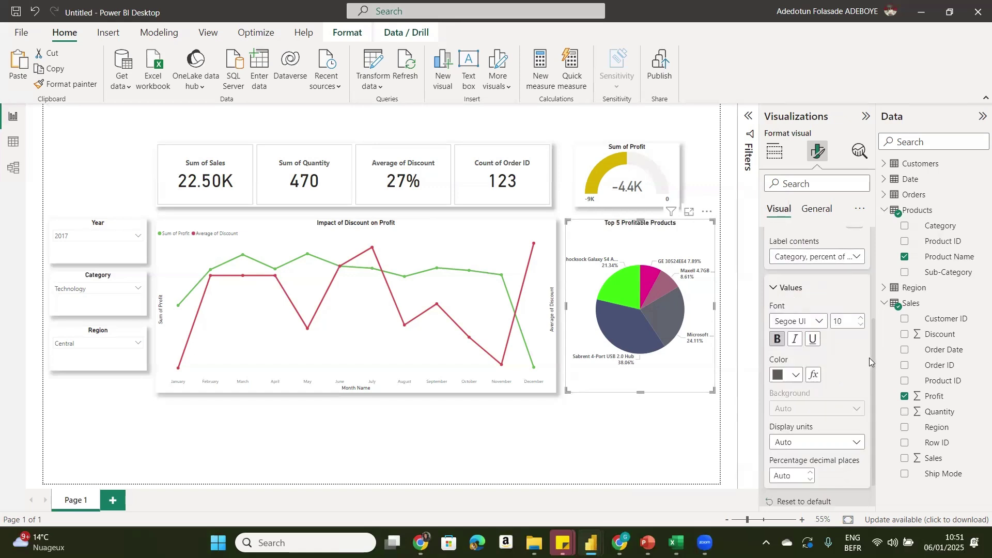
{"action": "scroll", "coordinate": [872, 349], "scroll_direction": "down", "scroll_amount": 1}
{"action": "scroll", "coordinate": [859, 257], "scroll_direction": "up", "scroll_amount": 4}
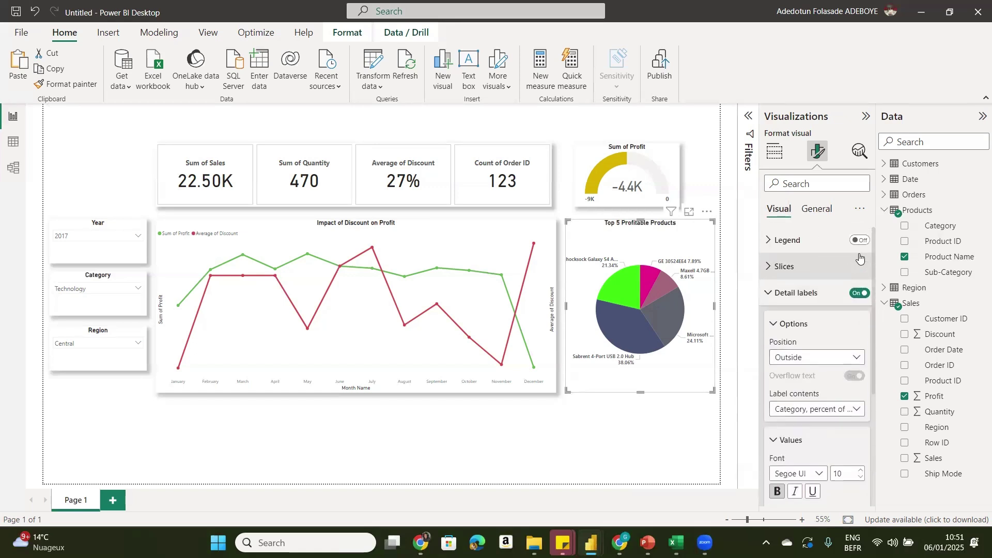
{"action": "left_click", "coordinate": [815, 207]}
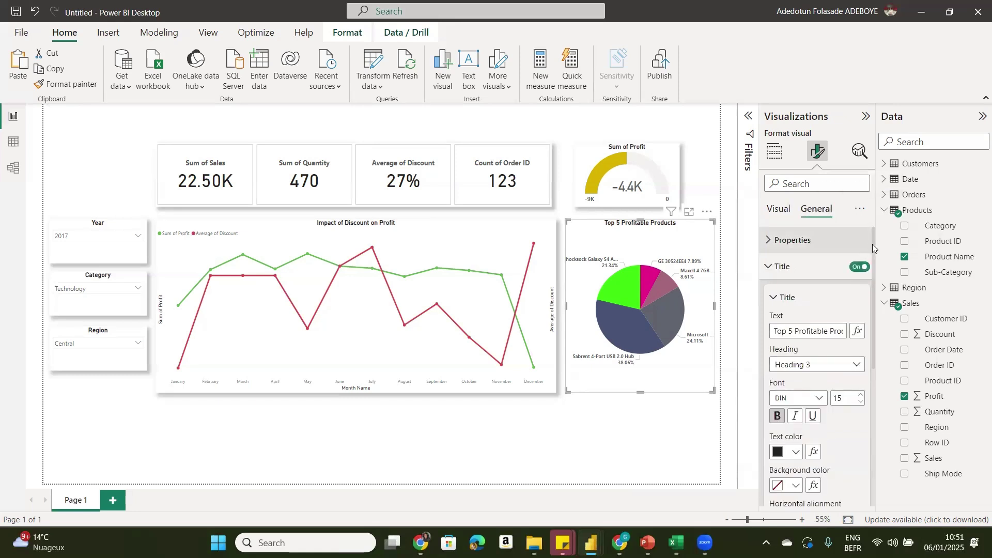
{"action": "left_click_drag", "start_coordinate": [872, 244], "coordinate": [871, 425]}
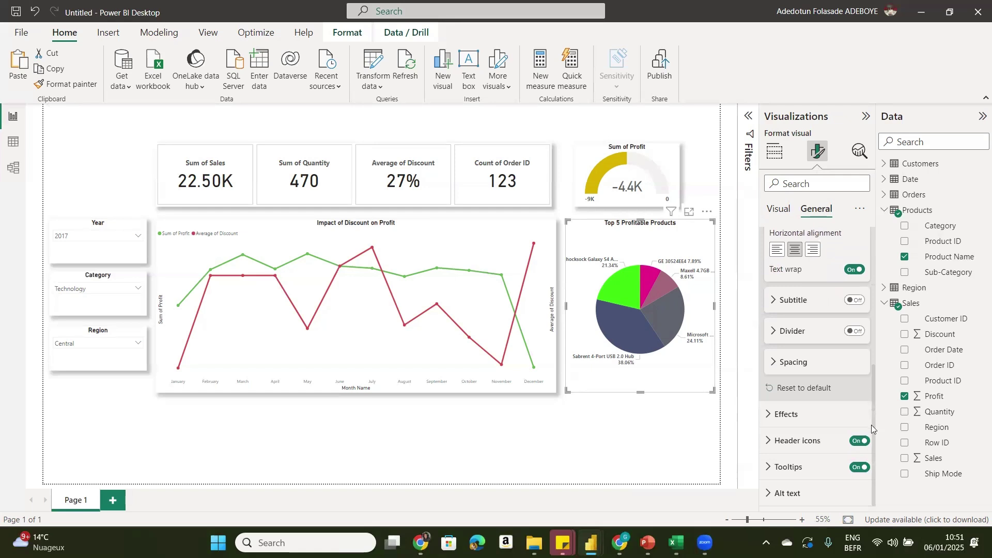
{"action": "left_click", "coordinate": [822, 415]}
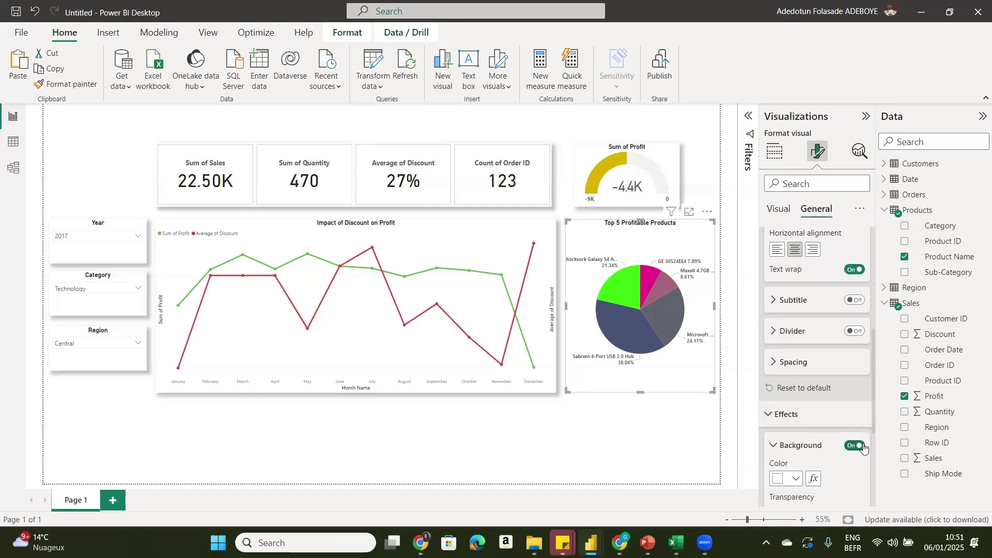
{"action": "left_click_drag", "start_coordinate": [872, 425], "coordinate": [874, 502]}
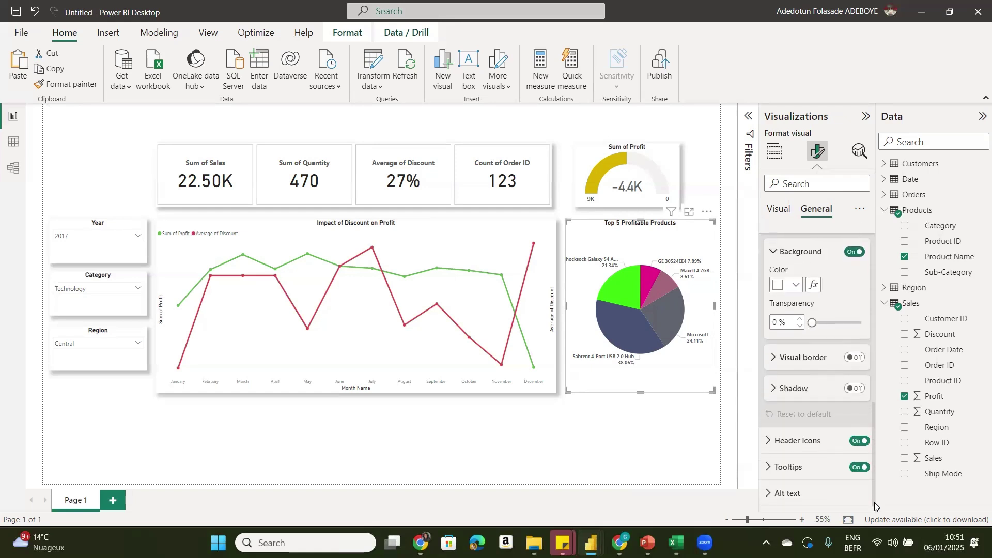
{"action": "left_click", "coordinate": [856, 388]}
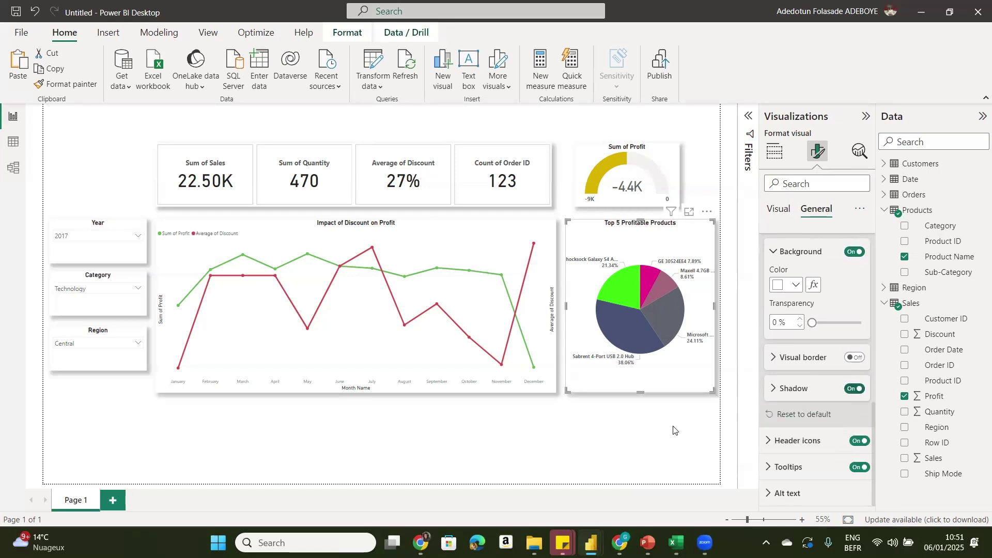
{"action": "left_click", "coordinate": [627, 443]}
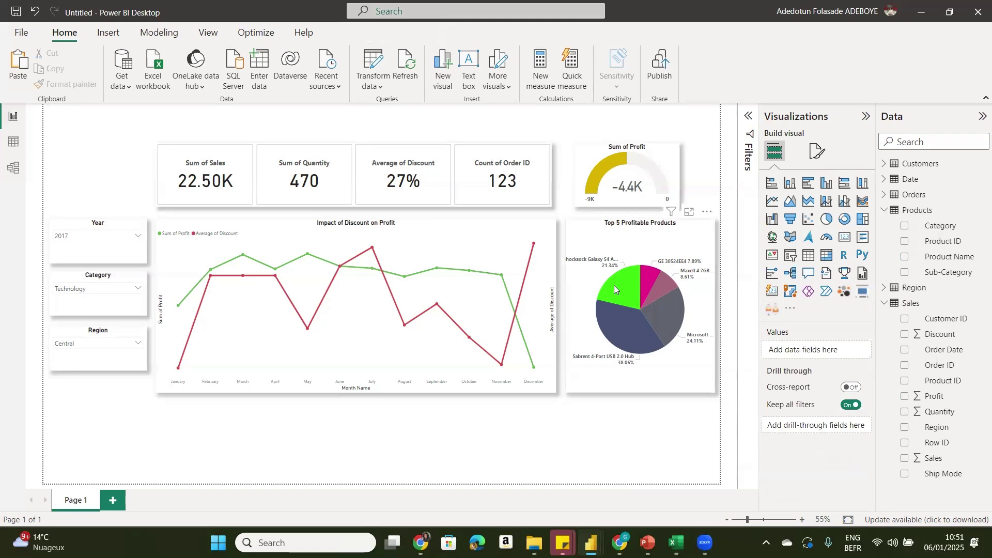
{"action": "mouse_move", "coordinate": [614, 289]}
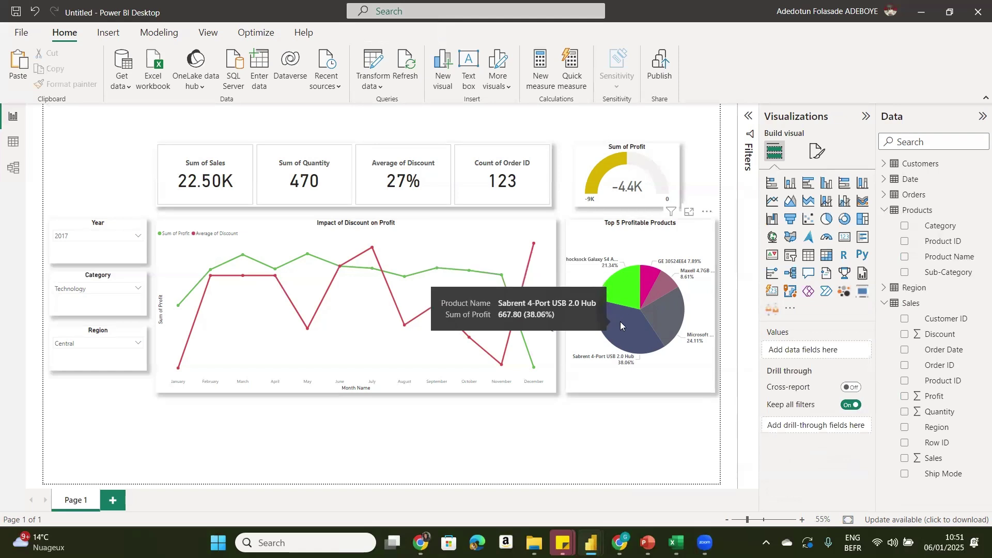
{"action": "mouse_move", "coordinate": [669, 329]}
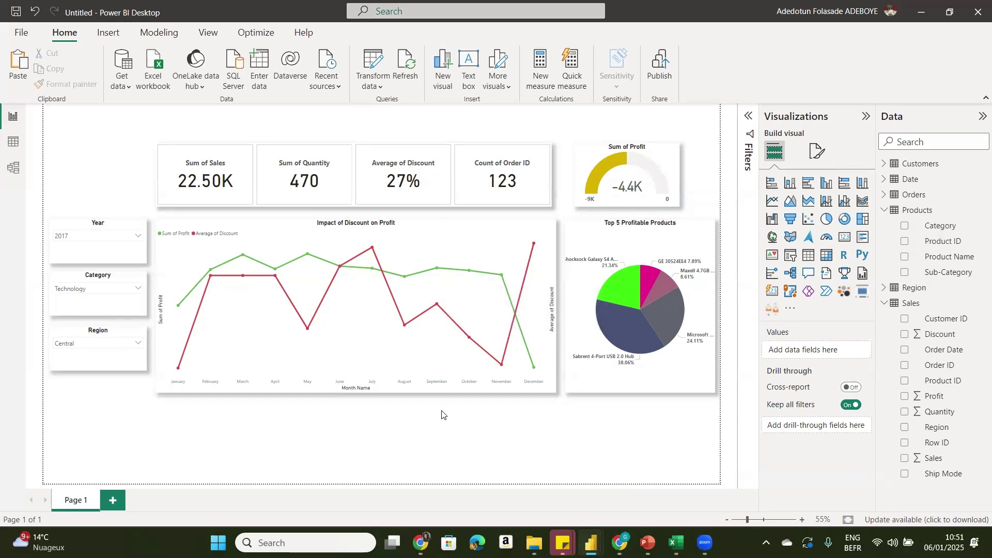
- Move the KPI cards, profit-discount line chart, profit gauge and pie chart up on the page to free space below them
{"action": "left_click_drag", "start_coordinate": [351, 153], "coordinate": [350, 126]}
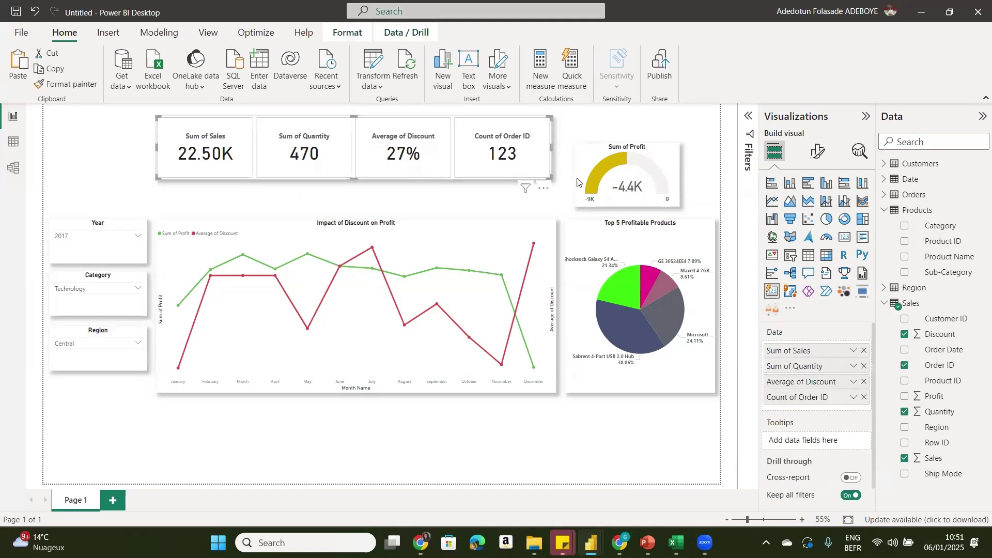
{"action": "left_click_drag", "start_coordinate": [487, 213], "coordinate": [485, 178]}
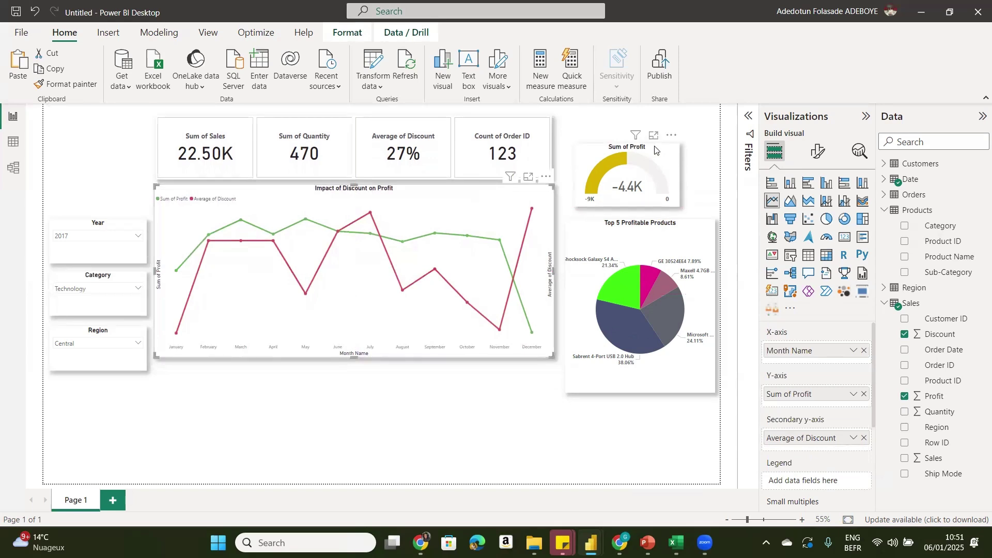
{"action": "left_click_drag", "start_coordinate": [655, 149], "coordinate": [655, 122]}
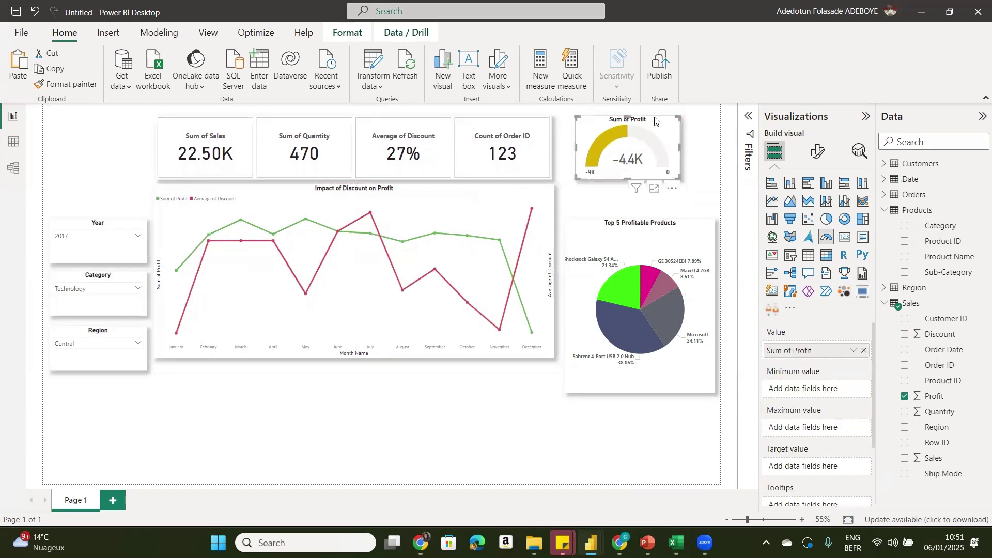
{"action": "left_click_drag", "start_coordinate": [693, 227], "coordinate": [692, 195]}
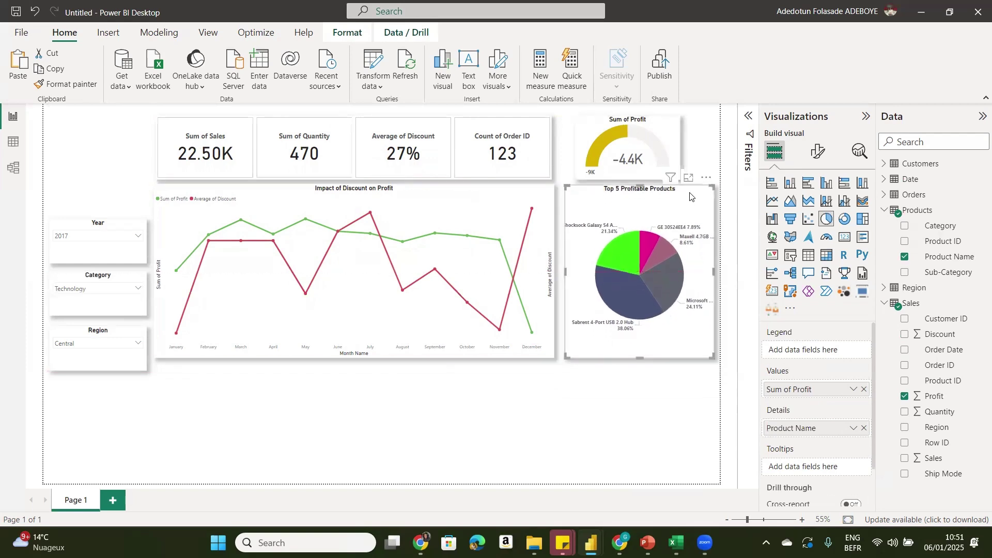
{"action": "left_click", "coordinate": [460, 419]}
- Check the reference dashboard slide in PowerPoint and return to the untitled report in Power BI Desktop
{"action": "mouse_move", "coordinate": [648, 542]}
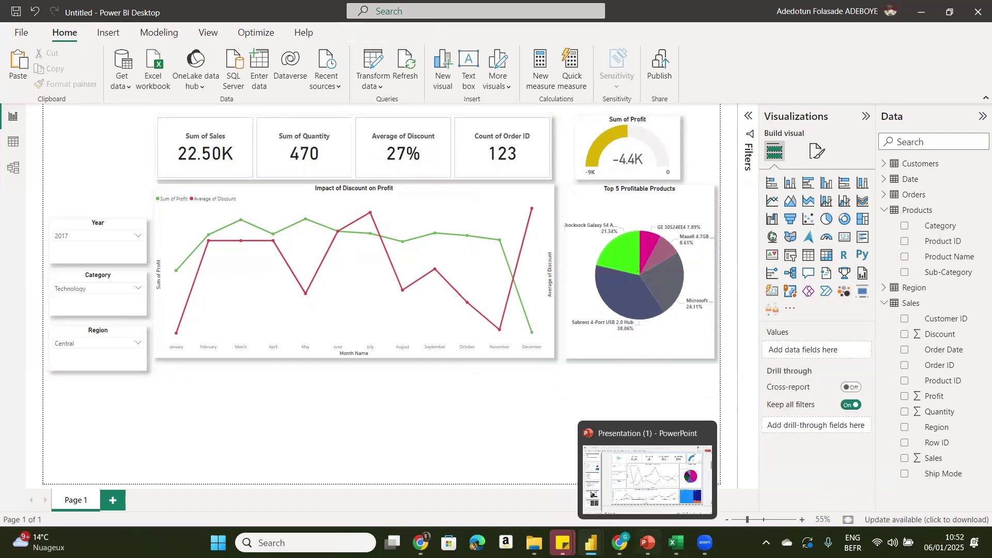
{"action": "left_click", "coordinate": [653, 504]}
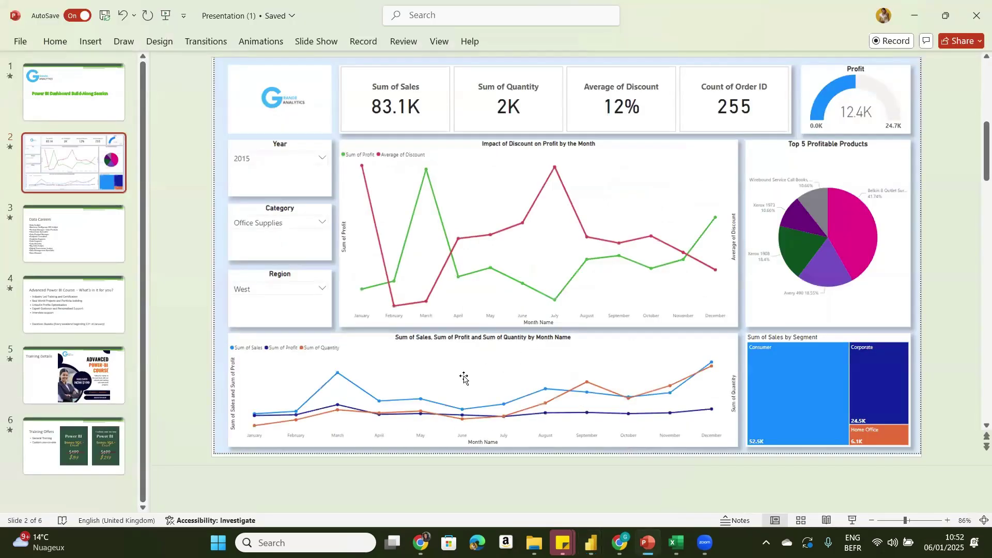
{"action": "mouse_move", "coordinate": [648, 542]}
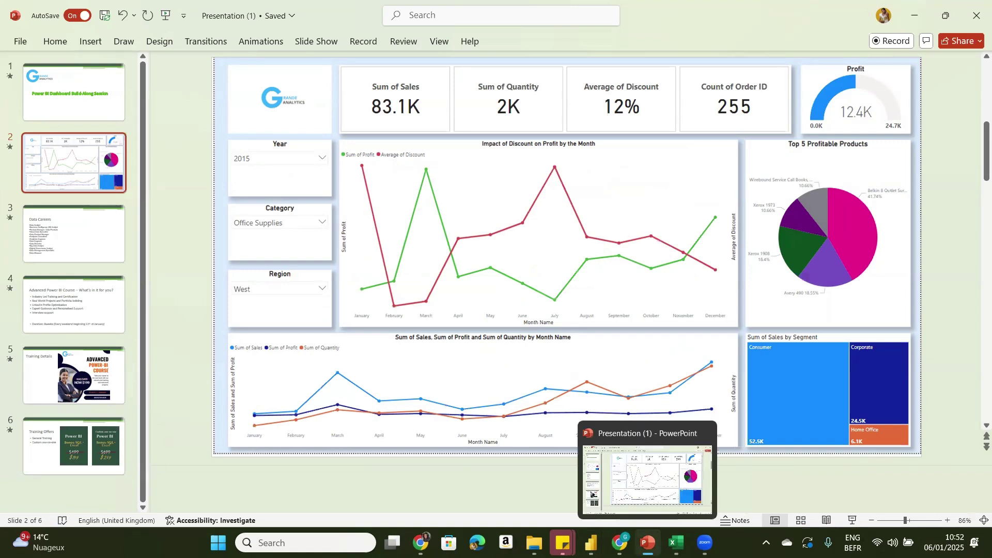
{"action": "mouse_move", "coordinate": [592, 543]}
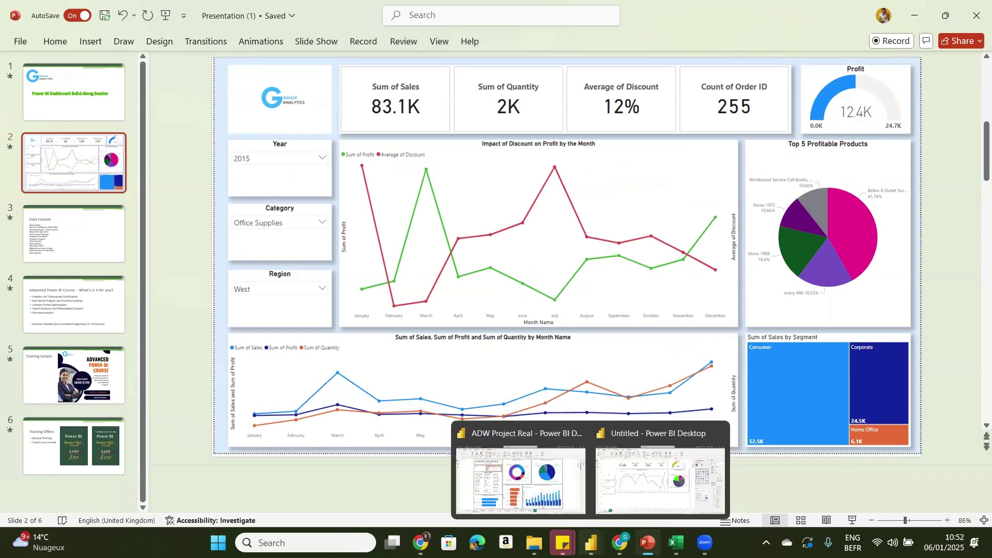
{"action": "left_click", "coordinate": [645, 485]}
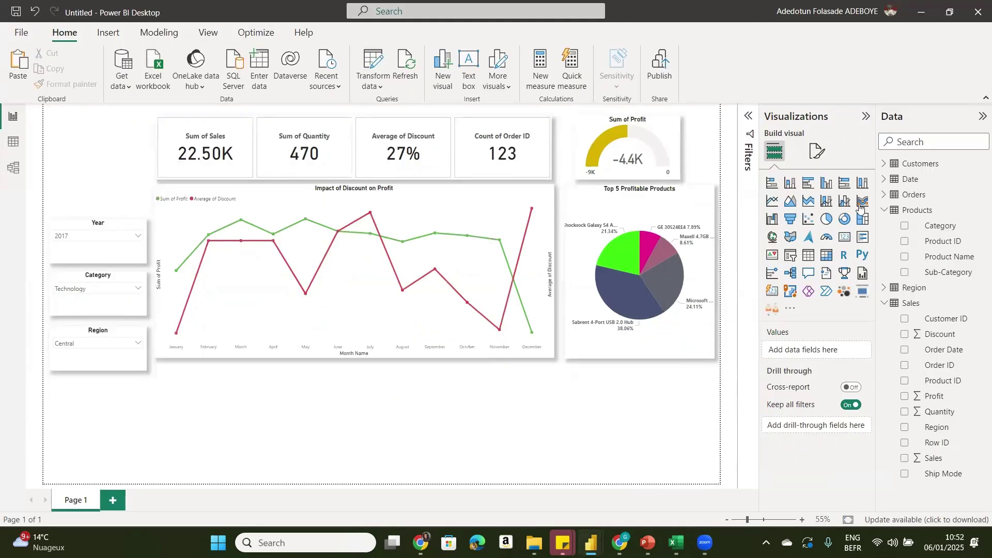
- Add a blank line chart below the profit-discount chart and stretch it to about the same width
{"action": "left_click", "coordinate": [771, 201]}
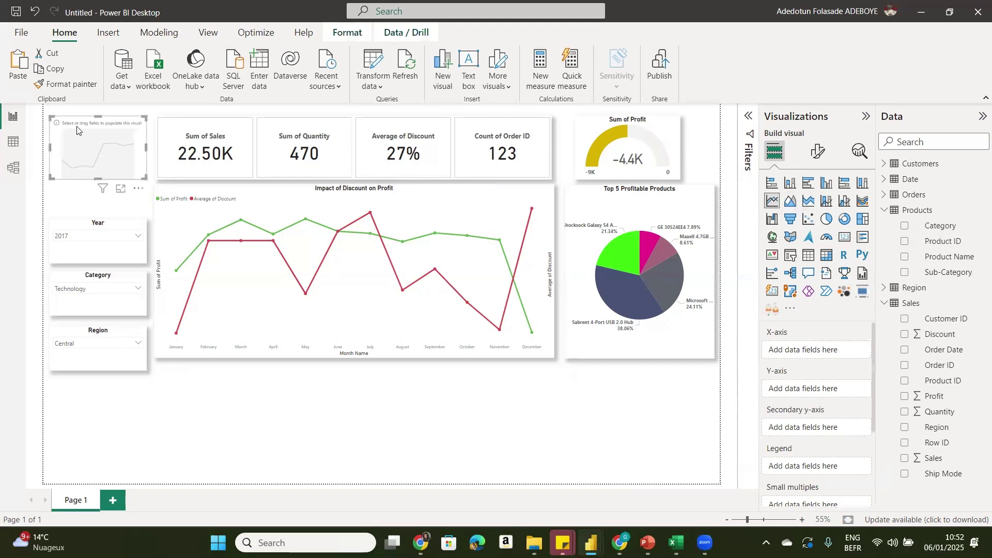
{"action": "left_click_drag", "start_coordinate": [78, 130], "coordinate": [182, 380]}
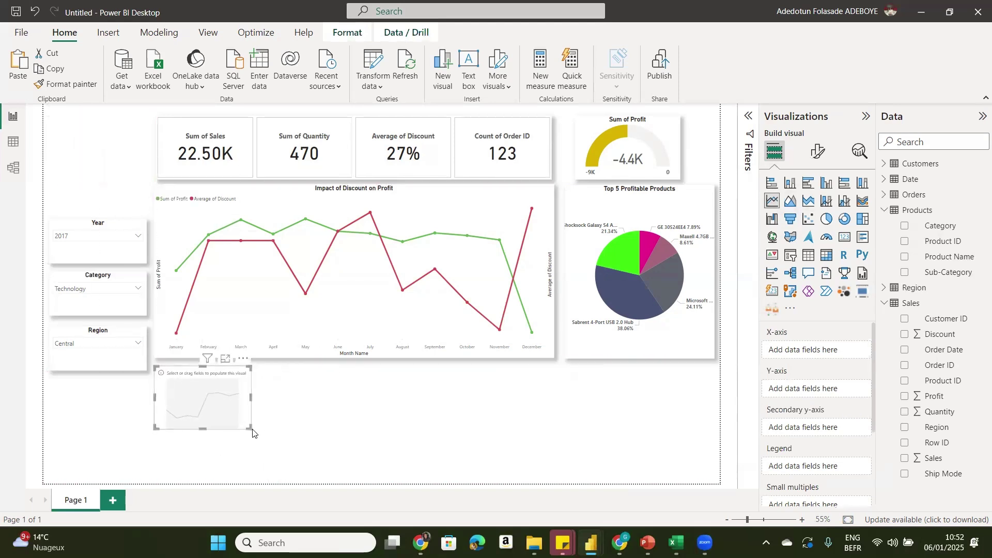
{"action": "left_click_drag", "start_coordinate": [248, 426], "coordinate": [551, 476]}
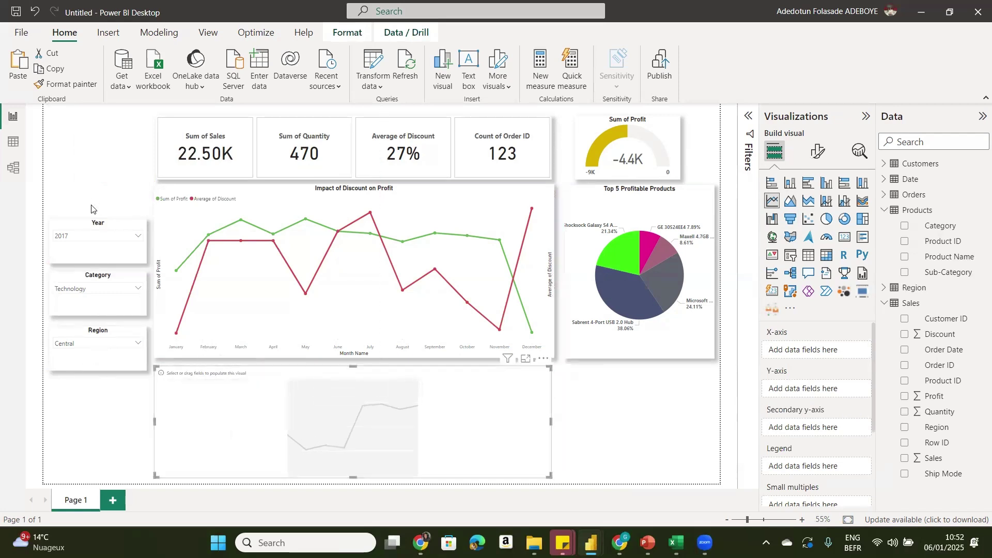
- Move the Year, Category and Region slicers up beside the profit-discount line chart
{"action": "left_click_drag", "start_coordinate": [87, 223], "coordinate": [89, 188]}
{"action": "left_click_drag", "start_coordinate": [90, 274], "coordinate": [91, 243]}
{"action": "left_click_drag", "start_coordinate": [93, 325], "coordinate": [97, 294]}
- Plot Sales on the new line chart's Y-axis against Month Name from the Date table on the X-axis
{"action": "left_click", "coordinate": [307, 396]}
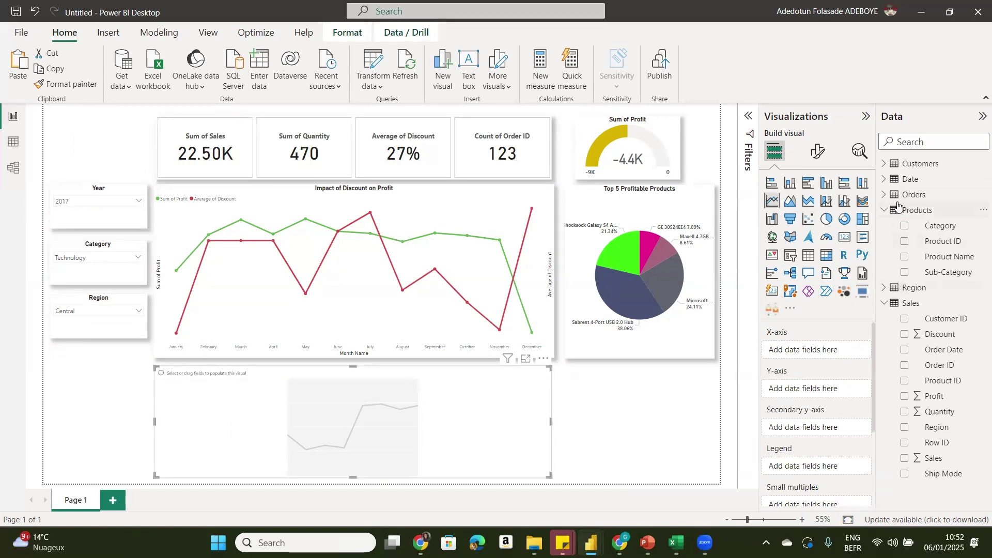
{"action": "left_click", "coordinate": [884, 179]}
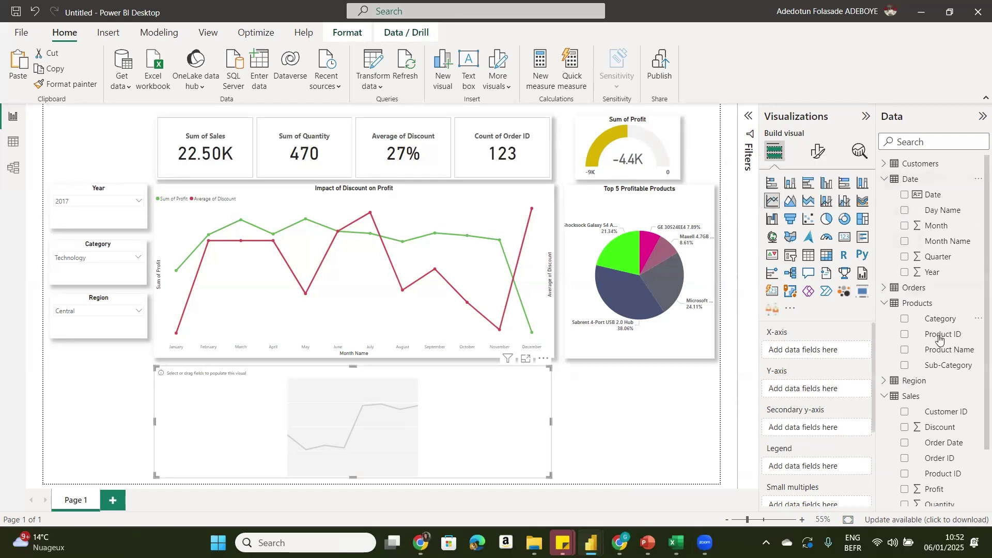
{"action": "scroll", "coordinate": [976, 425], "scroll_direction": "down", "scroll_amount": 2}
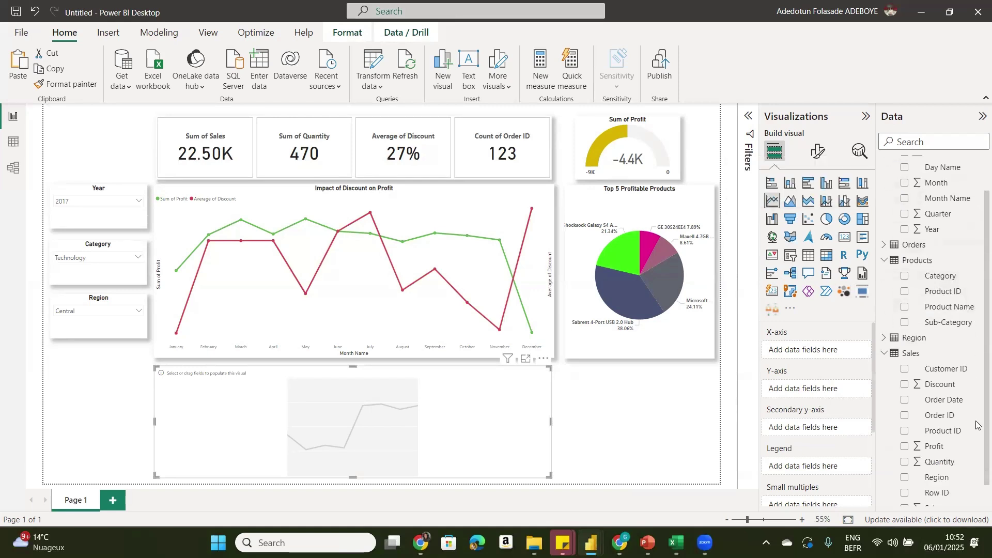
{"action": "scroll", "coordinate": [976, 388], "scroll_direction": "up", "scroll_amount": 2}
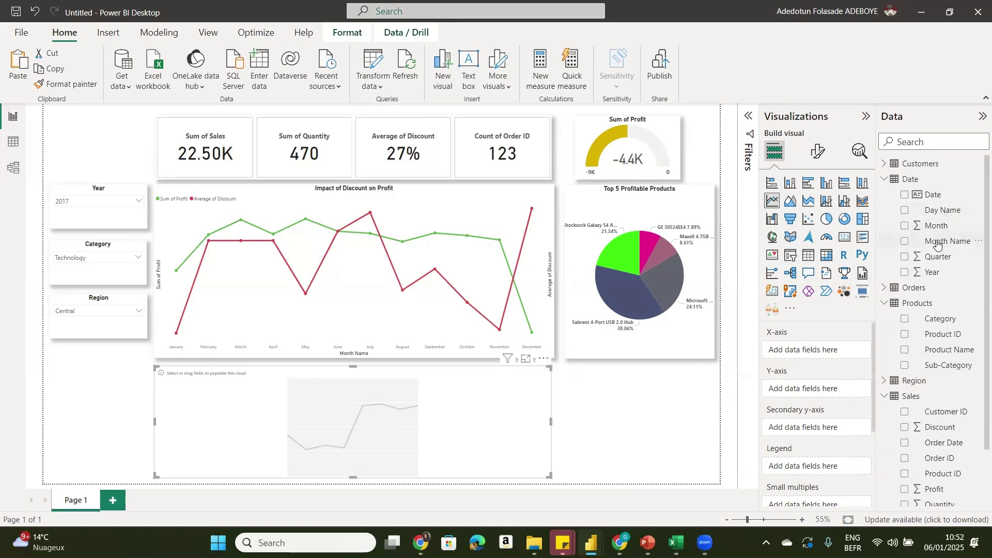
{"action": "left_click_drag", "start_coordinate": [937, 245], "coordinate": [830, 353]}
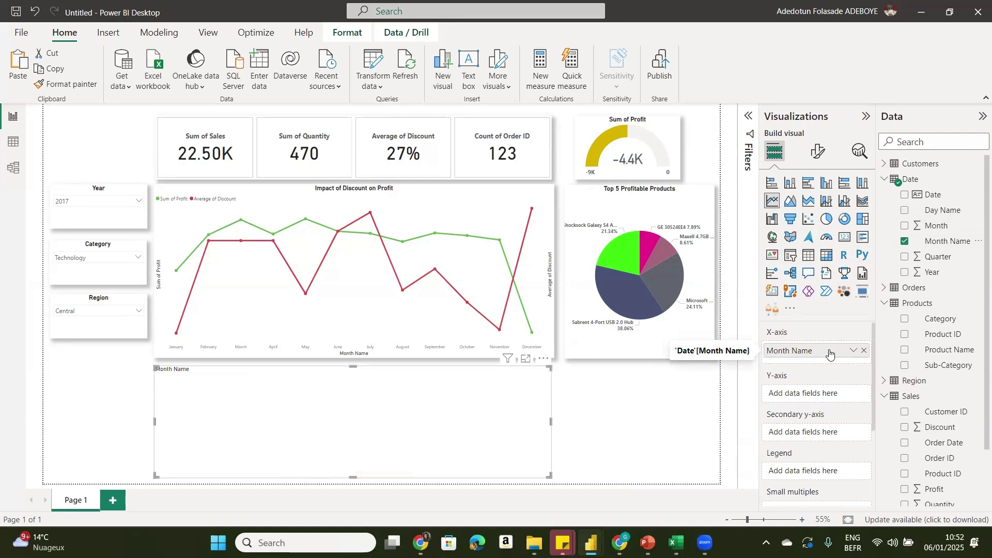
{"action": "left_click", "coordinate": [884, 304]}
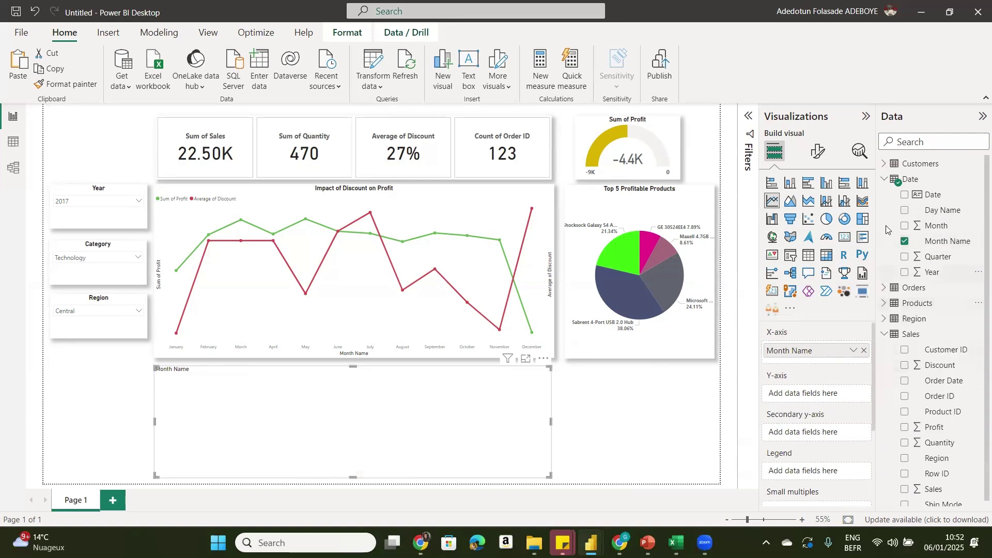
{"action": "left_click", "coordinate": [882, 179]}
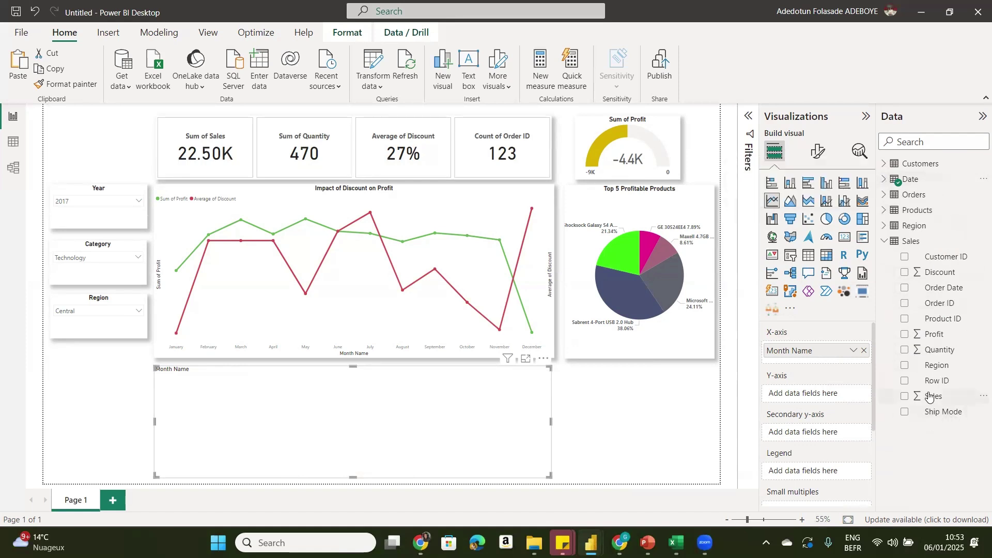
{"action": "left_click_drag", "start_coordinate": [930, 396], "coordinate": [815, 395]}
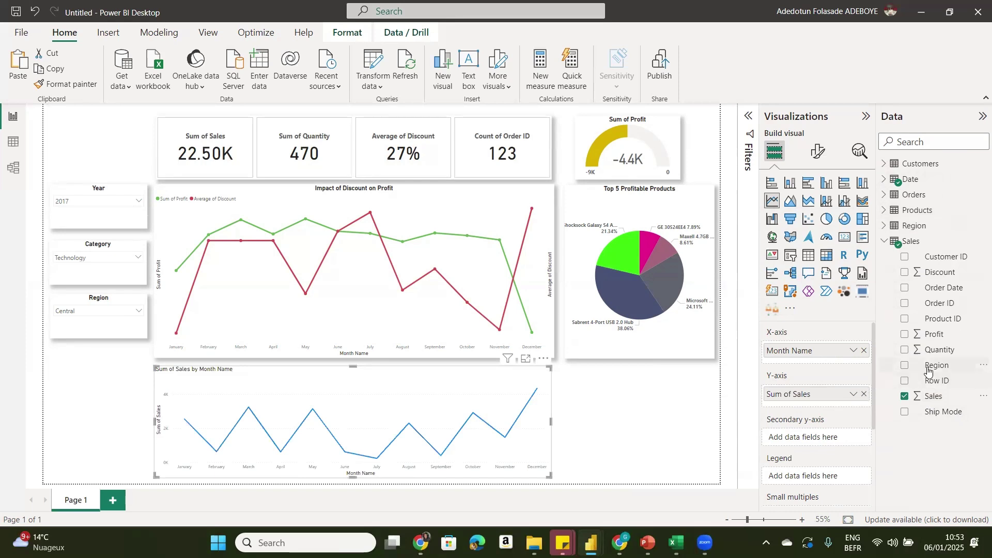
- Add Quantity and Profit to the new line chart's secondary Y-axis, leaving Discount out of the Y-axis
{"action": "left_click_drag", "start_coordinate": [939, 350], "coordinate": [834, 438]}
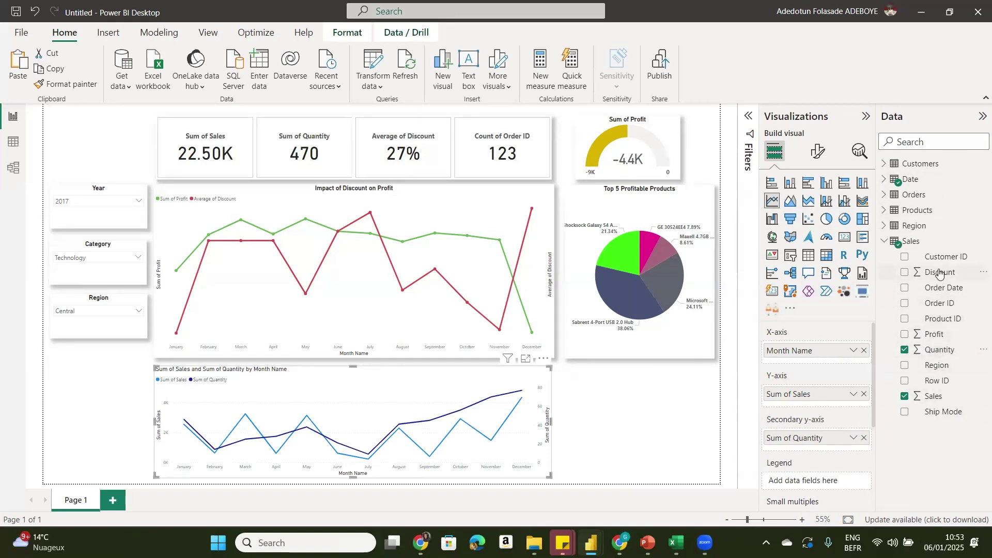
{"action": "left_click_drag", "start_coordinate": [939, 273], "coordinate": [825, 406]}
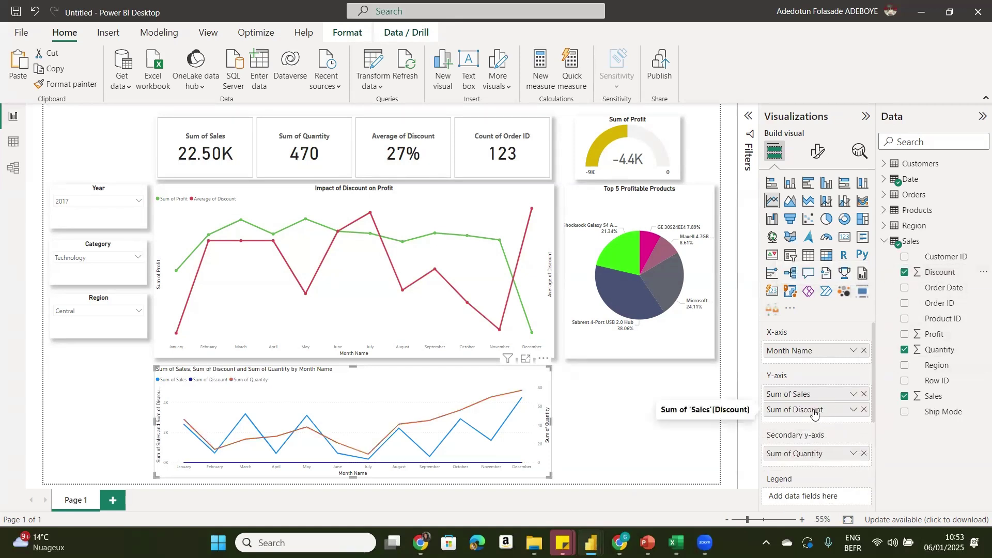
{"action": "left_click", "coordinate": [864, 410]}
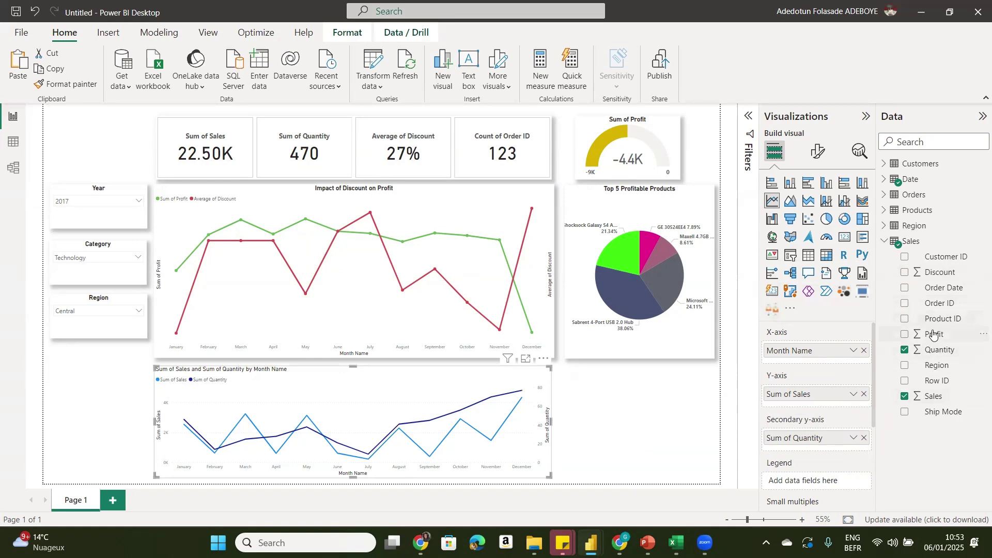
{"action": "left_click_drag", "start_coordinate": [933, 335], "coordinate": [810, 447]}
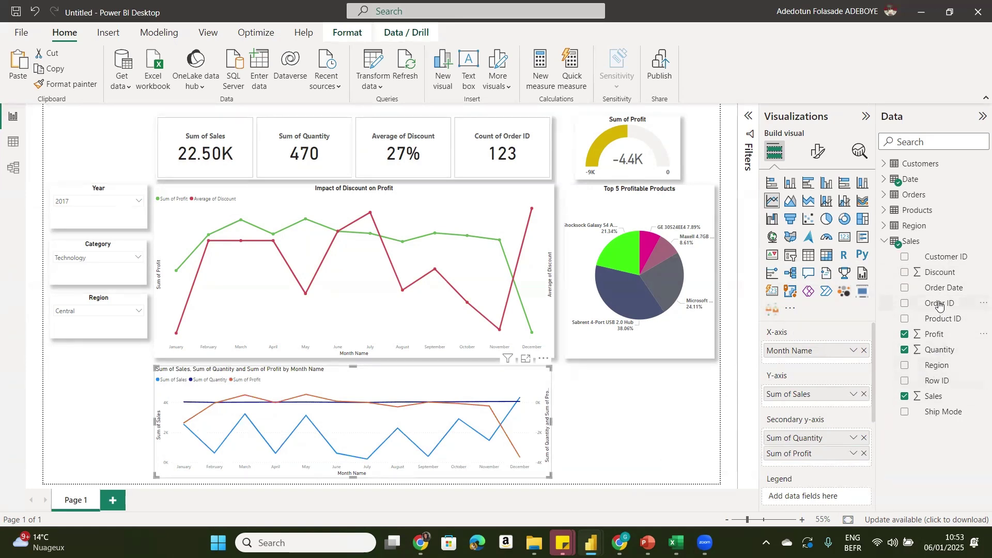
- Compare with the fields of the reference slide's monthly trend chart in PowerPoint and return to Power BI Desktop
{"action": "mouse_move", "coordinate": [646, 542]}
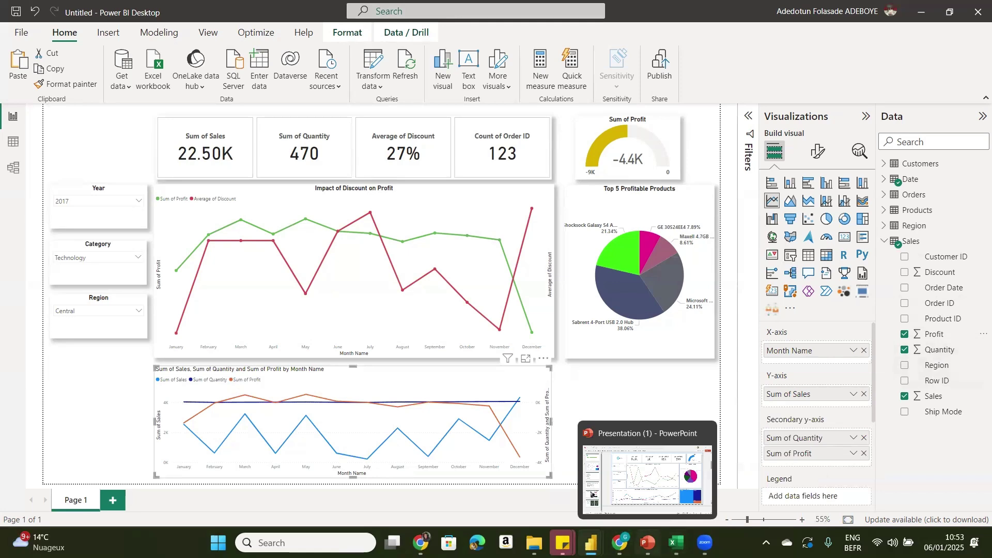
{"action": "left_click", "coordinate": [656, 497]}
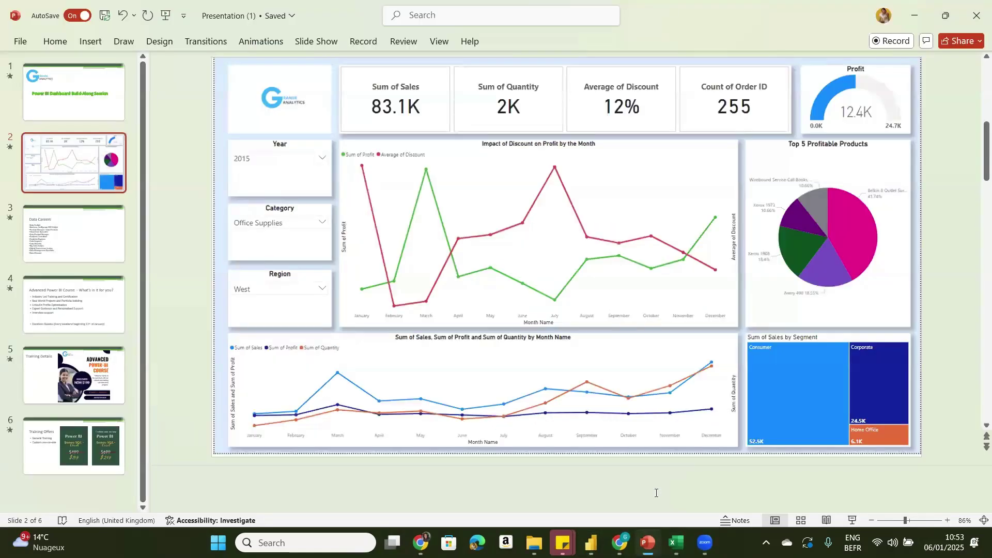
{"action": "mouse_move", "coordinate": [647, 543]}
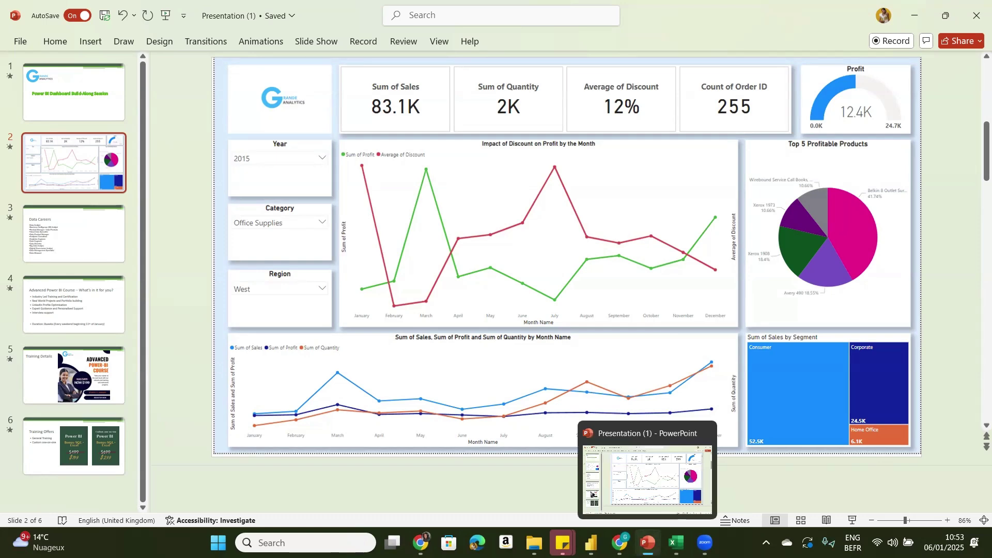
{"action": "left_click", "coordinate": [593, 494]}
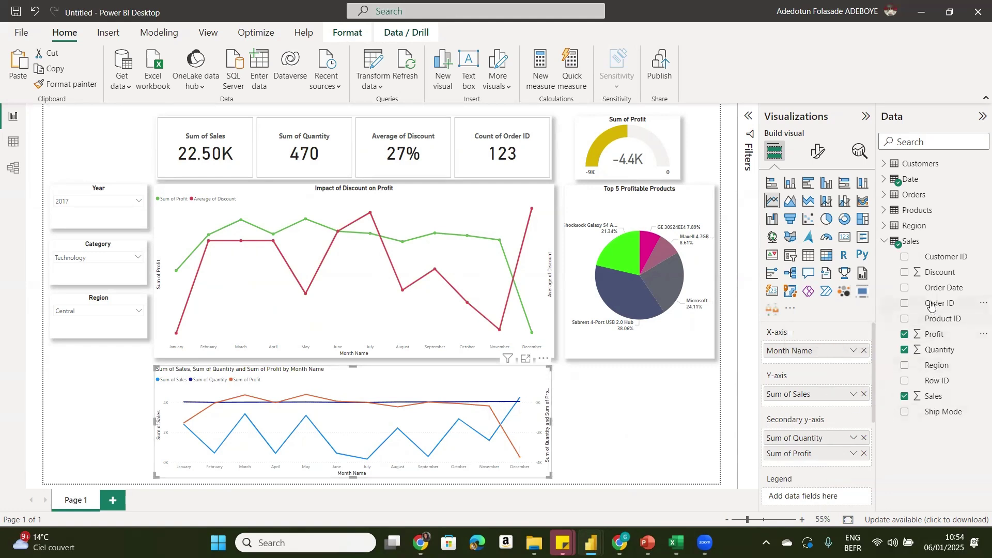
- Add Discount to the new line chart's Y-axis and aggregate it as Average
{"action": "left_click_drag", "start_coordinate": [939, 273], "coordinate": [830, 402]}
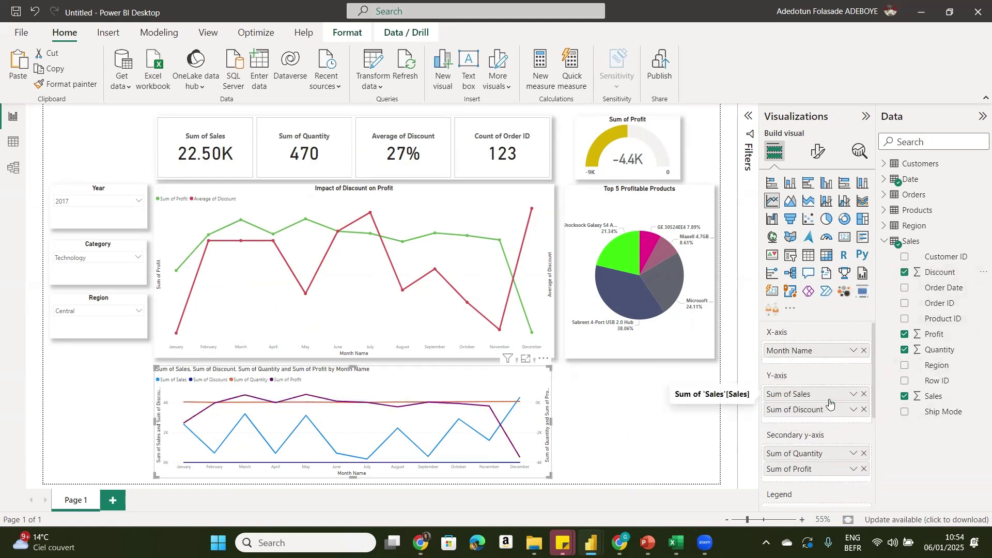
{"action": "left_click", "coordinate": [853, 409]}
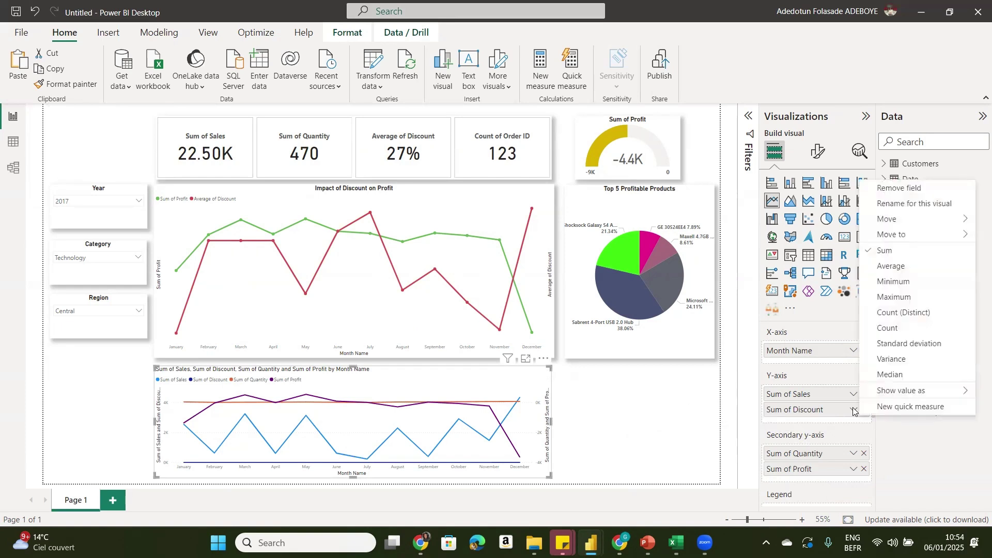
{"action": "left_click", "coordinate": [892, 267]}
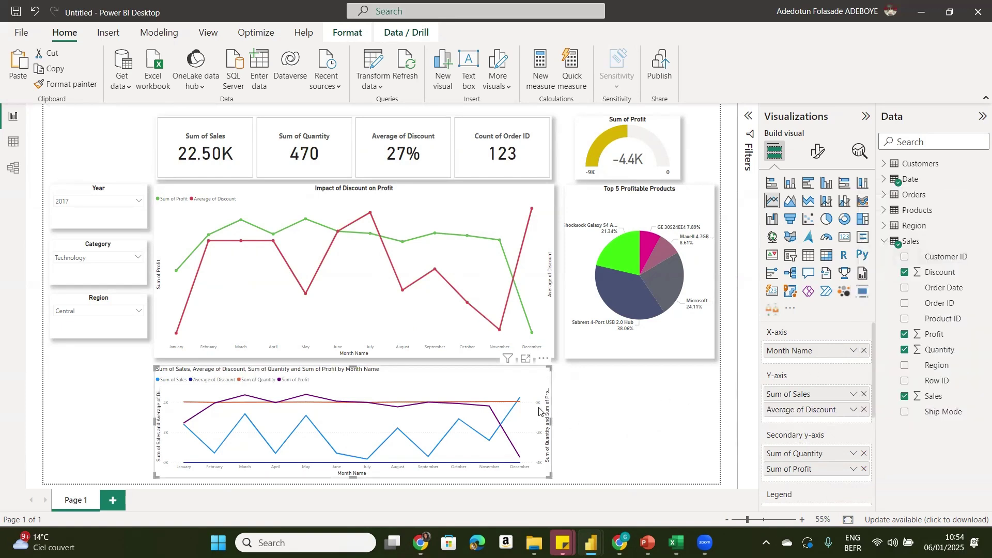
- Replace the monthly line chart's title text with "KPI Trend Analysis"
{"action": "left_click", "coordinate": [815, 152]}
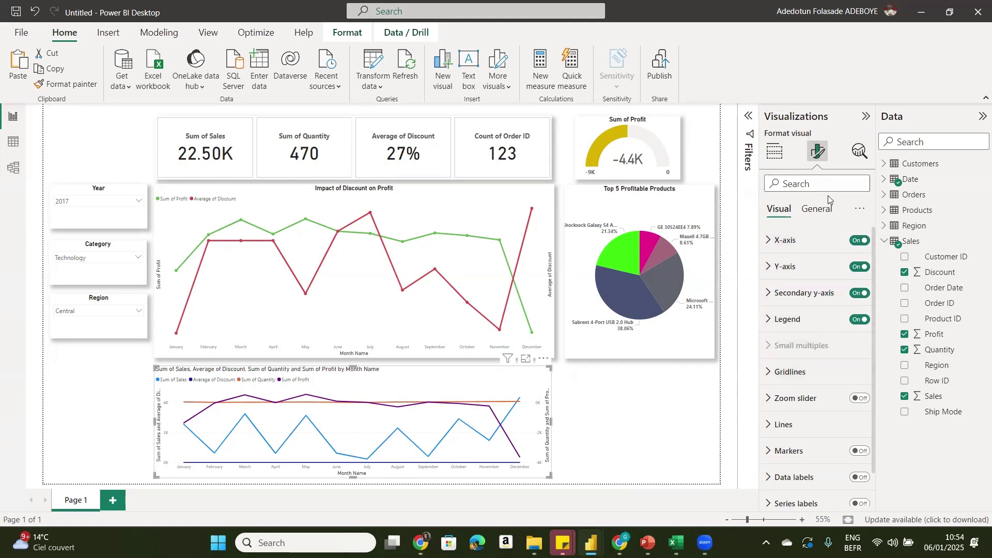
{"action": "left_click", "coordinate": [820, 212]}
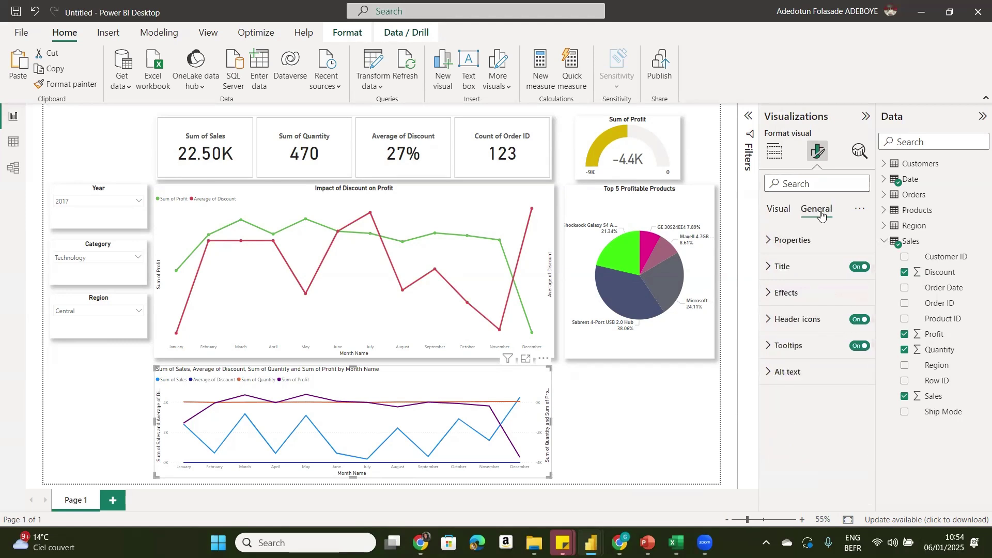
{"action": "left_click", "coordinate": [801, 274]}
{"action": "double_click", "coordinate": [808, 331]}
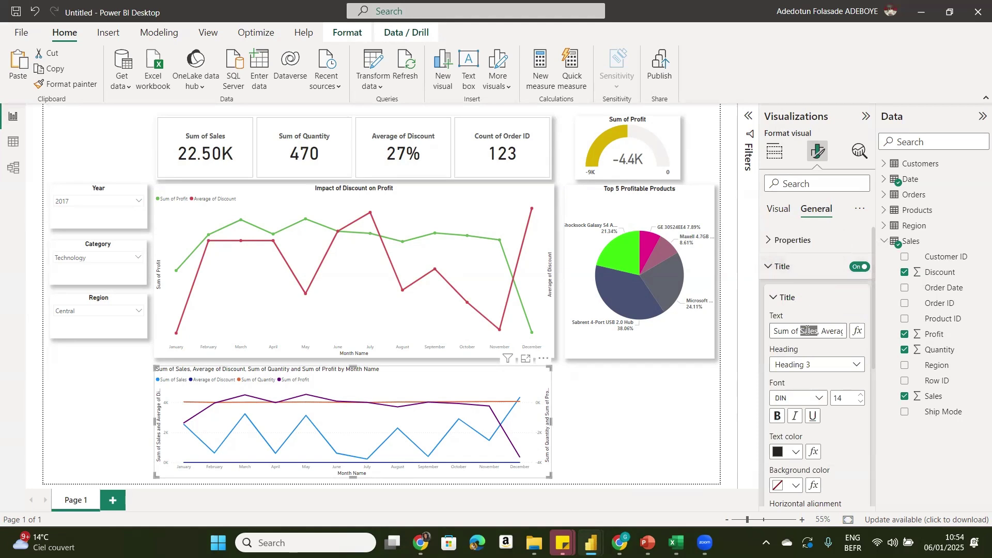
{"action": "key", "text": "BackSpace"}
{"action": "key", "text": "Delete"}
{"action": "key", "text": "Delete"}
{"action": "key", "text": "BackSpace"}
{"action": "key", "text": "BackSpace"}
{"action": "key", "text": "BackSpace"}
{"action": "key", "text": "BackSpace"}
{"action": "key", "text": "BackSpace"}
{"action": "key", "text": "BackSpace"}
{"action": "key", "text": "BackSpace"}
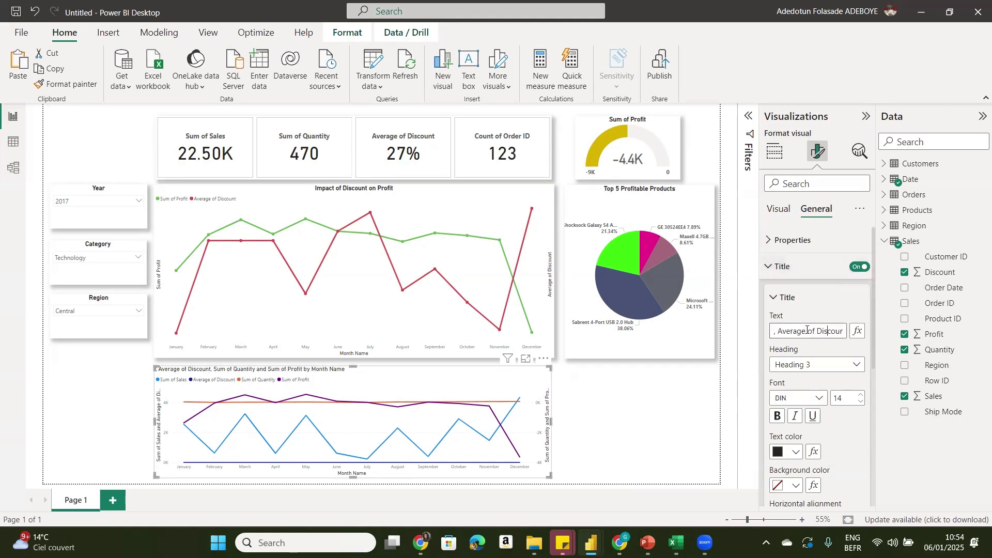
{"action": "key", "text": "Right"}
{"action": "key", "text": "Right"}
{"action": "key", "text": "Right"}
{"action": "key", "text": "Right"}
{"action": "key", "text": "Right"}
{"action": "key", "text": "Right"}
{"action": "key", "text": "Right"}
{"action": "key", "text": "Right"}
{"action": "key", "text": "Right"}
{"action": "key", "text": "Right"}
{"action": "key", "text": "Right"}
{"action": "key", "text": "Right"}
{"action": "key", "text": "Right"}
{"action": "key", "text": "Right"}
{"action": "key", "text": "Right"}
{"action": "key", "text": "Right"}
{"action": "key", "text": "Right"}
{"action": "key", "text": "Right"}
{"action": "key", "text": "Right"}
{"action": "key", "text": "Right"}
{"action": "key", "text": "BackSpace"}
{"action": "key", "text": "BackSpace"}
{"action": "key", "text": "BackSpace"}
{"action": "key", "text": "BackSpace"}
{"action": "key", "text": "BackSpace"}
{"action": "key", "text": "BackSpace"}
{"action": "key", "text": "BackSpace"}
{"action": "key", "text": "BackSpace"}
{"action": "key", "text": "BackSpace"}
{"action": "key", "text": "BackSpace"}
{"action": "key", "text": "BackSpace"}
{"action": "key", "text": "BackSpace"}
{"action": "key", "text": "BackSpace"}
{"action": "key", "text": "BackSpace"}
{"action": "key", "text": "BackSpace"}
{"action": "key", "text": "BackSpace"}
{"action": "key", "text": "BackSpace"}
{"action": "key", "text": "BackSpace"}
{"action": "key", "text": "BackSpace"}
{"action": "key", "text": "BackSpace"}
{"action": "key", "text": "BackSpace"}
{"action": "key", "text": "BackSpace"}
{"action": "key", "text": "BackSpace"}
{"action": "key", "text": "BackSpace"}
{"action": "key", "text": "BackSpace"}
{"action": "key", "text": "BackSpace"}
{"action": "key", "text": "BackSpace"}
{"action": "key", "text": "BackSpace"}
{"action": "key", "text": "BackSpace"}
{"action": "key", "text": "BackSpace"}
{"action": "key", "text": "BackSpace"}
{"action": "key", "text": "BackSpace"}
{"action": "key", "text": "BackSpace"}
{"action": "key", "text": "BackSpace"}
{"action": "key", "text": "BackSpace"}
{"action": "key", "text": "BackSpace"}
{"action": "key", "text": "BackSpace"}
{"action": "key", "text": "BackSpace"}
{"action": "key", "text": "BackSpace"}
{"action": "key", "text": "BackSpace"}
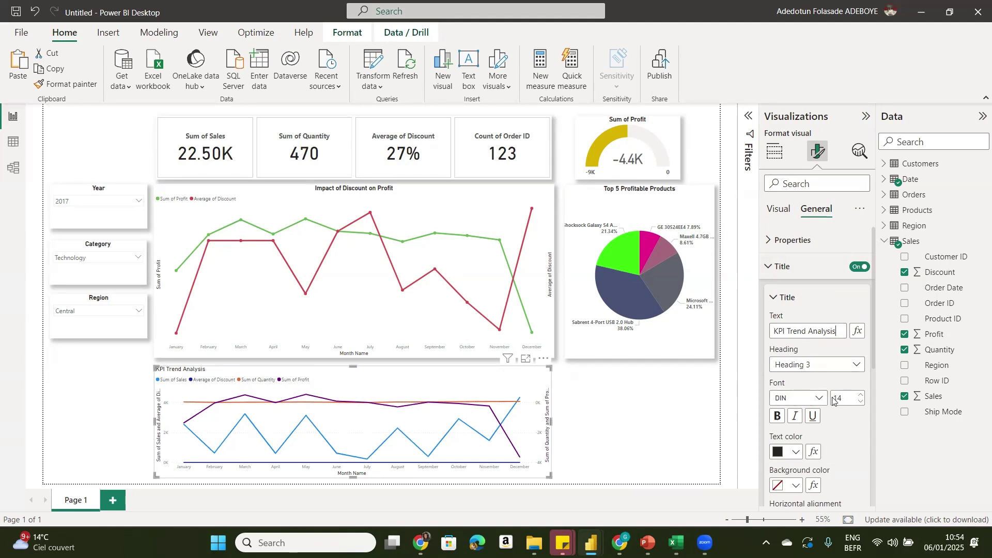
- Format the KPI Trend Analysis title at font size 15, bold and centre-aligned
{"action": "left_click", "coordinate": [860, 395]}
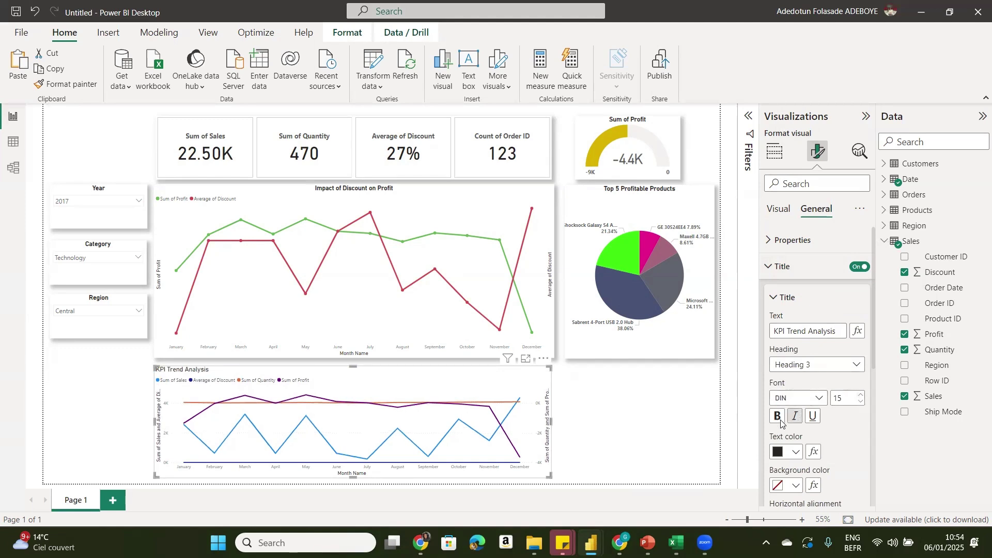
{"action": "left_click", "coordinate": [777, 416]}
{"action": "scroll", "coordinate": [826, 382], "scroll_direction": "down", "scroll_amount": 3}
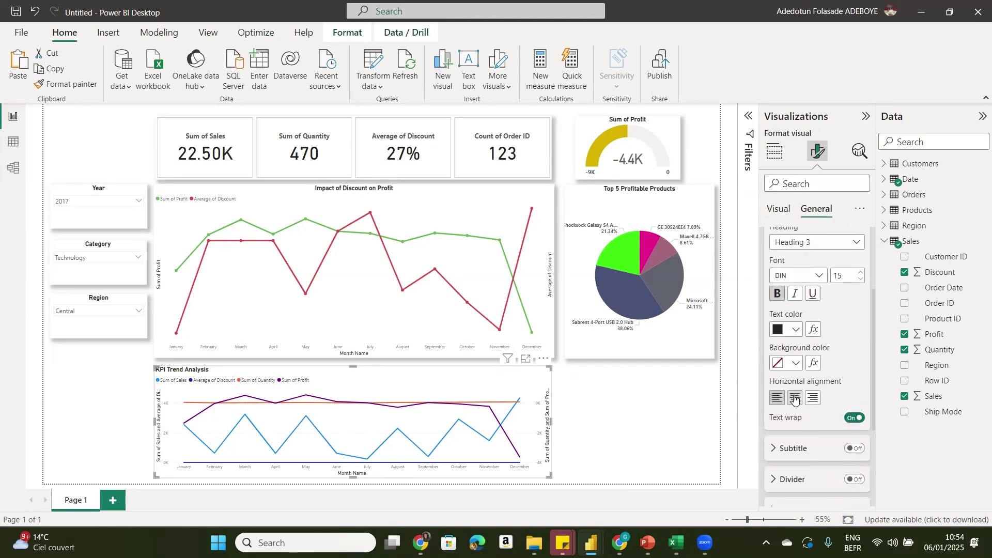
{"action": "left_click", "coordinate": [794, 399]}
- Turn off the secondary y-axis, the Y-axis and the legend of the KPI Trend Analysis chart
{"action": "left_click", "coordinate": [779, 210]}
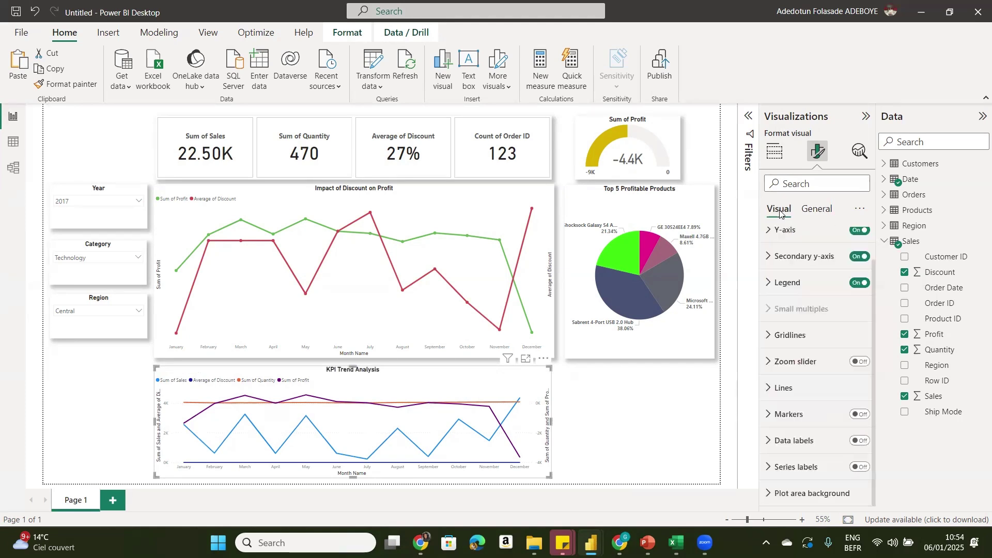
{"action": "left_click", "coordinate": [857, 257]}
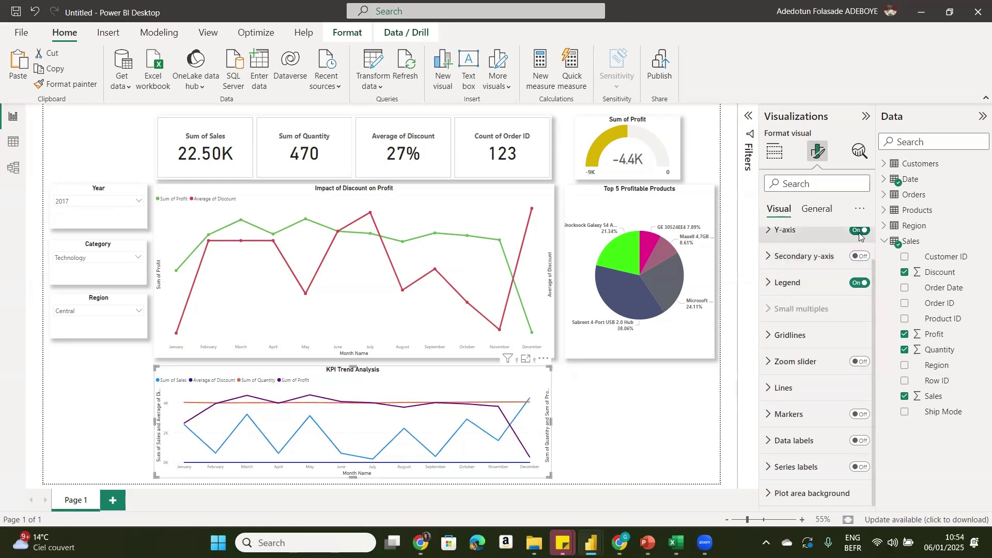
{"action": "left_click", "coordinate": [859, 235]}
{"action": "scroll", "coordinate": [869, 266], "scroll_direction": "up", "scroll_amount": 1}
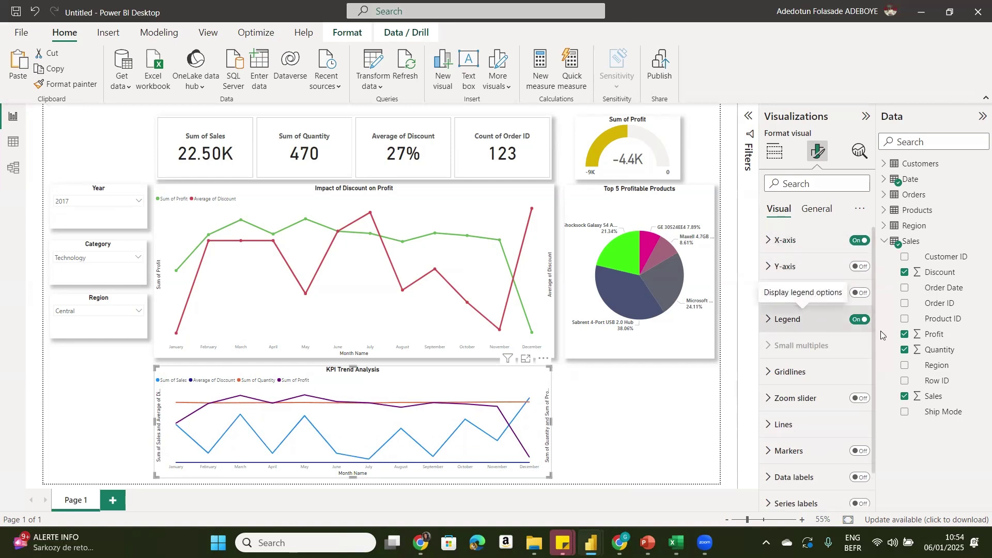
{"action": "left_click", "coordinate": [855, 321]}
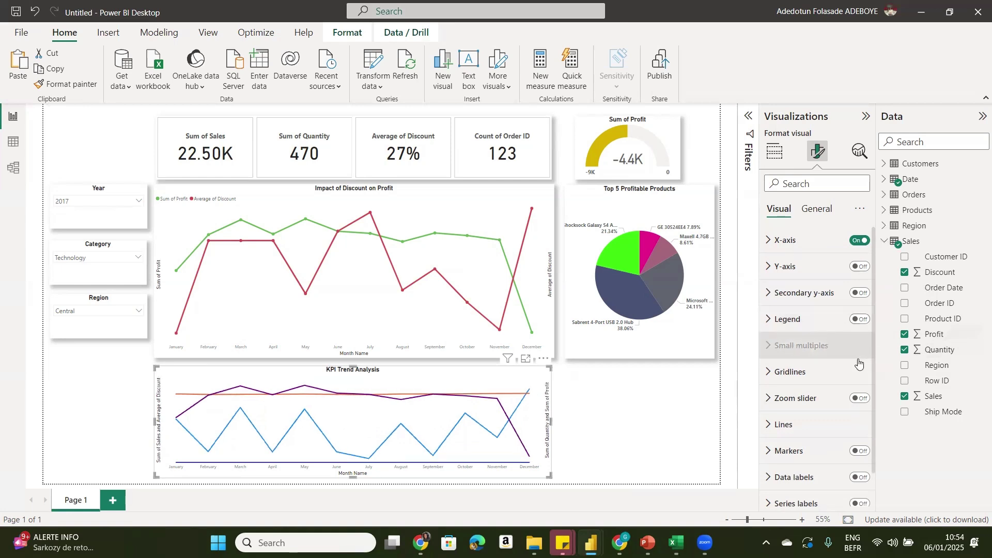
- Turn on markers for the lines of the KPI Trend Analysis chart
{"action": "left_click_drag", "start_coordinate": [874, 363], "coordinate": [871, 421]}
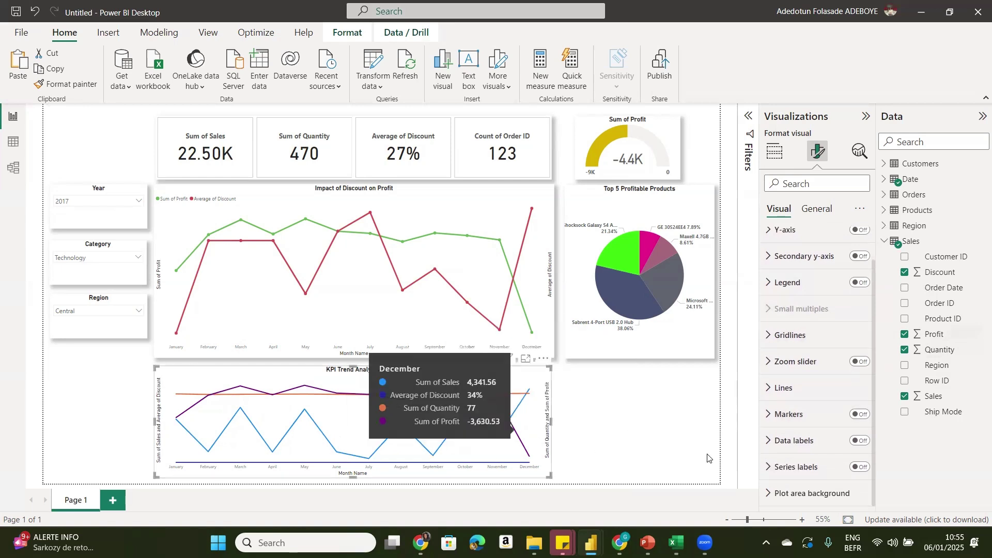
{"action": "left_click", "coordinate": [860, 415]}
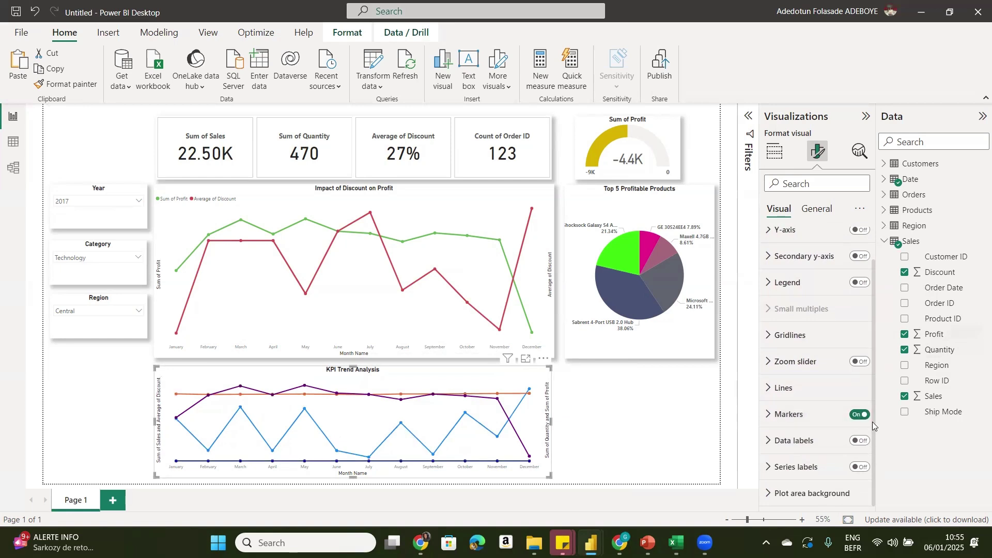
{"action": "scroll", "coordinate": [872, 409], "scroll_direction": "up", "scroll_amount": 2}
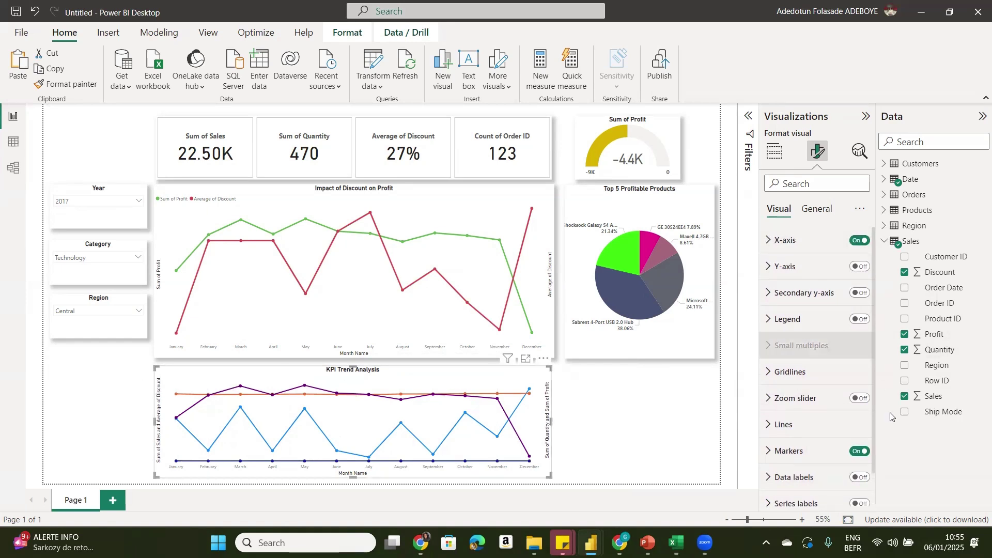
{"action": "mouse_move", "coordinate": [874, 420]}
{"action": "left_mouse_down"}
{"action": "mouse_move", "coordinate": [872, 482]}
{"action": "mouse_move", "coordinate": [871, 413]}
{"action": "left_mouse_up"}
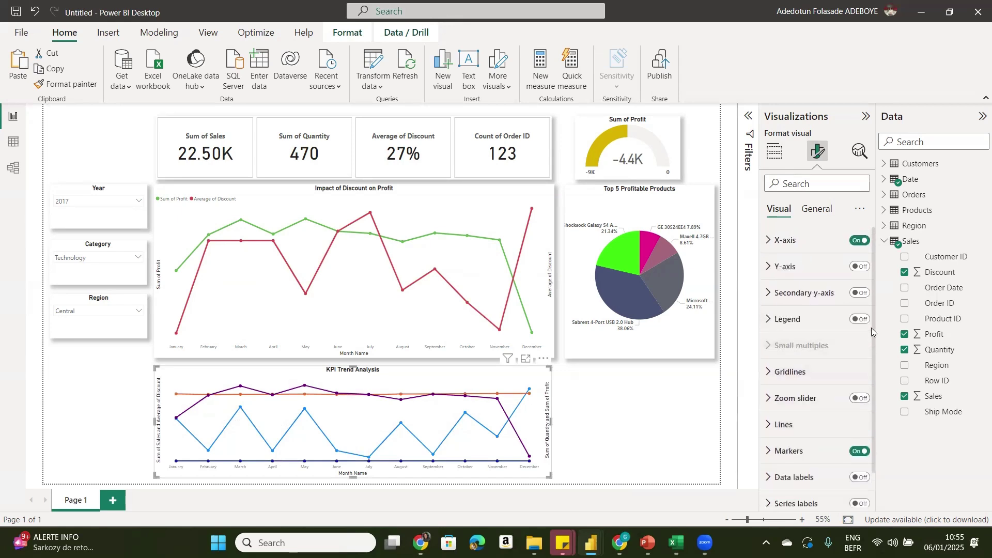
- Turn on the shadow effect for the KPI Trend Analysis chart and deselect the chart
{"action": "left_click", "coordinate": [817, 208]}
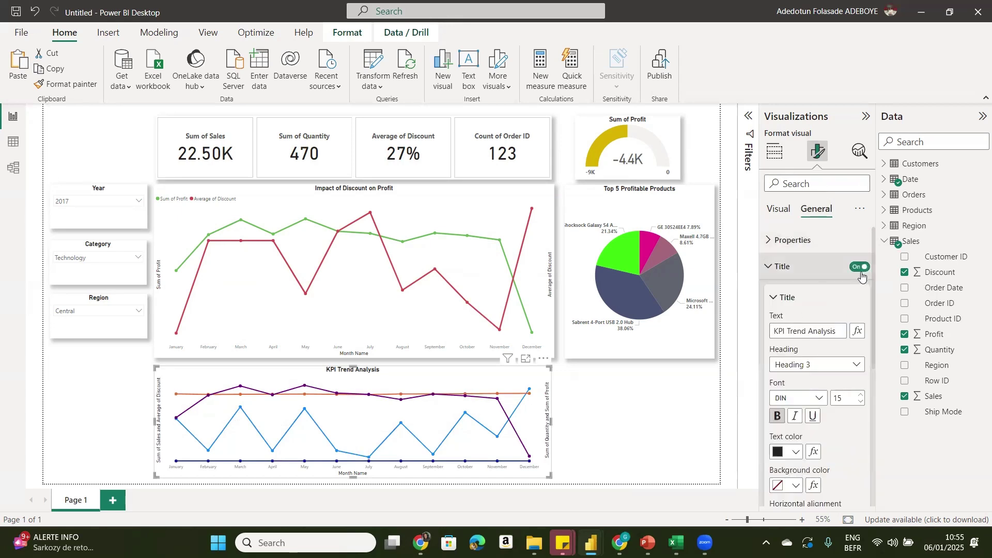
{"action": "left_click_drag", "start_coordinate": [872, 269], "coordinate": [826, 419]}
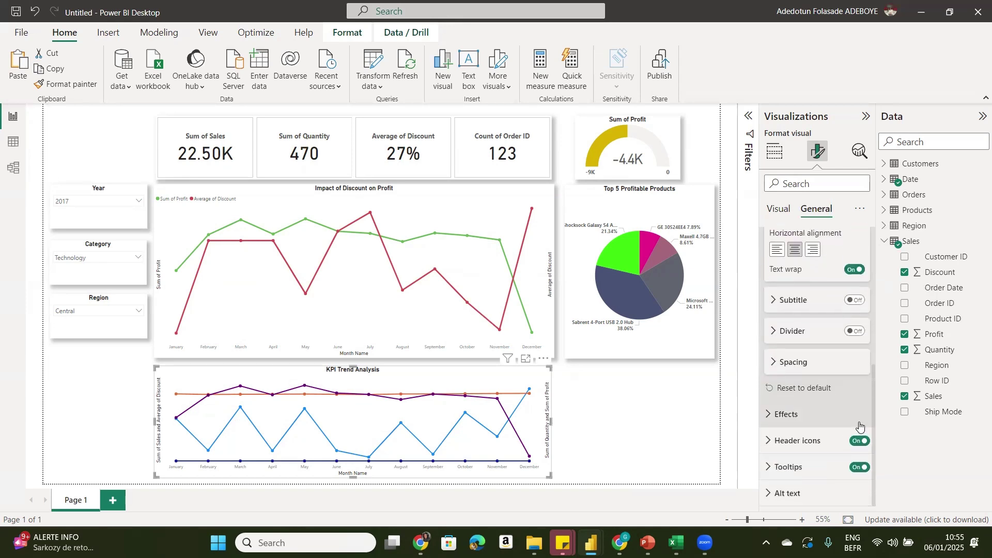
{"action": "left_click", "coordinate": [826, 416]}
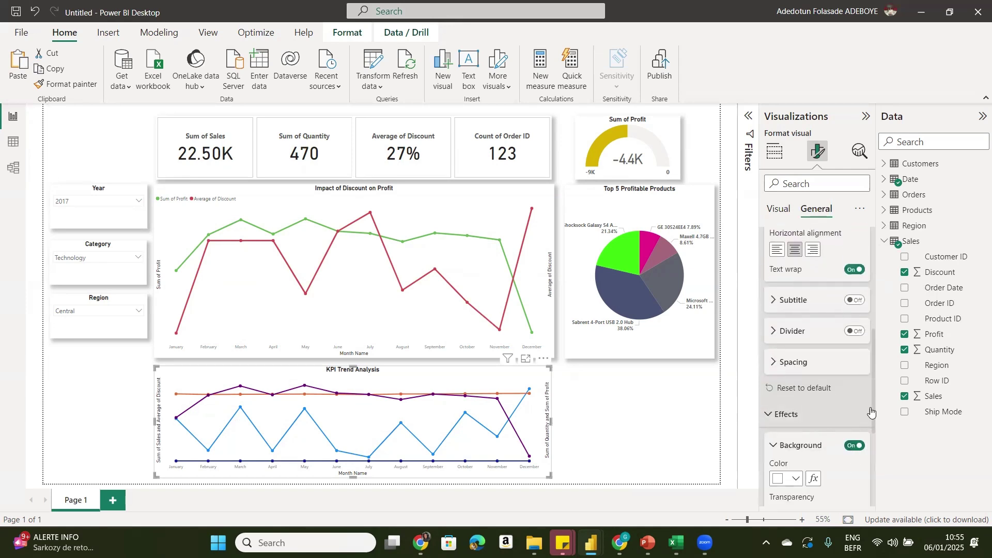
{"action": "scroll", "coordinate": [873, 410], "scroll_direction": "down", "scroll_amount": 5}
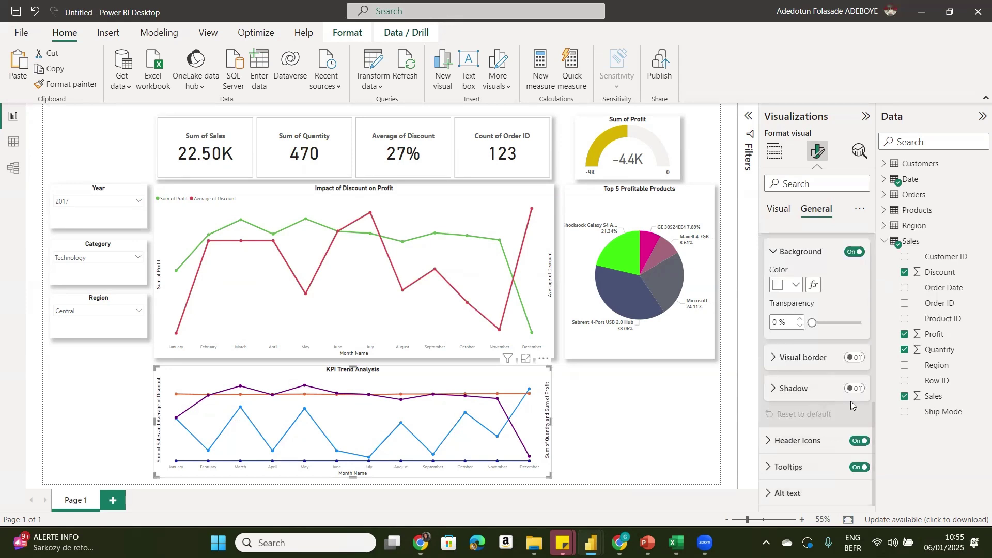
{"action": "left_click", "coordinate": [855, 391]}
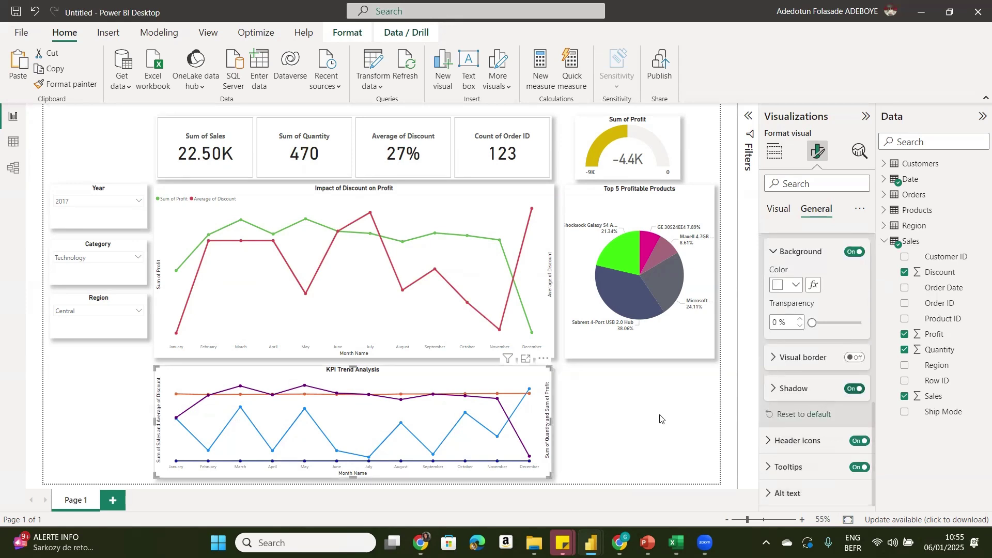
{"action": "left_click", "coordinate": [612, 430]}
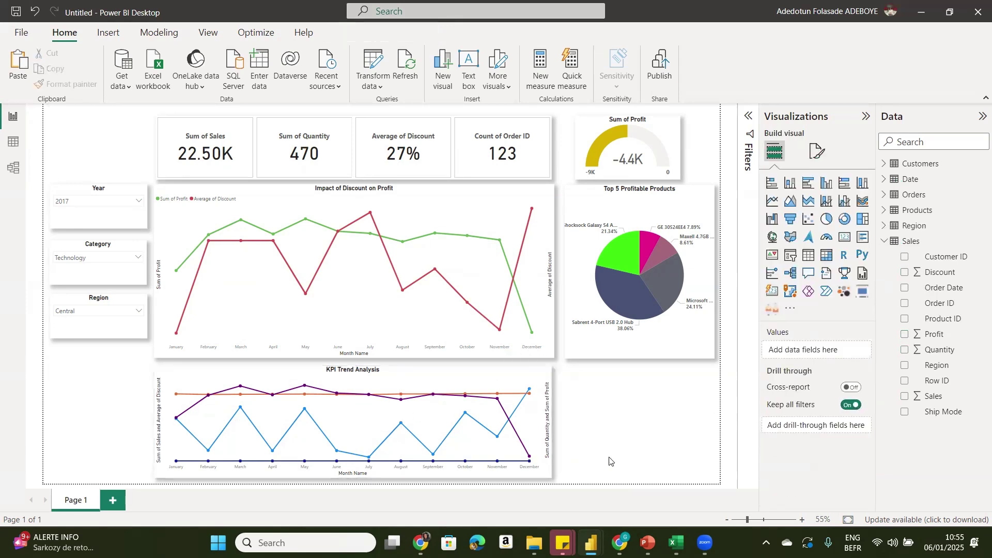
- Inspect the KPI Trend Analysis data points, compare the dashboard with the reference slide in PowerPoint and return to Power BI Desktop
{"action": "mouse_move", "coordinate": [394, 435]}
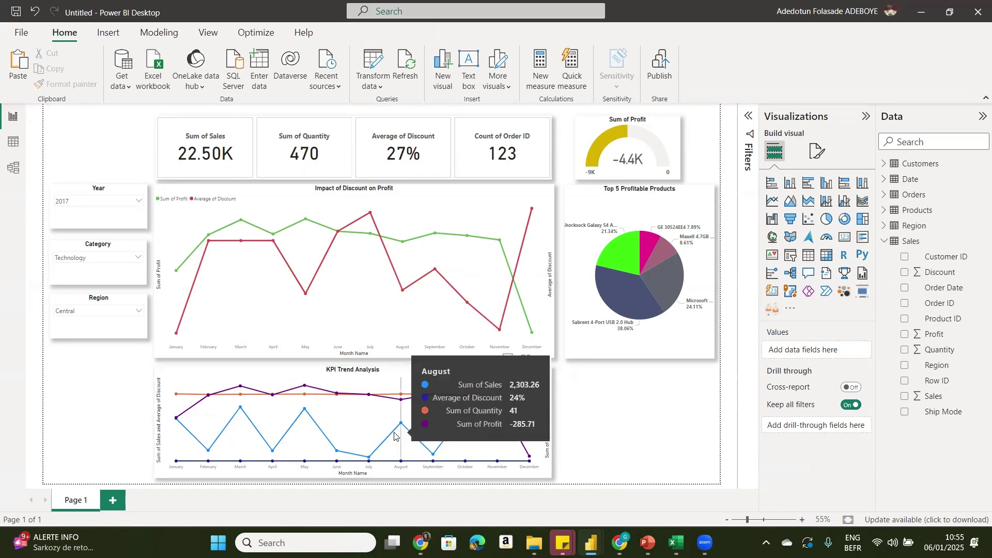
{"action": "mouse_move", "coordinate": [361, 434]}
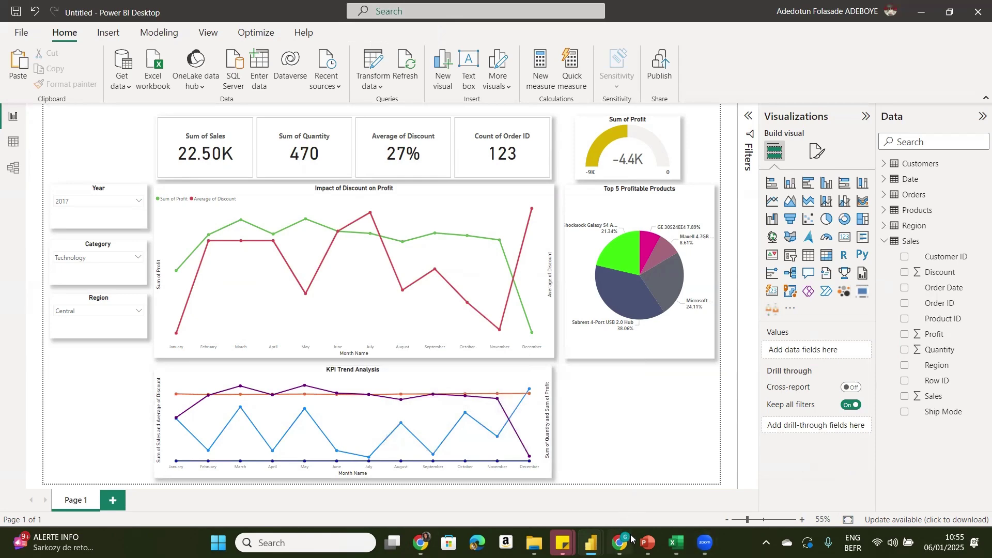
{"action": "mouse_move", "coordinate": [648, 542]}
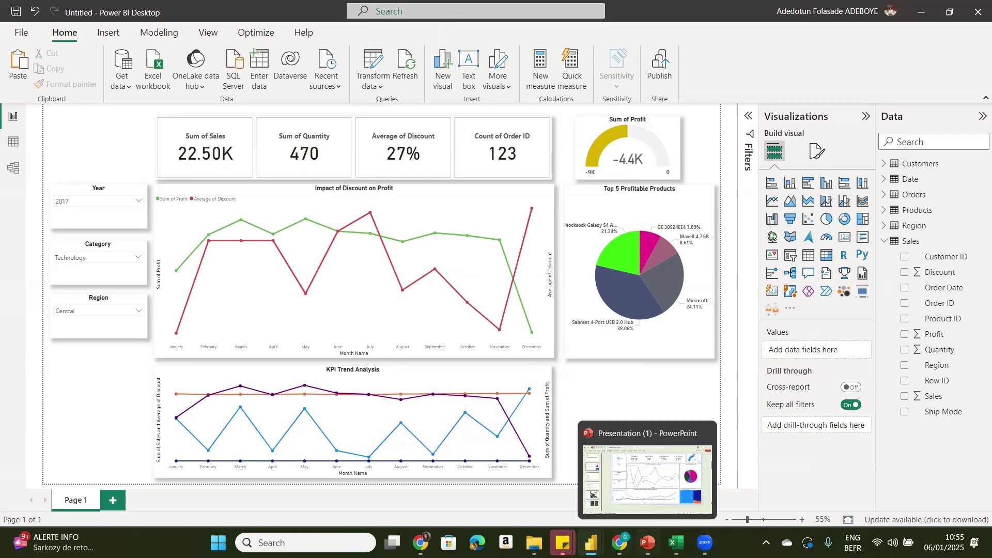
{"action": "left_click", "coordinate": [647, 473]}
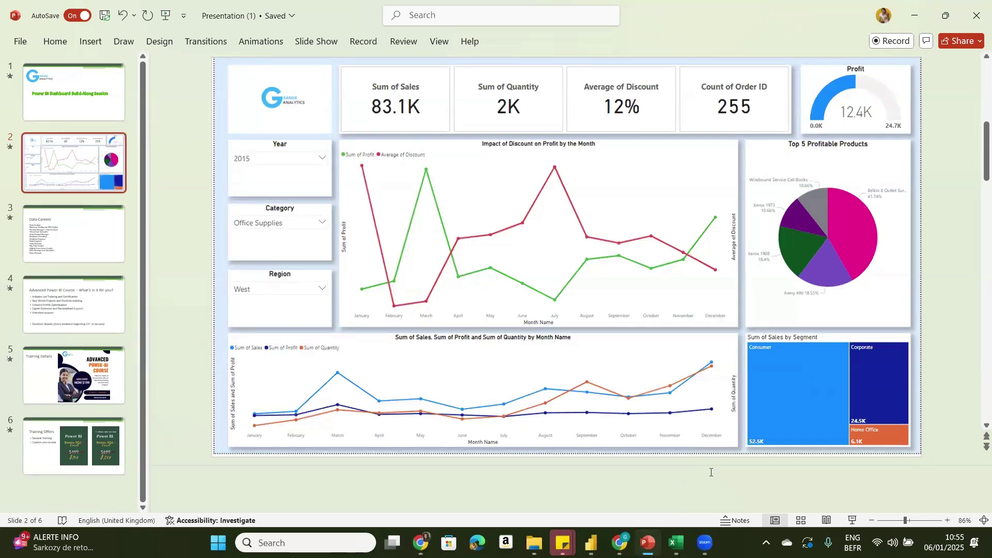
{"action": "mouse_move", "coordinate": [620, 542]}
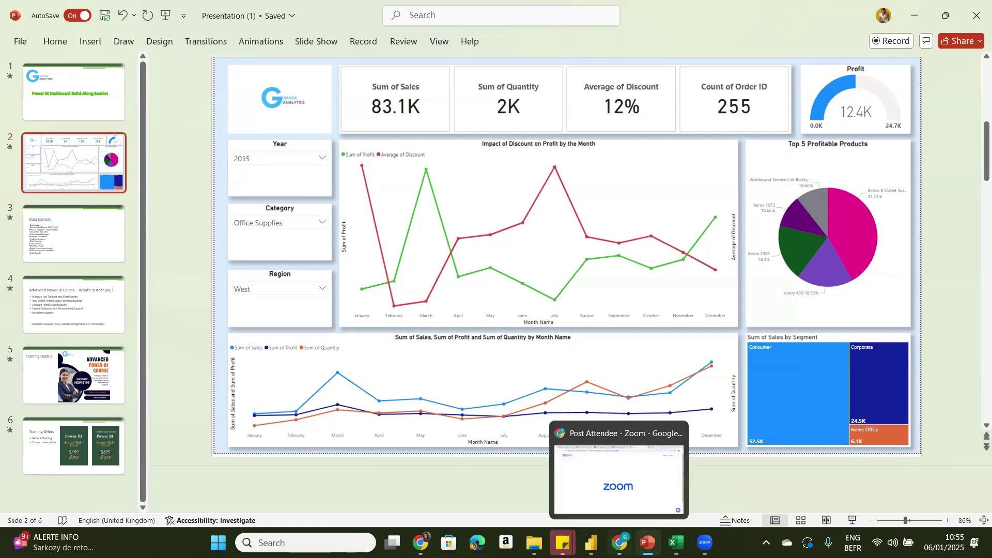
{"action": "left_click", "coordinate": [650, 484]}
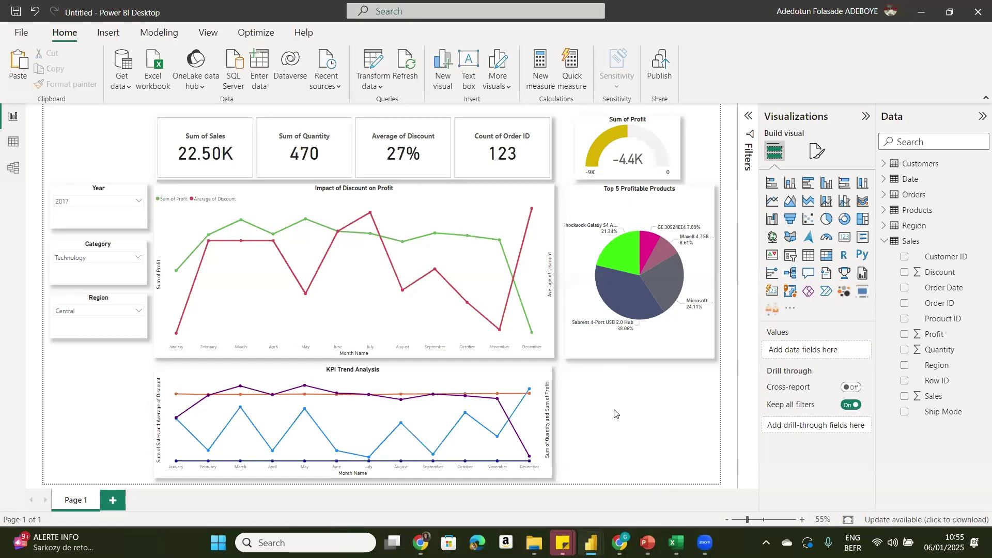
{"action": "left_click", "coordinate": [864, 238]}
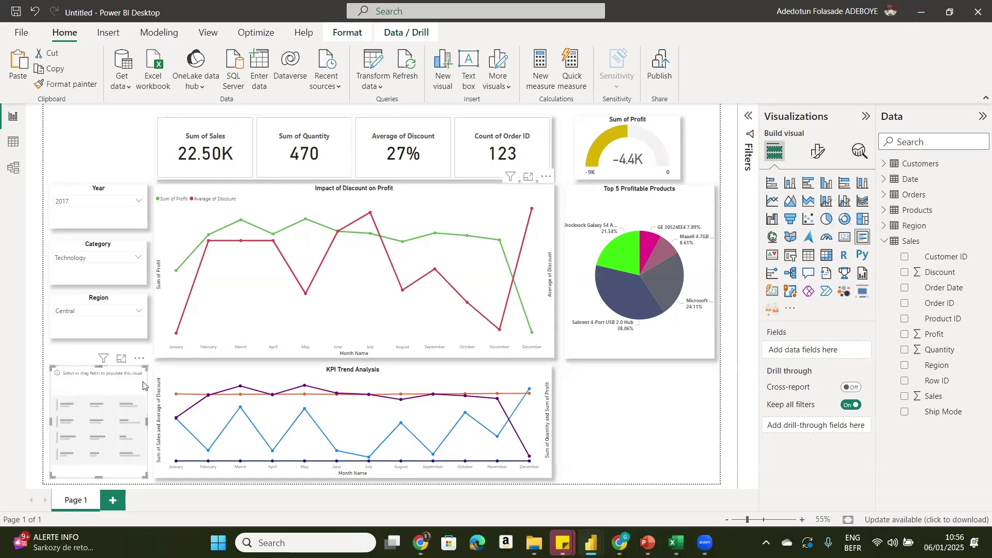
{"action": "left_click_drag", "start_coordinate": [177, 380], "coordinate": [643, 389]}
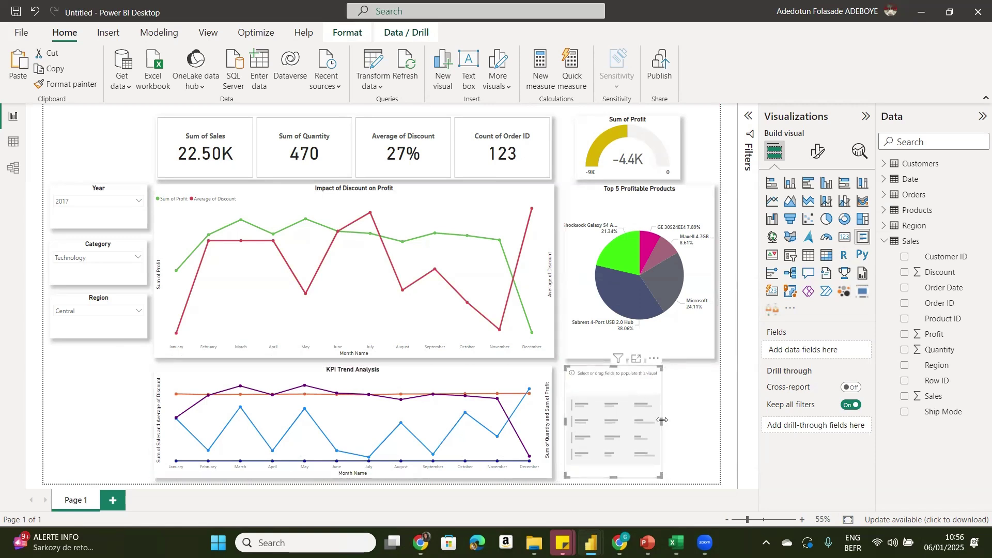
{"action": "left_click_drag", "start_coordinate": [662, 420], "coordinate": [715, 423]}
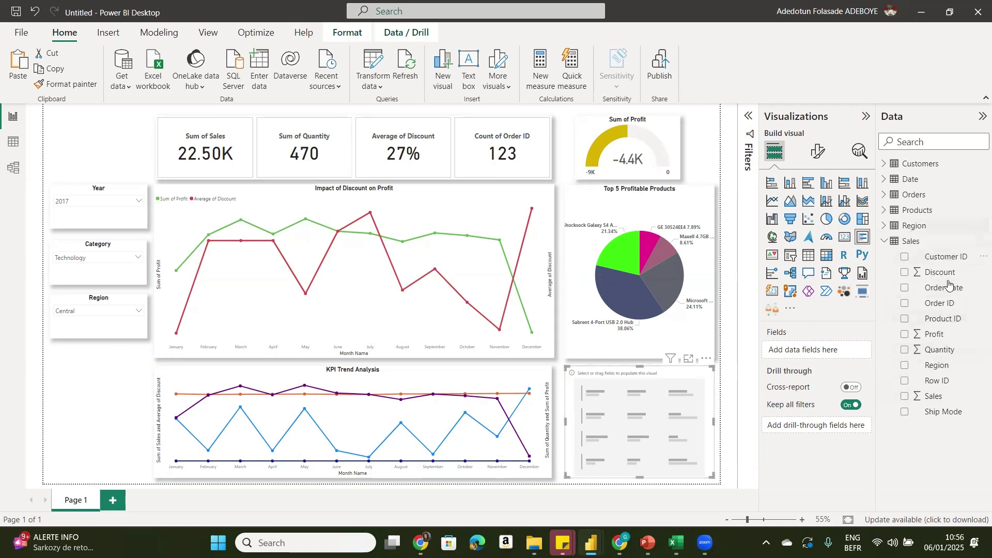
{"action": "left_click_drag", "start_coordinate": [929, 399], "coordinate": [829, 354]}
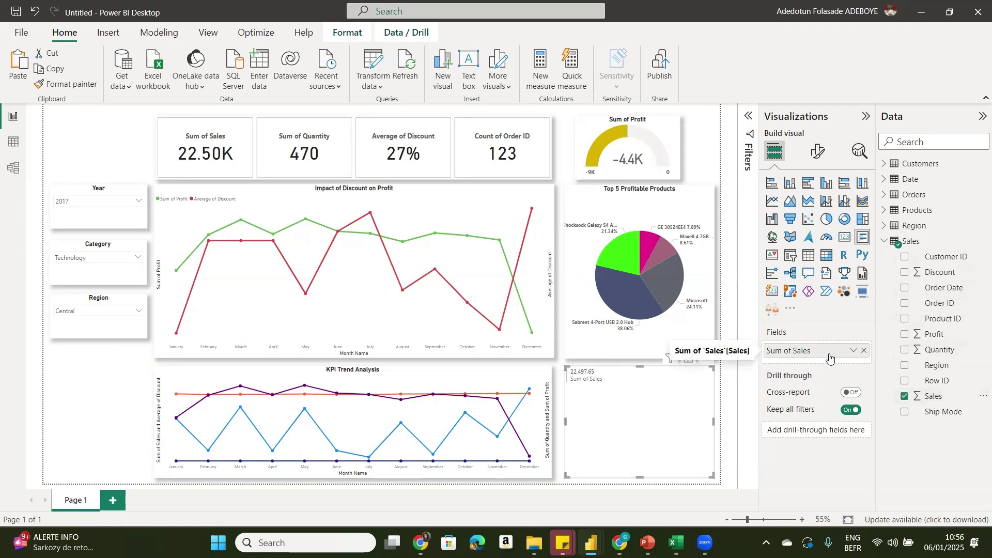
{"action": "left_click", "coordinate": [884, 164]}
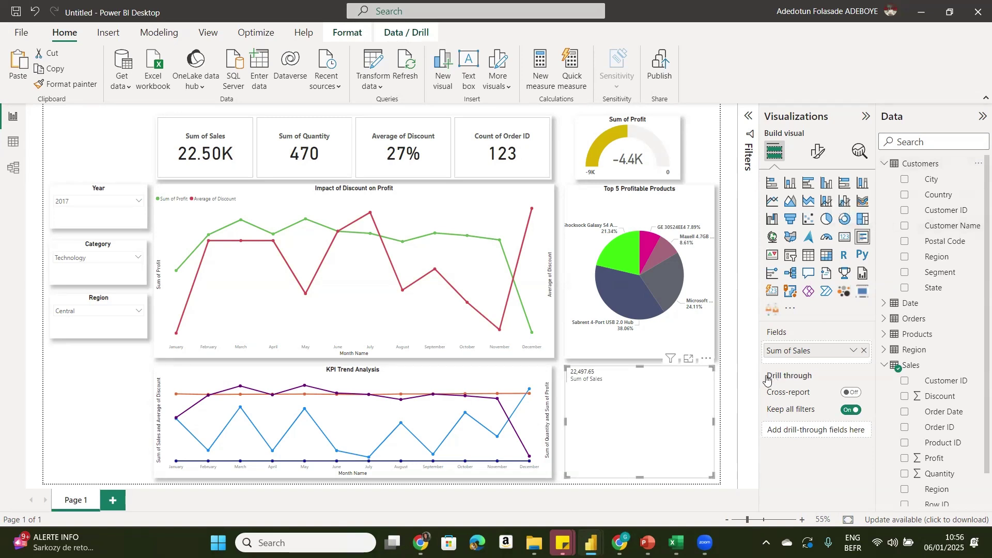
{"action": "left_click", "coordinate": [707, 359]}
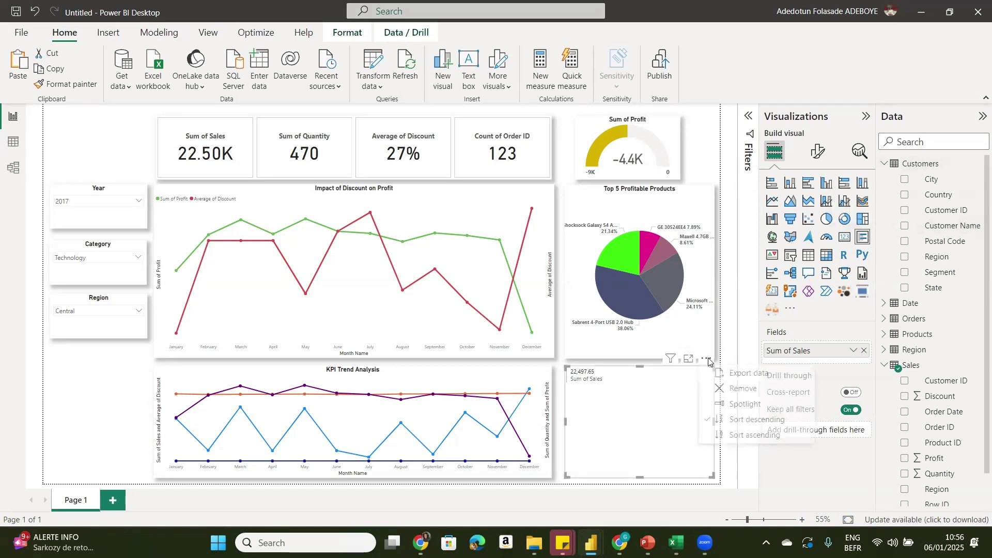
{"action": "left_click", "coordinate": [741, 389]}
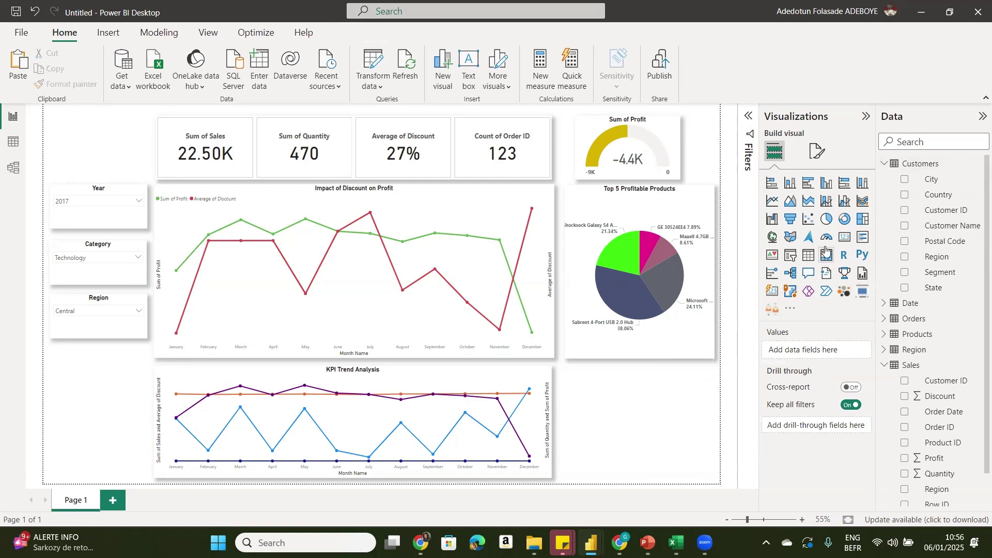
- Add a treemap beside the KPI Trend Analysis chart and widen it to match the Top 5 Profitable Products chart above
{"action": "left_click", "coordinate": [864, 219]}
{"action": "left_click_drag", "start_coordinate": [78, 439], "coordinate": [595, 434]}
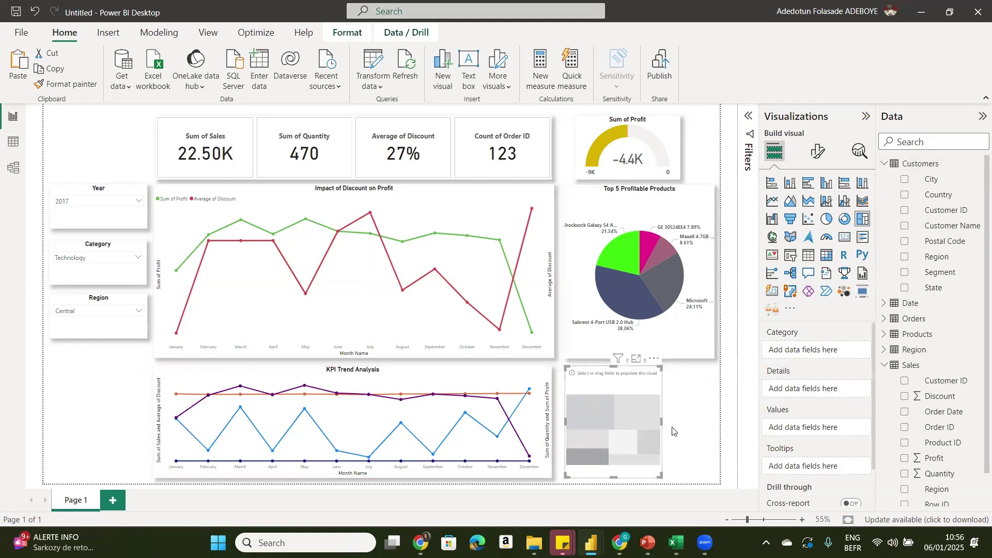
{"action": "left_click_drag", "start_coordinate": [660, 421], "coordinate": [714, 418]}
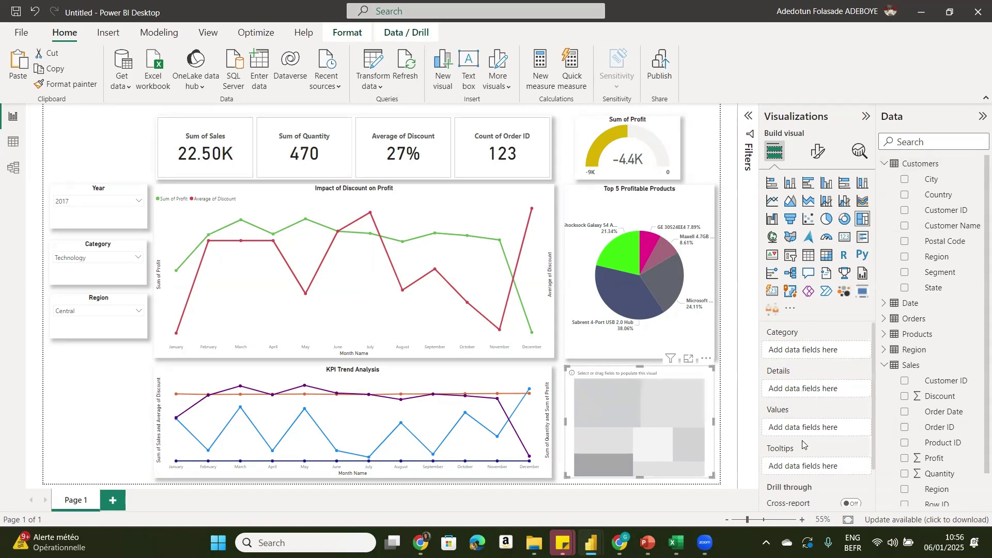
- Populate the treemap with Sales from the Sales table as values and Segment from the Customers table as category
{"action": "scroll", "coordinate": [976, 427], "scroll_direction": "down", "scroll_amount": 2}
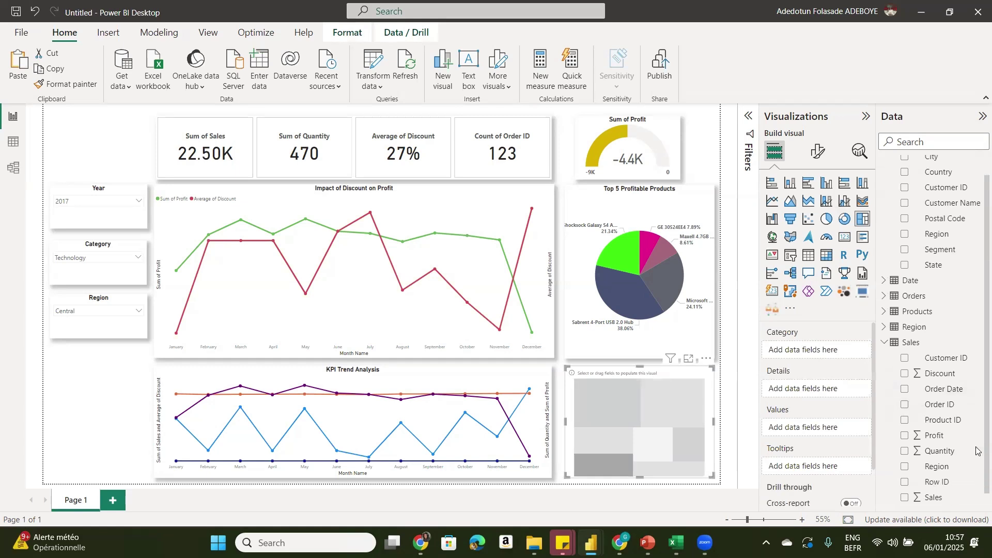
{"action": "left_click_drag", "start_coordinate": [935, 485], "coordinate": [821, 436]}
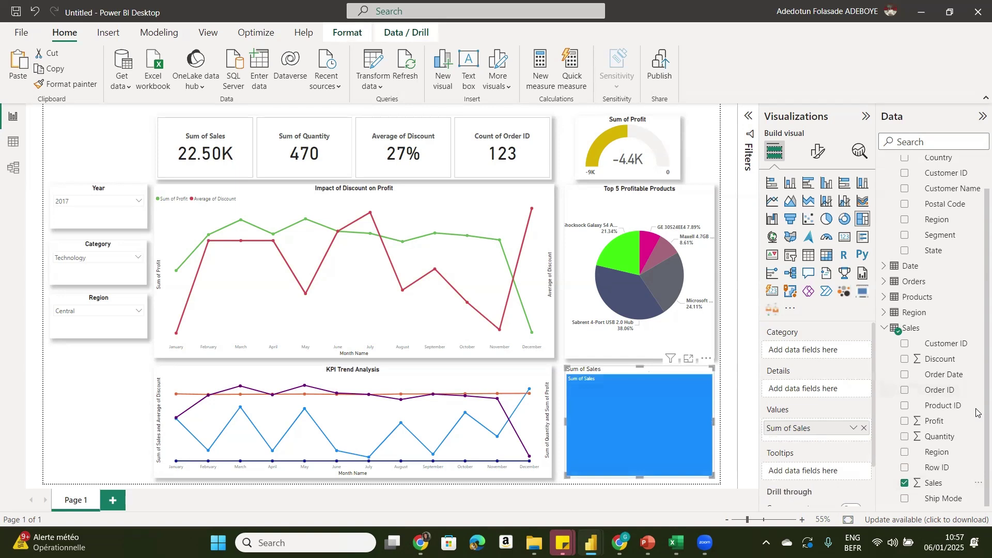
{"action": "scroll", "coordinate": [976, 403], "scroll_direction": "up", "scroll_amount": 2}
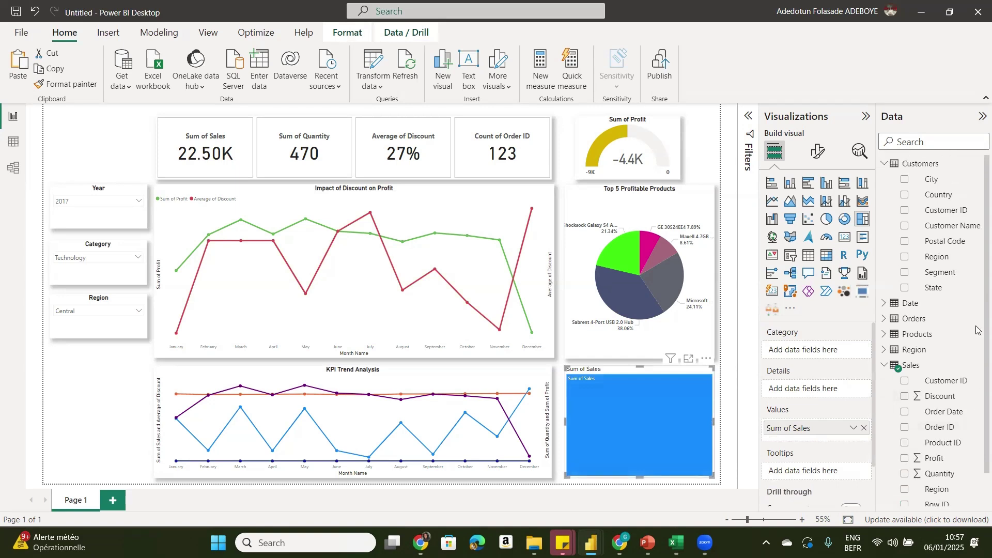
{"action": "left_click", "coordinate": [885, 366]}
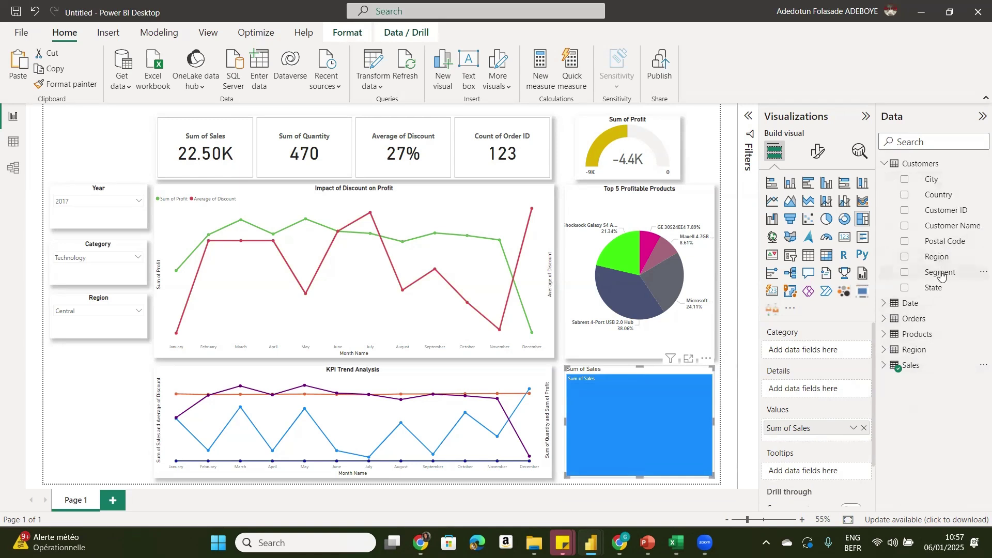
{"action": "left_click_drag", "start_coordinate": [941, 274], "coordinate": [828, 352]}
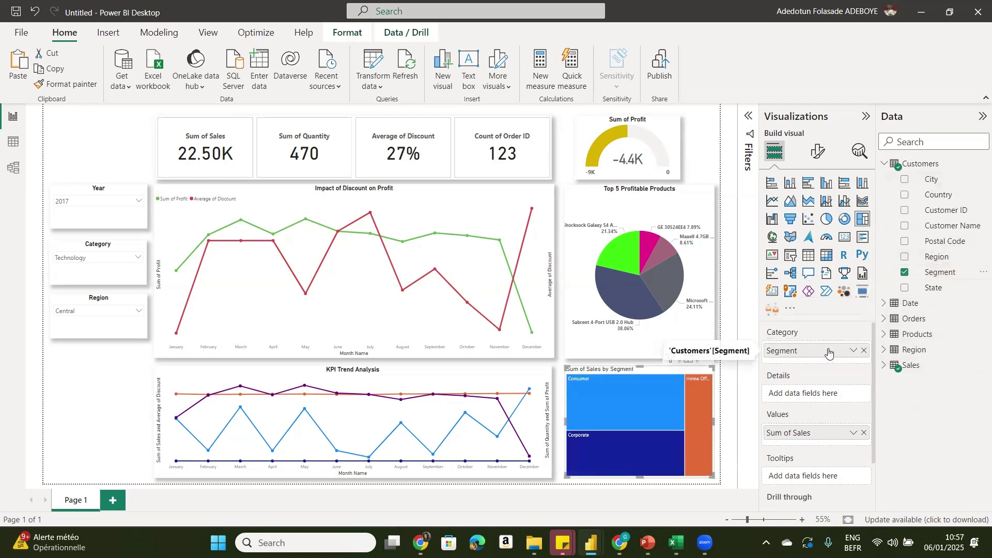
{"action": "mouse_move", "coordinate": [663, 411]}
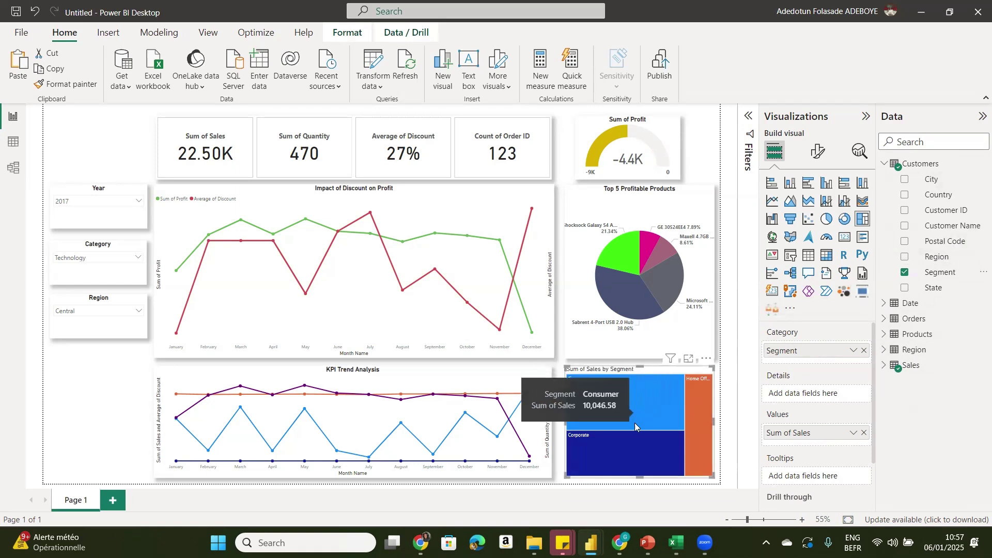
- Turn on the treemap's data labels in bold, size 11, with 0 decimal places
{"action": "left_click", "coordinate": [815, 153]}
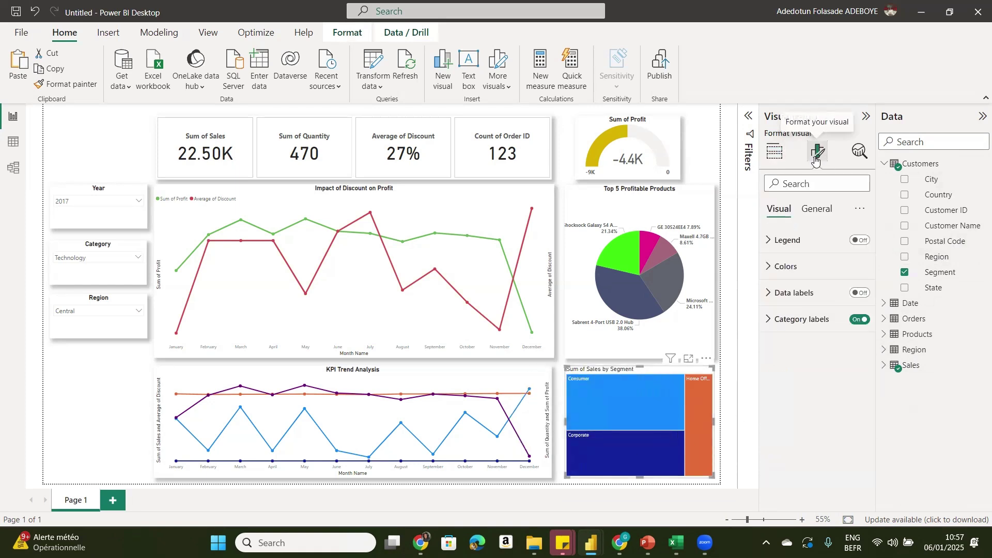
{"action": "left_click", "coordinate": [816, 295]}
{"action": "left_click", "coordinate": [860, 293]}
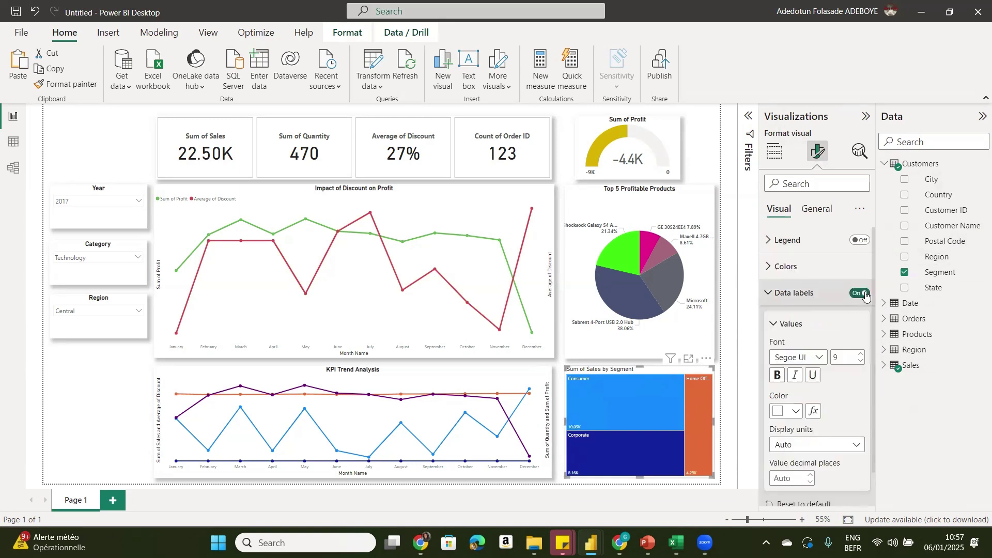
{"action": "left_click_drag", "start_coordinate": [874, 370], "coordinate": [869, 429]}
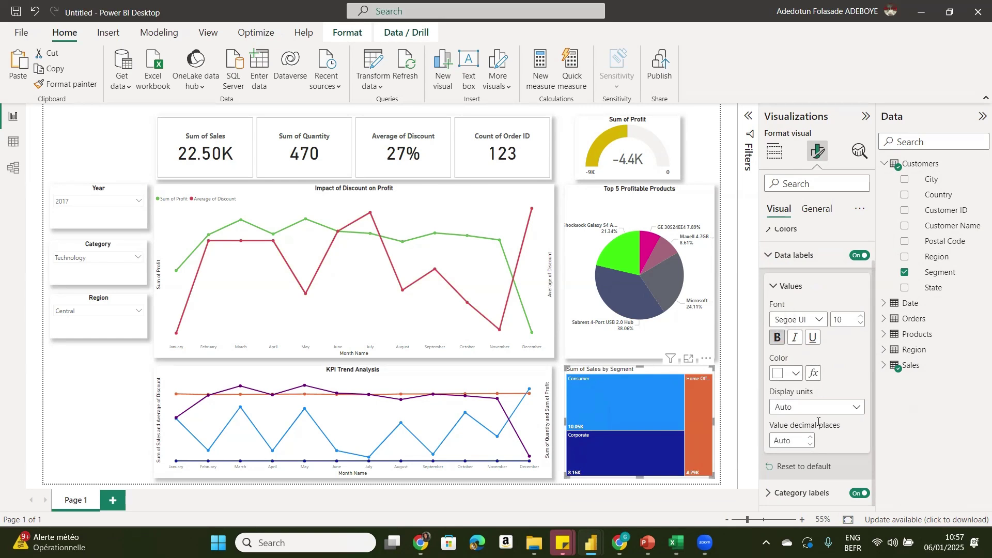
{"action": "left_click", "coordinate": [811, 443]}
- Change the treemap's title to "Sales by Customer Segment"
{"action": "left_click", "coordinate": [821, 208]}
{"action": "left_click", "coordinate": [787, 264]}
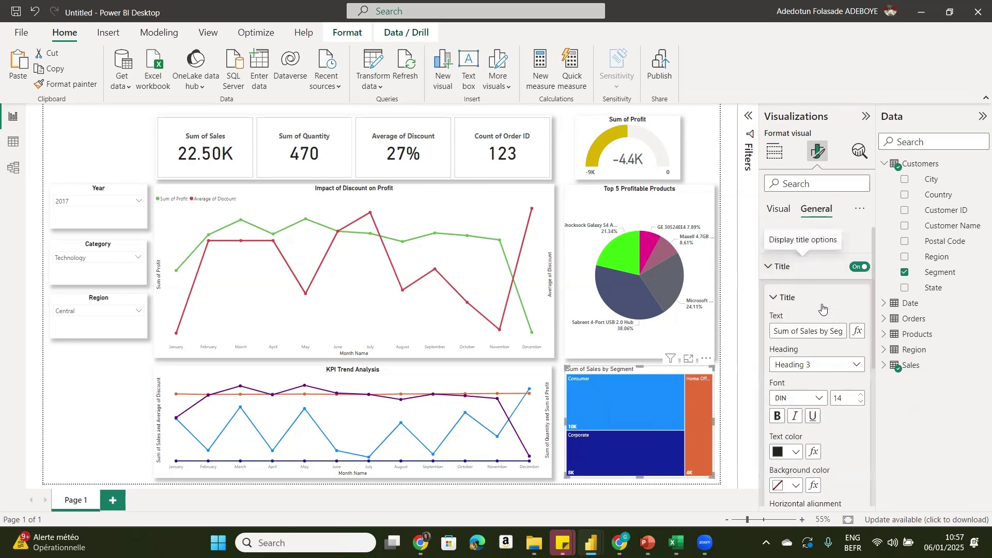
{"action": "left_click", "coordinate": [801, 331]}
{"action": "key", "text": "BackSpace"}
{"action": "key", "text": "BackSpace"}
{"action": "key", "text": "BackSpace"}
{"action": "key", "text": "BackSpace"}
{"action": "key", "text": "BackSpace"}
{"action": "key", "text": "BackSpace"}
{"action": "key", "text": "BackSpace"}
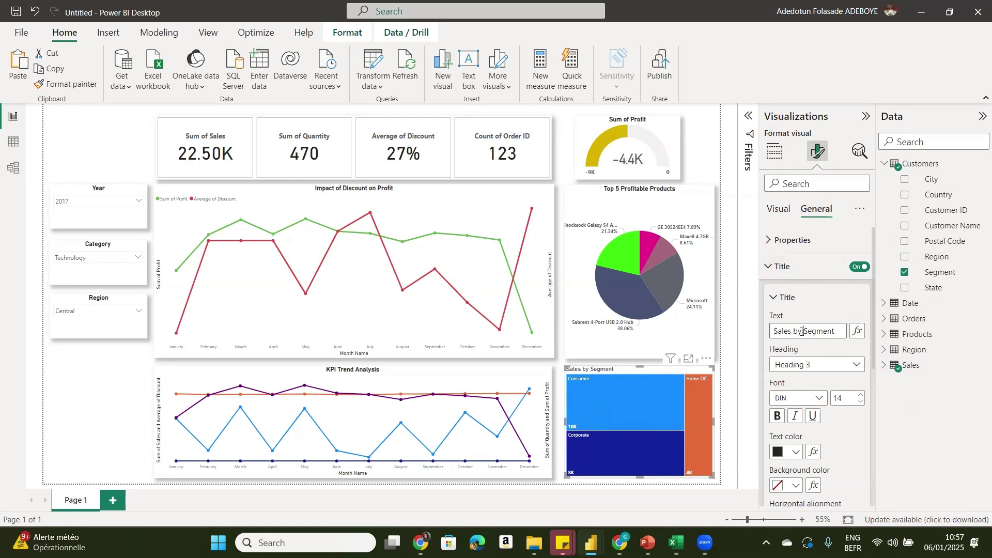
{"action": "left_click", "coordinate": [801, 332]}
{"action": "type", "text": "Cus"}
{"action": "type", "text": "tomer S"}
- Make the treemap's title bold, size 15 and horizontally centred
{"action": "left_click", "coordinate": [777, 417]}
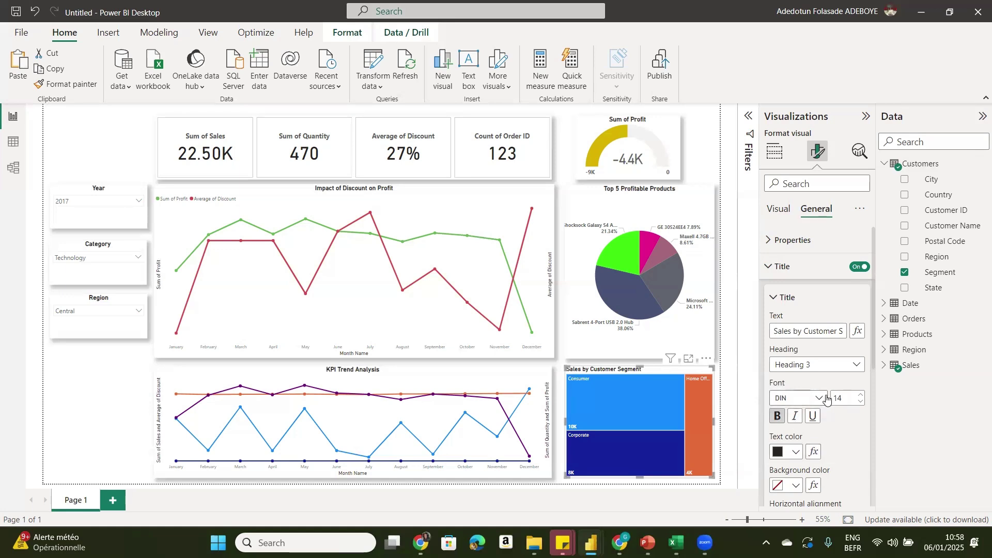
{"action": "left_click", "coordinate": [860, 395]}
{"action": "left_click_drag", "start_coordinate": [874, 357], "coordinate": [869, 429]}
{"action": "left_click", "coordinate": [794, 372]}
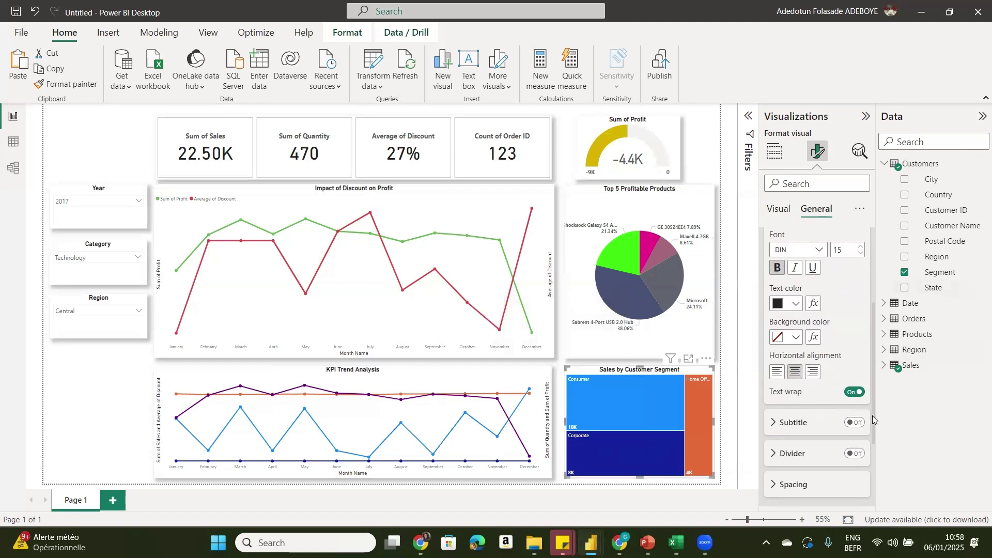
- Turn on the shadow effect for the Sales by Customer Segment treemap
{"action": "scroll", "coordinate": [837, 419], "scroll_direction": "down", "scroll_amount": 5}
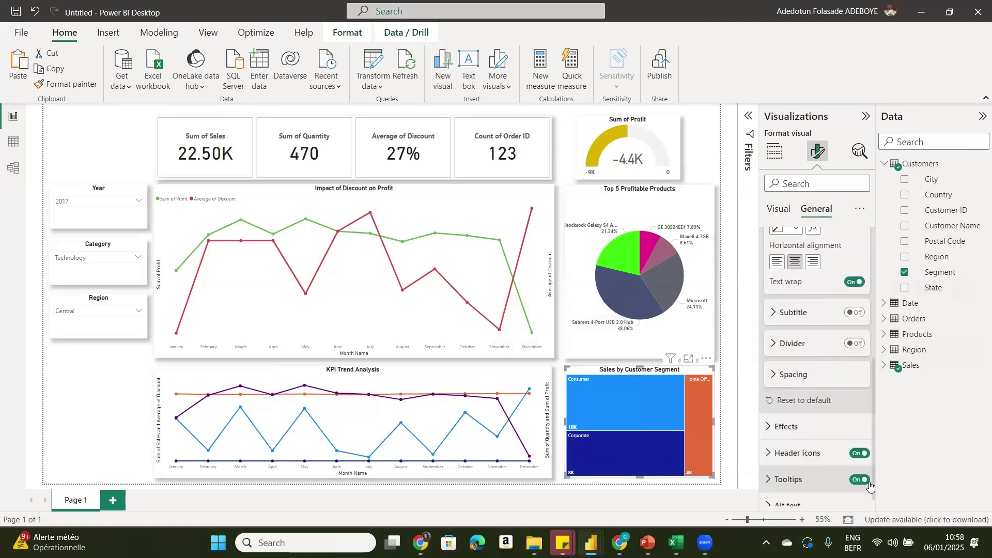
{"action": "left_click", "coordinate": [809, 419]}
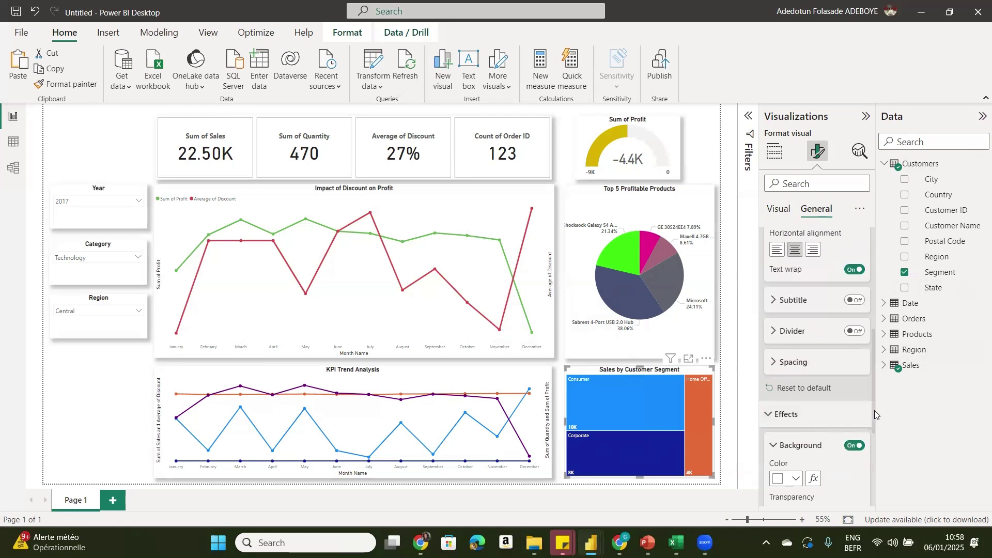
{"action": "scroll", "coordinate": [869, 461], "scroll_direction": "down", "scroll_amount": 6}
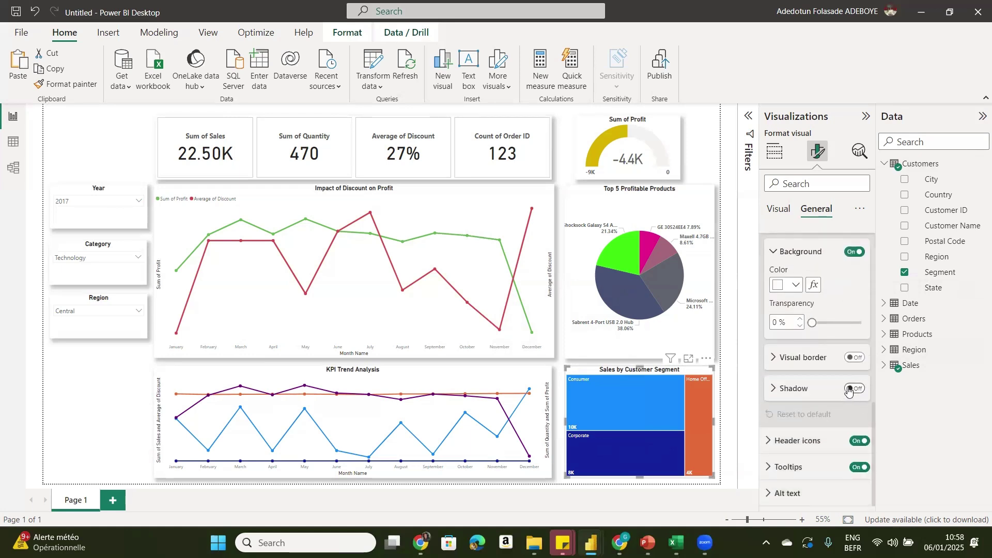
{"action": "left_click", "coordinate": [852, 389]}
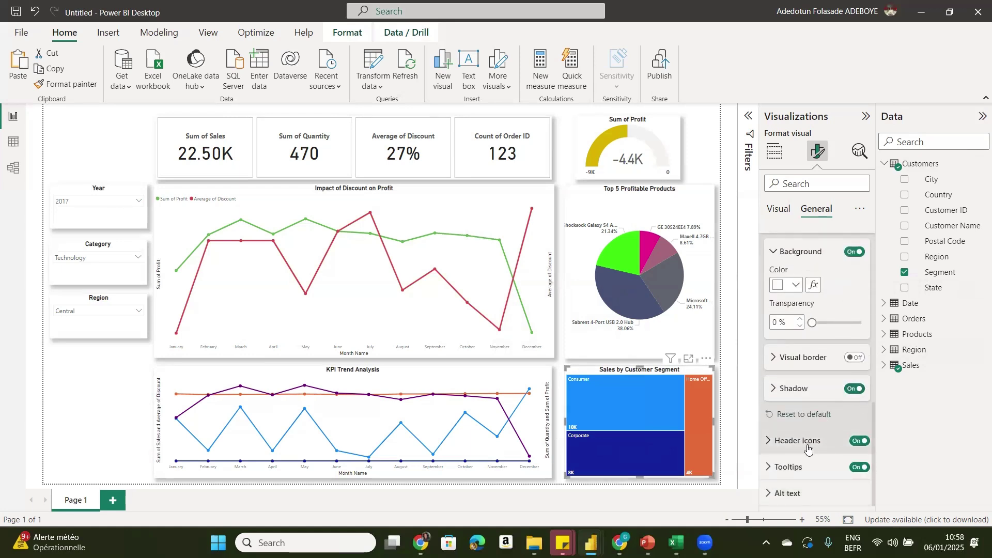
{"action": "left_click", "coordinate": [773, 442]}
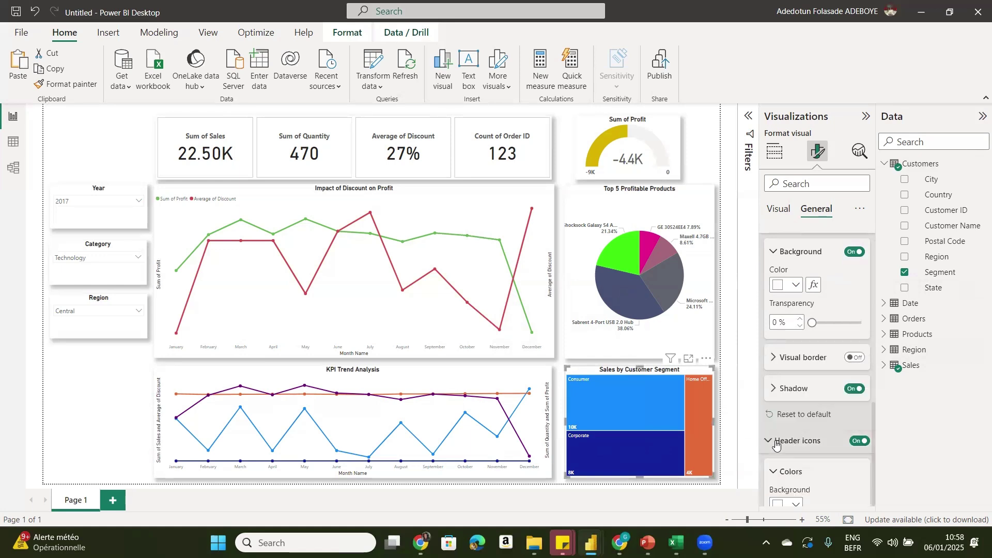
{"action": "scroll", "coordinate": [867, 459], "scroll_direction": "down", "scroll_amount": 4}
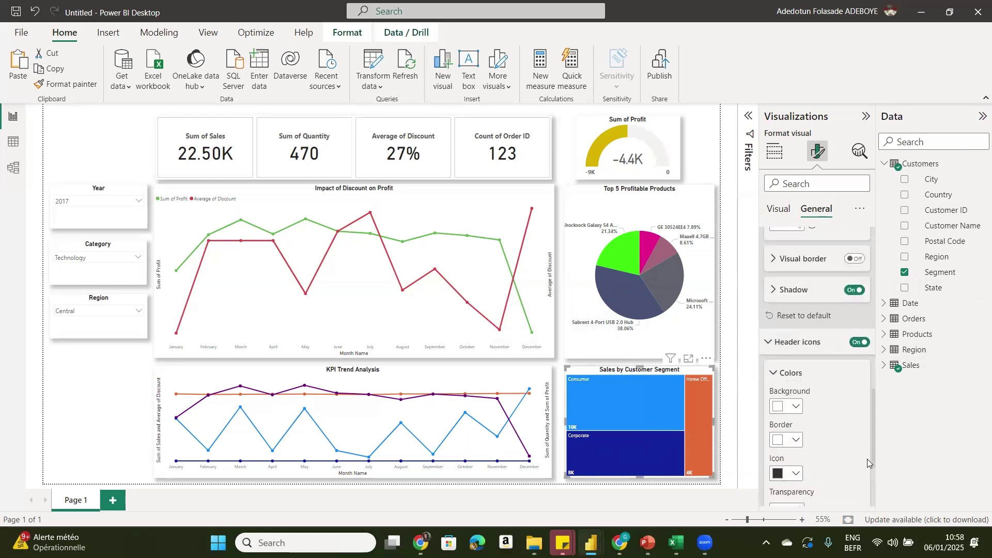
{"action": "left_click_drag", "start_coordinate": [867, 483], "coordinate": [869, 287]}
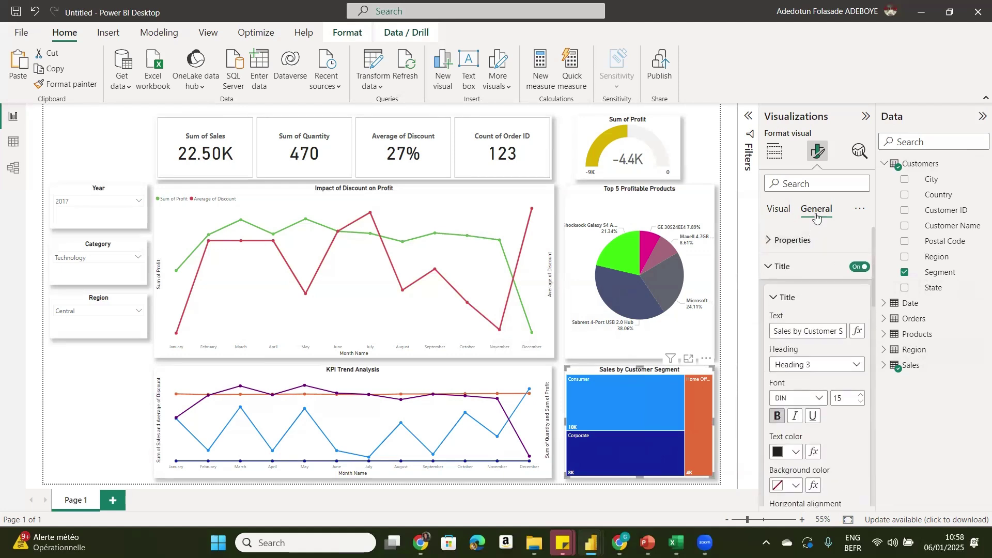
- Format the treemap's category labels in bold at size 12 and deselect the treemap
{"action": "left_click", "coordinate": [780, 209]}
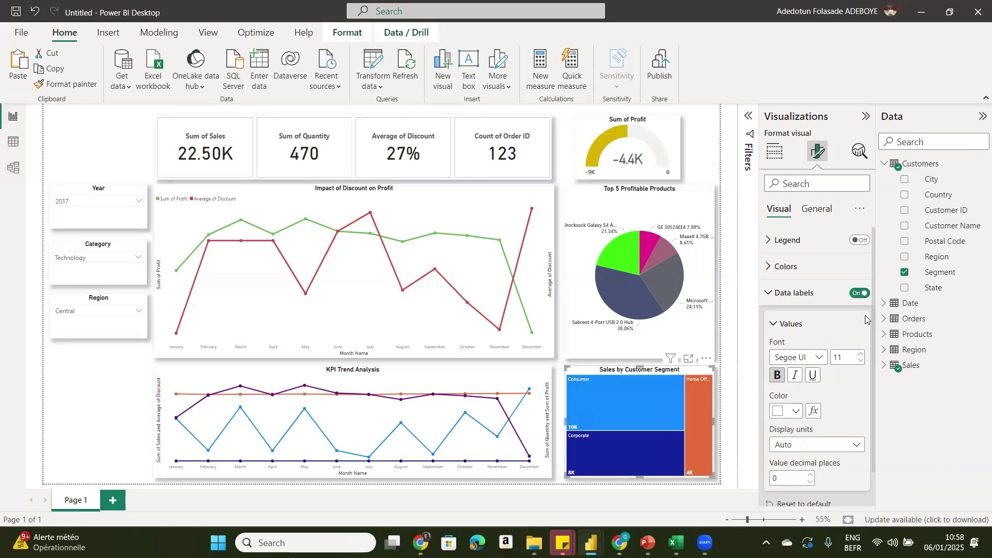
{"action": "left_click_drag", "start_coordinate": [871, 301], "coordinate": [871, 342]}
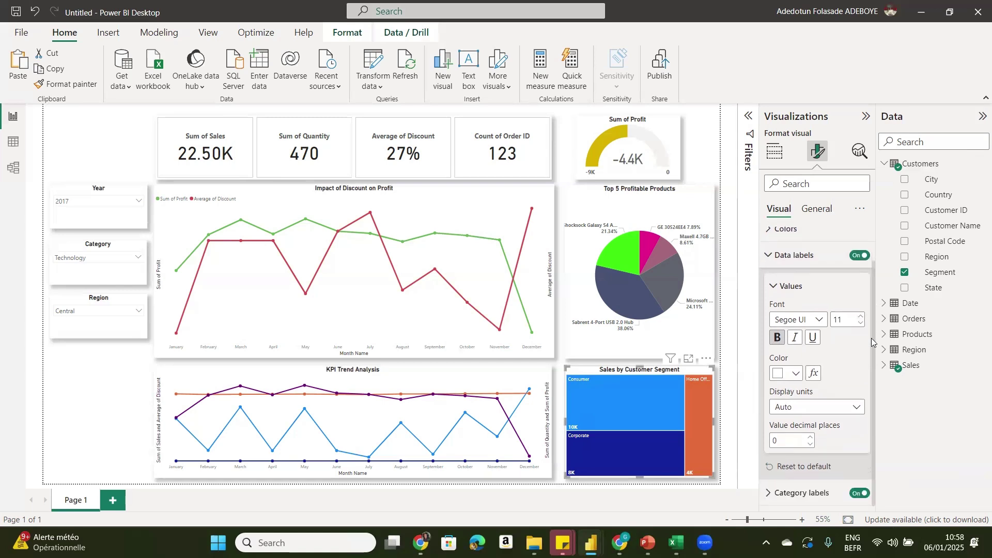
{"action": "left_click", "coordinate": [822, 491]}
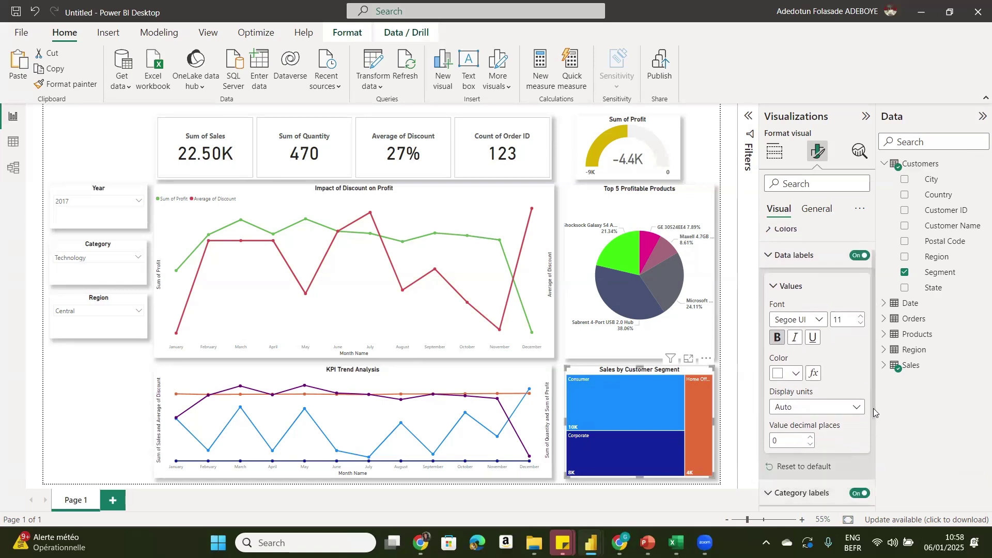
{"action": "left_click_drag", "start_coordinate": [873, 408], "coordinate": [873, 501]}
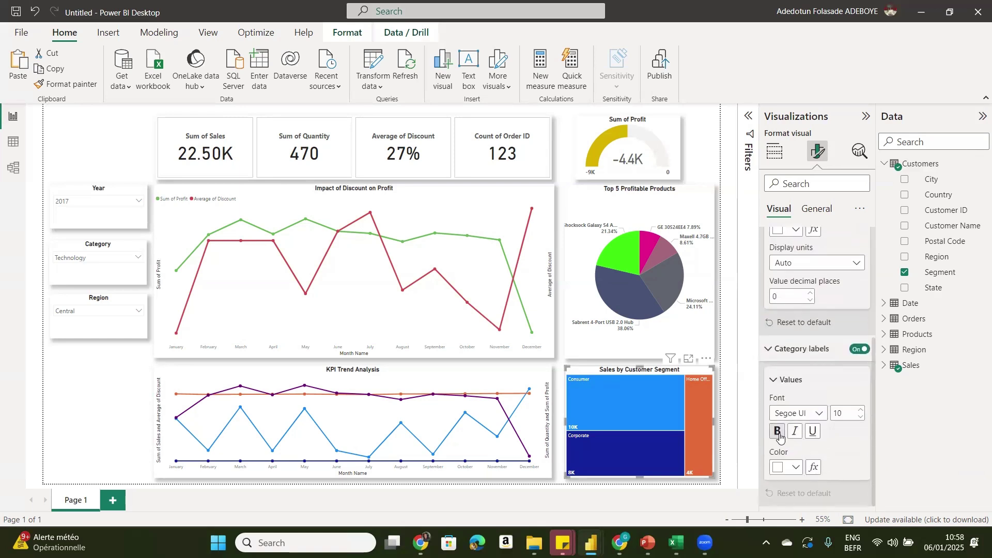
{"action": "left_click", "coordinate": [778, 432]}
{"action": "left_click", "coordinate": [860, 411]}
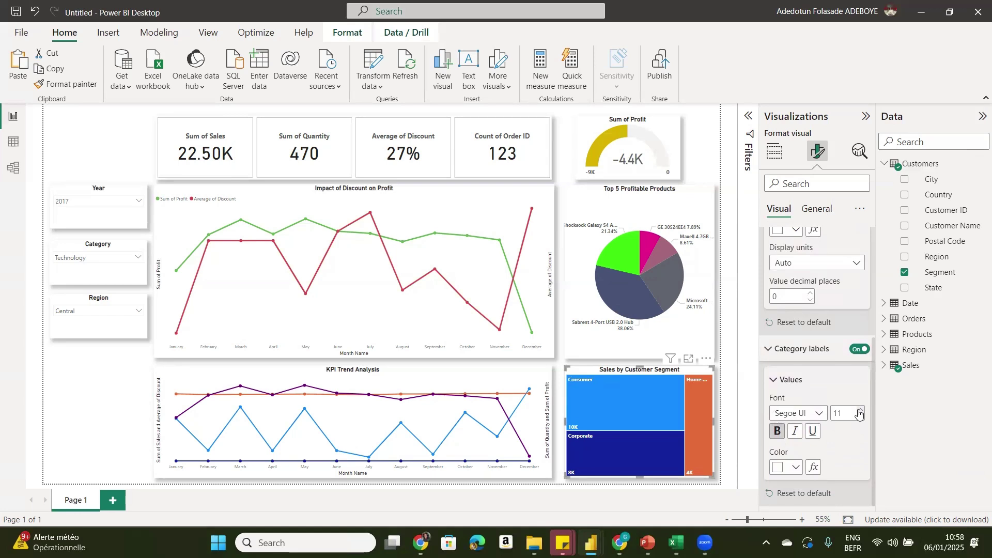
{"action": "left_click", "coordinate": [860, 411]}
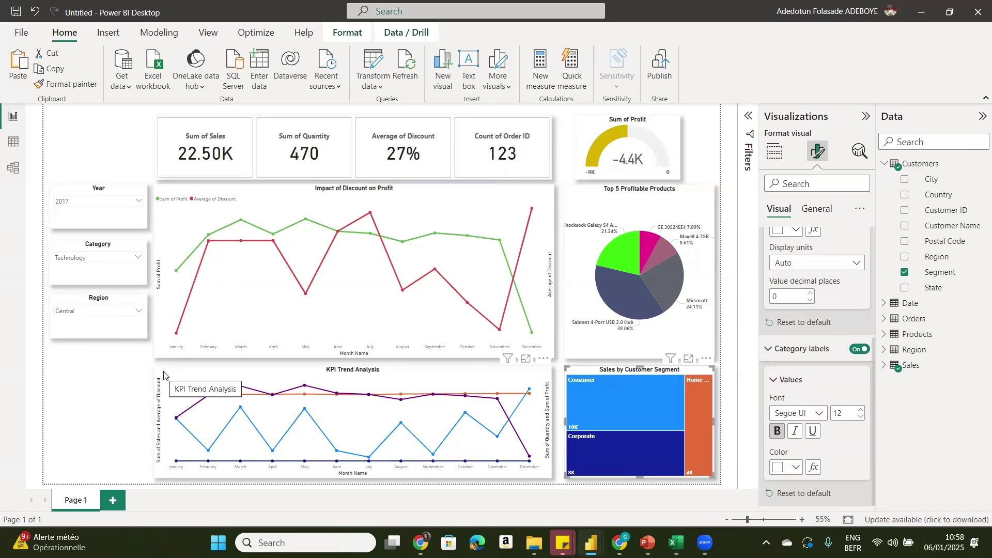
{"action": "left_click", "coordinate": [85, 391]}
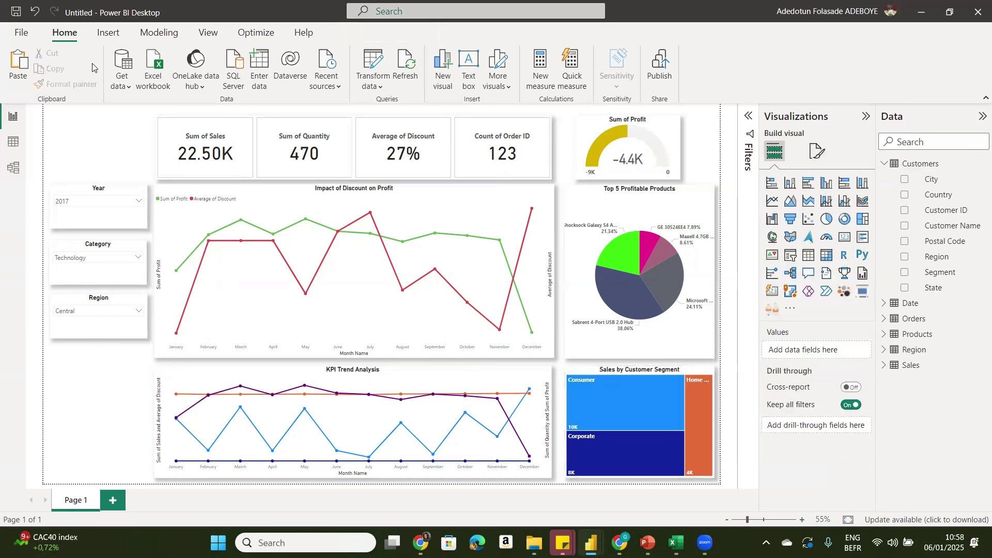
- Insert the image "grande analytics transparent logo.png" from the Downloads folder and move it to the report's upper corner over the Year slicer
{"action": "left_click", "coordinate": [102, 33]}
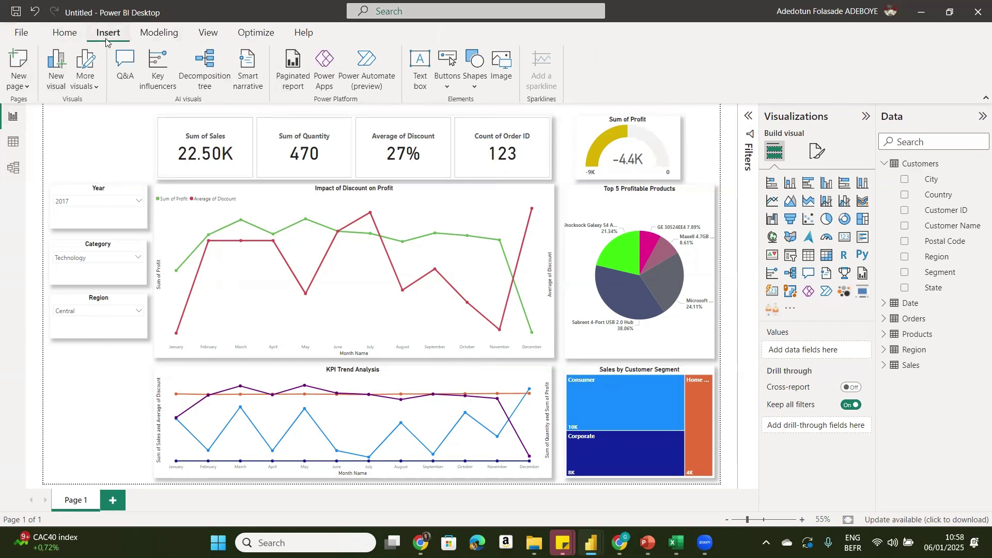
{"action": "left_click", "coordinate": [503, 67]}
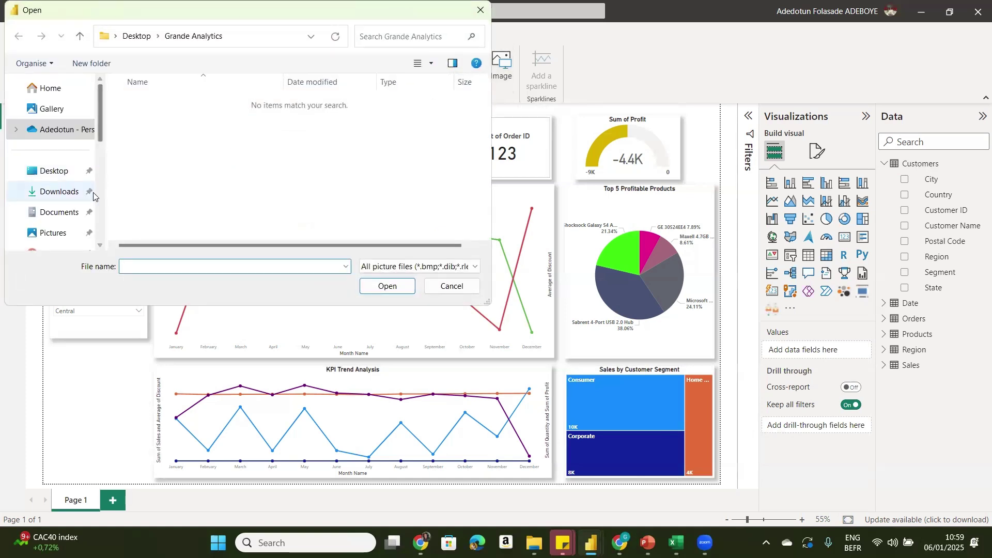
{"action": "left_click", "coordinate": [61, 190]}
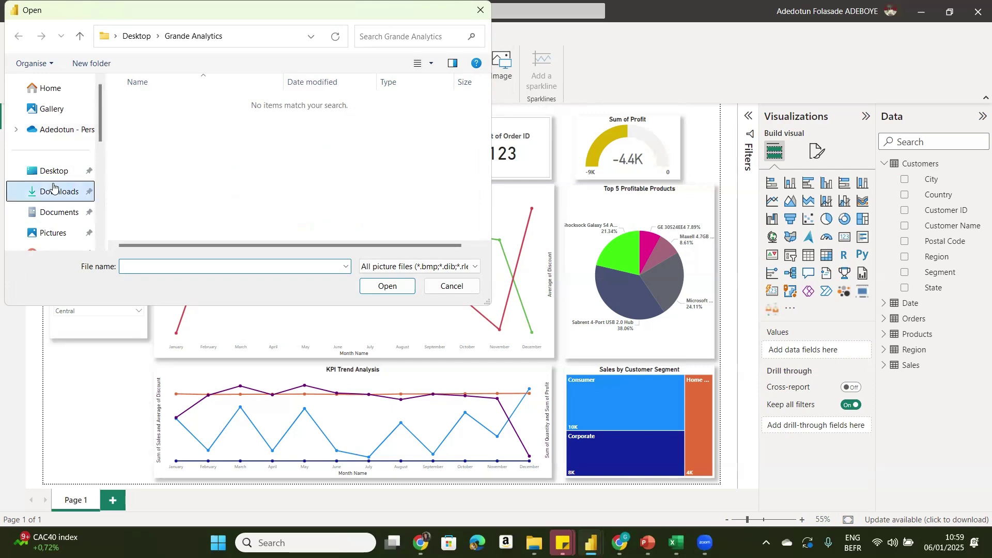
{"action": "left_click", "coordinate": [191, 268]}
{"action": "type", "text": "gra"}
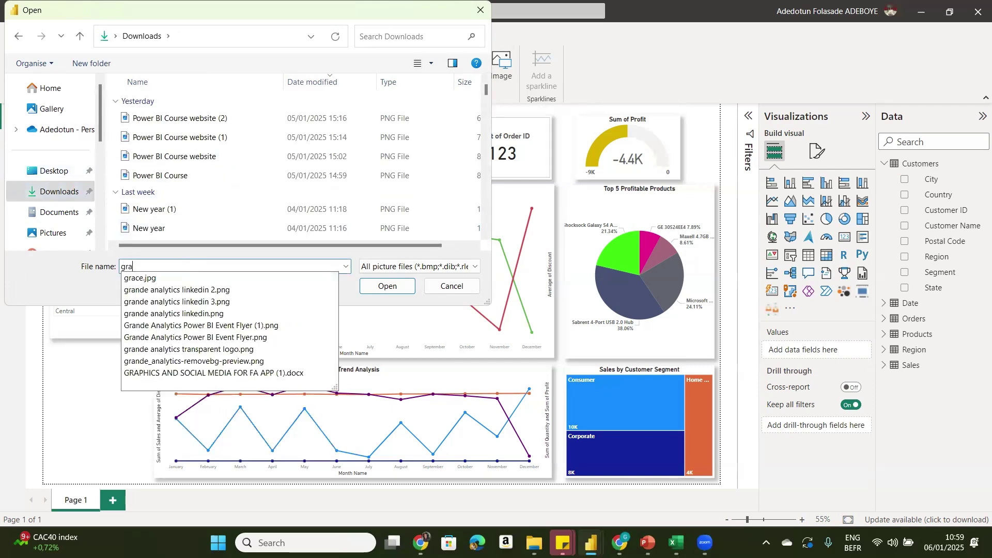
{"action": "left_click", "coordinate": [185, 349]}
{"action": "left_click", "coordinate": [387, 286]}
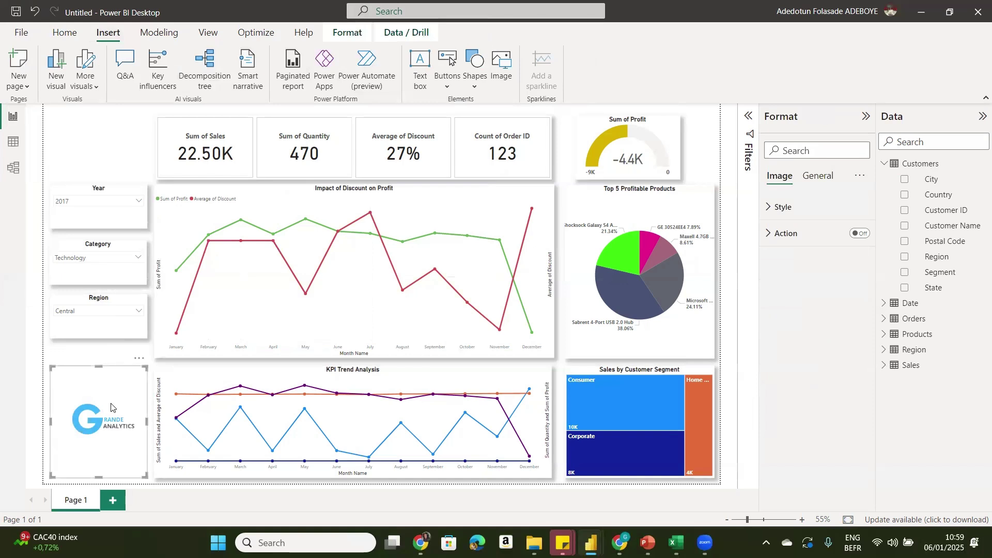
{"action": "left_click_drag", "start_coordinate": [103, 398], "coordinate": [102, 176]}
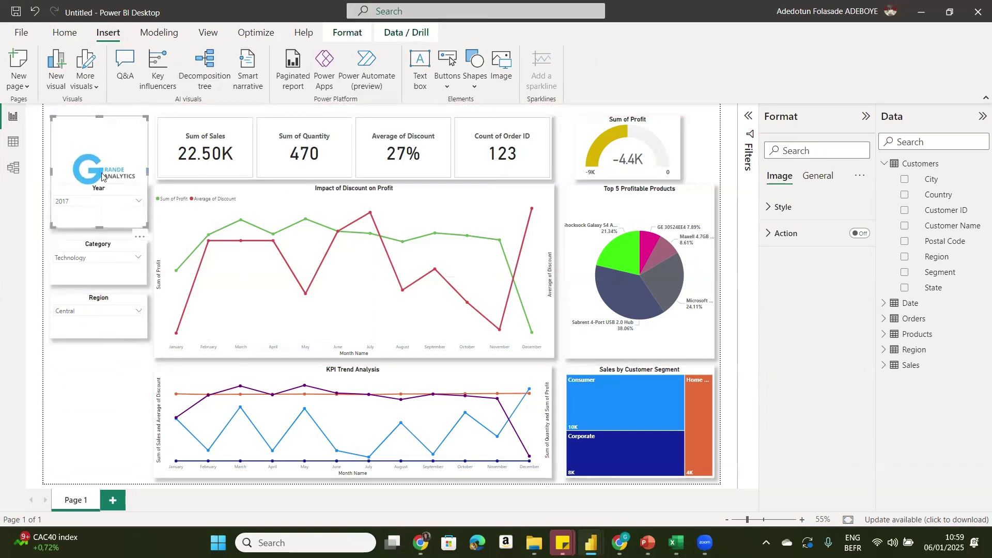
- Shorten the logo image to fit above the Year slicer, and turn on its shadow and background effects
{"action": "left_click_drag", "start_coordinate": [98, 226], "coordinate": [100, 178]}
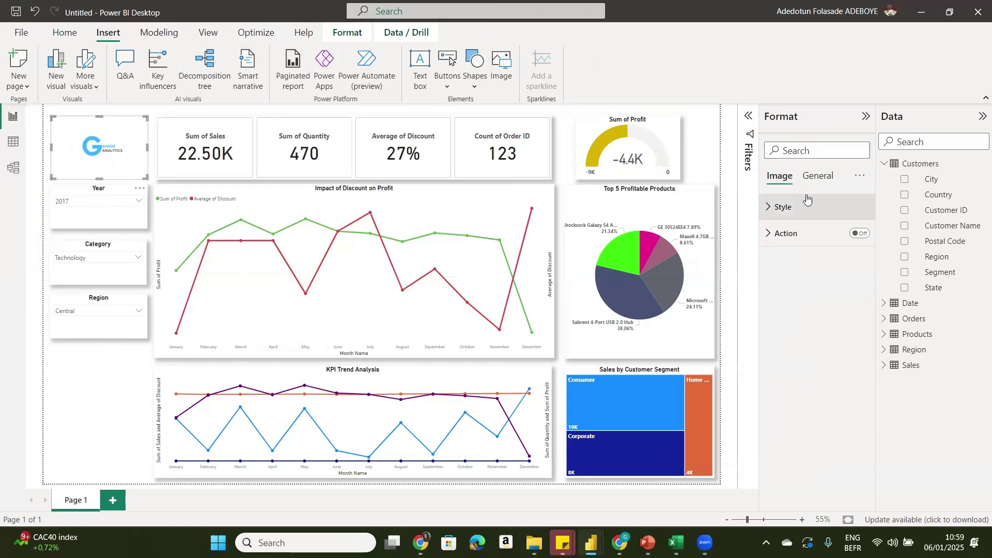
{"action": "left_click", "coordinate": [806, 209]}
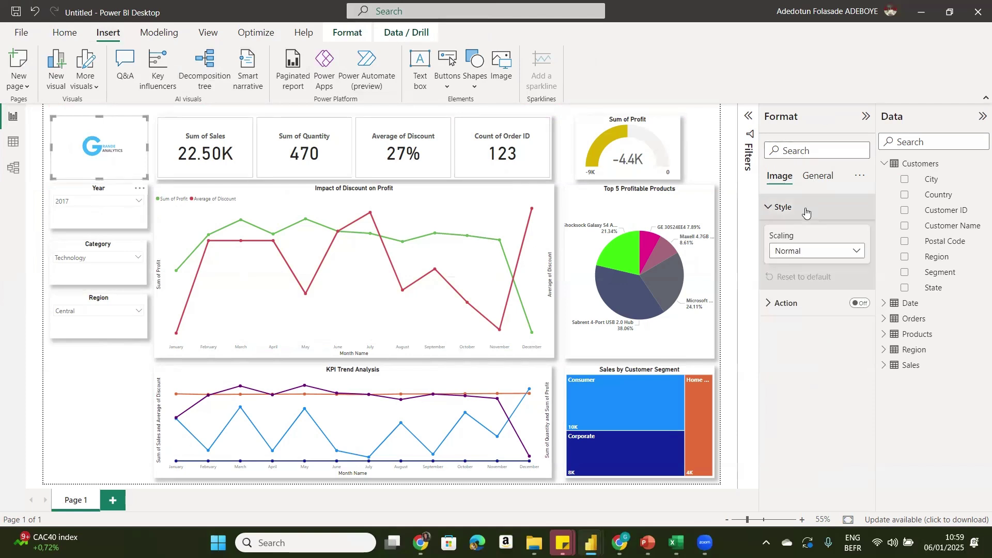
{"action": "left_click", "coordinate": [818, 177]}
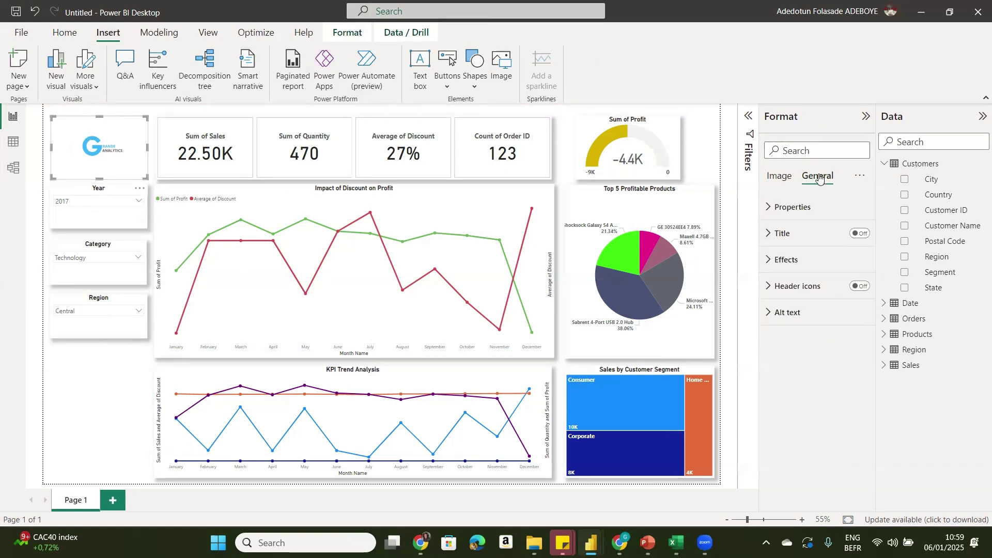
{"action": "left_click", "coordinate": [803, 262]}
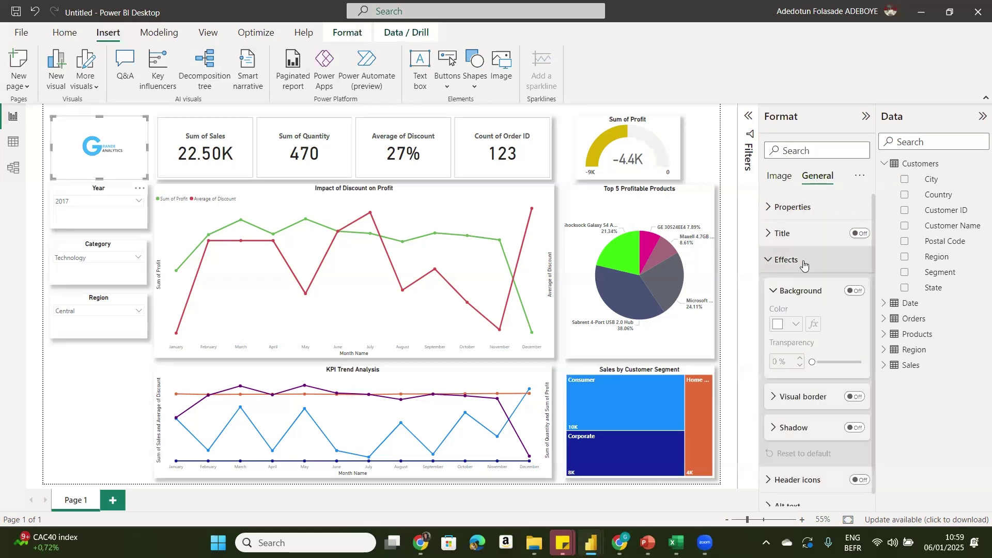
{"action": "left_click", "coordinate": [854, 427]}
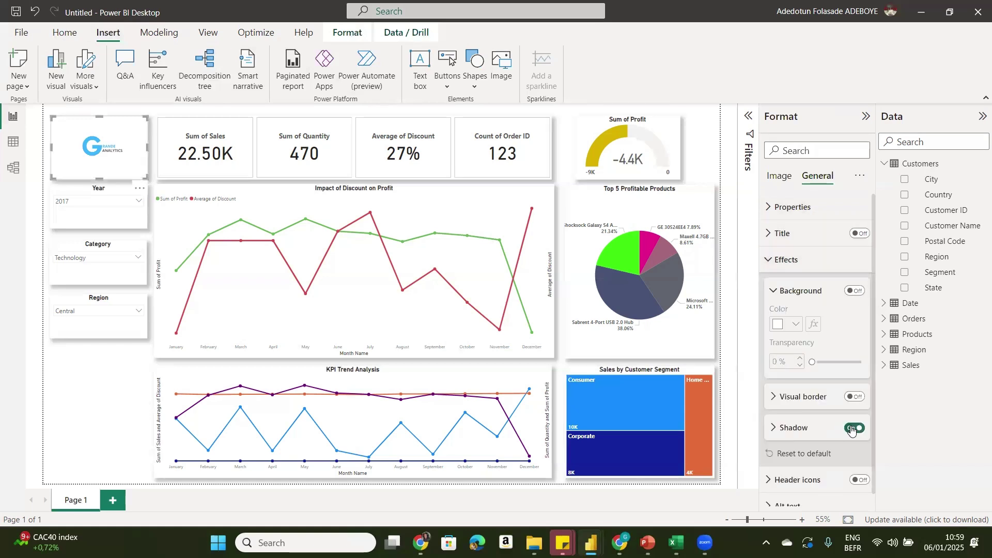
{"action": "left_click", "coordinate": [854, 292]}
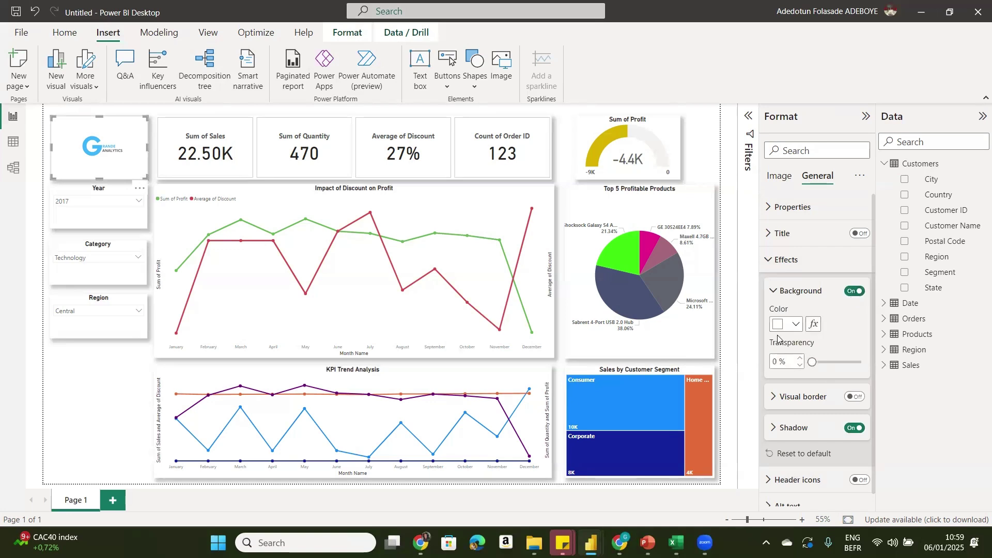
{"action": "left_click", "coordinate": [104, 385]}
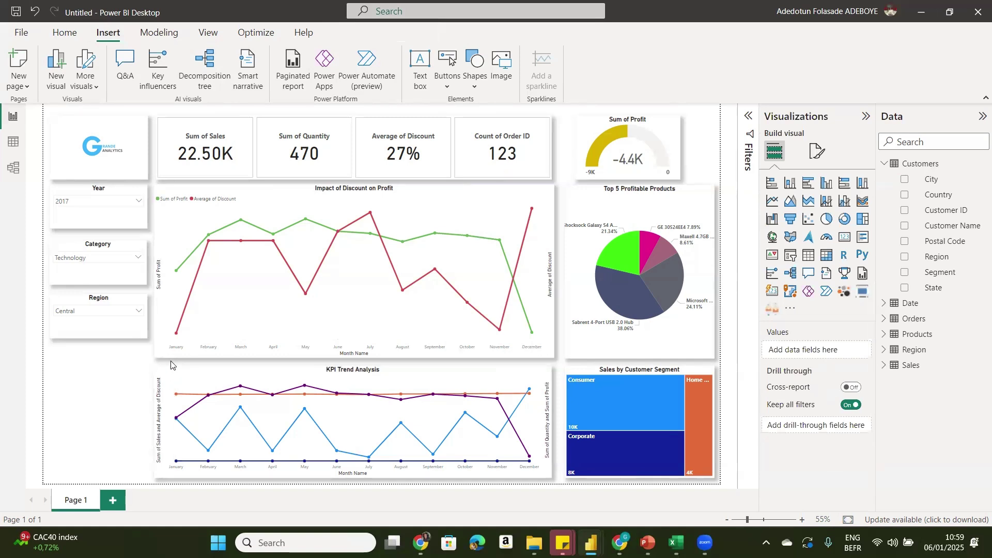
- Widen the KPI Trend Analysis chart beneath the slicers so that it reaches the page margin
{"action": "left_click", "coordinate": [158, 385]}
{"action": "left_click_drag", "start_coordinate": [155, 415], "coordinate": [51, 411]}
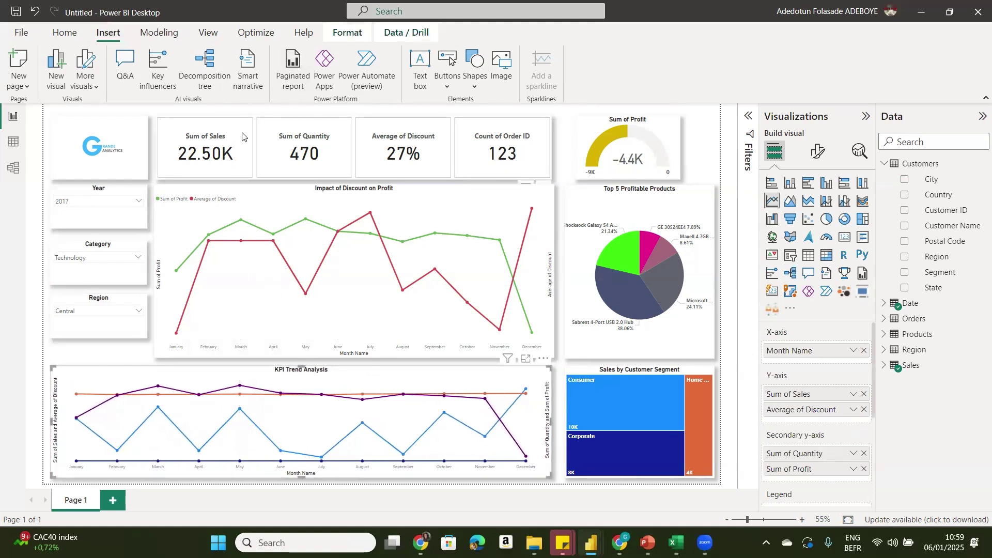
- Move the KPI cards, logo and profit gauge up to the page's upper edge, with the gauge at the outer margin and the cards widened toward it
{"action": "left_click_drag", "start_coordinate": [253, 124], "coordinate": [250, 123]}
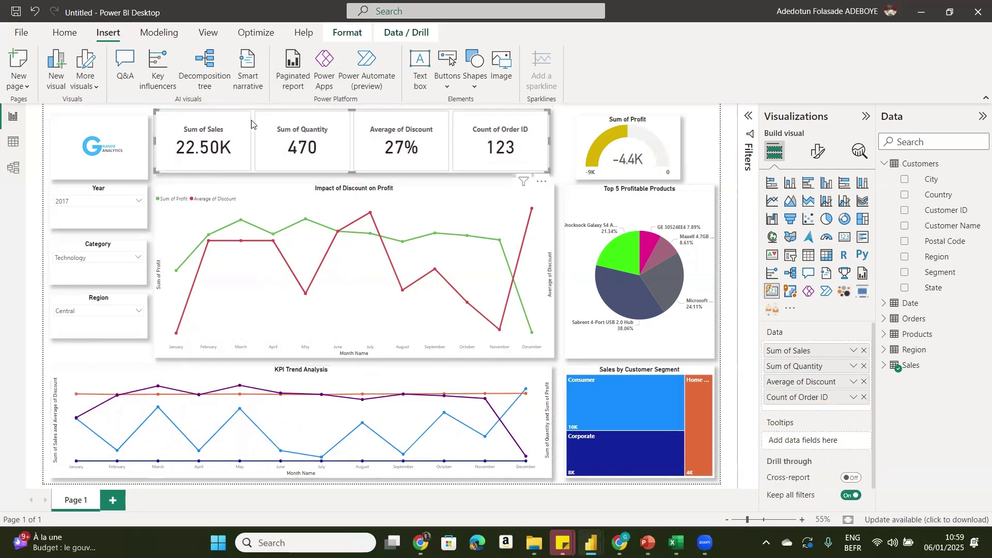
{"action": "left_click", "coordinate": [130, 123]}
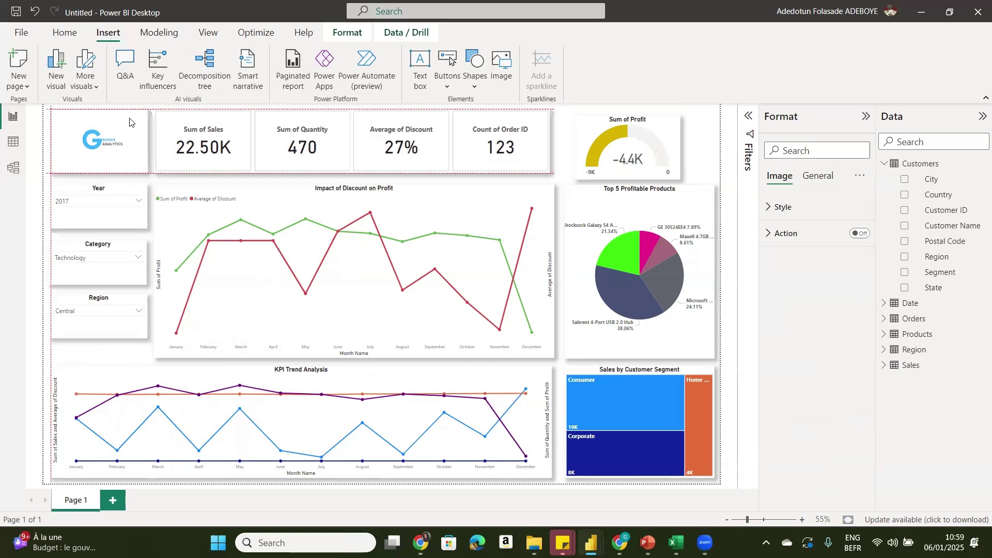
{"action": "left_click_drag", "start_coordinate": [634, 133], "coordinate": [668, 124]}
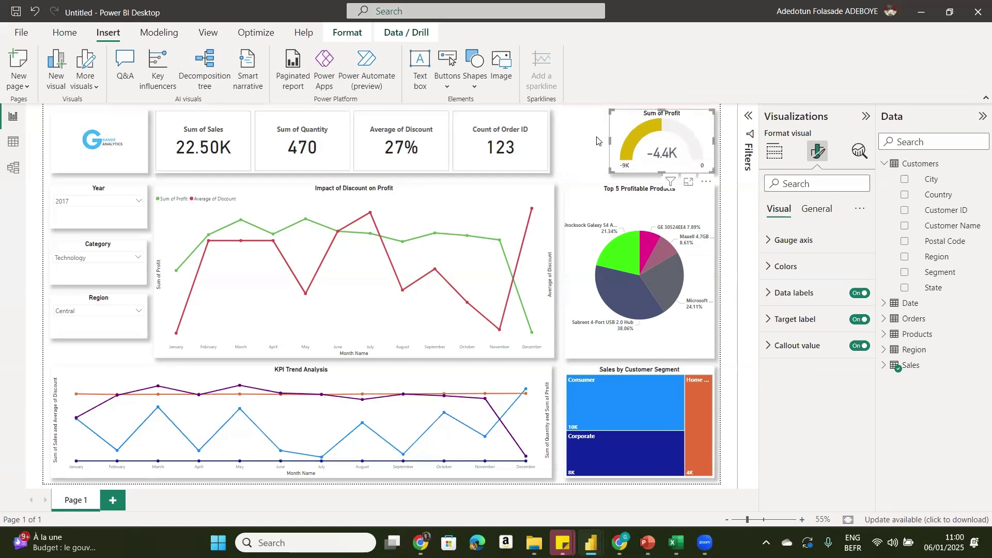
{"action": "left_click", "coordinate": [530, 150]}
{"action": "left_click_drag", "start_coordinate": [549, 140], "coordinate": [603, 143]}
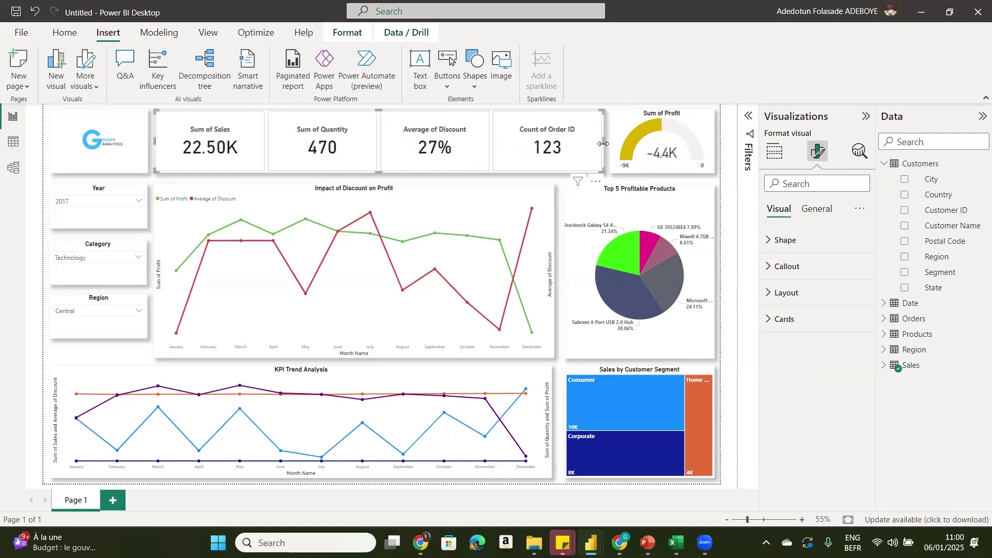
- Filter the report to 2016 with the Year slicer and close its list
{"action": "left_click", "coordinate": [126, 204]}
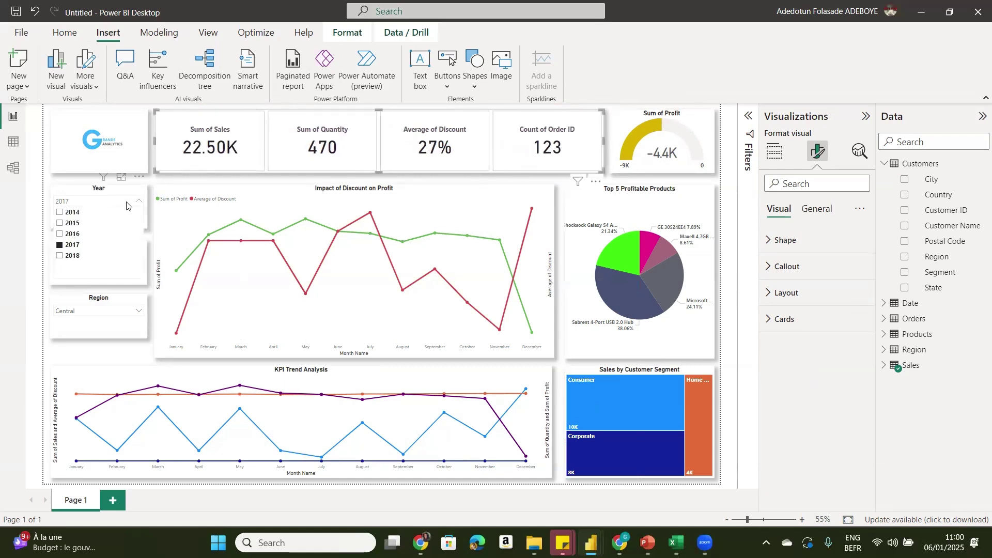
{"action": "left_click", "coordinate": [60, 235]}
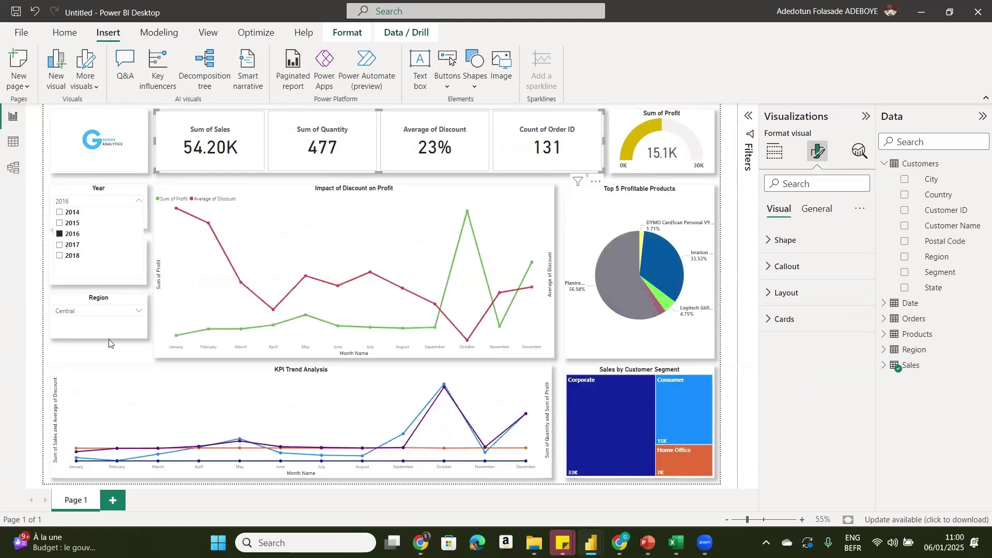
{"action": "left_click", "coordinate": [79, 356]}
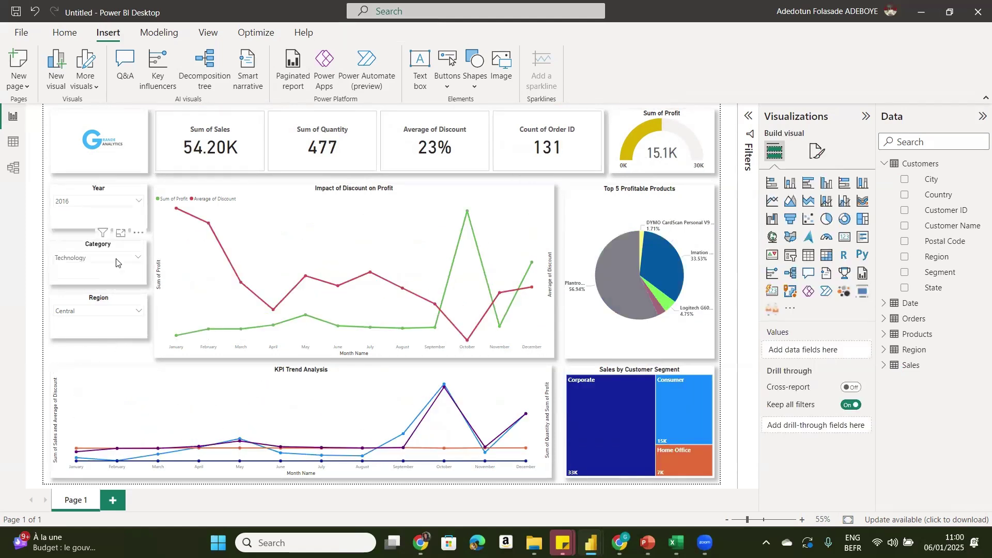
- Extend the Impact of Discount on Profit chart and the Top 5 Profitable Products pie chart upward, also widening the pie chart toward the line chart
{"action": "left_click", "coordinate": [297, 194]}
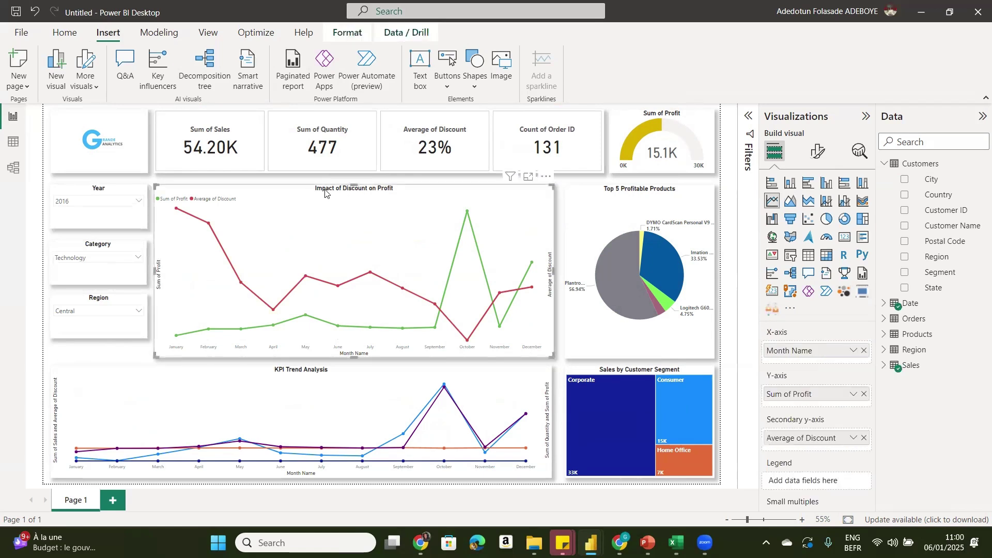
{"action": "left_click_drag", "start_coordinate": [353, 182], "coordinate": [354, 179]}
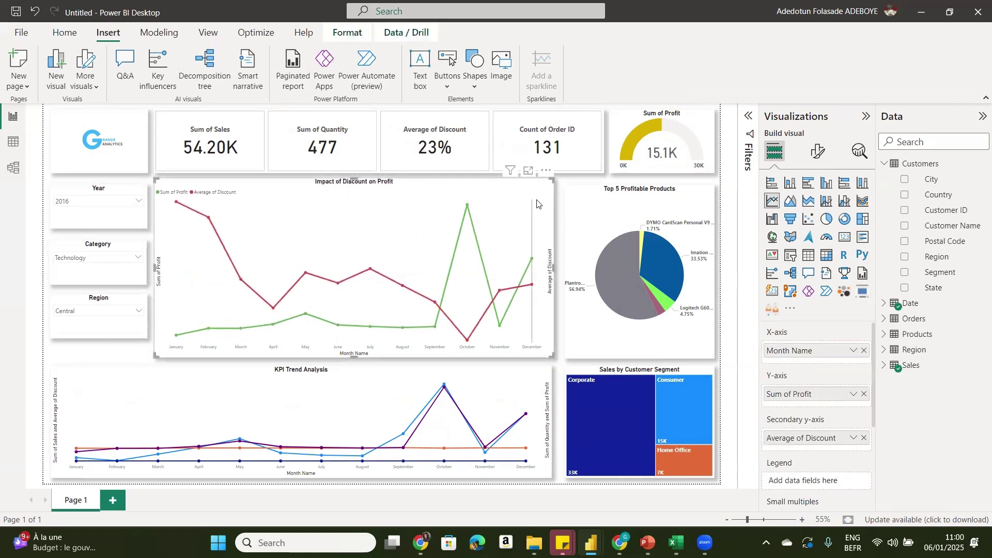
{"action": "left_click", "coordinate": [575, 262]}
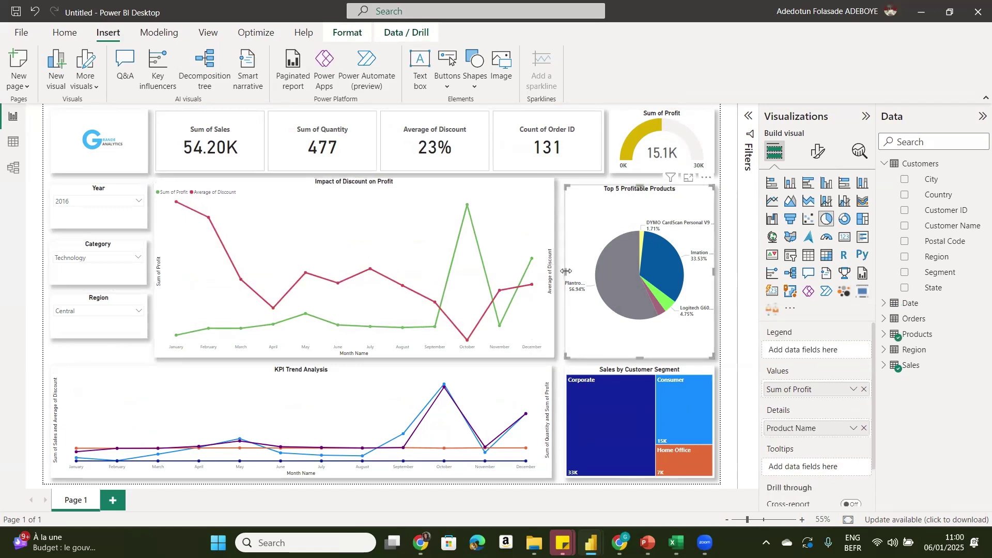
{"action": "left_click_drag", "start_coordinate": [567, 271], "coordinate": [560, 278]}
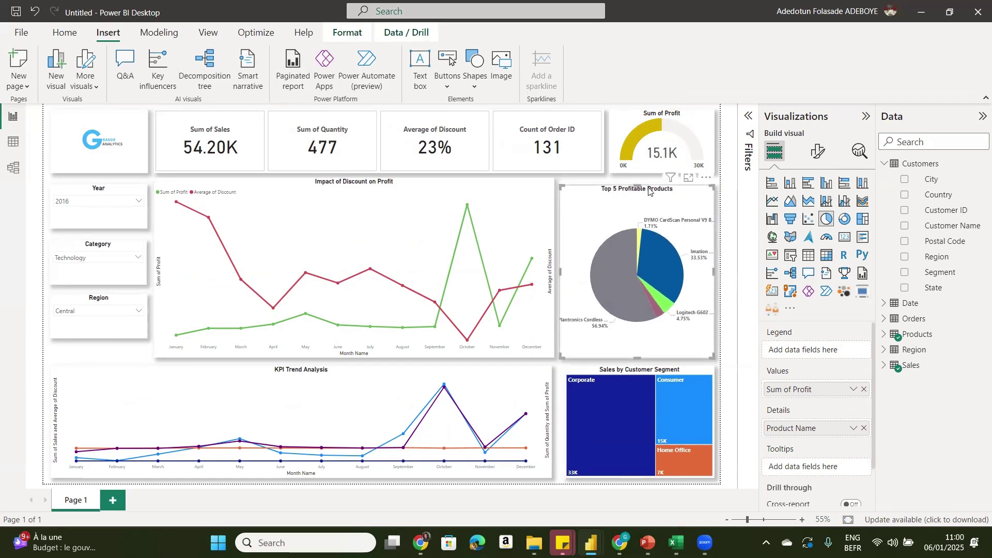
{"action": "left_click_drag", "start_coordinate": [638, 187], "coordinate": [639, 180]}
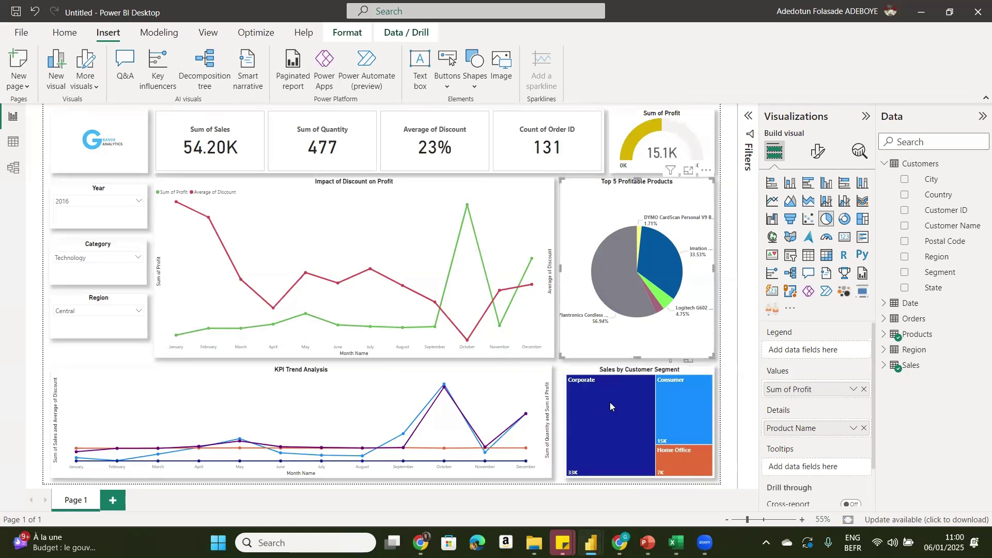
- Widen the Sales by Customer Segment treemap to align with the pie chart's inner edge
{"action": "left_click", "coordinate": [582, 372]}
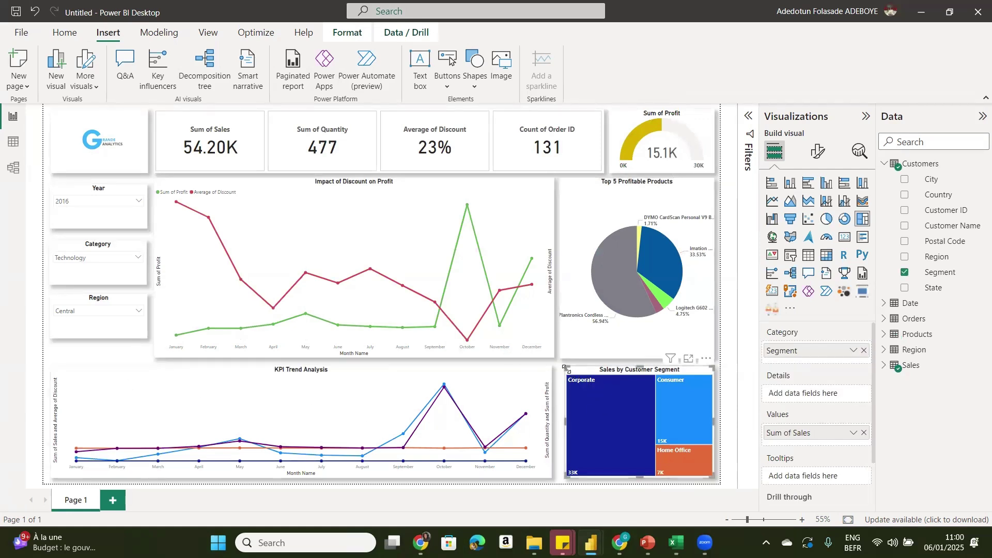
{"action": "left_click_drag", "start_coordinate": [566, 369], "coordinate": [561, 367]}
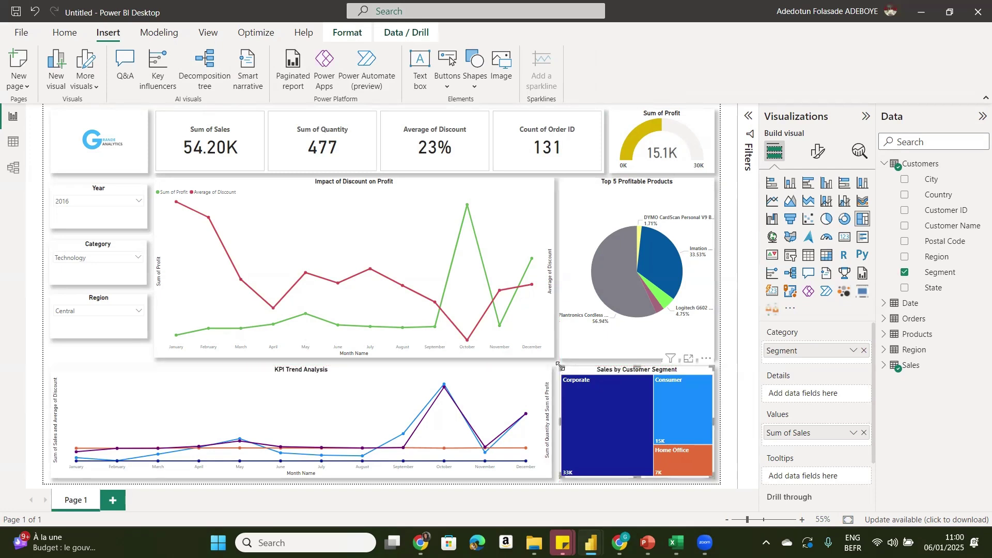
- Raise the lower edges of the Impact of Discount on Profit chart and the Top 5 Profitable Products pie chart to the same level
{"action": "left_click", "coordinate": [373, 356]}
{"action": "left_click_drag", "start_coordinate": [354, 354], "coordinate": [353, 346]}
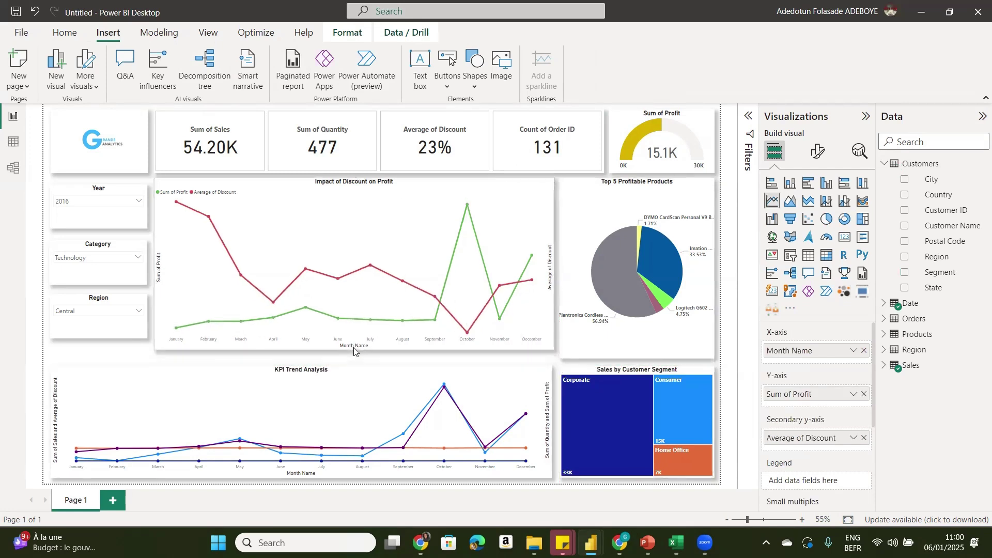
{"action": "left_click", "coordinate": [638, 354]}
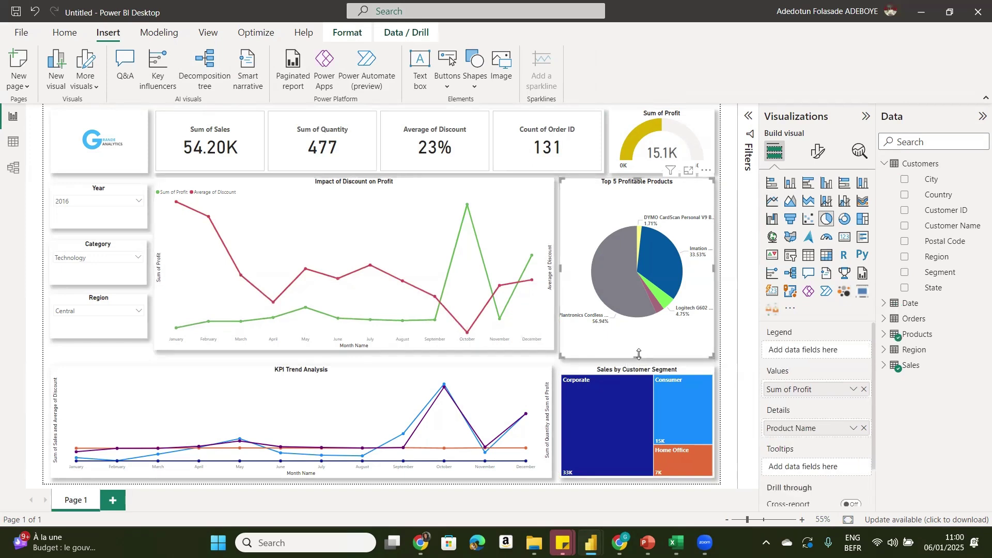
{"action": "left_click_drag", "start_coordinate": [638, 354], "coordinate": [638, 348]}
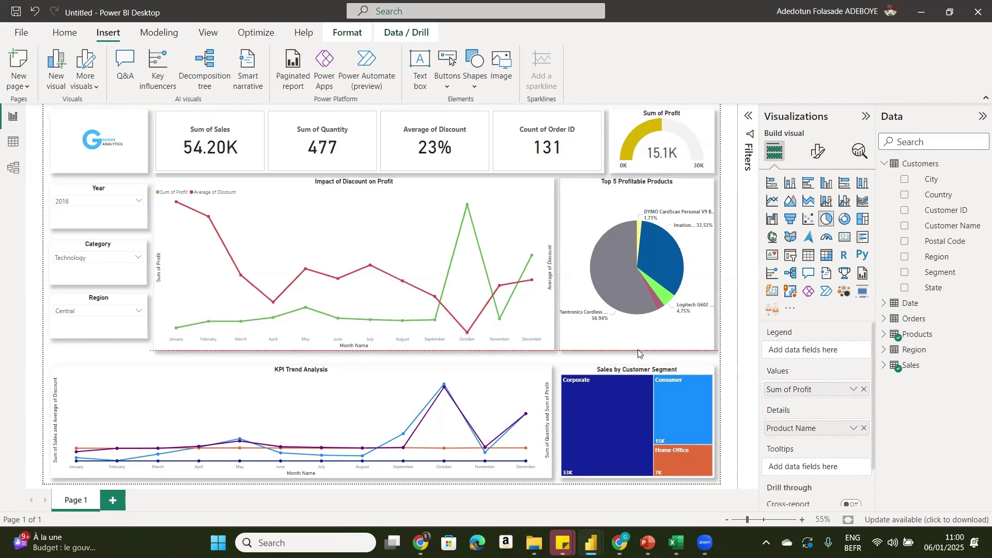
- Extend the Sales by Customer Segment treemap and the KPI Trend Analysis chart upward to close the gap below the visuals above
{"action": "left_click", "coordinate": [619, 376]}
{"action": "left_click_drag", "start_coordinate": [638, 365], "coordinate": [639, 354]}
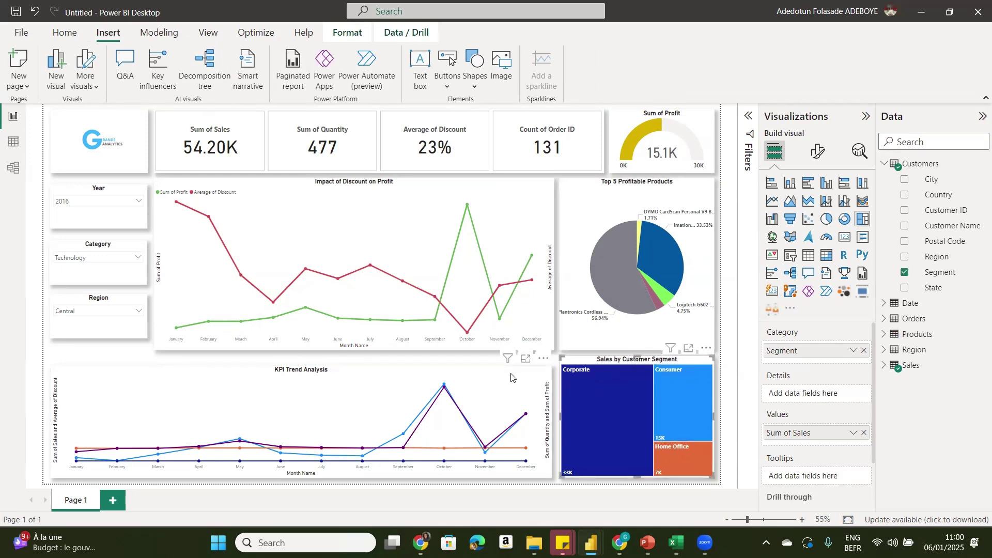
{"action": "left_click", "coordinate": [410, 381]}
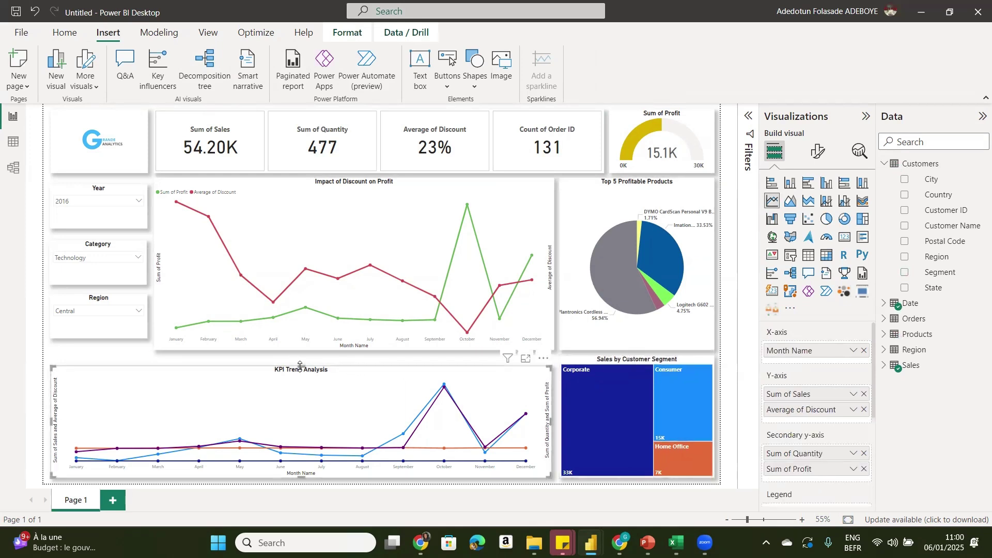
{"action": "left_click_drag", "start_coordinate": [300, 366], "coordinate": [300, 356]}
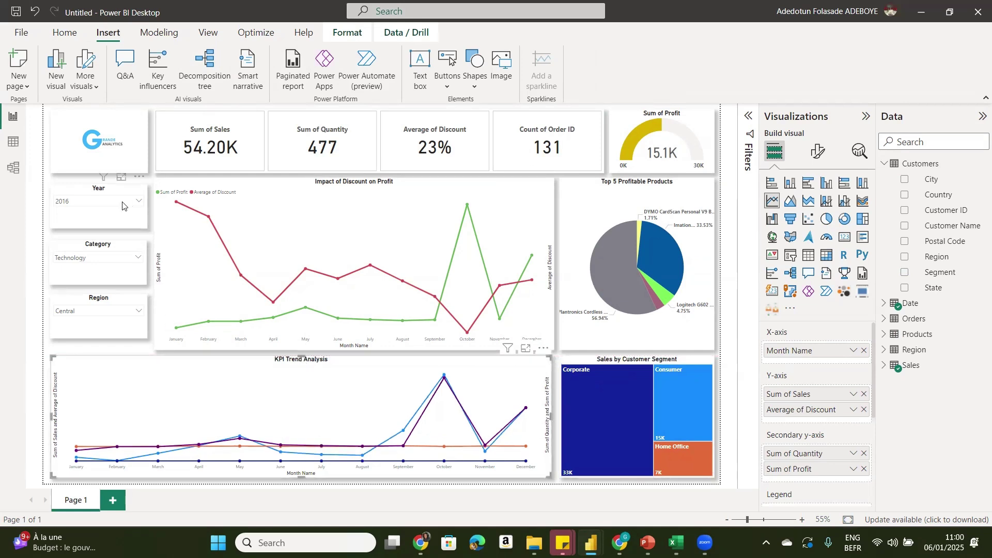
- Narrow the Year, Category and Region slicers slightly to the same width
{"action": "left_click", "coordinate": [140, 224]}
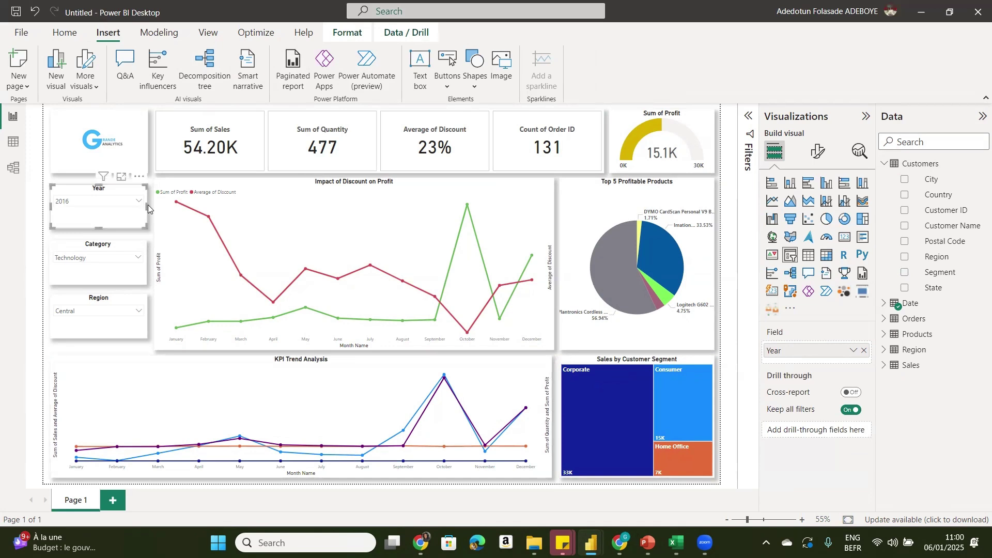
{"action": "left_click_drag", "start_coordinate": [146, 205], "coordinate": [141, 205]}
{"action": "left_click", "coordinate": [145, 267]}
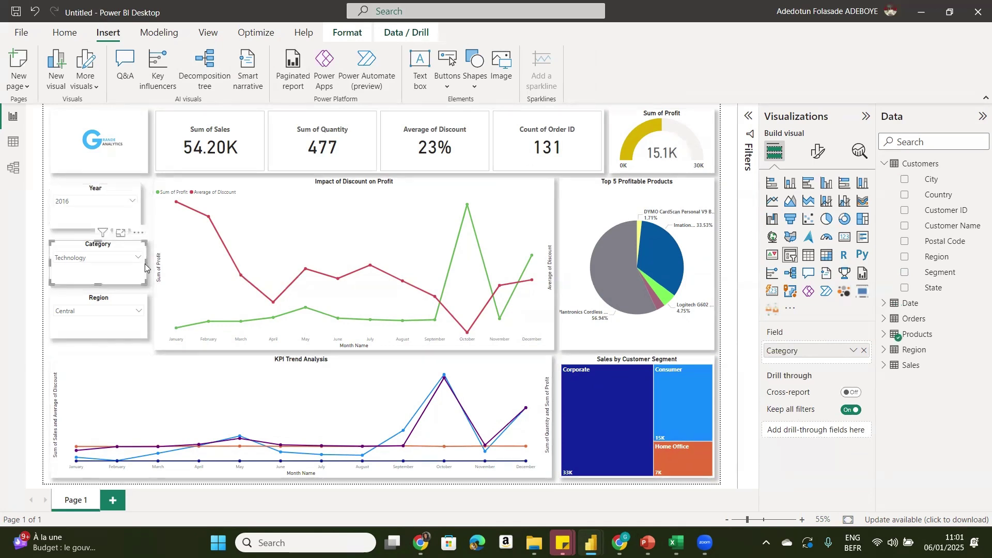
{"action": "left_click_drag", "start_coordinate": [145, 262], "coordinate": [140, 262]}
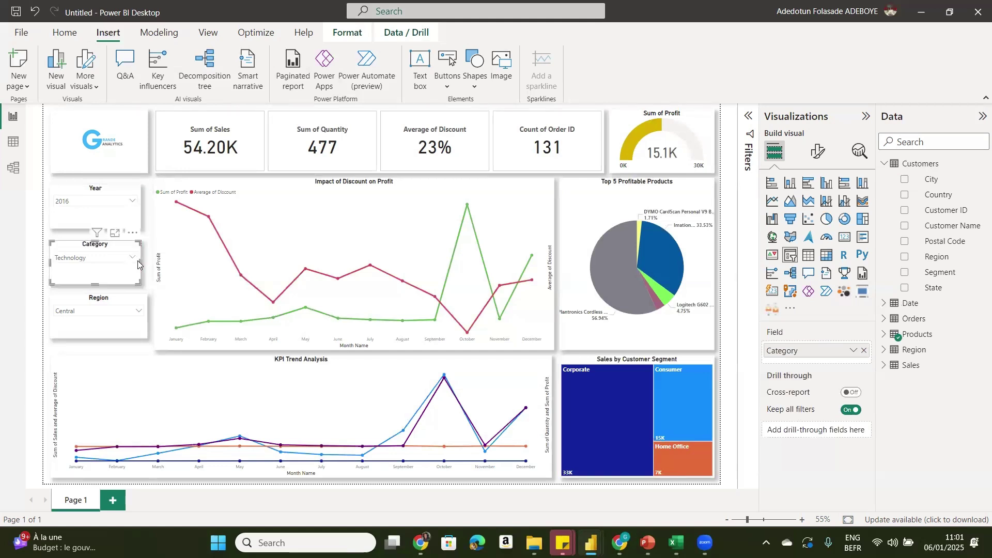
{"action": "left_click", "coordinate": [145, 327]}
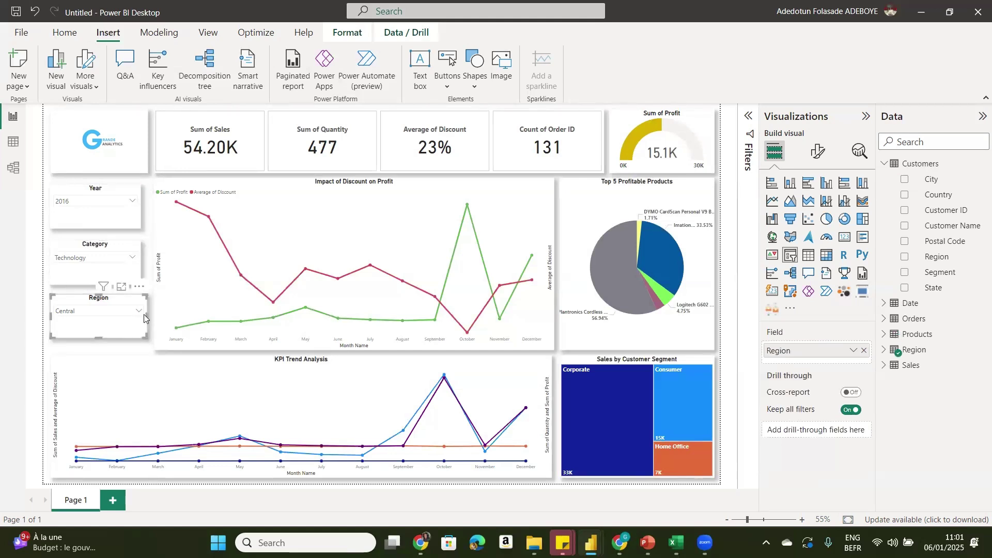
{"action": "left_click_drag", "start_coordinate": [144, 318], "coordinate": [140, 317]}
- Widen the Impact of Discount on Profit chart toward the slicers and narrow the logo image to match the slicers' width
{"action": "left_click", "coordinate": [170, 242]}
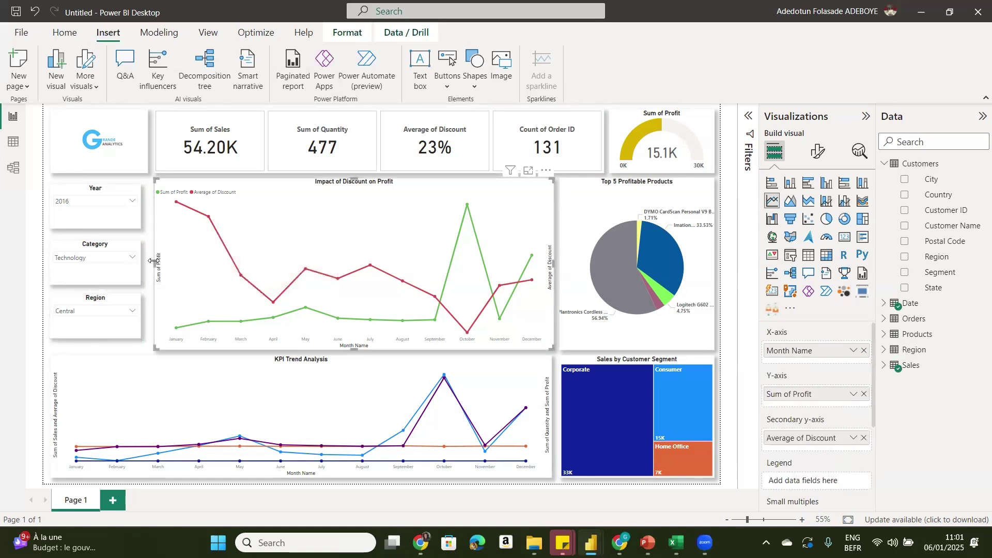
{"action": "left_click_drag", "start_coordinate": [151, 260], "coordinate": [146, 264]}
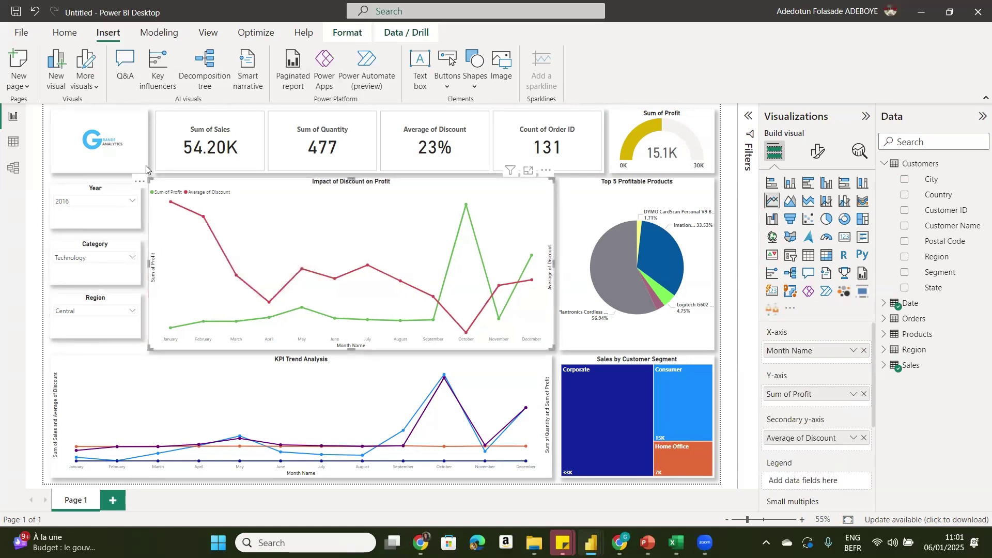
{"action": "left_click", "coordinate": [147, 169]}
{"action": "left_click_drag", "start_coordinate": [148, 141], "coordinate": [142, 141]}
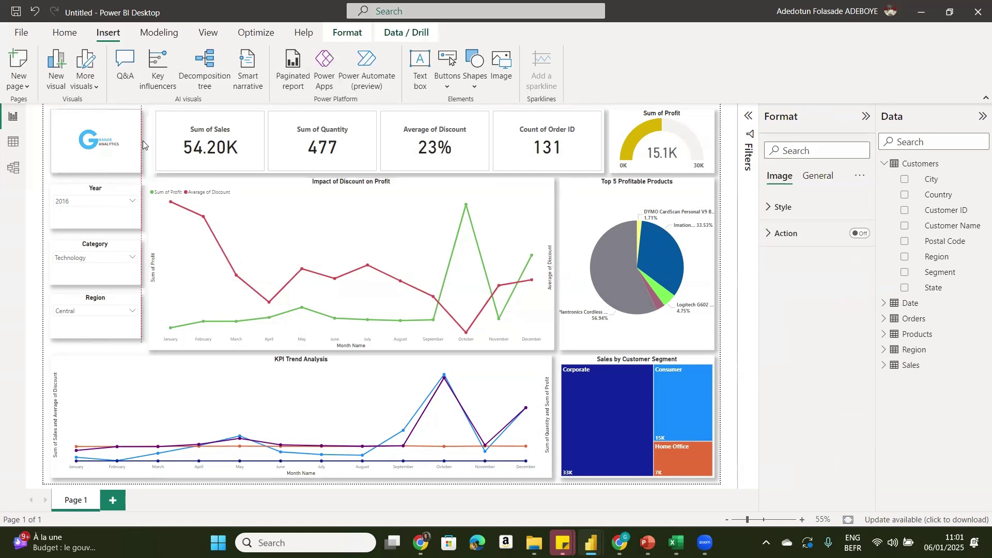
- Widen the row of KPI cards toward the logo and pull in the right edge of the Impact of Discount on Profit chart
{"action": "left_click", "coordinate": [158, 142]}
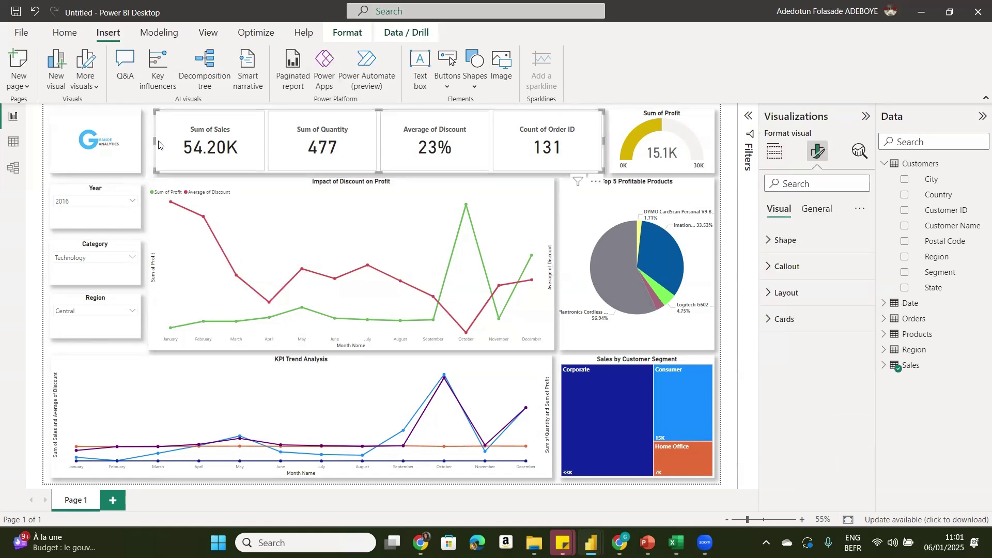
{"action": "left_click_drag", "start_coordinate": [149, 145], "coordinate": [149, 145]}
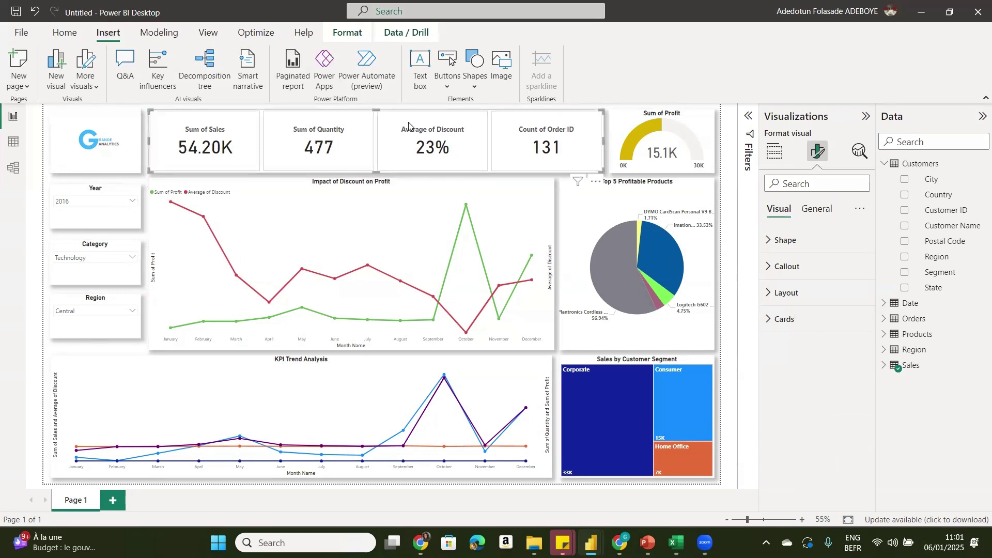
{"action": "left_click", "coordinate": [551, 243]}
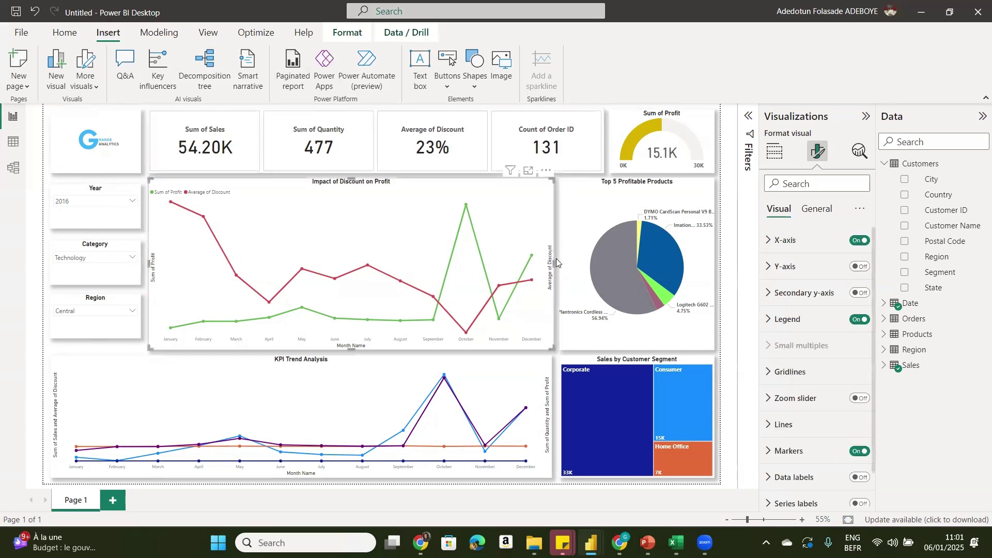
{"action": "left_click_drag", "start_coordinate": [552, 264], "coordinate": [543, 264]}
- Widen the Top 5 Profitable Products pie chart toward the Impact of Discount on Profit chart, leaving only a narrow gap
{"action": "left_click", "coordinate": [558, 268]}
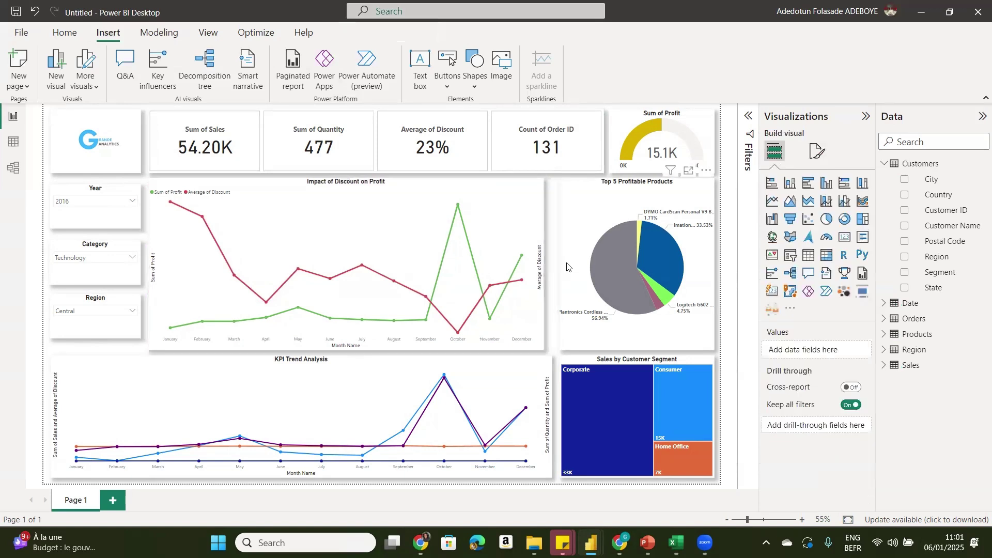
{"action": "left_click", "coordinate": [567, 267]}
{"action": "left_click_drag", "start_coordinate": [553, 266], "coordinate": [547, 268]}
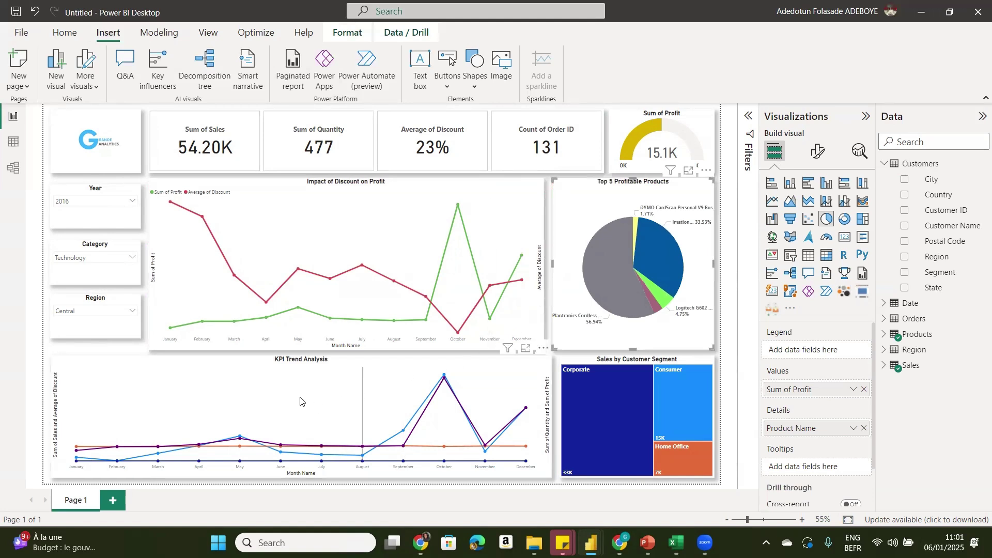
- Raise the lower edges of the Impact of Discount on Profit chart and the pie chart to align with the Region slicer's bottom
{"action": "left_click", "coordinate": [214, 345]}
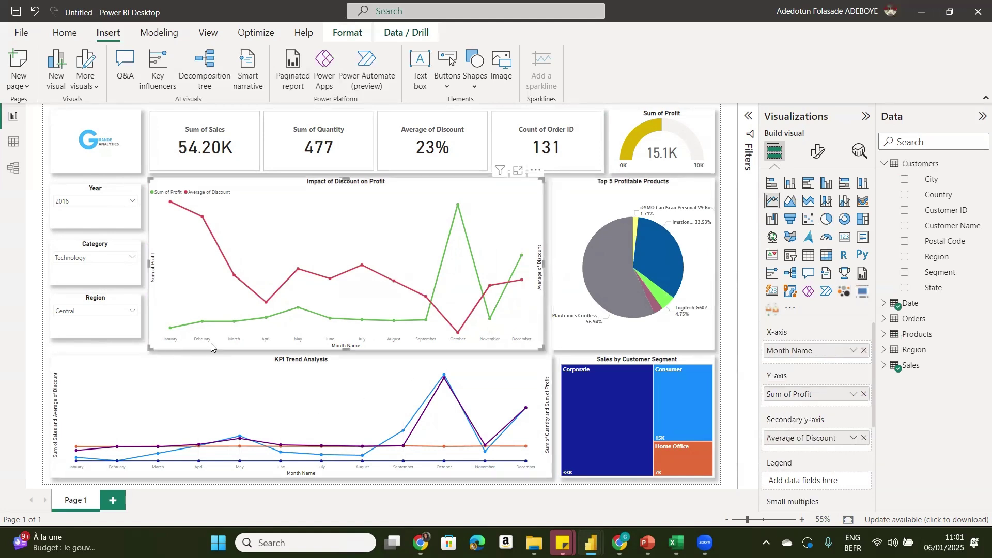
{"action": "left_click_drag", "start_coordinate": [346, 351], "coordinate": [346, 338]}
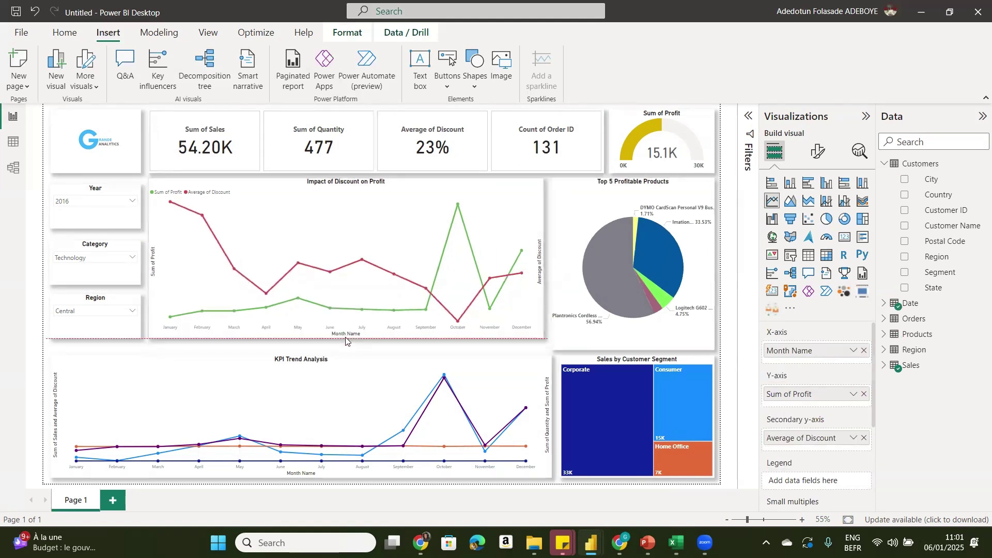
{"action": "left_click", "coordinate": [631, 345]}
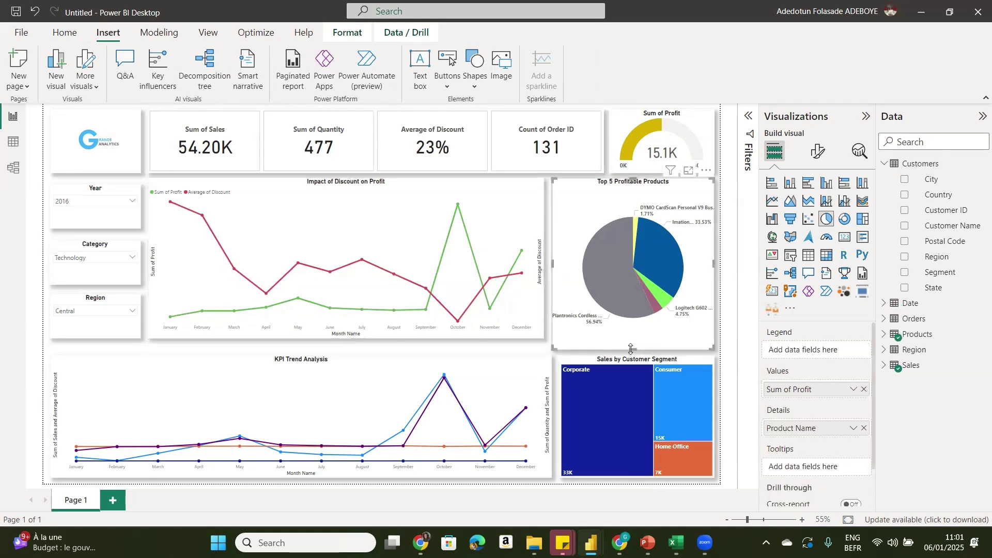
{"action": "left_click_drag", "start_coordinate": [633, 348], "coordinate": [634, 339]}
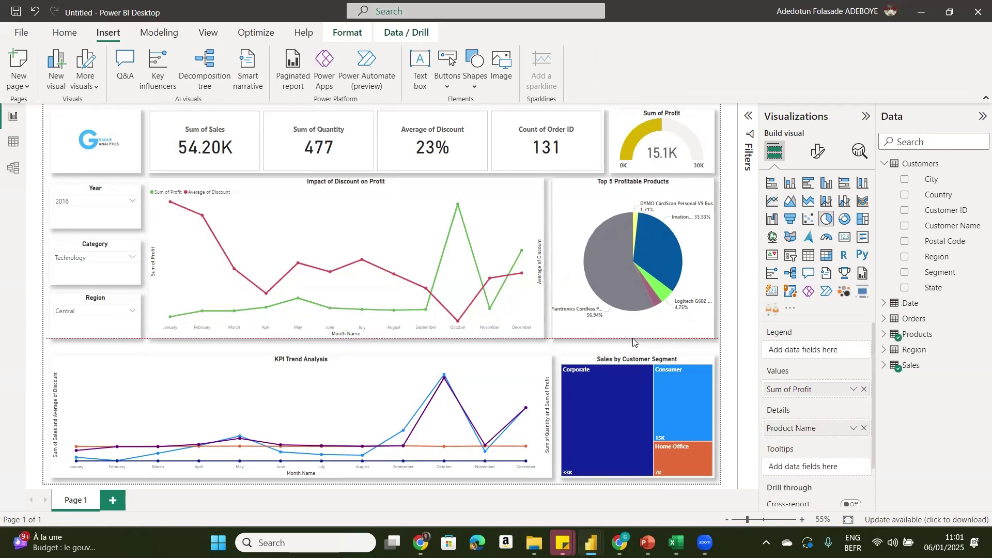
- Extend the customer segment treemap and KPI Trend Analysis chart upward, narrowing the KPI chart to align with the line chart above
{"action": "left_click", "coordinate": [633, 356]}
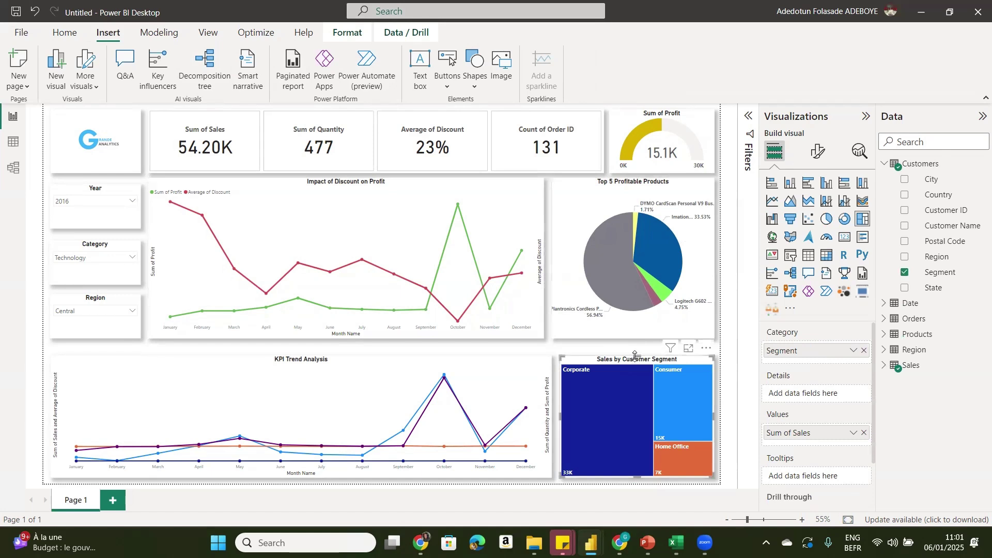
{"action": "left_click_drag", "start_coordinate": [635, 356], "coordinate": [635, 345]}
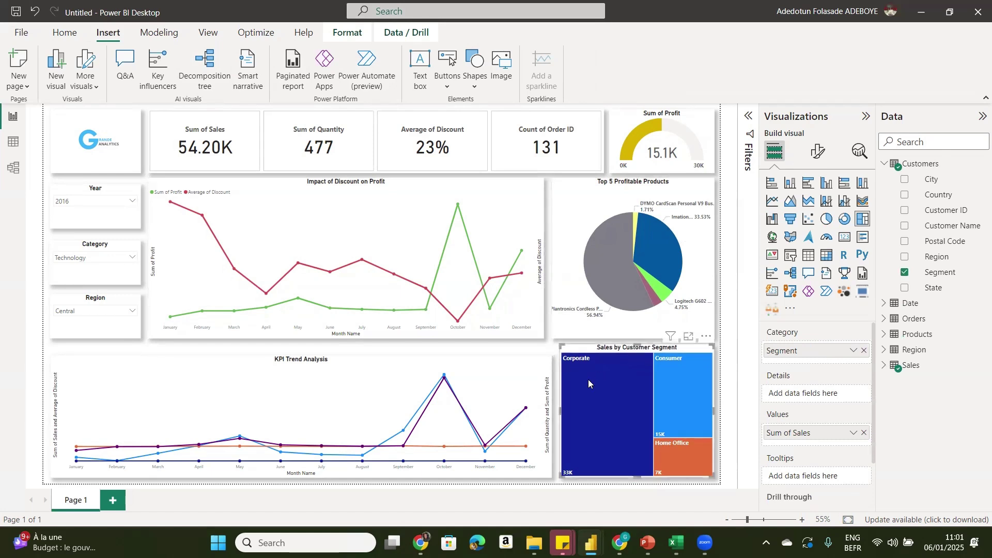
{"action": "left_click", "coordinate": [539, 360]}
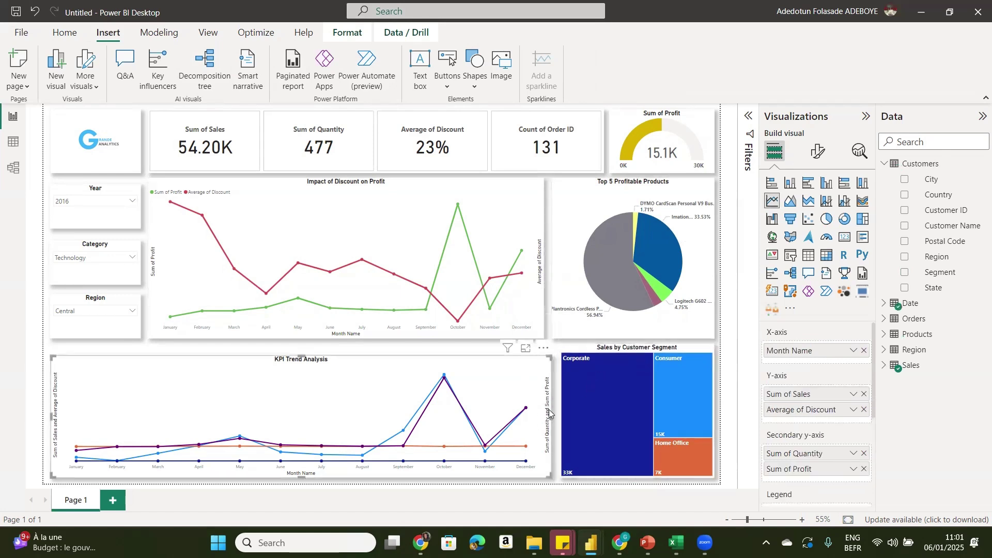
{"action": "left_click_drag", "start_coordinate": [553, 413], "coordinate": [545, 413]}
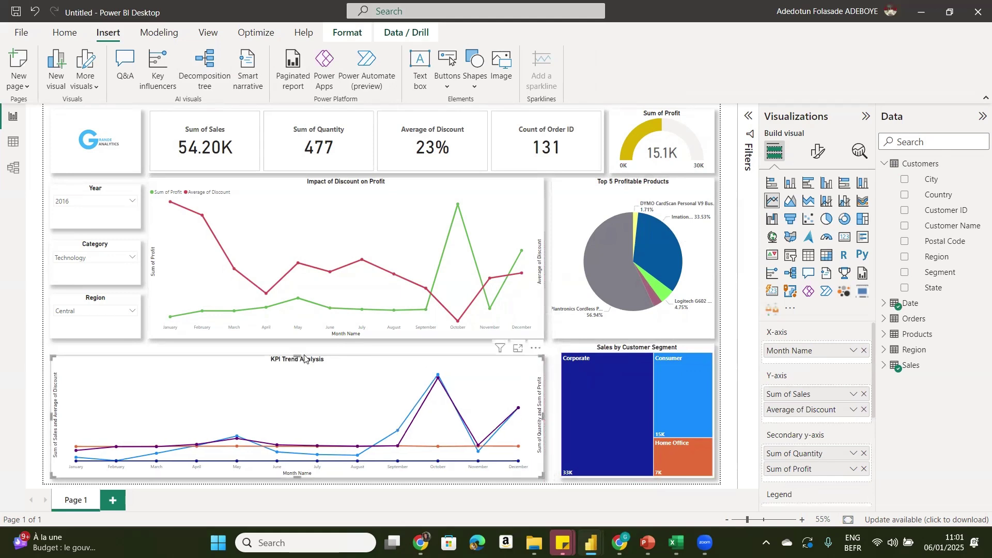
{"action": "left_click_drag", "start_coordinate": [298, 356], "coordinate": [299, 350]}
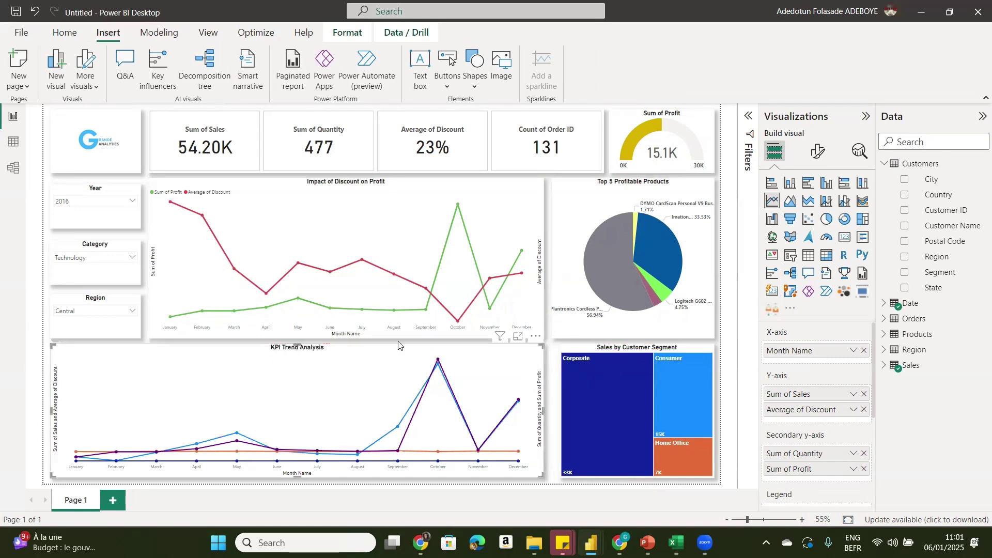
- Widen the Sales by Customer Segment treemap to align with the pie chart above and clear the Corporate cross-filter
{"action": "left_click", "coordinate": [564, 404]}
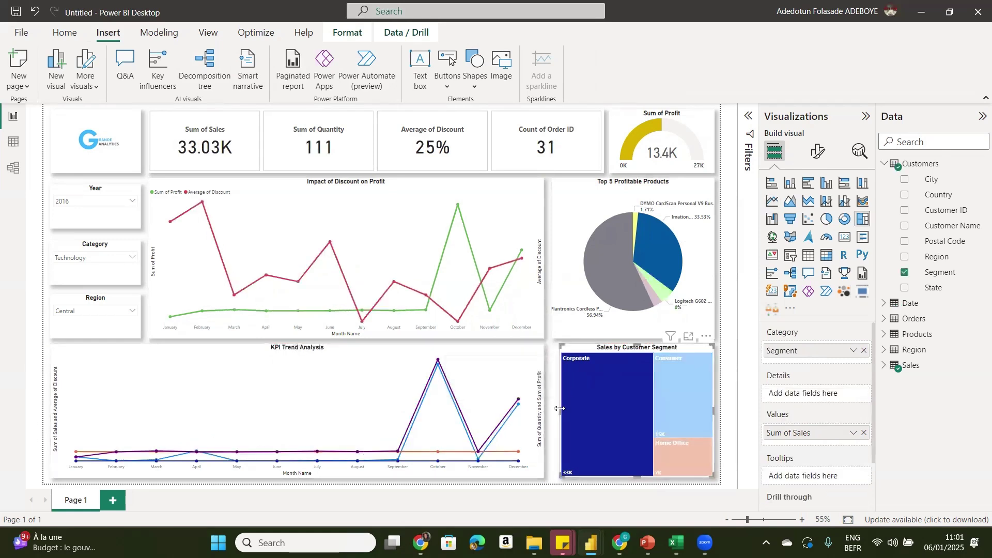
{"action": "left_click_drag", "start_coordinate": [558, 409], "coordinate": [552, 409]}
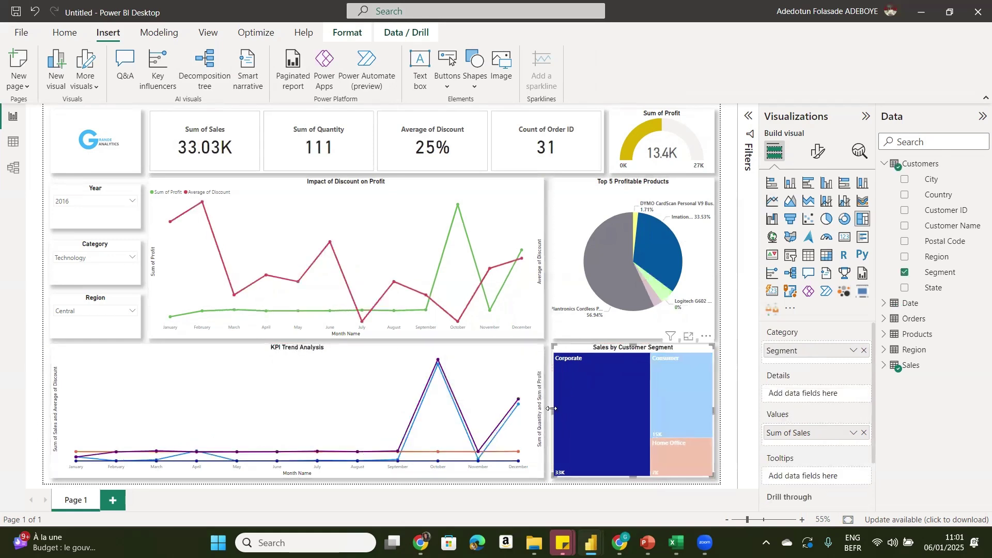
{"action": "left_click", "coordinate": [579, 419]}
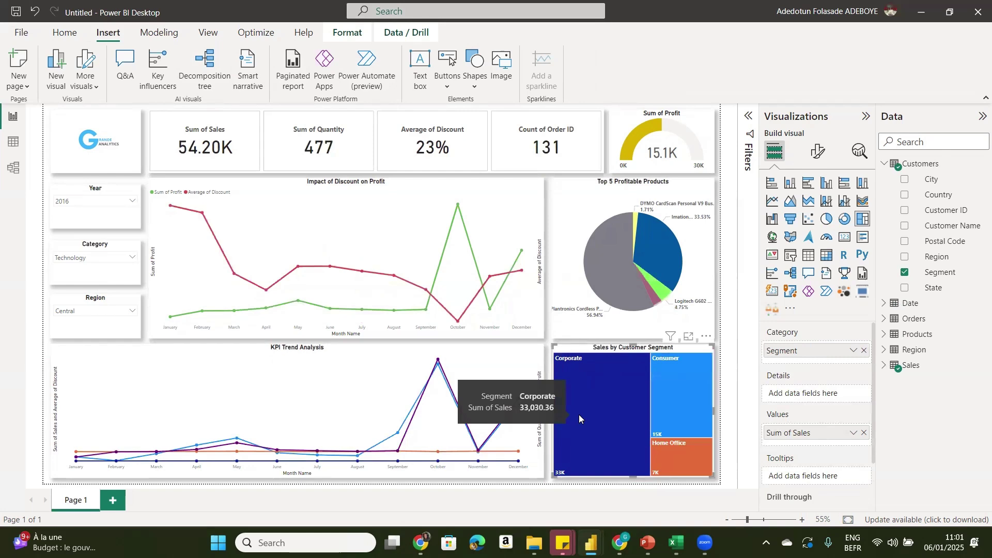
- Set the page's canvas background to light blue with 43% transparency
{"action": "left_click", "coordinate": [547, 250]}
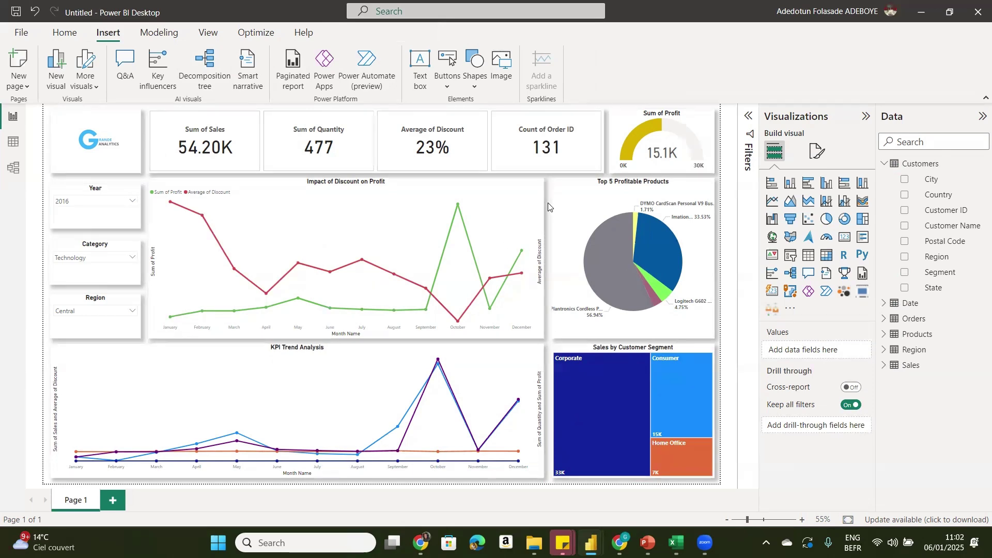
{"action": "left_click", "coordinate": [817, 151]}
{"action": "left_click", "coordinate": [798, 239]}
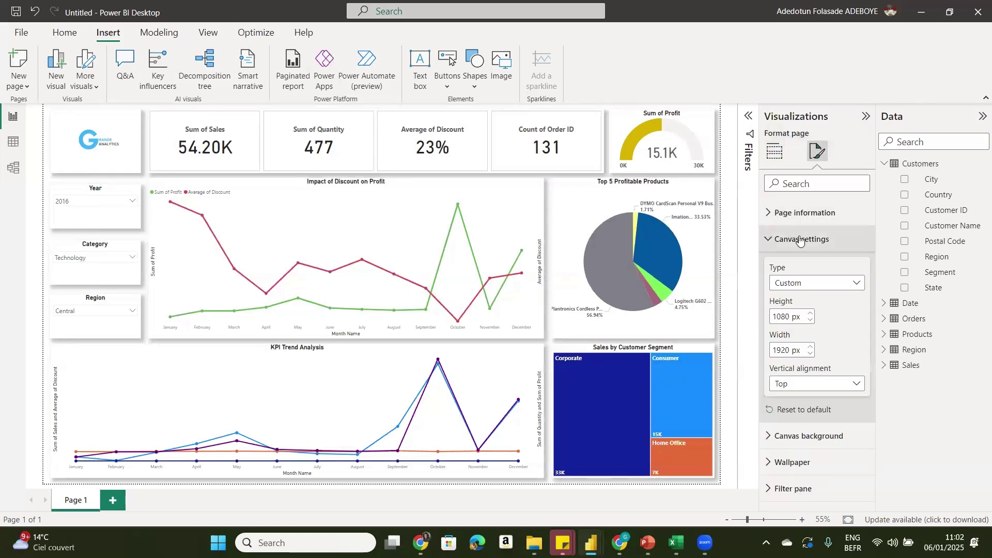
{"action": "left_click", "coordinate": [798, 239]}
{"action": "left_click", "coordinate": [800, 266]}
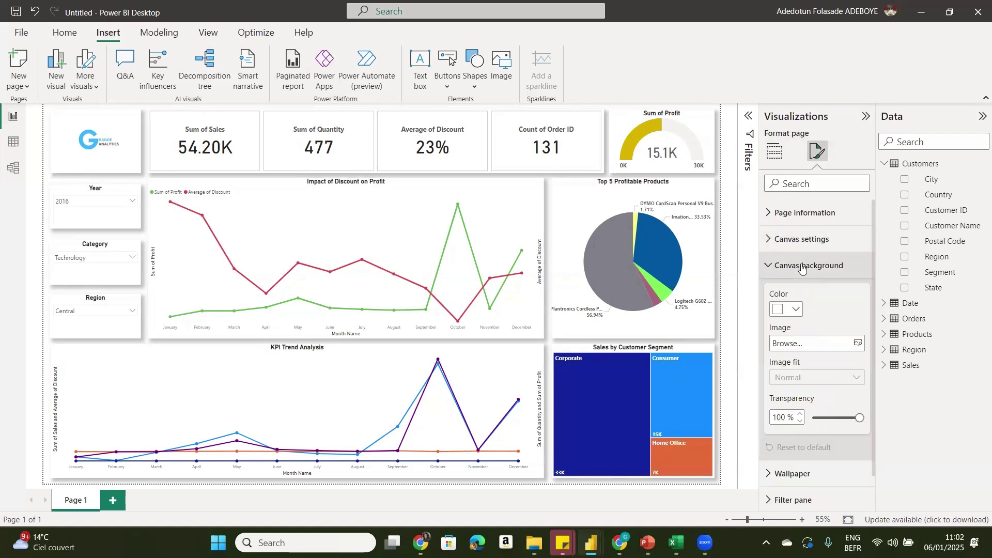
{"action": "left_click", "coordinate": [795, 310]}
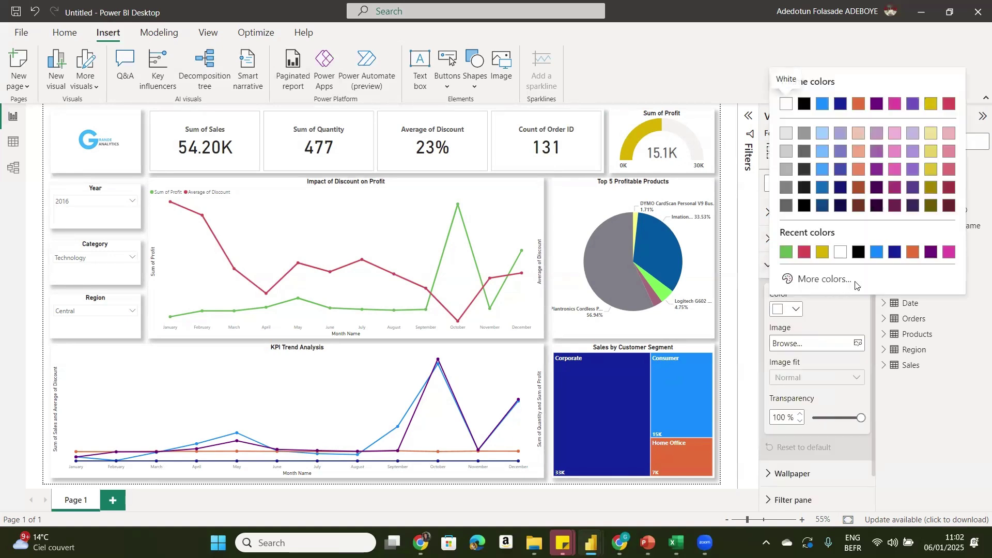
{"action": "left_click", "coordinate": [822, 136]}
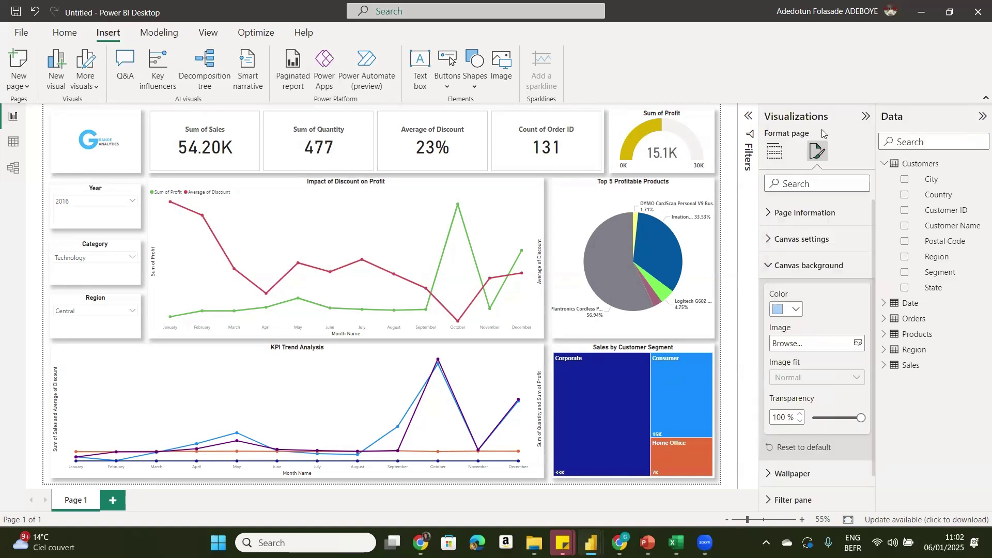
{"action": "left_click", "coordinate": [833, 416]}
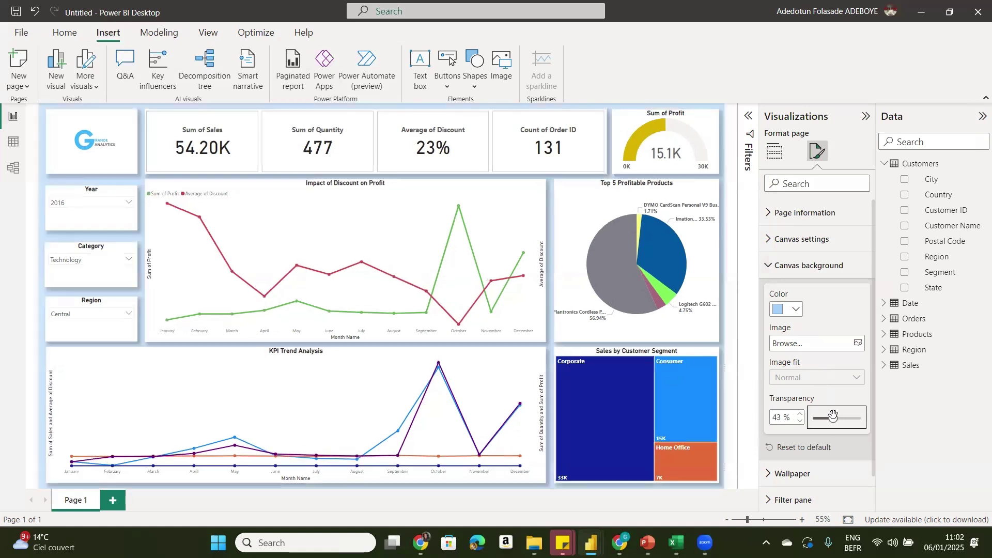
{"action": "left_click", "coordinate": [548, 489]}
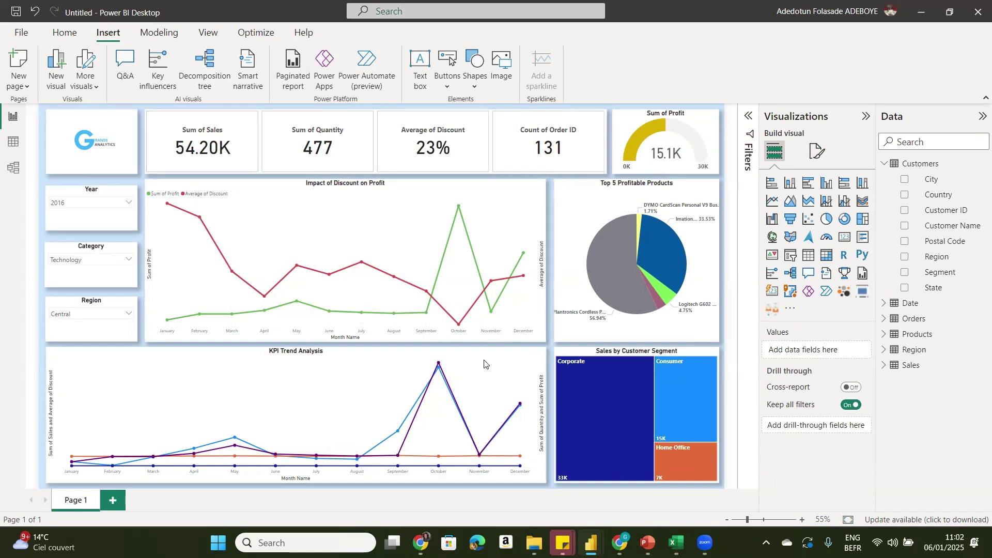
- Switch to the ADW Project Real report and look through its table data, model relationships and Overview page
{"action": "mouse_move", "coordinate": [484, 364]}
{"action": "left_click", "coordinate": [73, 40]}
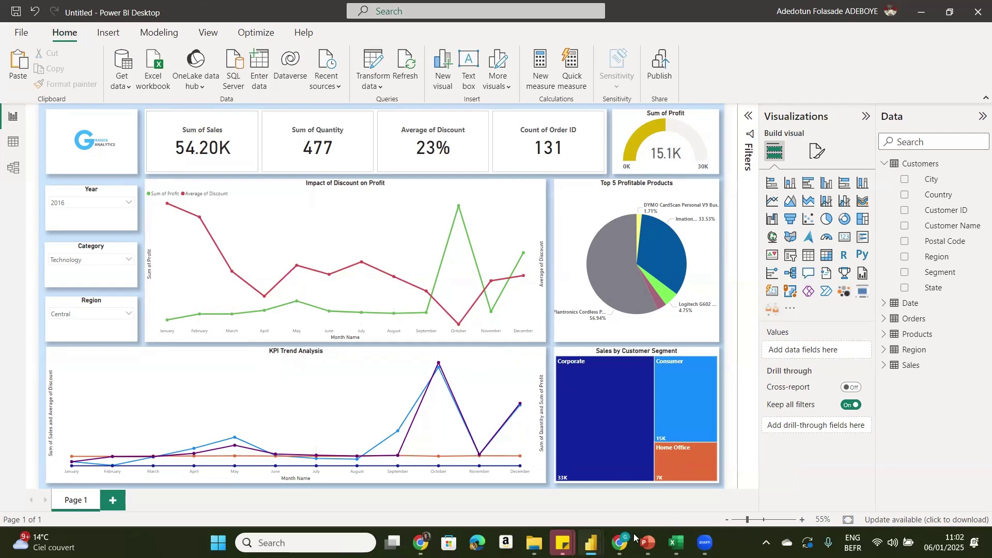
{"action": "mouse_move", "coordinate": [620, 543]}
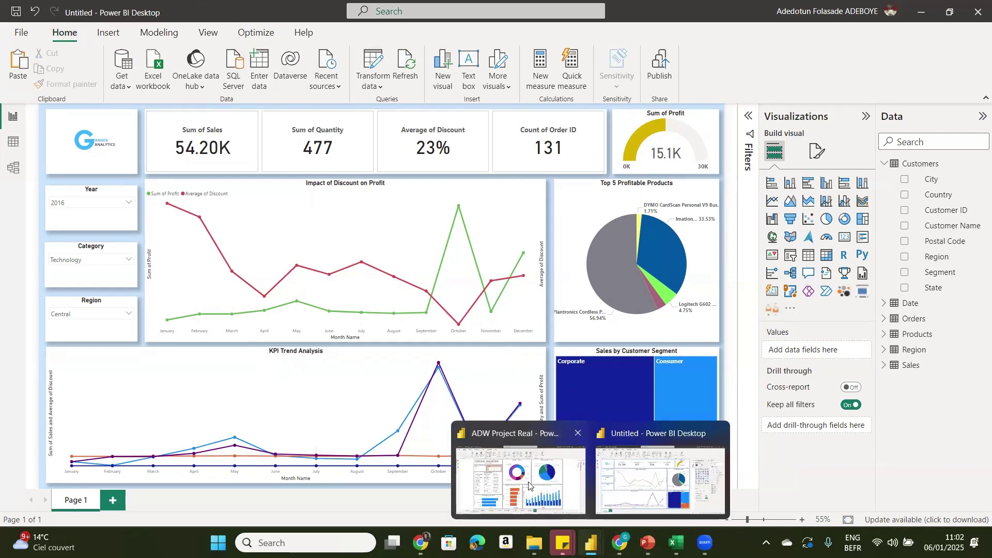
{"action": "left_click", "coordinate": [529, 485]}
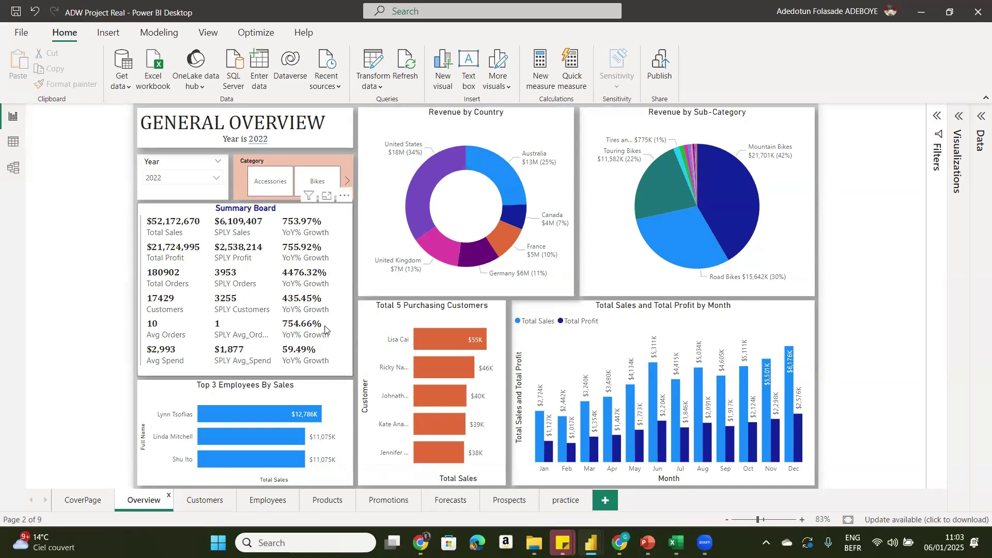
{"action": "left_click", "coordinate": [13, 147]}
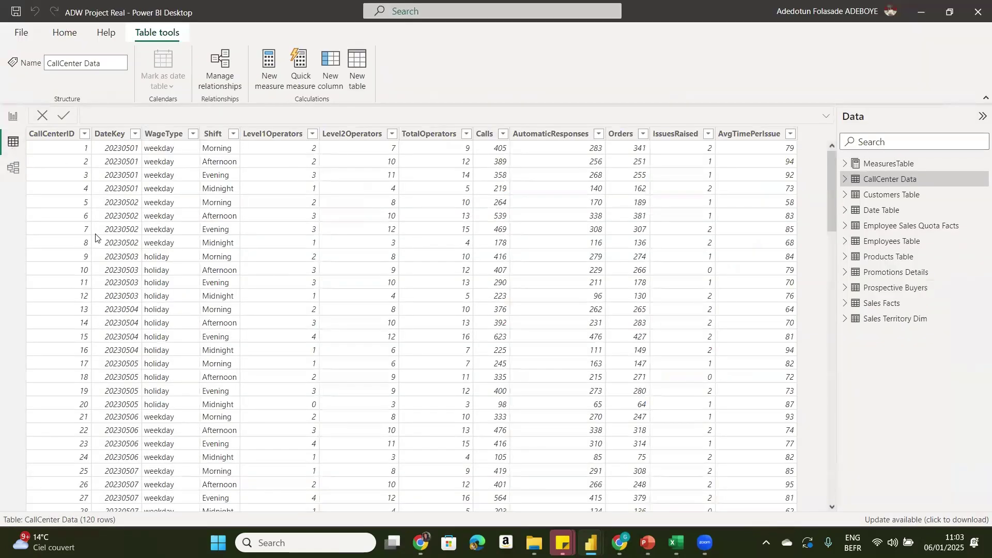
{"action": "left_click", "coordinate": [14, 170]}
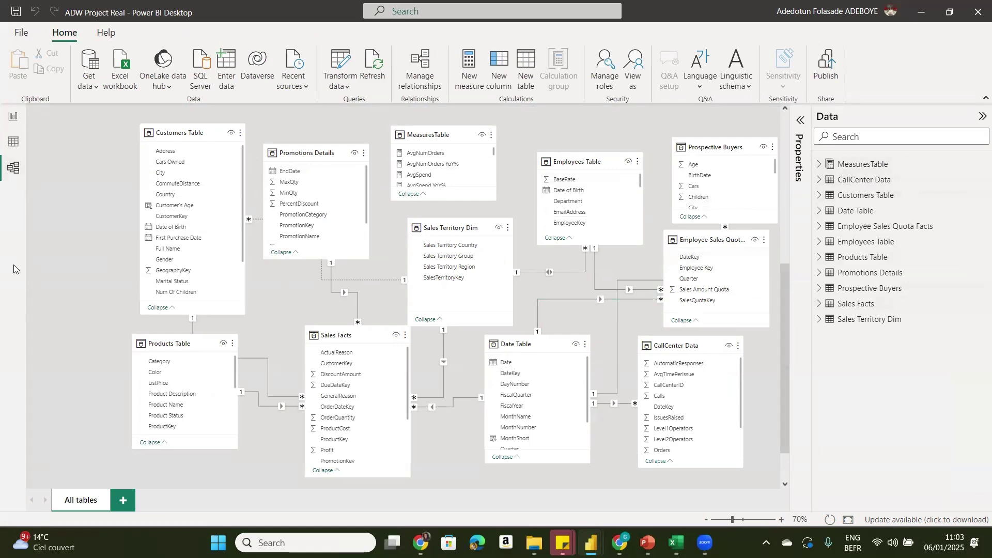
{"action": "left_click", "coordinate": [13, 146]}
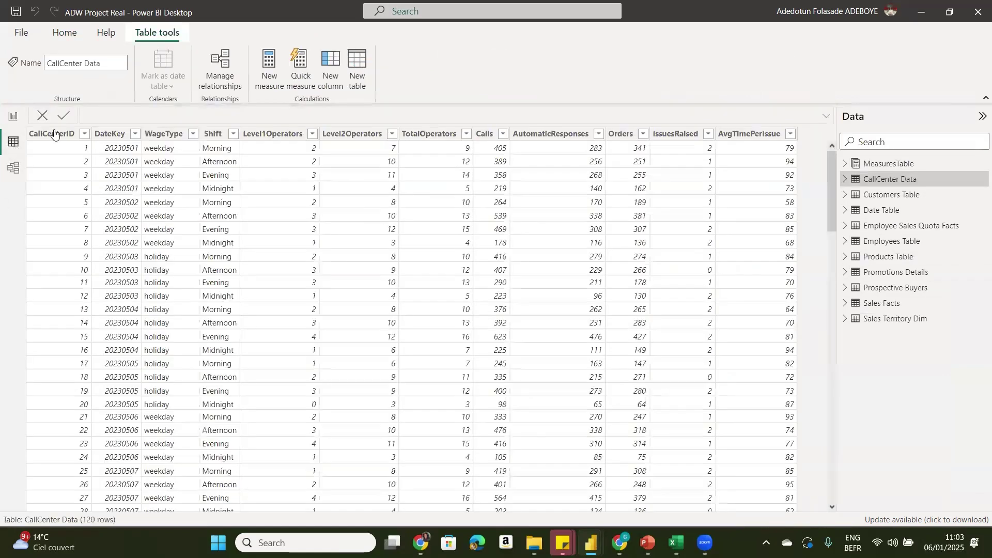
{"action": "left_click", "coordinate": [13, 115]}
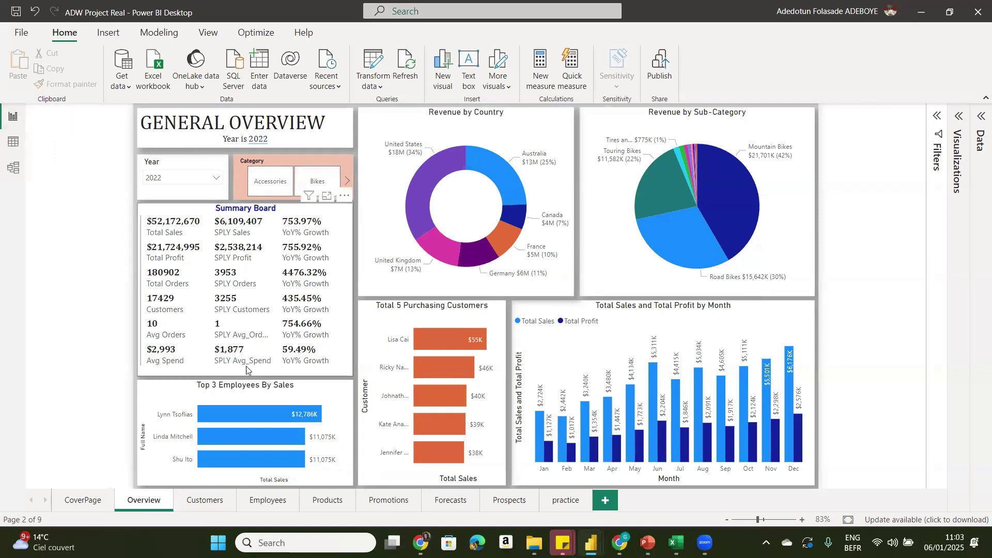
- Open the Forecasts page and filter the Country slicer to Canada
{"action": "mouse_move", "coordinate": [415, 462]}
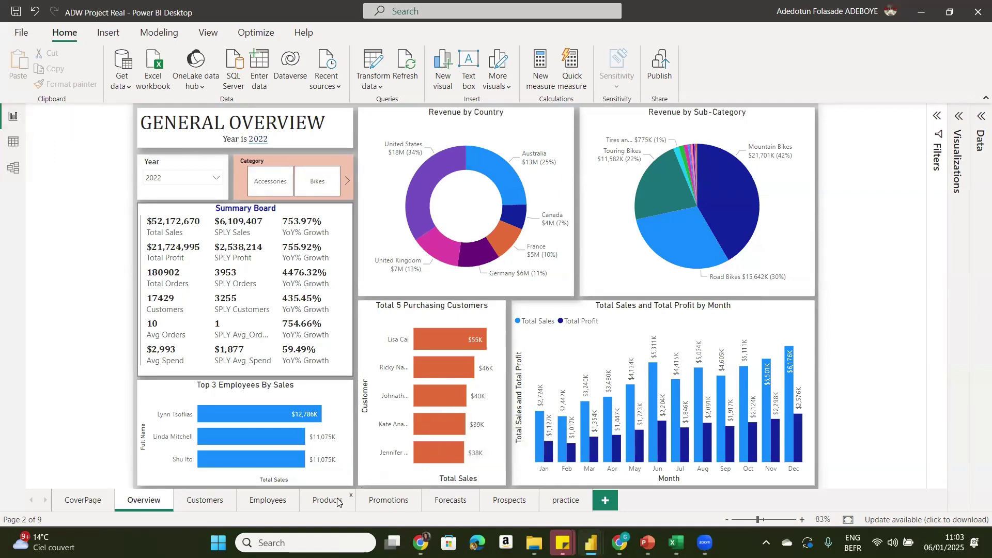
{"action": "left_click", "coordinate": [449, 501]}
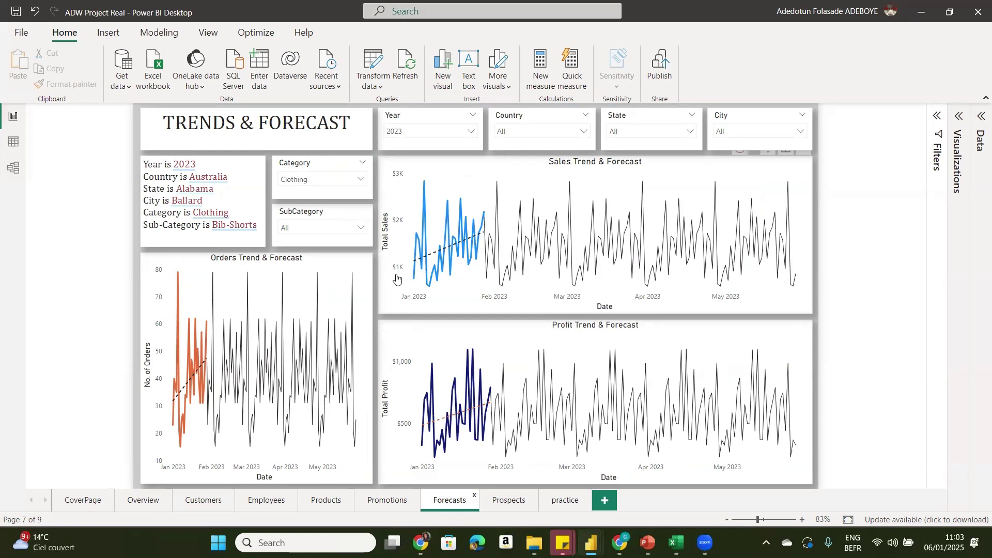
{"action": "mouse_move", "coordinate": [222, 367]}
{"action": "left_click", "coordinate": [554, 132]}
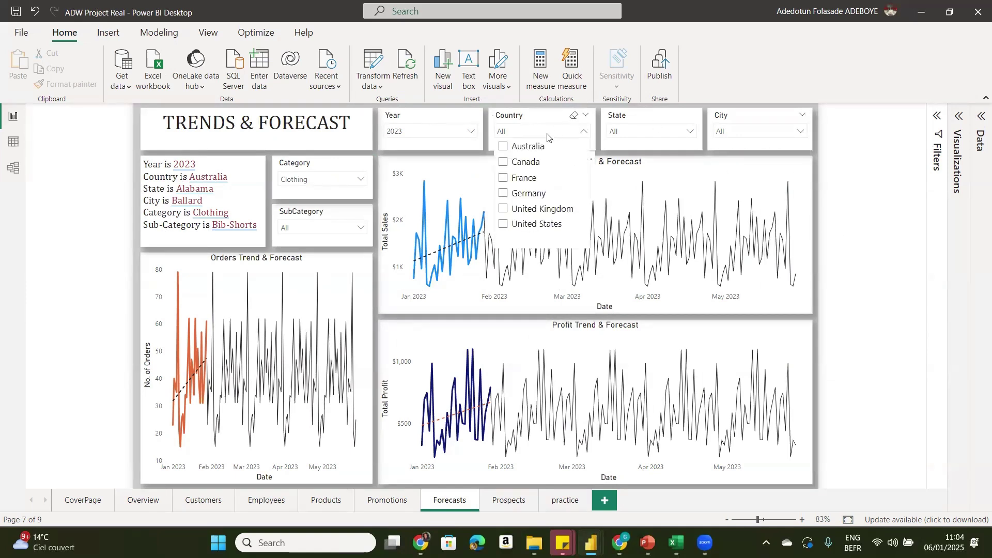
{"action": "left_click", "coordinate": [503, 164]}
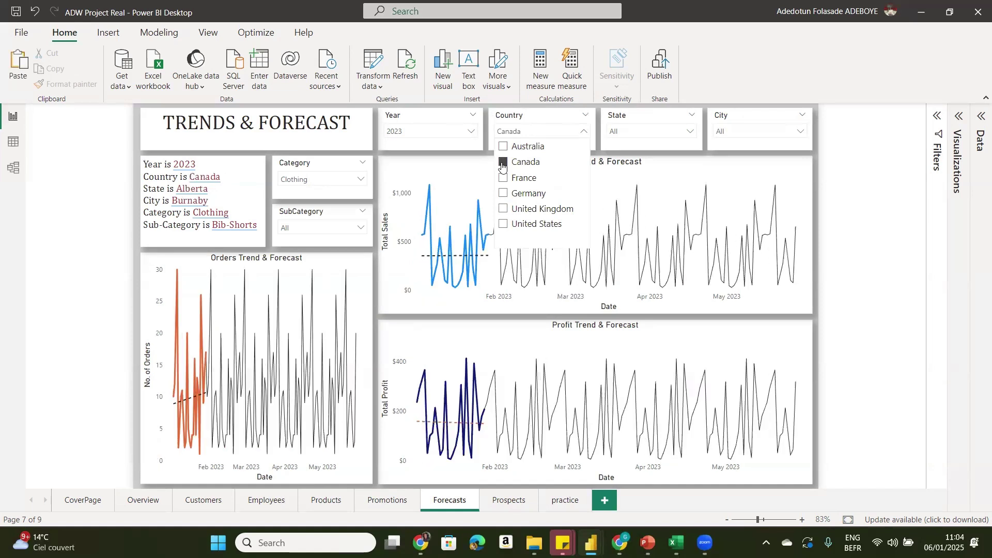
- Close the Country slicer's list and look through the report's Promotions, Products, Employees, Prospects and Forecasts pages, ending back on Promotions
{"action": "left_click", "coordinate": [836, 258]}
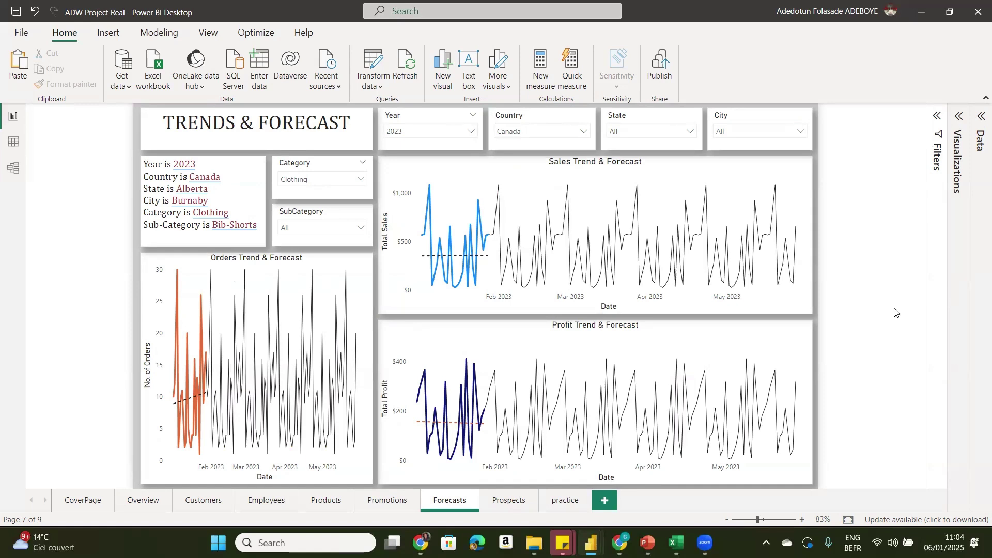
{"action": "left_click", "coordinate": [375, 503]}
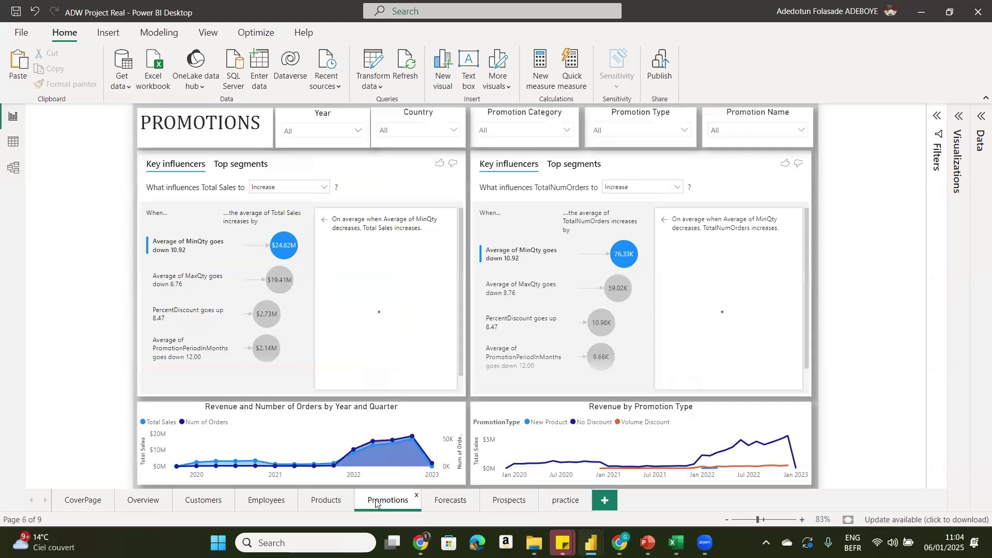
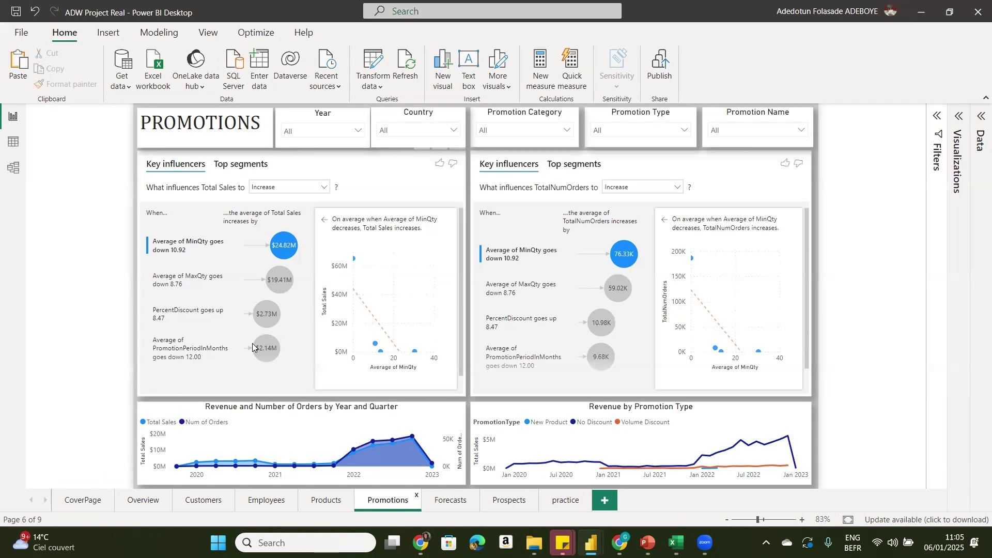
{"action": "left_click", "coordinate": [312, 504]}
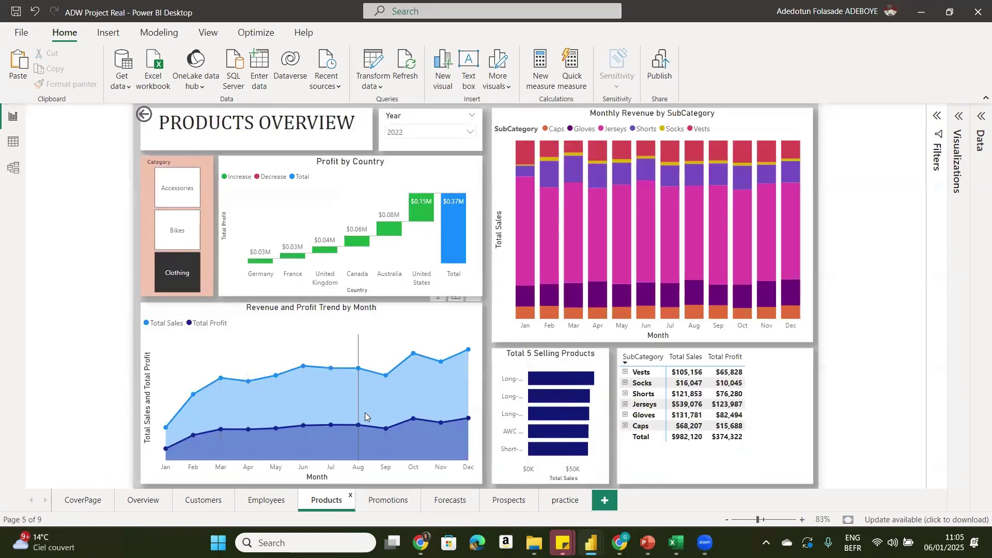
{"action": "left_click", "coordinate": [259, 504]}
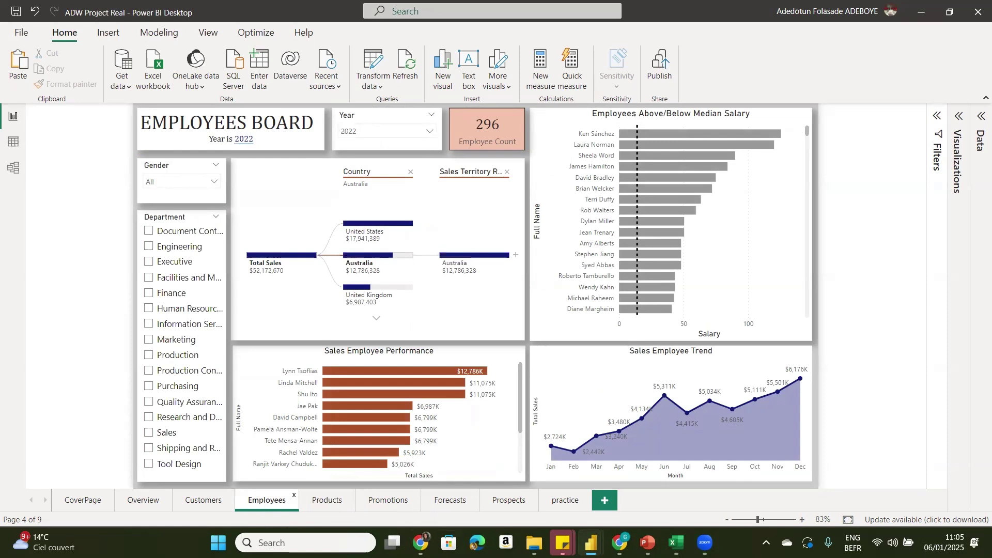
{"action": "left_click", "coordinate": [505, 501]}
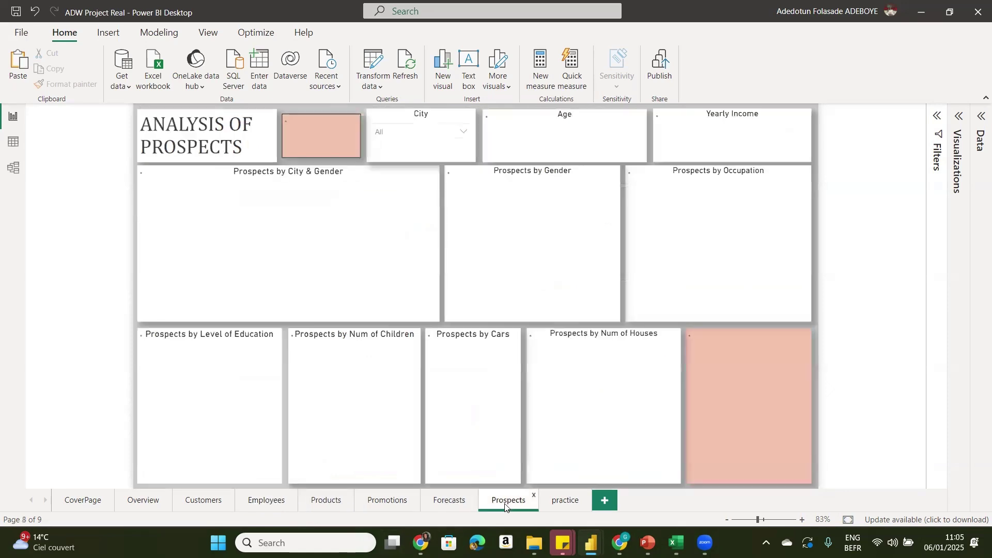
{"action": "left_click", "coordinate": [451, 502]}
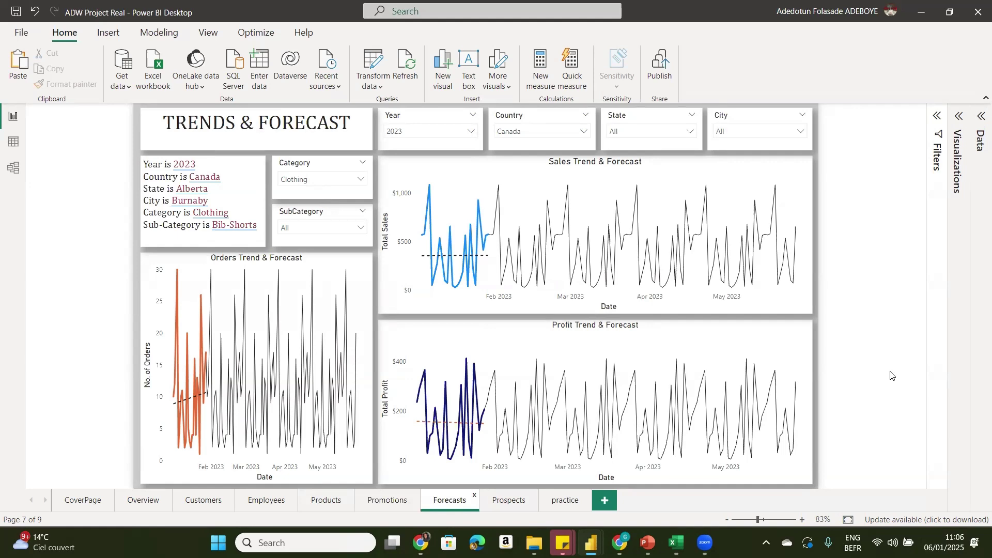
{"action": "left_click", "coordinate": [385, 501]}
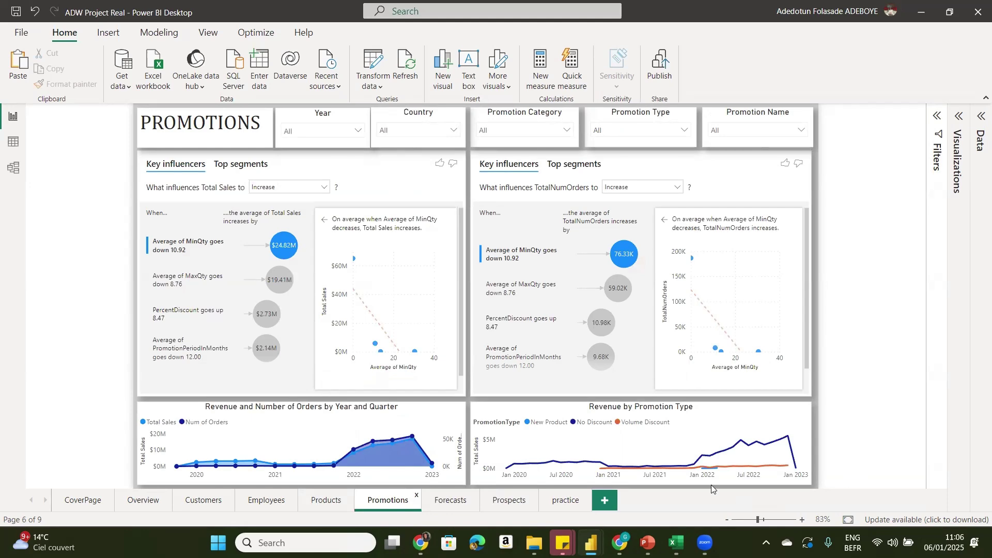
- Switch to the PowerPoint presentation and show the Training Details slide for the Advanced Power-BI Course
{"action": "mouse_move", "coordinate": [647, 542]}
{"action": "left_click", "coordinate": [646, 486]}
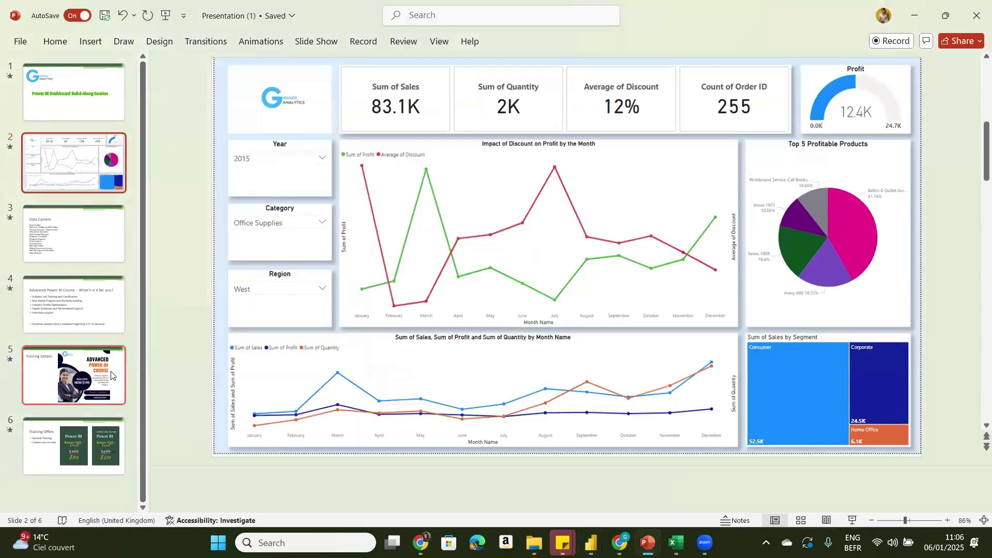
{"action": "left_click", "coordinate": [111, 376]}
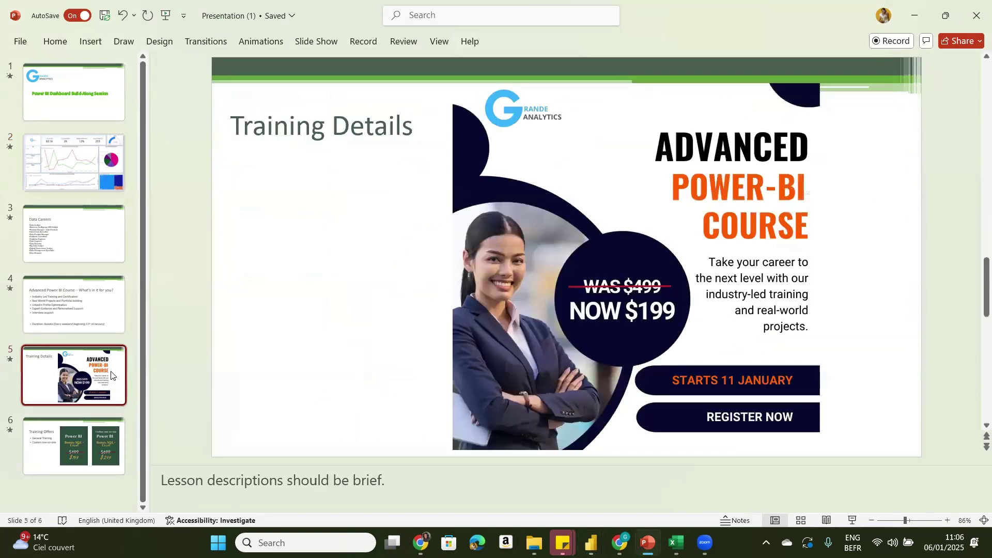